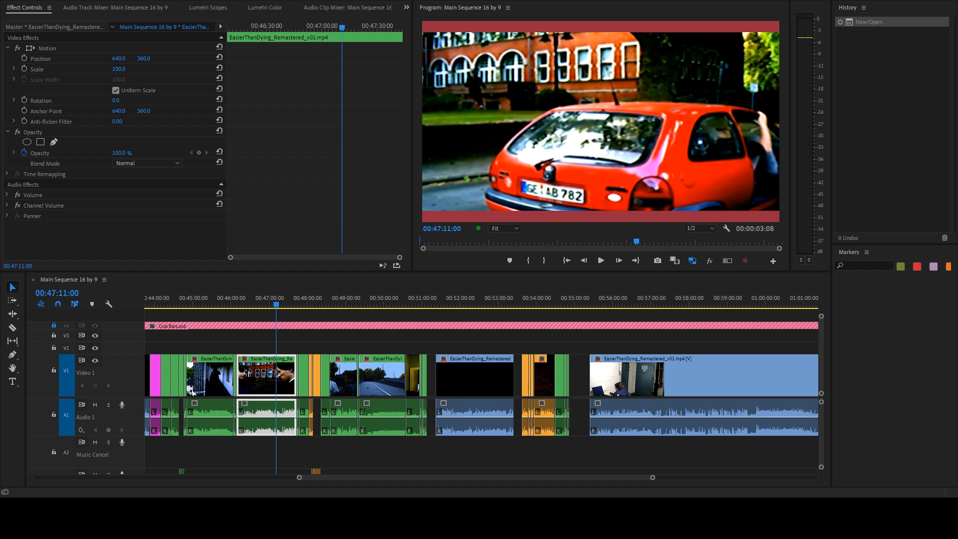
- Scrub to about 00:47:38 at the end of the red-car clip, play it briefly and clear the clip selection
{"action": "left_click_drag", "start_coordinate": [307, 296], "coordinate": [295, 299]}
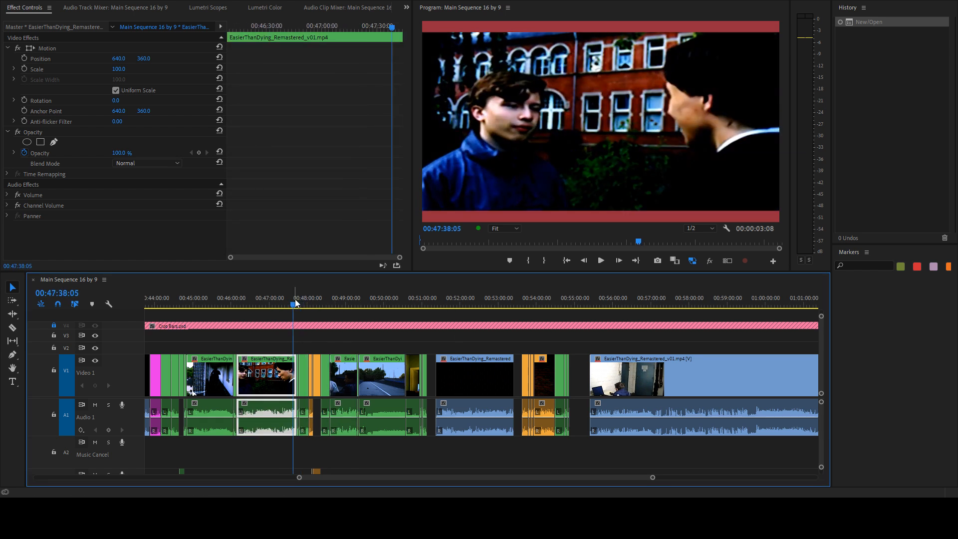
{"action": "key", "text": "space"}
{"action": "key", "text": "space"}
{"action": "left_click", "coordinate": [456, 341]}
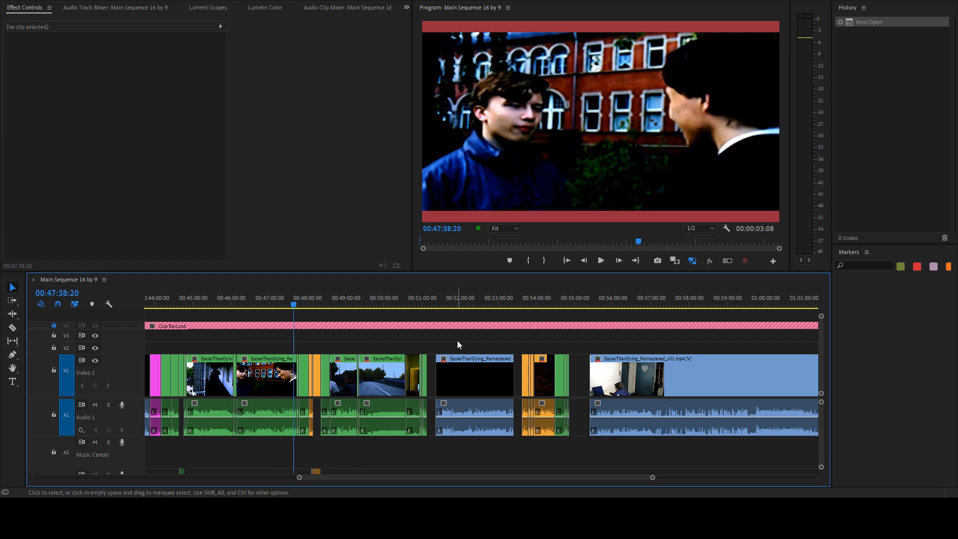
- Preview the first orange clip after the long blue clip's gap, scrubbing from about 00:53:36 to 00:53:43
{"action": "scroll", "coordinate": [456, 341], "scroll_direction": "down", "scroll_amount": 3}
{"action": "scroll", "coordinate": [424, 348], "scroll_direction": "up", "scroll_amount": 3}
{"action": "left_click_drag", "start_coordinate": [521, 304], "coordinate": [515, 304]}
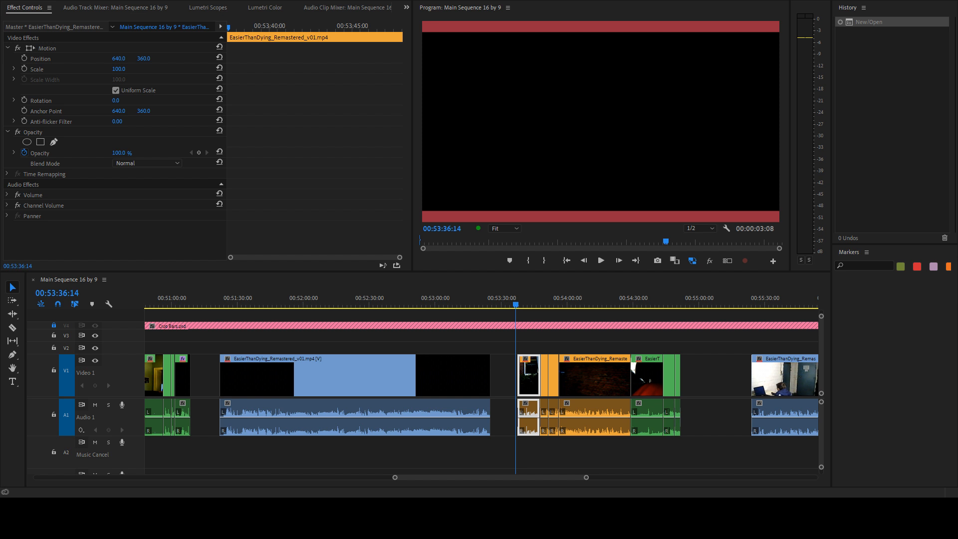
{"action": "key", "text": "shift+3"}
{"action": "left_click", "coordinate": [529, 300]}
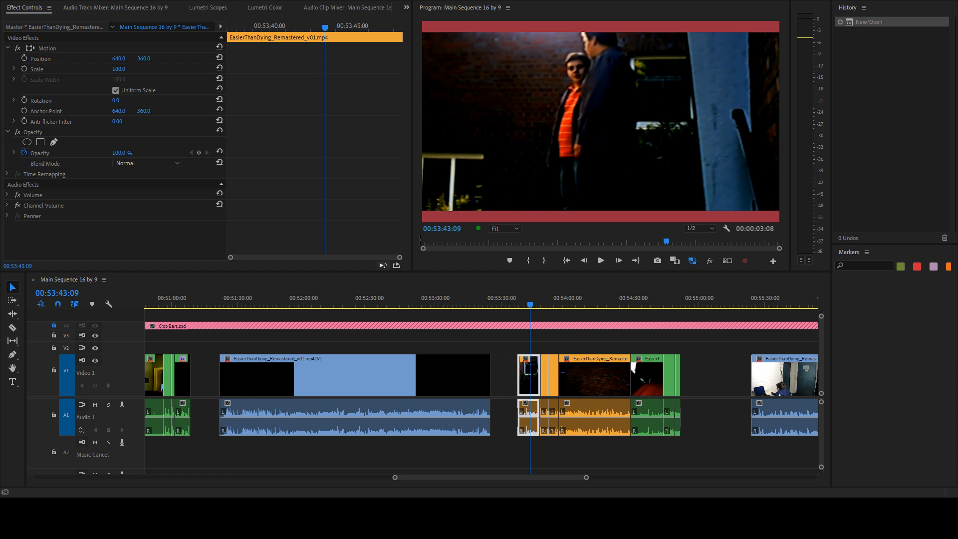
{"action": "left_click", "coordinate": [500, 359]}
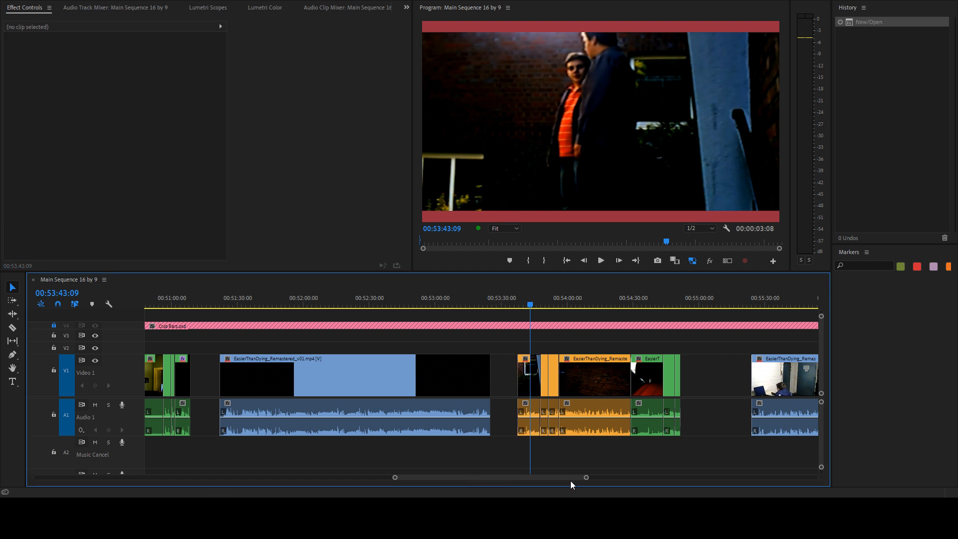
- Zoom the timeline out to examine the colour-coded clips across the whole sequence
{"action": "left_click_drag", "start_coordinate": [587, 477], "coordinate": [628, 477]}
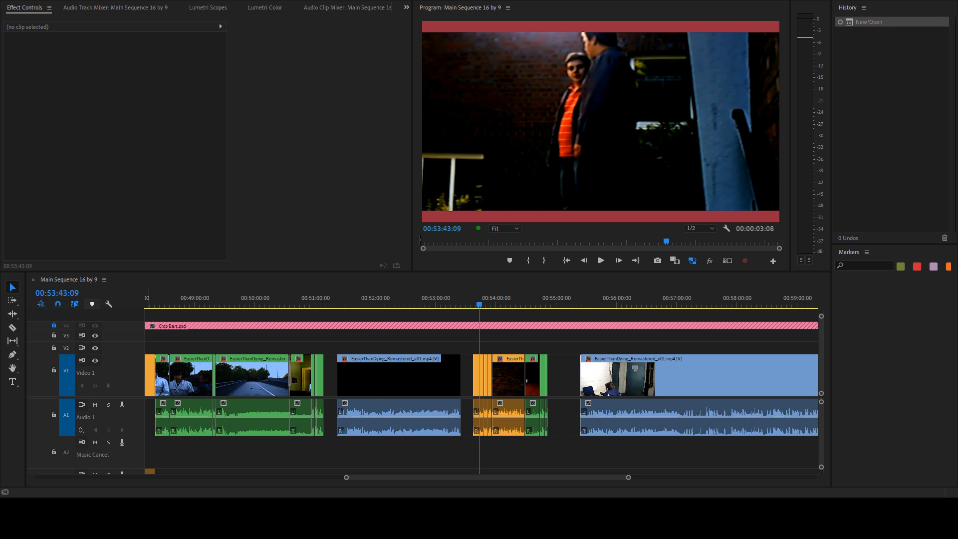
{"action": "left_click", "coordinate": [536, 344]}
{"action": "key", "text": "minus"}
{"action": "key", "text": "minus"}
{"action": "key", "text": "minus"}
{"action": "key", "text": "minus"}
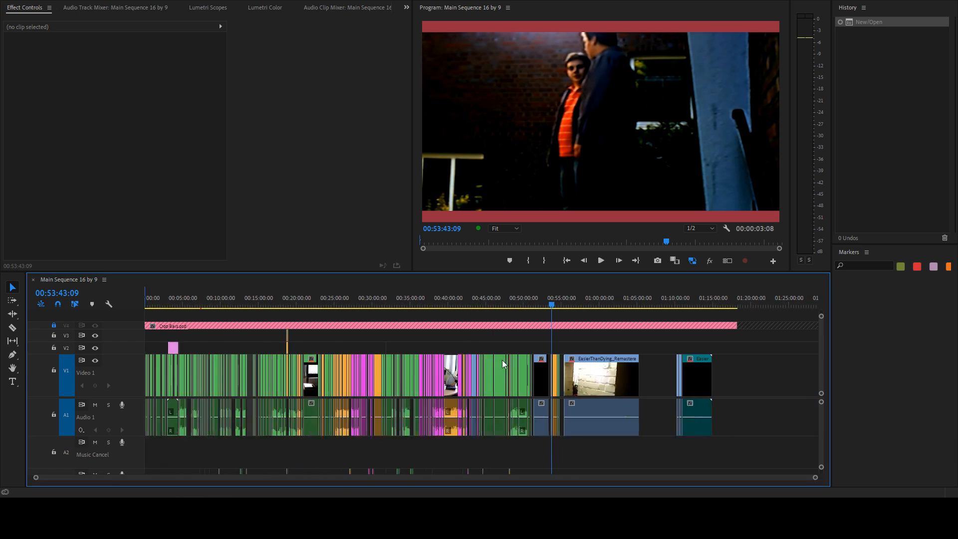
- Scrub through the long blue clip and preview its frames at about 00:57:49 and 00:58:23
{"action": "key", "text": "equal"}
{"action": "key", "text": "equal"}
{"action": "key", "text": "equal"}
{"action": "key", "text": "equal"}
{"action": "left_click_drag", "start_coordinate": [549, 303], "coordinate": [609, 291]}
{"action": "left_click_drag", "start_coordinate": [407, 298], "coordinate": [465, 299]}
{"action": "scroll", "coordinate": [588, 300], "scroll_direction": "down", "scroll_amount": 3}
{"action": "left_click_drag", "start_coordinate": [588, 301], "coordinate": [727, 300]}
{"action": "key", "text": "minus"}
{"action": "key", "text": "minus"}
{"action": "key", "text": "minus"}
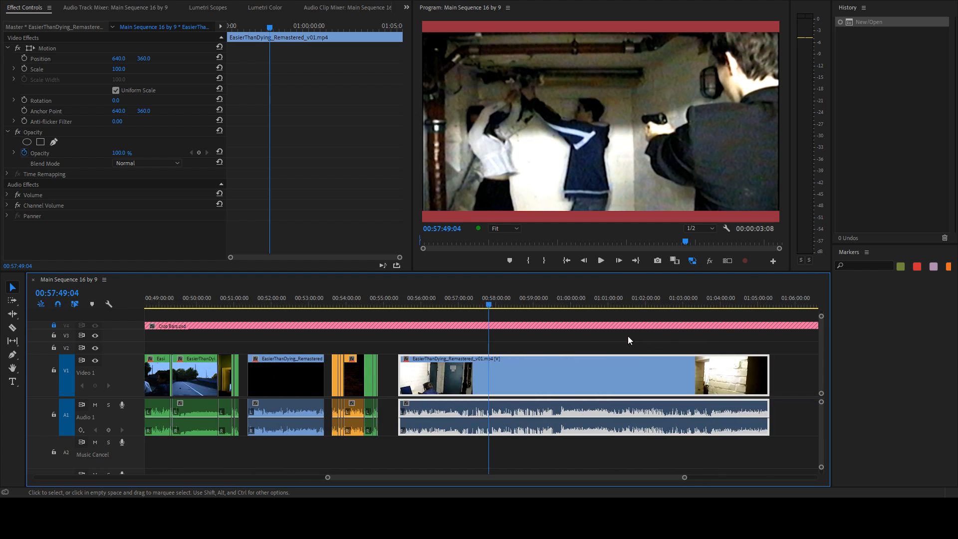
{"action": "left_click_drag", "start_coordinate": [558, 300], "coordinate": [530, 298]}
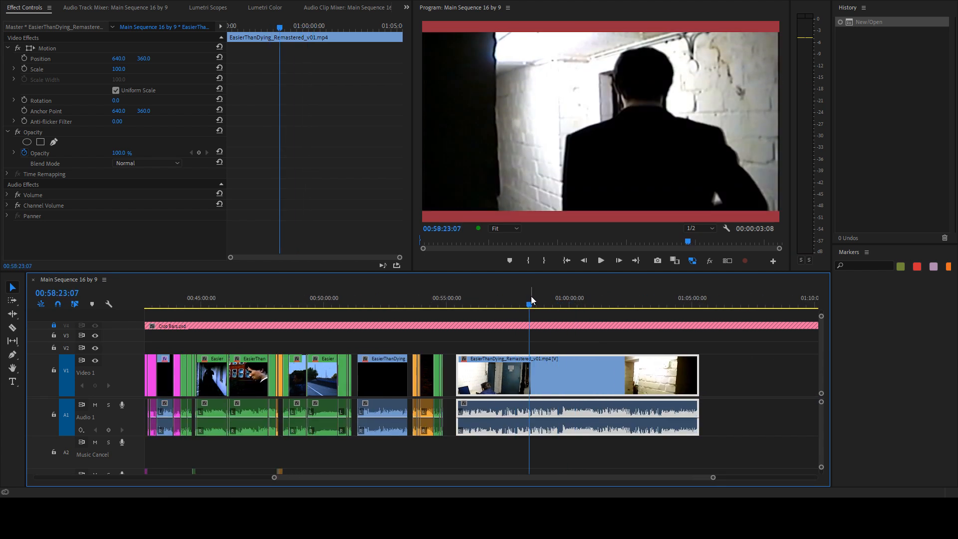
- Survey the colour-coded clips back to the start of the sequence, previewing the frame at about 00:18:18 on the way
{"action": "scroll", "coordinate": [491, 329], "scroll_direction": "up", "scroll_amount": 5}
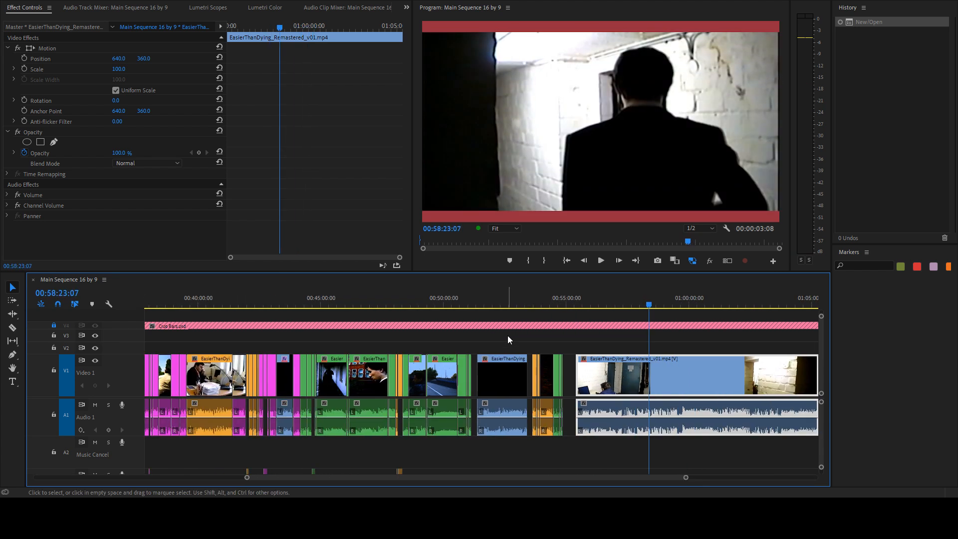
{"action": "scroll", "coordinate": [501, 340], "scroll_direction": "up", "scroll_amount": 5}
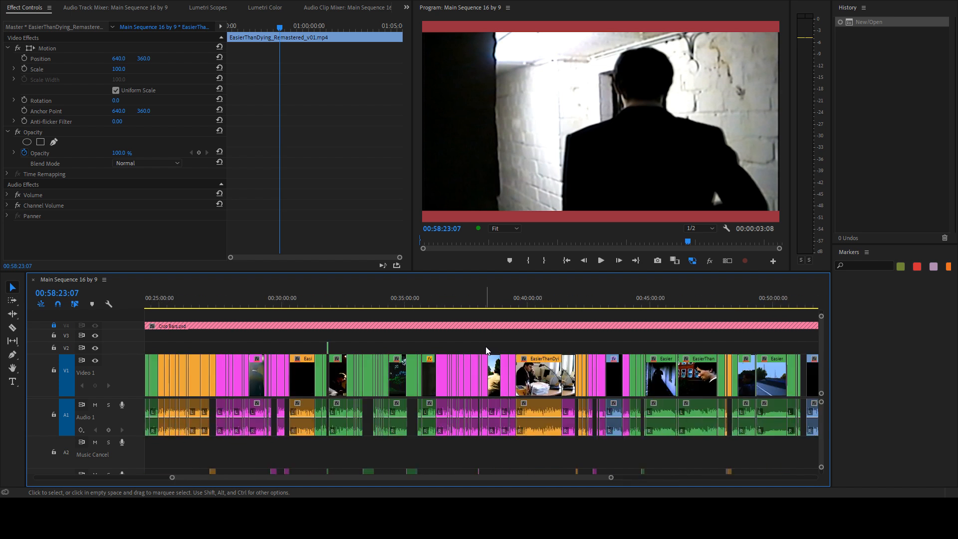
{"action": "scroll", "coordinate": [444, 344], "scroll_direction": "up", "scroll_amount": 5}
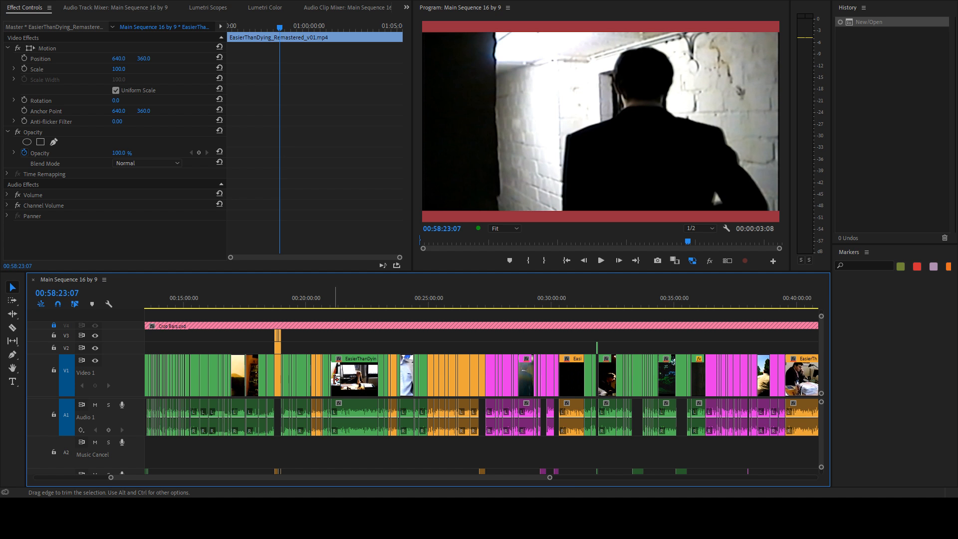
{"action": "scroll", "coordinate": [309, 373], "scroll_direction": "up", "scroll_amount": 3}
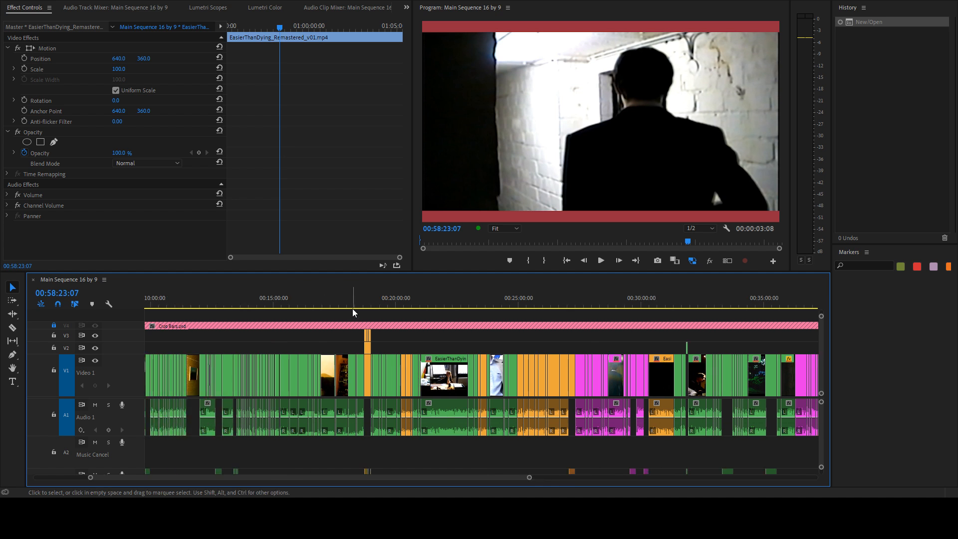
{"action": "mouse_move", "coordinate": [352, 309]}
{"action": "left_mouse_down"}
{"action": "mouse_move", "coordinate": [373, 303]}
{"action": "mouse_move", "coordinate": [356, 305]}
{"action": "left_mouse_up"}
{"action": "scroll", "coordinate": [350, 372], "scroll_direction": "up", "scroll_amount": 5}
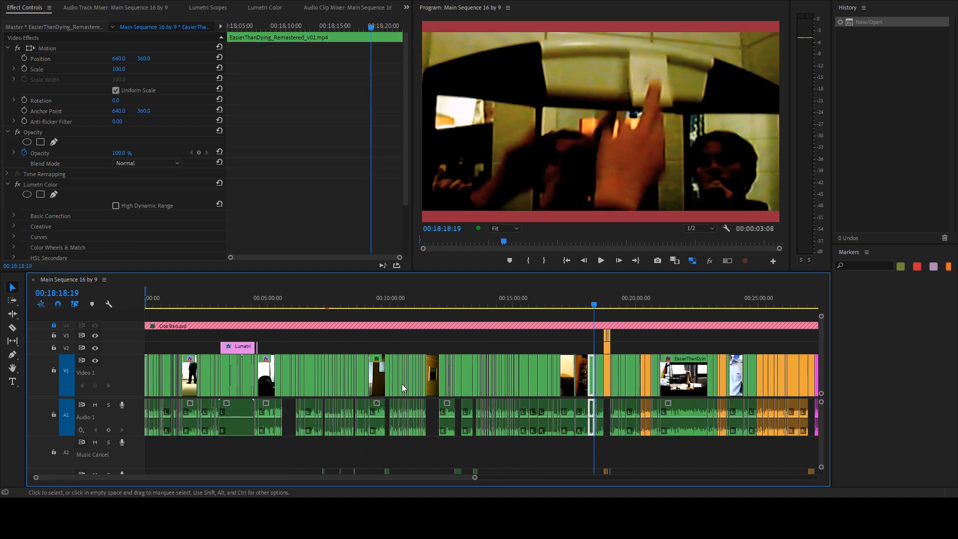
{"action": "scroll", "coordinate": [226, 362], "scroll_direction": "up", "scroll_amount": 5}
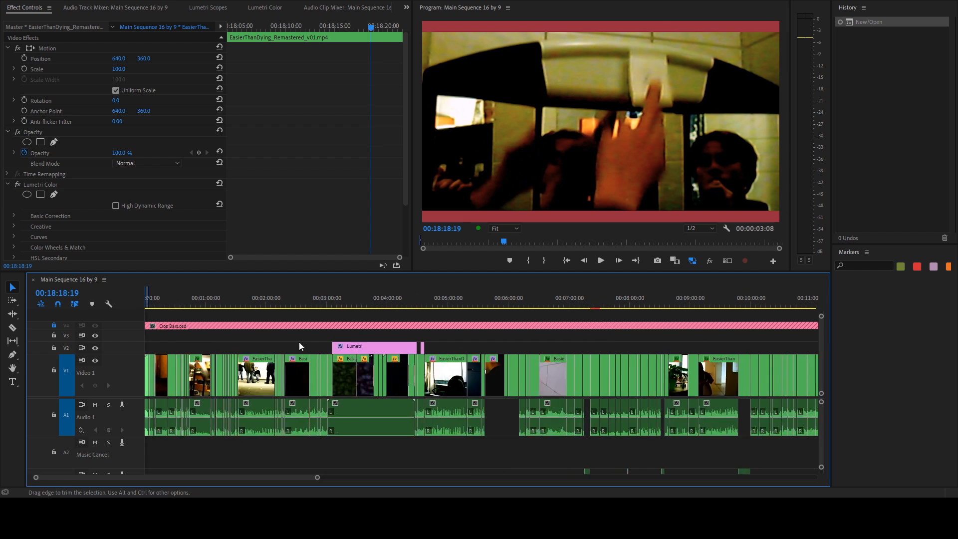
- Scrub through the green clips from the opening minute, previewing the frames at about 00:05:44 and 00:06:55
{"action": "left_click", "coordinate": [181, 298]}
{"action": "left_click_drag", "start_coordinate": [182, 297], "coordinate": [462, 305]}
{"action": "scroll", "coordinate": [511, 355], "scroll_direction": "down", "scroll_amount": 5}
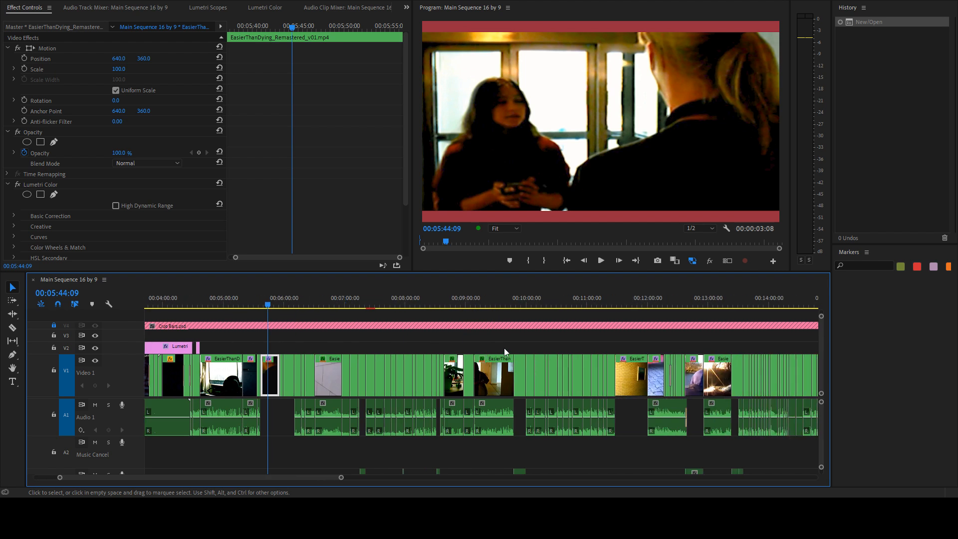
{"action": "mouse_move", "coordinate": [336, 304]}
{"action": "left_mouse_down"}
{"action": "mouse_move", "coordinate": [351, 301]}
{"action": "mouse_move", "coordinate": [267, 304]}
{"action": "mouse_move", "coordinate": [340, 297]}
{"action": "left_mouse_up"}
{"action": "key", "text": "space"}
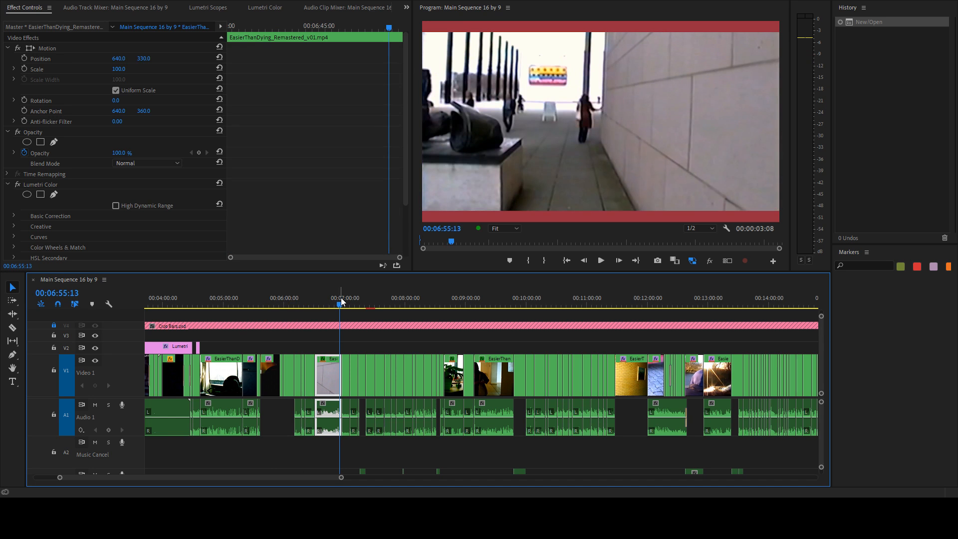
- Scrub the green clips to about 00:11:33 and 00:12:45, and inspect the hooded-figure frame in a maximized preview before restoring the layout
{"action": "scroll", "coordinate": [453, 351], "scroll_direction": "down", "scroll_amount": 3}
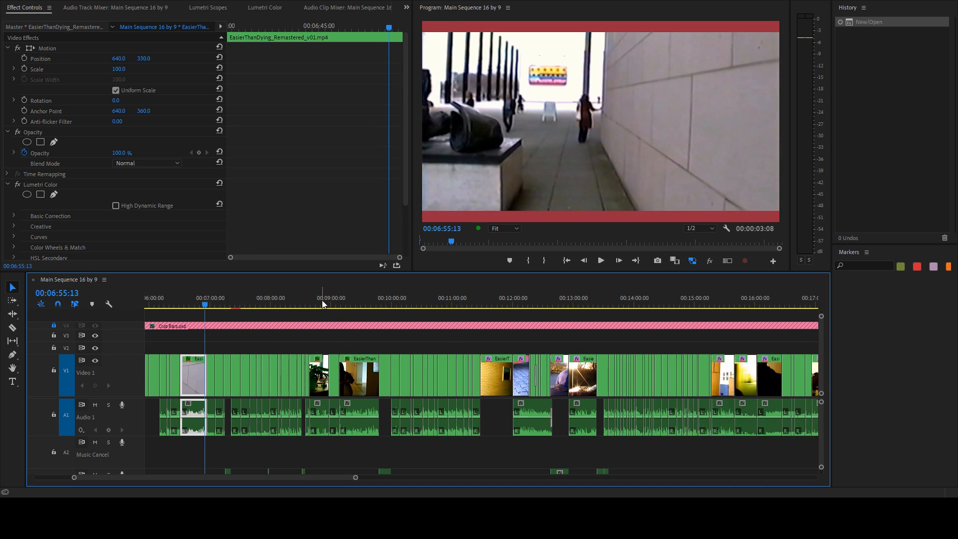
{"action": "left_click_drag", "start_coordinate": [321, 300], "coordinate": [485, 302]}
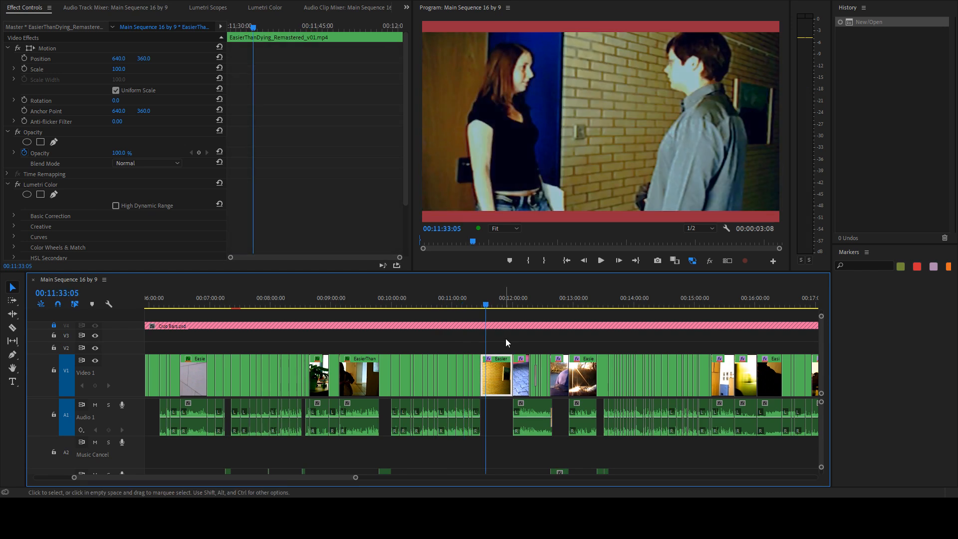
{"action": "scroll", "coordinate": [505, 341], "scroll_direction": "down", "scroll_amount": 4}
{"action": "left_click_drag", "start_coordinate": [381, 301], "coordinate": [408, 301]}
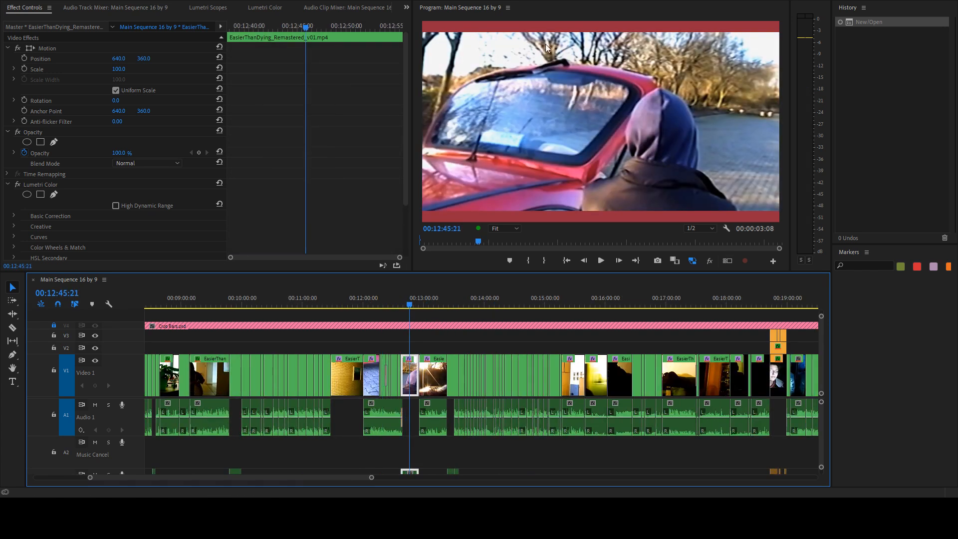
{"action": "key", "text": "grave"}
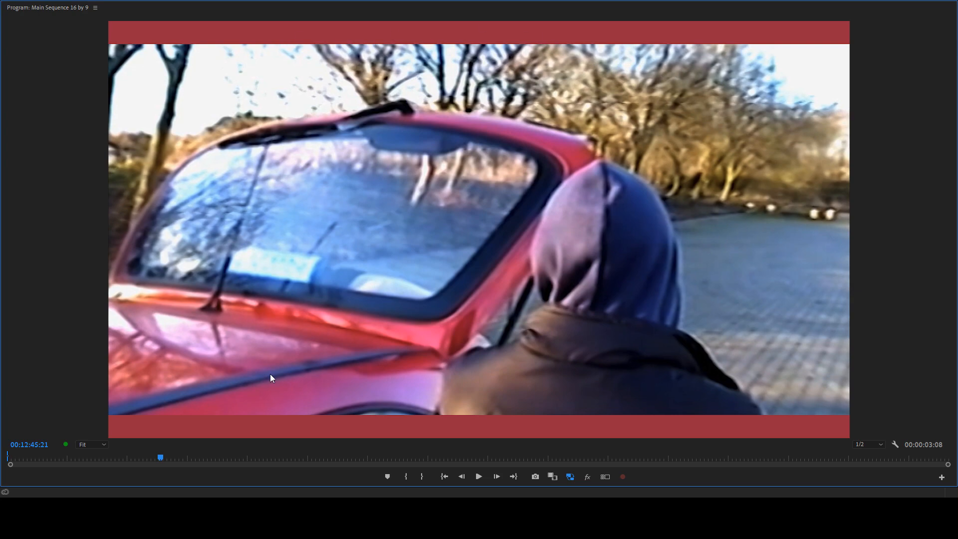
{"action": "key", "text": "grave"}
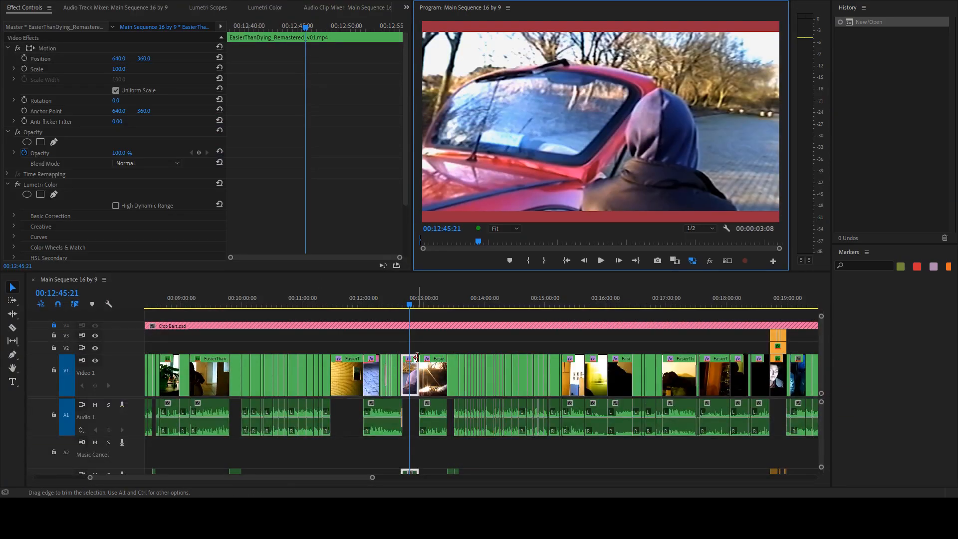
- Preview the nested film in MAIN SEQUENCE 2 by 1 at about 00:16:41, then return to Main Sequence 16 by 9
{"action": "left_click", "coordinate": [474, 339]}
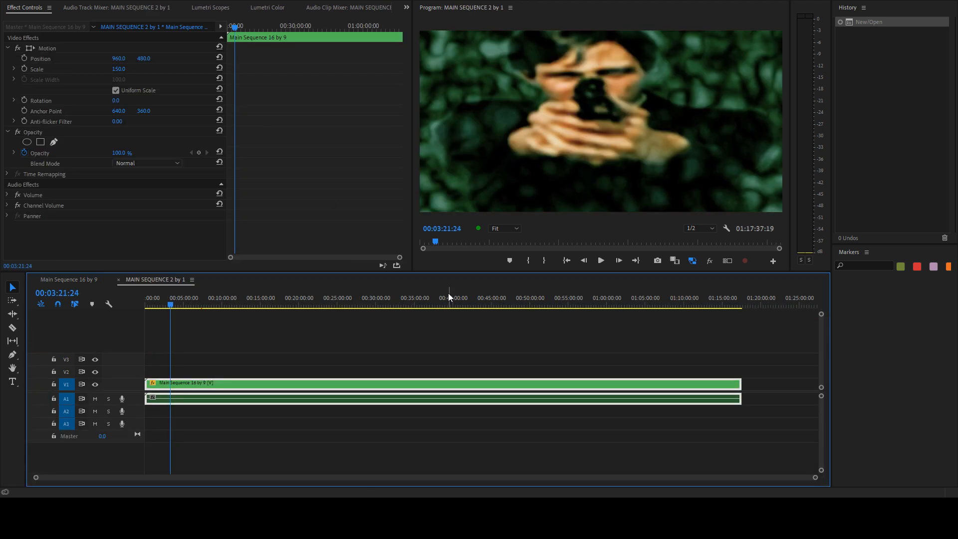
{"action": "mouse_move", "coordinate": [479, 241]}
{"action": "left_mouse_down"}
{"action": "mouse_move", "coordinate": [555, 242]}
{"action": "mouse_move", "coordinate": [496, 241]}
{"action": "left_mouse_up"}
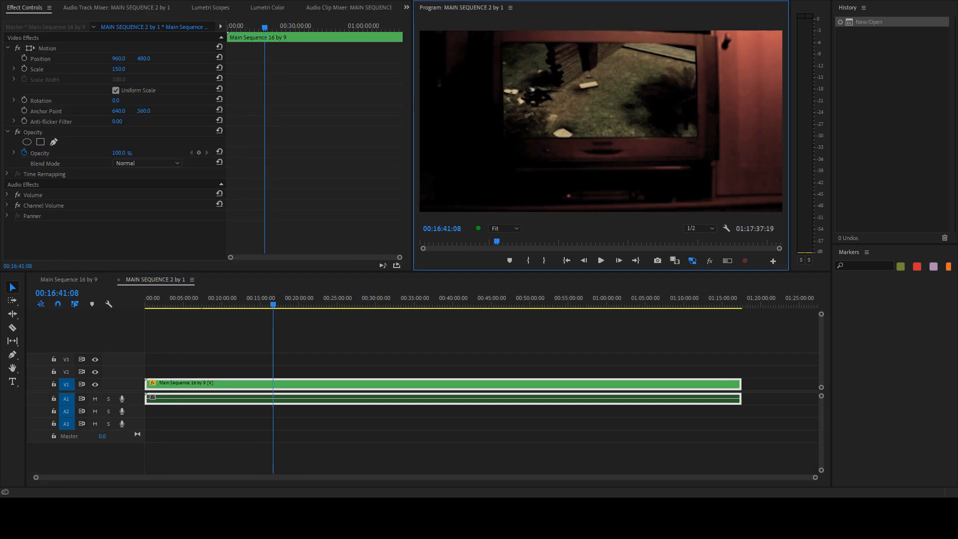
{"action": "left_click", "coordinate": [119, 279]}
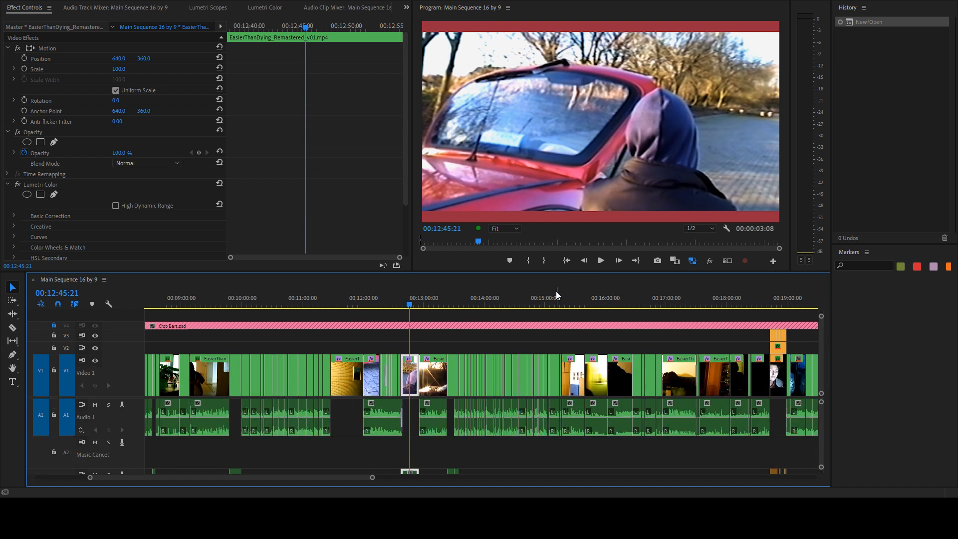
- Preview the seated pair in the green clip at about 00:19:11 and the split-screen phone call at about 00:21:46
{"action": "left_click", "coordinate": [518, 334]}
{"action": "scroll", "coordinate": [522, 334], "scroll_direction": "down", "scroll_amount": 10}
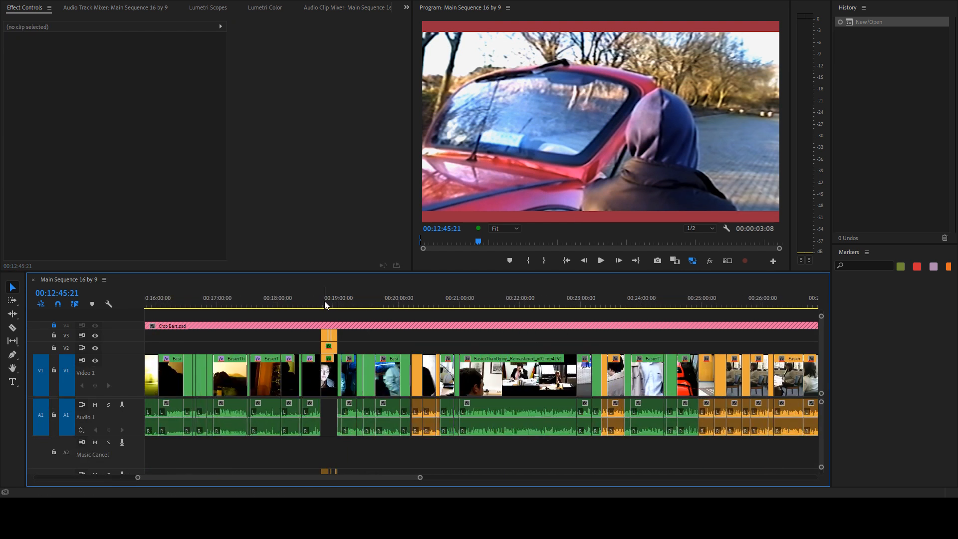
{"action": "left_click", "coordinate": [337, 300]}
{"action": "scroll", "coordinate": [535, 324], "scroll_direction": "down", "scroll_amount": 2}
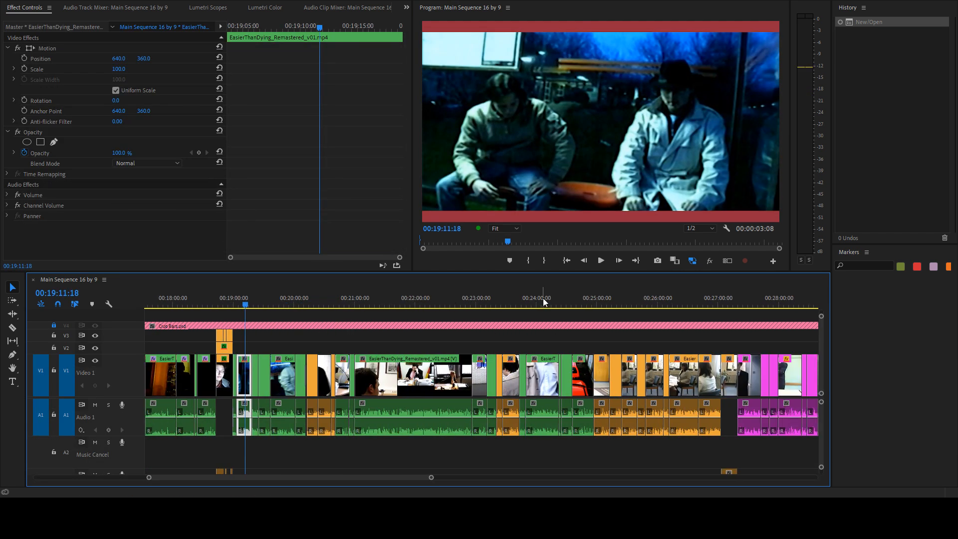
{"action": "left_click_drag", "start_coordinate": [364, 298], "coordinate": [402, 296]}
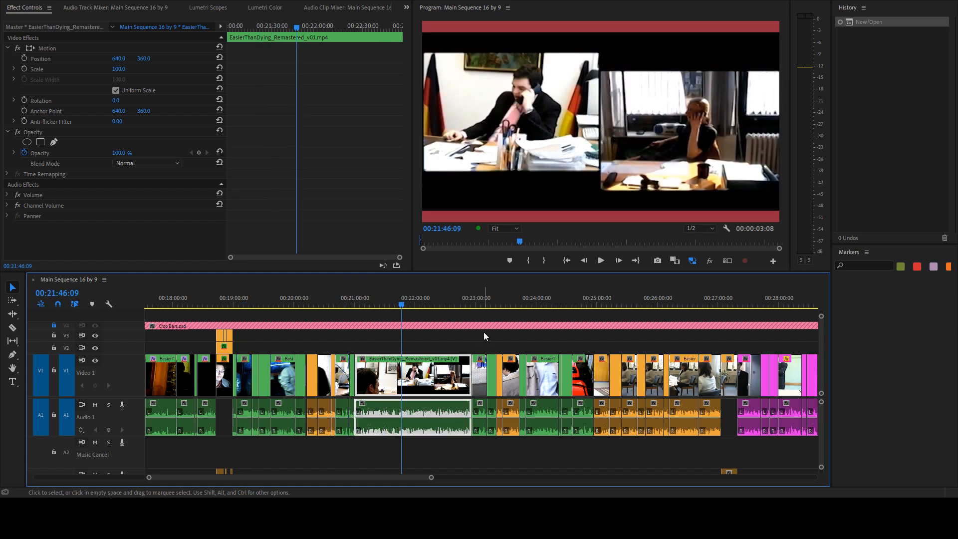
- Scrub onward to preview the corridor conversation at about 00:24:28, and clear the clip selection
{"action": "left_click", "coordinate": [517, 342]}
{"action": "scroll", "coordinate": [513, 340], "scroll_direction": "down", "scroll_amount": 2}
{"action": "left_click_drag", "start_coordinate": [351, 299], "coordinate": [447, 304]}
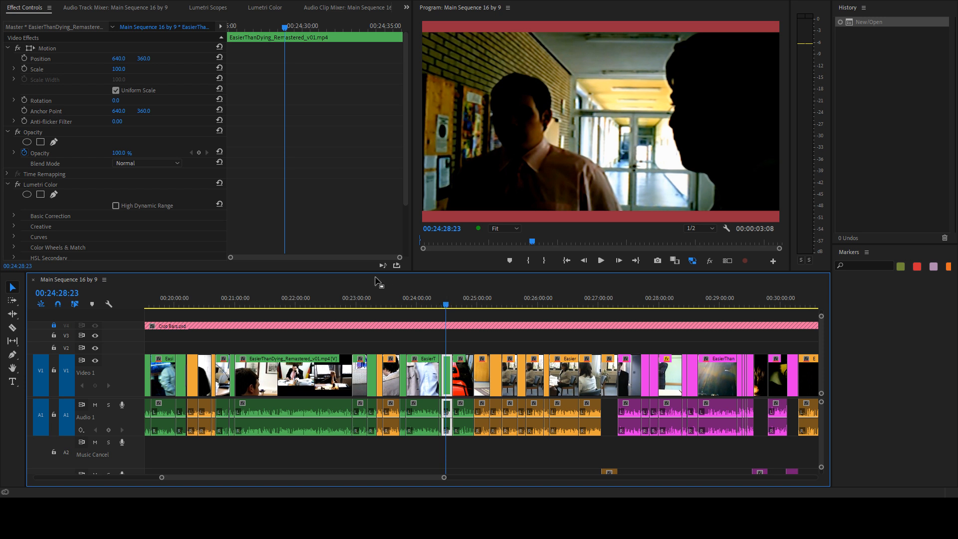
{"action": "left_click", "coordinate": [483, 351]}
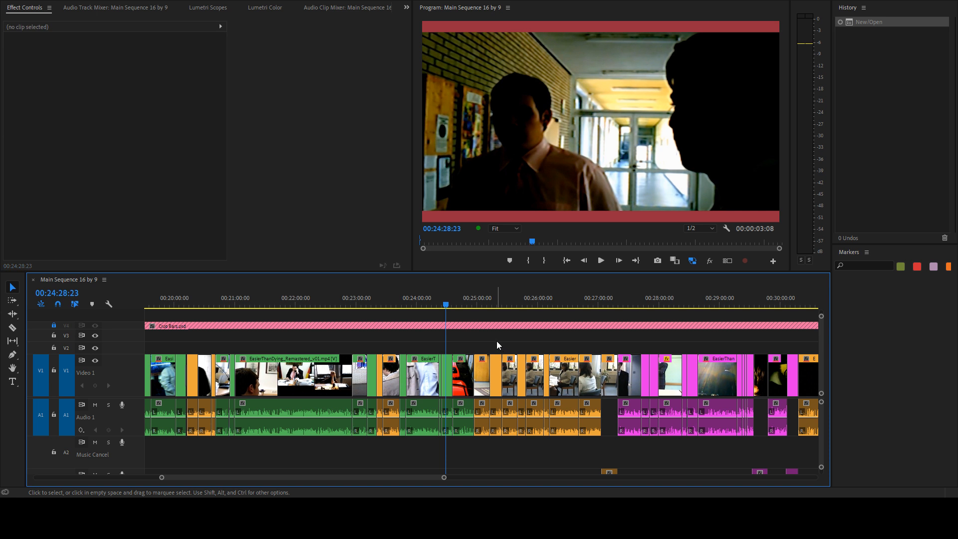
- Survey the timeline back to the sequence start and scrub the green clips from about 00:05:00 to 00:20:00
{"action": "scroll", "coordinate": [462, 328], "scroll_direction": "down", "scroll_amount": 2}
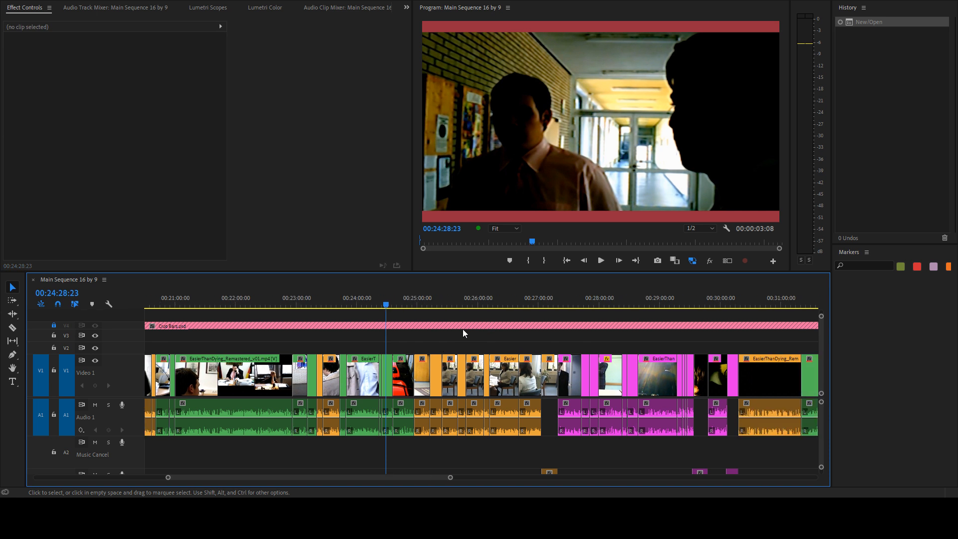
{"action": "scroll", "coordinate": [432, 349], "scroll_direction": "up", "scroll_amount": 5}
{"action": "scroll", "coordinate": [379, 343], "scroll_direction": "up", "scroll_amount": 2}
{"action": "scroll", "coordinate": [421, 346], "scroll_direction": "down", "scroll_amount": 8}
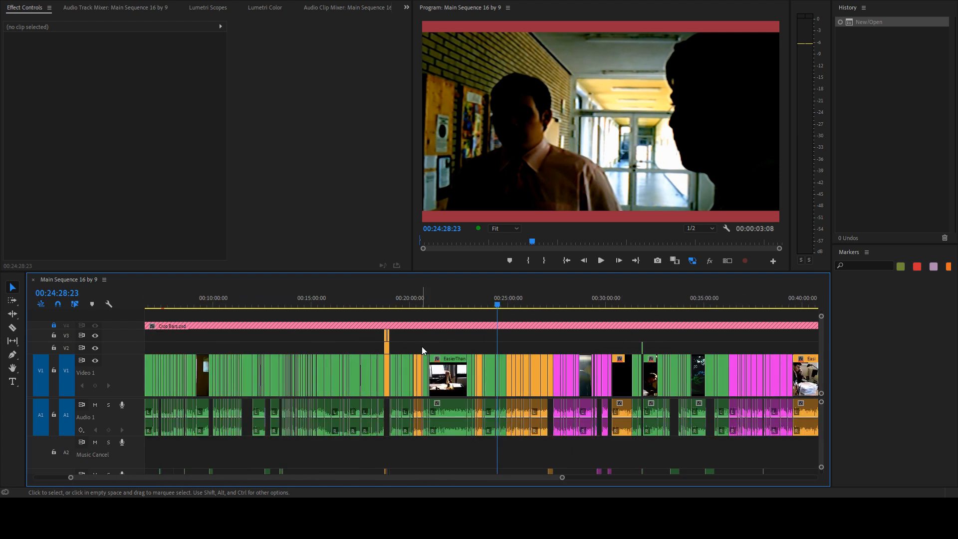
{"action": "scroll", "coordinate": [330, 333], "scroll_direction": "up", "scroll_amount": 3}
{"action": "scroll", "coordinate": [387, 352], "scroll_direction": "up", "scroll_amount": 4}
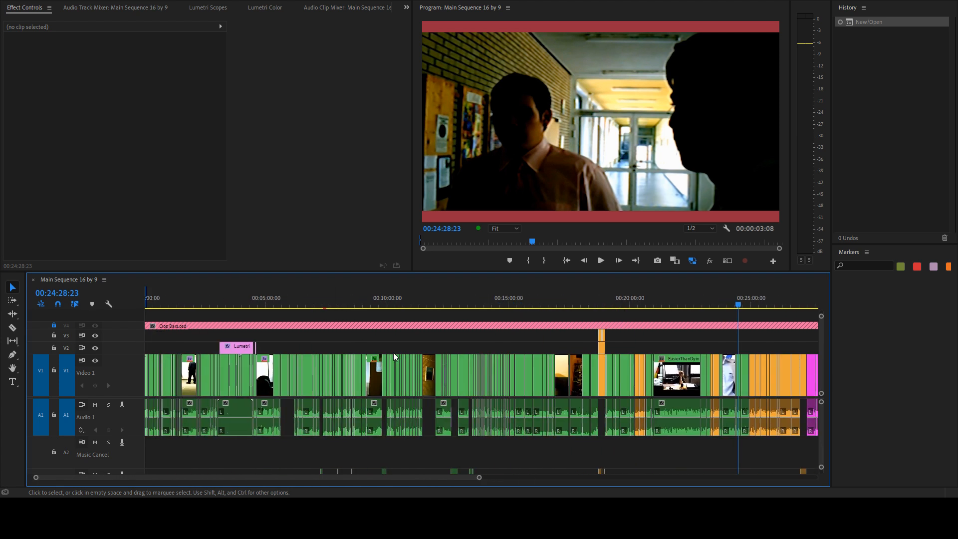
{"action": "left_click_drag", "start_coordinate": [260, 298], "coordinate": [639, 305]}
- Preview the first magenta clip at about 00:27:21, and step through three edit points to the clip starting at 00:28:00:03
{"action": "scroll", "coordinate": [559, 368], "scroll_direction": "down", "scroll_amount": 3}
{"action": "scroll", "coordinate": [558, 364], "scroll_direction": "down", "scroll_amount": 3}
{"action": "left_click_drag", "start_coordinate": [357, 298], "coordinate": [498, 288]}
{"action": "left_click", "coordinate": [381, 297]}
{"action": "scroll", "coordinate": [533, 351], "scroll_direction": "up", "scroll_amount": 3}
{"action": "scroll", "coordinate": [486, 339], "scroll_direction": "up", "scroll_amount": 2}
{"action": "left_click", "coordinate": [334, 294]}
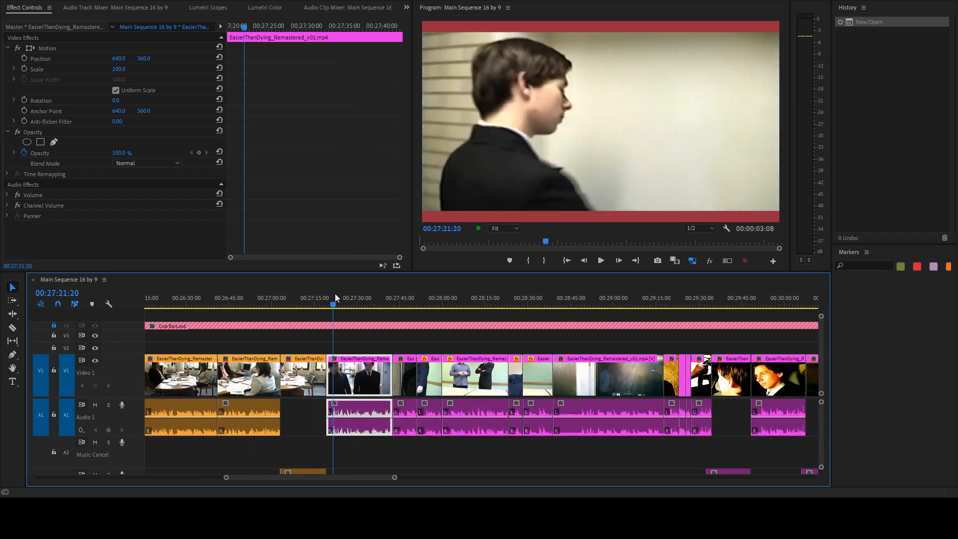
{"action": "key", "text": "Down"}
{"action": "key", "text": "Down"}
{"action": "key", "text": "Down"}
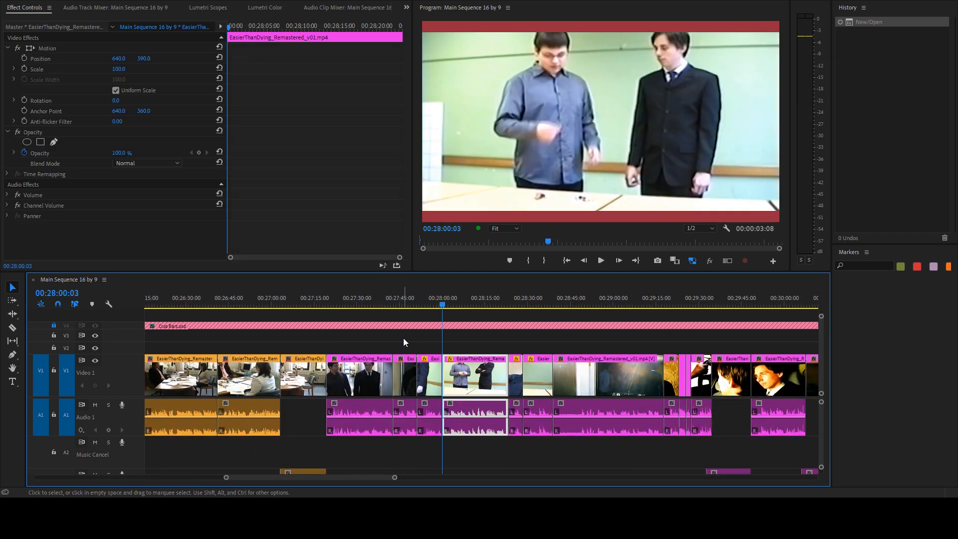
- Step back to the magenta clip starting at 00:27:51:02, and play the preceding silhouette shot up to 00:27:47:11
{"action": "key", "text": "Up"}
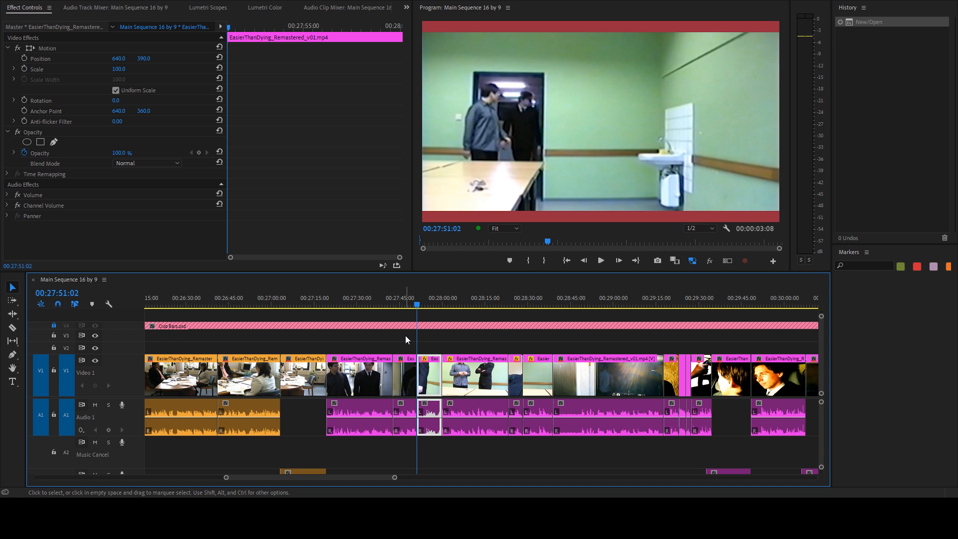
{"action": "left_click", "coordinate": [450, 338]}
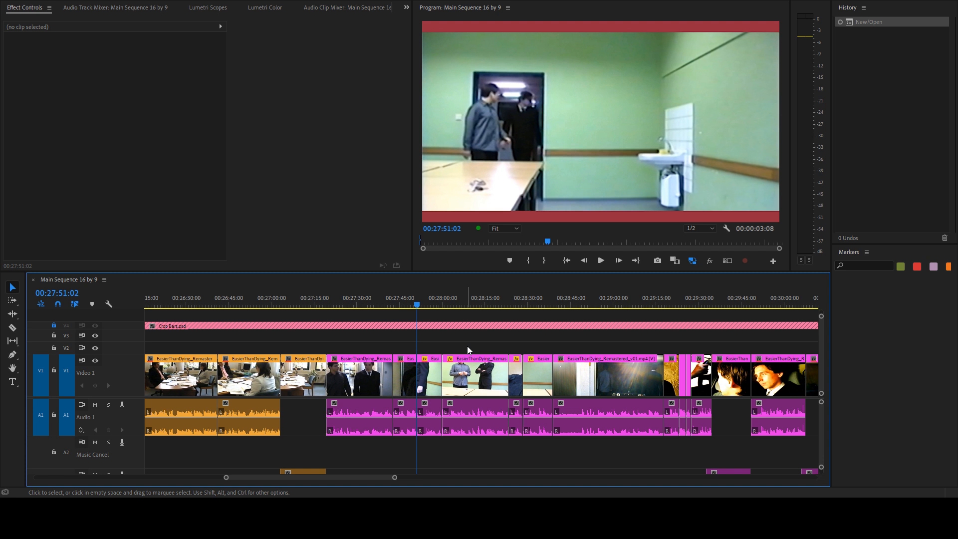
{"action": "key", "text": "d"}
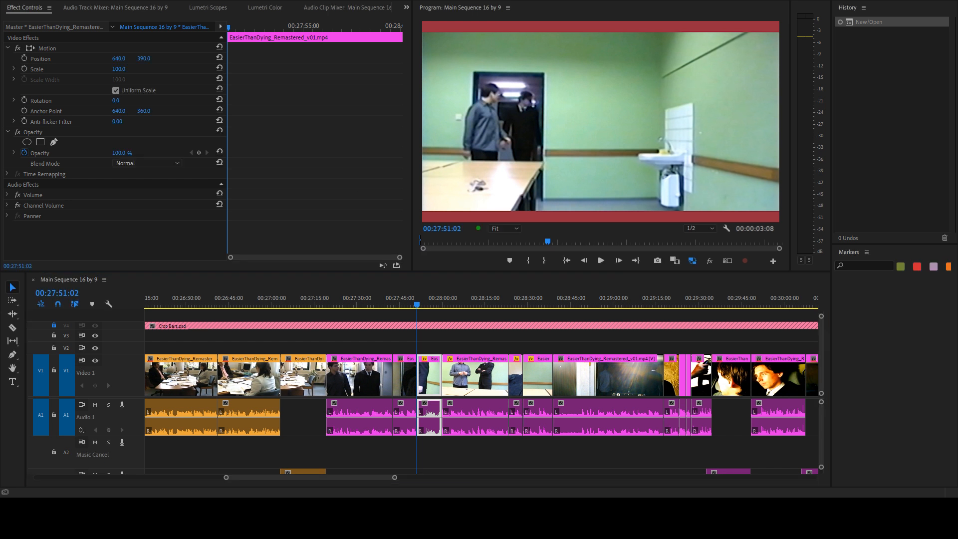
{"action": "left_click_drag", "start_coordinate": [416, 302], "coordinate": [400, 303]}
{"action": "key", "text": "space"}
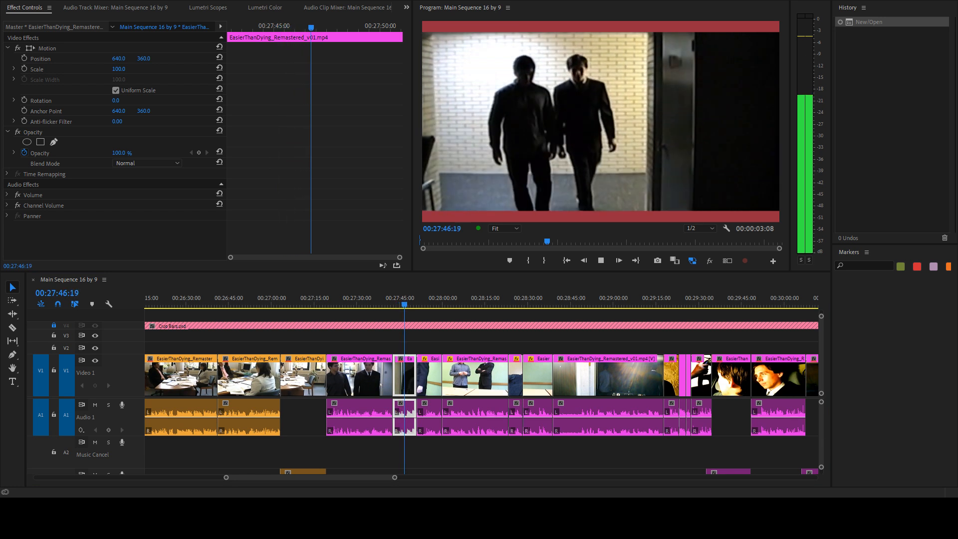
{"action": "key", "text": "space"}
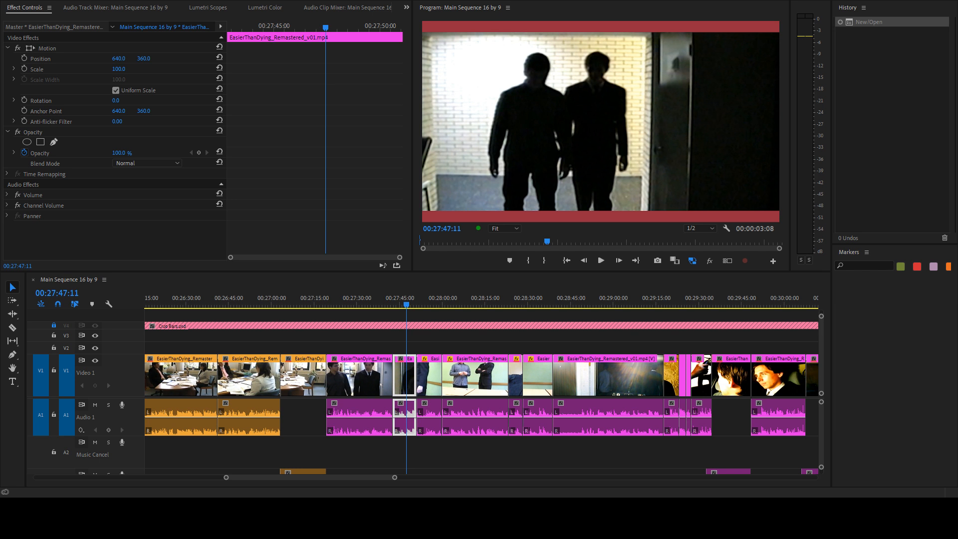
- Replay the first magenta clip from its start to about 00:27:33, and scrub back to the corridor frame at 00:27:29:17
{"action": "left_click", "coordinate": [333, 305]}
{"action": "left_click", "coordinate": [357, 343]}
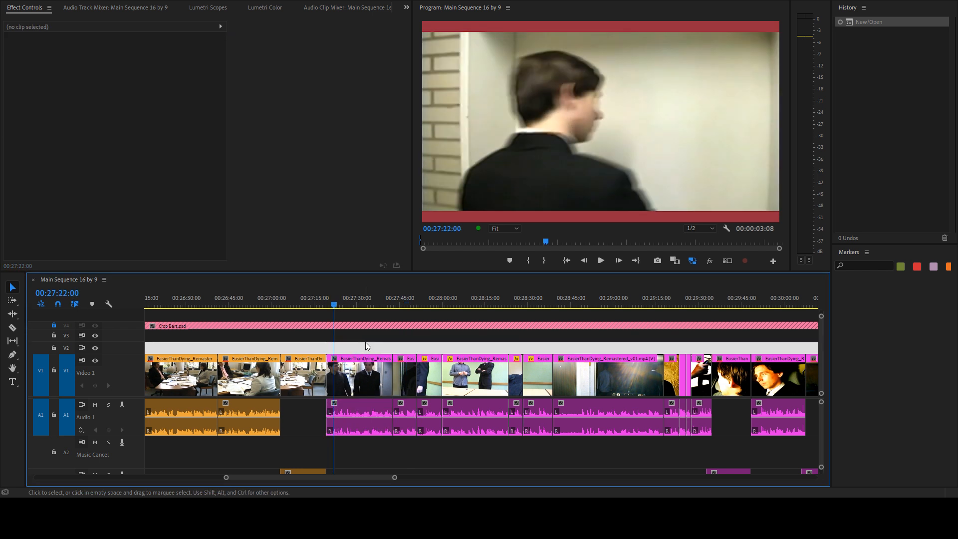
{"action": "key", "text": "Up"}
{"action": "left_click", "coordinate": [380, 343]}
{"action": "key", "text": "space"}
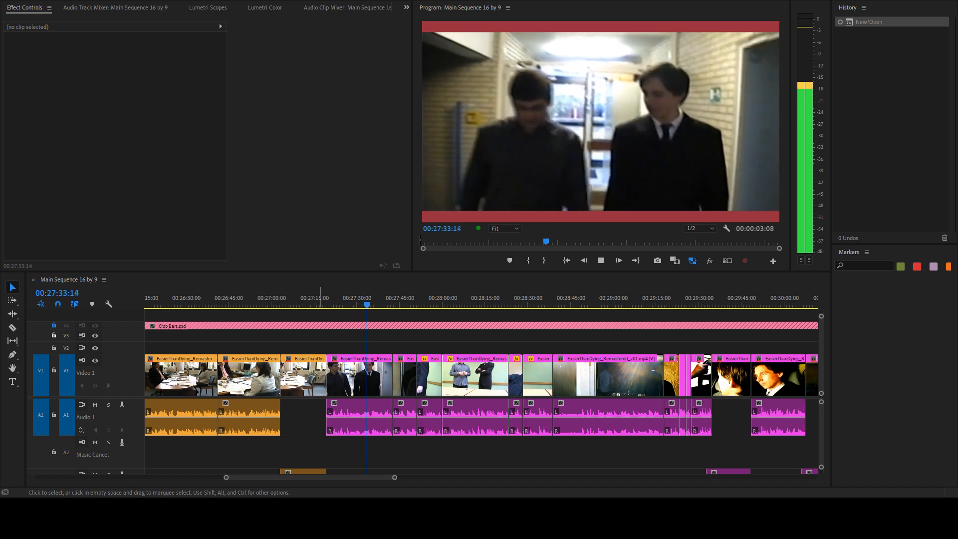
{"action": "left_click", "coordinate": [363, 340]}
{"action": "left_click_drag", "start_coordinate": [369, 303], "coordinate": [356, 304]}
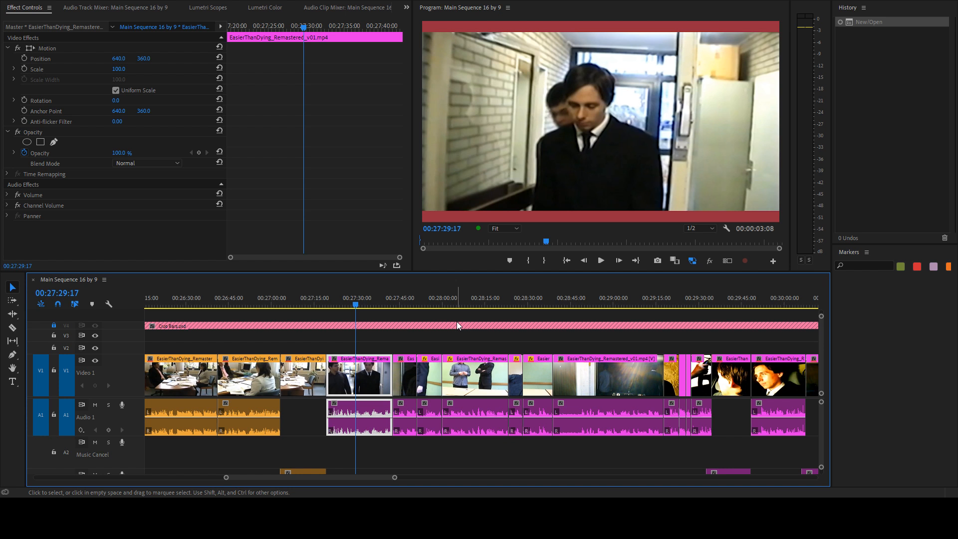
- Play the corridor walk enlarged from 00:27:24:23 to 00:27:41:16, and clear the clip selection
{"action": "scroll", "coordinate": [343, 342], "scroll_direction": "up", "scroll_amount": 4}
{"action": "left_click_drag", "start_coordinate": [377, 304], "coordinate": [341, 304]}
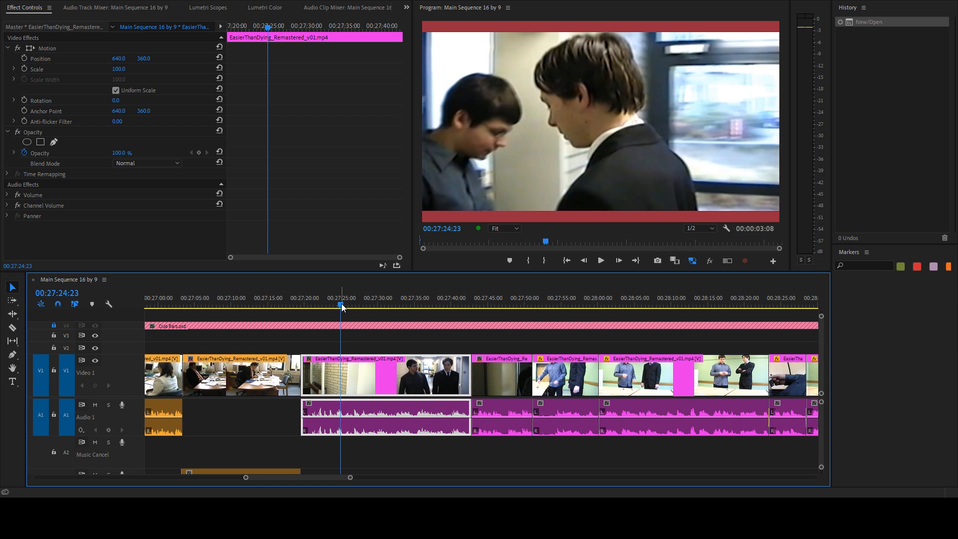
{"action": "key", "text": "space"}
{"action": "key", "text": "grave"}
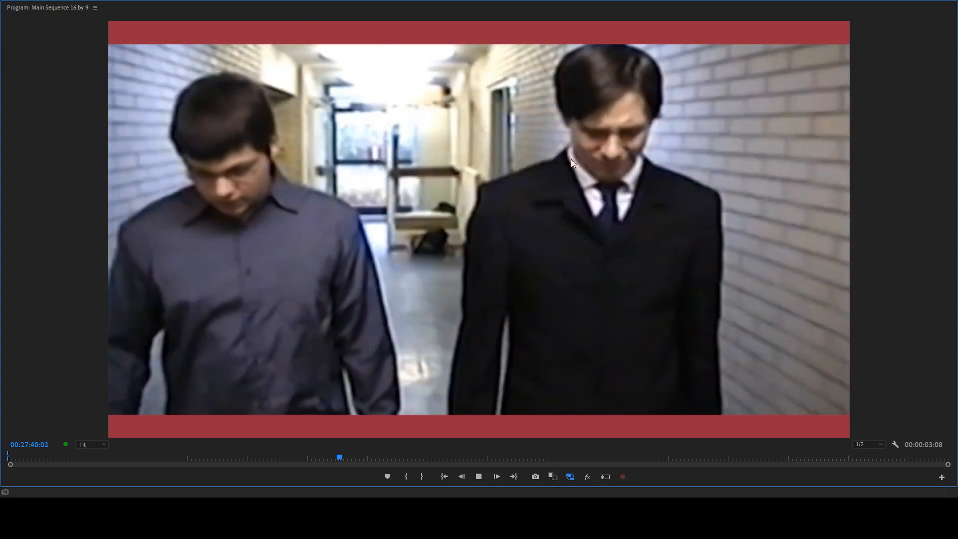
{"action": "key", "text": "grave"}
{"action": "key", "text": "space"}
{"action": "left_click", "coordinate": [519, 338]}
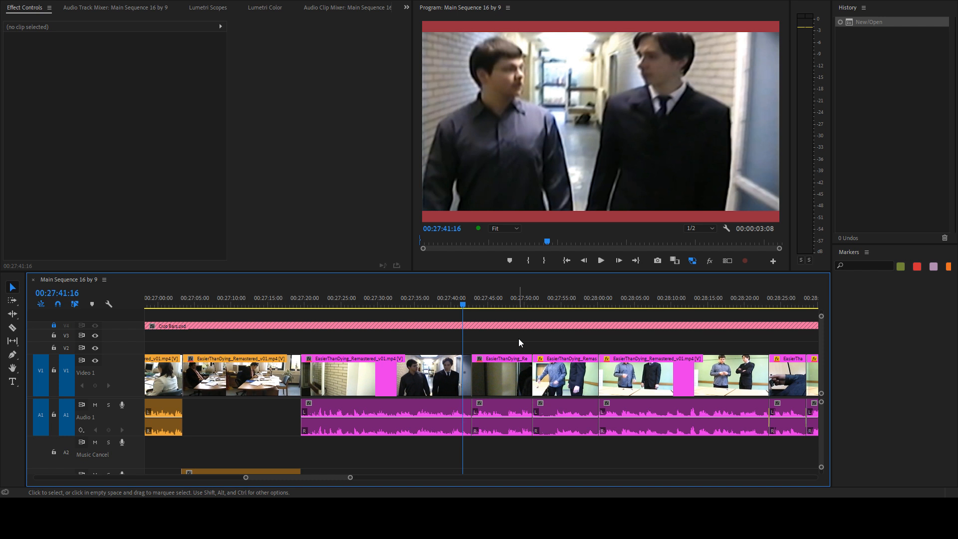
- Step through the next three edit points to 00:28:00:03, and preview the classroom table shot up to 00:28:02:04
{"action": "key", "text": "Down"}
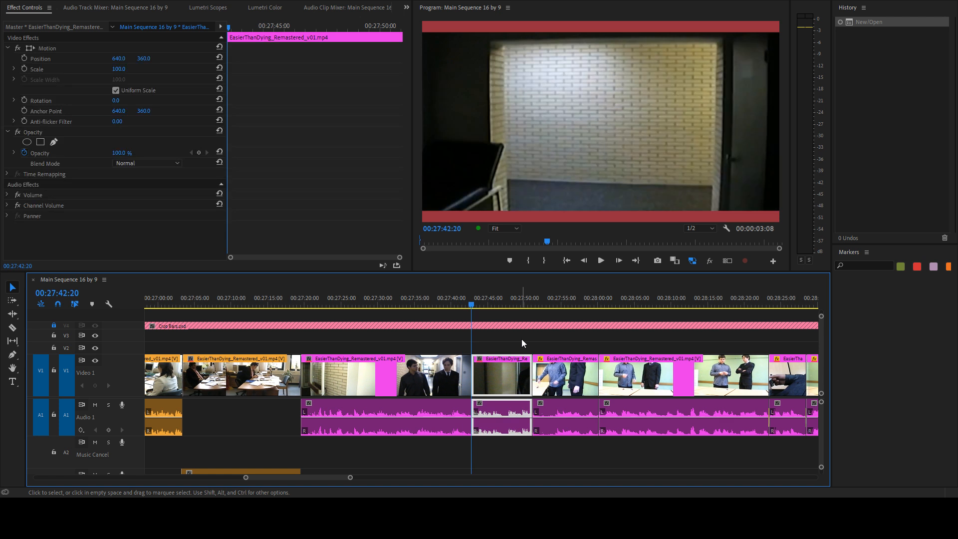
{"action": "key", "text": "Down"}
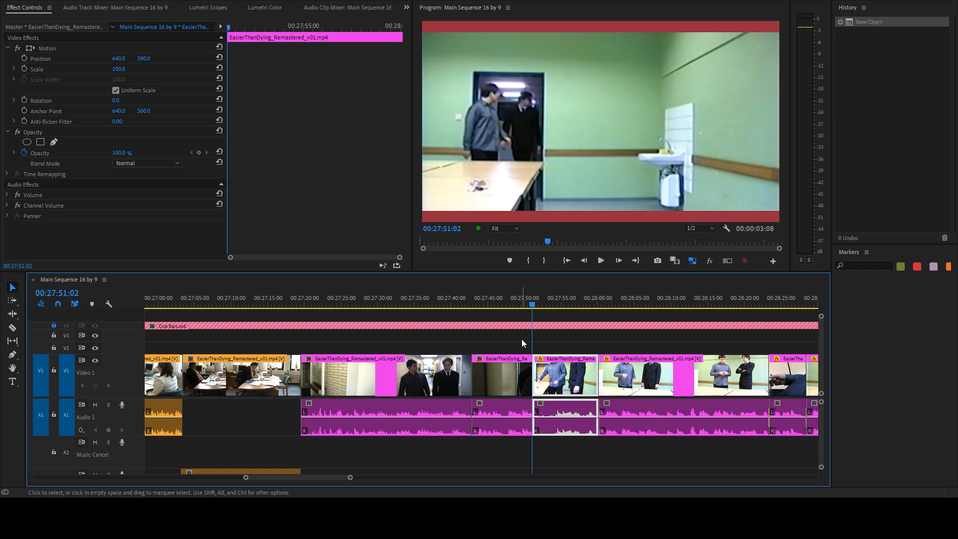
{"action": "key", "text": "space"}
{"action": "key", "text": "Down"}
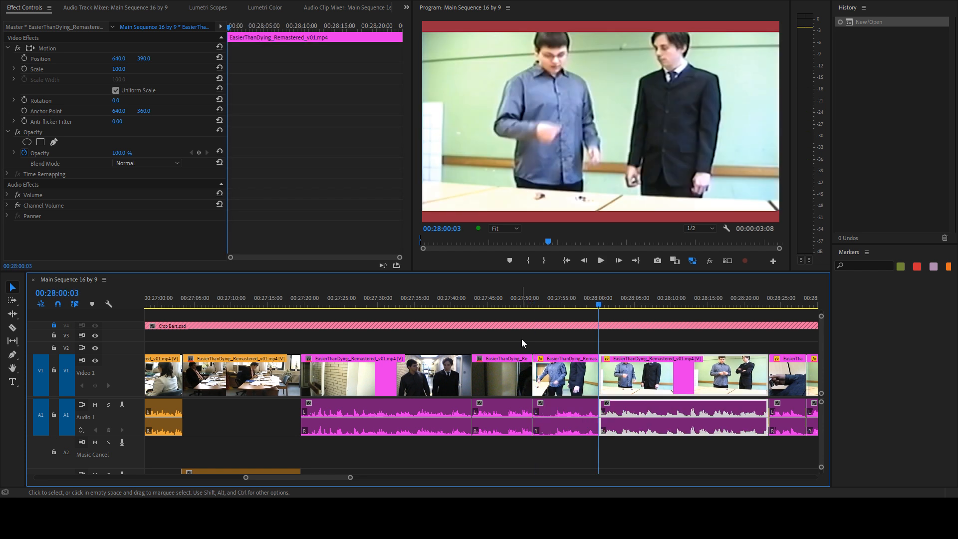
{"action": "key", "text": "space"}
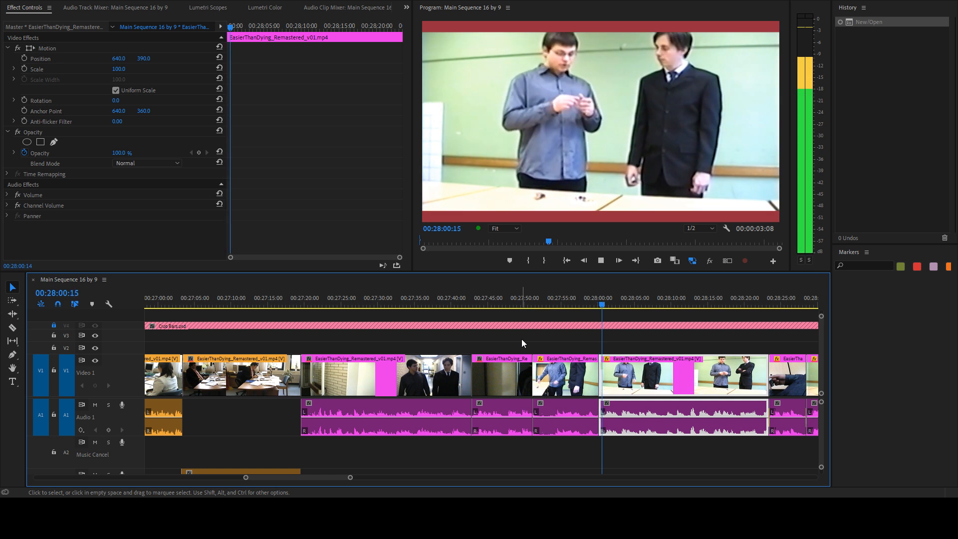
{"action": "key", "text": "space"}
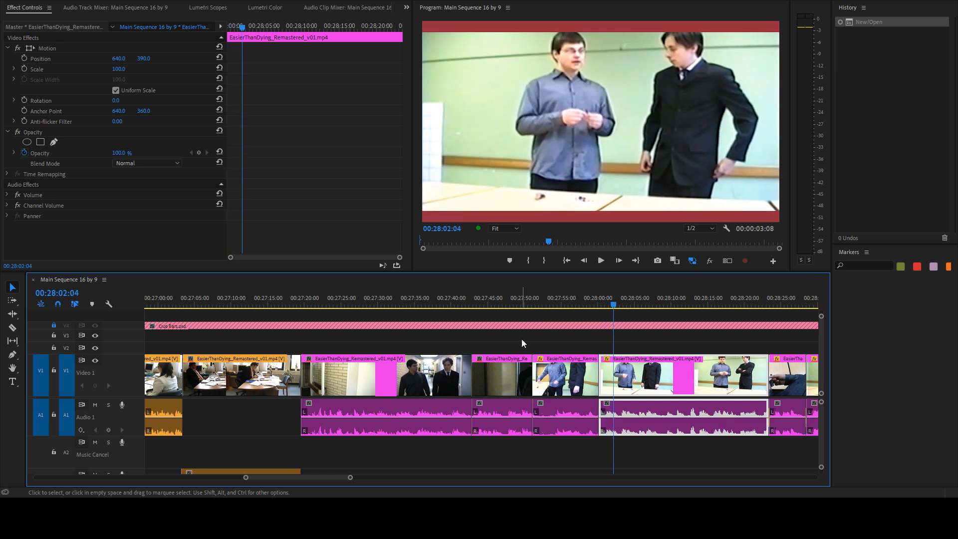
- Preview the classroom shot around 00:28:06:19, and play on enlarged through the projected-figure close-up to 00:28:28:13
{"action": "left_click_drag", "start_coordinate": [666, 301], "coordinate": [639, 303]}
{"action": "key", "text": "space"}
{"action": "key", "text": "space"}
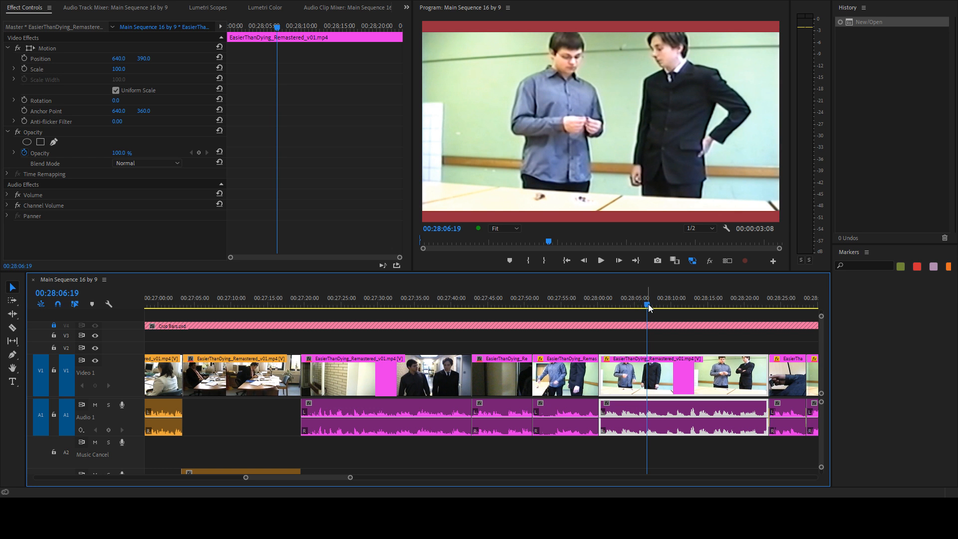
{"action": "key", "text": "space"}
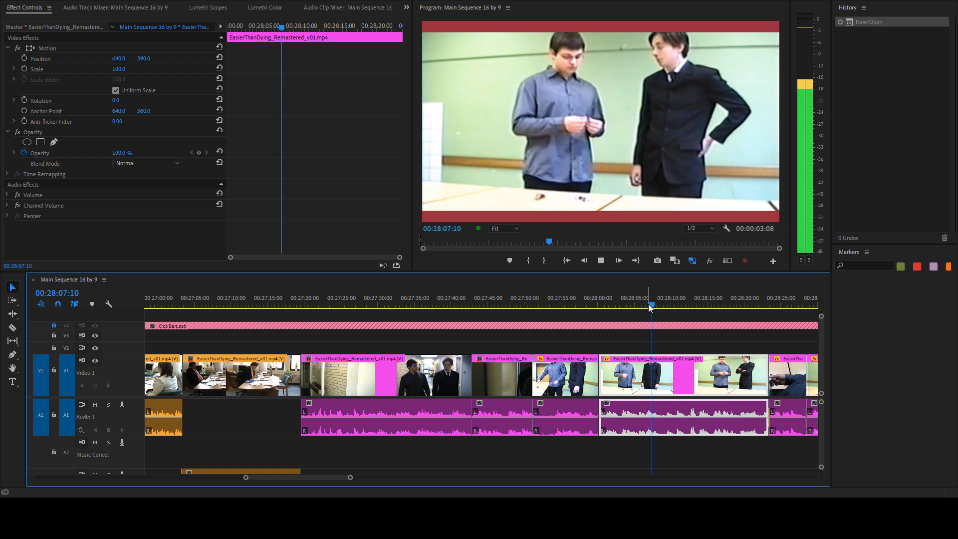
{"action": "key", "text": "grave"}
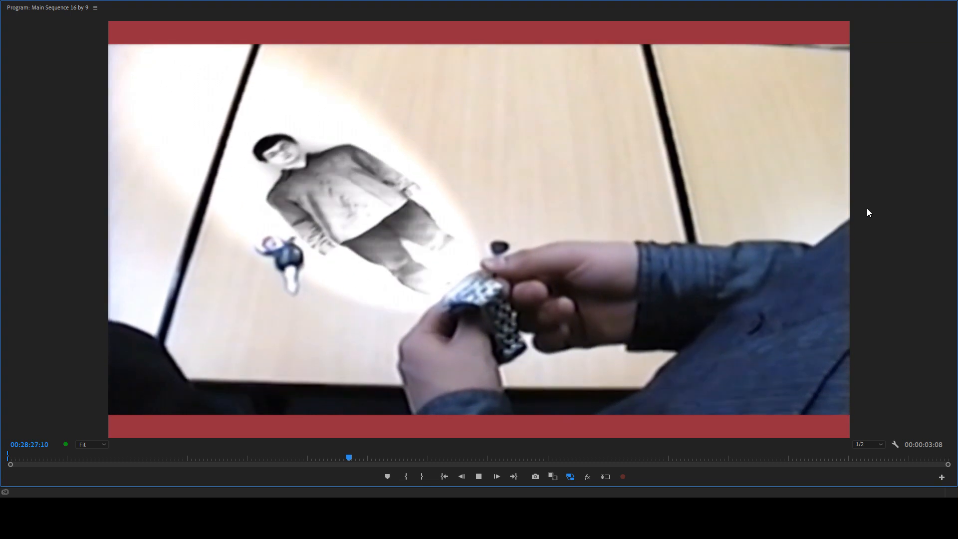
{"action": "key", "text": "space"}
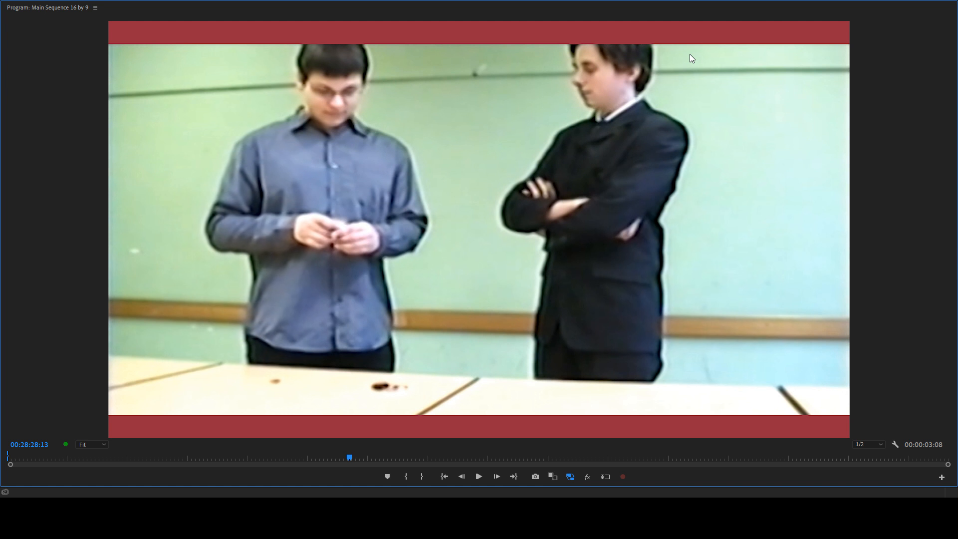
{"action": "key", "text": "grave"}
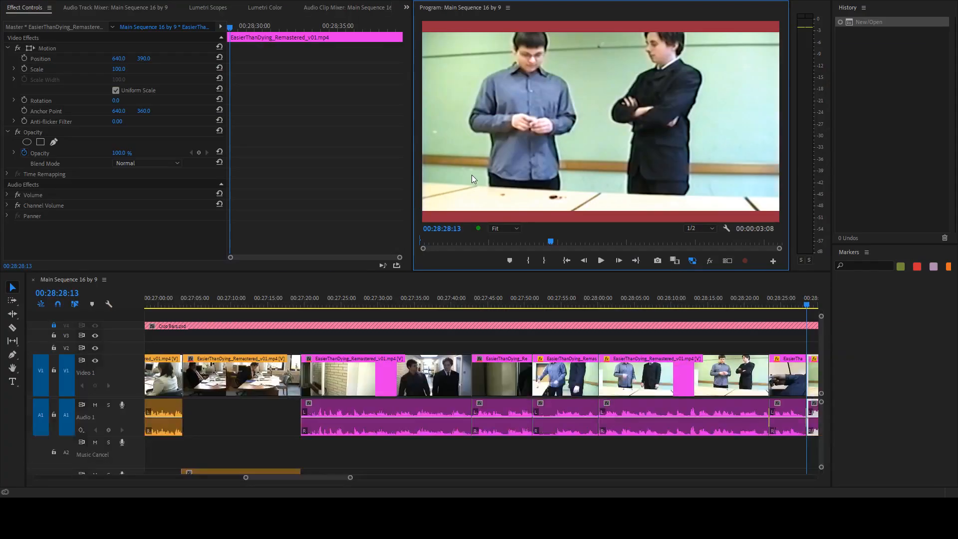
- Replay the projected-figure close-up enlarged from about 00:28:23:18 until the figure fades out at 00:28:28:01
{"action": "left_click", "coordinate": [788, 304]}
{"action": "left_click_drag", "start_coordinate": [788, 304], "coordinate": [772, 304]}
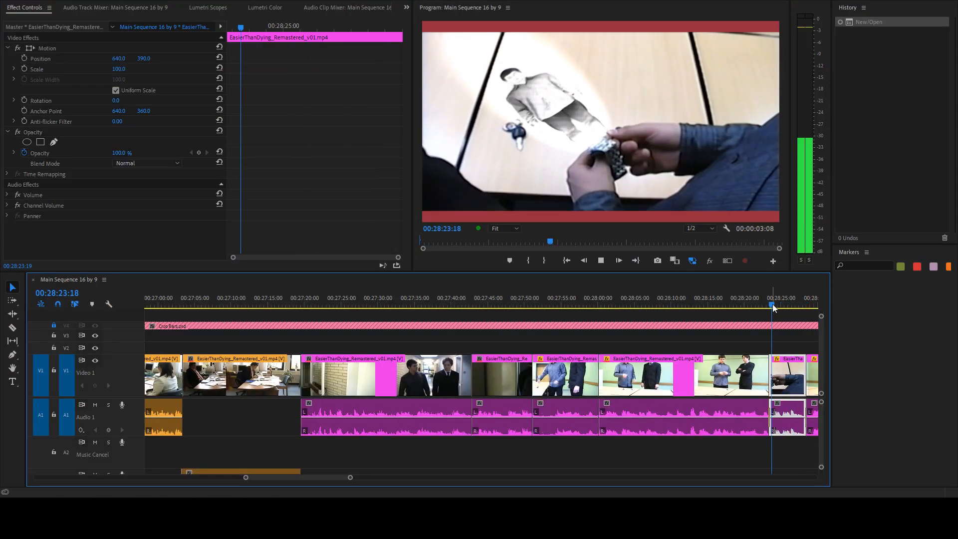
{"action": "key", "text": "space"}
{"action": "key", "text": "grave"}
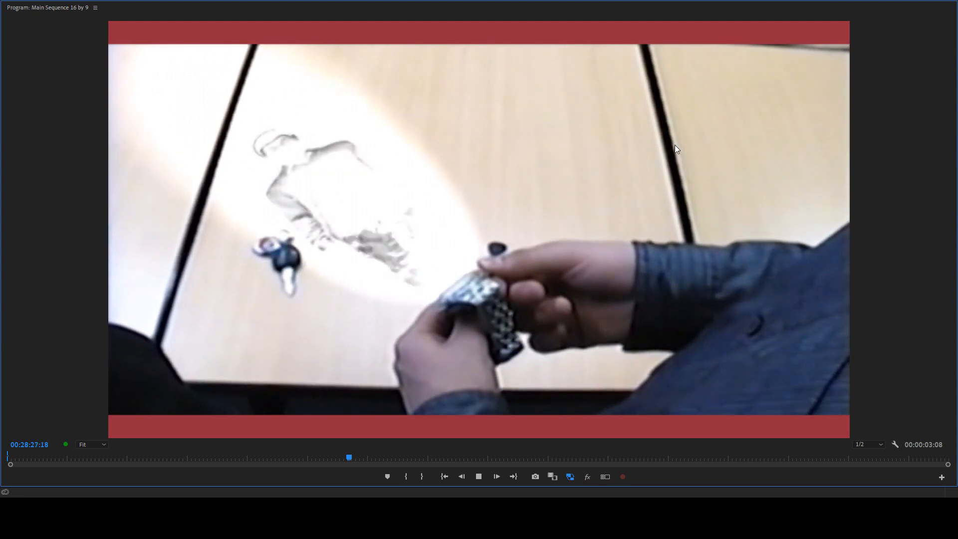
{"action": "key", "text": "space"}
{"action": "key", "text": "grave"}
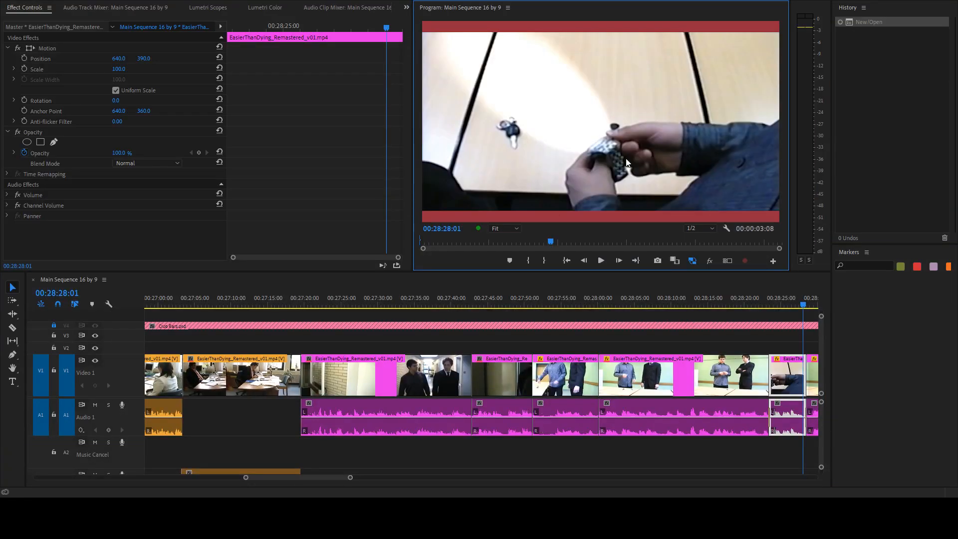
- Examine the projected-figure frame at 00:28:24:23 enlarged, and scrub back to the classroom shot at 00:28:16:14
{"action": "scroll", "coordinate": [554, 342], "scroll_direction": "down", "scroll_amount": 5}
{"action": "left_click_drag", "start_coordinate": [681, 301], "coordinate": [643, 300]}
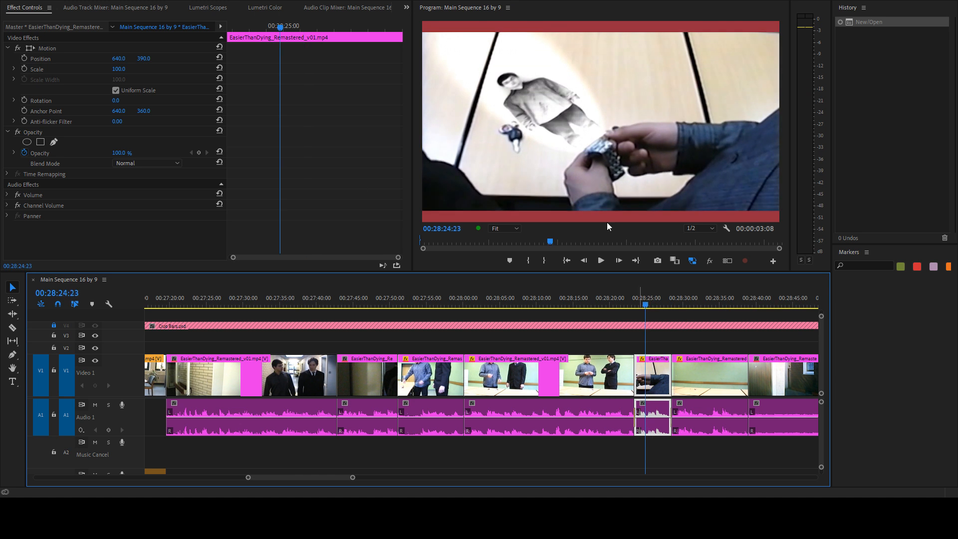
{"action": "key", "text": "grave"}
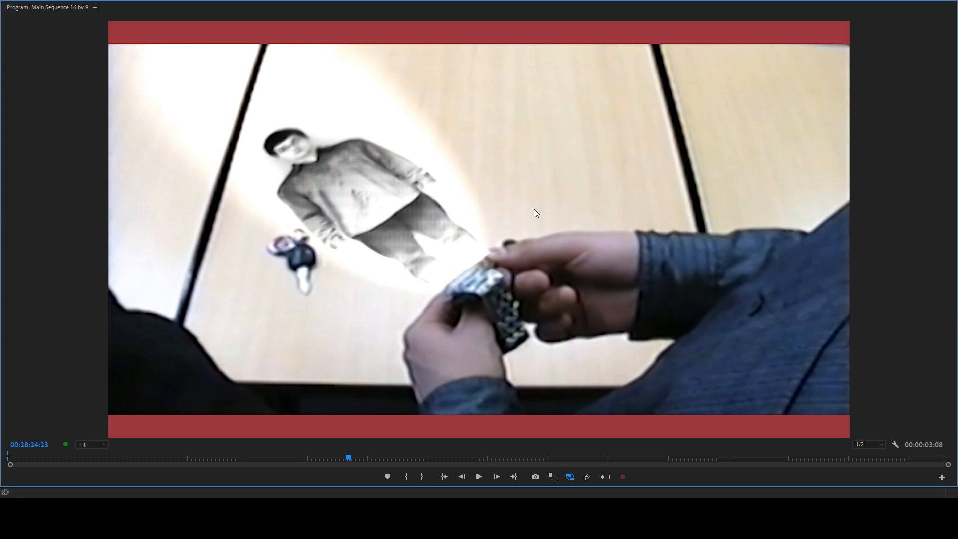
{"action": "key", "text": "grave"}
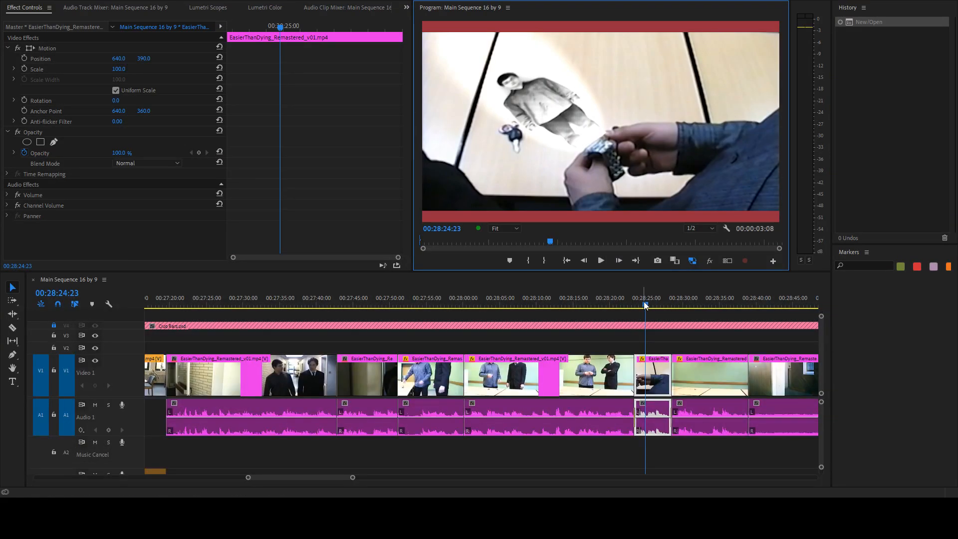
{"action": "left_click_drag", "start_coordinate": [643, 301], "coordinate": [583, 298]}
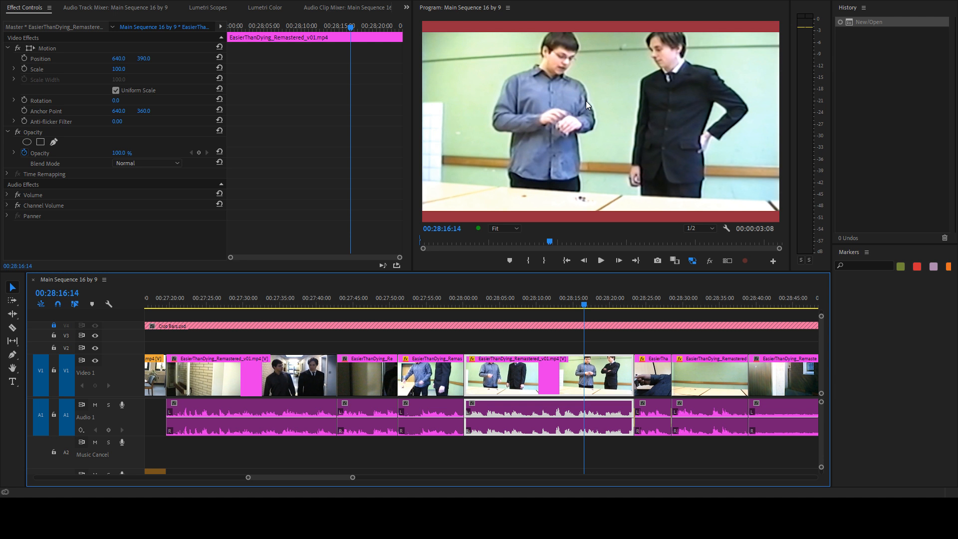
- Play the classroom clip from 00:28:28:11 with no clip selected
{"action": "left_click_drag", "start_coordinate": [635, 301], "coordinate": [672, 306]}
{"action": "scroll", "coordinate": [674, 353], "scroll_direction": "down", "scroll_amount": 4}
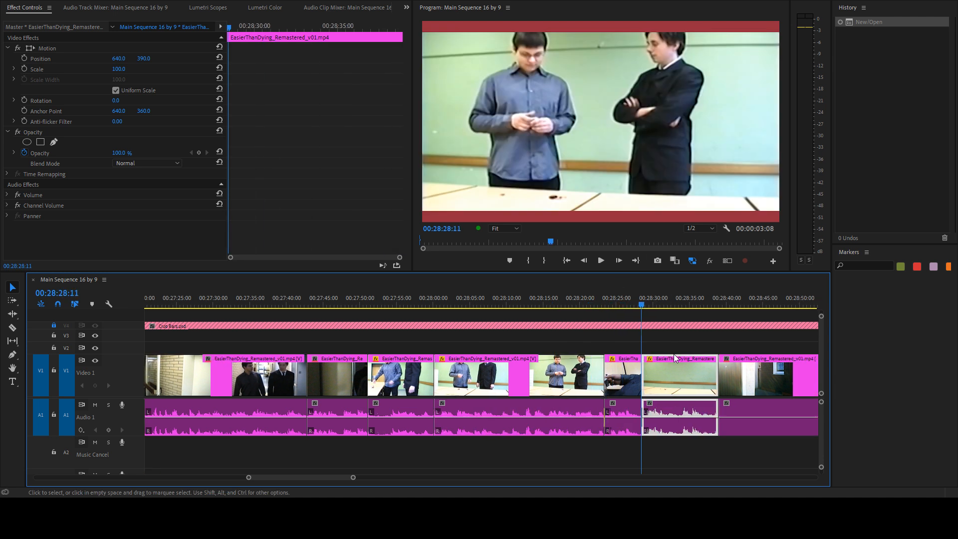
{"action": "key", "text": "space"}
{"action": "left_click", "coordinate": [591, 352]}
{"action": "scroll", "coordinate": [591, 352], "scroll_direction": "down", "scroll_amount": 3}
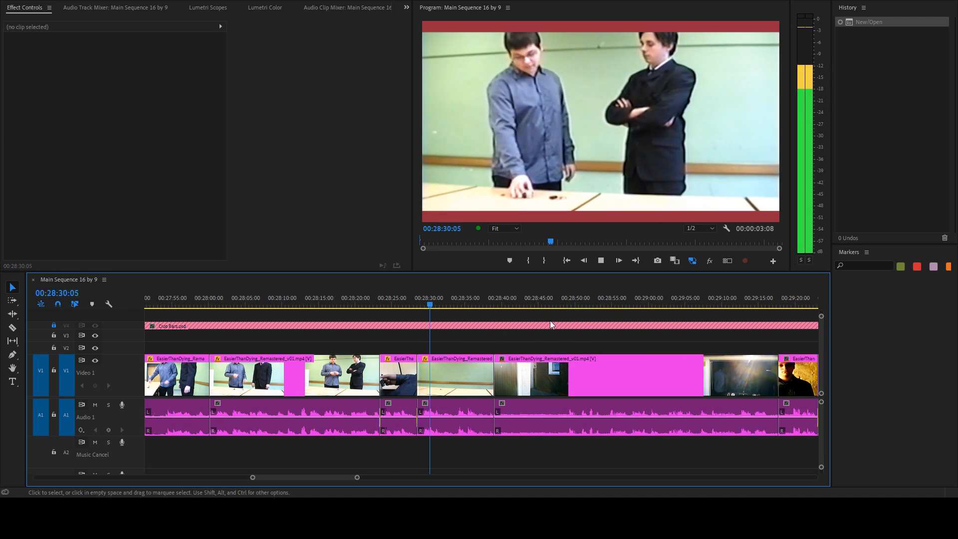
- Play from about 00:28:37 across the cut to the outdoor doorway shot, and preview that shot up to 00:28:41:14
{"action": "mouse_move", "coordinate": [476, 300]}
{"action": "left_mouse_down"}
{"action": "mouse_move", "coordinate": [498, 306]}
{"action": "mouse_move", "coordinate": [480, 303]}
{"action": "left_mouse_up"}
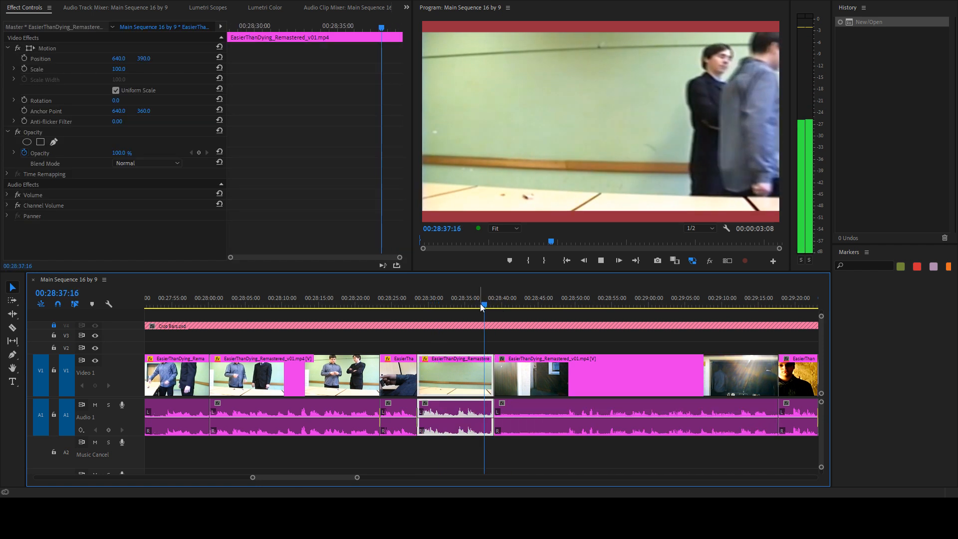
{"action": "key", "text": "space"}
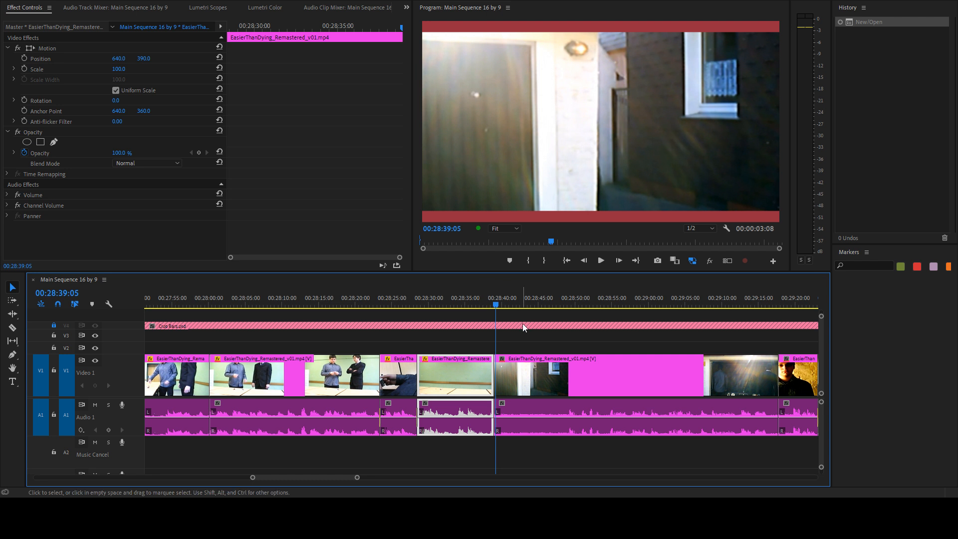
{"action": "left_click", "coordinate": [569, 338]}
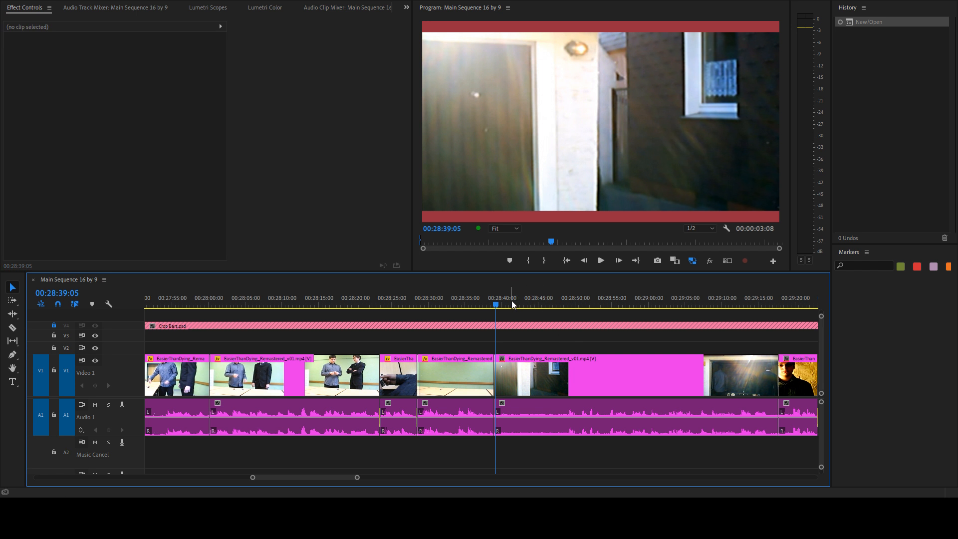
{"action": "left_click_drag", "start_coordinate": [498, 301], "coordinate": [506, 301]}
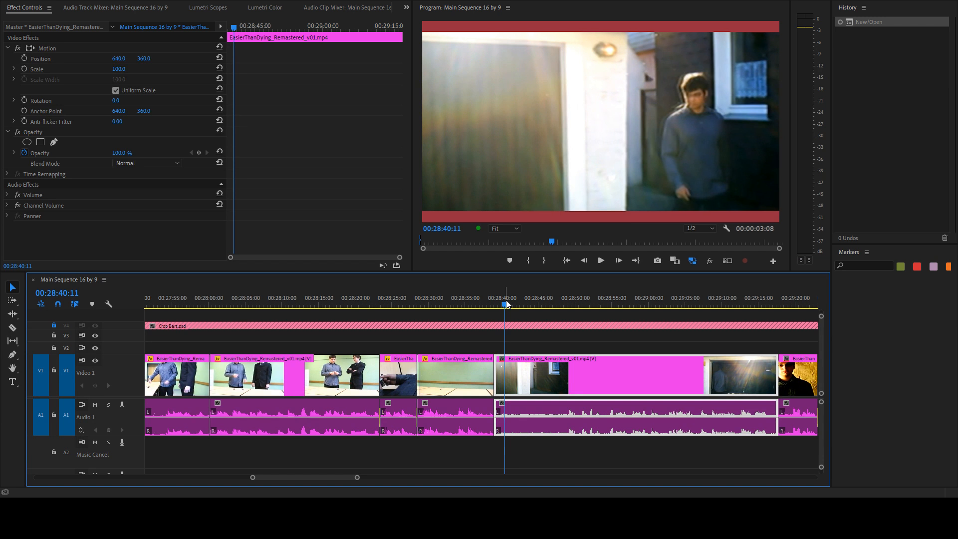
{"action": "key", "text": "space"}
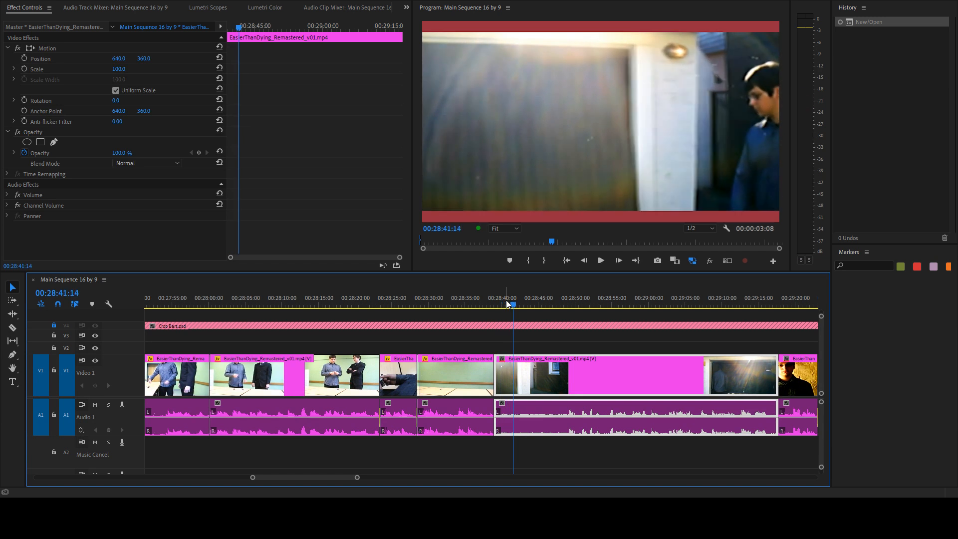
- Preview the outdoor garage shot around 00:28:50:12 with a short playback, and scrub ahead through its second half
{"action": "left_click_drag", "start_coordinate": [529, 298], "coordinate": [574, 299]}
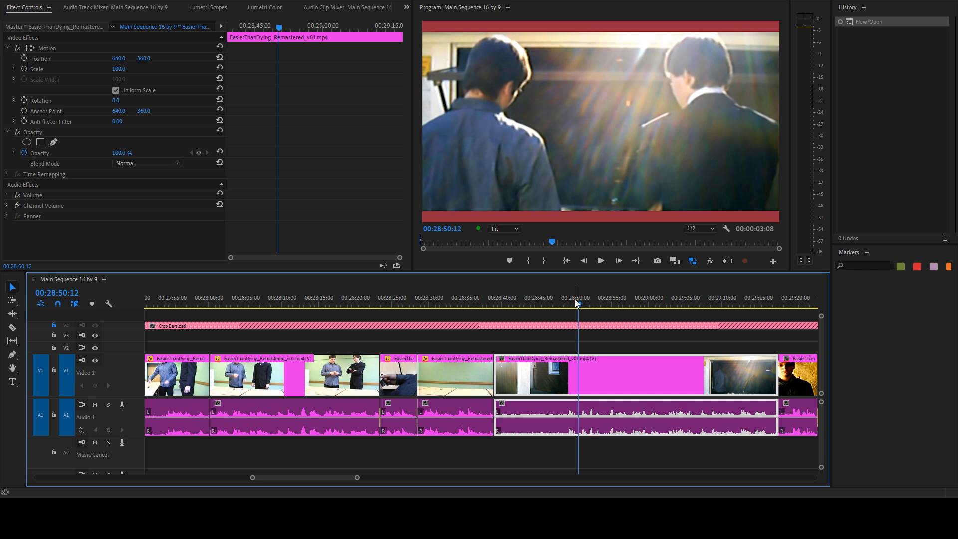
{"action": "key", "text": "space"}
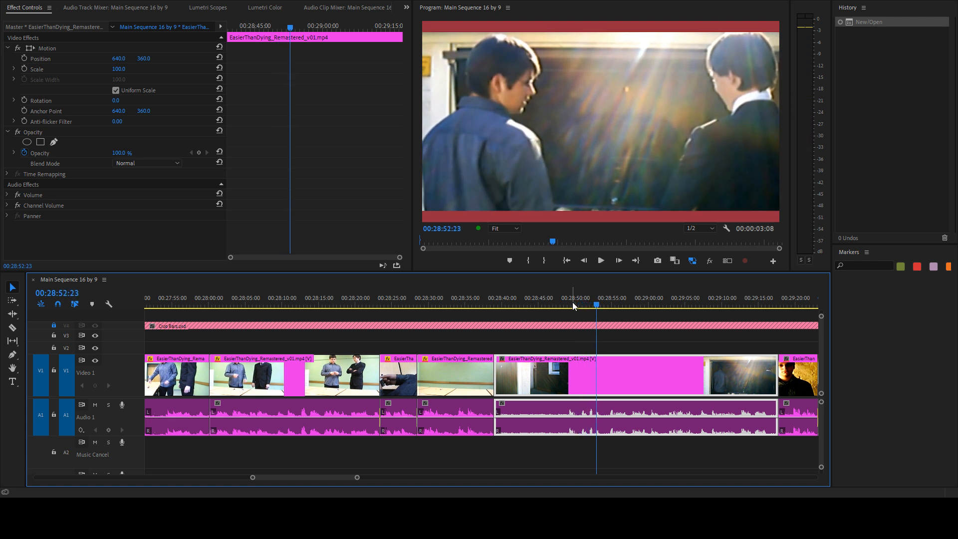
{"action": "left_click", "coordinate": [625, 297]}
{"action": "left_click_drag", "start_coordinate": [624, 298], "coordinate": [717, 301]}
- Play from about 00:29:13:23 with no clip selected, through the yellow-wall shots and into the car interior shot
{"action": "left_click", "coordinate": [600, 297]}
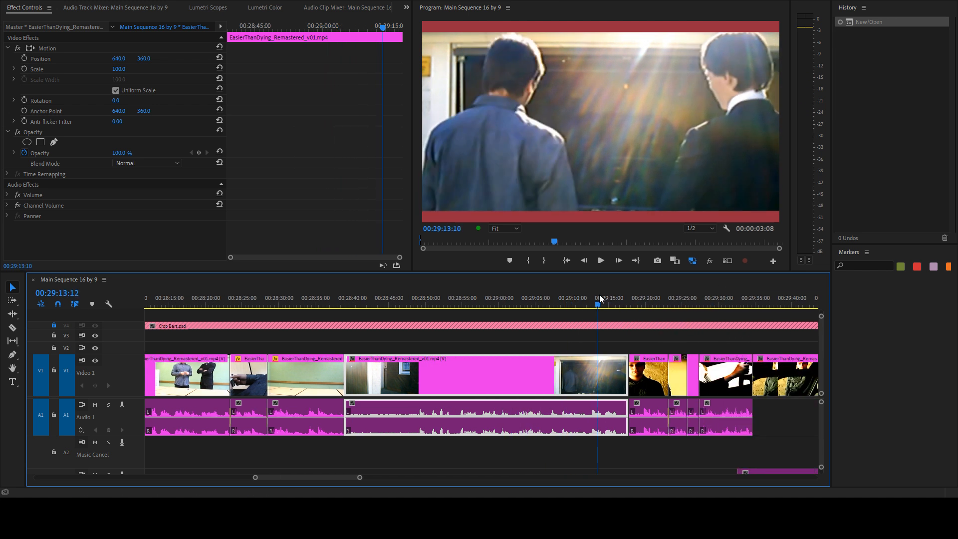
{"action": "left_click", "coordinate": [636, 333]}
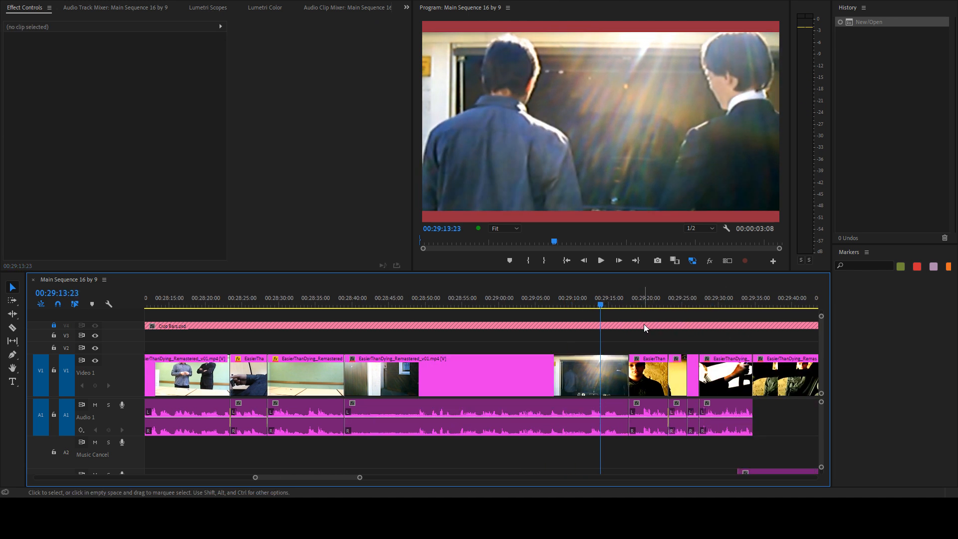
{"action": "key", "text": "space"}
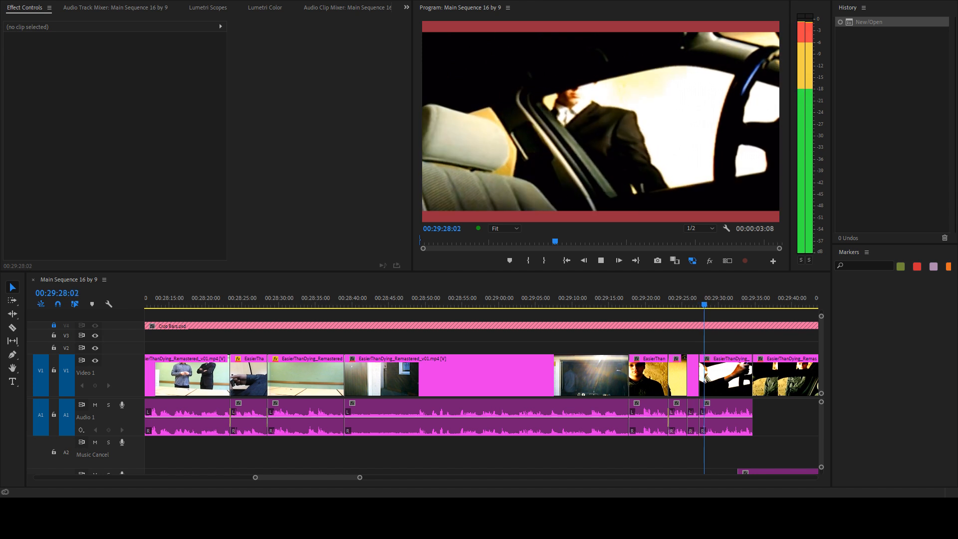
- Replay the yellow-wall close-up from about 00:29:23 in short stretches, across the cut to the car interior at 00:29:28:08
{"action": "left_click", "coordinate": [564, 332]}
{"action": "left_click_drag", "start_coordinate": [633, 301], "coordinate": [669, 300]}
{"action": "key", "text": "space"}
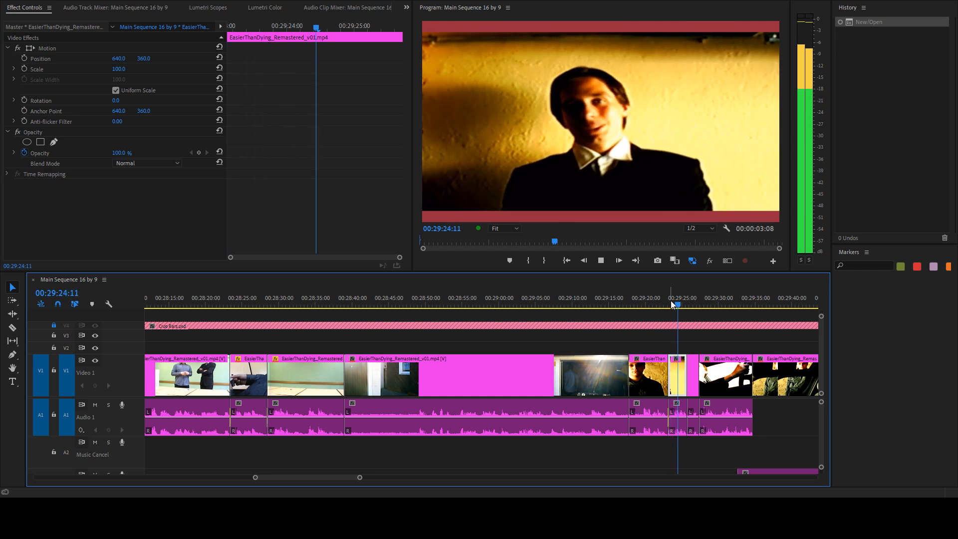
{"action": "key", "text": "space"}
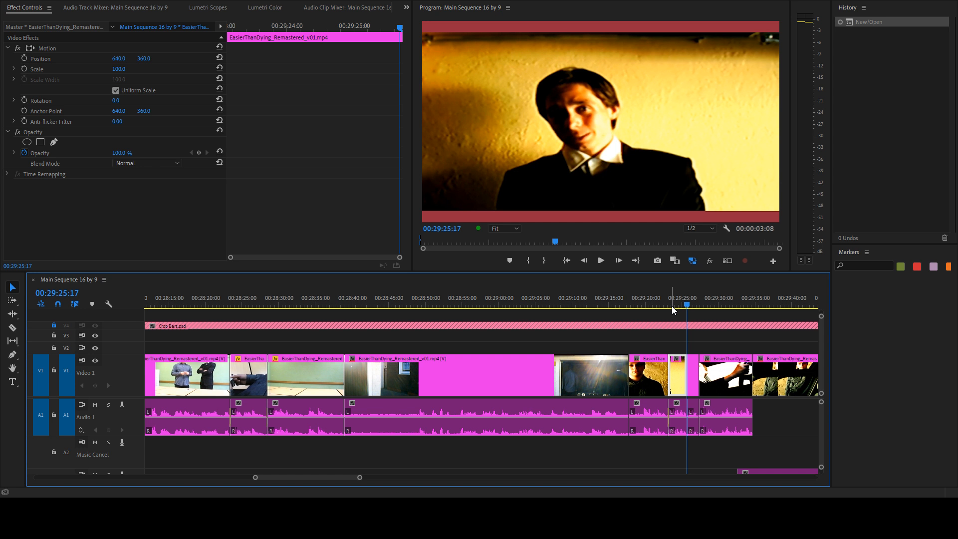
{"action": "key", "text": "space"}
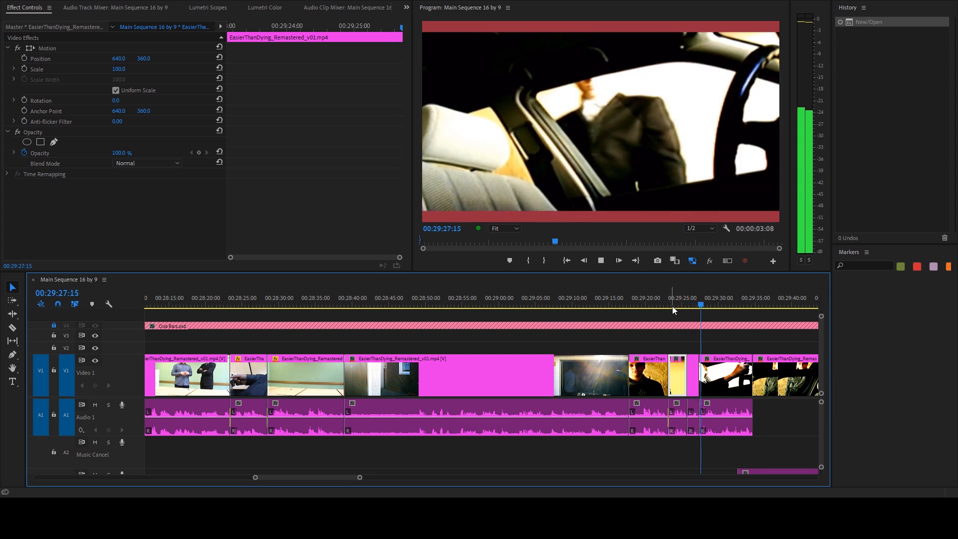
{"action": "key", "text": "space"}
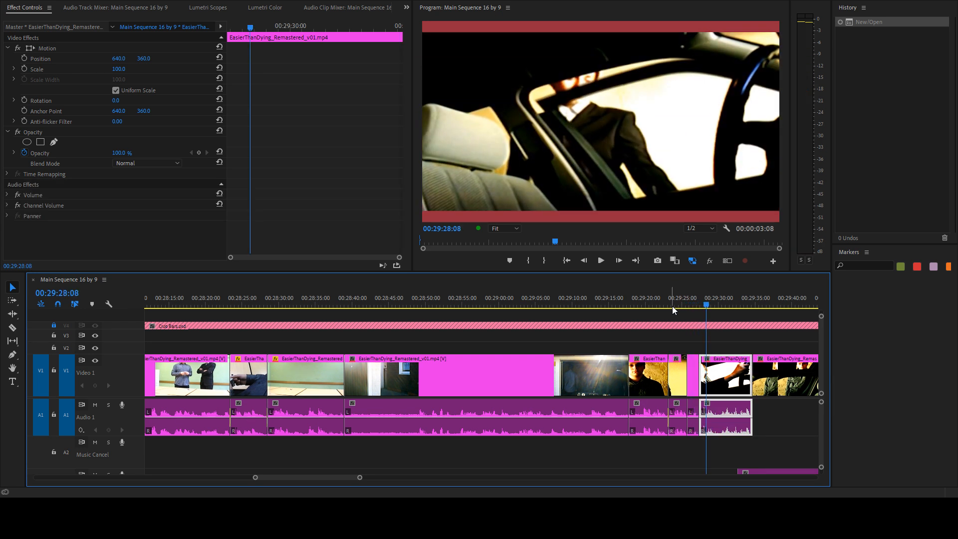
- Try ripple-deleting the two short clips between about 00:29:23 and 00:29:27, previewing the tightened cut, and undo the deletion
{"action": "left_click_drag", "start_coordinate": [681, 340], "coordinate": [692, 389]}
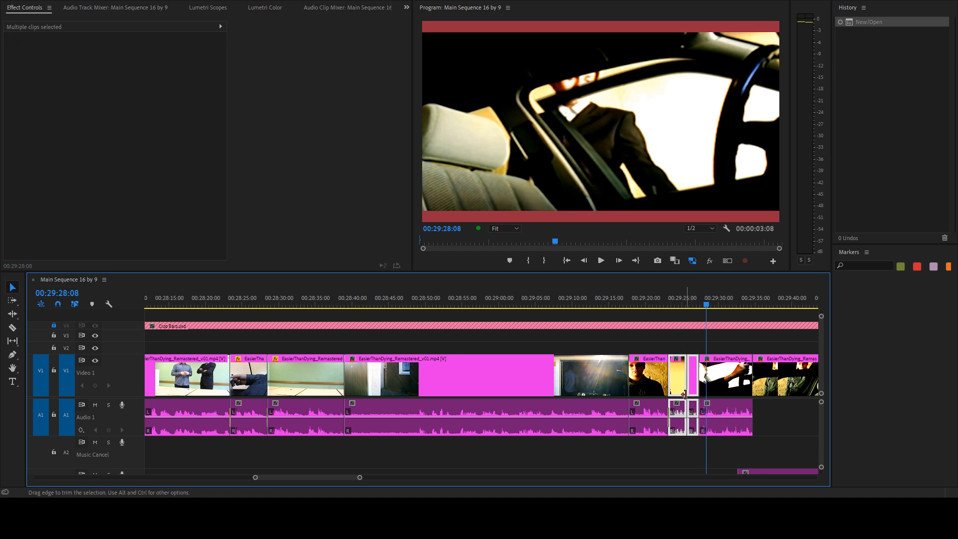
{"action": "key", "text": "shift+Delete"}
{"action": "left_click", "coordinate": [665, 304]}
{"action": "key", "text": "space"}
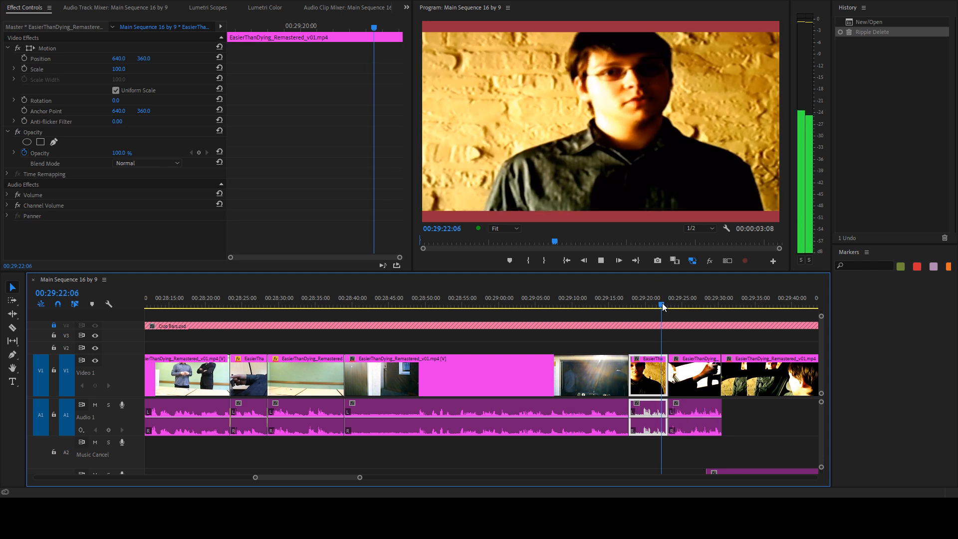
{"action": "key", "text": "ctrl+z"}
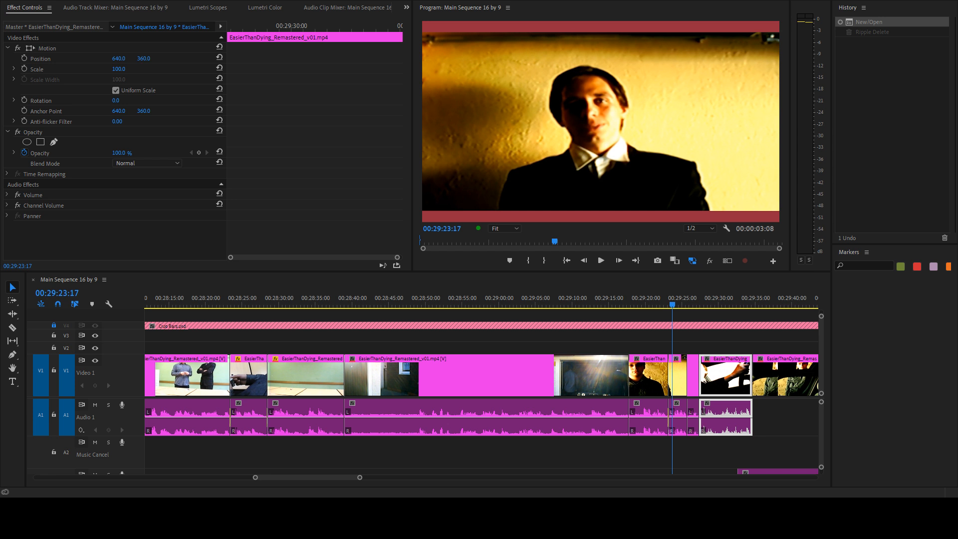
- Play the two restored short clips from 00:29:23:17 up to the cut into the car interior shot
{"action": "left_click", "coordinate": [706, 337]}
{"action": "key", "text": "space"}
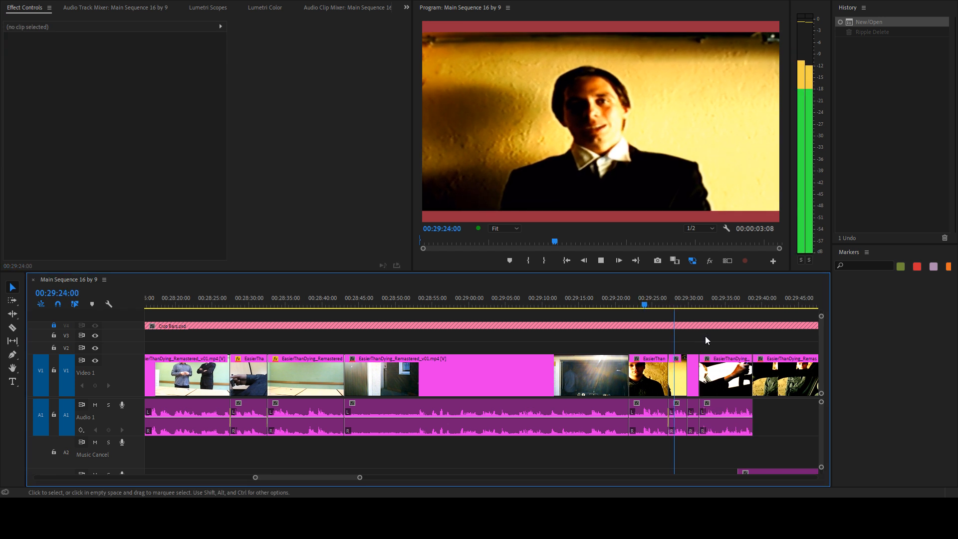
{"action": "scroll", "coordinate": [705, 336], "scroll_direction": "down", "scroll_amount": 3}
{"action": "left_click", "coordinate": [651, 299]}
{"action": "key", "text": "space"}
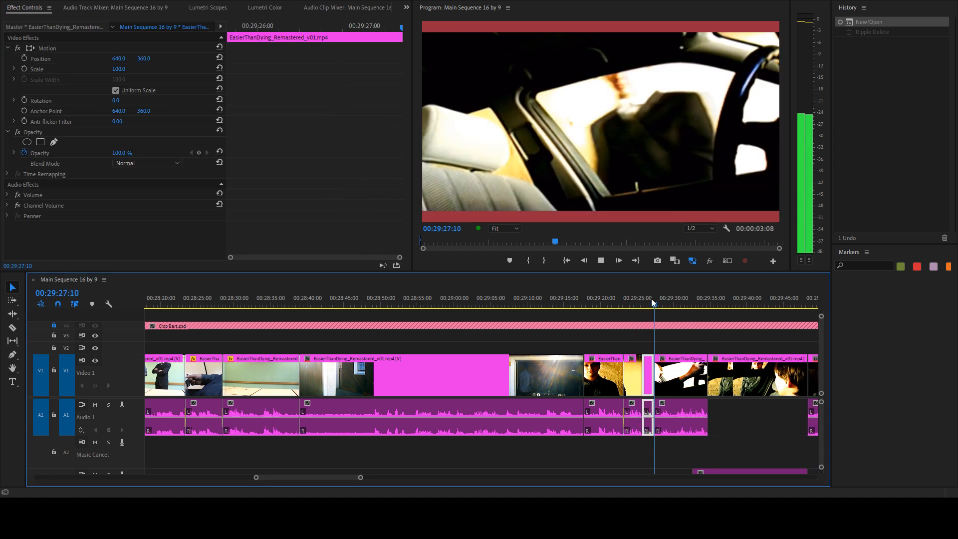
- Scrub through the car interior shot and play across the cut to the rear-view mirror shot up to 00:29:35:22
{"action": "left_click_drag", "start_coordinate": [682, 304], "coordinate": [691, 305]}
{"action": "key", "text": "space"}
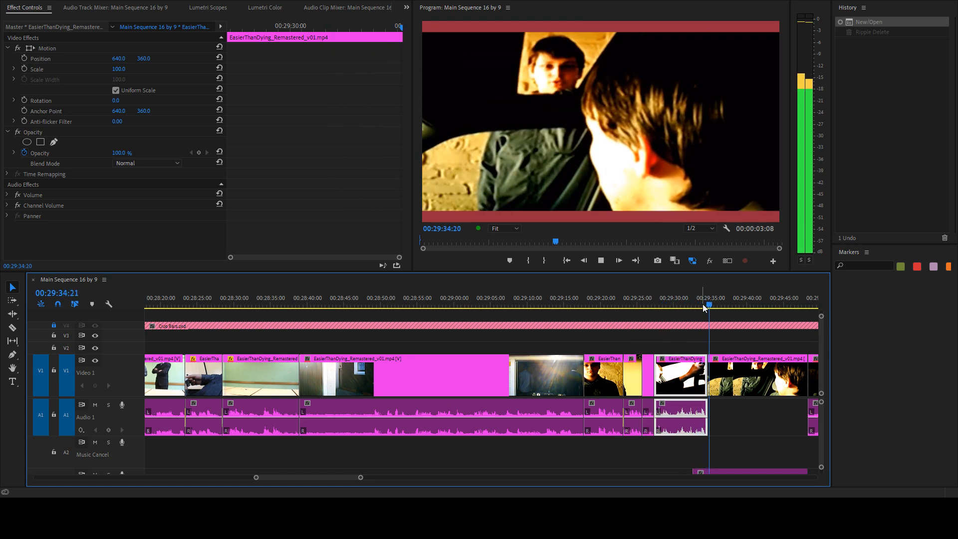
{"action": "key", "text": "space"}
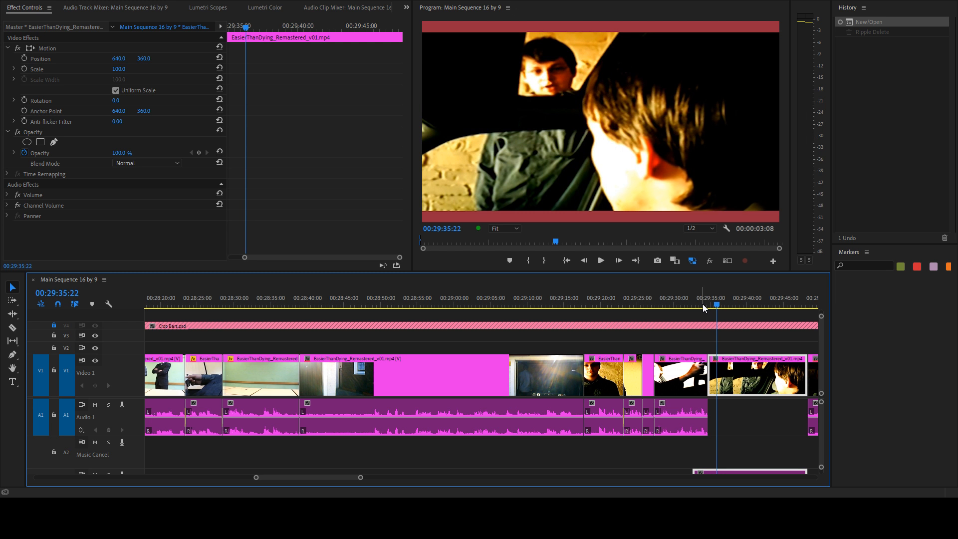
- Scrub and play the mirror shot up to 00:29:47:15, and return the playhead to 00:29:36:17
{"action": "scroll", "coordinate": [691, 333], "scroll_direction": "down", "scroll_amount": 9}
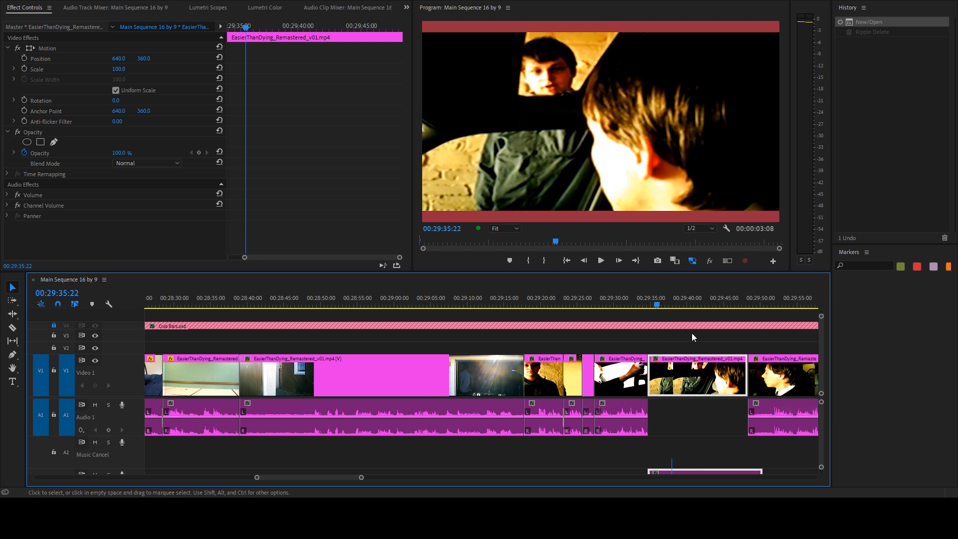
{"action": "left_click_drag", "start_coordinate": [618, 305], "coordinate": [661, 298]}
{"action": "scroll", "coordinate": [665, 307], "scroll_direction": "down", "scroll_amount": 9}
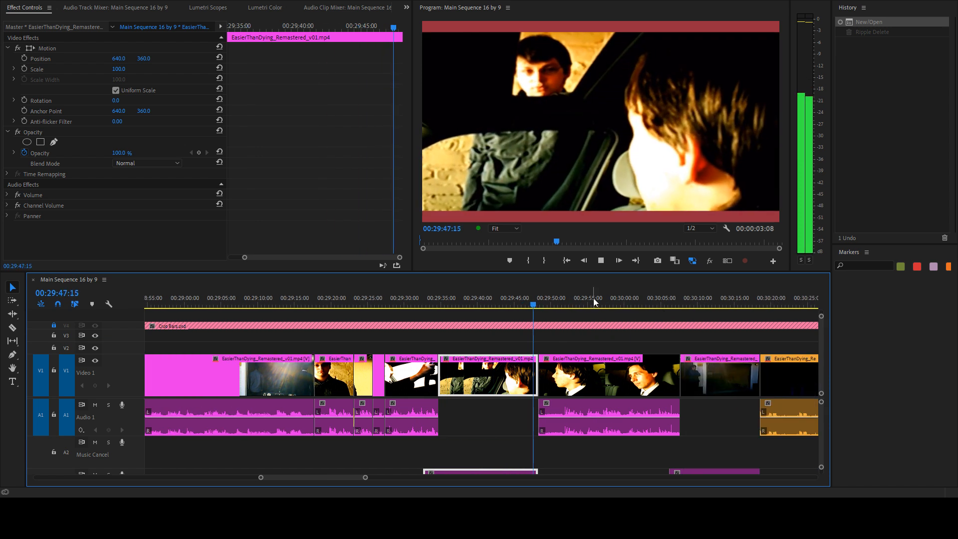
{"action": "left_click_drag", "start_coordinate": [532, 298], "coordinate": [453, 302]}
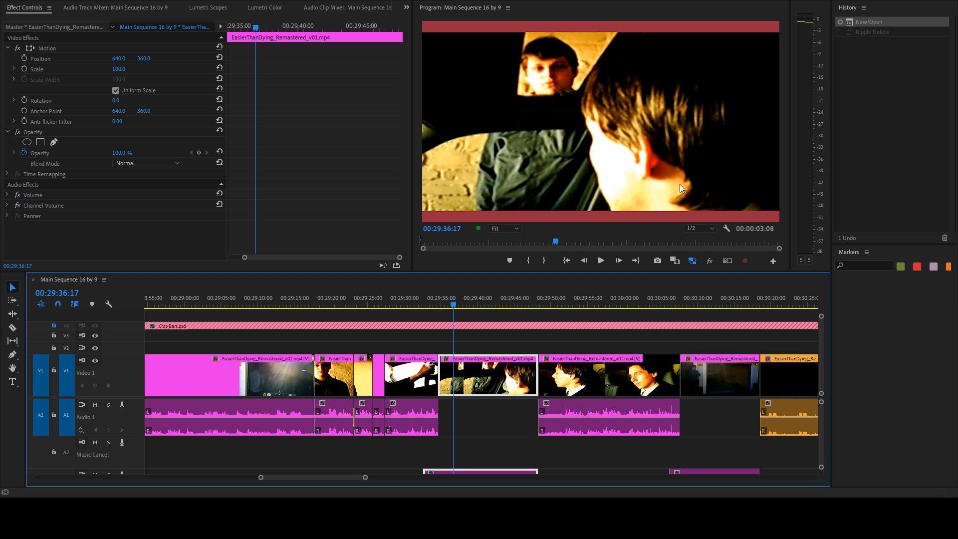
- Scrub the following car clip to 00:30:05:00 and play its ending up to the first frame of the garage shot at 00:30:07:15
{"action": "left_click_drag", "start_coordinate": [509, 299], "coordinate": [662, 292]}
{"action": "scroll", "coordinate": [558, 372], "scroll_direction": "down", "scroll_amount": 3}
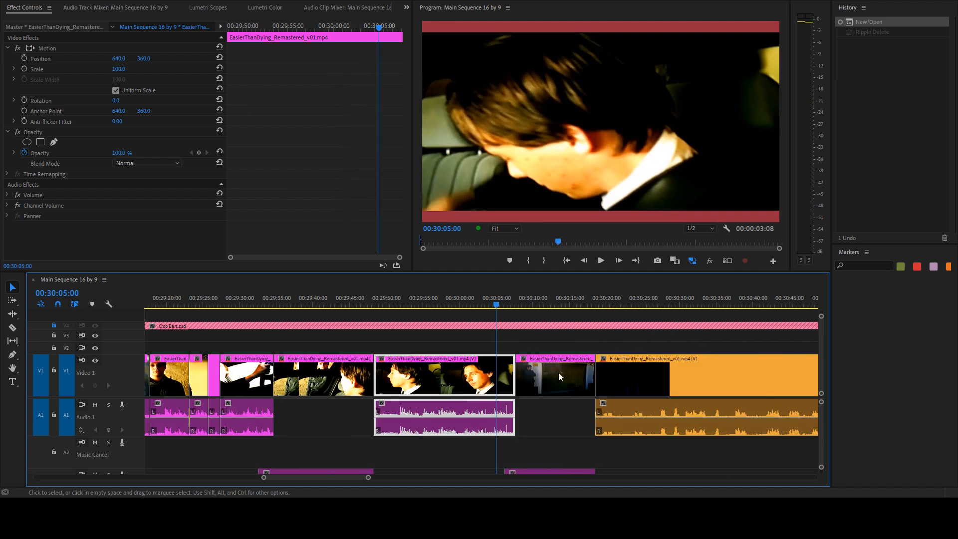
{"action": "left_click", "coordinate": [503, 298]}
{"action": "key", "text": "space"}
{"action": "key", "text": "space"}
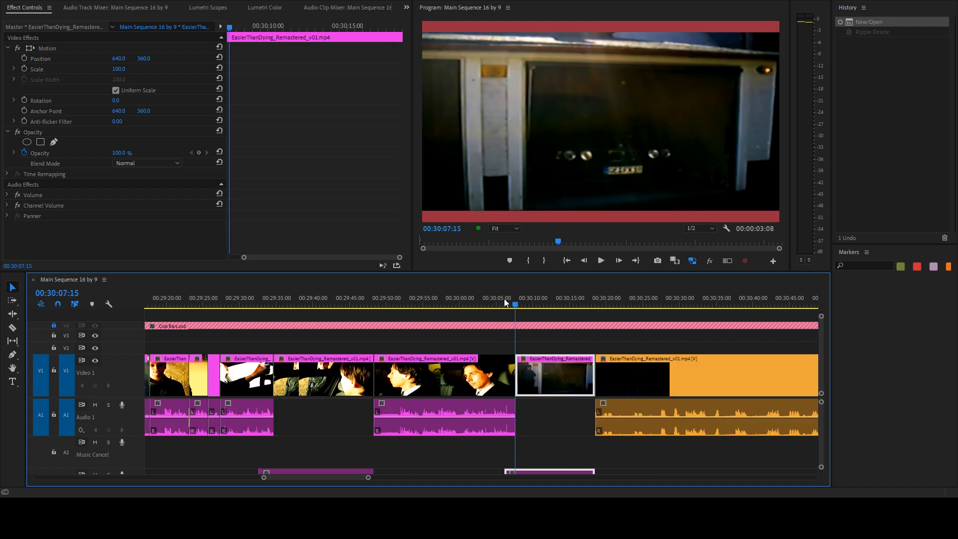
- Play the garage effects shot in stretches from 00:30:07:15 to about 00:30:18, and return the playhead to 00:30:16:02
{"action": "key", "text": "space"}
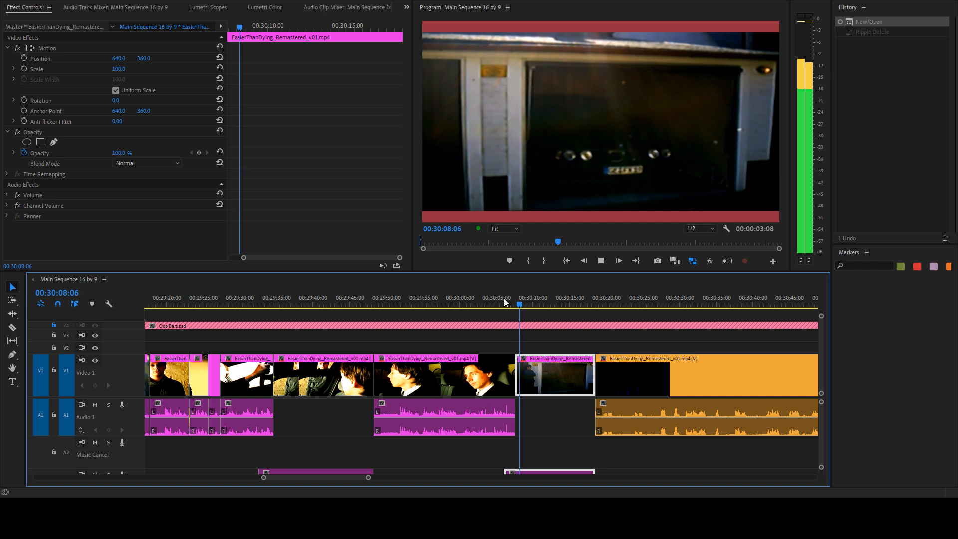
{"action": "key", "text": "space"}
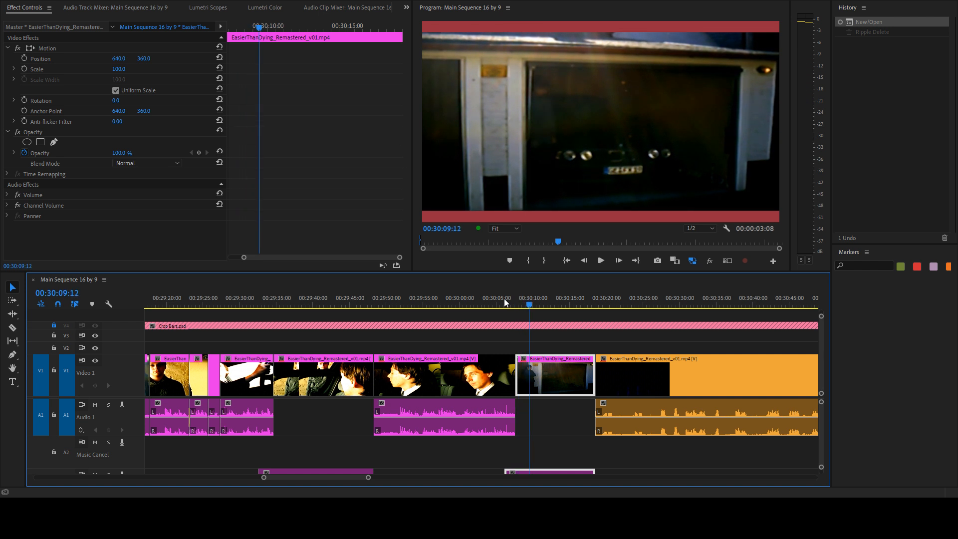
{"action": "key", "text": "space"}
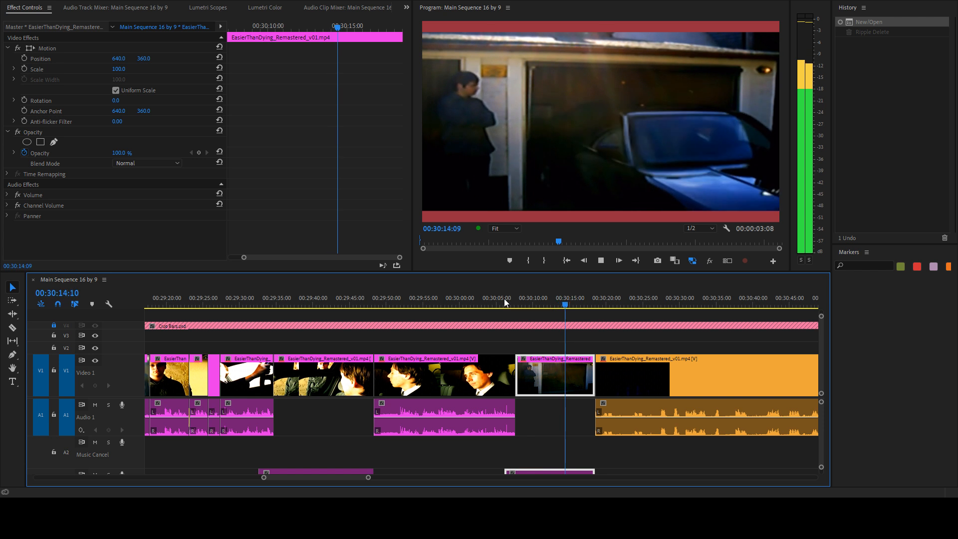
{"action": "key", "text": "space"}
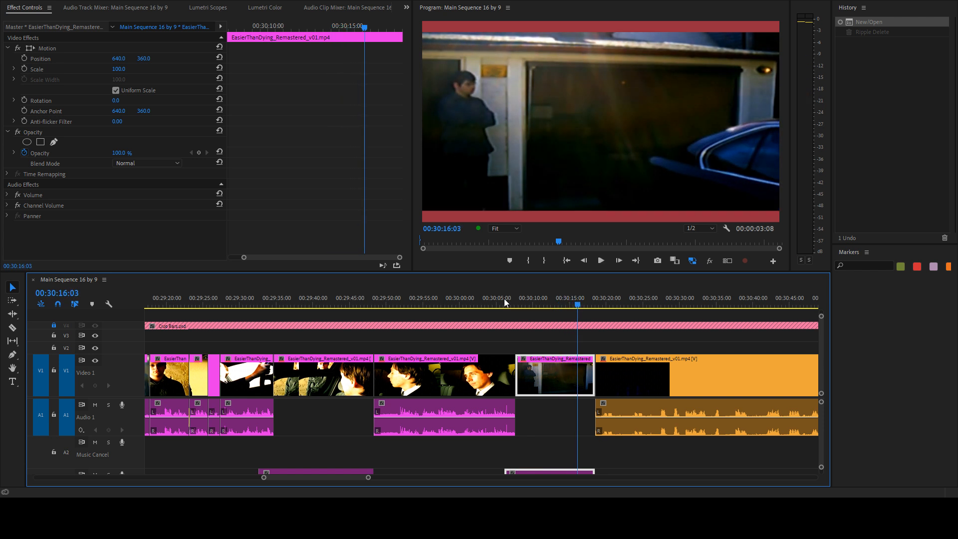
{"action": "key", "text": "space"}
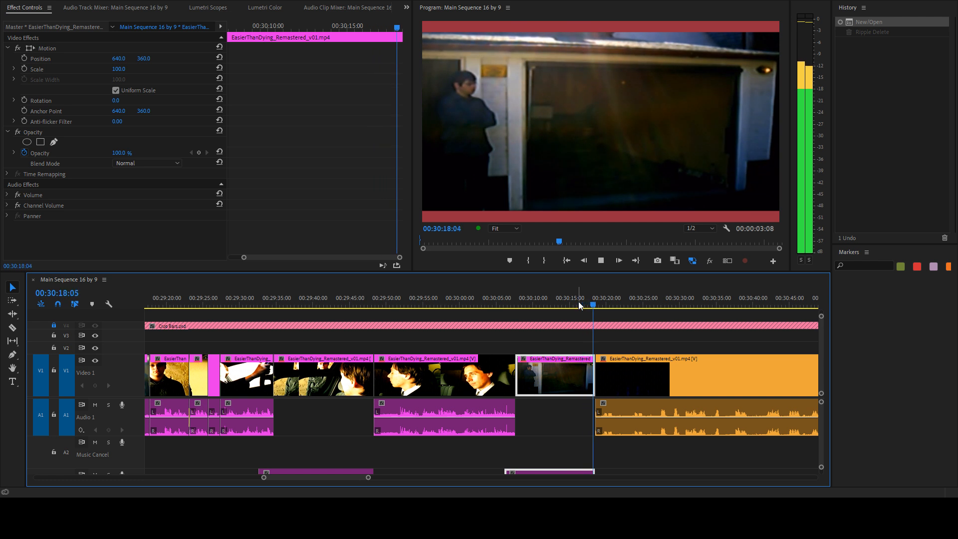
{"action": "left_click", "coordinate": [579, 302]}
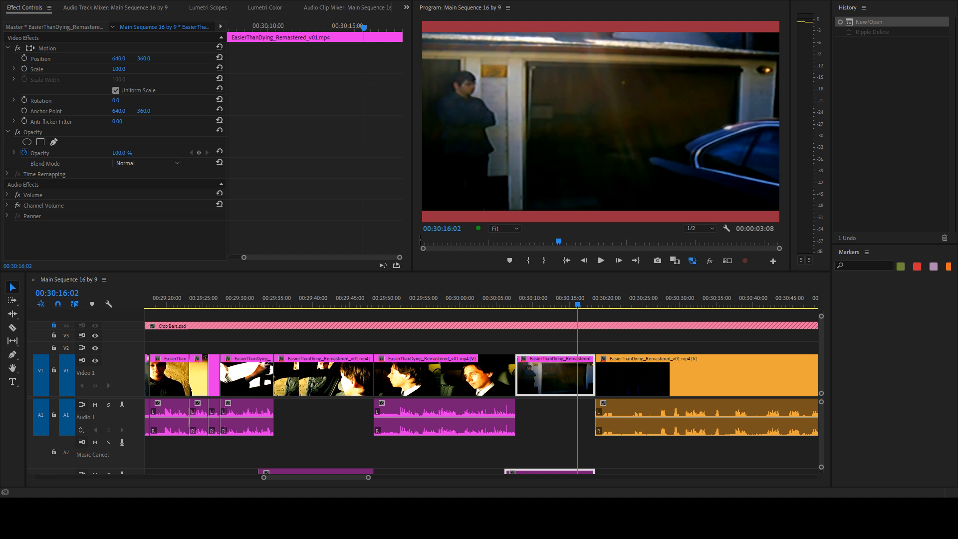
- Switch to Paint and draw a black rectangle about 490 × 209 px, split near its middle by a vertical line
{"action": "key", "text": "alt+Tab"}
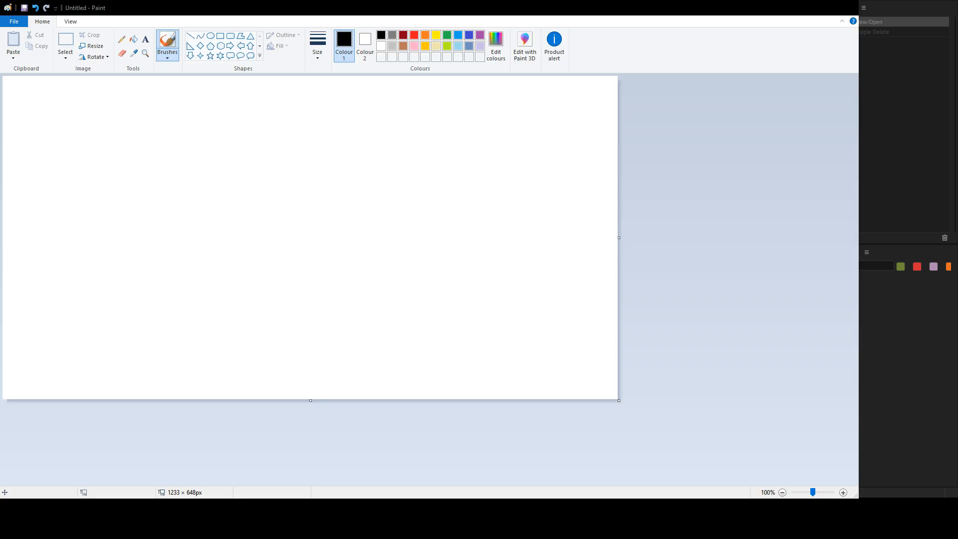
{"action": "left_click", "coordinate": [220, 36]}
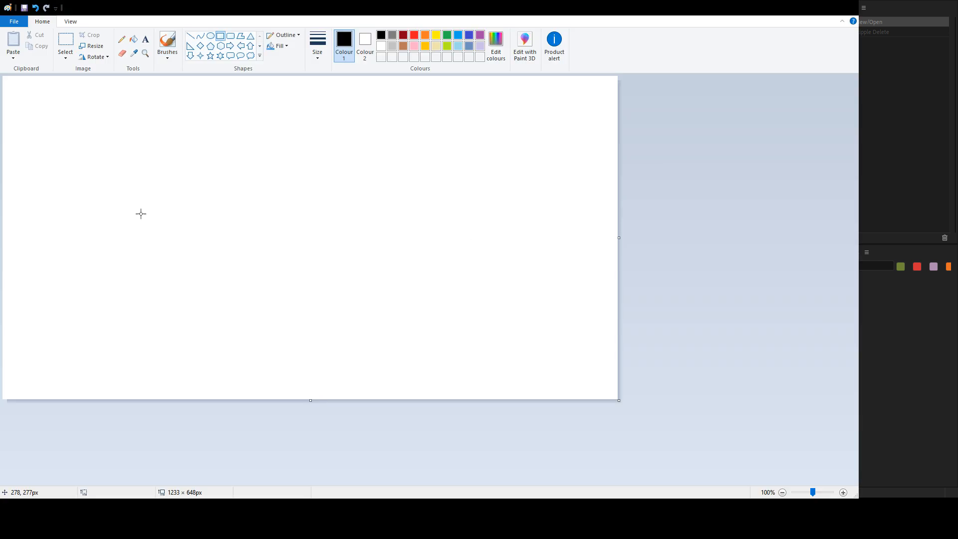
{"action": "mouse_move", "coordinate": [115, 116]}
{"action": "left_mouse_down"}
{"action": "mouse_move", "coordinate": [132, 135]}
{"action": "mouse_move", "coordinate": [359, 207]}
{"action": "mouse_move", "coordinate": [360, 220]}
{"action": "left_mouse_up"}
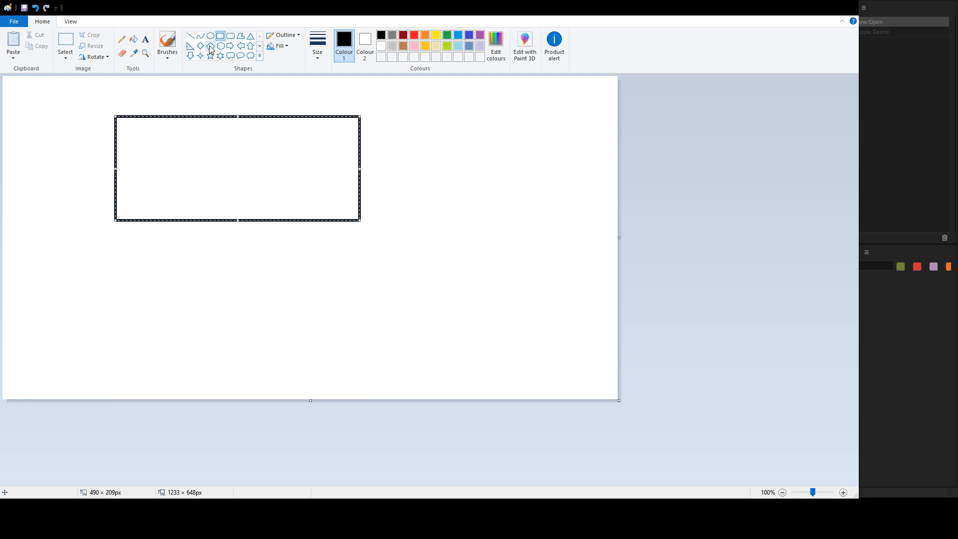
{"action": "left_click", "coordinate": [190, 35]}
{"action": "left_click_drag", "start_coordinate": [233, 117], "coordinate": [234, 223]}
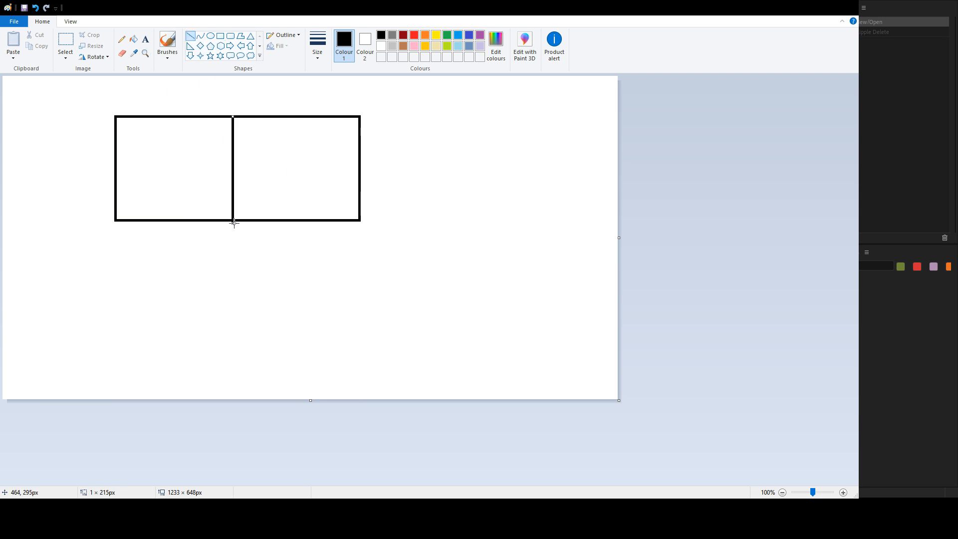
- Draw a rounded rectangle about 69 × 139 px in the right half of the divided frame and make its outline black
{"action": "left_click", "coordinate": [230, 36]}
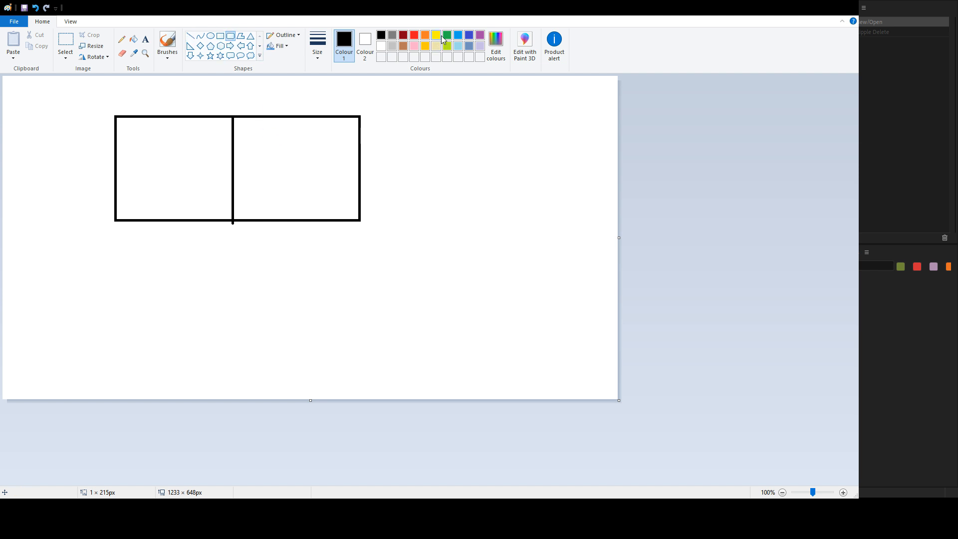
{"action": "left_click", "coordinate": [447, 35]}
{"action": "left_click_drag", "start_coordinate": [278, 141], "coordinate": [312, 210]}
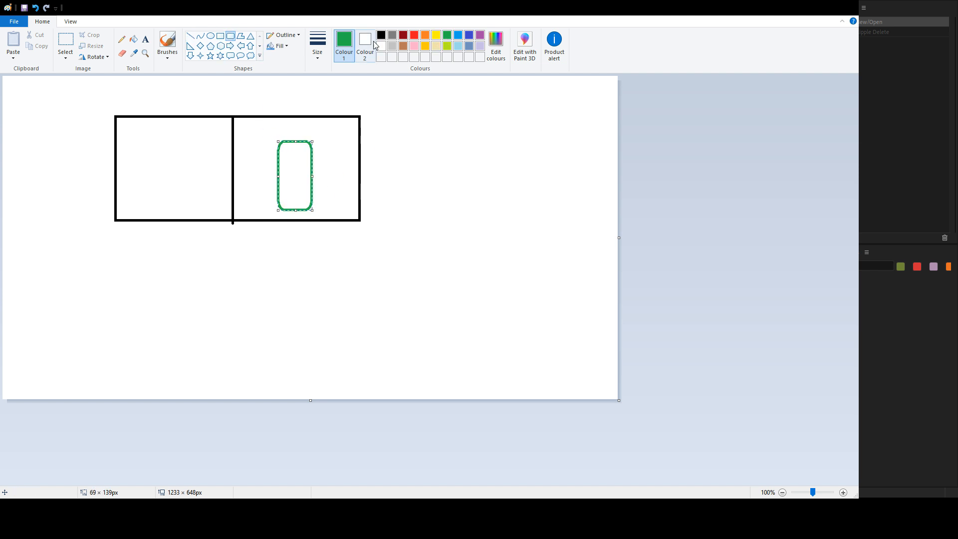
{"action": "left_click", "coordinate": [381, 35]}
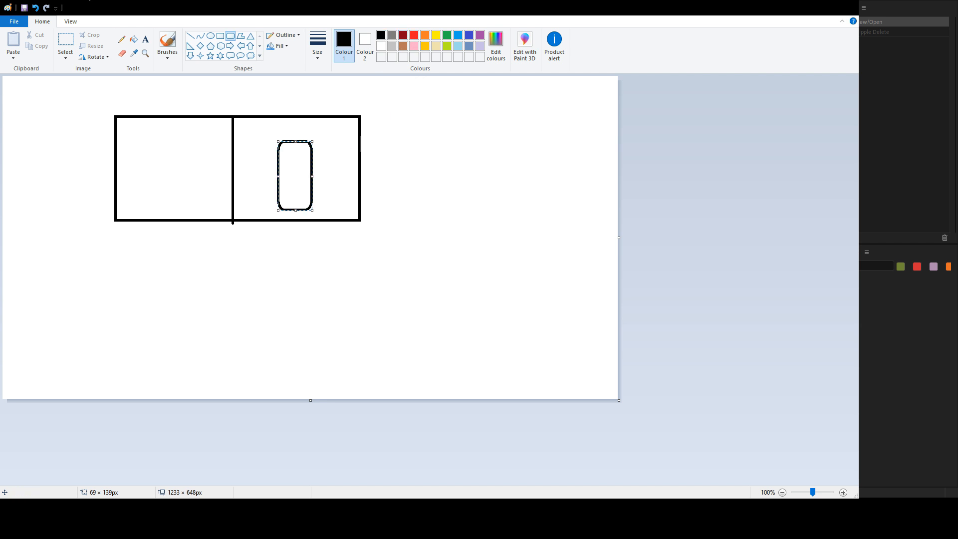
- Draw a side street's mouth in black: two short vertical walls right of the frame and two near-horizontal road edges running off the canvas
{"action": "left_click", "coordinate": [190, 36]}
{"action": "left_click_drag", "start_coordinate": [432, 218], "coordinate": [432, 242]}
{"action": "left_click_drag", "start_coordinate": [433, 357], "coordinate": [435, 397]}
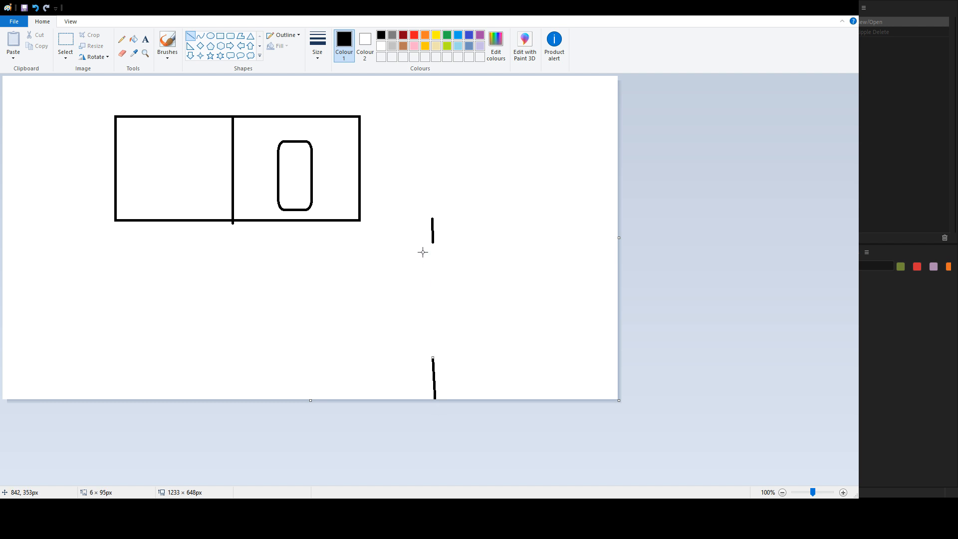
{"action": "left_click_drag", "start_coordinate": [432, 242], "coordinate": [654, 251]}
{"action": "left_click_drag", "start_coordinate": [432, 358], "coordinate": [630, 368]}
- Draw a dashed black centre line along the side street and a long slanted black line near the canvas's left edge
{"action": "left_click_drag", "start_coordinate": [448, 298], "coordinate": [539, 300]}
{"action": "left_click_drag", "start_coordinate": [591, 302], "coordinate": [648, 312]}
{"action": "left_click_drag", "start_coordinate": [90, 237], "coordinate": [73, 427]}
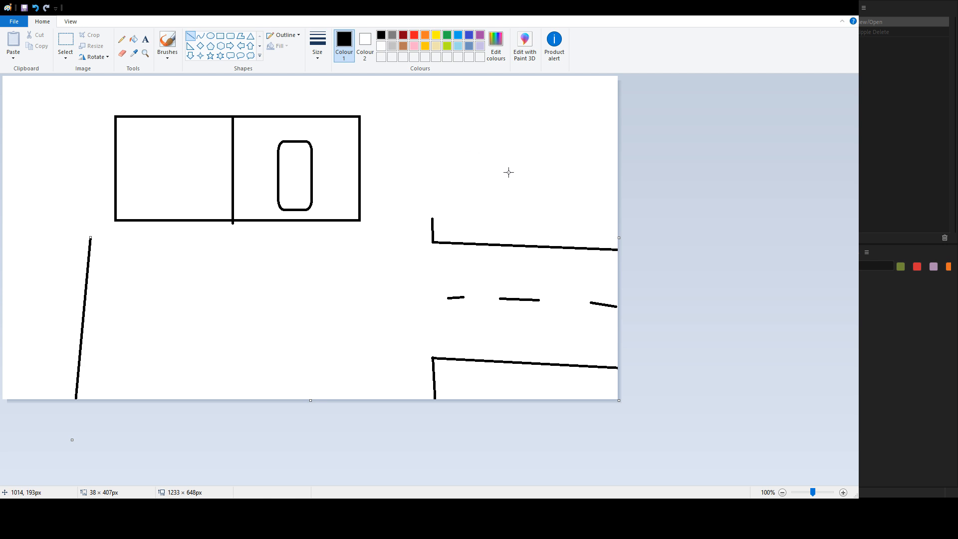
- Deselect the slanted line and set the drawing colour to red
{"action": "left_click", "coordinate": [212, 272]}
{"action": "left_click", "coordinate": [403, 35]}
{"action": "left_click", "coordinate": [414, 35]}
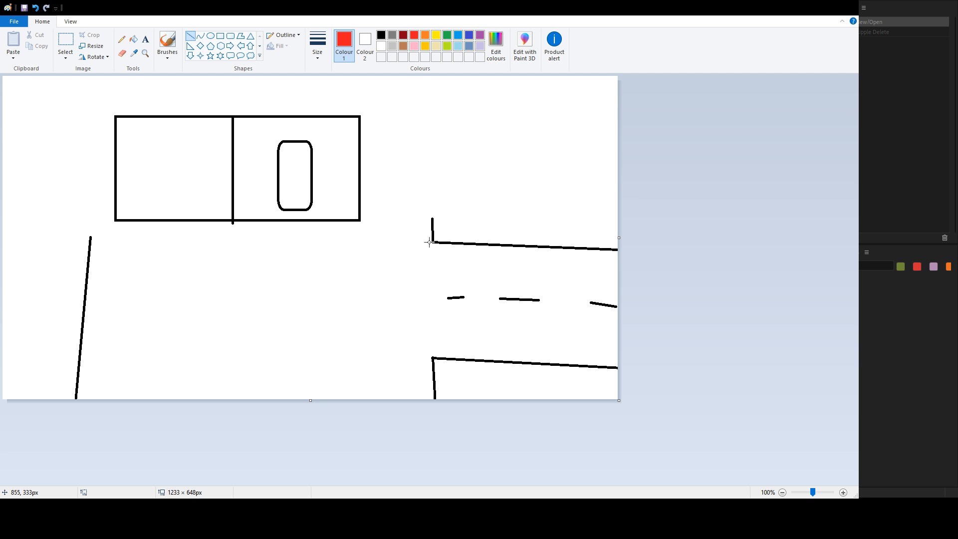
{"action": "left_click_drag", "start_coordinate": [429, 243], "coordinate": [430, 359]}
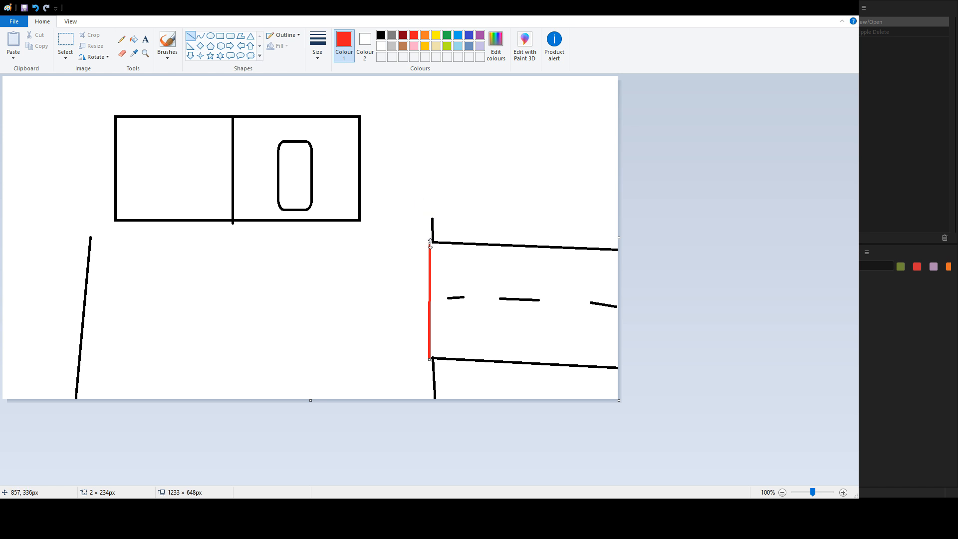
{"action": "left_click_drag", "start_coordinate": [429, 243], "coordinate": [428, 241]}
{"action": "mouse_move", "coordinate": [428, 241]}
{"action": "left_mouse_down"}
{"action": "mouse_move", "coordinate": [325, 290]}
{"action": "mouse_move", "coordinate": [314, 348]}
{"action": "mouse_move", "coordinate": [345, 282]}
{"action": "mouse_move", "coordinate": [417, 235]}
{"action": "mouse_move", "coordinate": [325, 360]}
{"action": "mouse_move", "coordinate": [386, 235]}
{"action": "mouse_move", "coordinate": [428, 242]}
{"action": "left_mouse_up"}
{"action": "key", "text": "Escape"}
{"action": "left_click", "coordinate": [65, 44]}
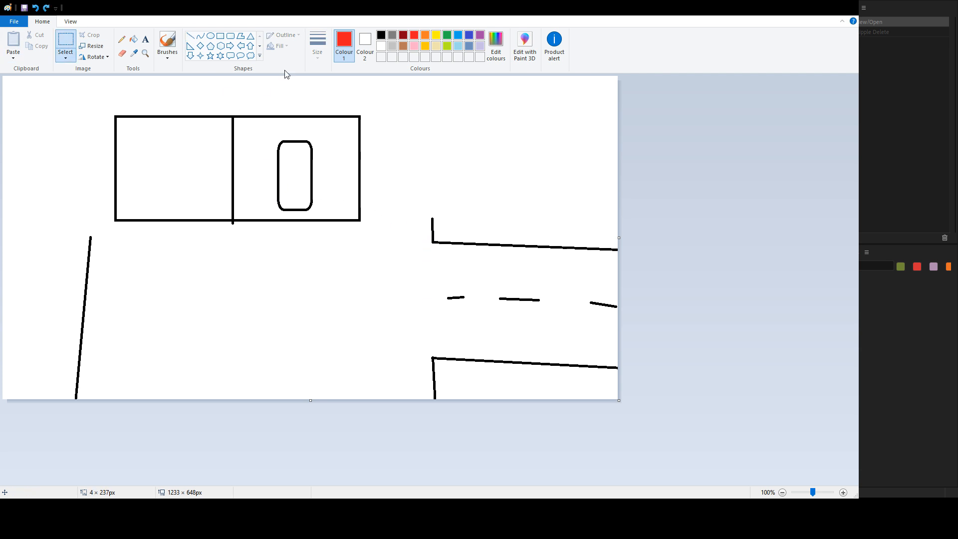
{"action": "left_click_drag", "start_coordinate": [302, 225], "coordinate": [384, 319]}
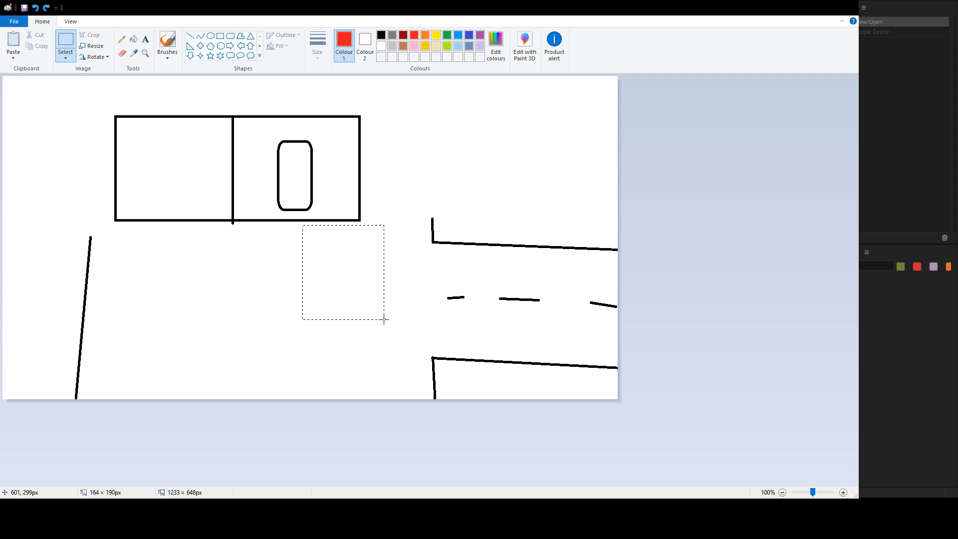
{"action": "left_click", "coordinate": [430, 199]}
- Scribble a thin red pencil band leftward from the lower corner of the side street's mouth
{"action": "left_click", "coordinate": [122, 40]}
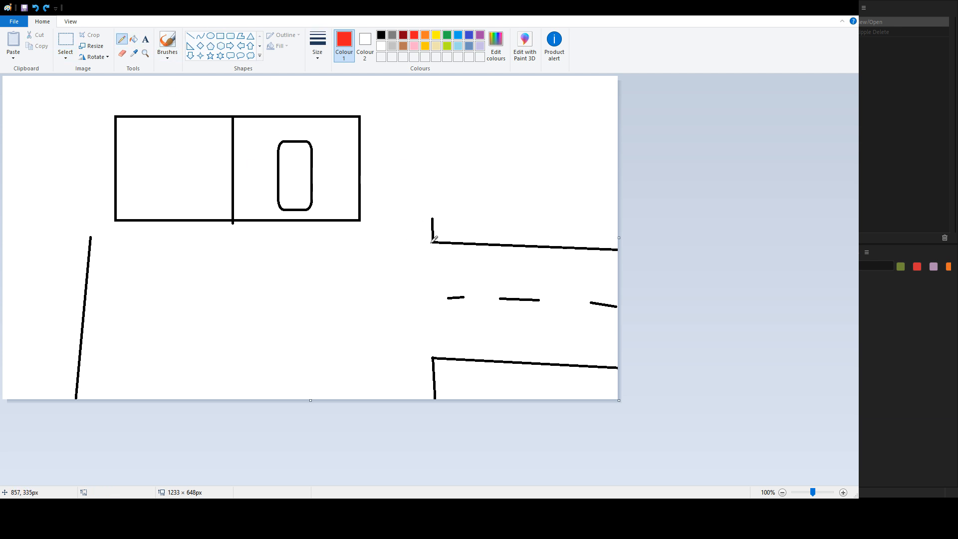
{"action": "mouse_move", "coordinate": [432, 359]}
{"action": "left_mouse_down"}
{"action": "mouse_move", "coordinate": [278, 349]}
{"action": "mouse_move", "coordinate": [433, 363]}
{"action": "mouse_move", "coordinate": [287, 349]}
{"action": "mouse_move", "coordinate": [302, 348]}
{"action": "left_mouse_up"}
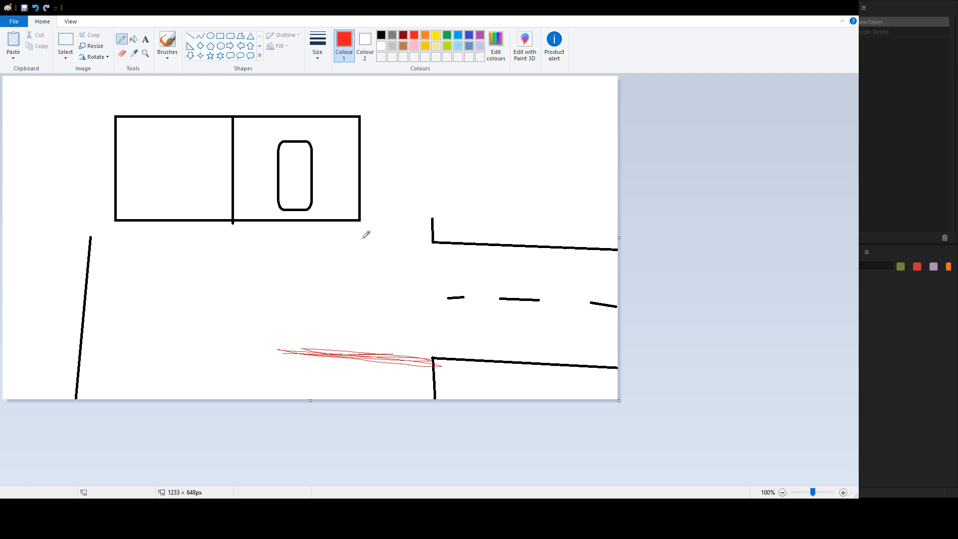
- Try a red pencil arrow from the rounded rectangle and a circle at the street's mouth, and undo both
{"action": "mouse_move", "coordinate": [297, 214]}
{"action": "left_mouse_down"}
{"action": "mouse_move", "coordinate": [312, 260]}
{"action": "mouse_move", "coordinate": [359, 298]}
{"action": "left_mouse_up"}
{"action": "mouse_move", "coordinate": [359, 287]}
{"action": "left_mouse_down"}
{"action": "mouse_move", "coordinate": [380, 306]}
{"action": "mouse_move", "coordinate": [343, 316]}
{"action": "left_mouse_up"}
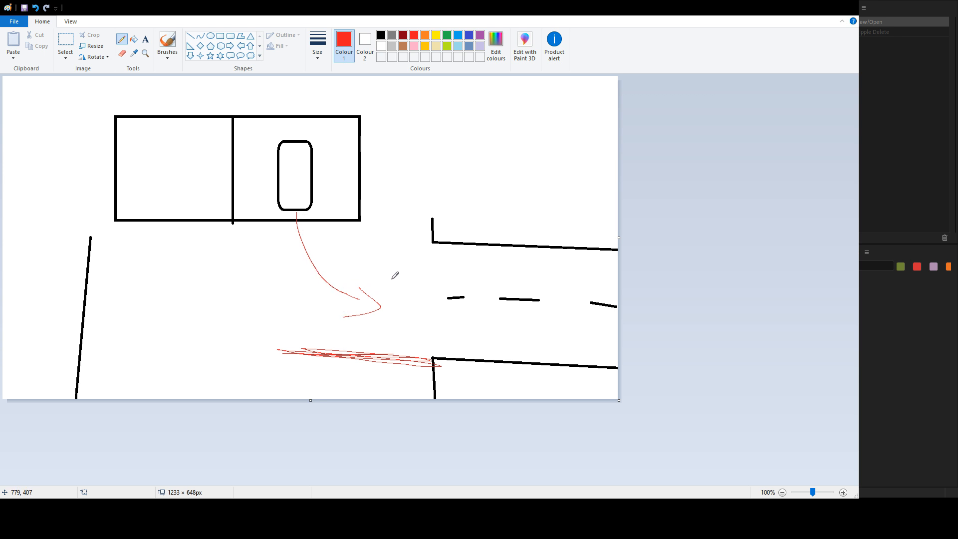
{"action": "mouse_move", "coordinate": [411, 278]}
{"action": "left_mouse_down"}
{"action": "mouse_move", "coordinate": [426, 333]}
{"action": "mouse_move", "coordinate": [429, 266]}
{"action": "mouse_move", "coordinate": [380, 278]}
{"action": "left_mouse_up"}
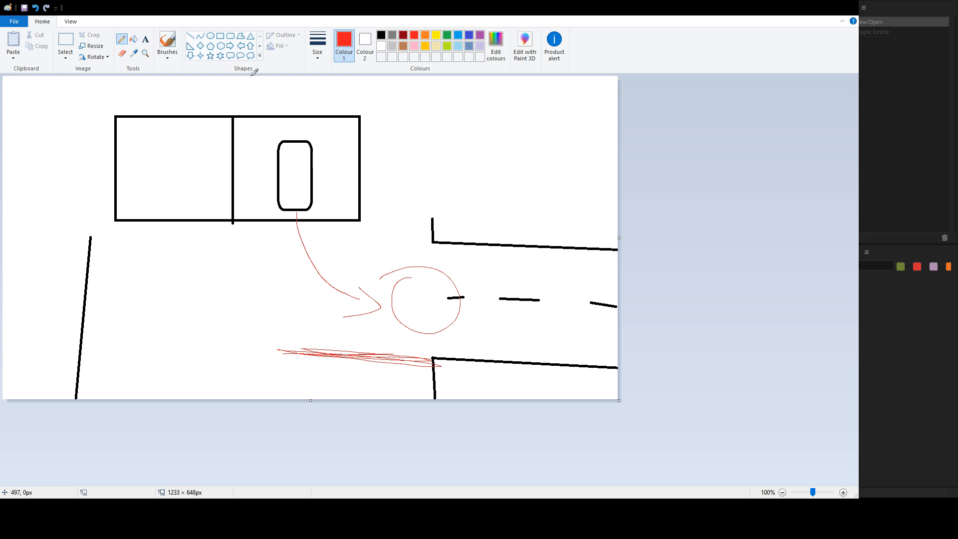
{"action": "key", "text": "ctrl+z"}
{"action": "key", "text": "ctrl+z"}
{"action": "key", "text": "ctrl+z"}
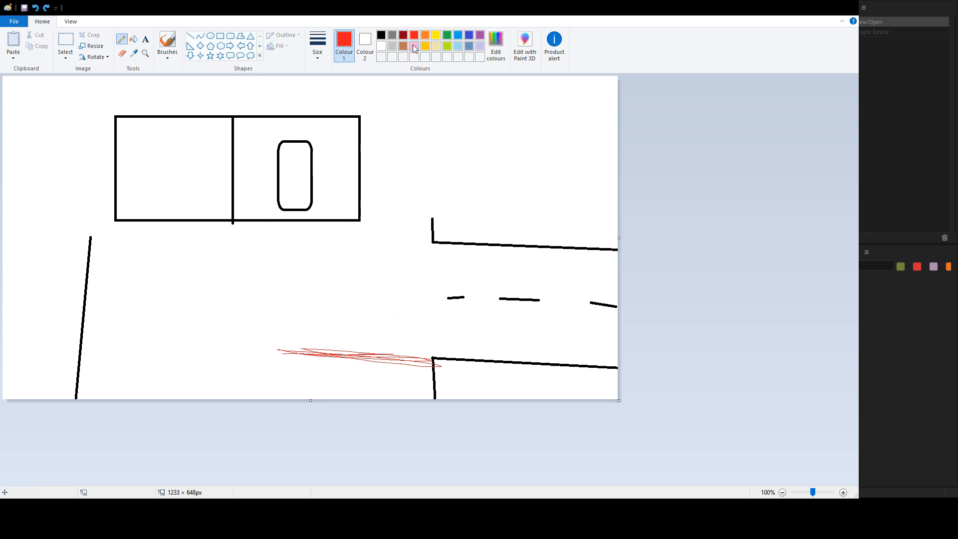
- Draw a red rounded rectangle about 199 × 87 px across the street's mouth and a slanted red line about 280 × 87 px from its lower corner
{"action": "left_click", "coordinate": [230, 36]}
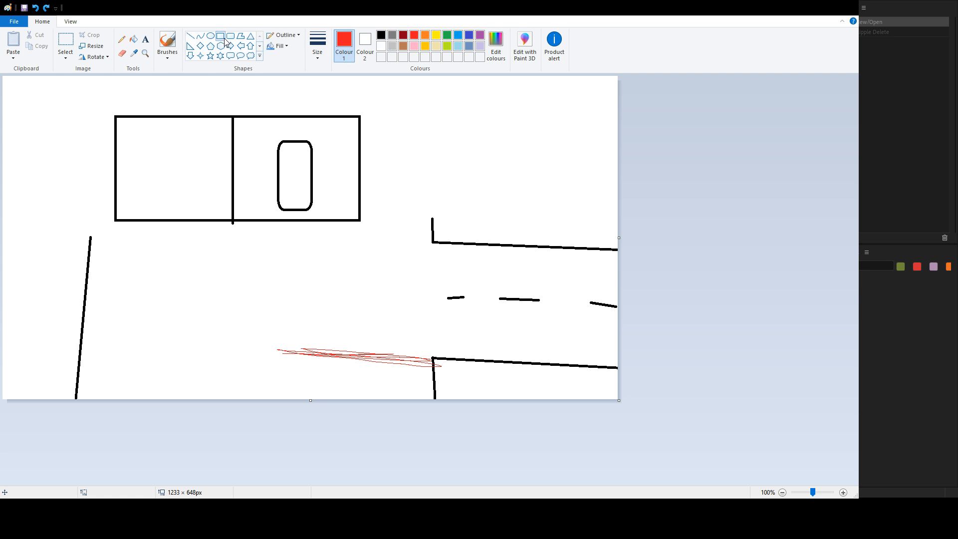
{"action": "left_click_drag", "start_coordinate": [371, 271], "coordinate": [470, 315]}
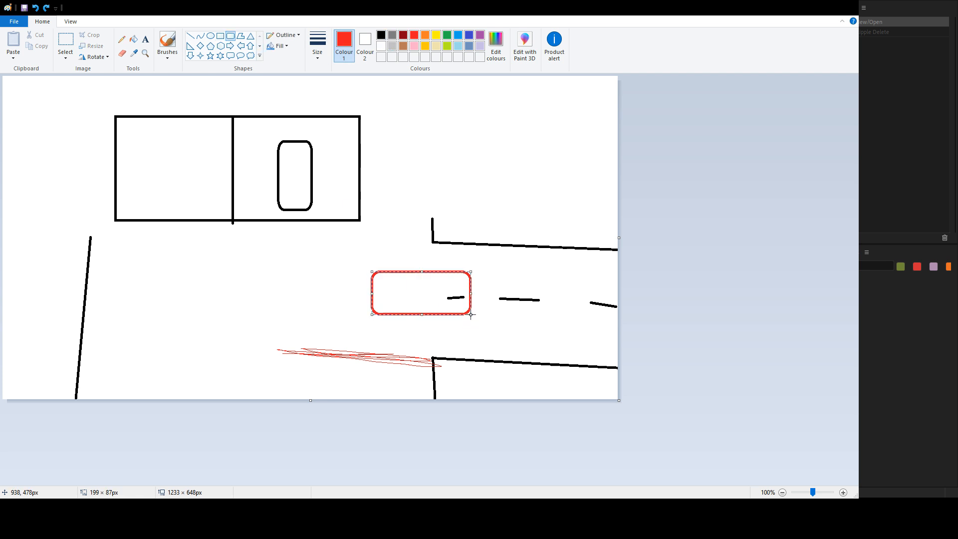
{"action": "left_click", "coordinate": [190, 36]}
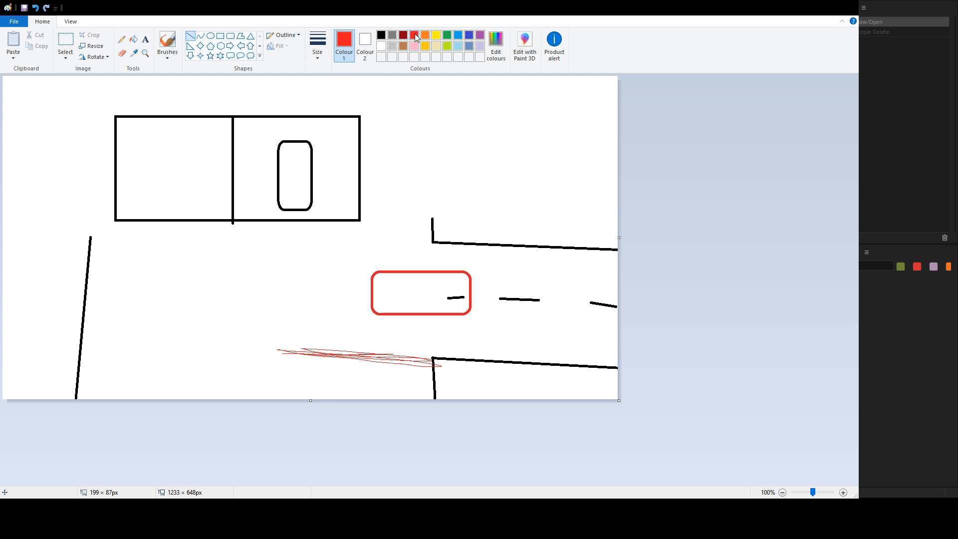
{"action": "left_click_drag", "start_coordinate": [433, 357], "coordinate": [294, 314]}
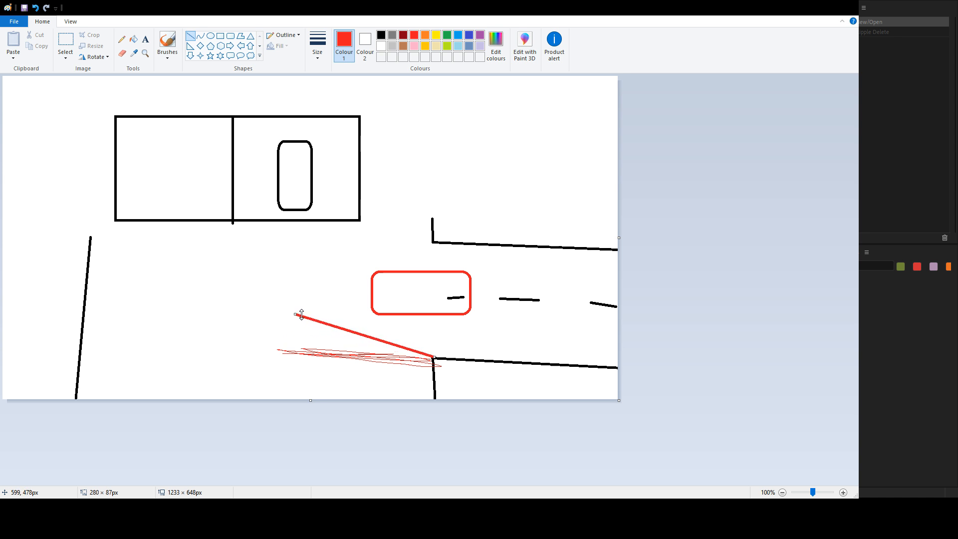
- Draw a short red line about 33 px long under the frame's divider and three short red ticks left of the scribbled band
{"action": "mouse_move", "coordinate": [230, 228]}
{"action": "left_mouse_down"}
{"action": "mouse_move", "coordinate": [243, 243]}
{"action": "mouse_move", "coordinate": [247, 228]}
{"action": "left_mouse_up"}
{"action": "key", "text": "alt+Tab"}
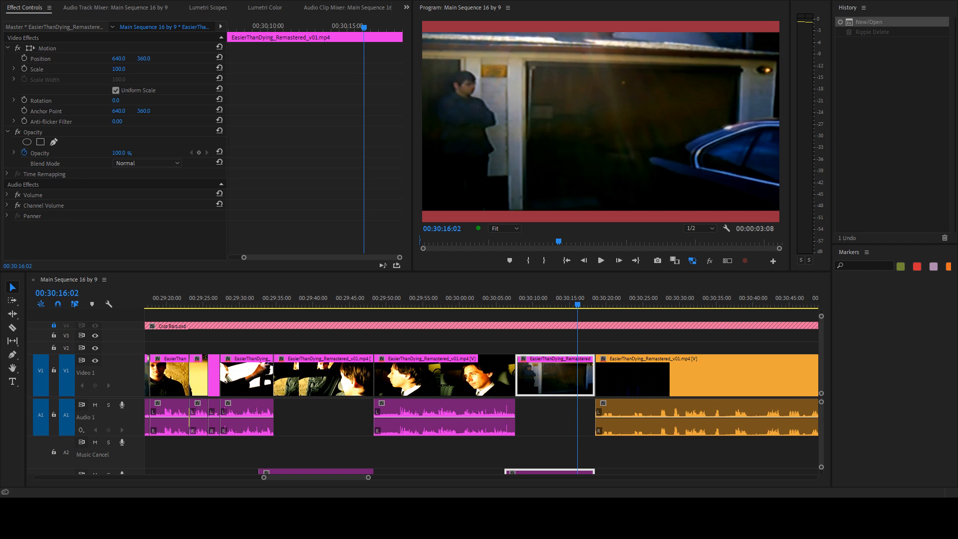
{"action": "key", "text": "alt+Tab"}
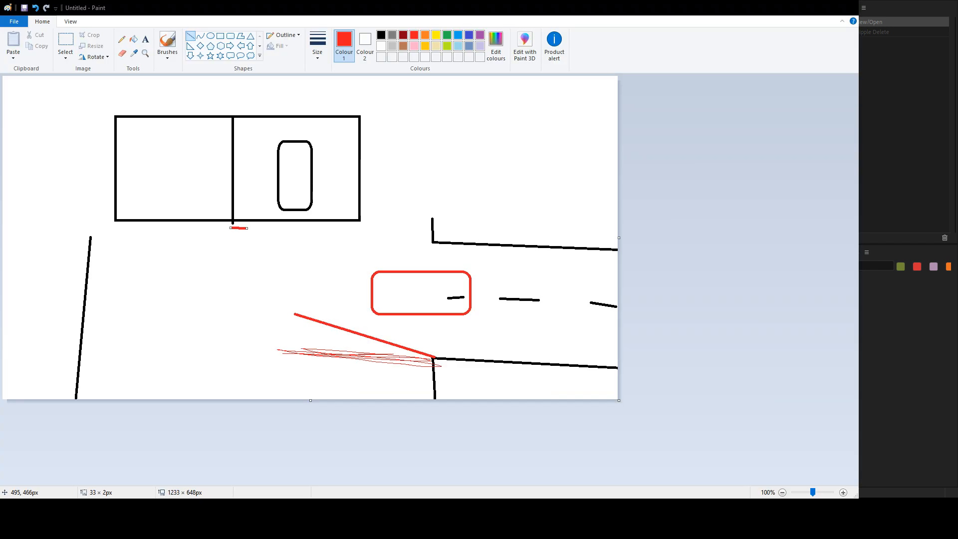
{"action": "mouse_move", "coordinate": [204, 314]}
{"action": "left_mouse_down"}
{"action": "mouse_move", "coordinate": [232, 345]}
{"action": "mouse_move", "coordinate": [210, 329]}
{"action": "mouse_move", "coordinate": [224, 320]}
{"action": "mouse_move", "coordinate": [199, 325]}
{"action": "left_mouse_up"}
{"action": "mouse_move", "coordinate": [222, 318]}
{"action": "left_mouse_down"}
{"action": "mouse_move", "coordinate": [217, 330]}
{"action": "mouse_move", "coordinate": [252, 351]}
{"action": "left_mouse_up"}
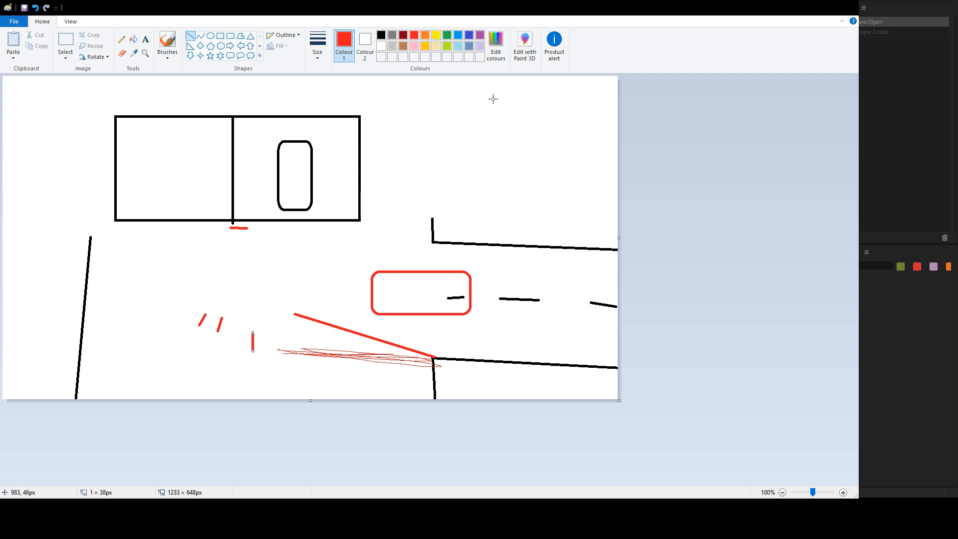
- Switch to Premiere Pro, scrub back to the car clip at 00:29:51:14, and return to the garage shot at 00:30:14:03
{"action": "key", "text": "alt+Tab"}
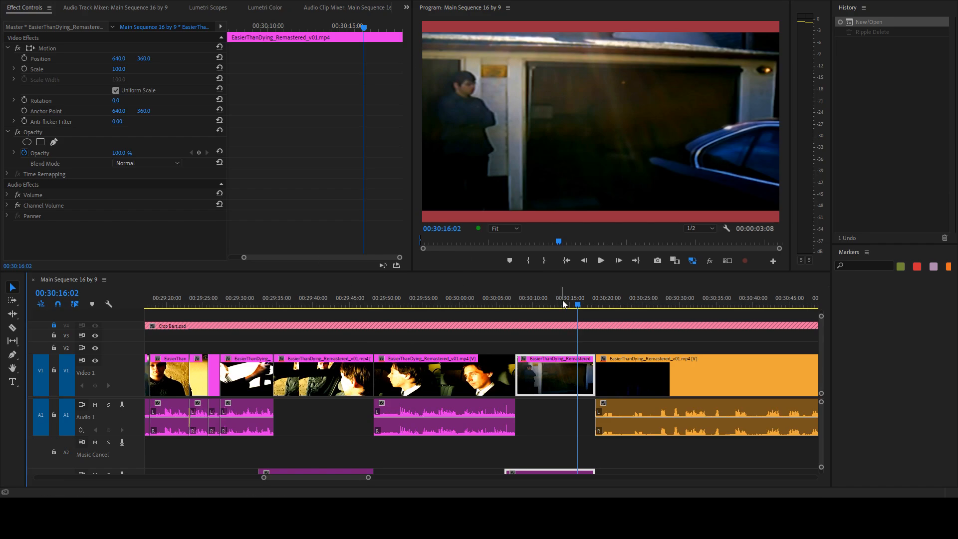
{"action": "left_click_drag", "start_coordinate": [562, 302], "coordinate": [398, 308]}
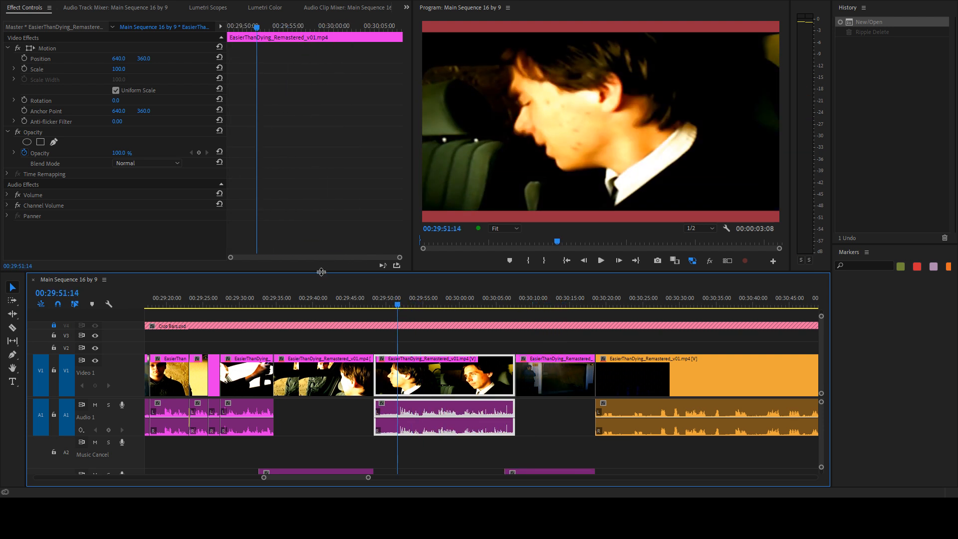
{"action": "left_click_drag", "start_coordinate": [566, 301], "coordinate": [561, 300]}
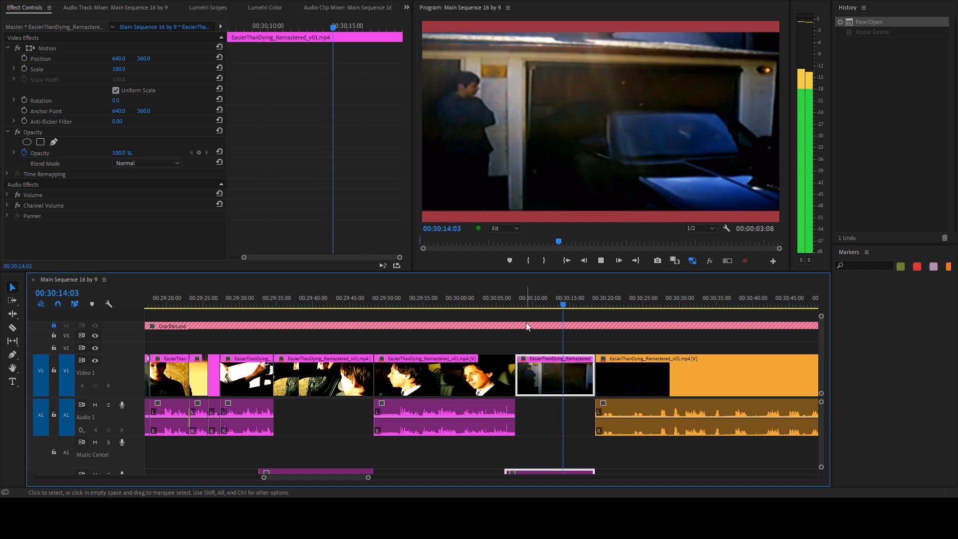
{"action": "key", "text": "space"}
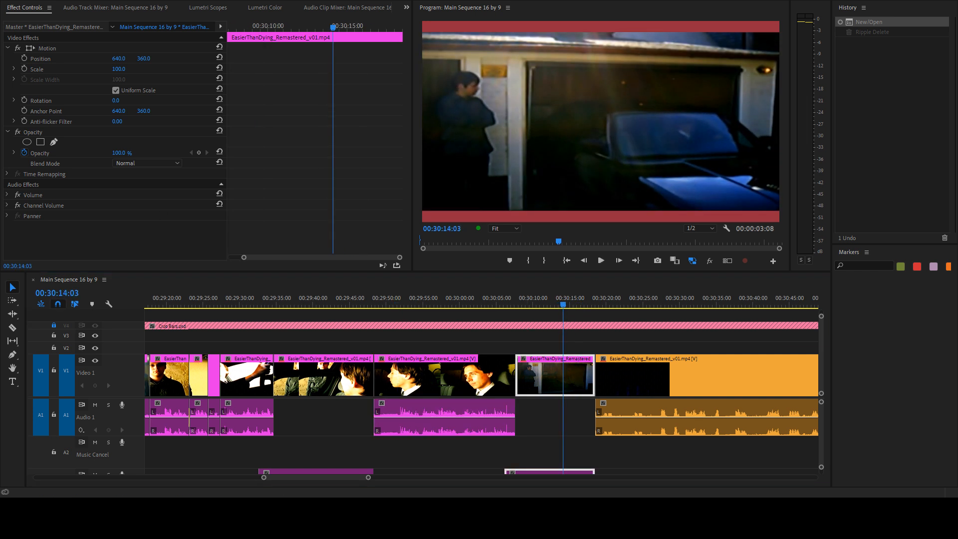
- Play the end of the garage shot into the first frames of the orange clip at 00:30:18:15
{"action": "left_click", "coordinate": [574, 298]}
{"action": "key", "text": "space"}
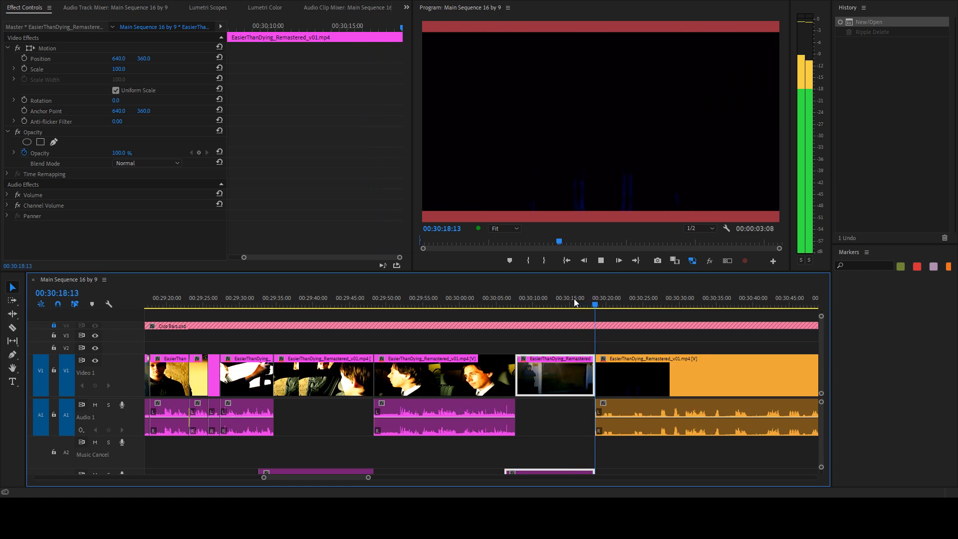
{"action": "key", "text": "space"}
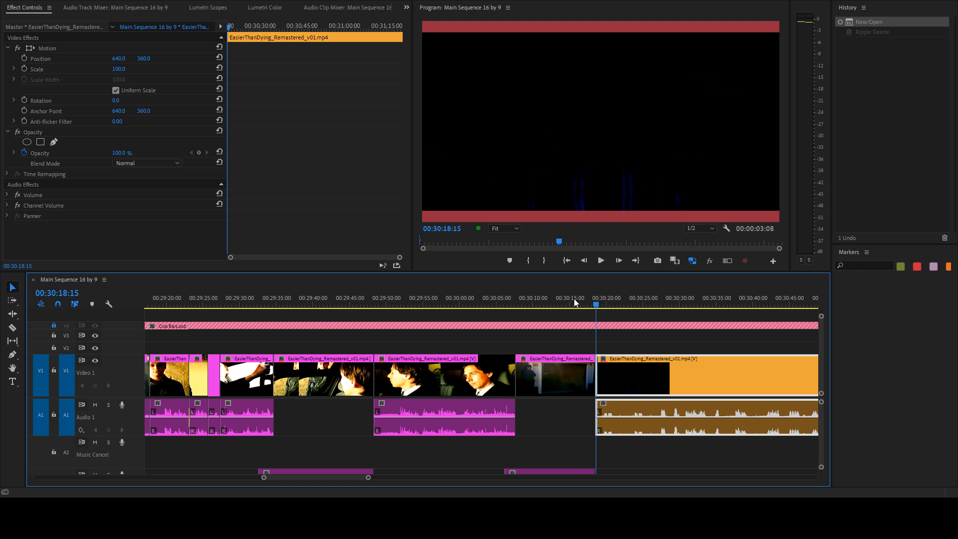
- Play the garage shot's opening briefly to 00:30:09:16, and scrub to 00:30:17:04 to view the emptied driveway
{"action": "left_click", "coordinate": [527, 292]}
{"action": "key", "text": "space"}
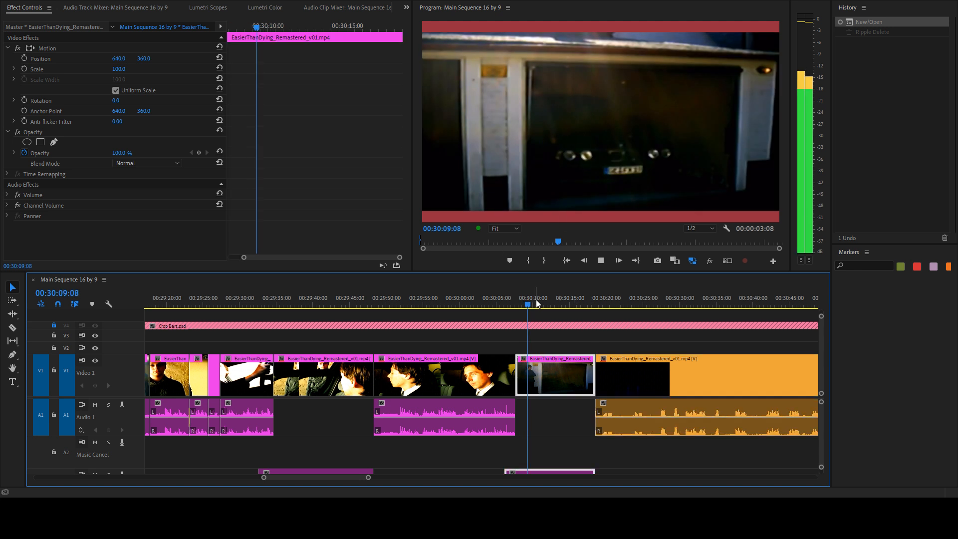
{"action": "key", "text": "space"}
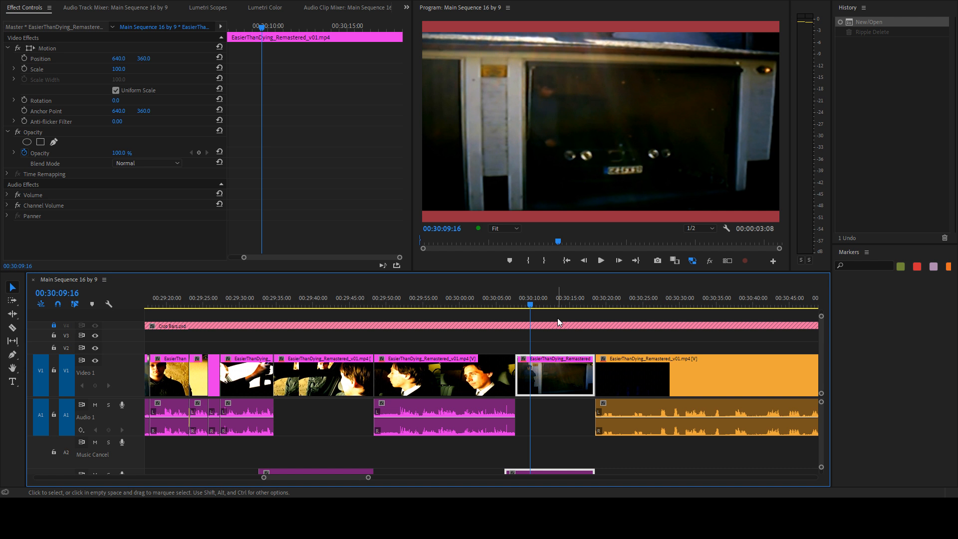
{"action": "left_click", "coordinate": [594, 335]}
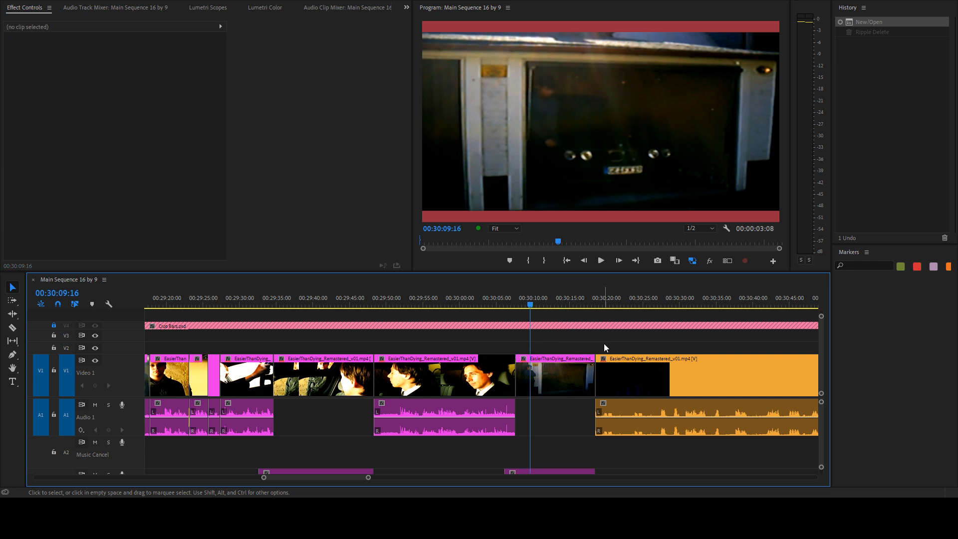
{"action": "left_click_drag", "start_coordinate": [569, 302], "coordinate": [587, 302]}
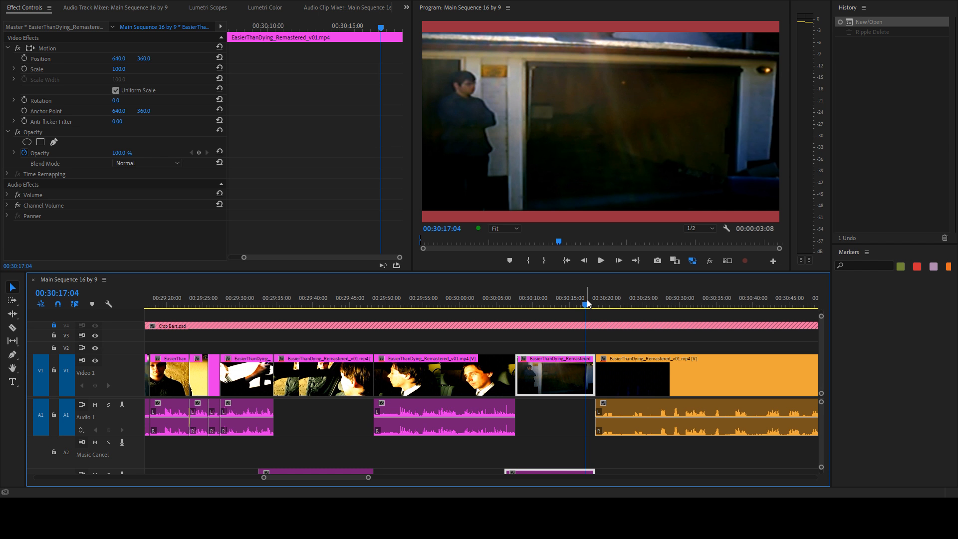
{"action": "left_click", "coordinate": [636, 337]}
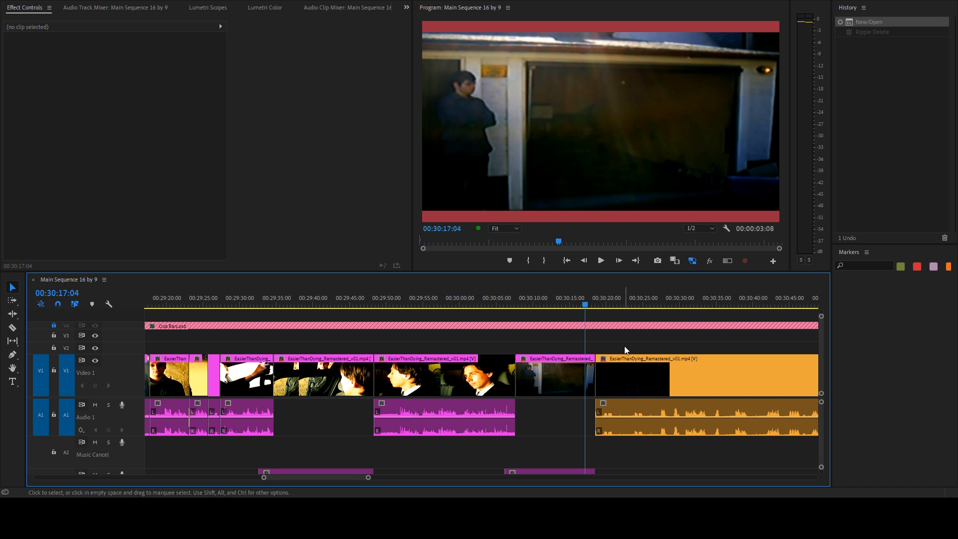
- Scrub past the orange clip and through the green clips, by way of 00:32:42:03, to the night shot at 00:34:08:19
{"action": "scroll", "coordinate": [628, 344], "scroll_direction": "down", "scroll_amount": 6}
{"action": "scroll", "coordinate": [588, 344], "scroll_direction": "down", "scroll_amount": 5}
{"action": "scroll", "coordinate": [570, 346], "scroll_direction": "down", "scroll_amount": 4}
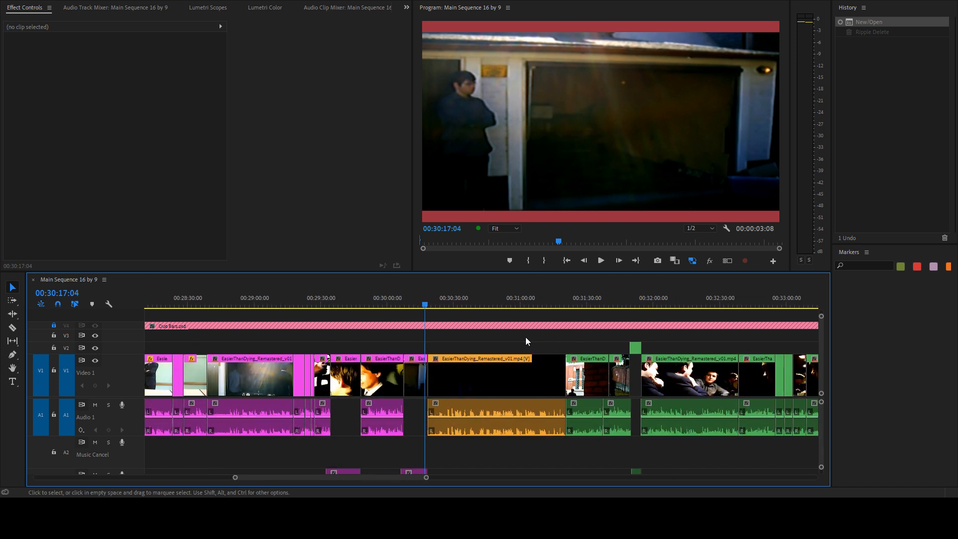
{"action": "left_click_drag", "start_coordinate": [463, 300], "coordinate": [626, 308]}
{"action": "scroll", "coordinate": [660, 328], "scroll_direction": "down", "scroll_amount": 3}
{"action": "scroll", "coordinate": [504, 320], "scroll_direction": "up", "scroll_amount": 1}
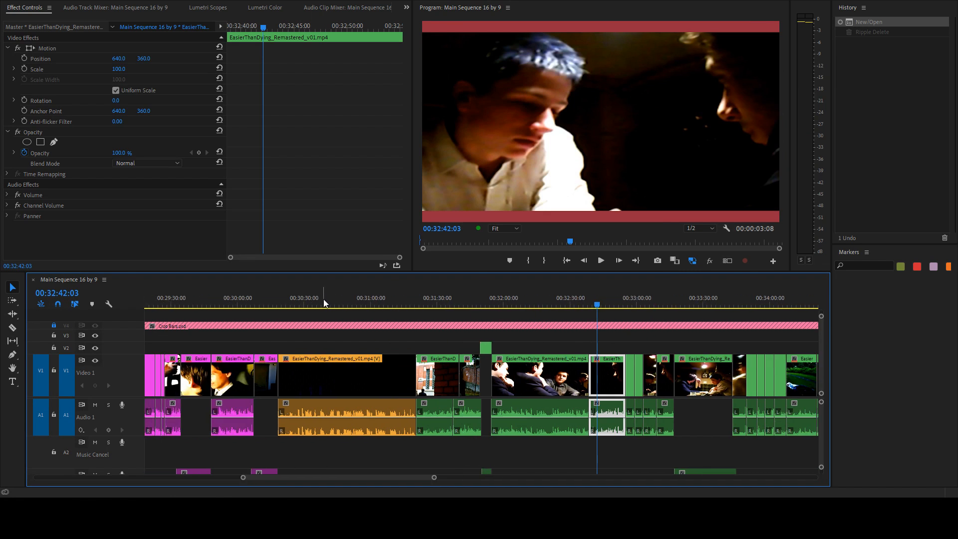
{"action": "left_click_drag", "start_coordinate": [323, 302], "coordinate": [635, 303]}
- Scrub through the next magenta clips from the office shot at 00:36:28:08 to the corridor shot at 00:37:04:08
{"action": "scroll", "coordinate": [589, 309], "scroll_direction": "down", "scroll_amount": 3}
{"action": "scroll", "coordinate": [641, 319], "scroll_direction": "down", "scroll_amount": 3}
{"action": "scroll", "coordinate": [628, 319], "scroll_direction": "down", "scroll_amount": 5}
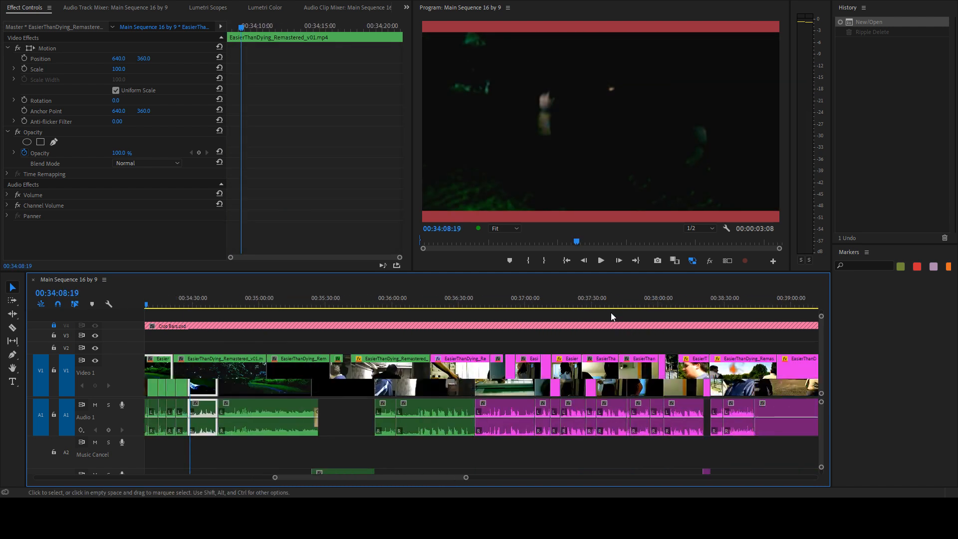
{"action": "left_click_drag", "start_coordinate": [433, 299], "coordinate": [506, 303]}
{"action": "scroll", "coordinate": [502, 304], "scroll_direction": "down", "scroll_amount": 2}
{"action": "left_click_drag", "start_coordinate": [386, 300], "coordinate": [331, 297]}
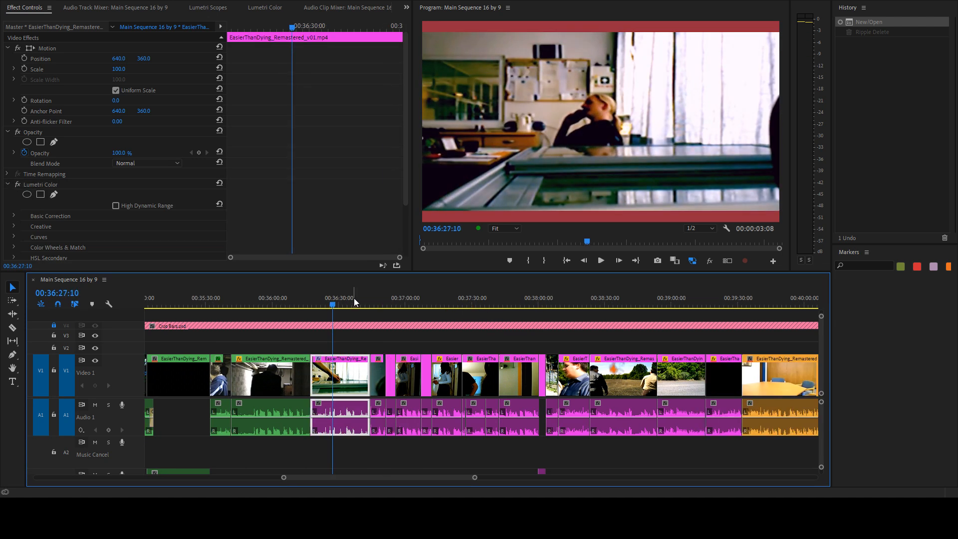
{"action": "left_click", "coordinate": [335, 299]}
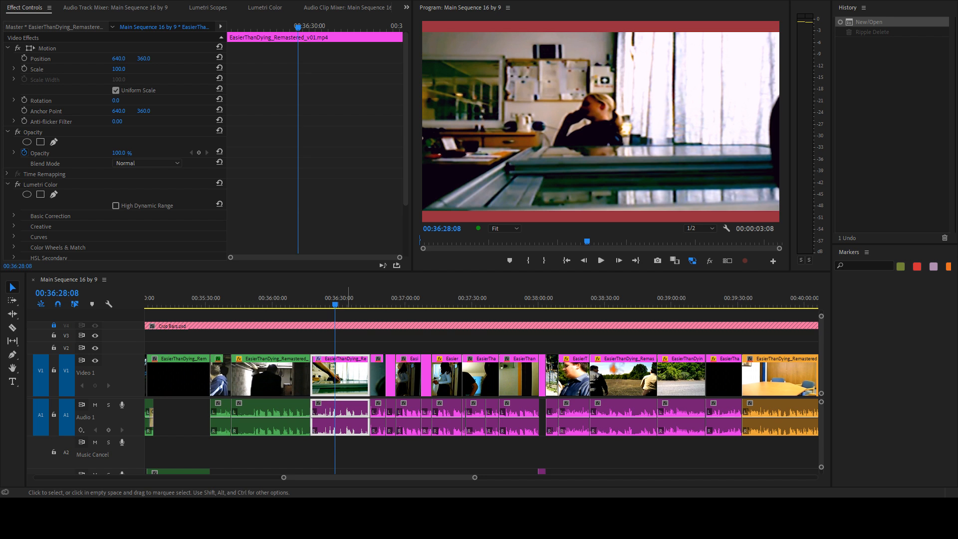
{"action": "left_click_drag", "start_coordinate": [347, 298], "coordinate": [416, 285]}
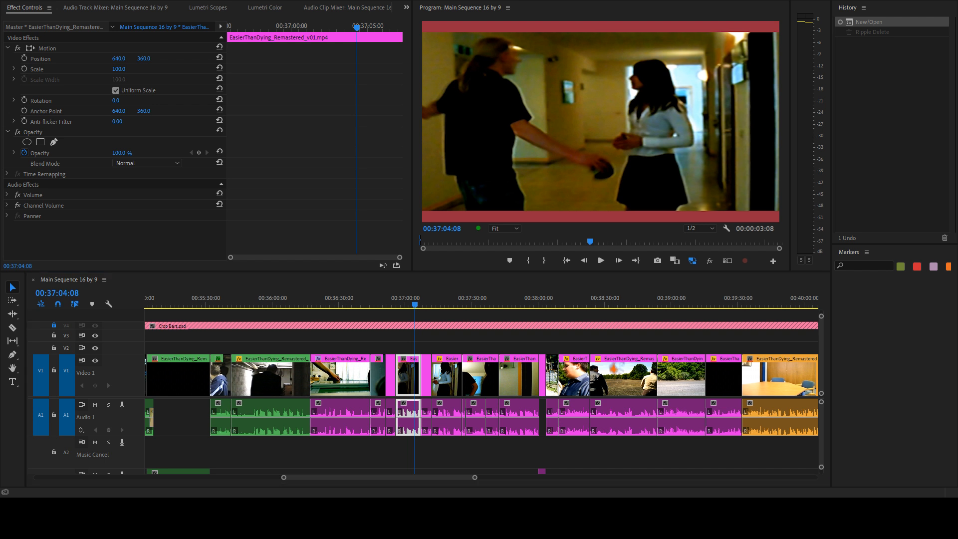
- Scrub from the corridor shot through 00:37:54:07 to the outdoor shot of the two men at 00:38:09:08
{"action": "left_click_drag", "start_coordinate": [393, 298], "coordinate": [416, 304]}
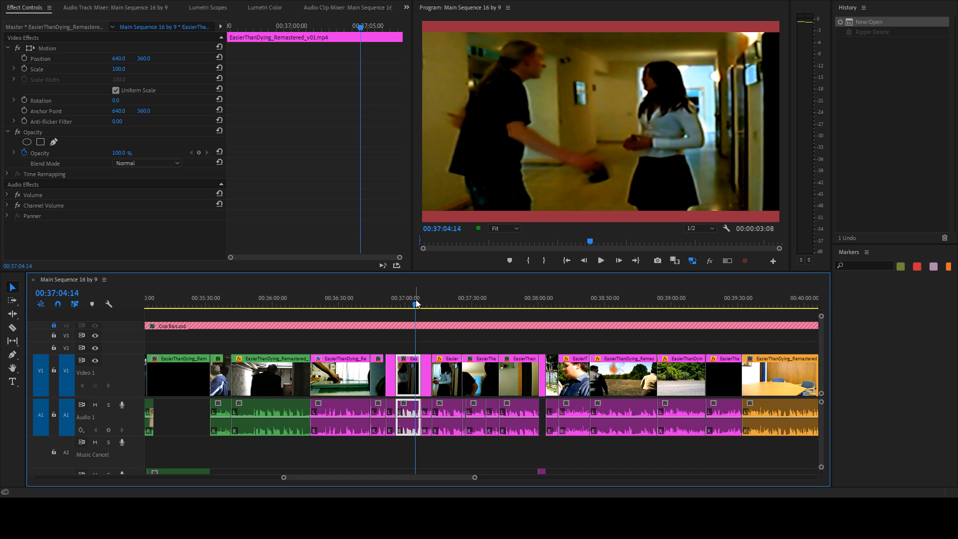
{"action": "left_click_drag", "start_coordinate": [417, 305], "coordinate": [523, 306]}
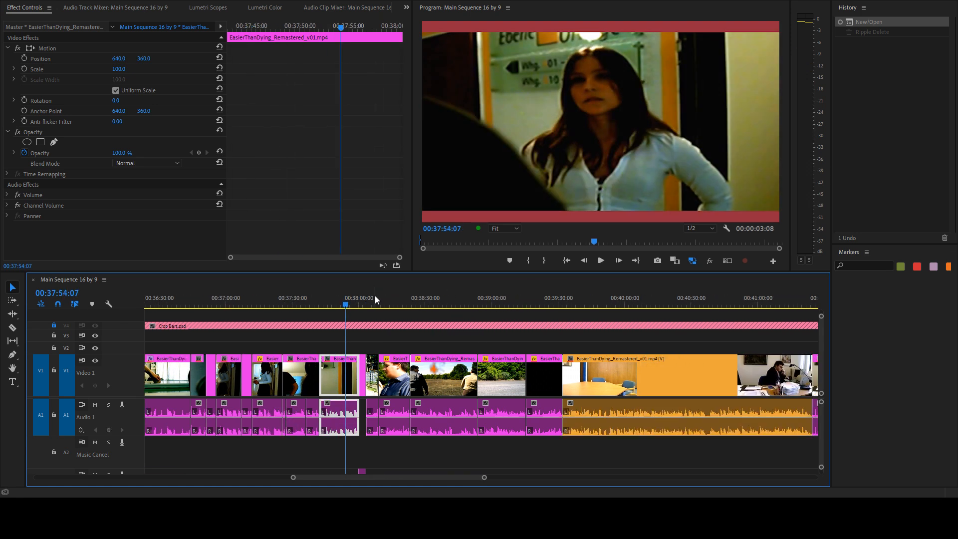
{"action": "left_click_drag", "start_coordinate": [414, 298], "coordinate": [378, 289]}
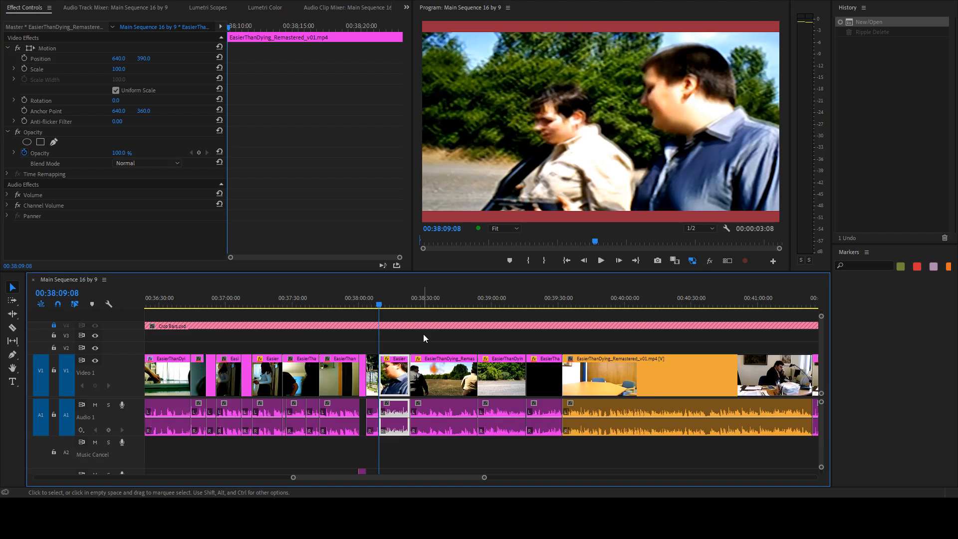
- Play the outdoor close shot of the two men in short stretches from just before its start to 00:38:19:02
{"action": "key", "text": "Up"}
{"action": "key", "text": "space"}
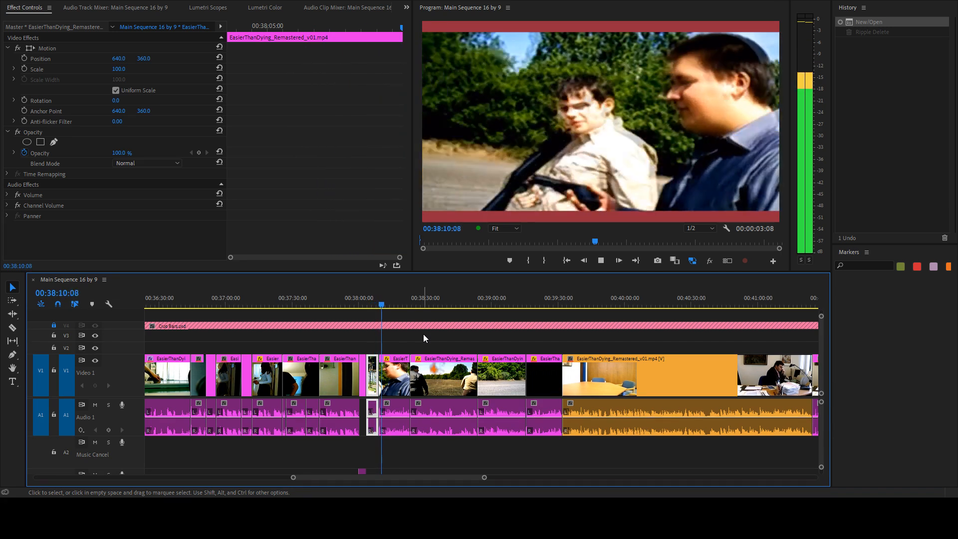
{"action": "key", "text": "space"}
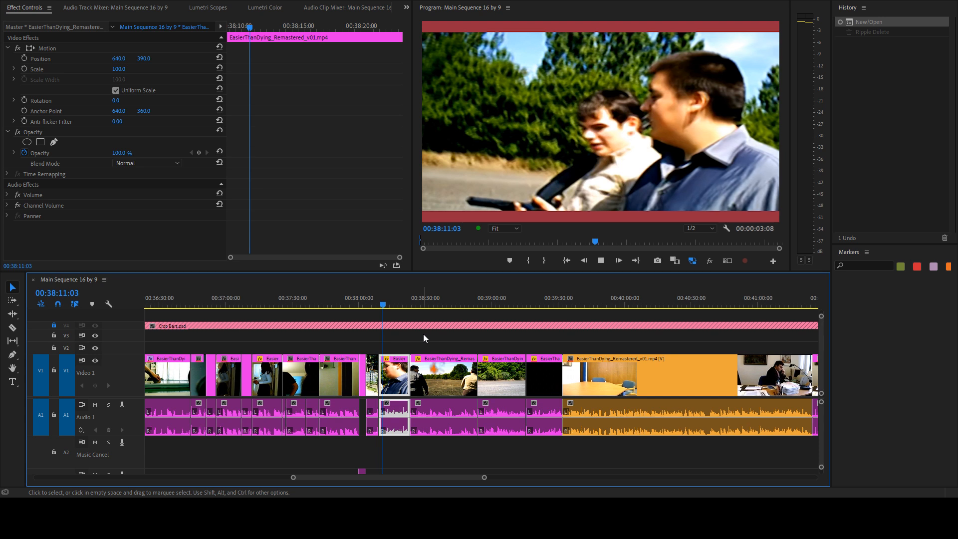
{"action": "key", "text": "space"}
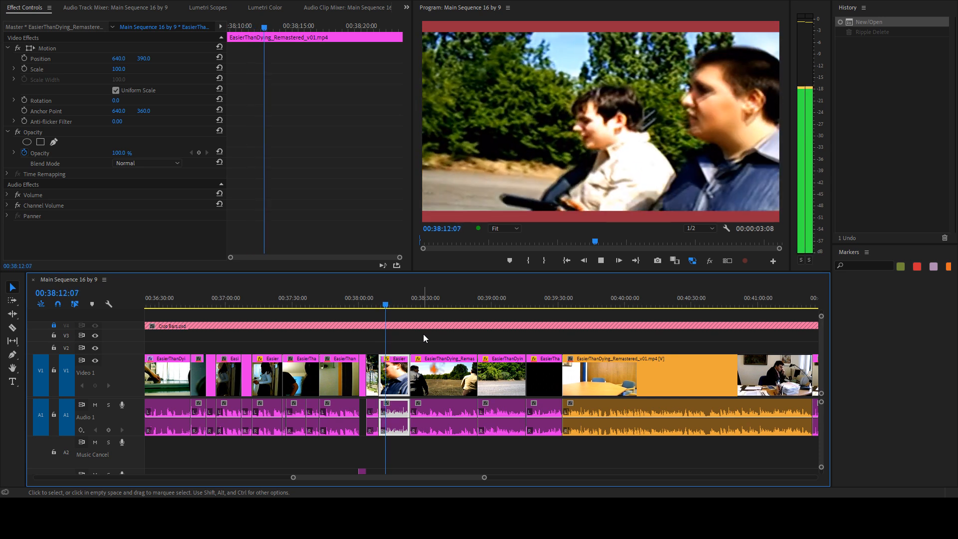
{"action": "key", "text": "space"}
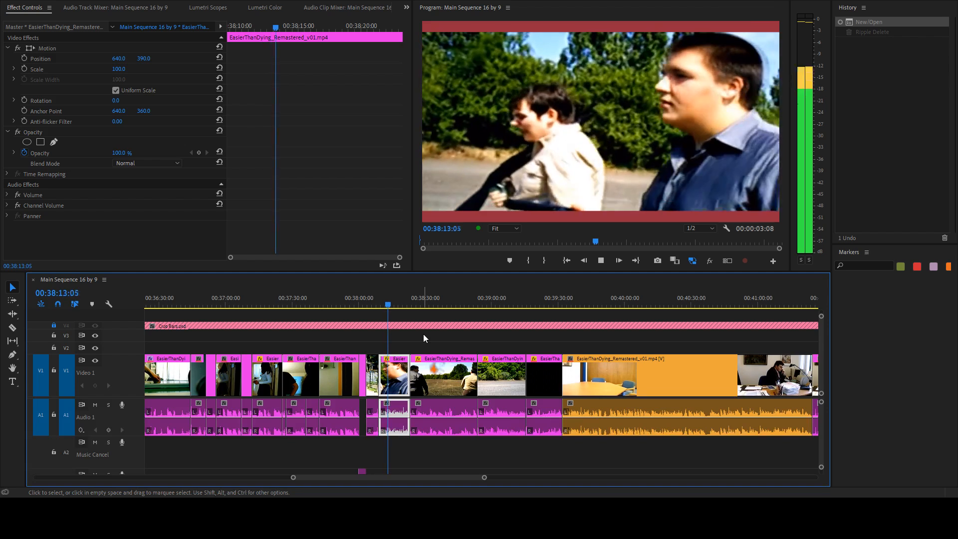
{"action": "key", "text": "space"}
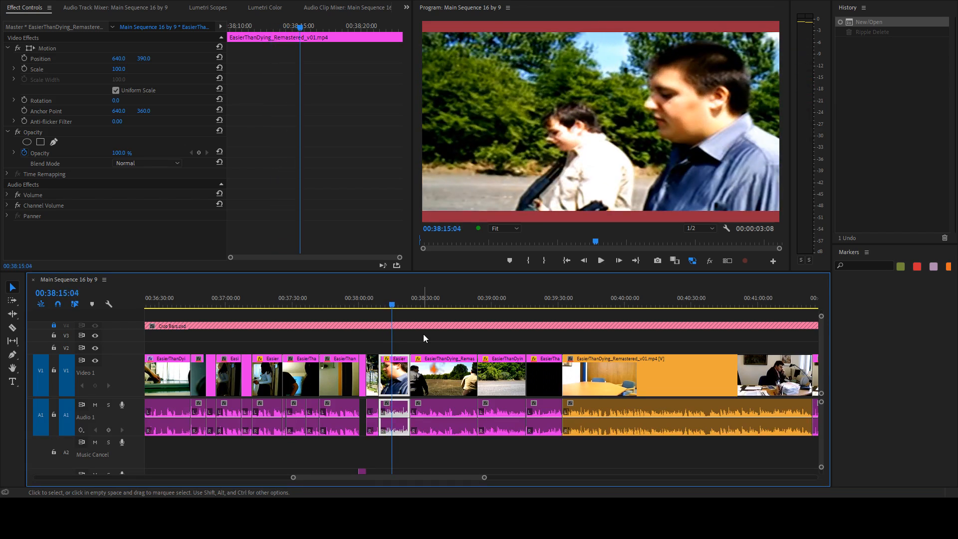
{"action": "key", "text": "space"}
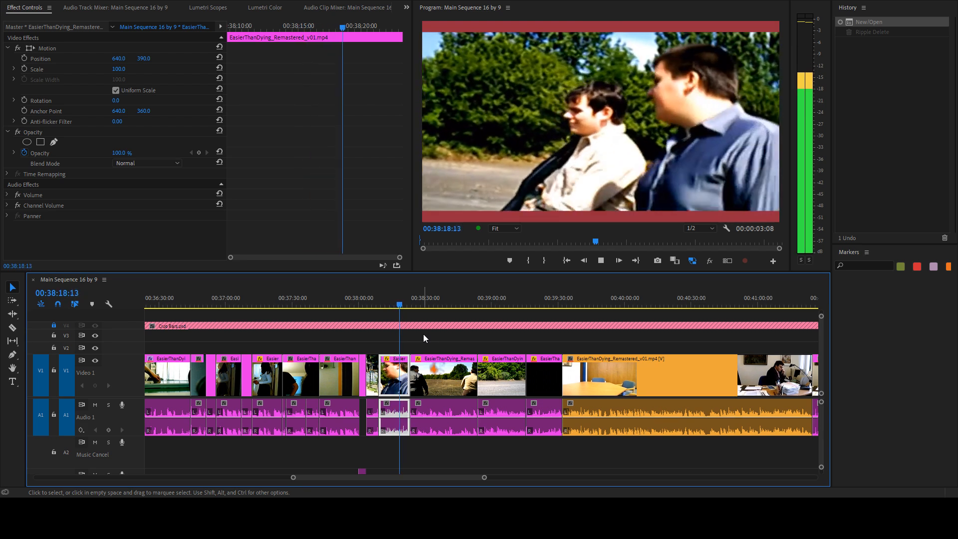
{"action": "key", "text": "space"}
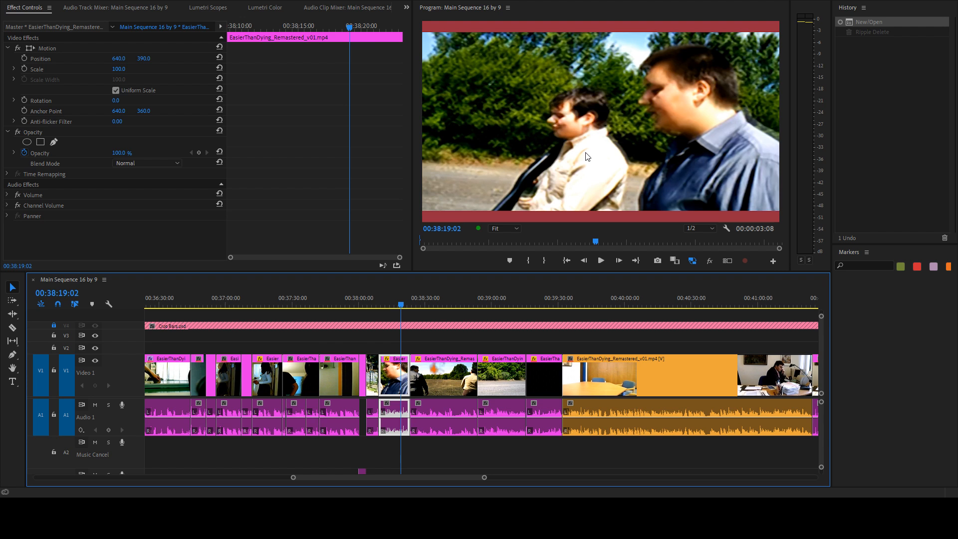
- Briefly select the four outdoor magenta clips to point them out, and play on into the wide field shot to 00:38:25:14
{"action": "left_click_drag", "start_coordinate": [545, 345], "coordinate": [394, 409]}
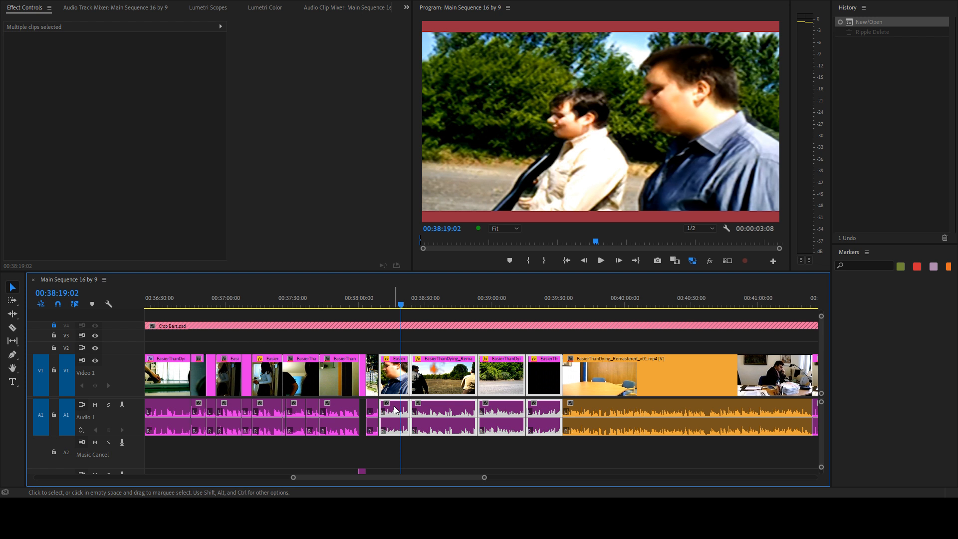
{"action": "left_click", "coordinate": [445, 346]}
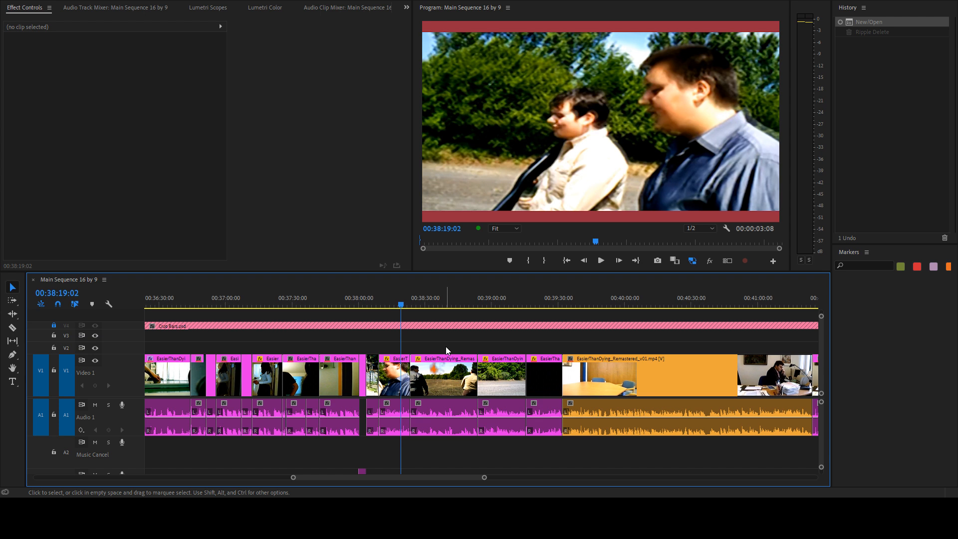
{"action": "key", "text": "space"}
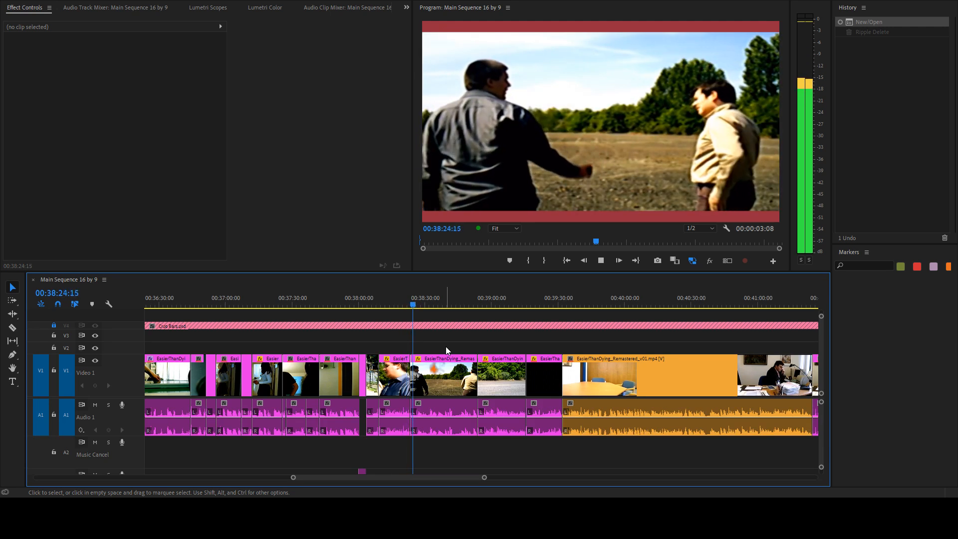
{"action": "key", "text": "space"}
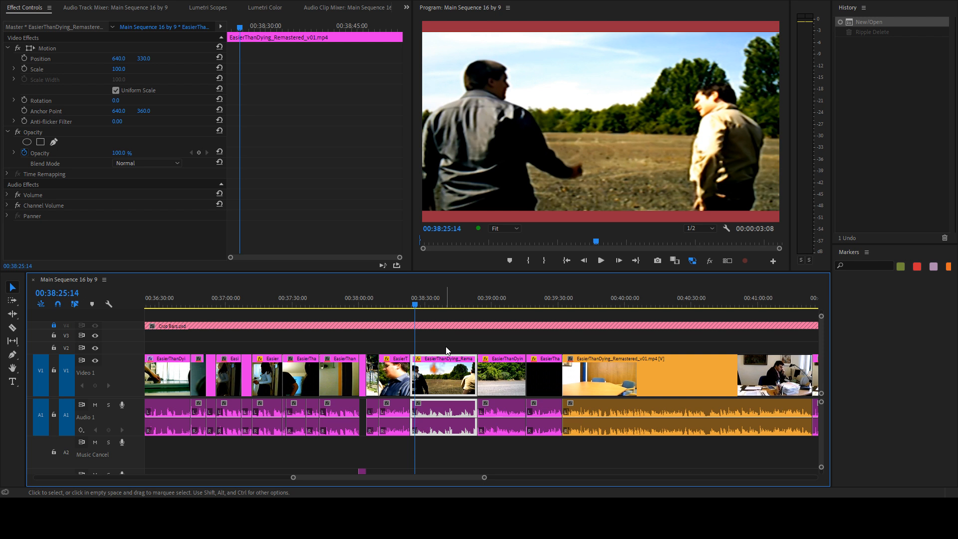
- Replay the wide field shot from its start in short stretches up to 00:38:33:06
{"action": "key", "text": "Up"}
{"action": "key", "text": "space"}
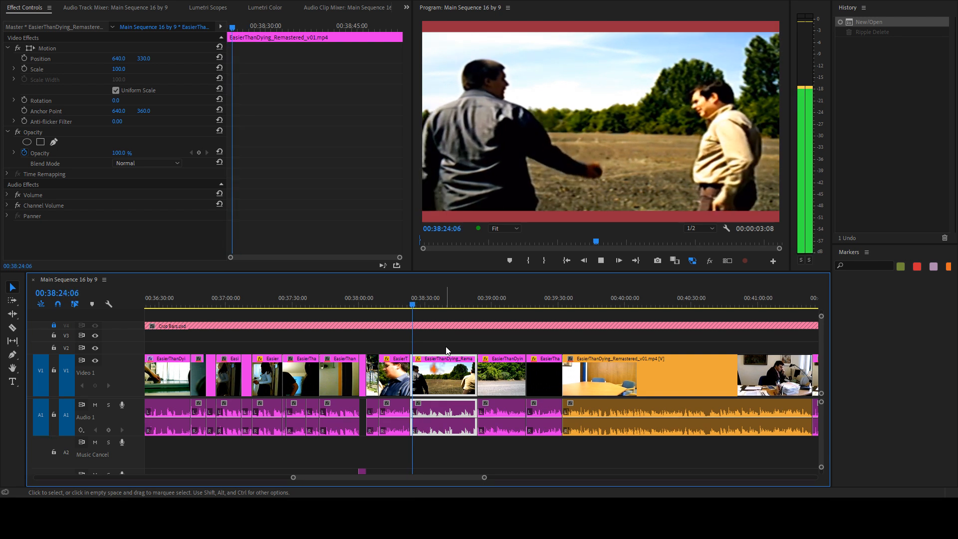
{"action": "key", "text": "space"}
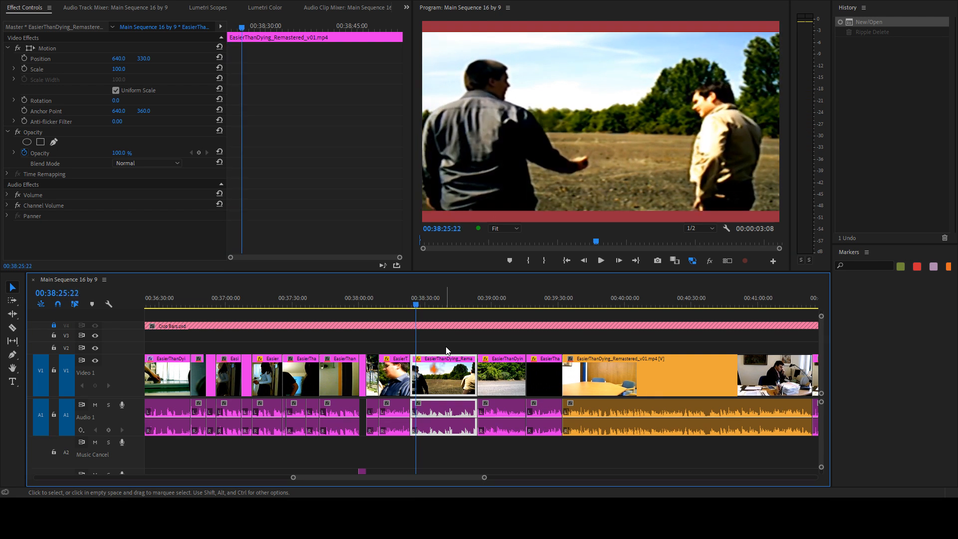
{"action": "key", "text": "space"}
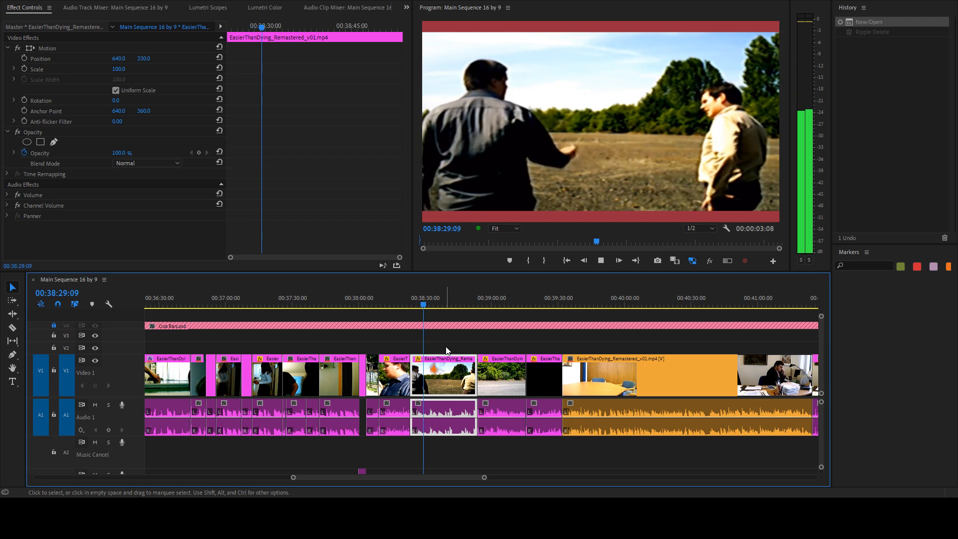
{"action": "key", "text": "space"}
{"action": "key", "text": "space"}
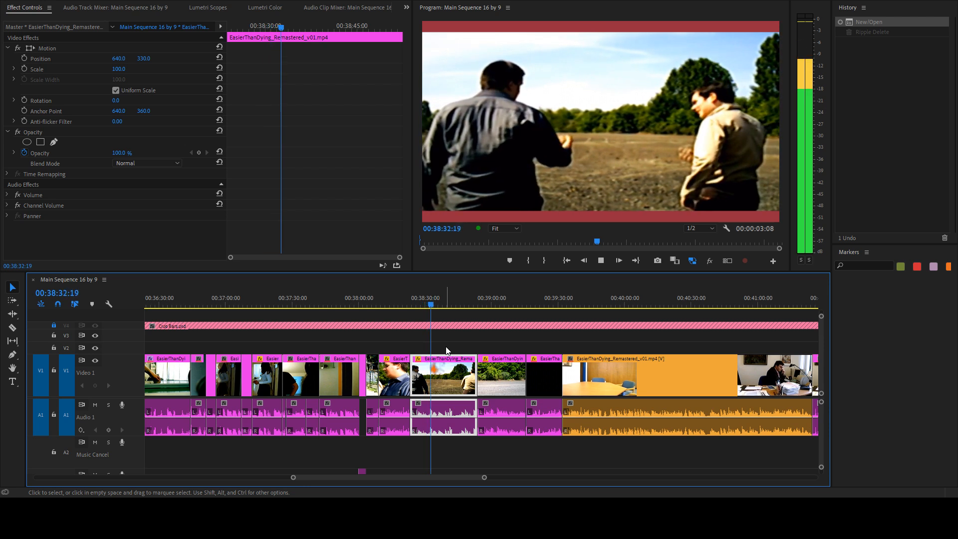
{"action": "key", "text": "space"}
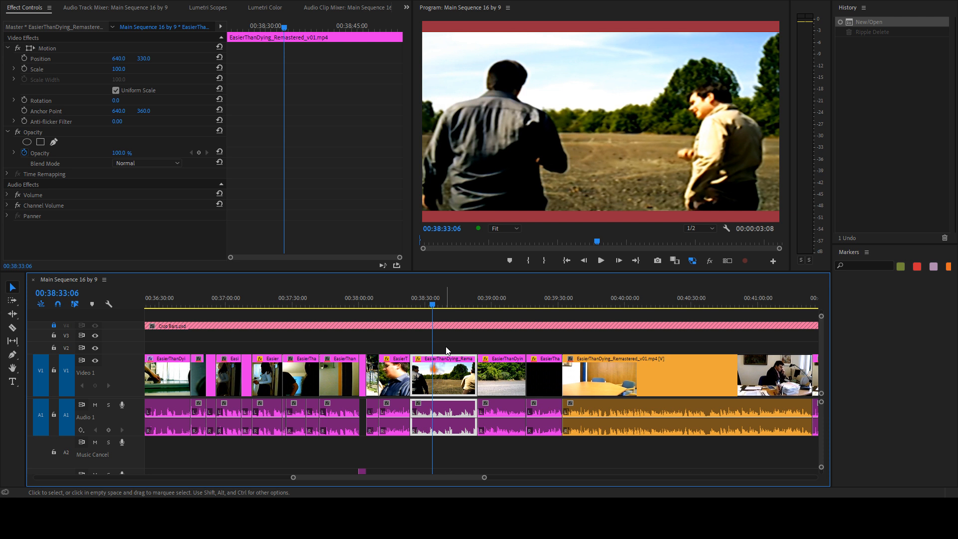
- Continue the wide field shot from 00:38:33:06, pausing at 00:38:35:06 and 00:38:38:04, until 00:38:46:11
{"action": "key", "text": "space"}
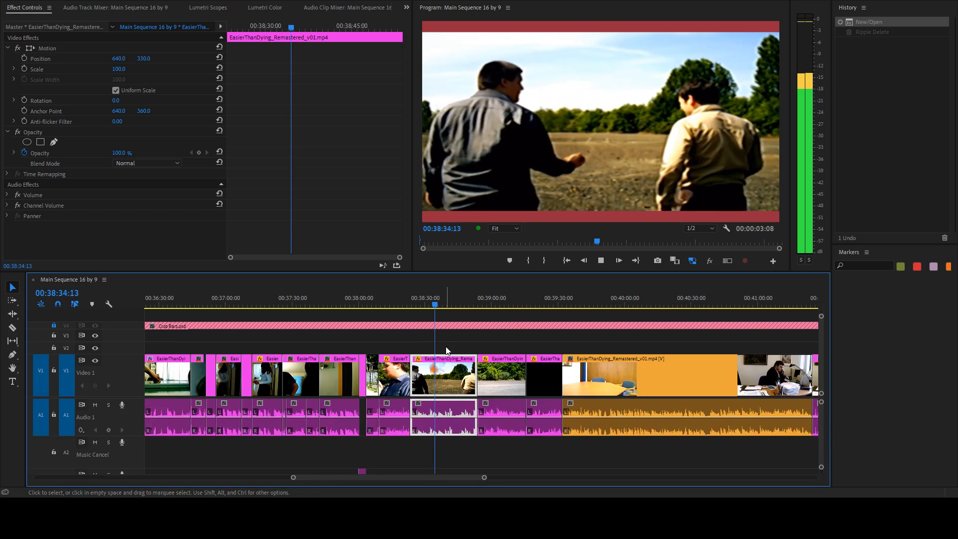
{"action": "key", "text": "space"}
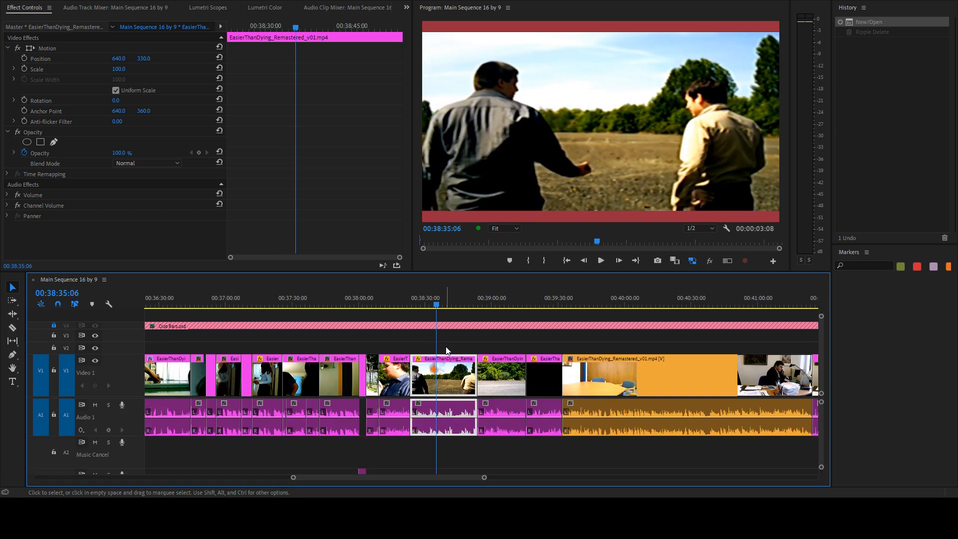
{"action": "key", "text": "space"}
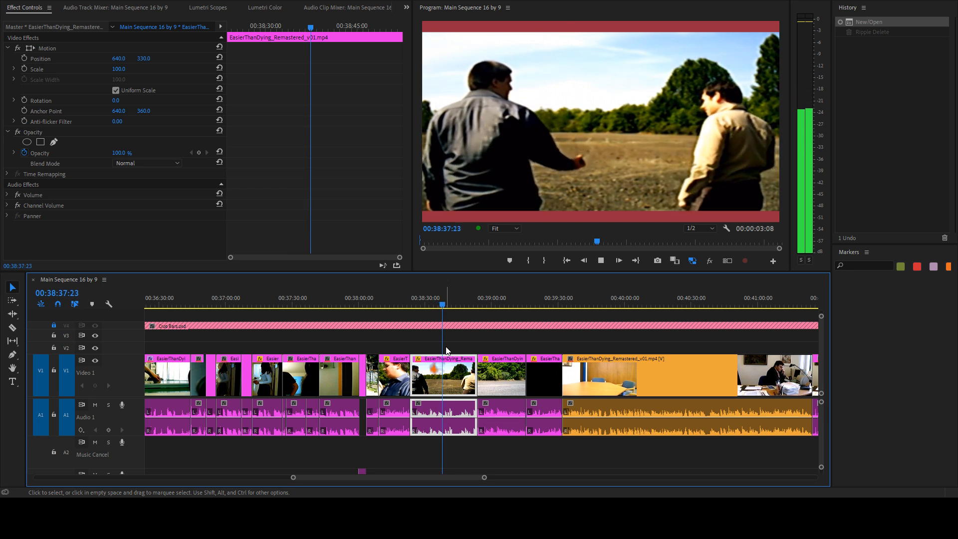
{"action": "key", "text": "space"}
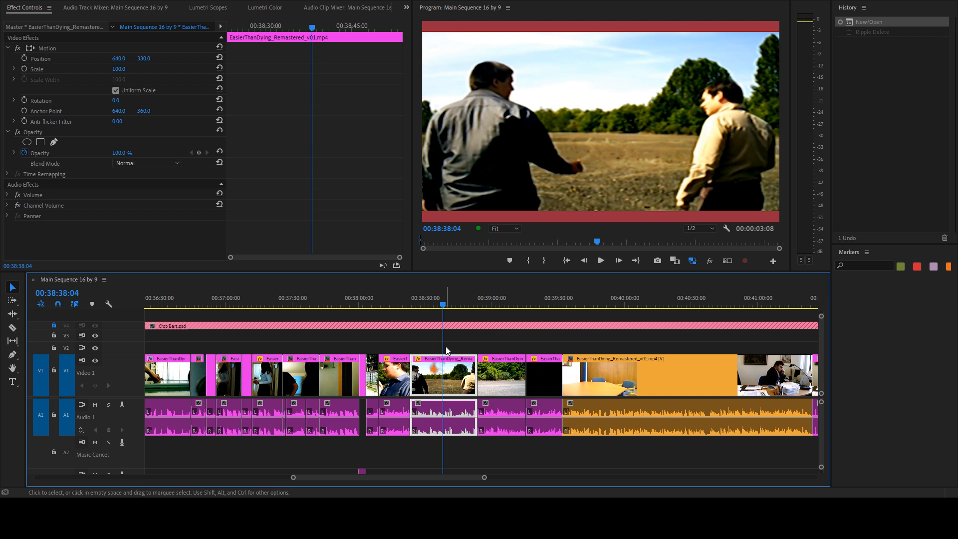
{"action": "key", "text": "space"}
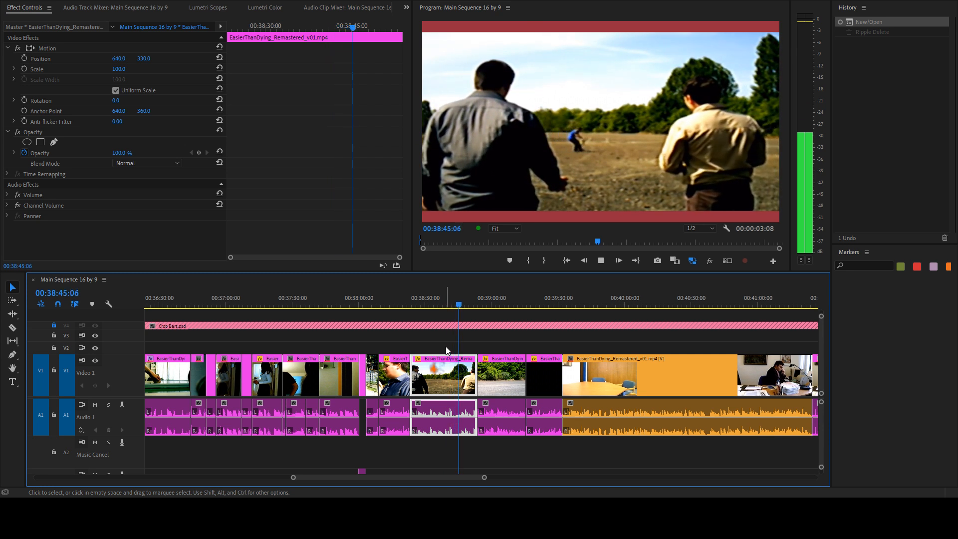
{"action": "key", "text": "space"}
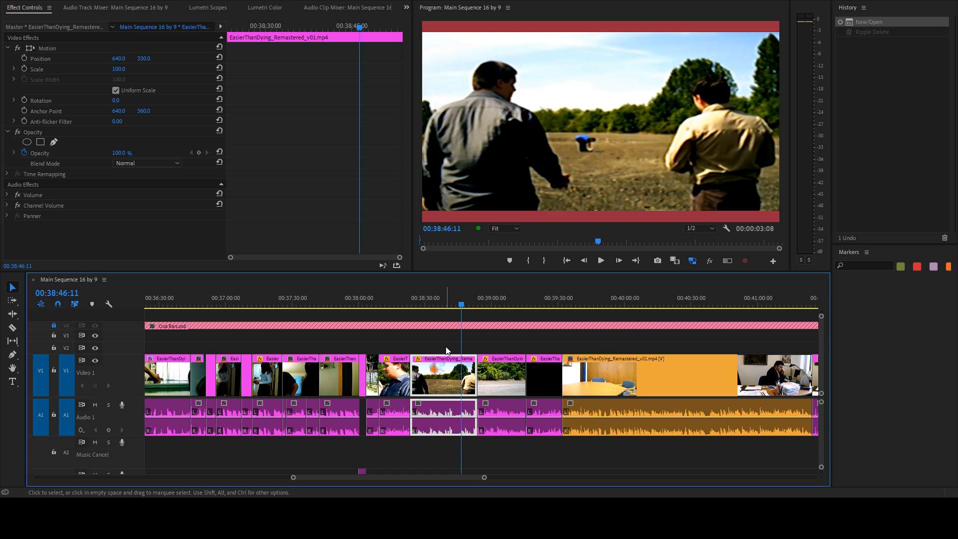
- Play the field shot on to 00:38:49:19, and replay that moment from 00:38:47:10 to 00:38:49:20
{"action": "key", "text": "space"}
{"action": "key", "text": "space"}
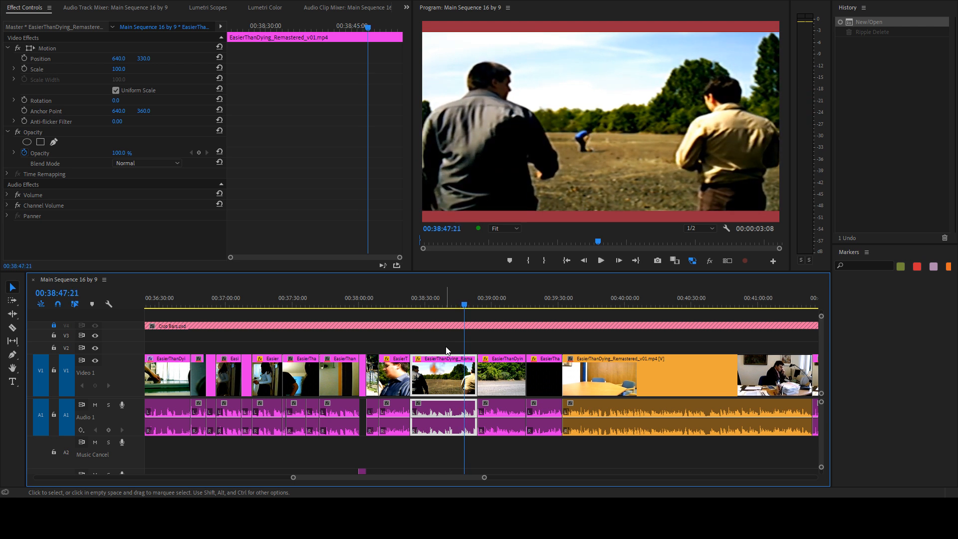
{"action": "key", "text": "space"}
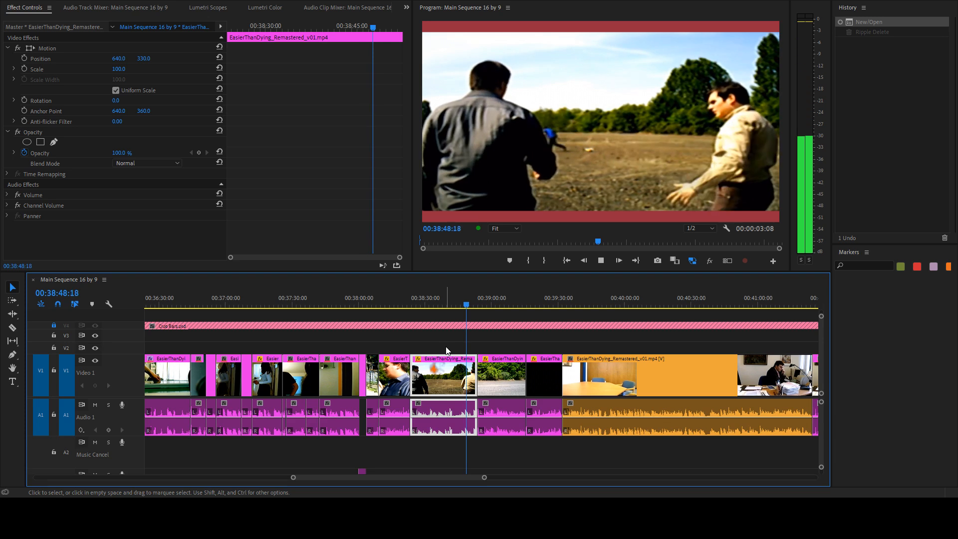
{"action": "key", "text": "space"}
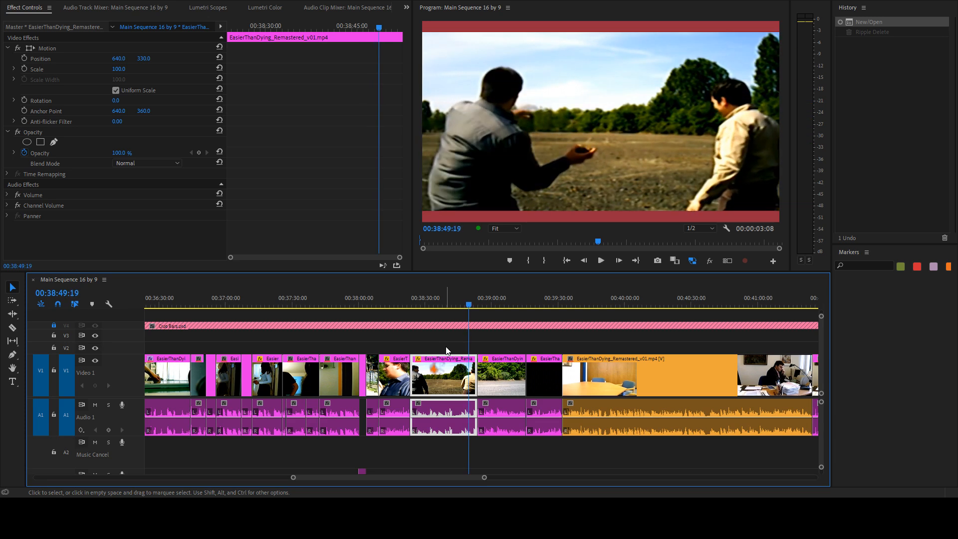
{"action": "left_click_drag", "start_coordinate": [468, 305], "coordinate": [464, 305]}
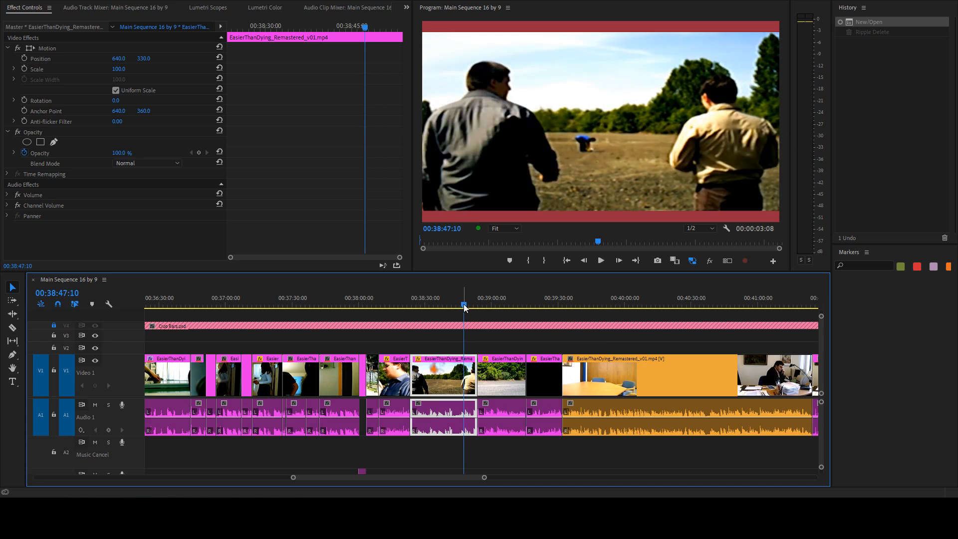
{"action": "key", "text": "space"}
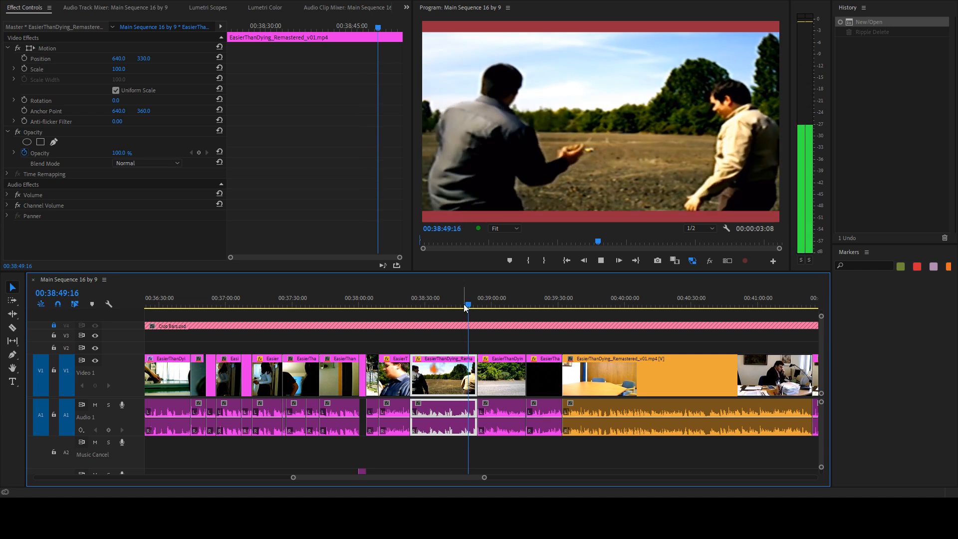
{"action": "key", "text": "space"}
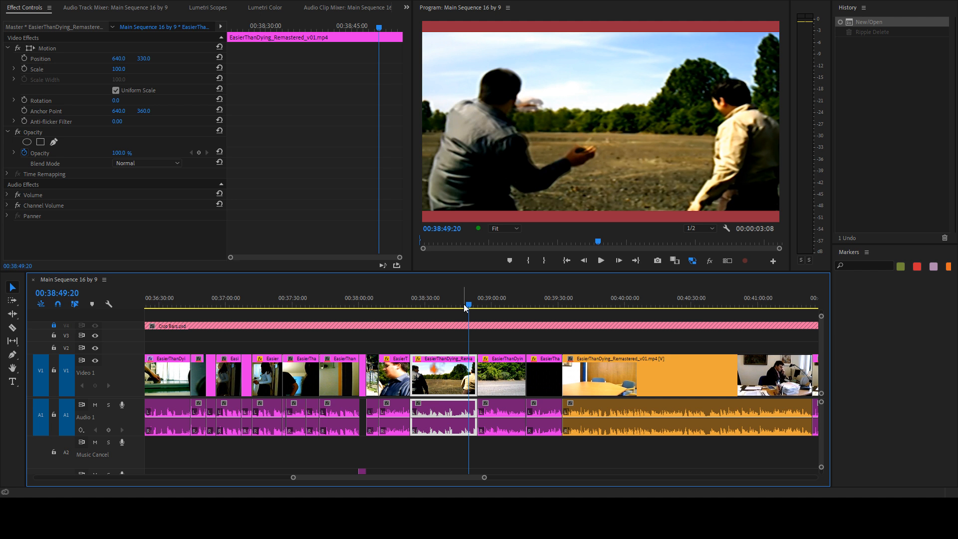
- Play the rest of the field shot and the next outdoor close shot, pausing at 00:38:55:02, up to 00:38:59:21
{"action": "key", "text": "space"}
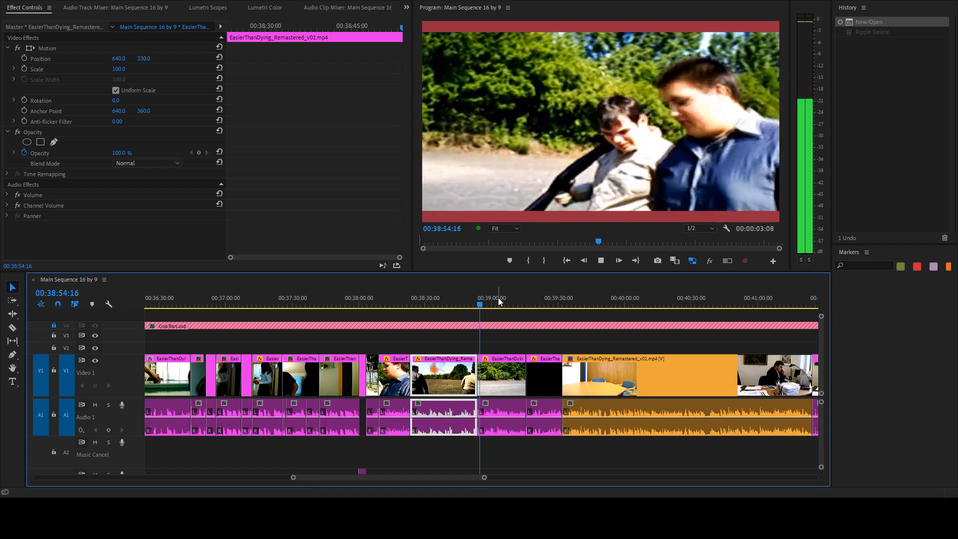
{"action": "key", "text": "space"}
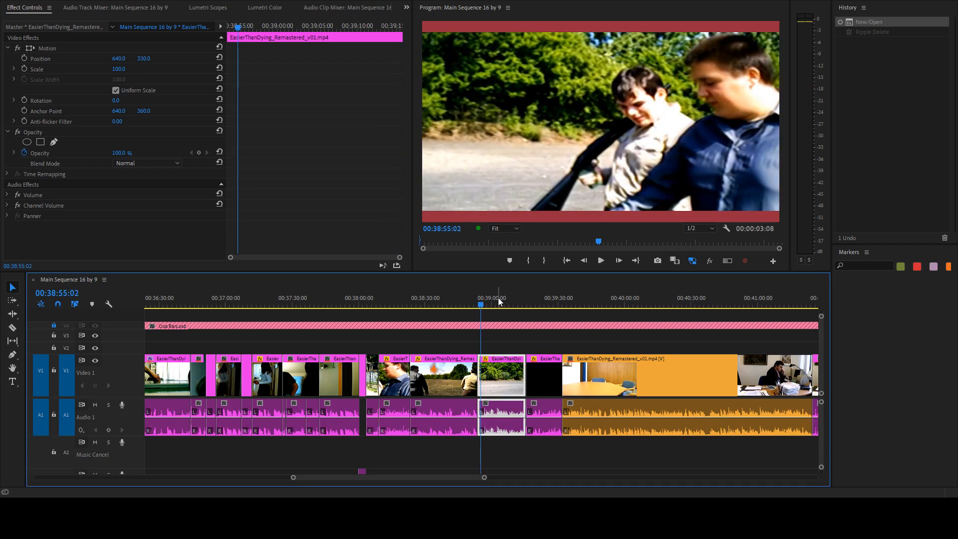
{"action": "key", "text": "space"}
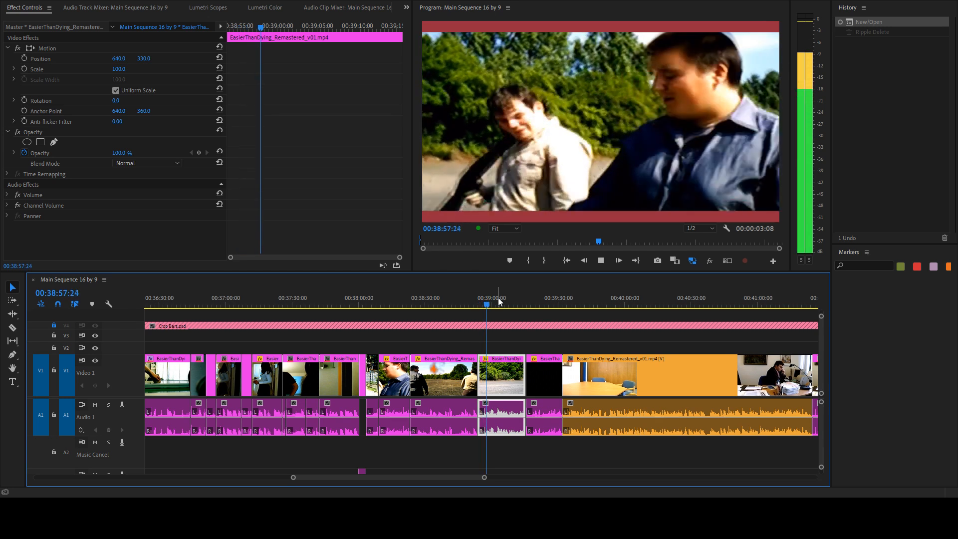
{"action": "key", "text": "space"}
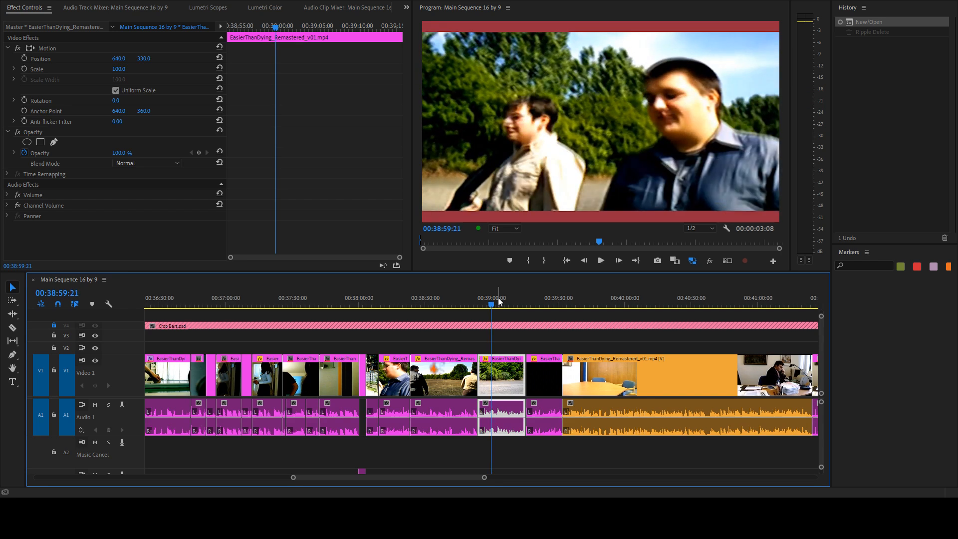
- Play the outdoor close shot from 00:38:59:21 to about 00:39:03:12, and scrub back to 00:39:00:23
{"action": "key", "text": "space"}
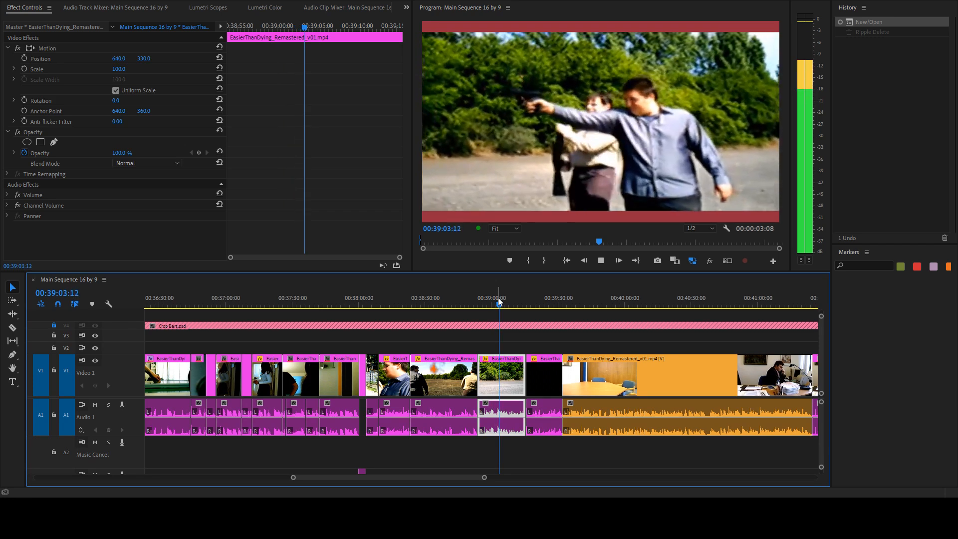
{"action": "left_click", "coordinate": [497, 303]}
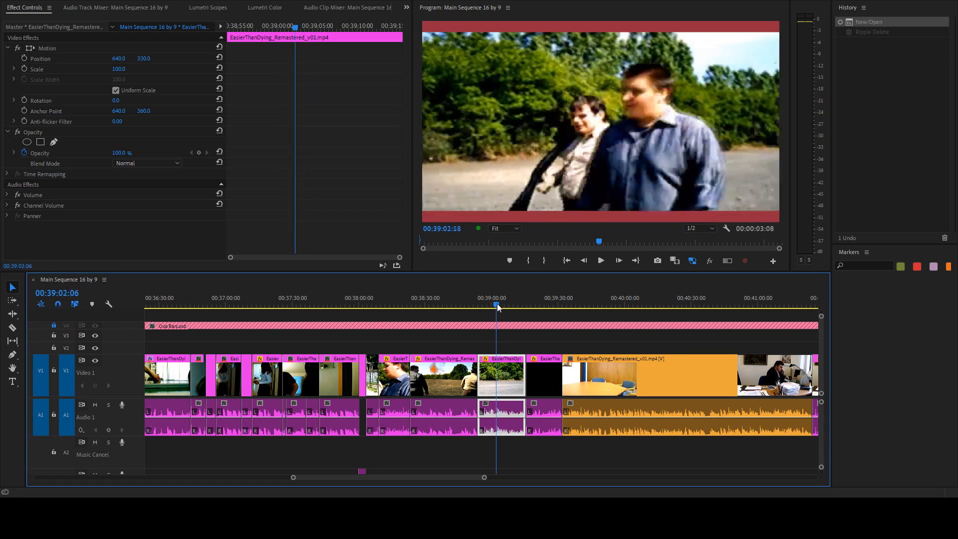
{"action": "left_click_drag", "start_coordinate": [497, 303], "coordinate": [493, 303]}
{"action": "key", "text": "grave"}
{"action": "key", "text": "grave"}
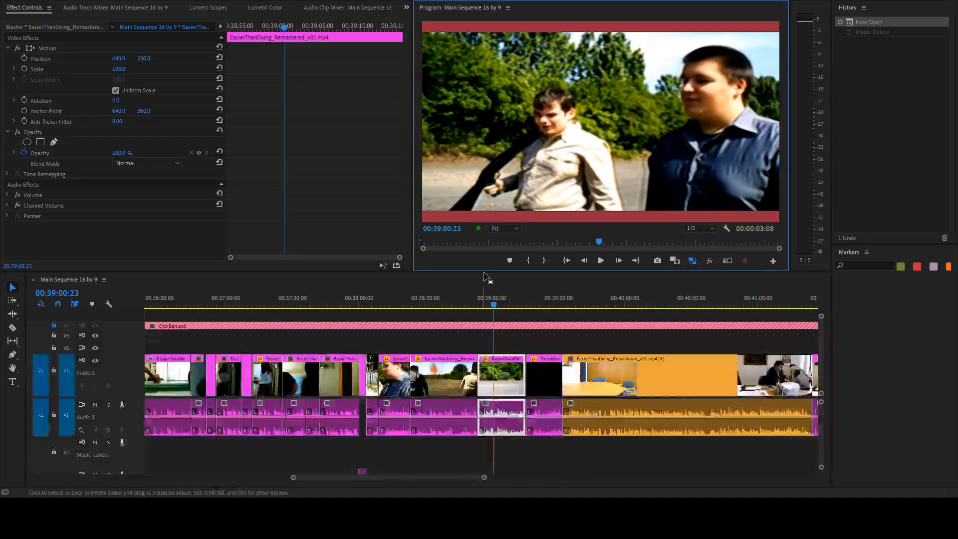
- Rewind the outdoor close shot to about 00:38:56 and watch it in the maximized Program monitor up to 00:39:30:14
{"action": "key", "text": "j"}
{"action": "key", "text": "j"}
{"action": "key", "text": "grave"}
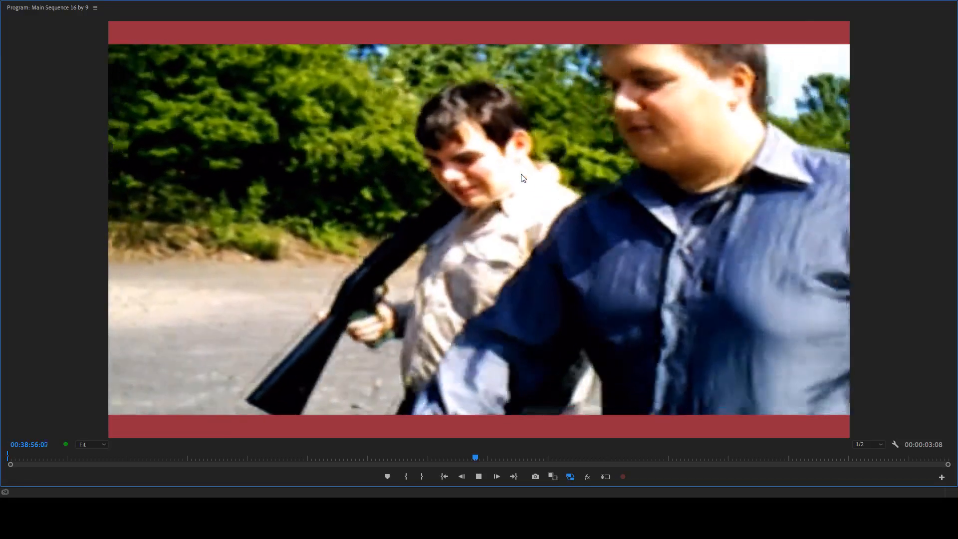
{"action": "key", "text": "l"}
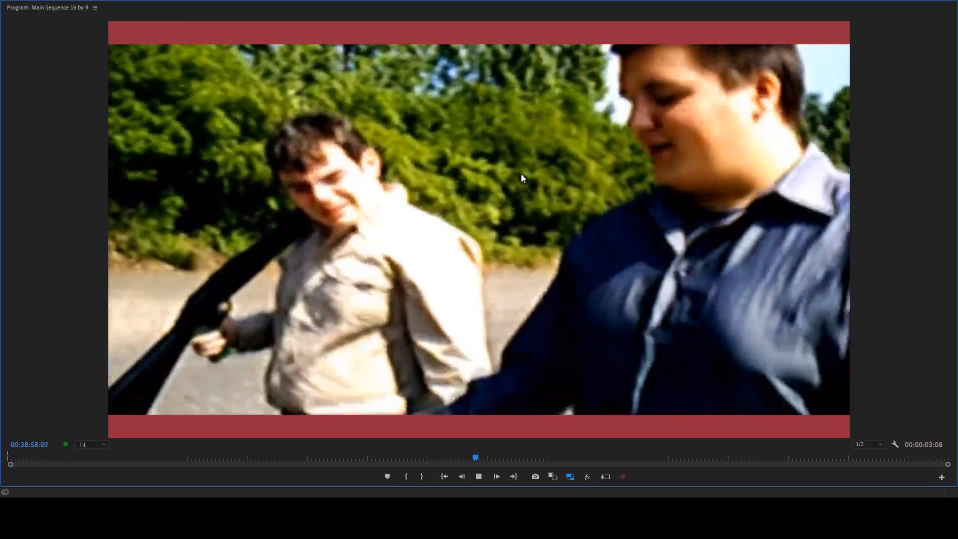
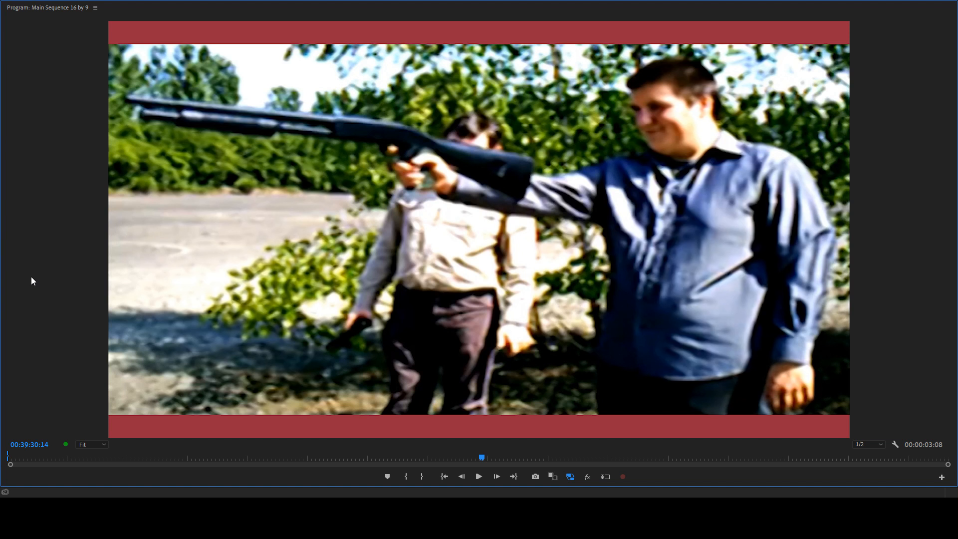
{"action": "key", "text": "grave"}
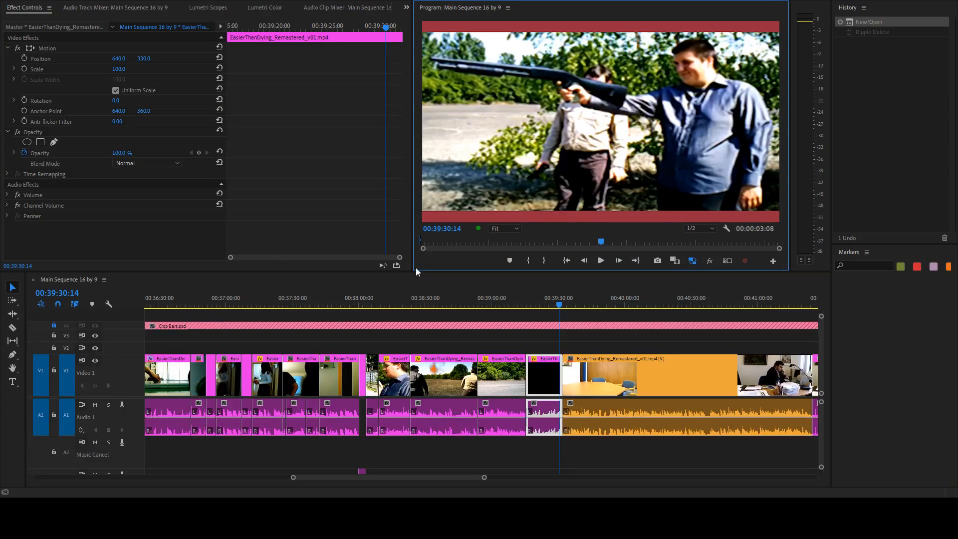
- Scrub back to the wide field shot at 00:38:39:07, deselect the clips, and survey the timeline up to the office scenes
{"action": "left_click_drag", "start_coordinate": [558, 305], "coordinate": [445, 302]}
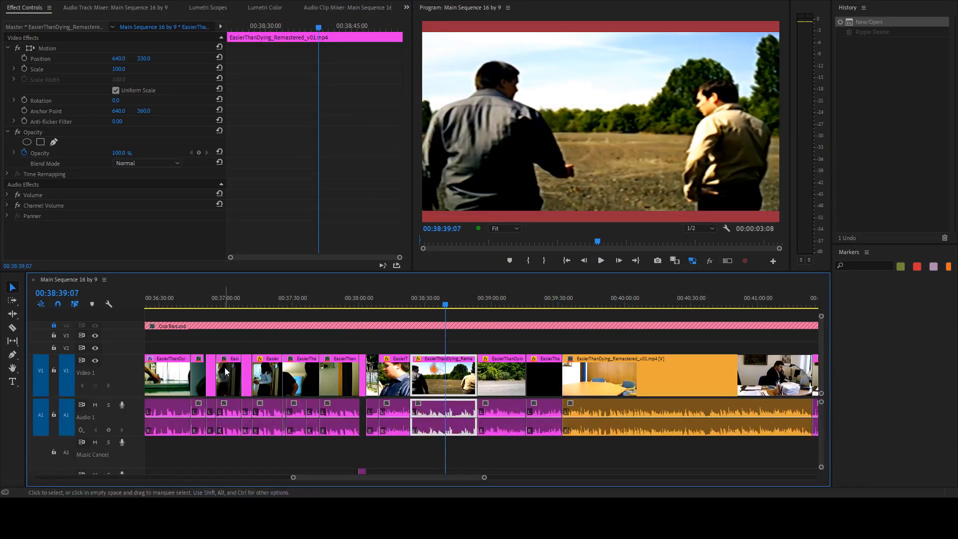
{"action": "scroll", "coordinate": [284, 359], "scroll_direction": "up", "scroll_amount": 2}
{"action": "left_click_drag", "start_coordinate": [643, 456], "coordinate": [289, 334]}
{"action": "left_click", "coordinate": [453, 346]}
{"action": "scroll", "coordinate": [462, 457], "scroll_direction": "down", "scroll_amount": 4}
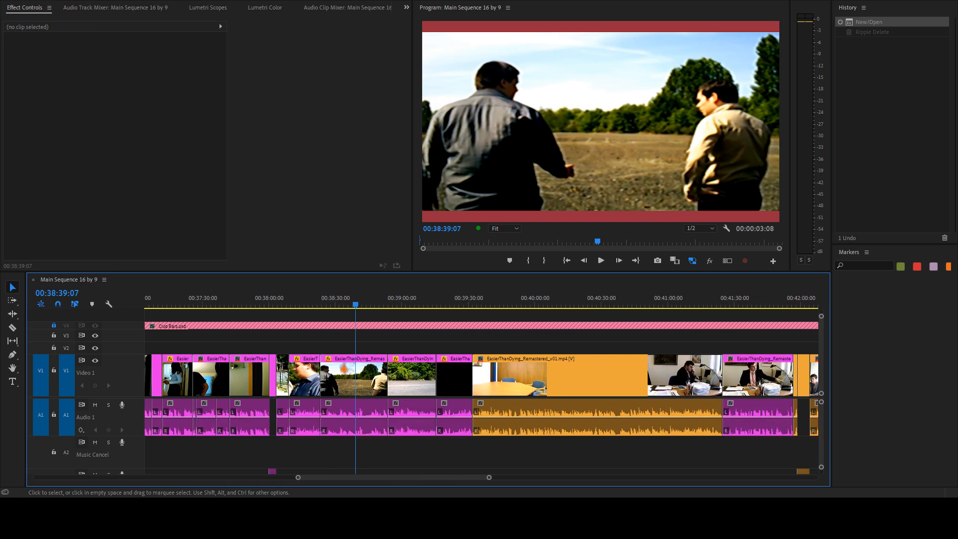
{"action": "left_click_drag", "start_coordinate": [447, 478], "coordinate": [459, 477]}
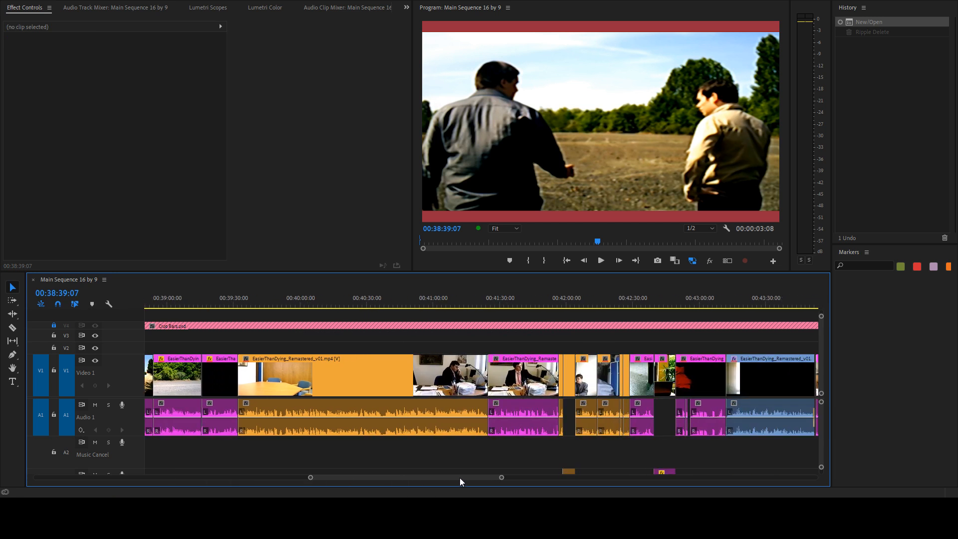
- Check the office phone-call clip between 00:41:32:02 and 00:41:53:18, and change its label color to light green
{"action": "left_click", "coordinate": [536, 370]}
{"action": "left_click_drag", "start_coordinate": [533, 306], "coordinate": [504, 296]}
{"action": "key", "text": "space"}
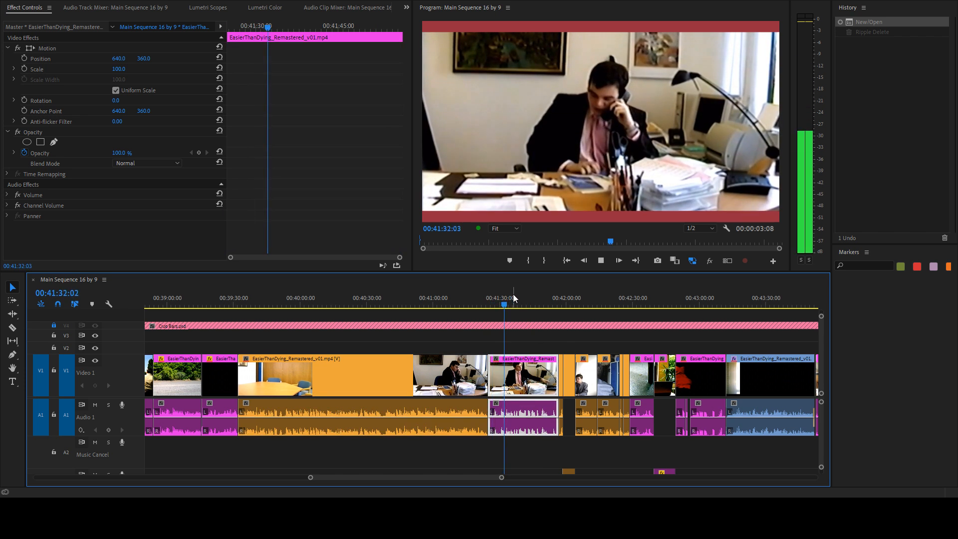
{"action": "left_click", "coordinate": [537, 293]}
{"action": "left_click", "coordinate": [551, 293]}
{"action": "key", "text": "space"}
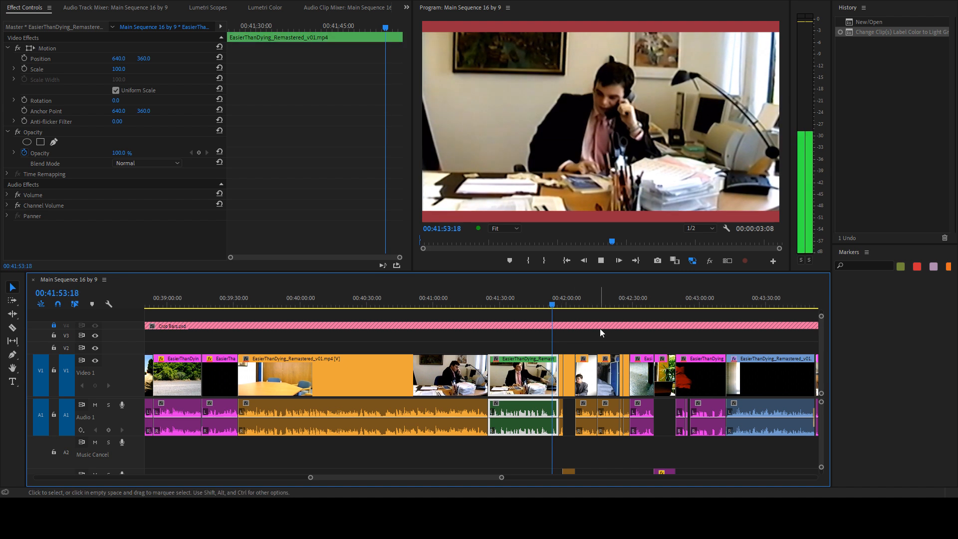
- Scrub through the interview-room shots to 00:42:25:14, and return to 00:42:01:22 with most of the film shown in the timeline
{"action": "left_click", "coordinate": [566, 304]}
{"action": "left_click_drag", "start_coordinate": [567, 304], "coordinate": [623, 302]}
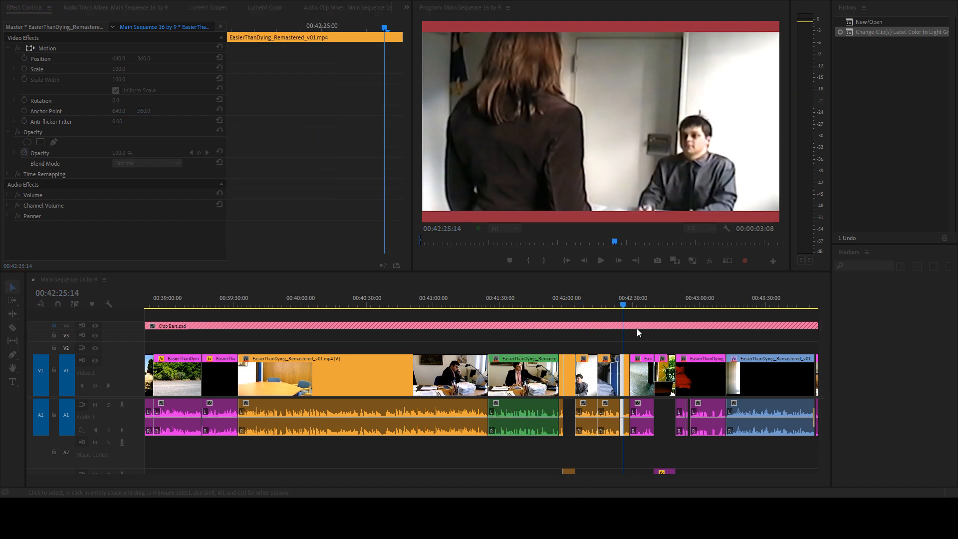
{"action": "scroll", "coordinate": [604, 341], "scroll_direction": "down", "scroll_amount": 5}
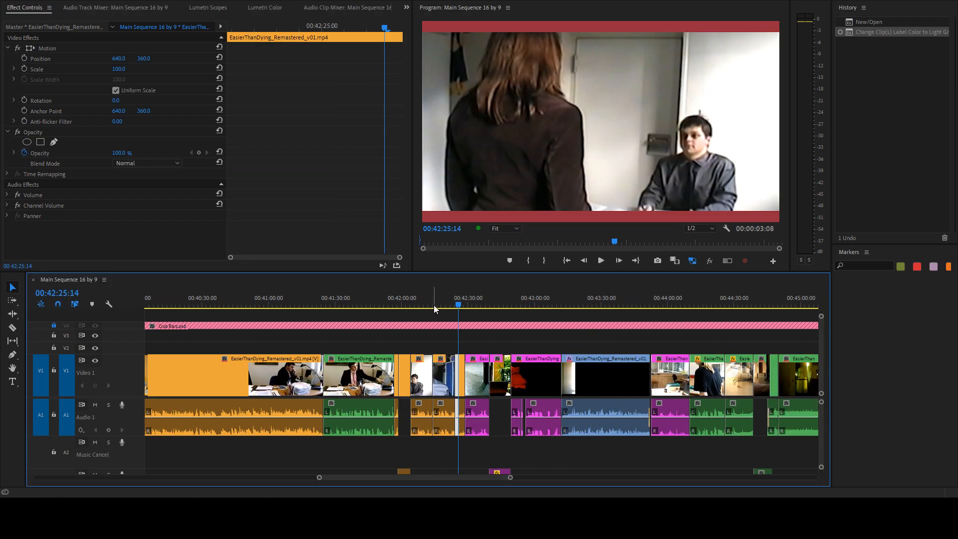
{"action": "scroll", "coordinate": [315, 337], "scroll_direction": "up", "scroll_amount": 4}
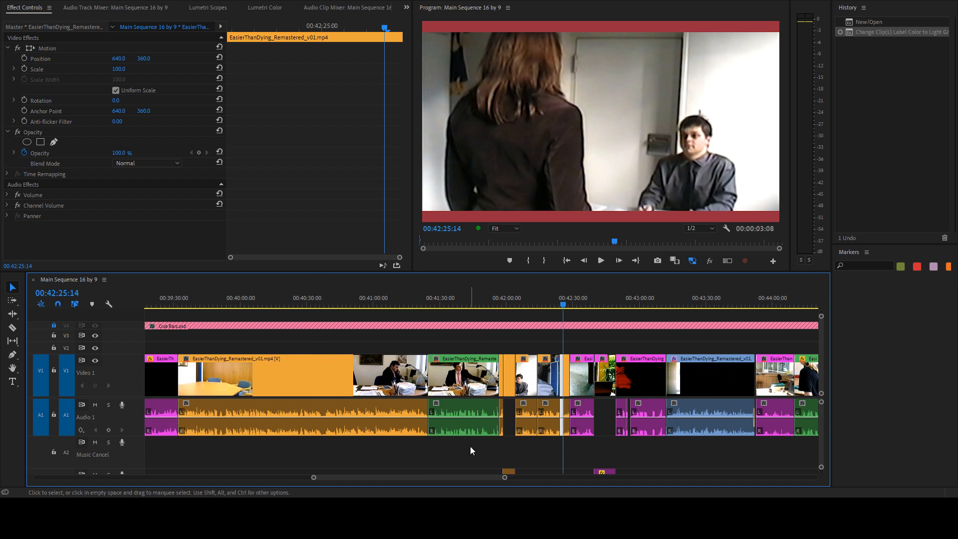
{"action": "mouse_move", "coordinate": [504, 477]}
{"action": "left_mouse_down"}
{"action": "mouse_move", "coordinate": [737, 473]}
{"action": "mouse_move", "coordinate": [512, 481]}
{"action": "left_mouse_up"}
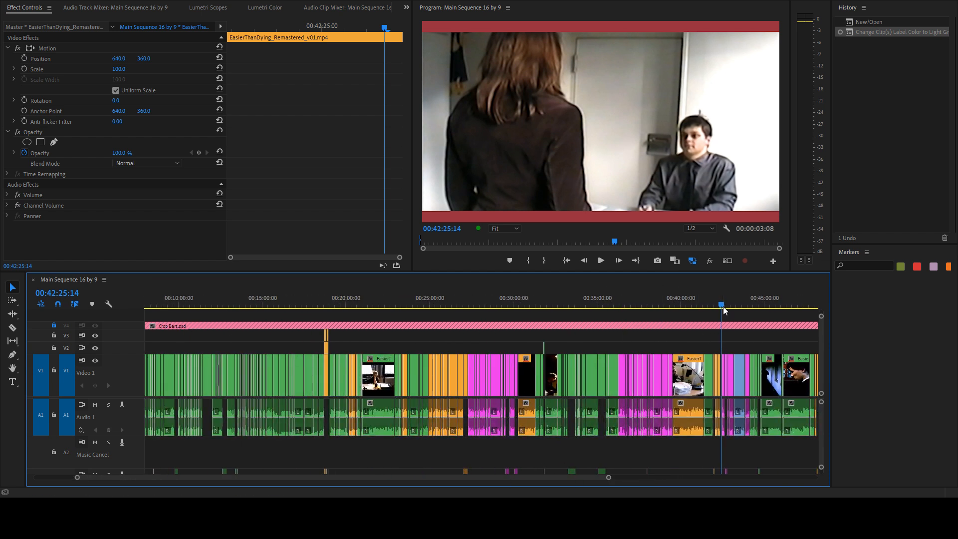
{"action": "left_click_drag", "start_coordinate": [722, 307], "coordinate": [717, 309]}
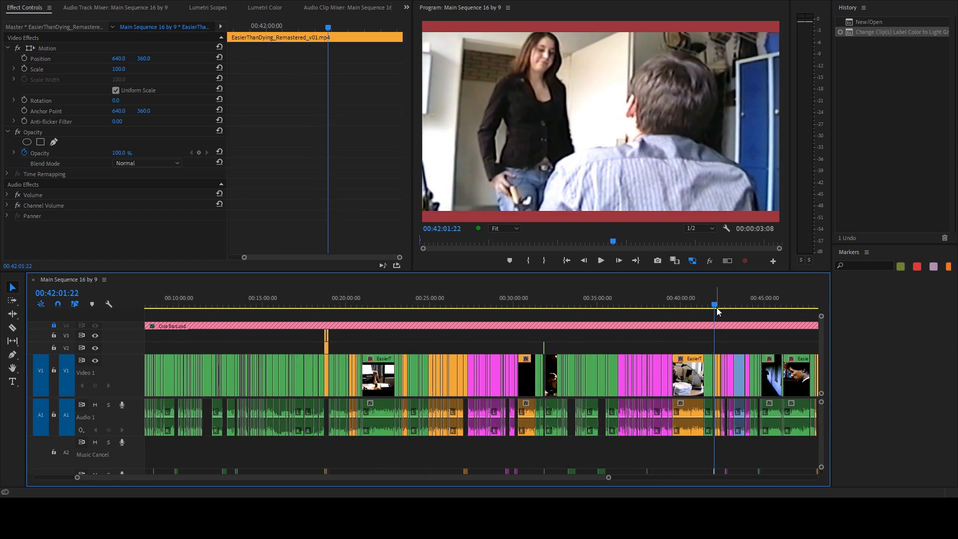
- Check the orange-labeled scenes at 00:25:50:19, 00:30:33:08 and around 00:40:34:06
{"action": "left_click_drag", "start_coordinate": [359, 303], "coordinate": [443, 307]}
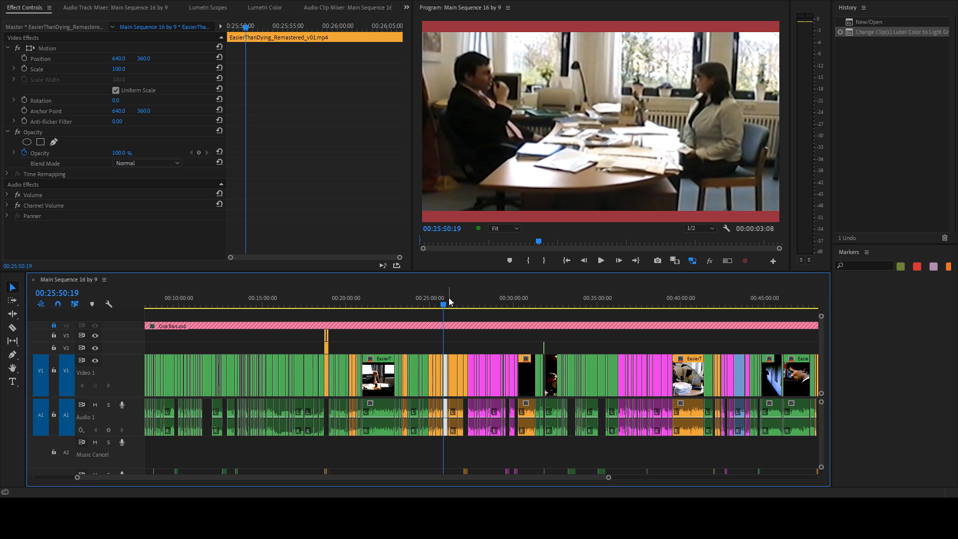
{"action": "left_click", "coordinate": [522, 299]}
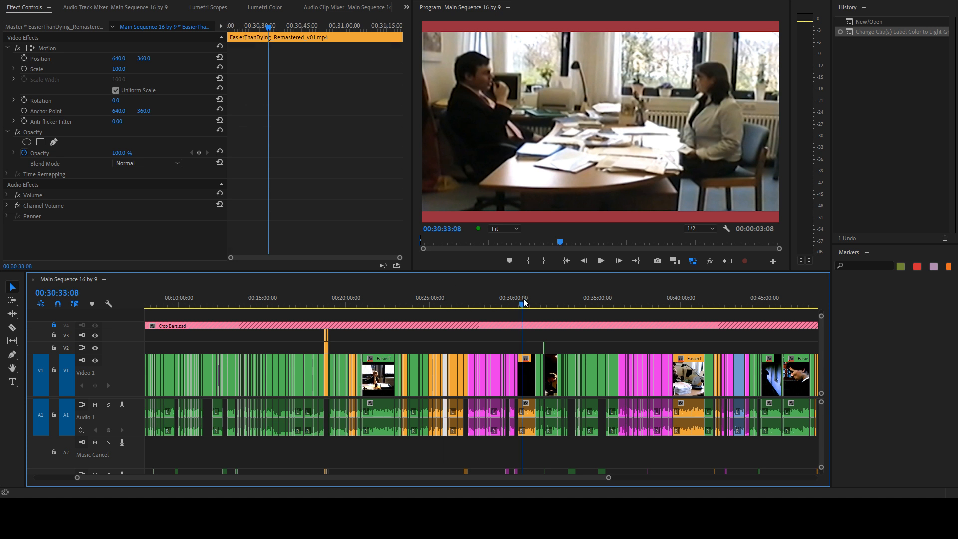
{"action": "left_click", "coordinate": [689, 303]}
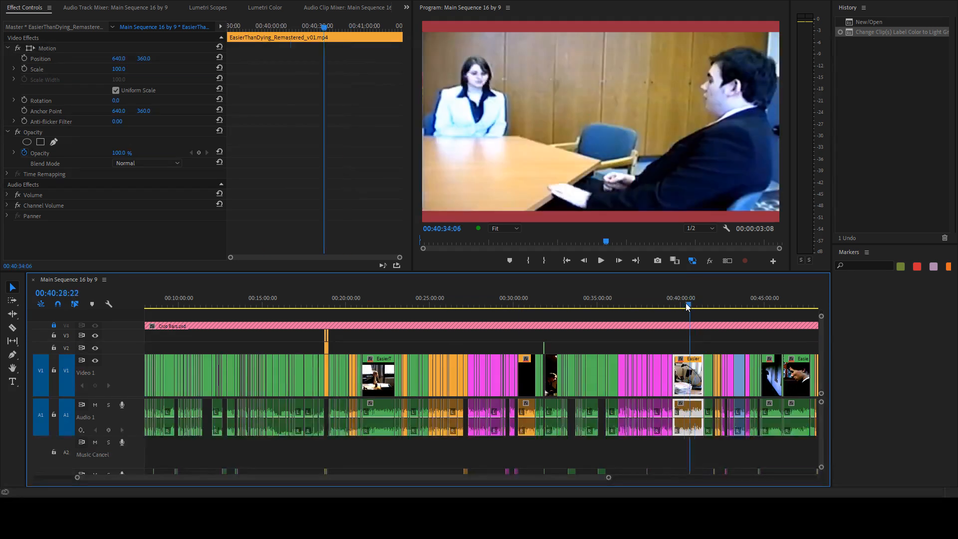
- Compare the office desk scene around 00:25:34:17 with the meeting-room scene around 00:39:49:14, ending on the desk scene with nothing selected
{"action": "left_click", "coordinate": [440, 302]}
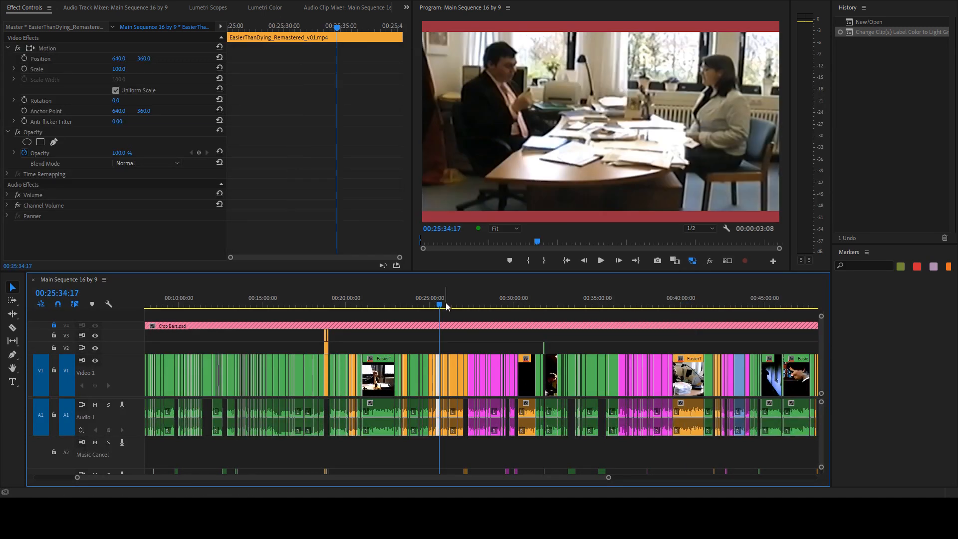
{"action": "left_click", "coordinate": [683, 299]}
{"action": "left_click", "coordinate": [447, 301]}
{"action": "left_click", "coordinate": [683, 300]}
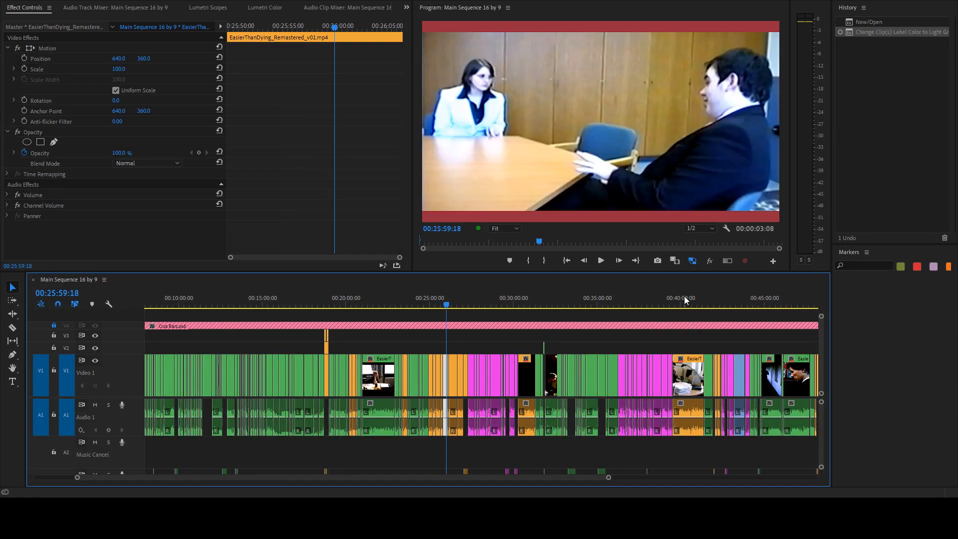
{"action": "left_click", "coordinate": [439, 302]}
{"action": "left_click", "coordinate": [679, 298]}
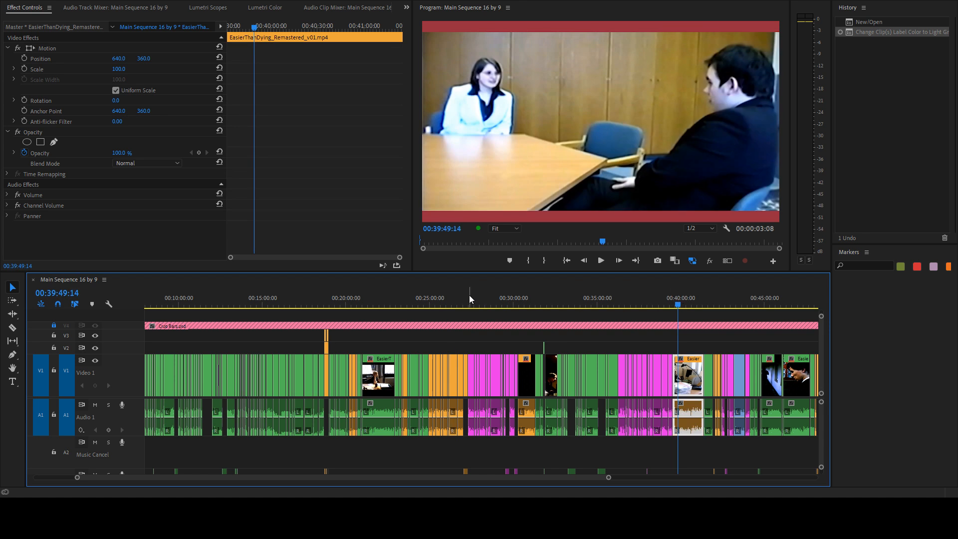
{"action": "left_click", "coordinate": [440, 302]}
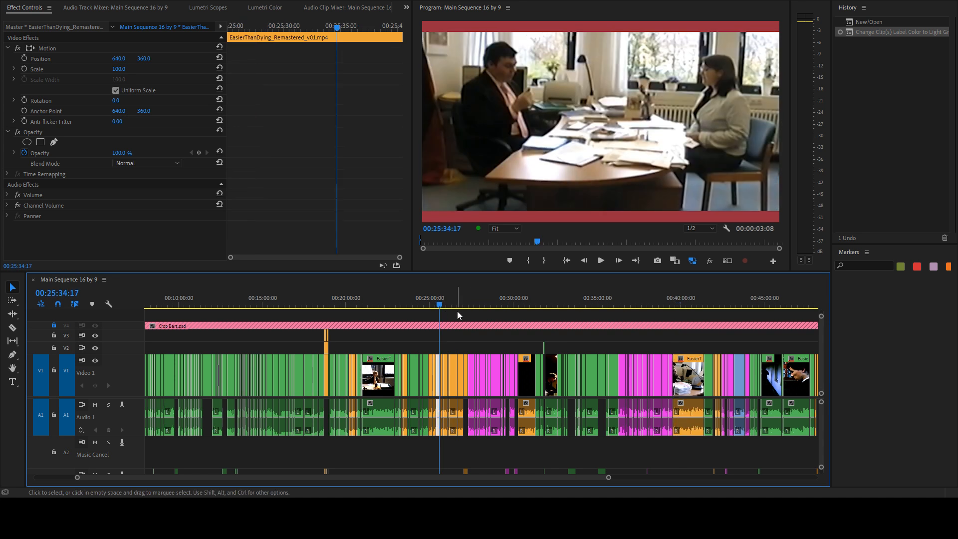
{"action": "left_click", "coordinate": [480, 337]}
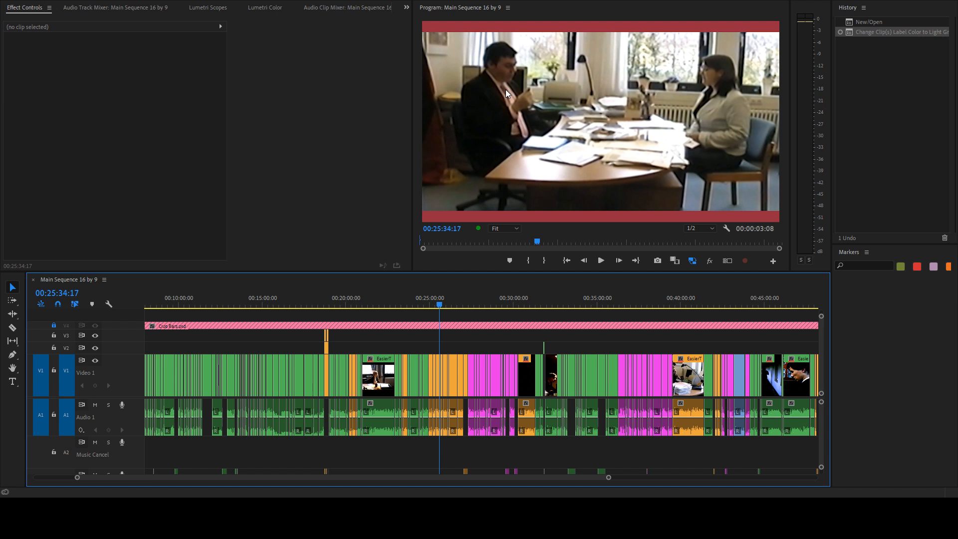
- Scrub through the orange-labeled sections again, from the desk scene to the meeting room at 00:40:07:11 and back to 00:26:42:16
{"action": "left_click_drag", "start_coordinate": [446, 302], "coordinate": [524, 302]}
{"action": "left_click_drag", "start_coordinate": [716, 303], "coordinate": [655, 303]}
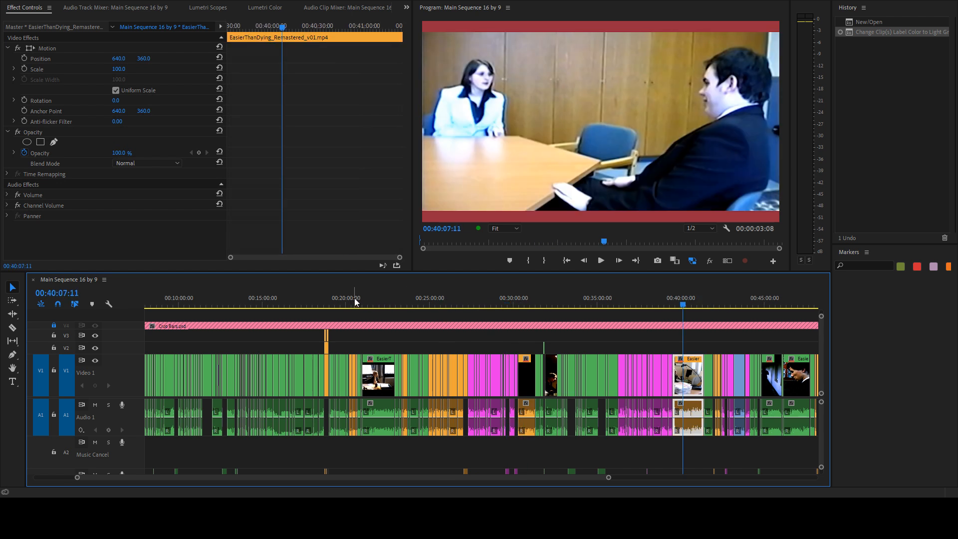
{"action": "left_click_drag", "start_coordinate": [354, 297], "coordinate": [457, 299]}
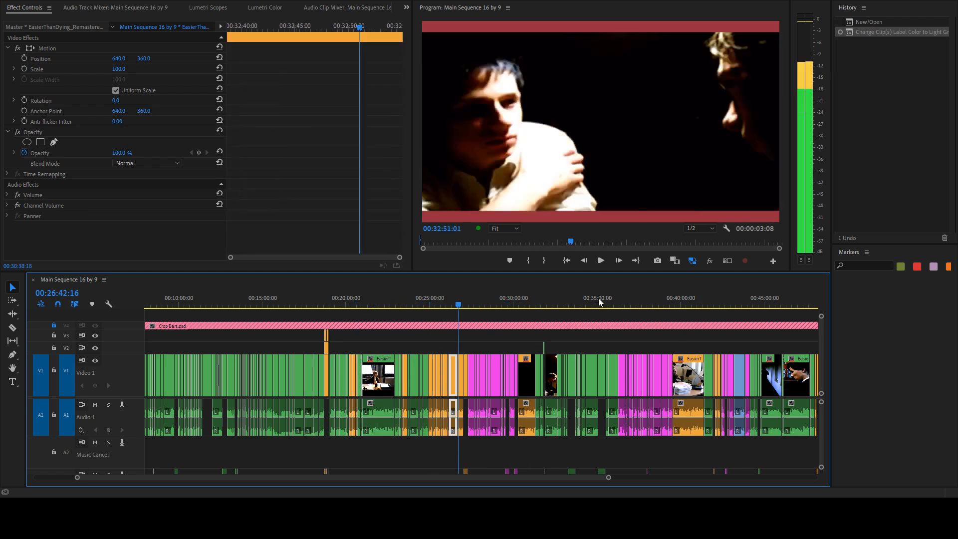
- Scrub on to the interview-room scene, play it around 00:41:57:03, and move to the laptop shot at 00:42:28:21
{"action": "left_click_drag", "start_coordinate": [597, 298], "coordinate": [712, 298]}
{"action": "key", "text": "space"}
{"action": "left_click", "coordinate": [684, 341]}
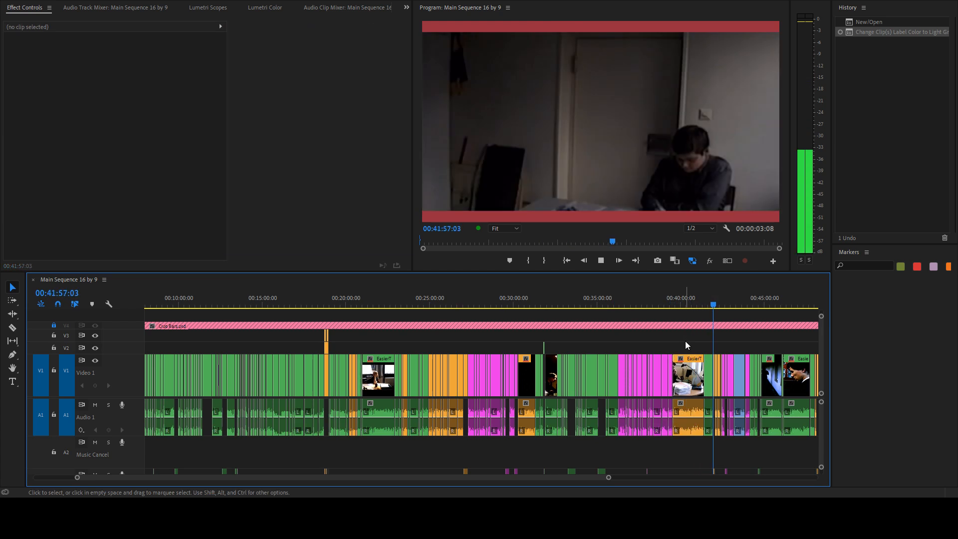
{"action": "key", "text": "space"}
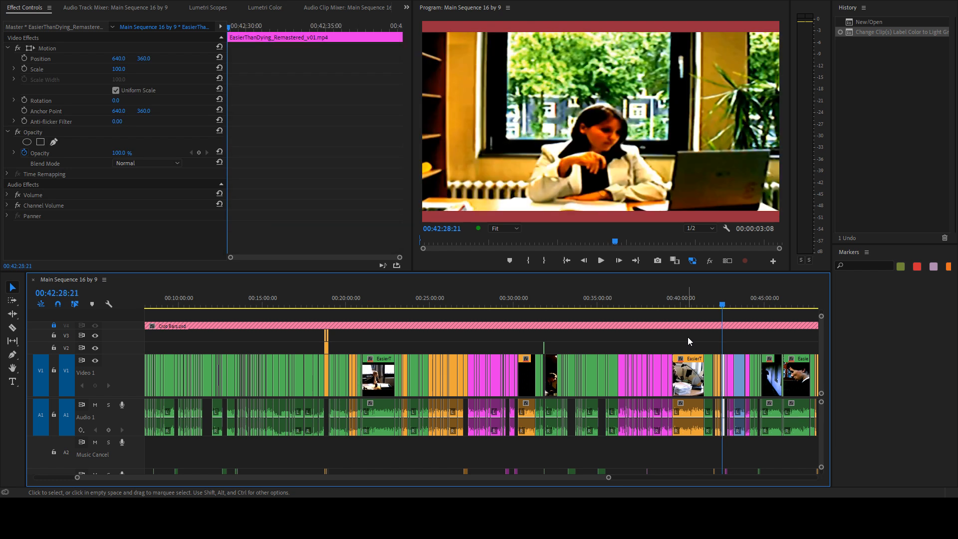
- Play the laptop scene in the maximized Program monitor from 00:42:28:21 to the couch shot at 00:42:50:03
{"action": "key", "text": "grave"}
{"action": "key", "text": "space"}
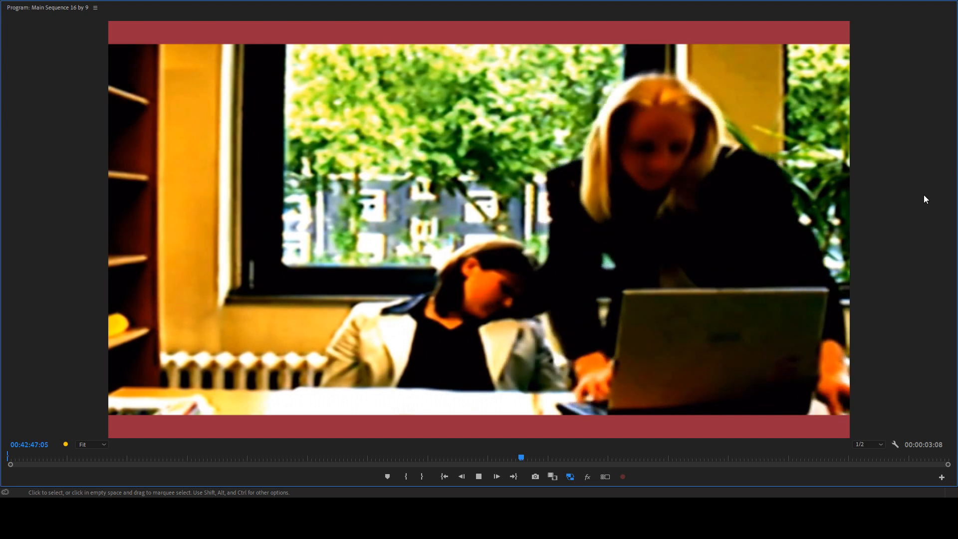
{"action": "key", "text": "space"}
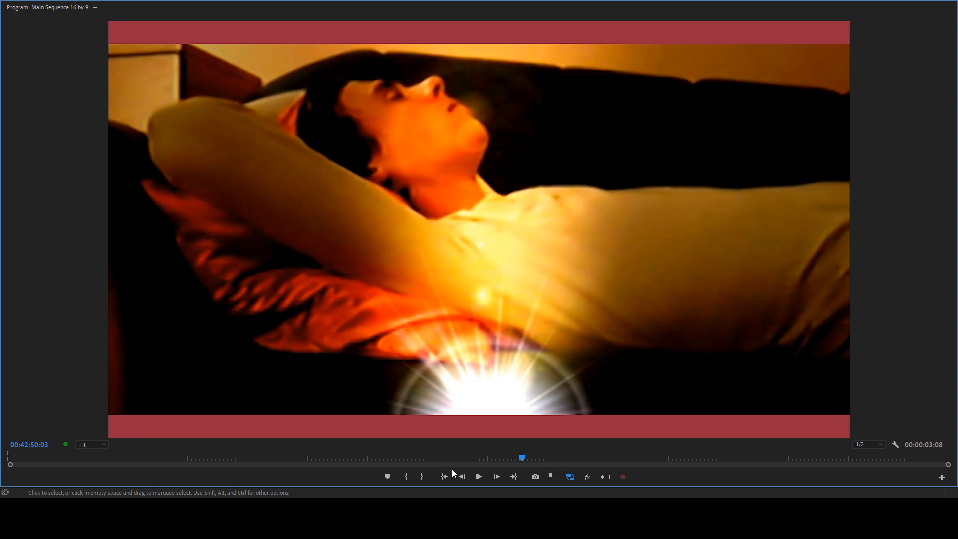
- Scrub between the laptop shot at 00:42:42:11 and the couch effect at 00:42:54:22, and go to the couch clip's start at 00:42:49:11
{"action": "left_click_drag", "start_coordinate": [516, 458], "coordinate": [520, 457]}
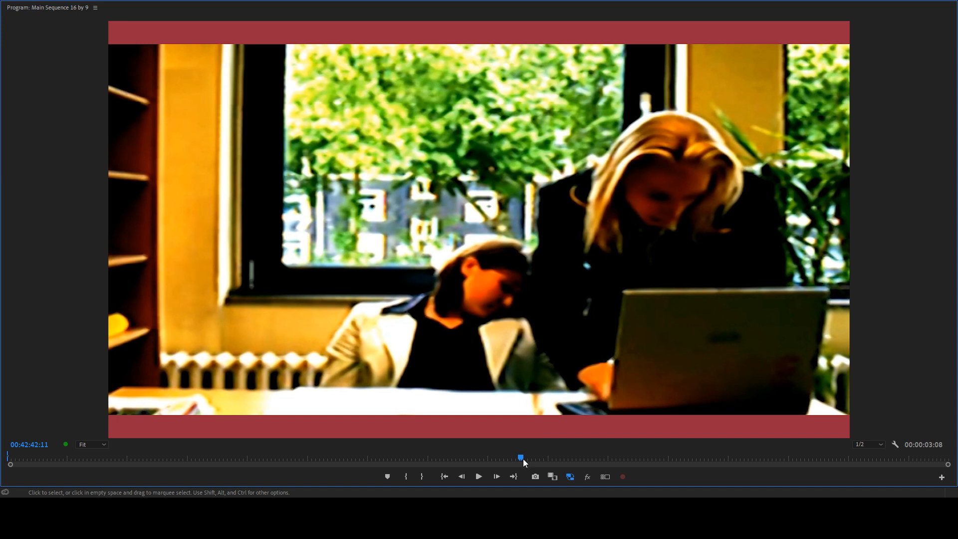
{"action": "left_click_drag", "start_coordinate": [523, 459], "coordinate": [524, 420]}
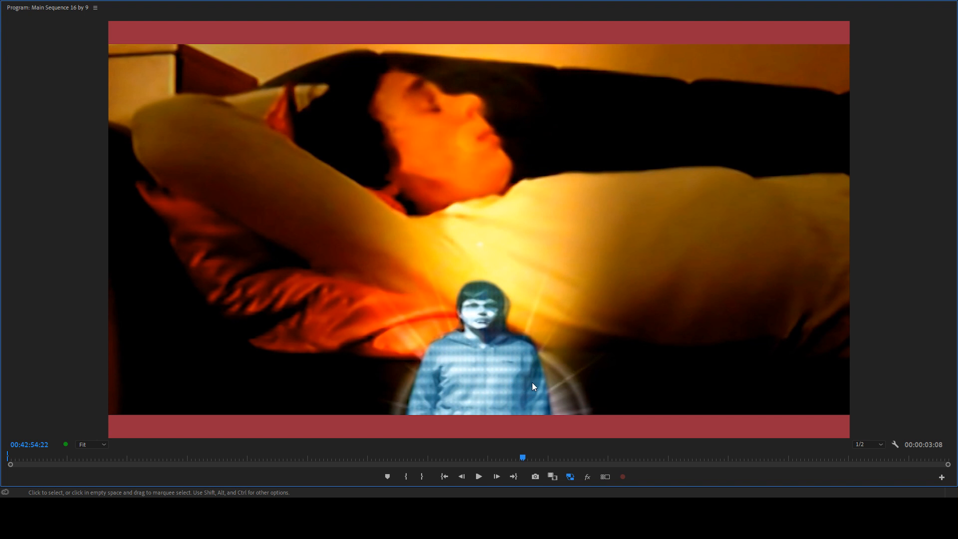
{"action": "key", "text": "grave"}
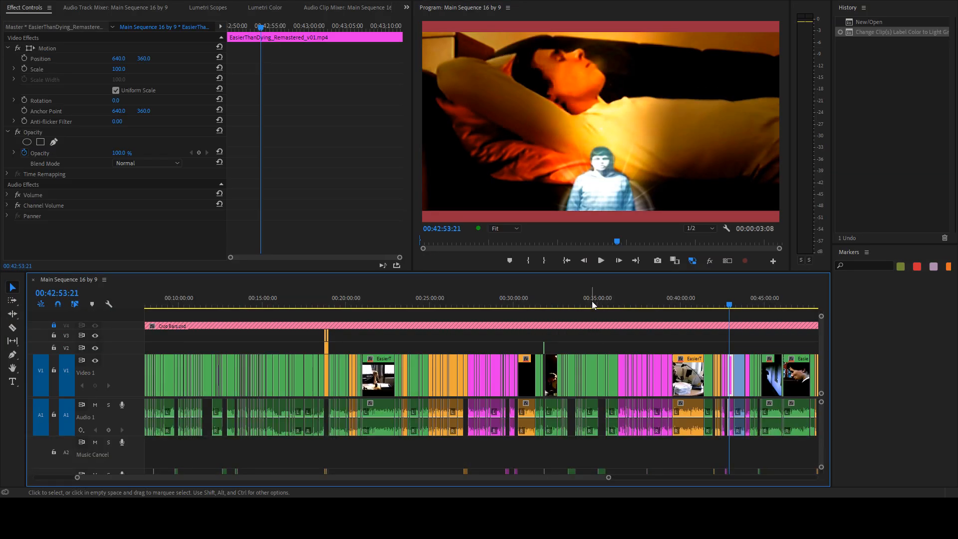
{"action": "key", "text": "Up"}
{"action": "key", "text": "Down"}
{"action": "key", "text": "Up"}
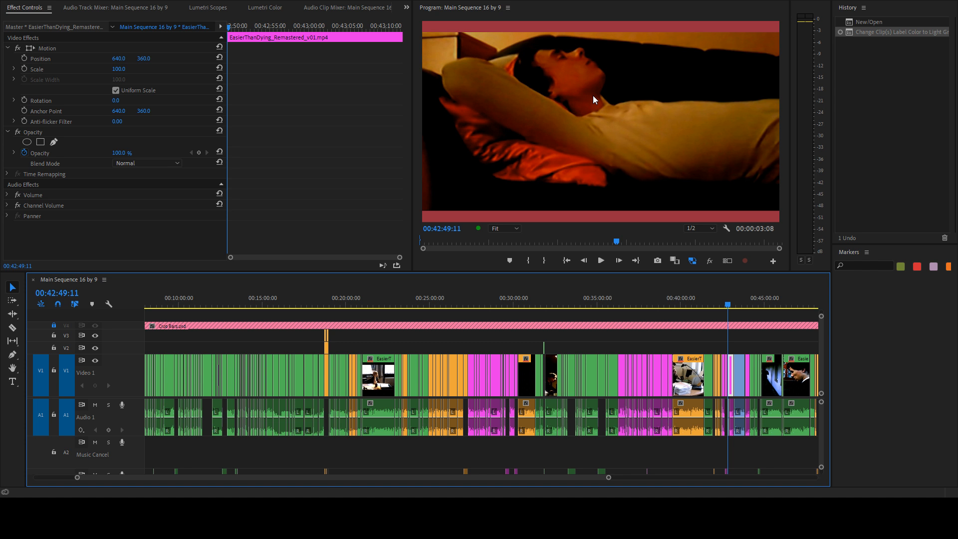
- Select the long orange meeting-room clip, and move the playhead to the shot at 00:42:27:15
{"action": "scroll", "coordinate": [718, 409], "scroll_direction": "up", "scroll_amount": 4}
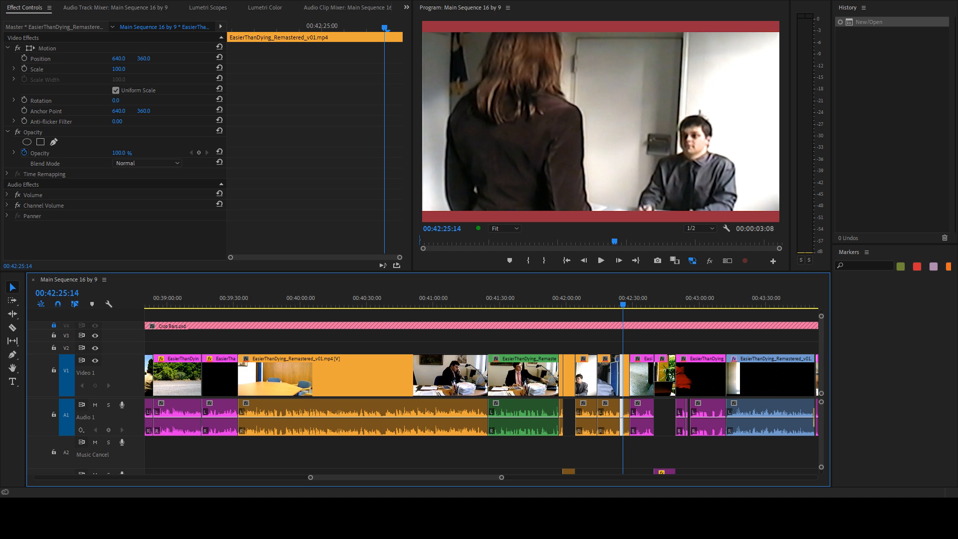
{"action": "left_click", "coordinate": [651, 345]}
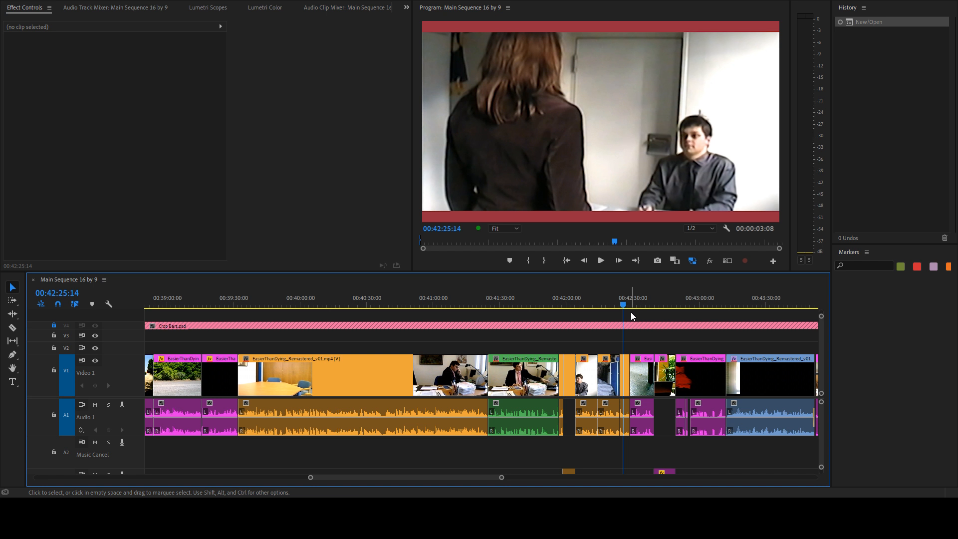
{"action": "left_click", "coordinate": [389, 363]}
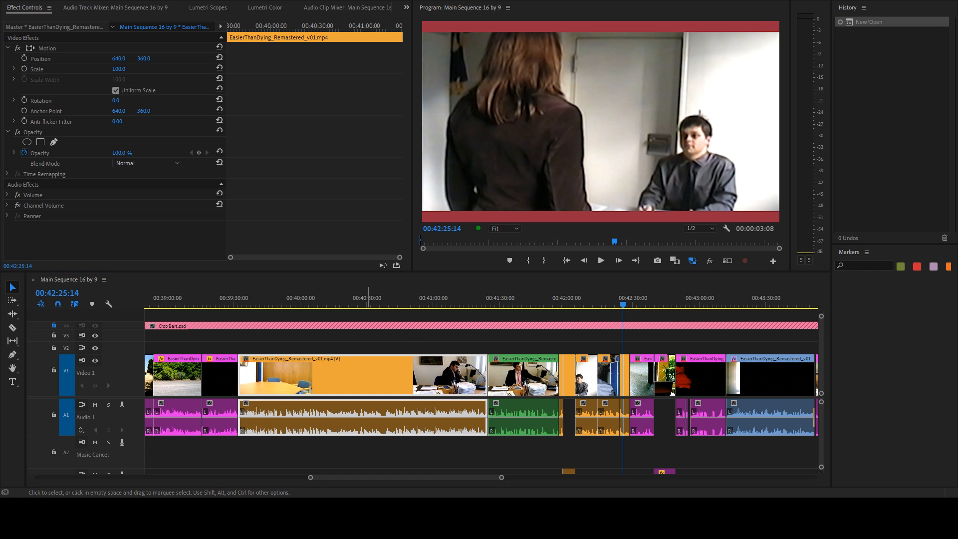
{"action": "left_click_drag", "start_coordinate": [536, 303], "coordinate": [627, 298]}
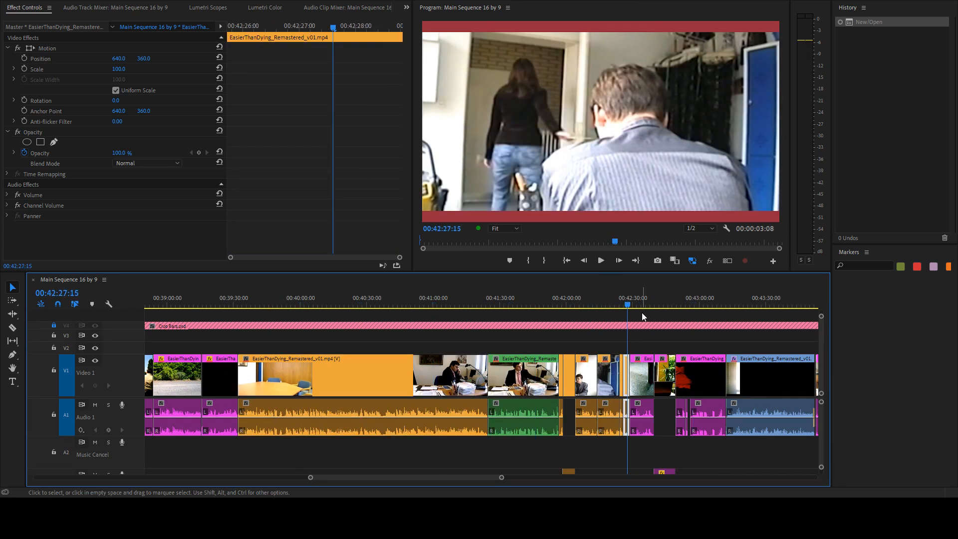
- Step between edit points to compare the laptop clip's start at 00:42:28:21 with the couch clip's start at 00:42:49:11
{"action": "key", "text": "Down"}
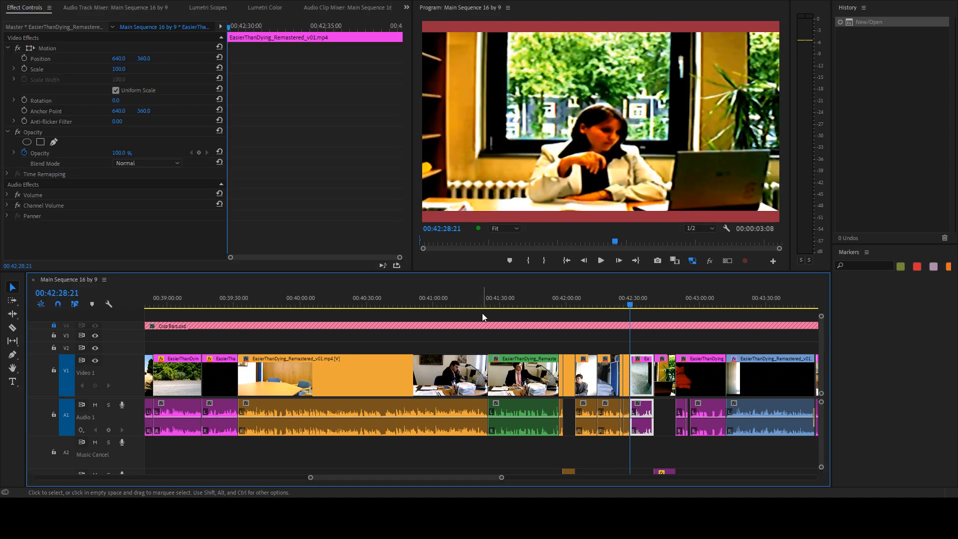
{"action": "key", "text": "Down"}
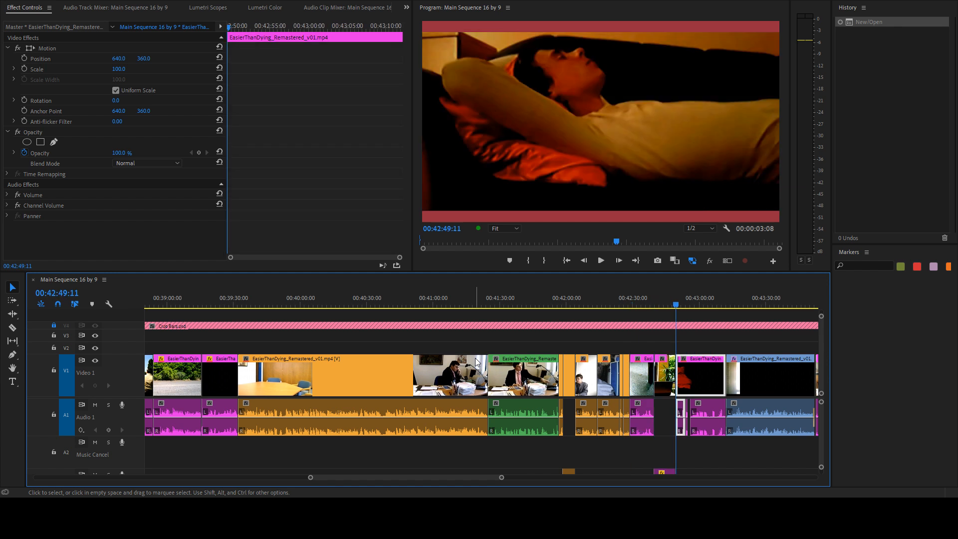
{"action": "key", "text": "Up"}
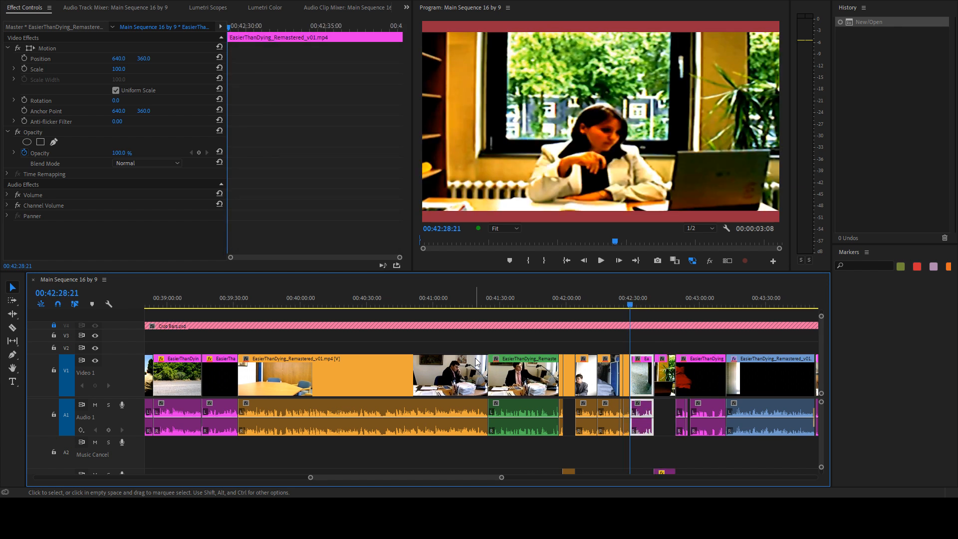
{"action": "key", "text": "Down"}
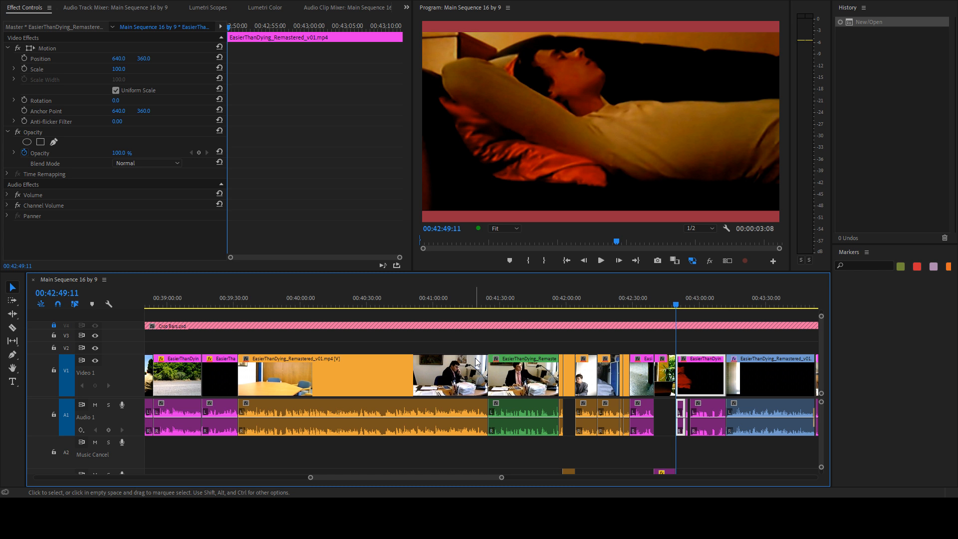
- Play the couch effect in the maximized Program monitor through to the glass-door shot around 00:43:15:15, and restore the panel layout
{"action": "key", "text": "space"}
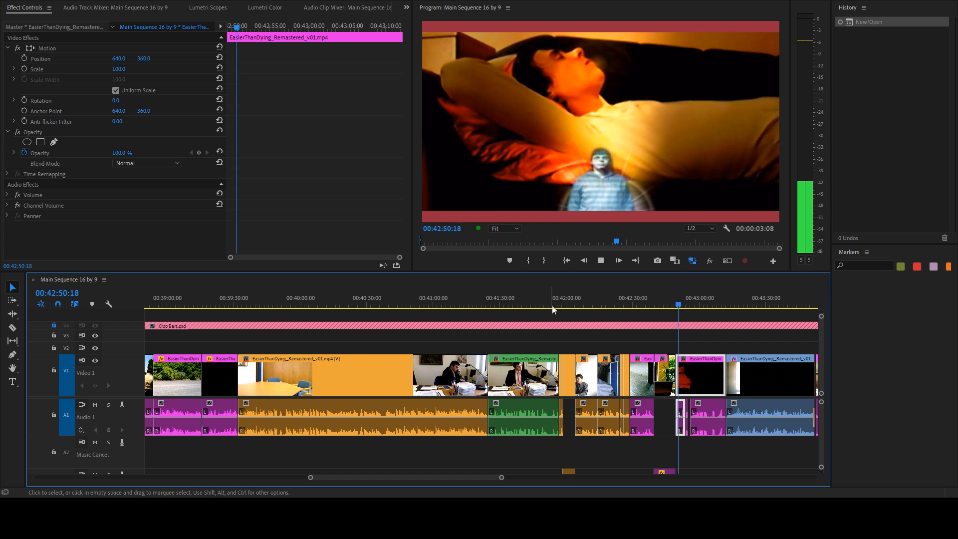
{"action": "key", "text": "grave"}
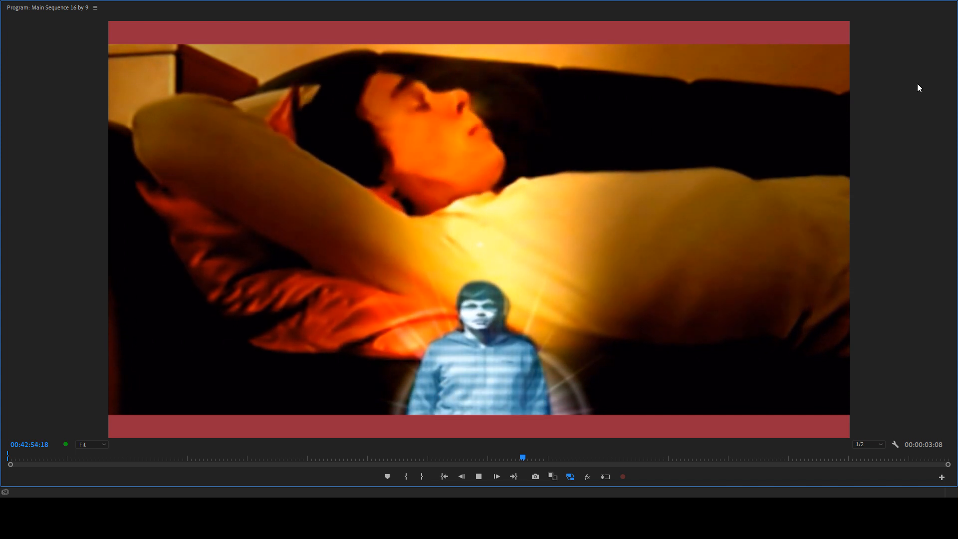
{"action": "key", "text": "space"}
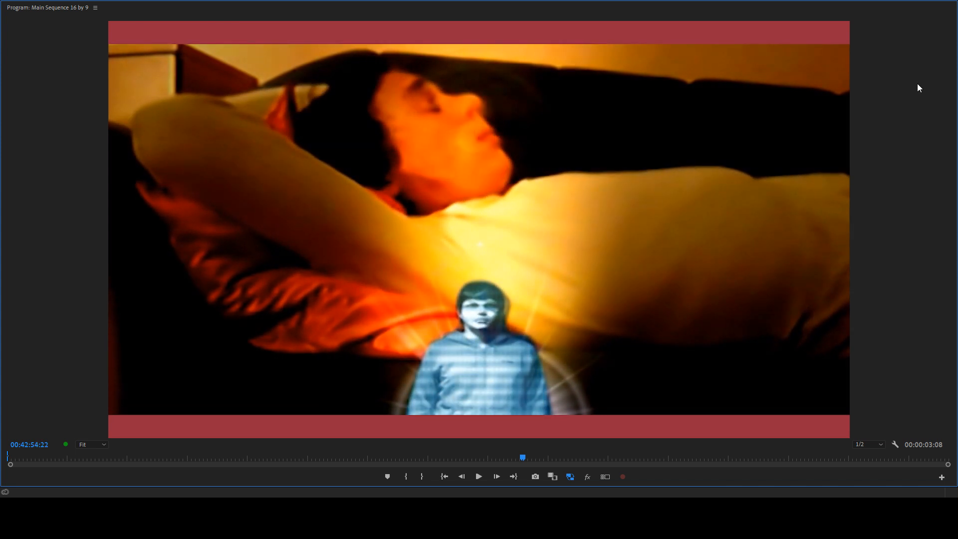
{"action": "key", "text": "space"}
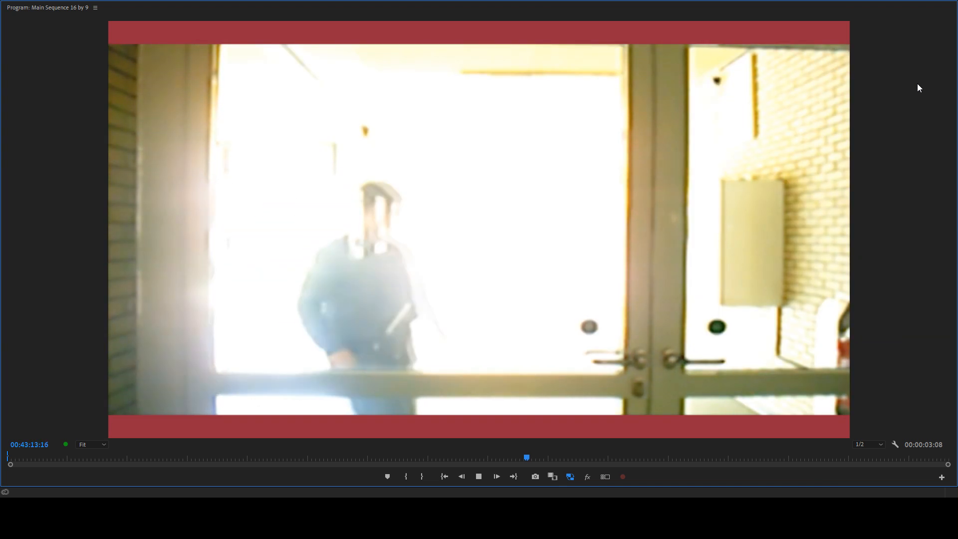
{"action": "key", "text": "grave"}
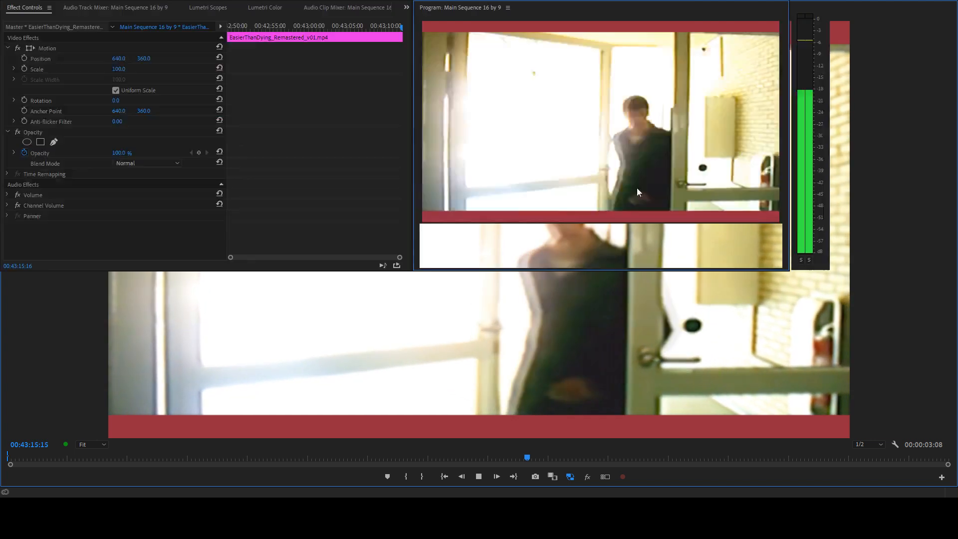
- Scrub through the blue-labeled clip from 00:43:27:11 to the seated man's shot at 00:43:52:17, and bring the following green clips into view
{"action": "left_click", "coordinate": [491, 305]}
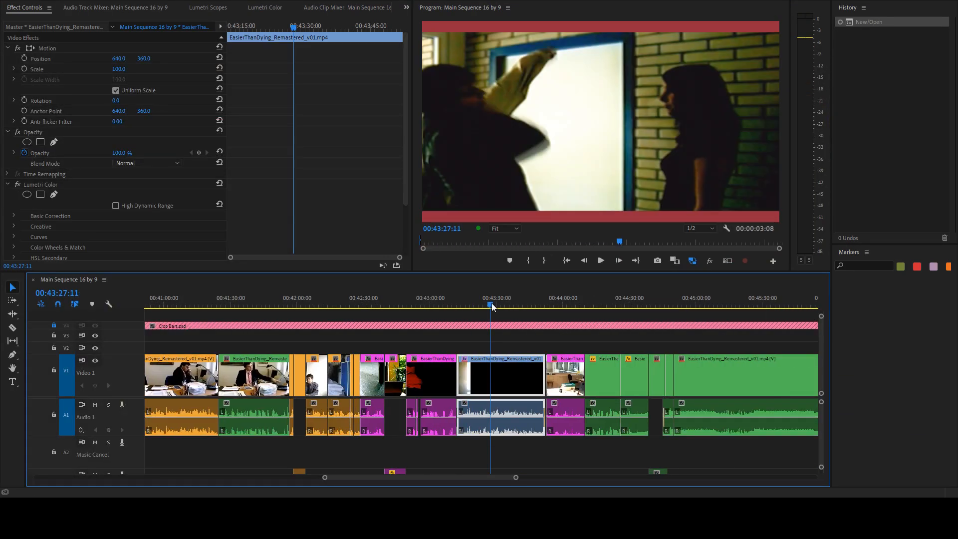
{"action": "left_click_drag", "start_coordinate": [490, 303], "coordinate": [555, 302]}
{"action": "left_click_drag", "start_coordinate": [593, 334], "coordinate": [601, 339]}
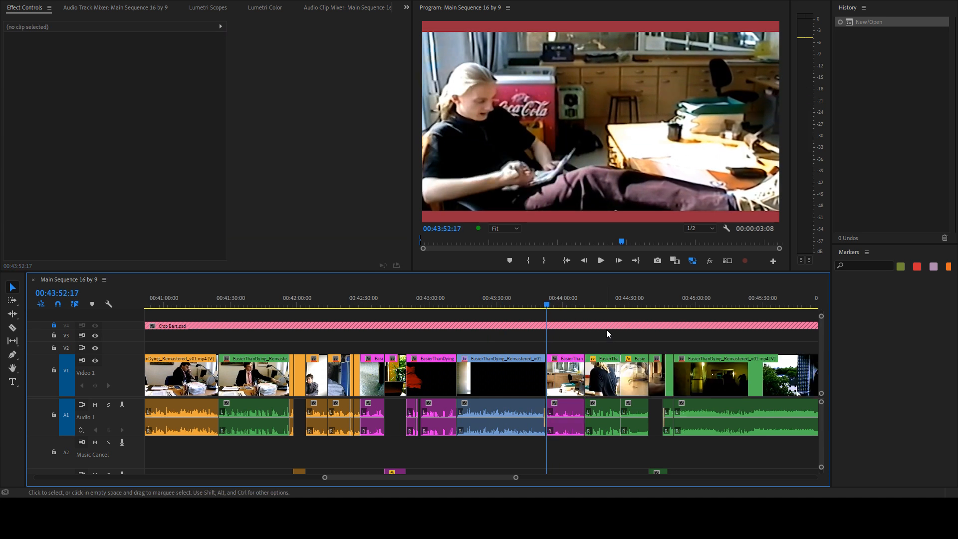
{"action": "scroll", "coordinate": [597, 335], "scroll_direction": "down", "scroll_amount": 5}
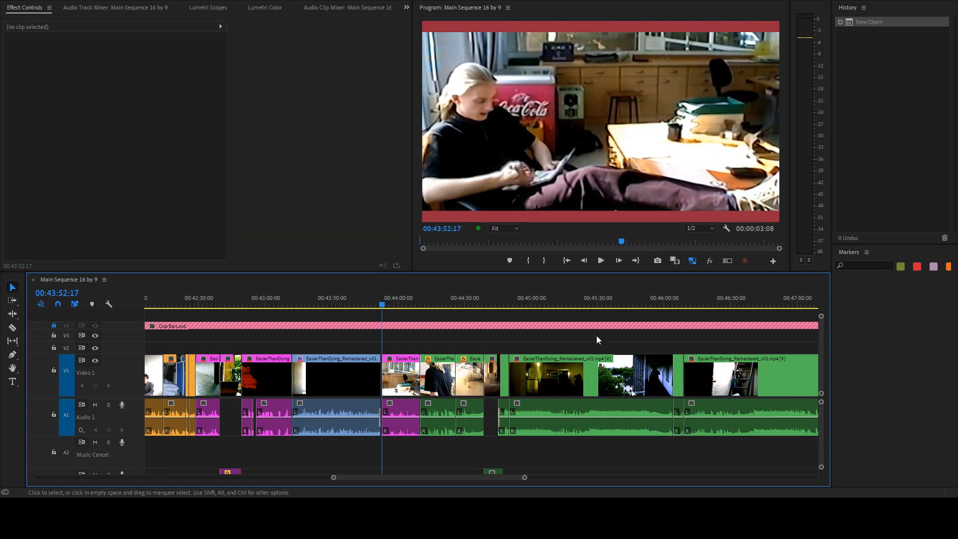
- Play the ponytailed man's scene in the maximized Program monitor, pausing around 00:44:14:14 and resuming playback
{"action": "key", "text": "grave"}
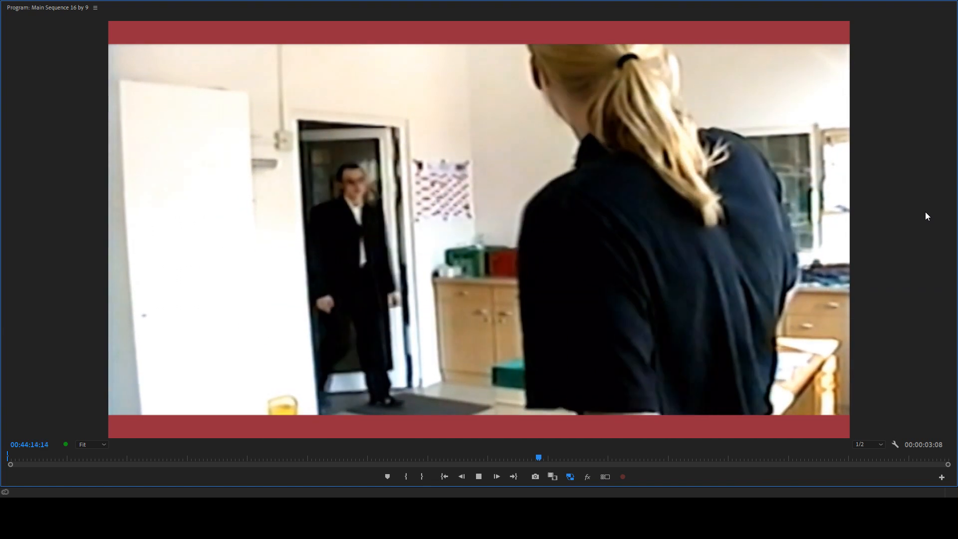
{"action": "key", "text": "space"}
{"action": "key", "text": "space"}
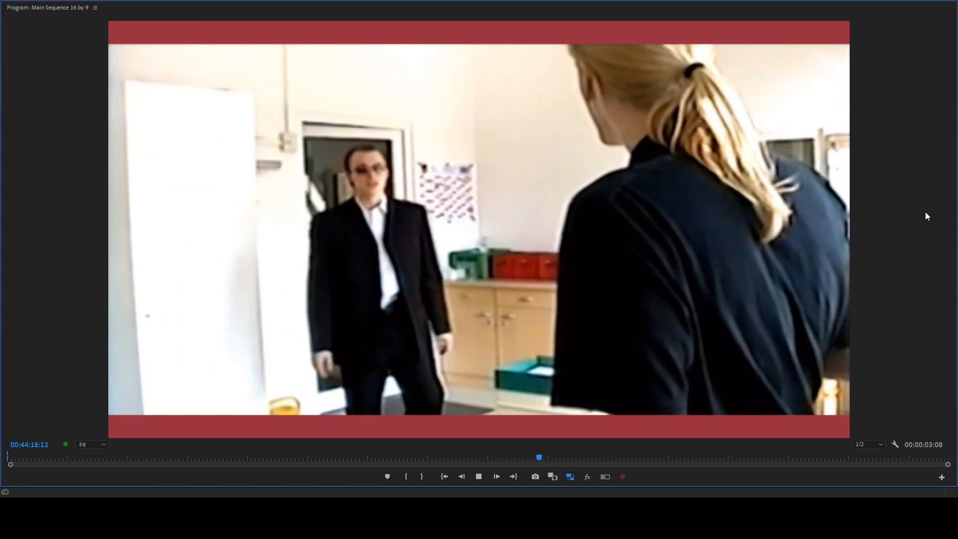
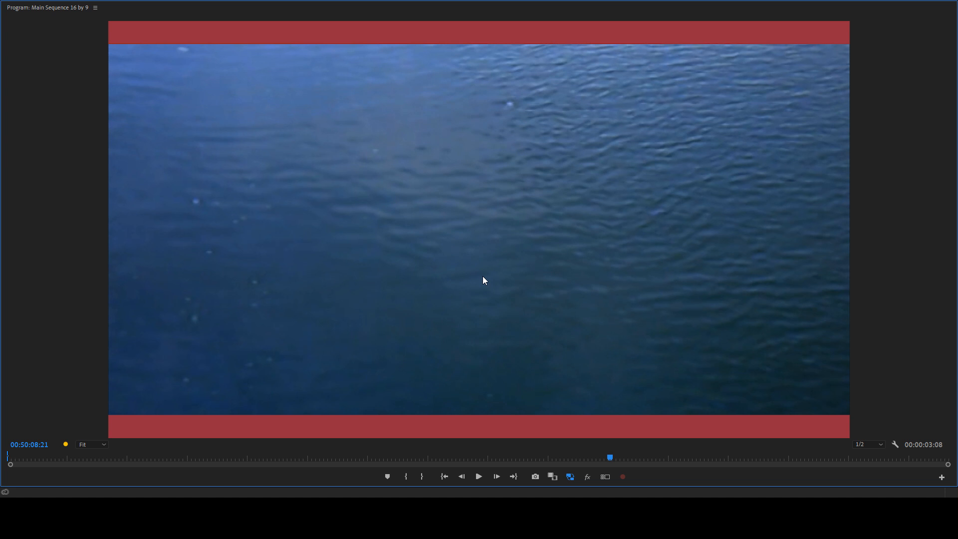
- Play from the water shot at 00:50:08:21 and shuttle back and forth through the bridge scene between 00:50:19:04 and 00:50:25:17
{"action": "key", "text": "space"}
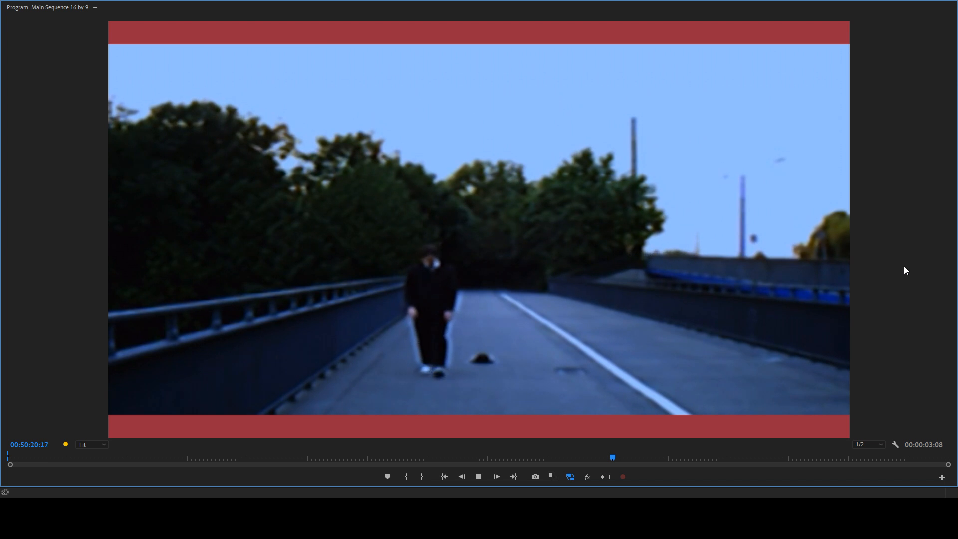
{"action": "key", "text": "k"}
{"action": "key", "text": "l"}
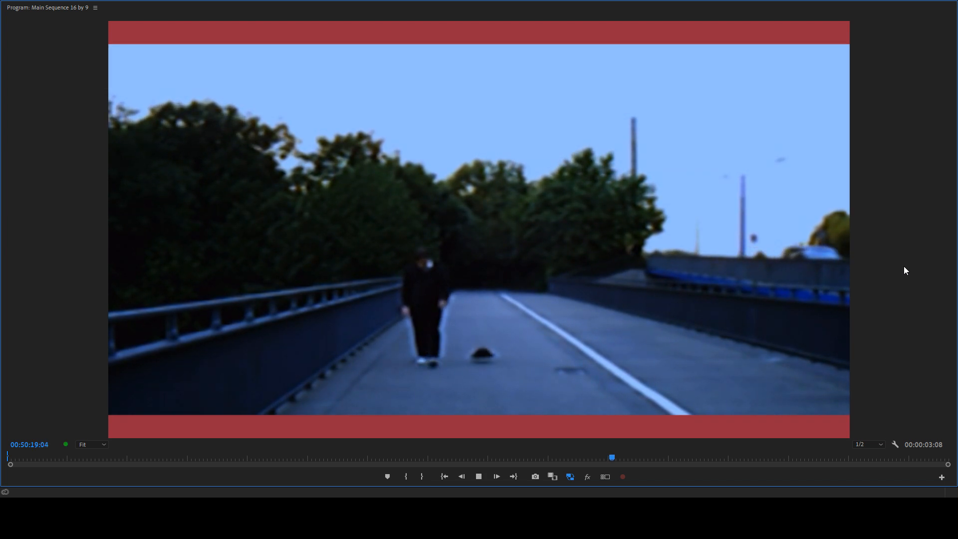
{"action": "key", "text": "l"}
{"action": "key", "text": "l"}
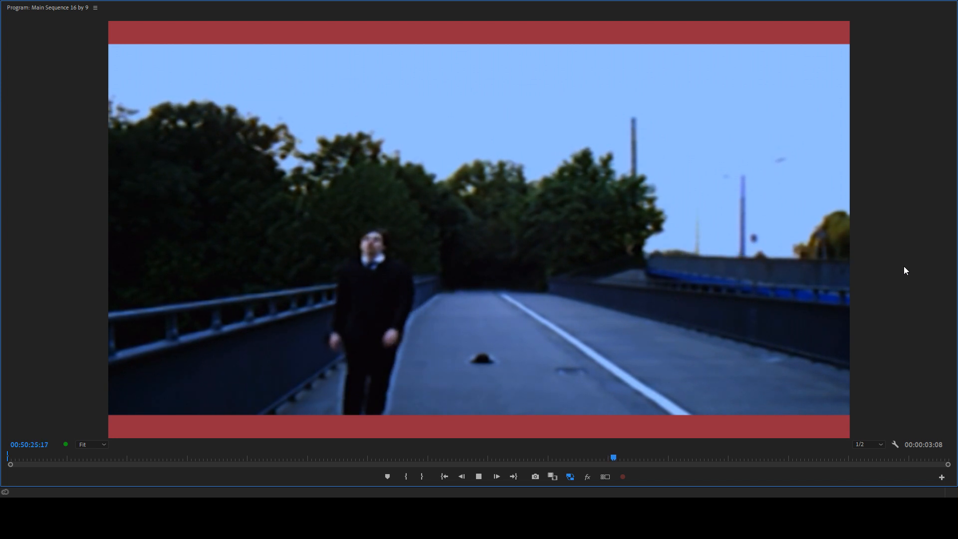
{"action": "key", "text": "j"}
{"action": "key", "text": "j"}
{"action": "key", "text": "j"}
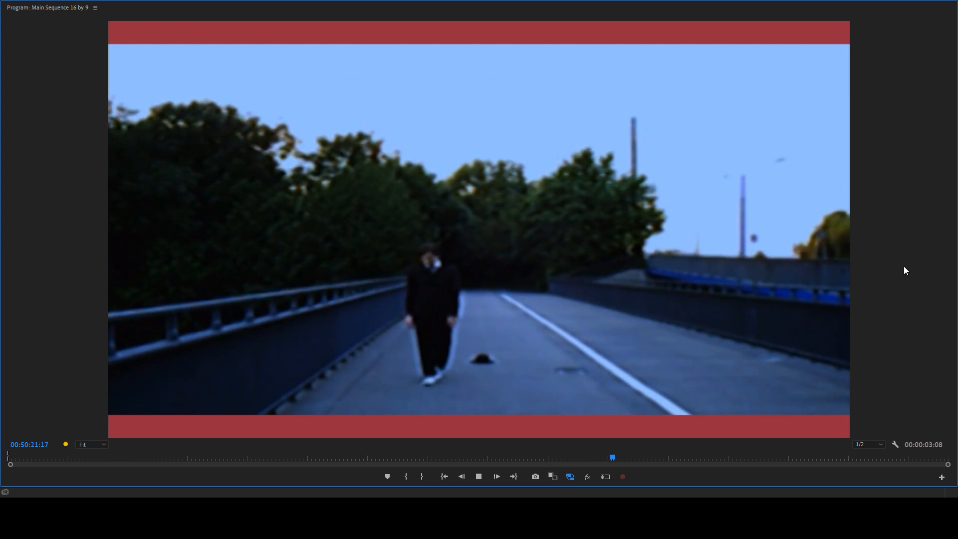
{"action": "key", "text": "k"}
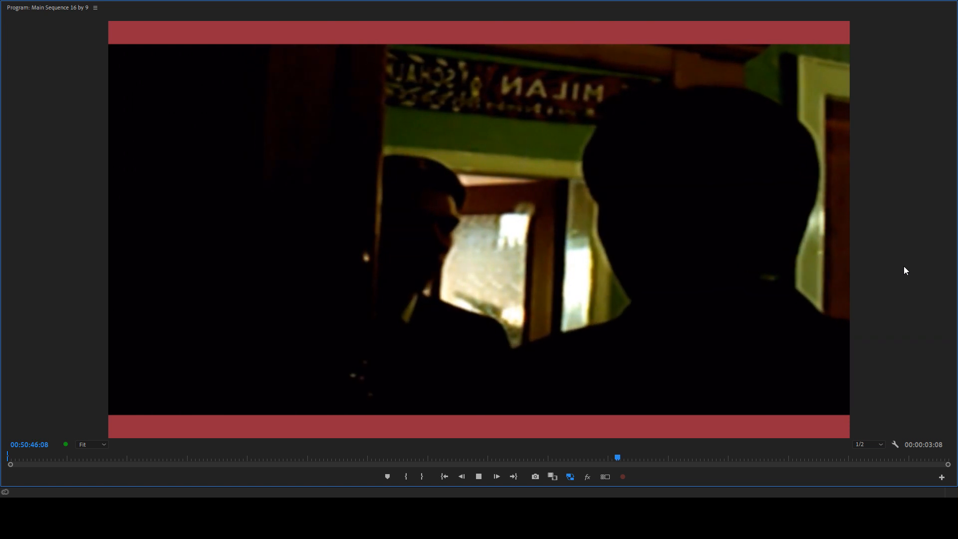
- Rewind the dark hallway shot to 00:50:41:20 and replay it in sections up to 00:50:53:10
{"action": "key", "text": "space"}
{"action": "key", "text": "j"}
{"action": "key", "text": "j"}
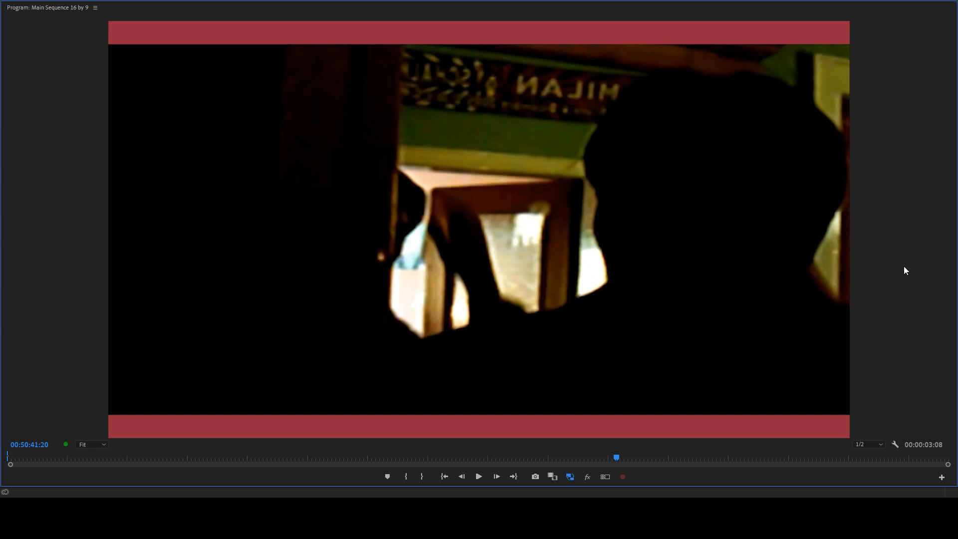
{"action": "key", "text": "space"}
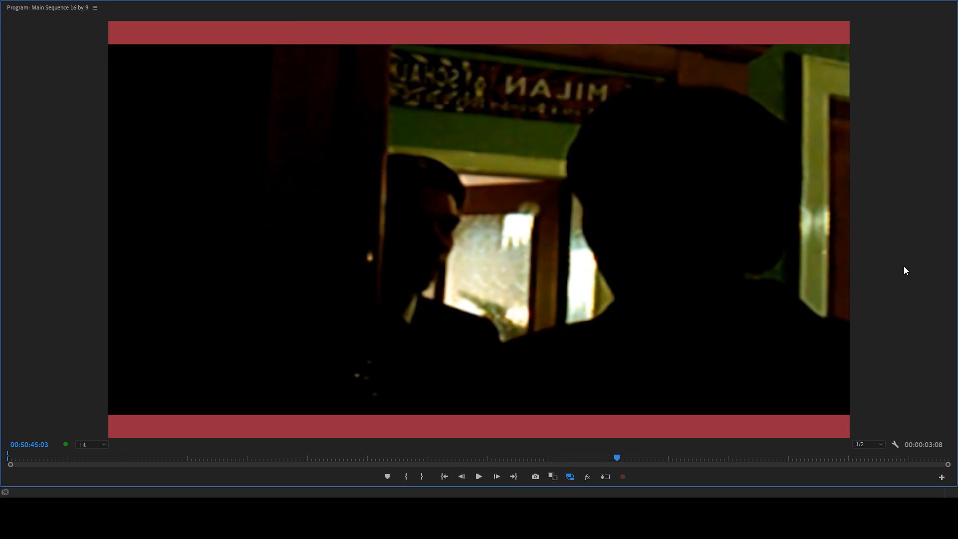
{"action": "key", "text": "space"}
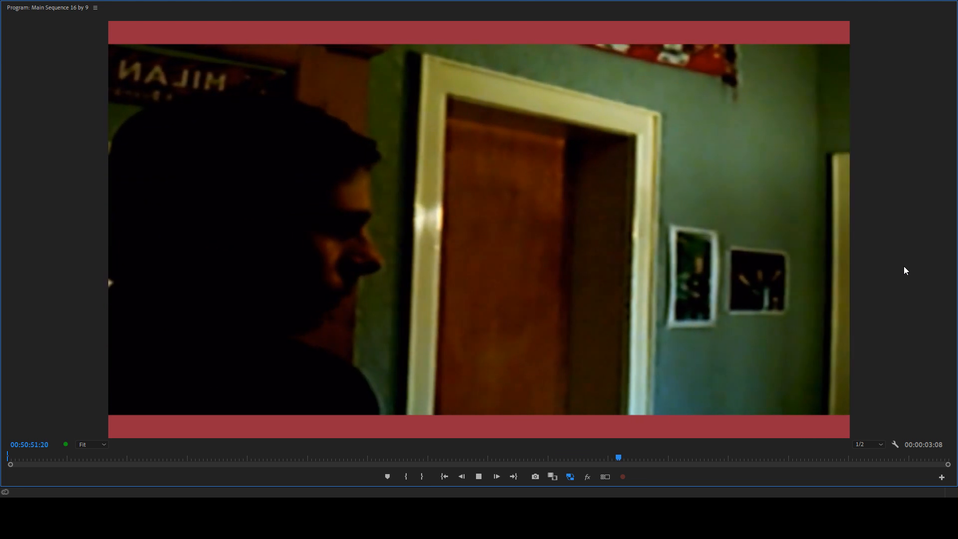
{"action": "key", "text": "space"}
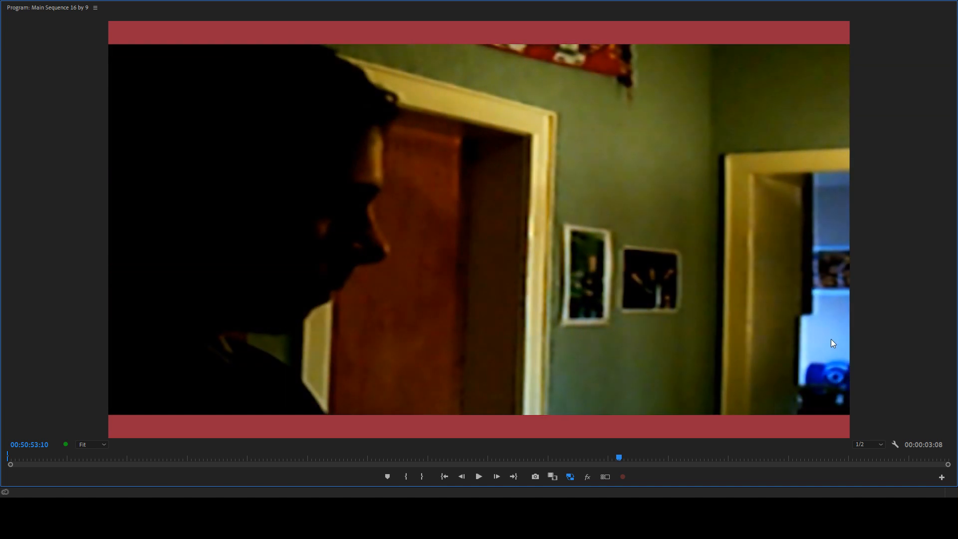
- Play the shootout in the orange-walled room in short sections from 00:50:53:10, pausing at 00:50:58:20, 00:51:01:04 and 00:51:06:00
{"action": "key", "text": "space"}
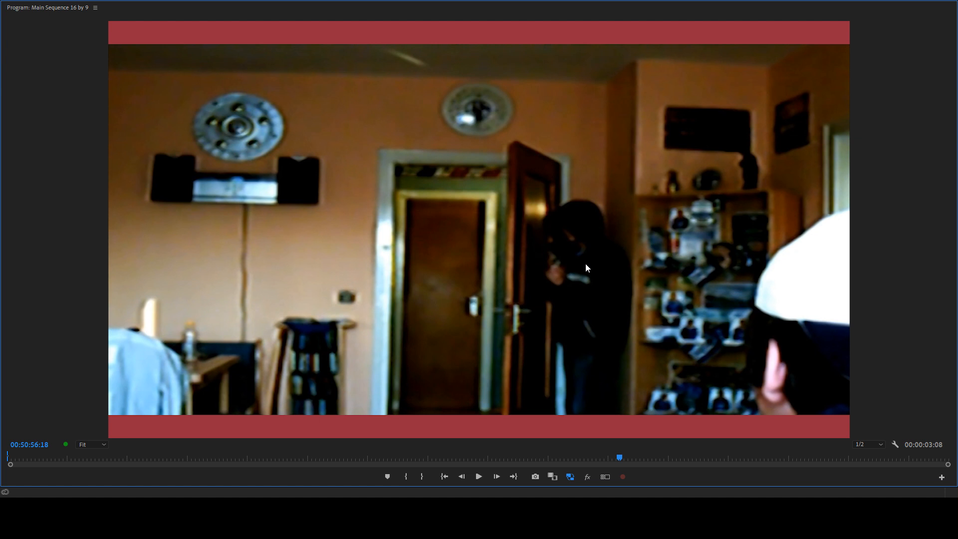
{"action": "key", "text": "space"}
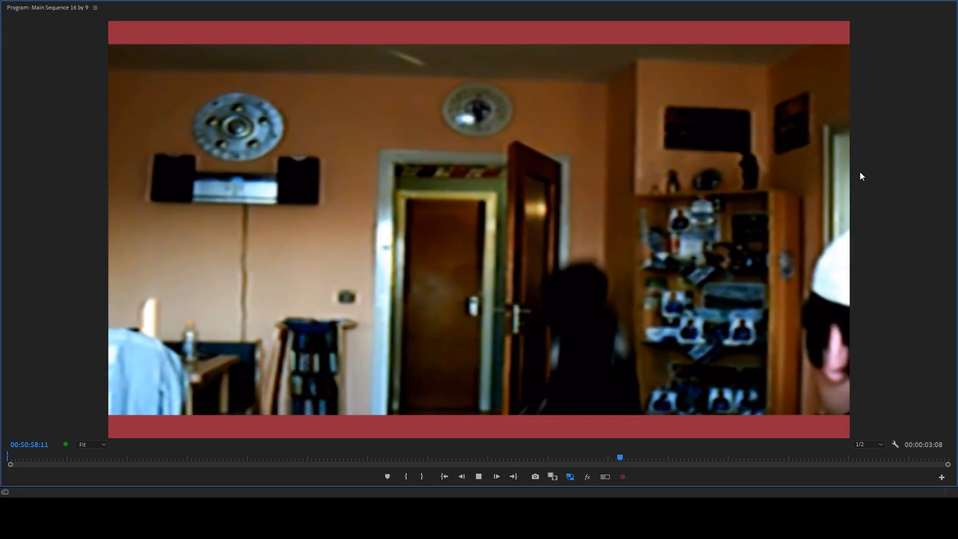
{"action": "key", "text": "space"}
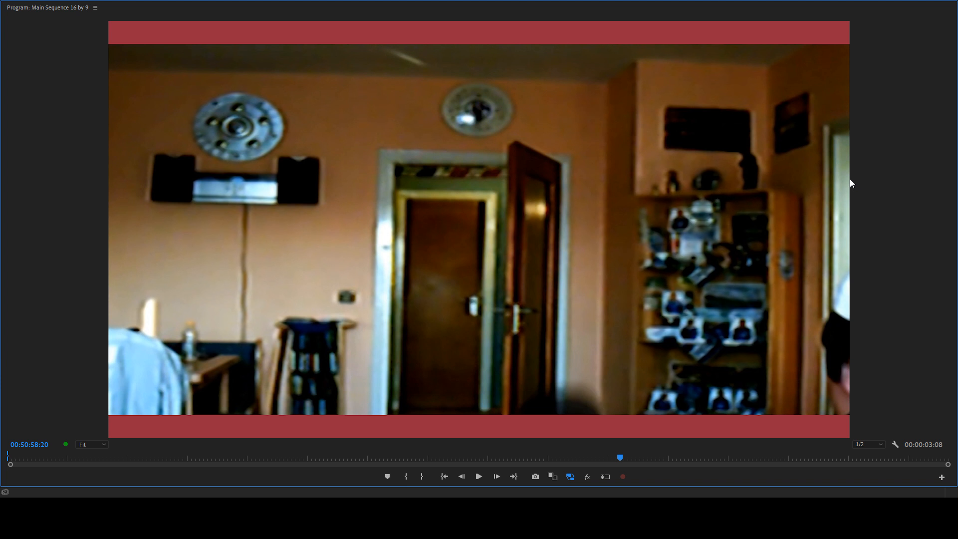
{"action": "key", "text": "space"}
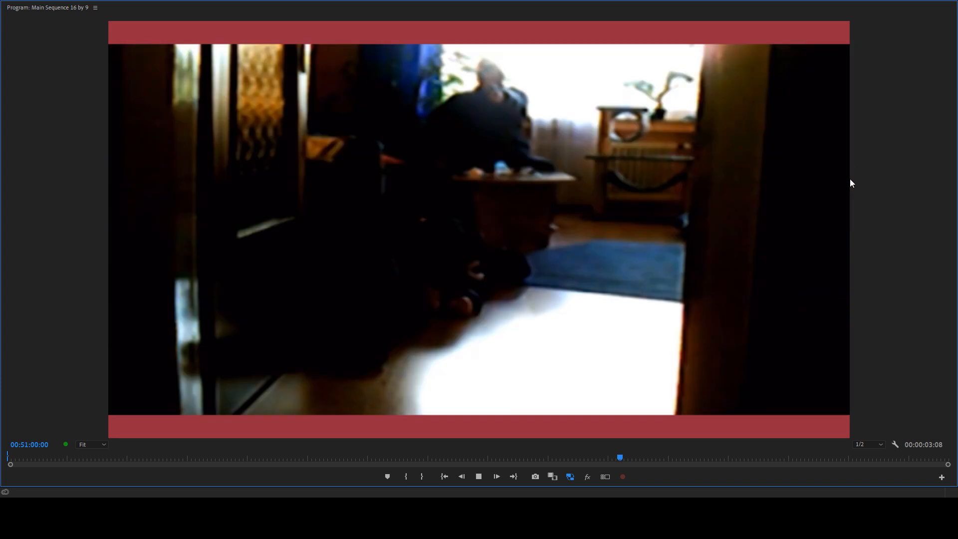
{"action": "key", "text": "space"}
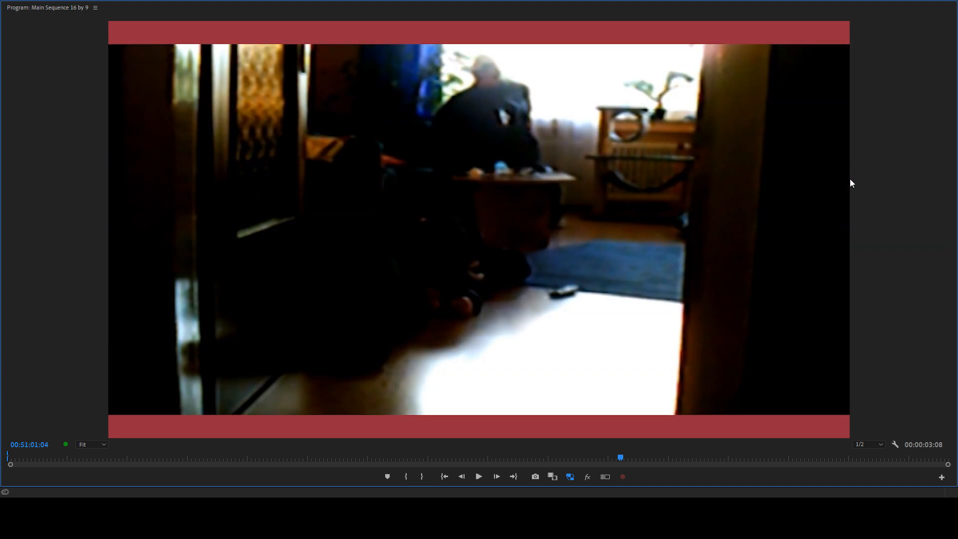
{"action": "key", "text": "space"}
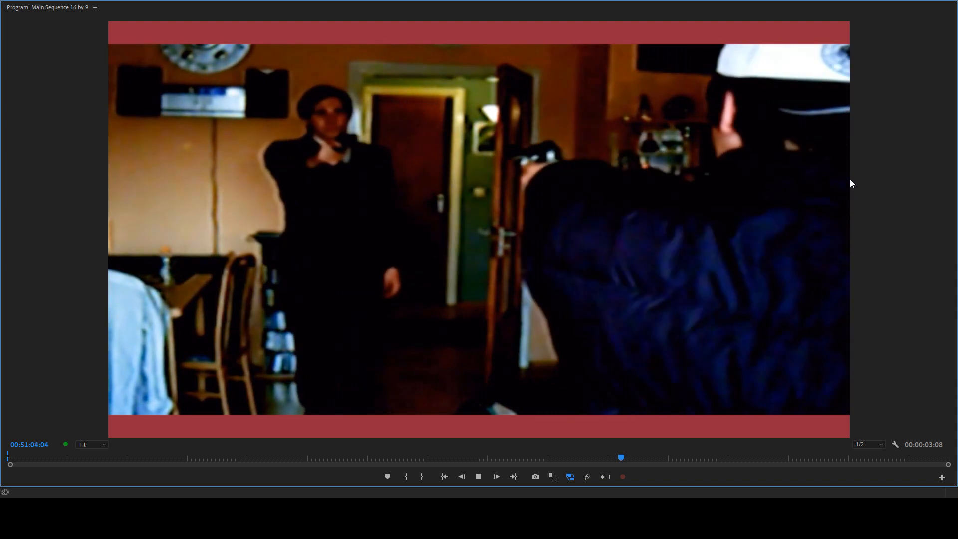
{"action": "key", "text": "space"}
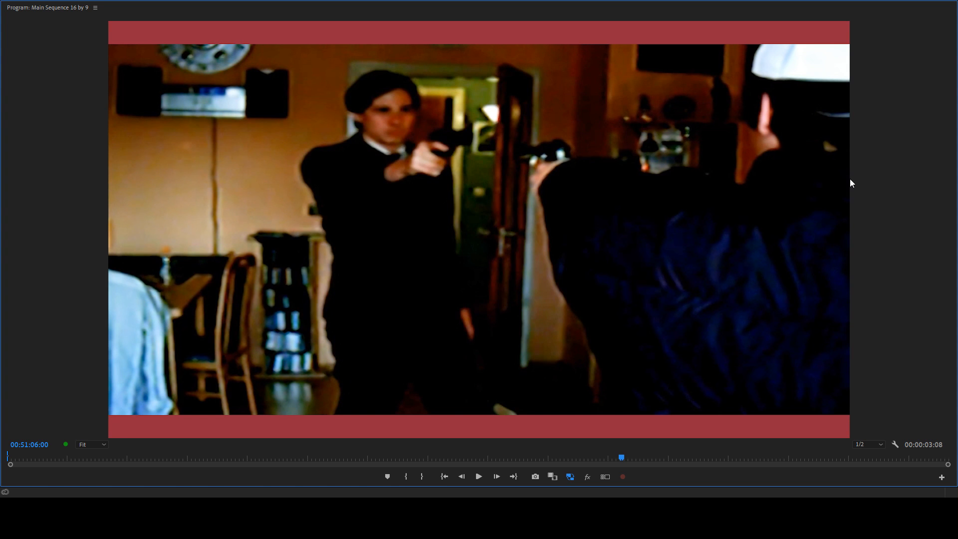
- Rewind the orange-walled room shootout and replay it up to 00:51:09:22, pausing at 00:51:01:05 and 00:51:01:22
{"action": "key", "text": "j"}
{"action": "key", "text": "j"}
{"action": "key", "text": "j"}
{"action": "key", "text": "j"}
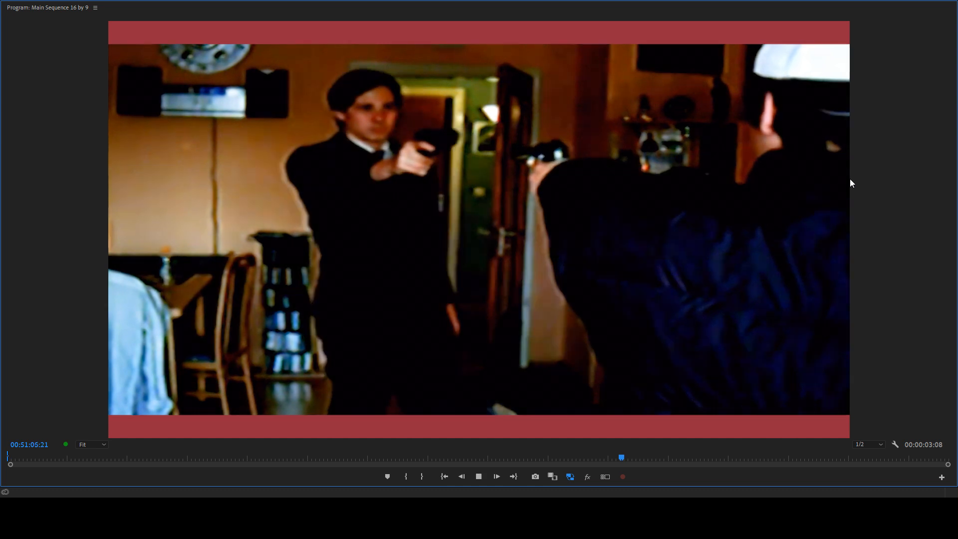
{"action": "key", "text": "l"}
{"action": "key", "text": "l"}
{"action": "key", "text": "l"}
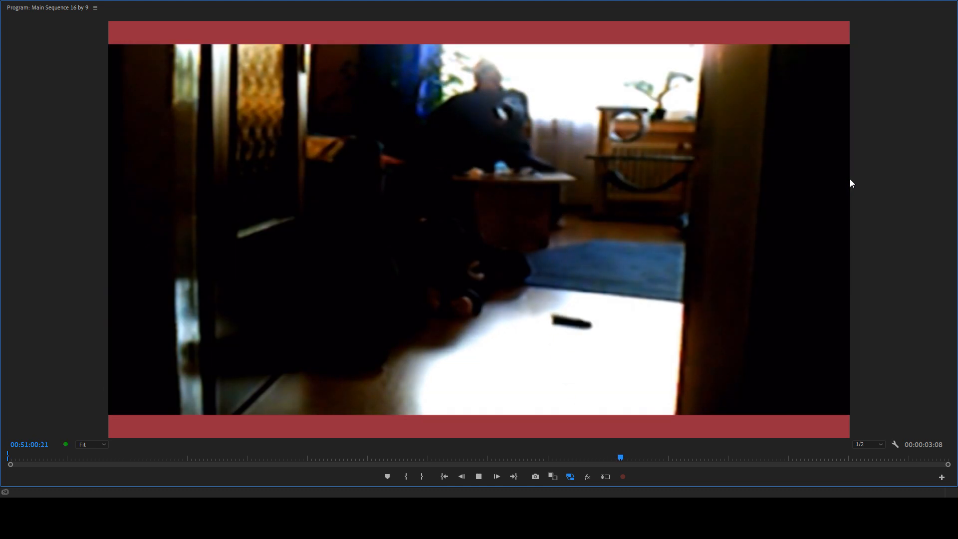
{"action": "key", "text": "k"}
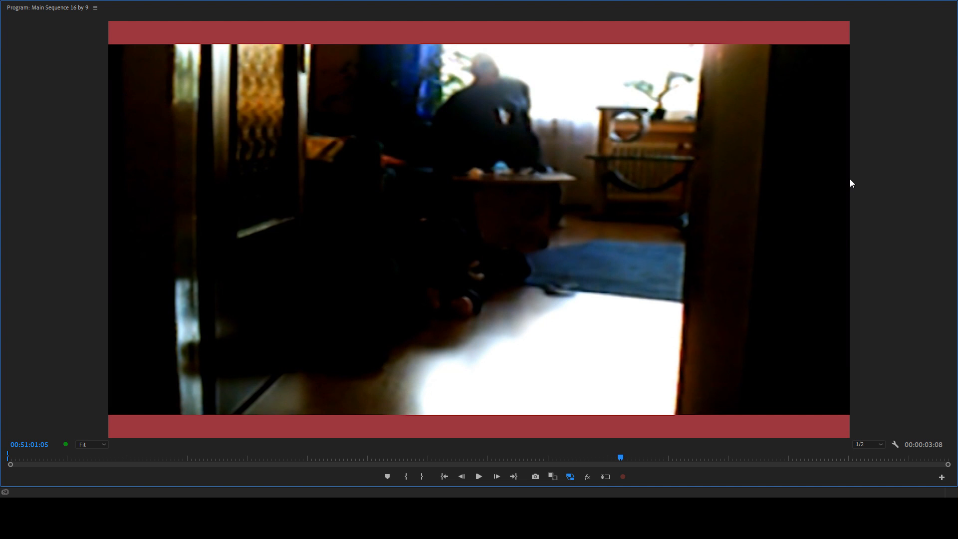
{"action": "key", "text": "l"}
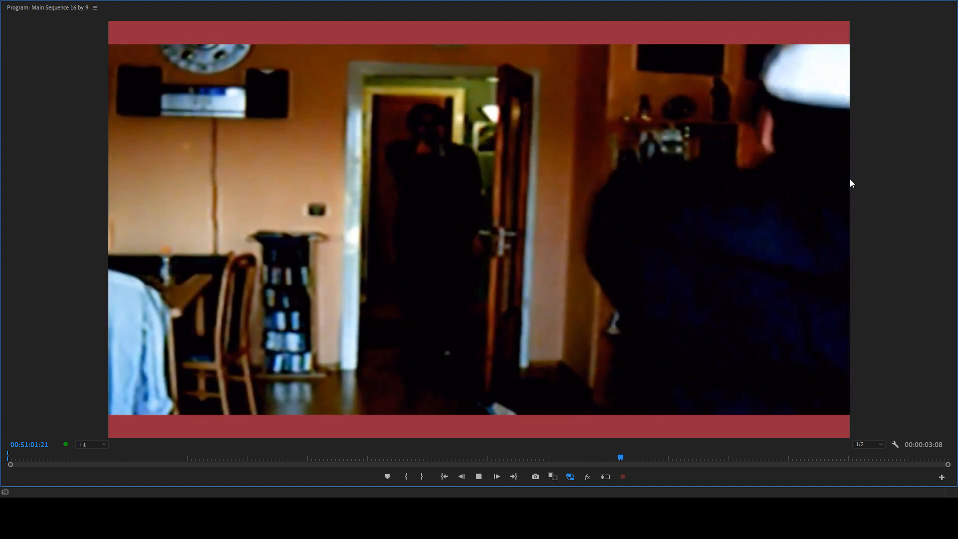
{"action": "key", "text": "k"}
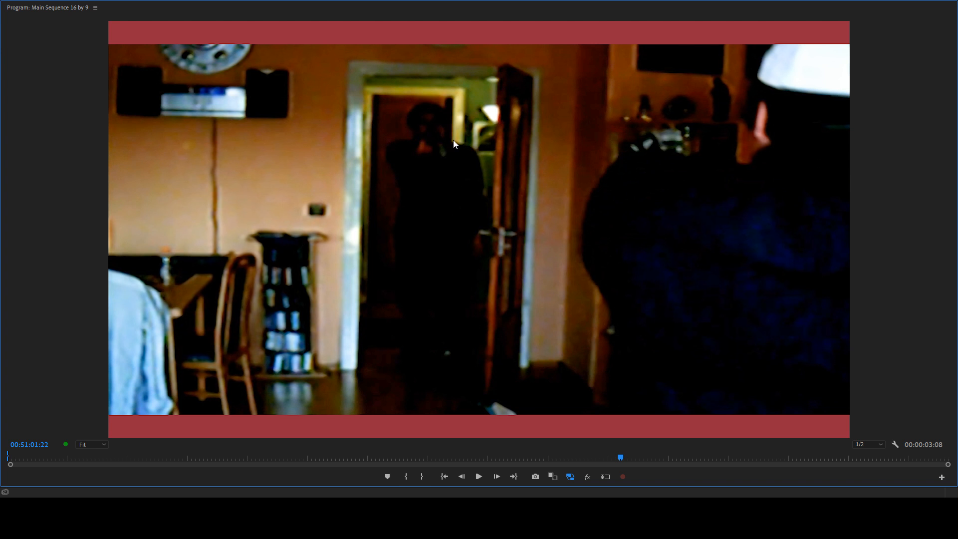
{"action": "key", "text": "space"}
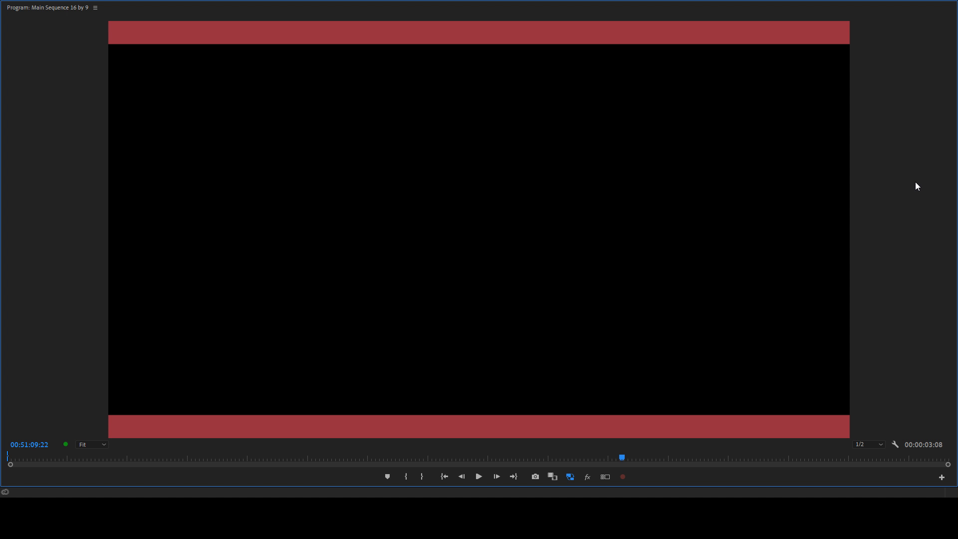
- Restore the Program monitor to its normal size and browse the timeline back to the scenes around 00:32:00:00
{"action": "key", "text": "grave"}
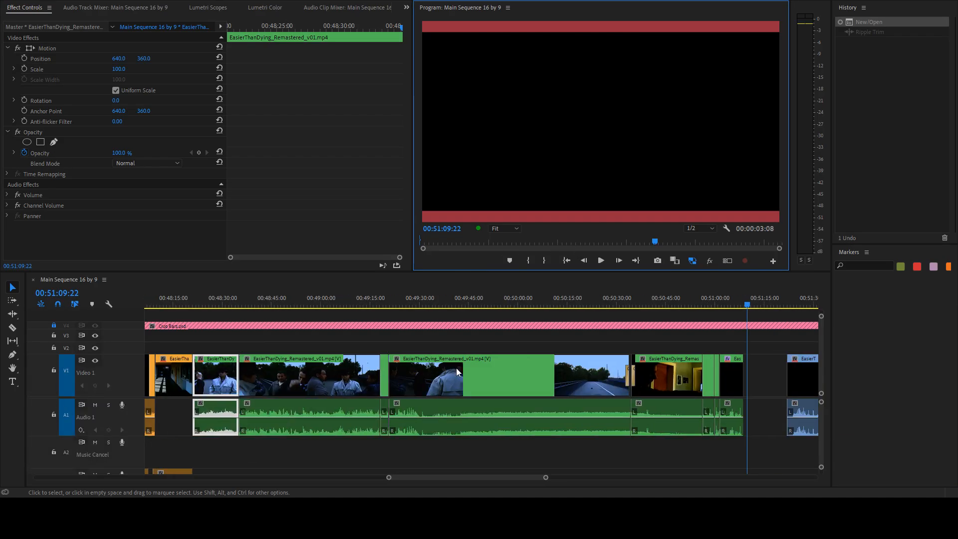
{"action": "scroll", "coordinate": [456, 372], "scroll_direction": "down", "scroll_amount": 3}
{"action": "scroll", "coordinate": [589, 365], "scroll_direction": "down", "scroll_amount": 8}
{"action": "scroll", "coordinate": [585, 362], "scroll_direction": "up", "scroll_amount": 9}
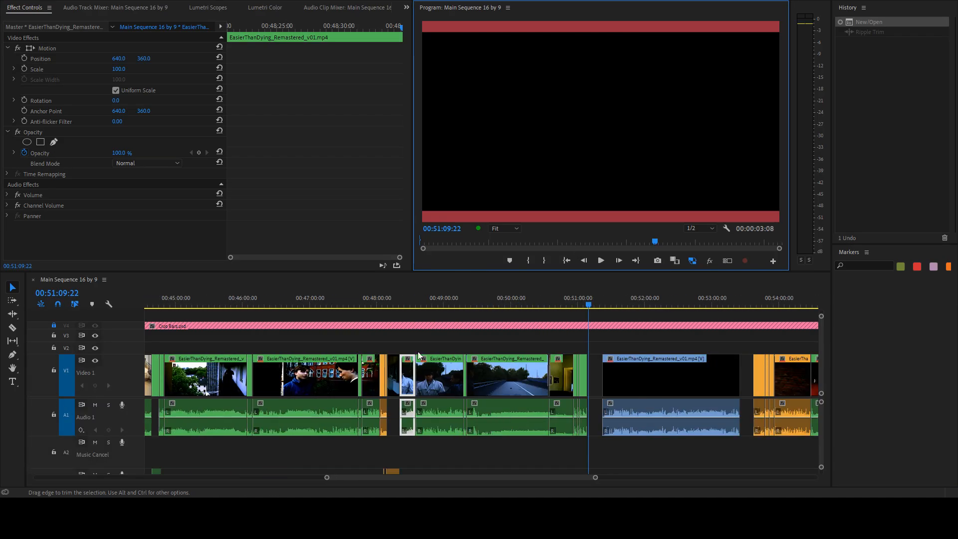
{"action": "scroll", "coordinate": [418, 352], "scroll_direction": "up", "scroll_amount": 12}
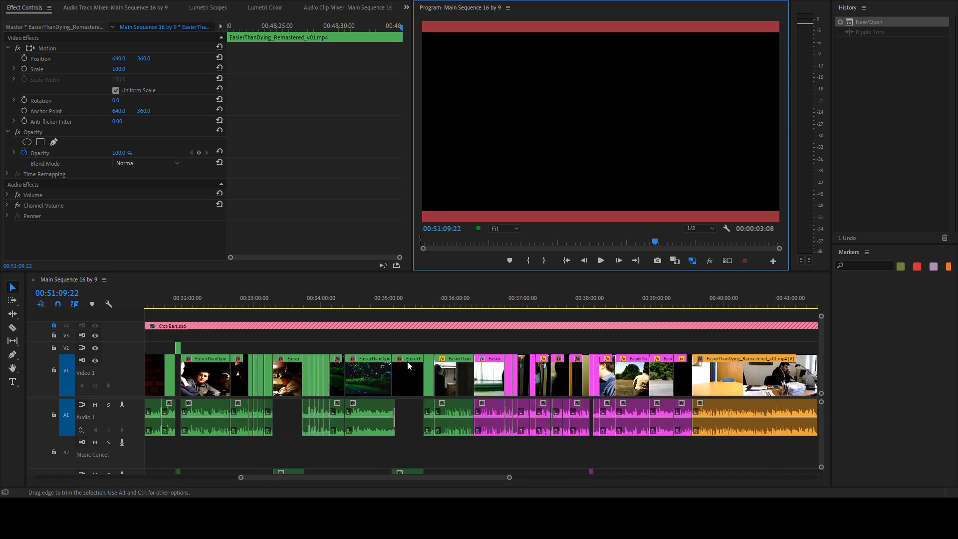
{"action": "scroll", "coordinate": [408, 365], "scroll_direction": "up", "scroll_amount": 8}
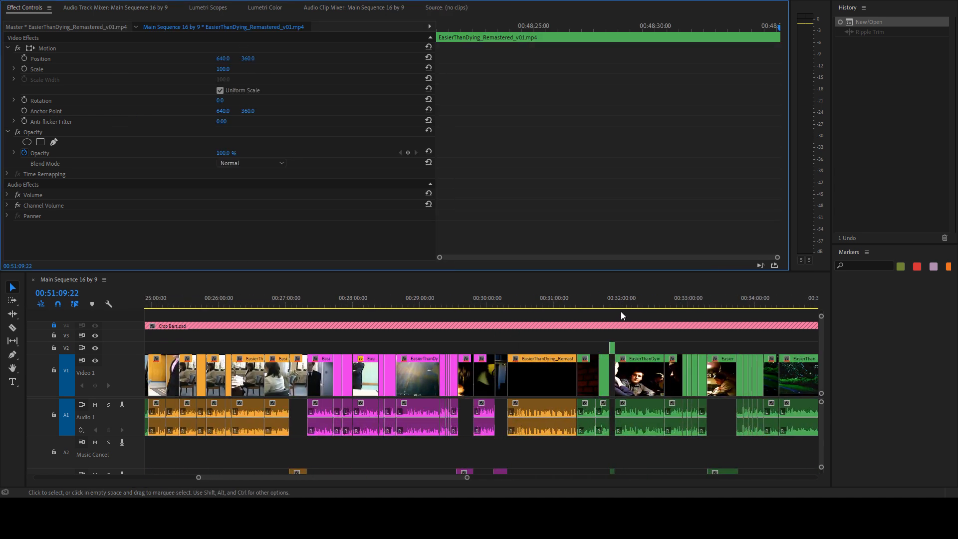
- Switch between workspaces until the layout shows the Program monitor beside the Audio Clip Mixer
{"action": "key", "text": "shift+6"}
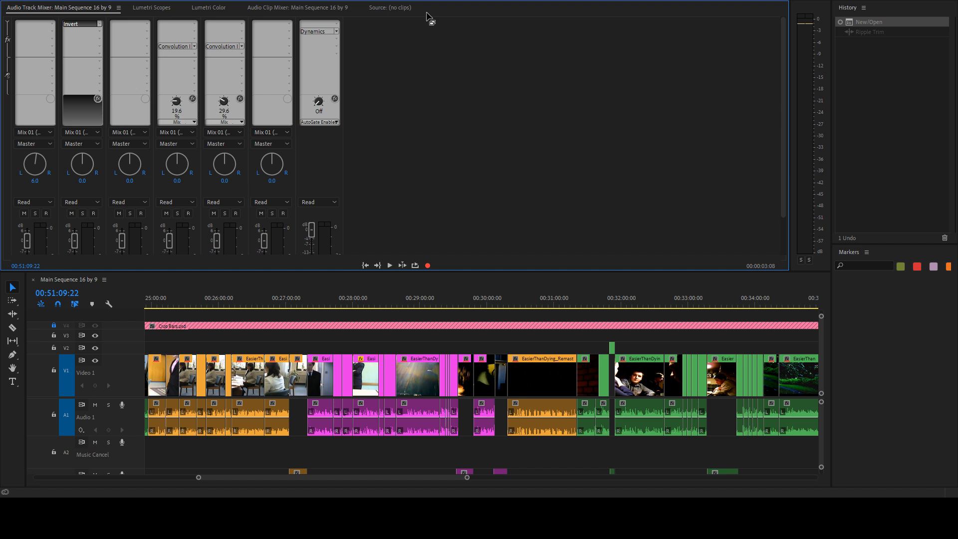
{"action": "key", "text": "alt+shift+4"}
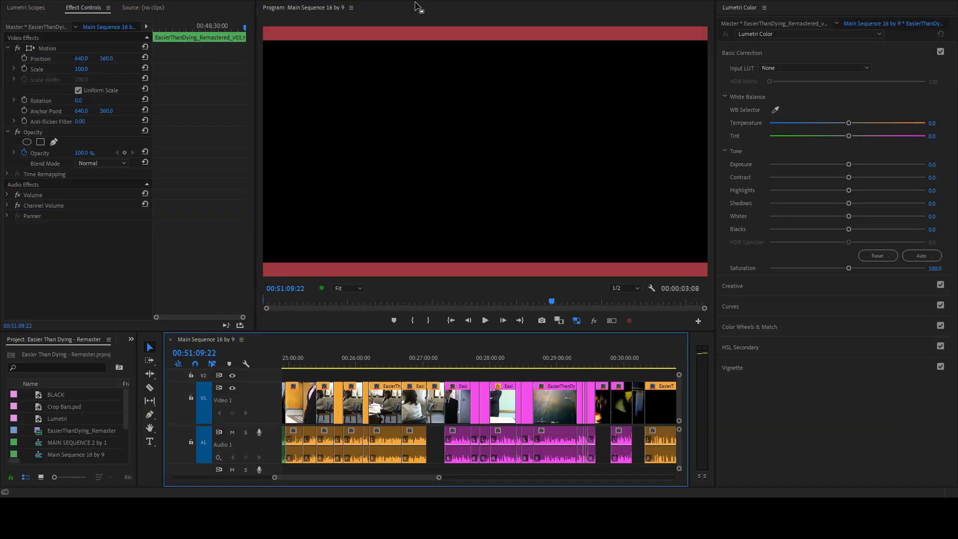
{"action": "key", "text": "alt+shift+6"}
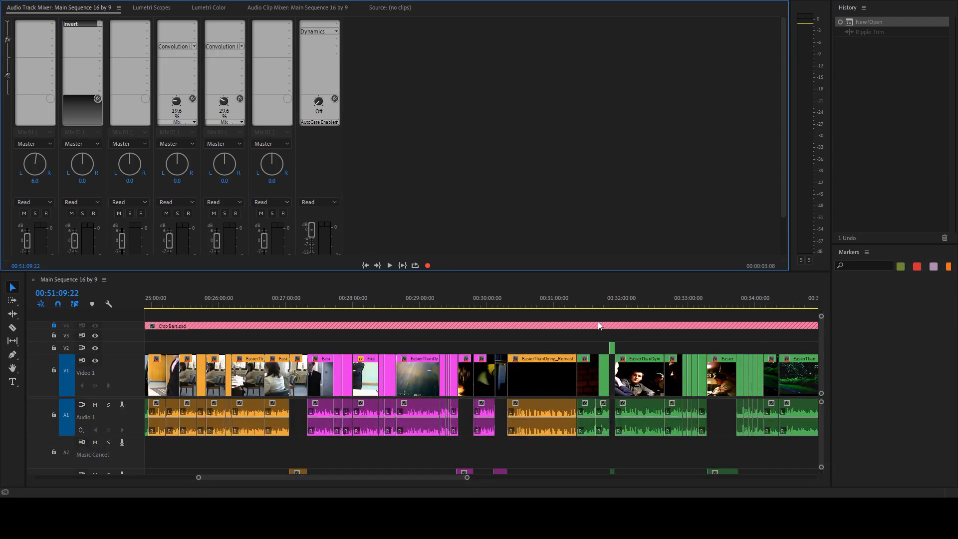
{"action": "key", "text": "alt+shift+5"}
- Play from the table conversation at 00:33:03:05 into the dark park scene, maximizing the Program monitor and pausing at 00:34:16:17
{"action": "left_click_drag", "start_coordinate": [622, 308], "coordinate": [633, 302]}
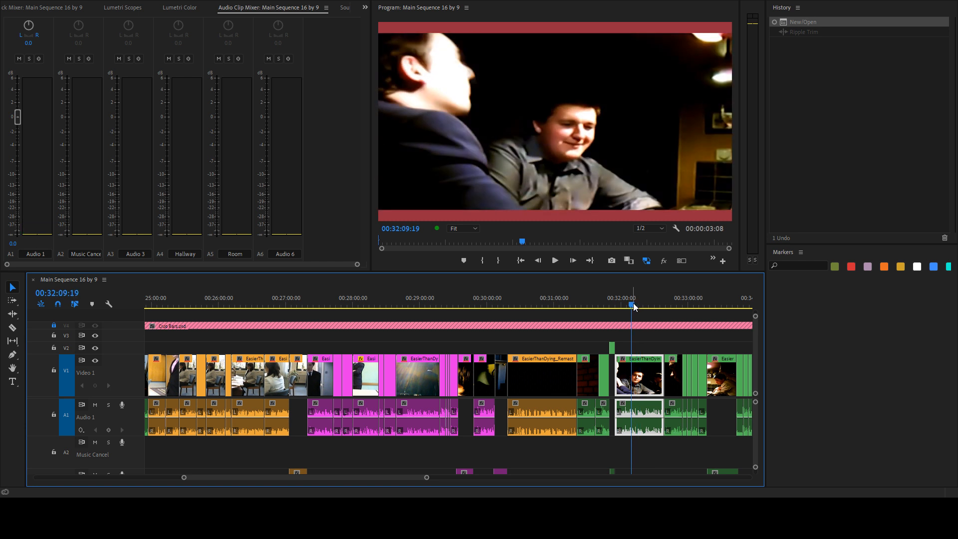
{"action": "key", "text": "Down"}
{"action": "key", "text": "Down"}
{"action": "key", "text": "Down"}
{"action": "key", "text": "Down"}
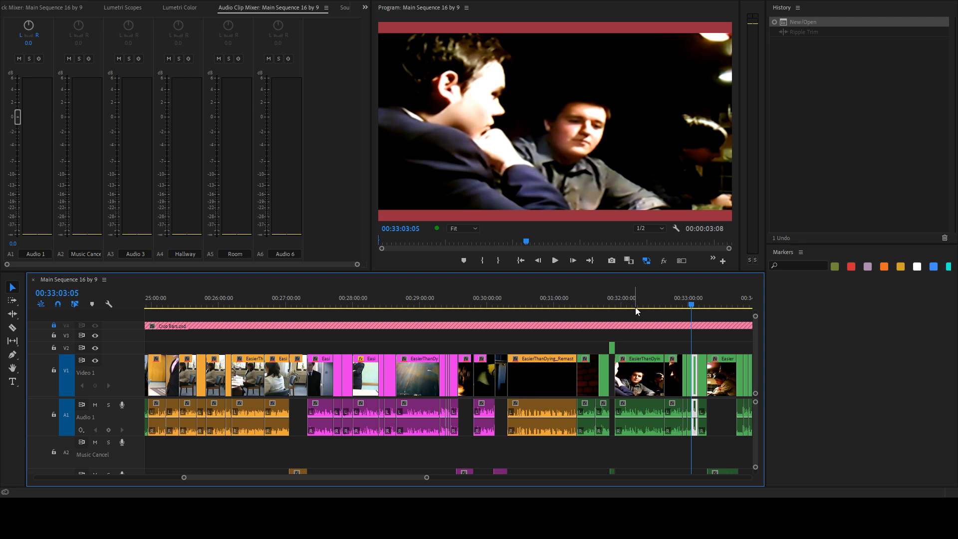
{"action": "key", "text": "space"}
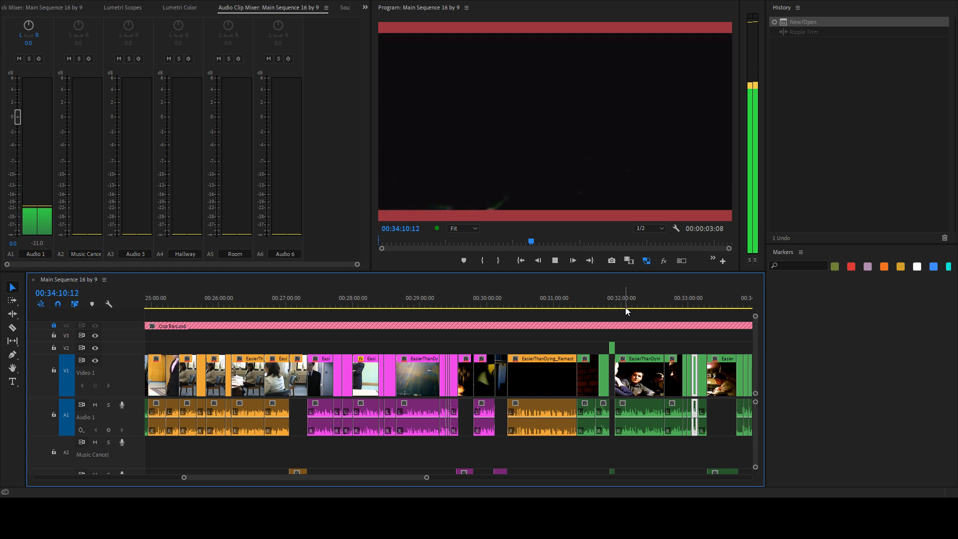
{"action": "key", "text": "space"}
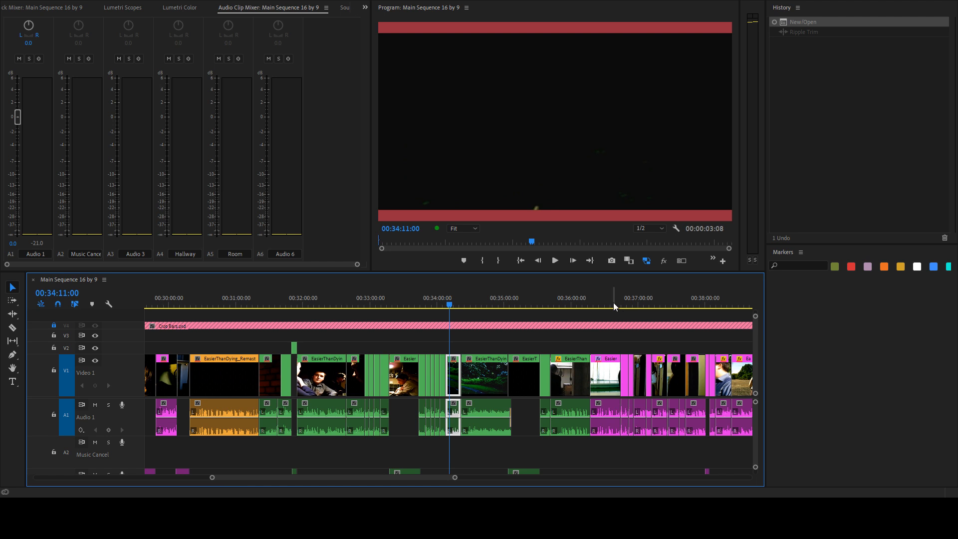
{"action": "key", "text": "grave"}
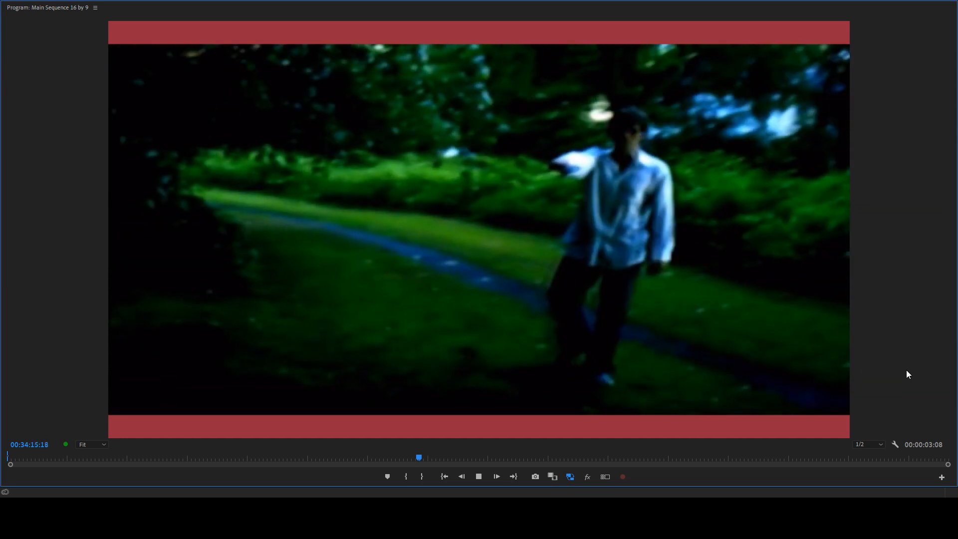
{"action": "key", "text": "space"}
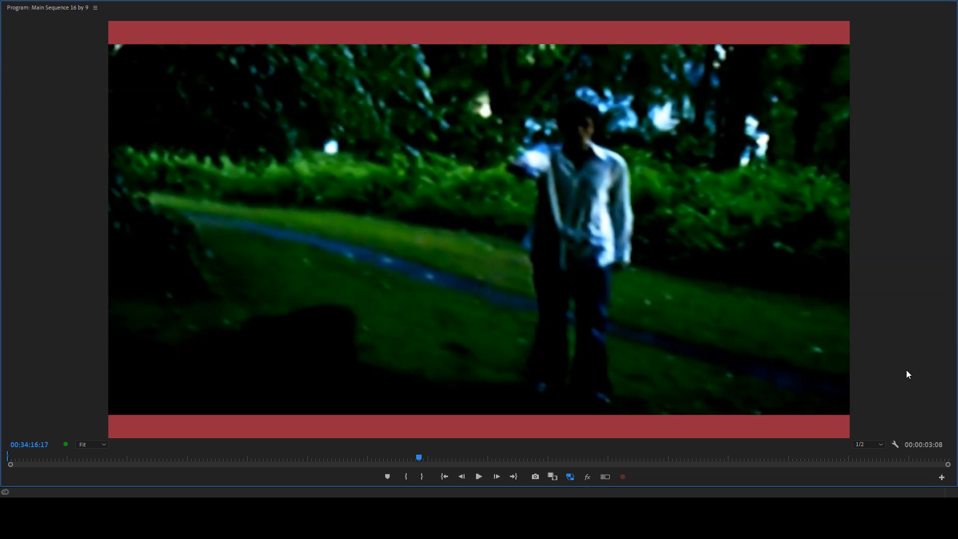
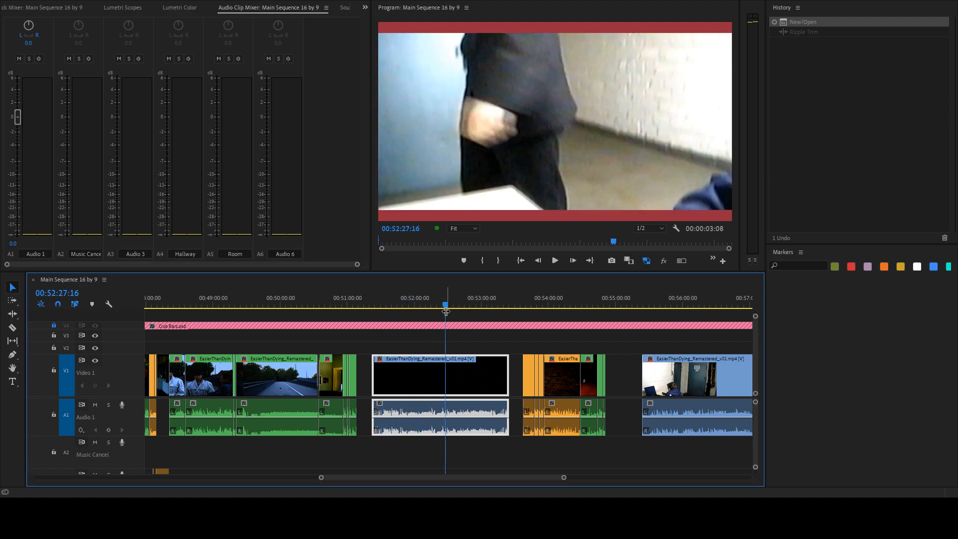
- Zoom in on the blue-labeled clip around 00:52:27:16 and show the Lumetri Scopes for that frame
{"action": "scroll", "coordinate": [393, 375], "scroll_direction": "up", "scroll_amount": 5}
{"action": "scroll", "coordinate": [427, 355], "scroll_direction": "down", "scroll_amount": 1}
{"action": "scroll", "coordinate": [399, 352], "scroll_direction": "up", "scroll_amount": 2}
{"action": "scroll", "coordinate": [365, 350], "scroll_direction": "down", "scroll_amount": 4}
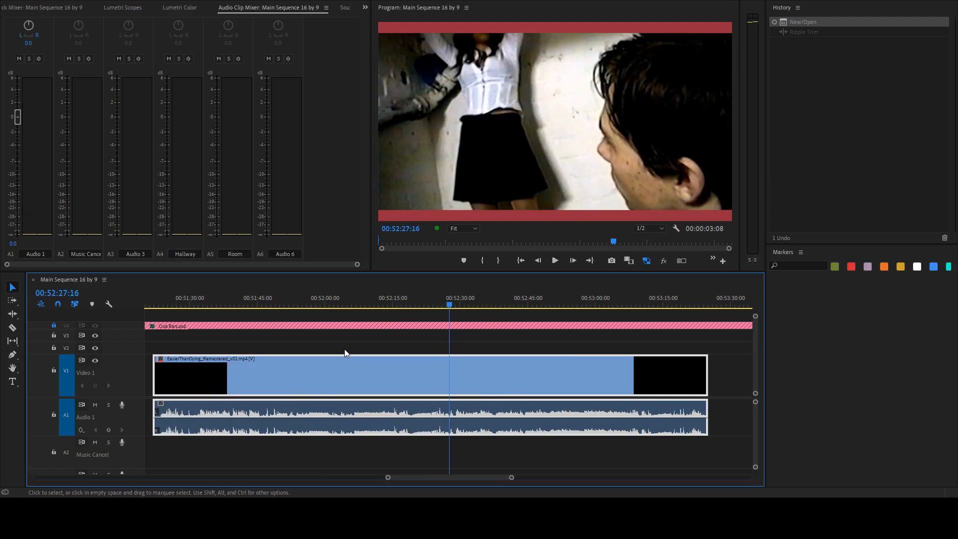
{"action": "scroll", "coordinate": [572, 363], "scroll_direction": "up", "scroll_amount": 3}
{"action": "scroll", "coordinate": [573, 363], "scroll_direction": "down", "scroll_amount": 1}
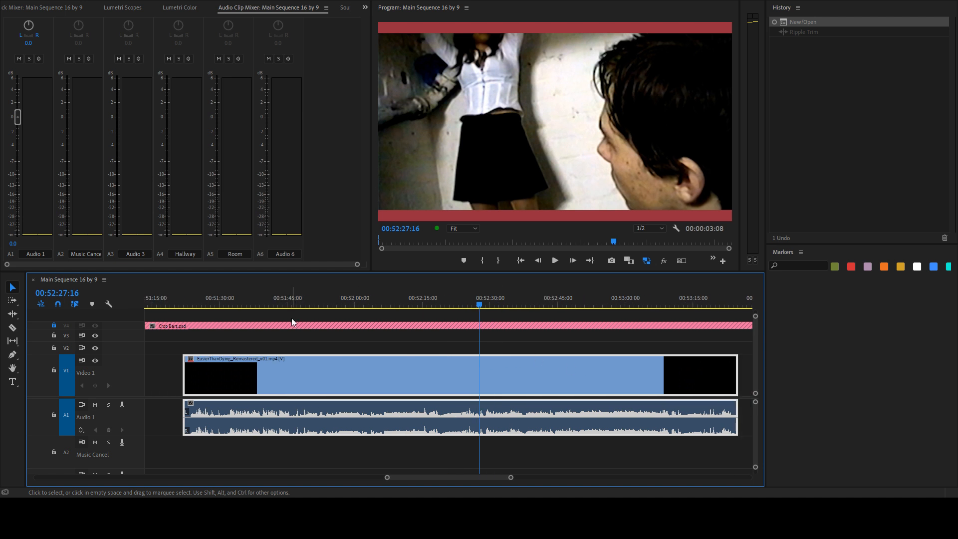
{"action": "left_click", "coordinate": [135, 9]}
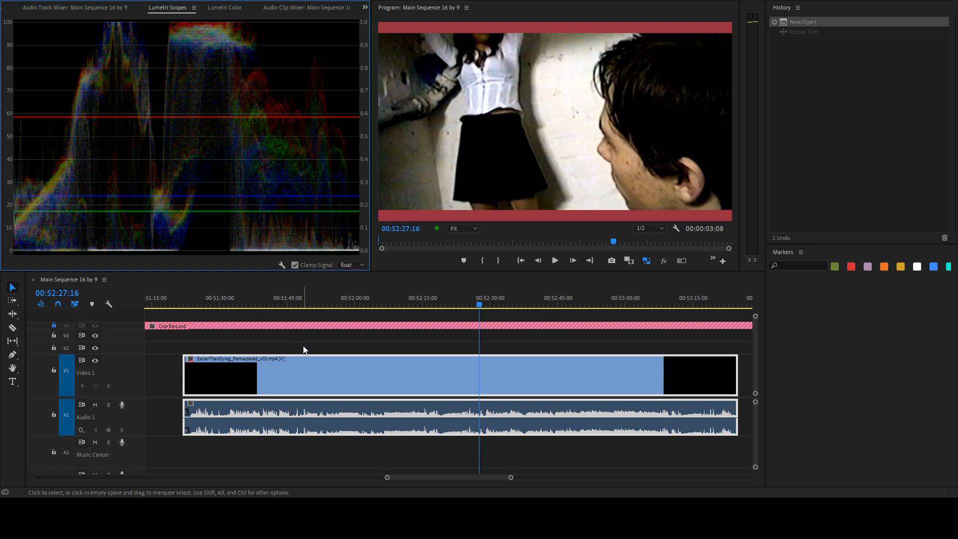
- Unlock the V4 Crop Bars track and toggle its output to compare the frame, leaving the track hidden
{"action": "left_click", "coordinate": [54, 325]}
{"action": "left_click", "coordinate": [95, 325]}
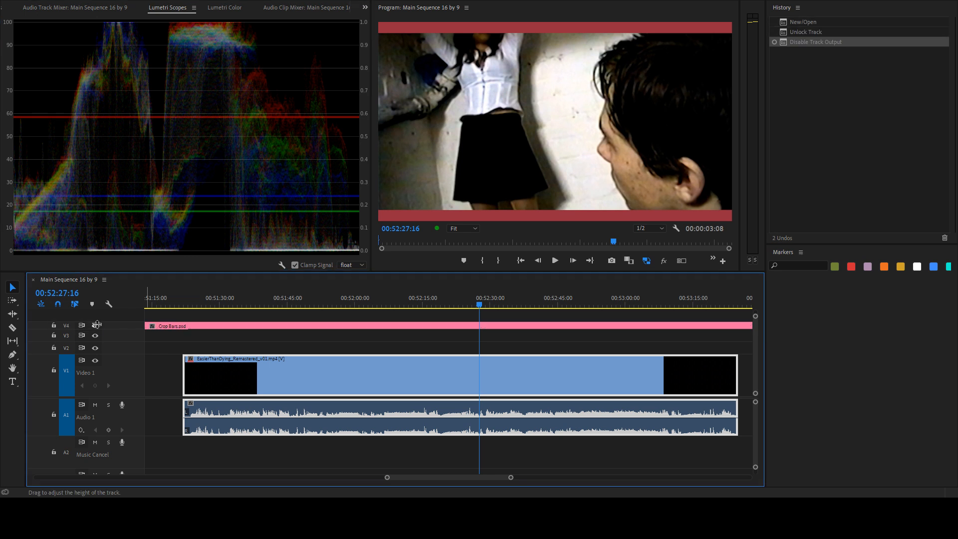
{"action": "left_click", "coordinate": [95, 325]}
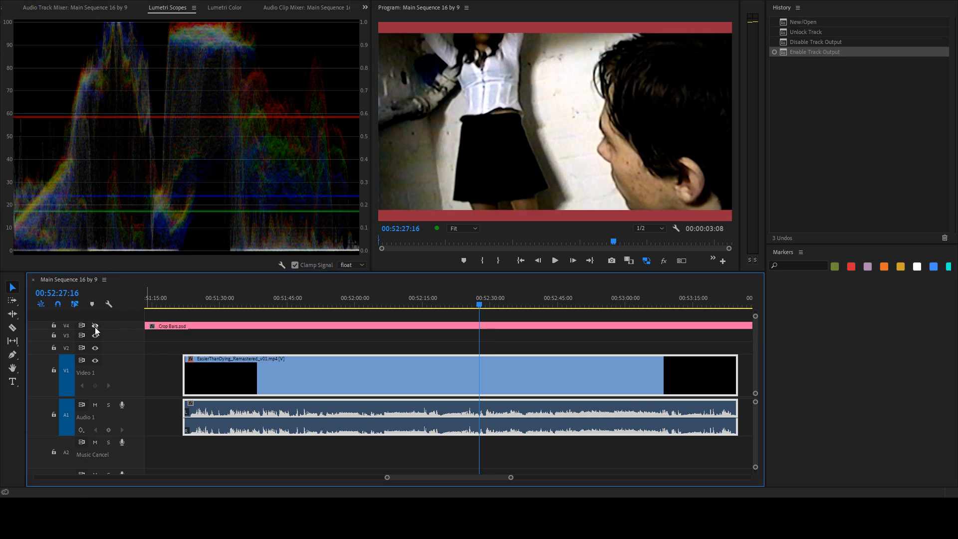
{"action": "left_click", "coordinate": [95, 326]}
{"action": "left_click", "coordinate": [95, 327]}
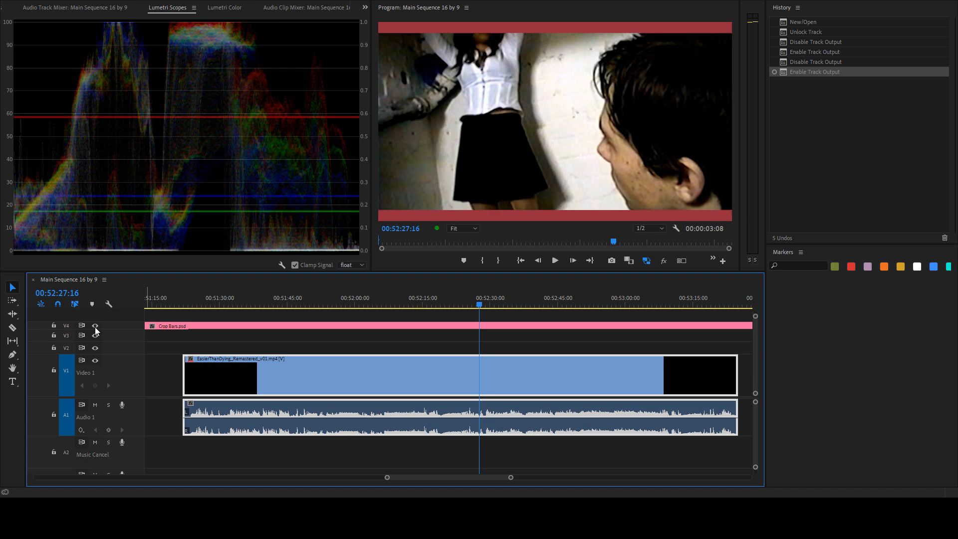
{"action": "left_click", "coordinate": [94, 326]}
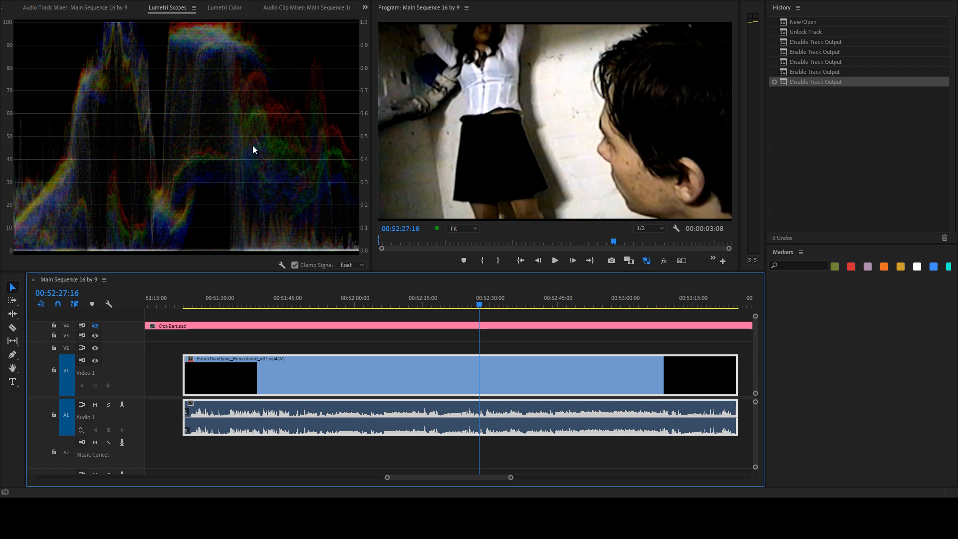
- Examine the scopes across the blue-labeled clip between 00:51:26:20 and 00:51:54:23, and play briefly from the clip's start
{"action": "left_click_drag", "start_coordinate": [272, 301], "coordinate": [261, 302]}
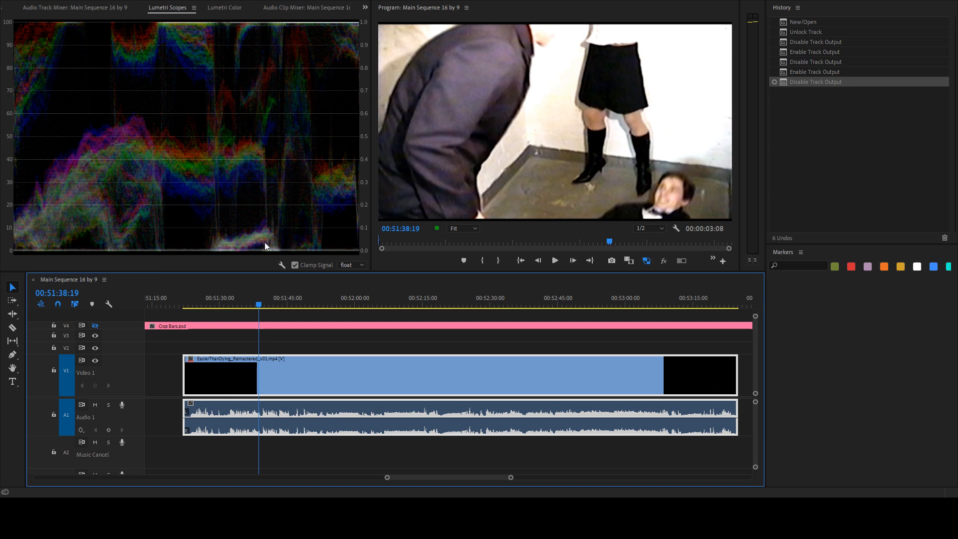
{"action": "left_click", "coordinate": [245, 303]}
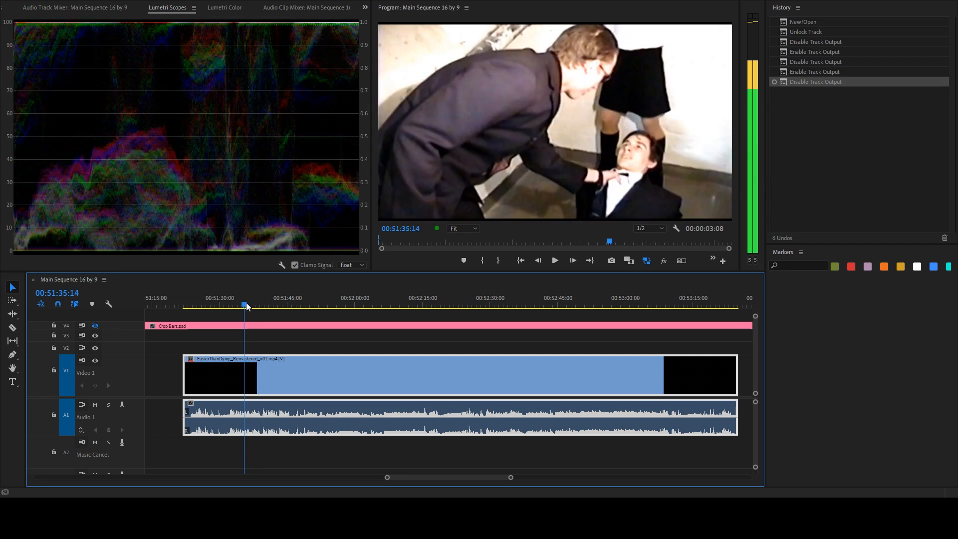
{"action": "left_click_drag", "start_coordinate": [247, 302], "coordinate": [333, 310]}
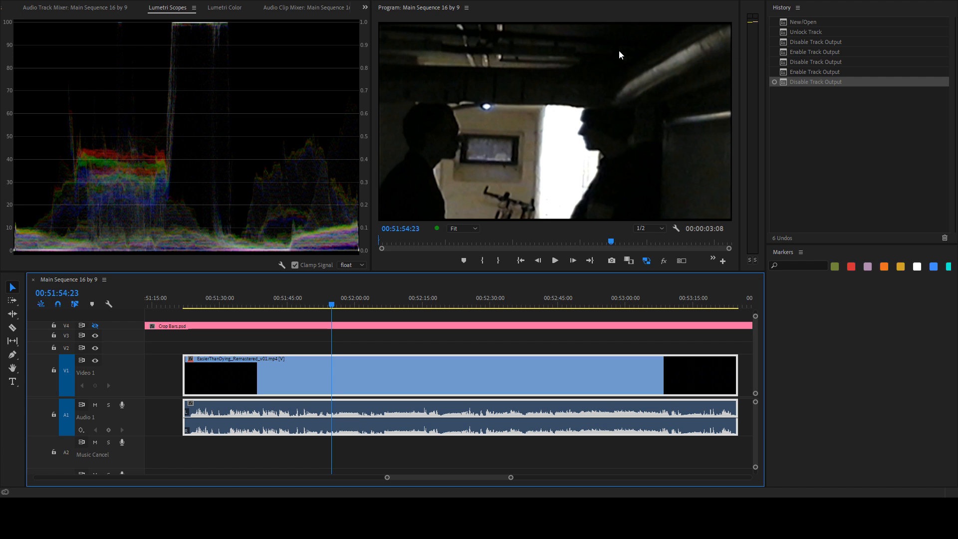
{"action": "left_click", "coordinate": [204, 301]}
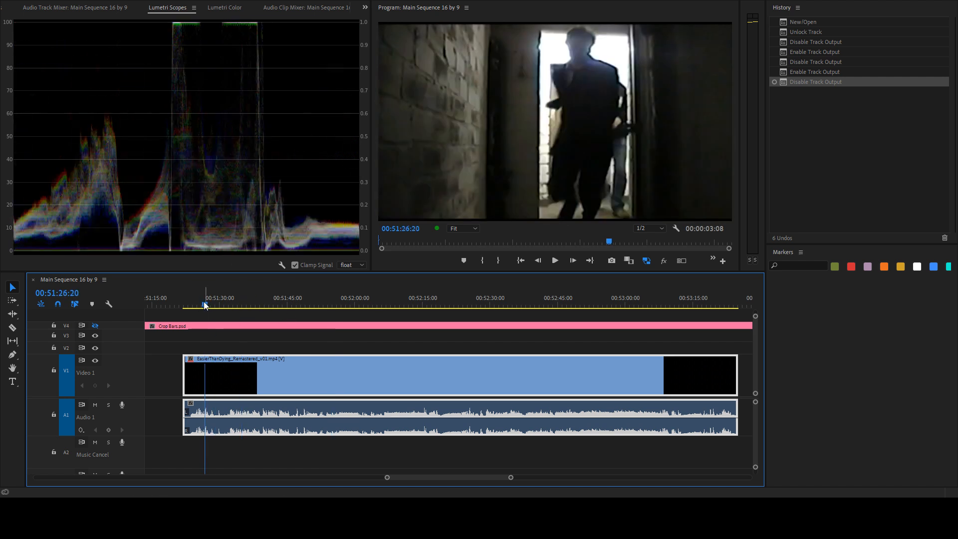
{"action": "left_click", "coordinate": [229, 343]}
{"action": "key", "text": "Up"}
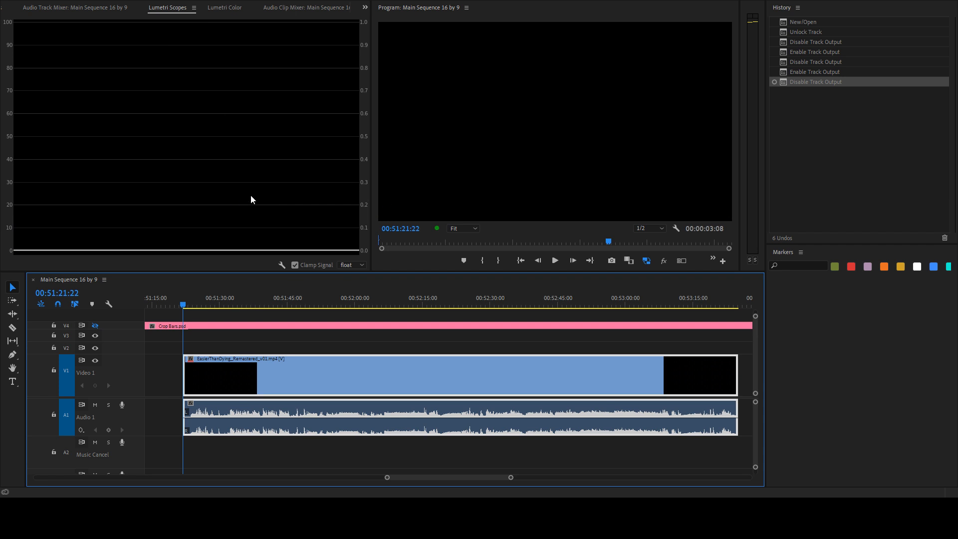
{"action": "key", "text": "space"}
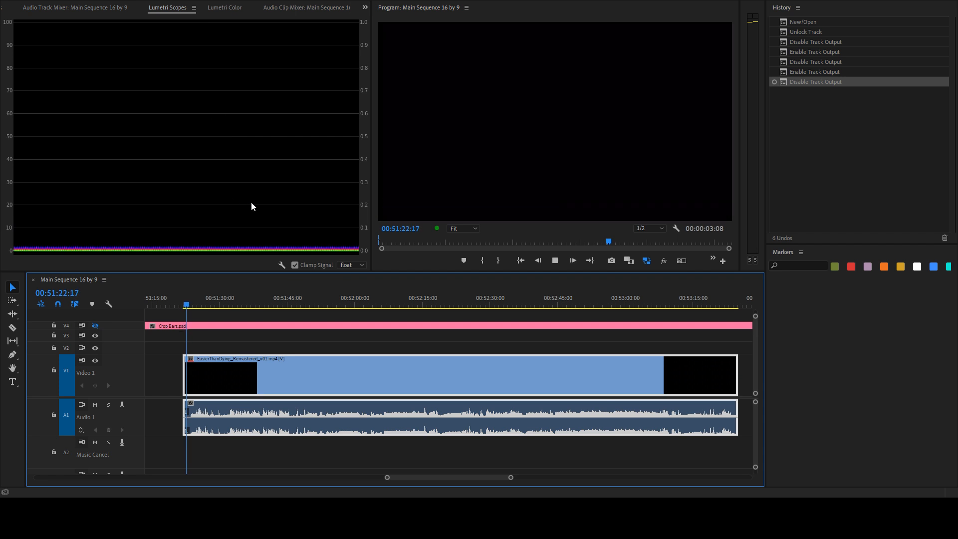
{"action": "key", "text": "space"}
- Show and lock the V4 Crop Bars track again, resume playback from 00:51:23:05 and deselect the clip
{"action": "left_click", "coordinate": [94, 325]}
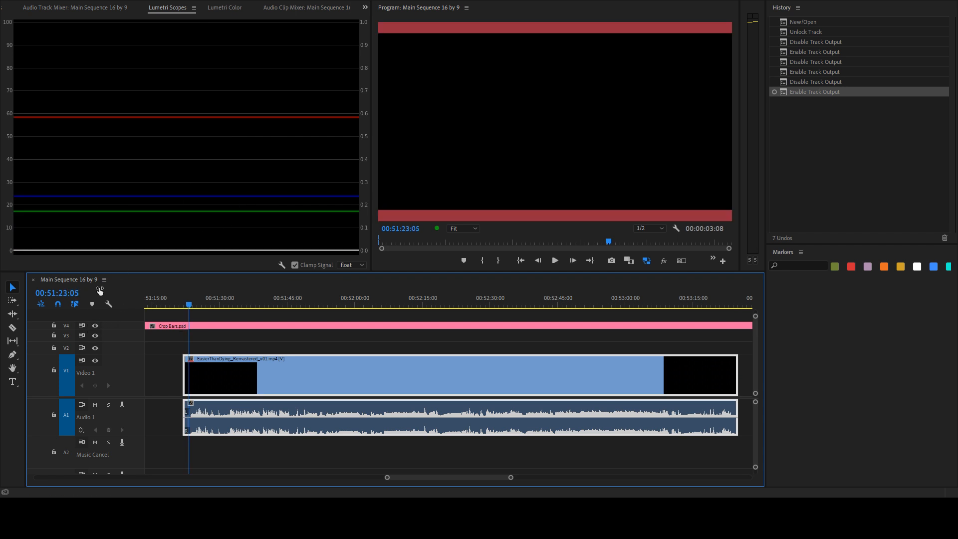
{"action": "left_click", "coordinate": [54, 325]}
{"action": "key", "text": "space"}
{"action": "left_click", "coordinate": [280, 341]}
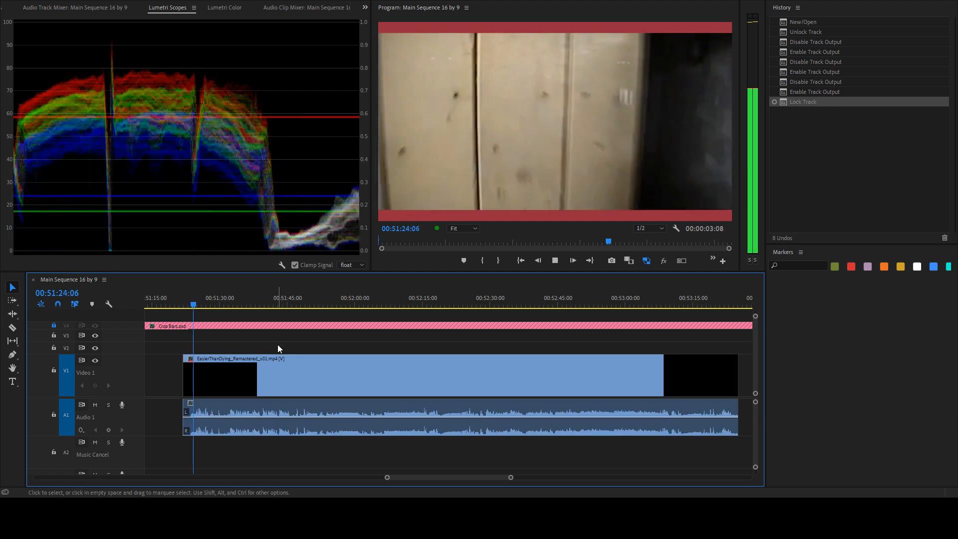
- Return to the last green-labeled clip around 00:51:04:17, jump to its end and the blue-labeled clip's start, and play the blue clip
{"action": "key", "text": "space"}
{"action": "scroll", "coordinate": [286, 364], "scroll_direction": "up", "scroll_amount": 5}
{"action": "left_click_drag", "start_coordinate": [279, 304], "coordinate": [325, 304]}
{"action": "key", "text": "space"}
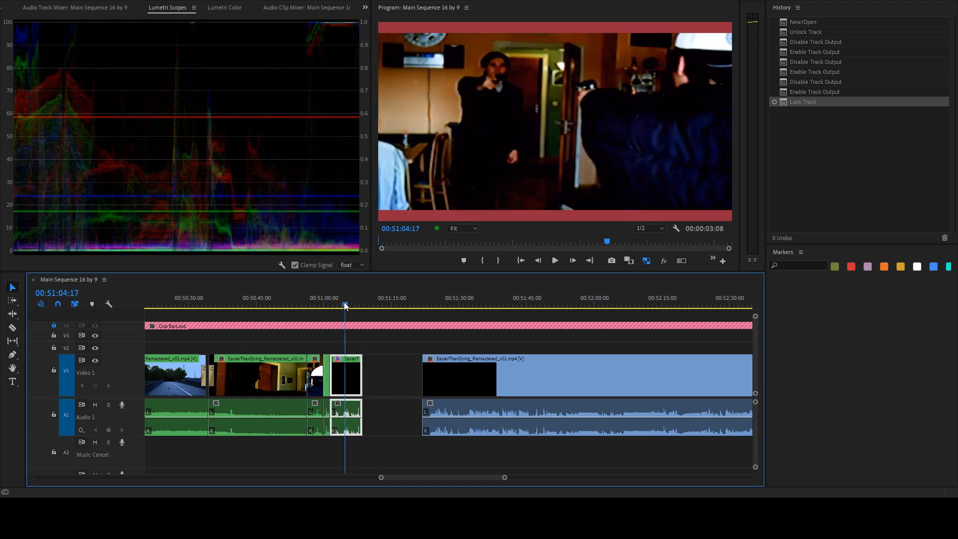
{"action": "key", "text": "Down"}
{"action": "key", "text": "Down"}
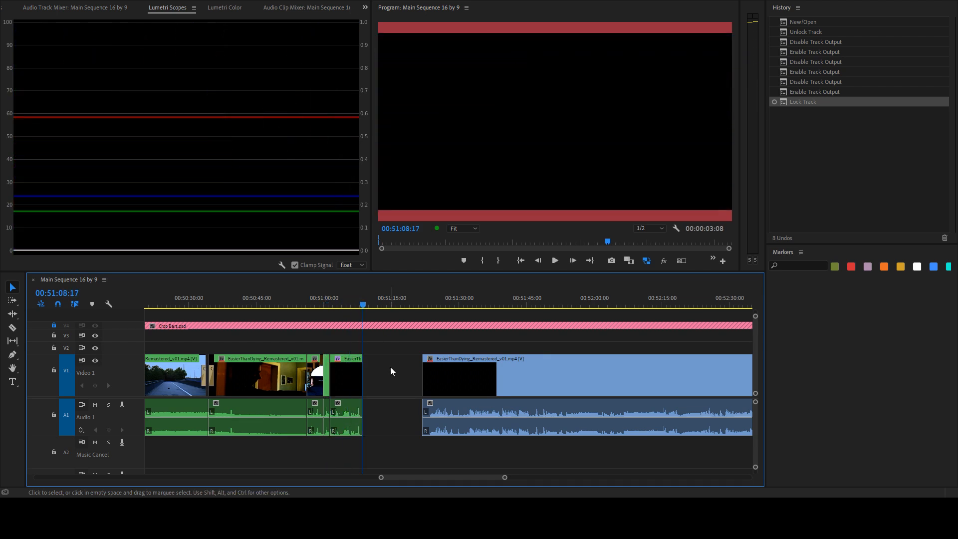
{"action": "key", "text": "space"}
{"action": "scroll", "coordinate": [390, 366], "scroll_direction": "down", "scroll_amount": 7}
{"action": "scroll", "coordinate": [381, 362], "scroll_direction": "down", "scroll_amount": 5}
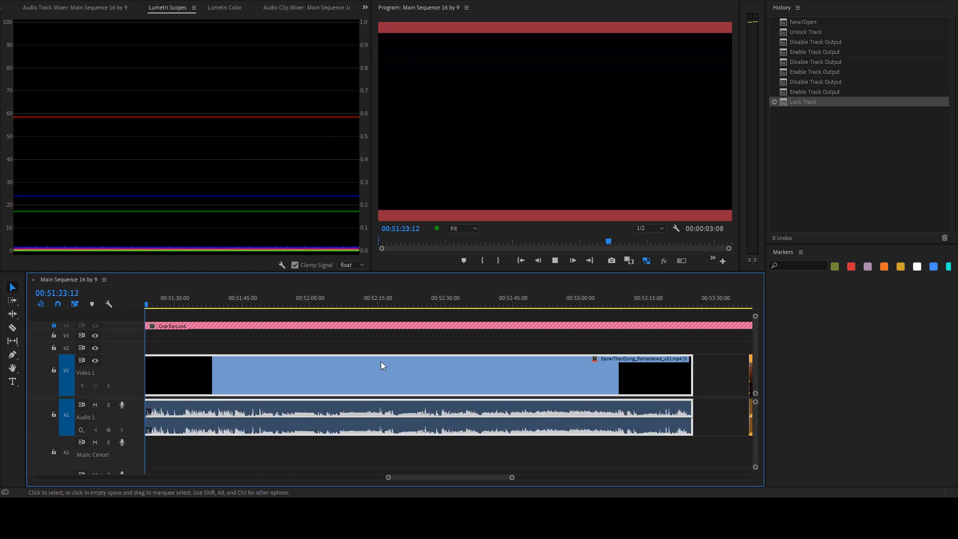
{"action": "scroll", "coordinate": [383, 361], "scroll_direction": "up", "scroll_amount": 4}
{"action": "scroll", "coordinate": [386, 366], "scroll_direction": "down", "scroll_amount": 1}
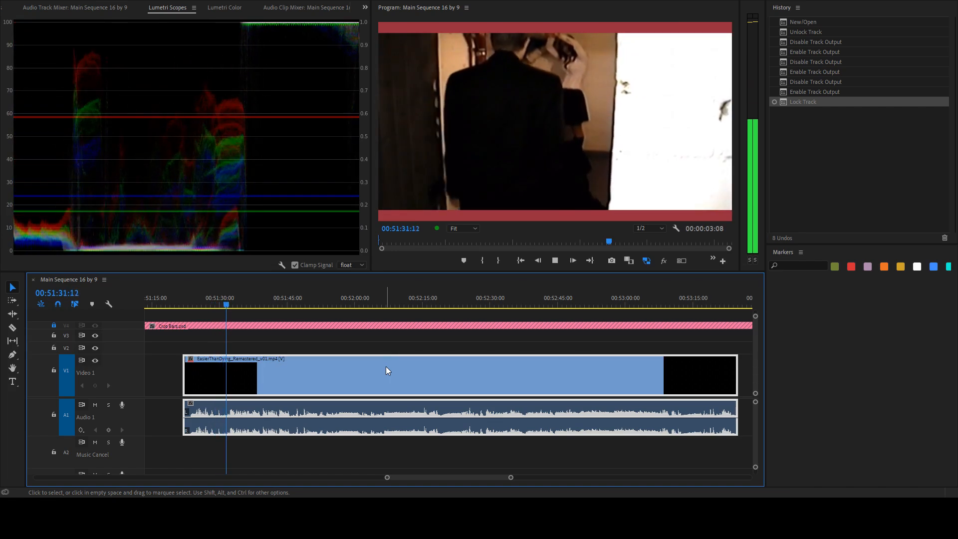
- Maximize the Program Monitor and replay the interrogation shot of the blue-labeled clip from about 00:51:36:00, pausing at 00:51:38:00
{"action": "key", "text": "grave"}
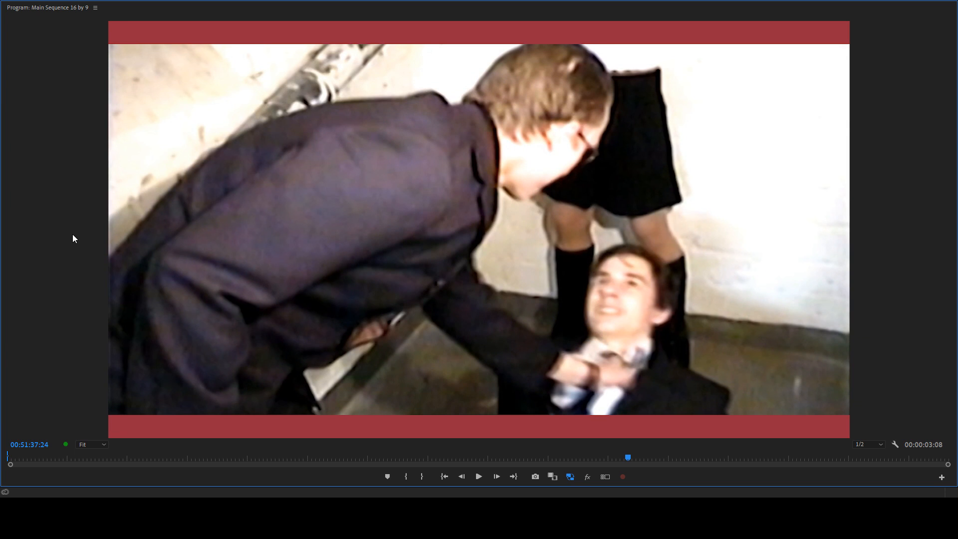
{"action": "key", "text": "j"}
{"action": "key", "text": "j"}
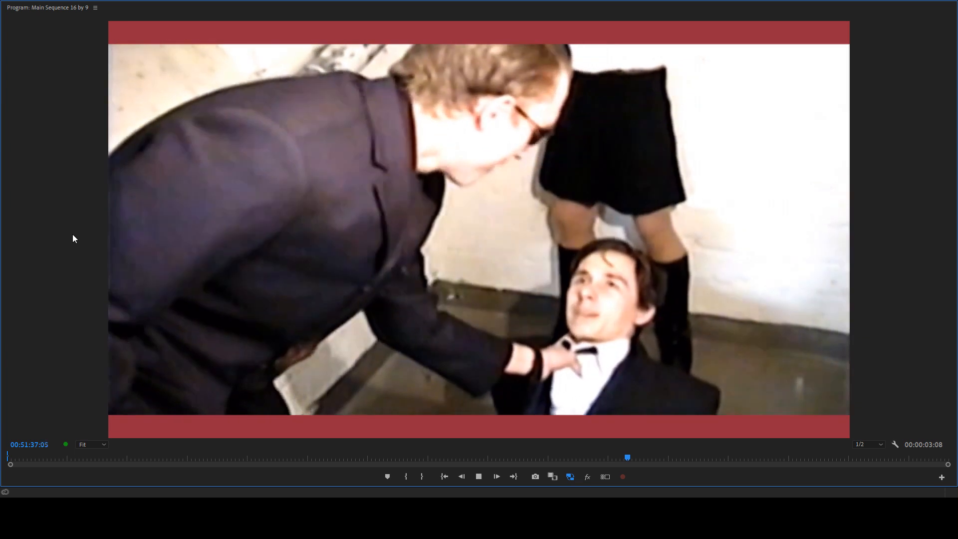
{"action": "key", "text": "l"}
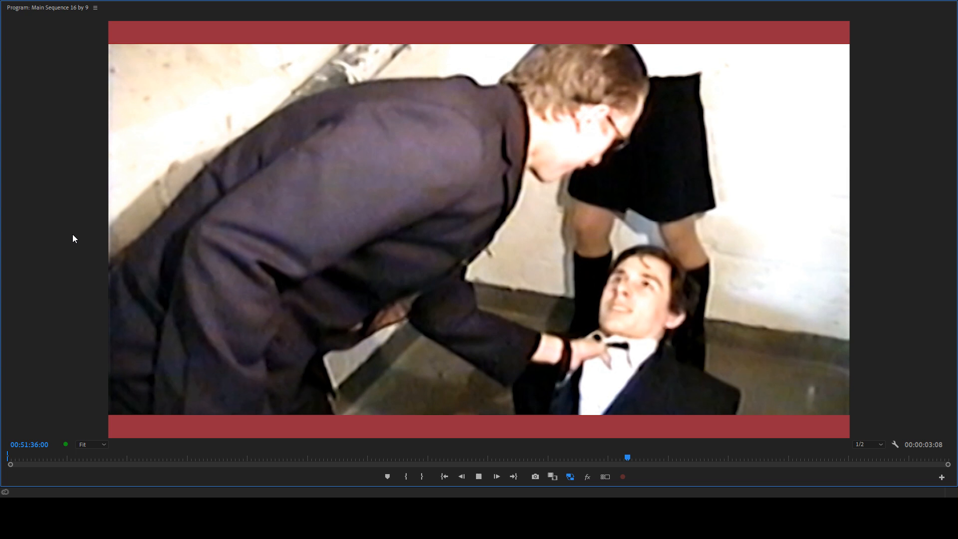
{"action": "key", "text": "space"}
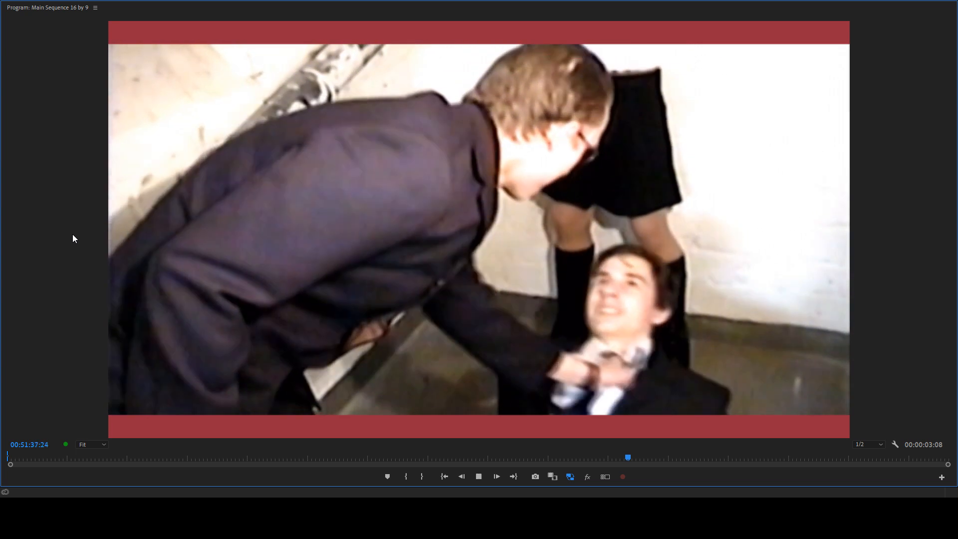
{"action": "key", "text": "space"}
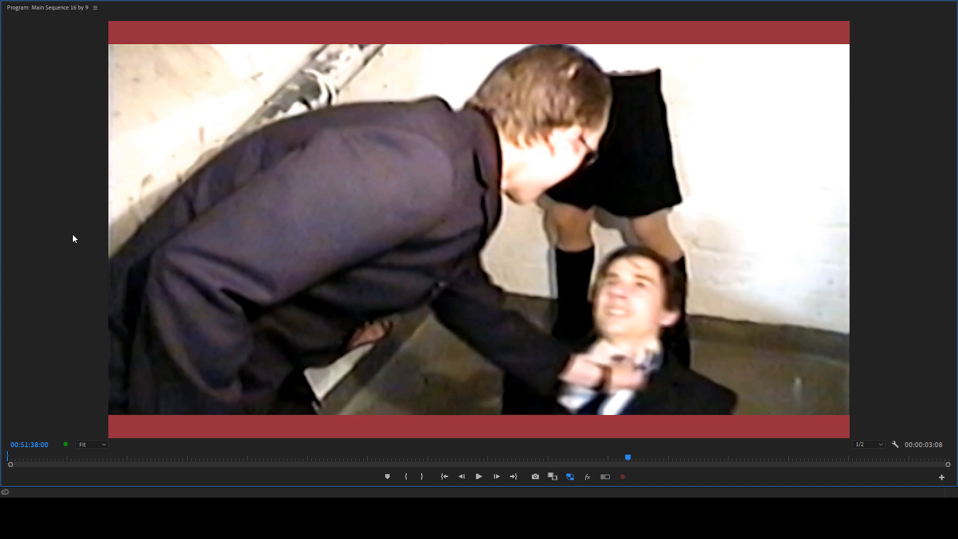
- Play the blue-labeled scene on to 00:51:56:15, pausing to examine the frames at 00:51:42:23 and 00:51:44:08
{"action": "key", "text": "space"}
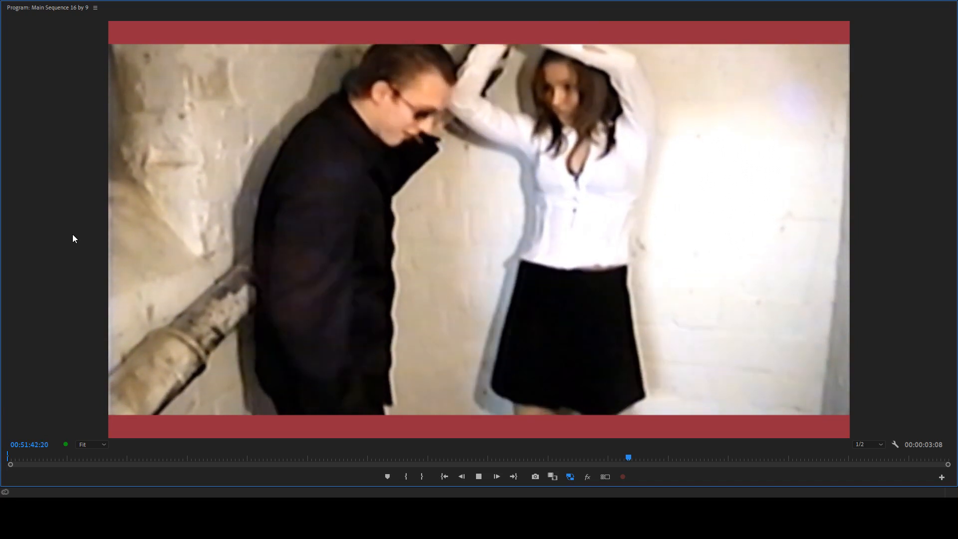
{"action": "key", "text": "space"}
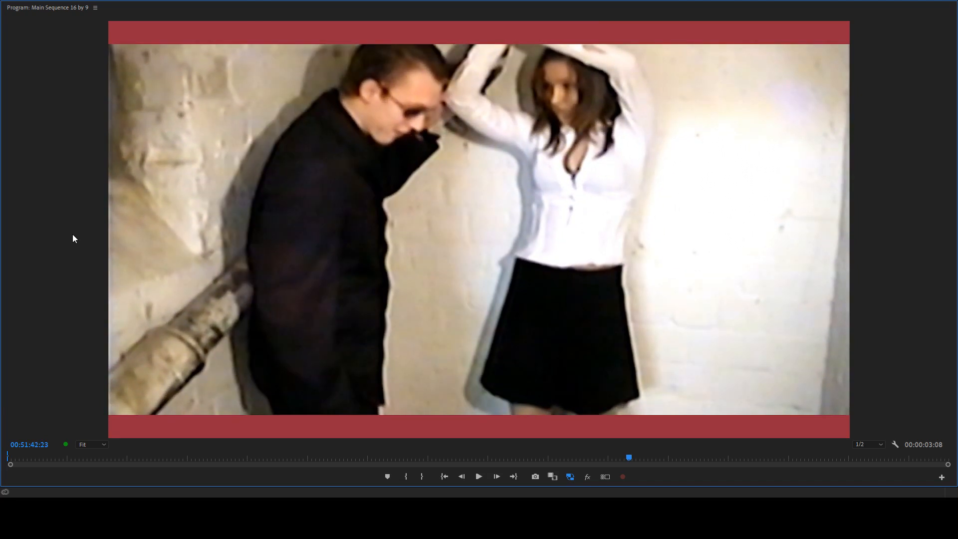
{"action": "key", "text": "space"}
{"action": "key", "text": "space"}
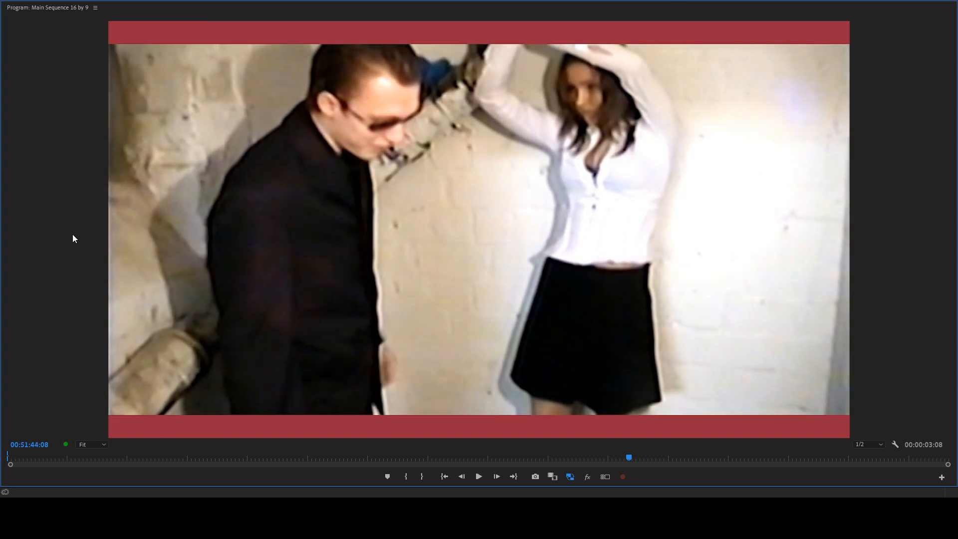
{"action": "key", "text": "space"}
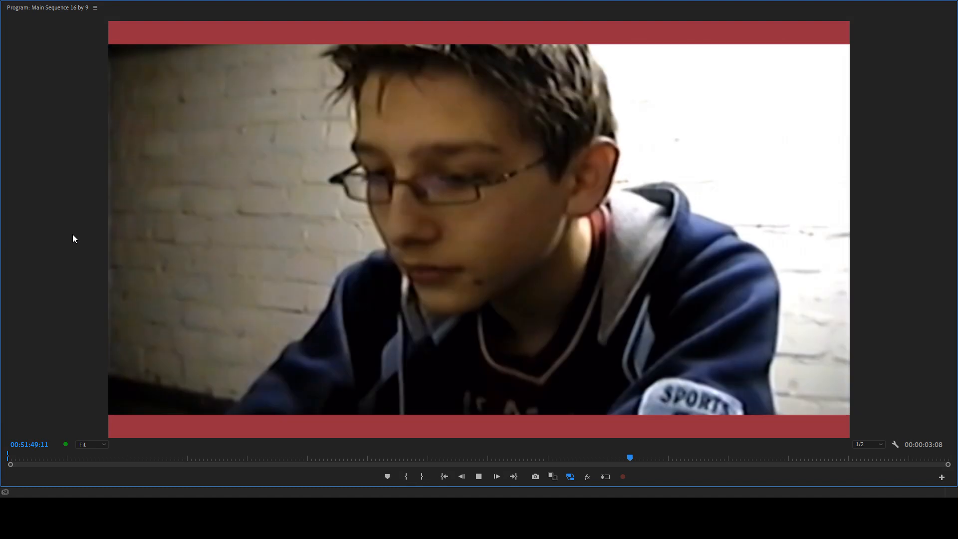
{"action": "key", "text": "space"}
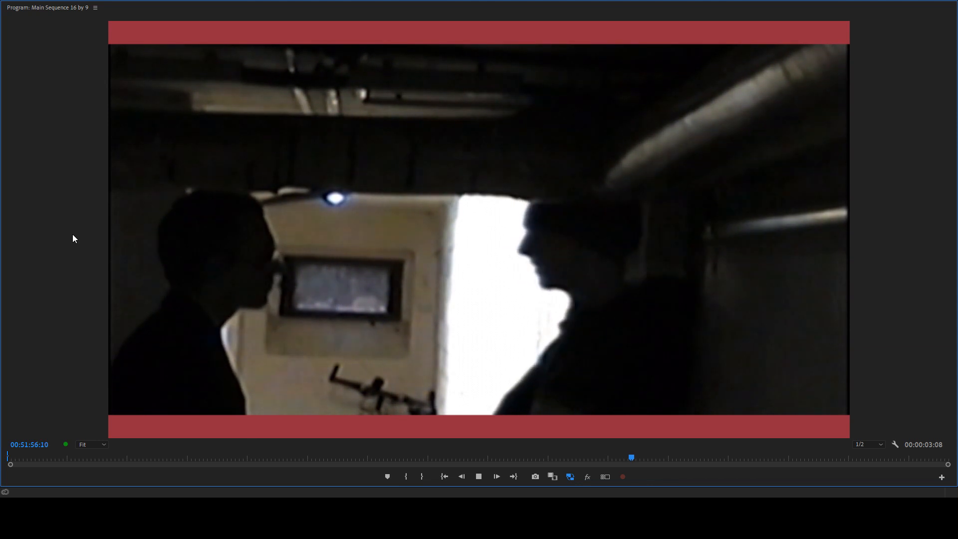
{"action": "key", "text": "space"}
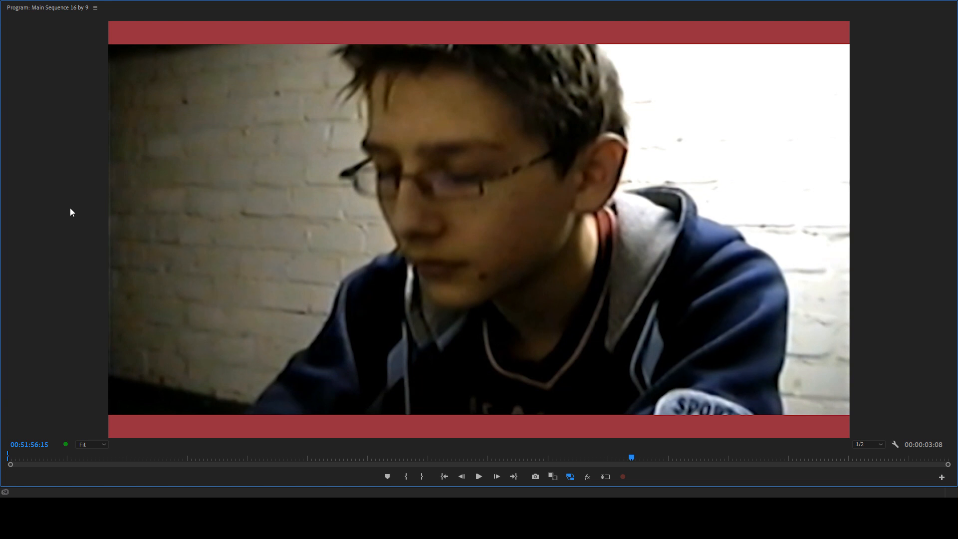
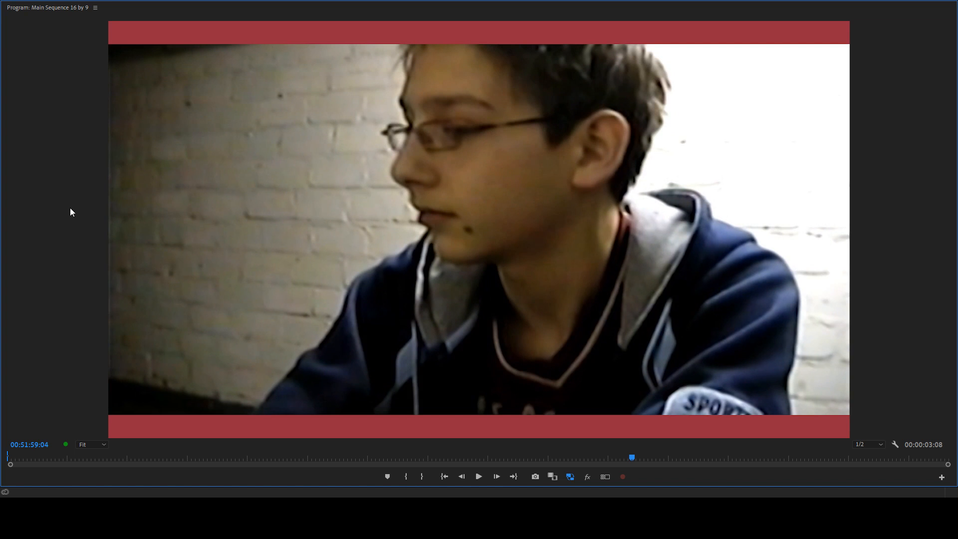
- Examine the silhouette and seated-boy shots between 00:51:59:04 and 00:52:10:00, pausing at 00:52:03:00 and replaying the boy's close-up
{"action": "key", "text": "space"}
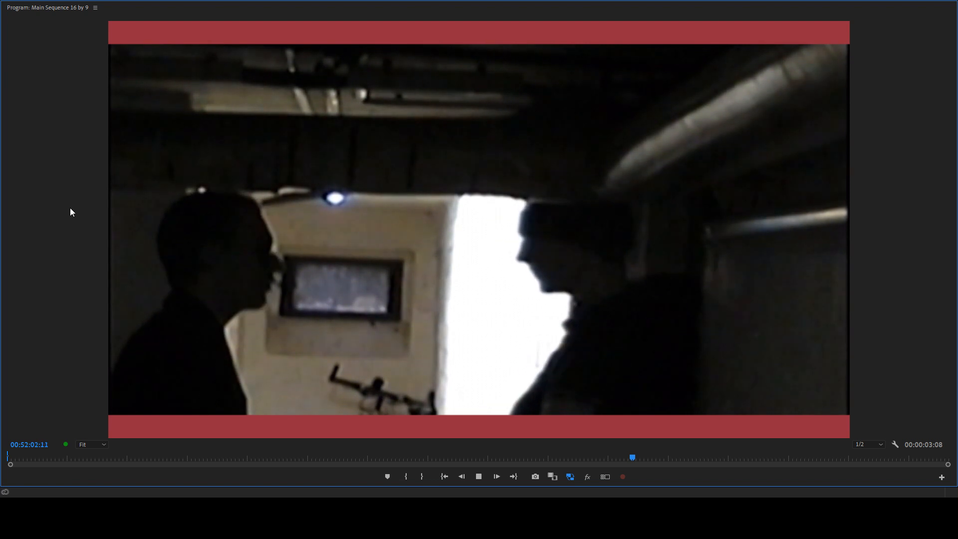
{"action": "key", "text": "space"}
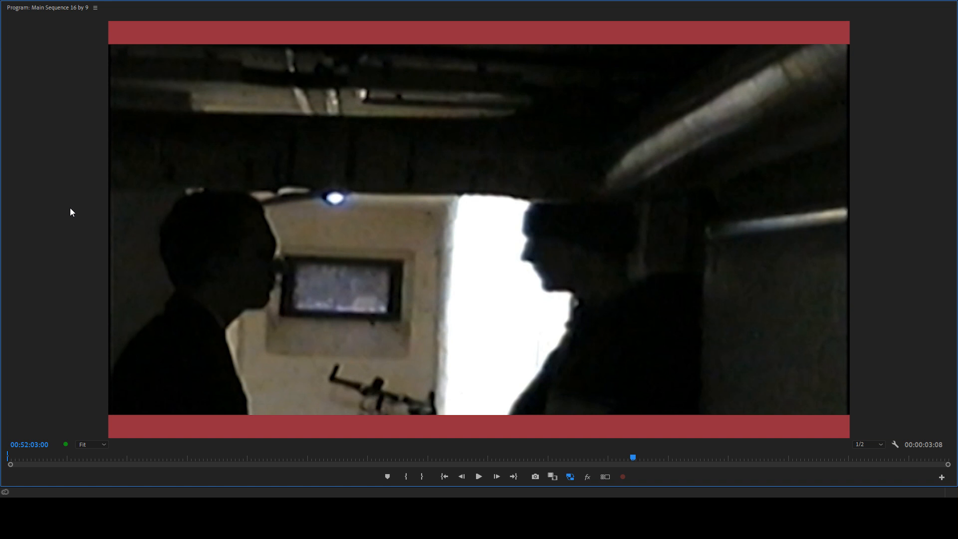
{"action": "key", "text": "space"}
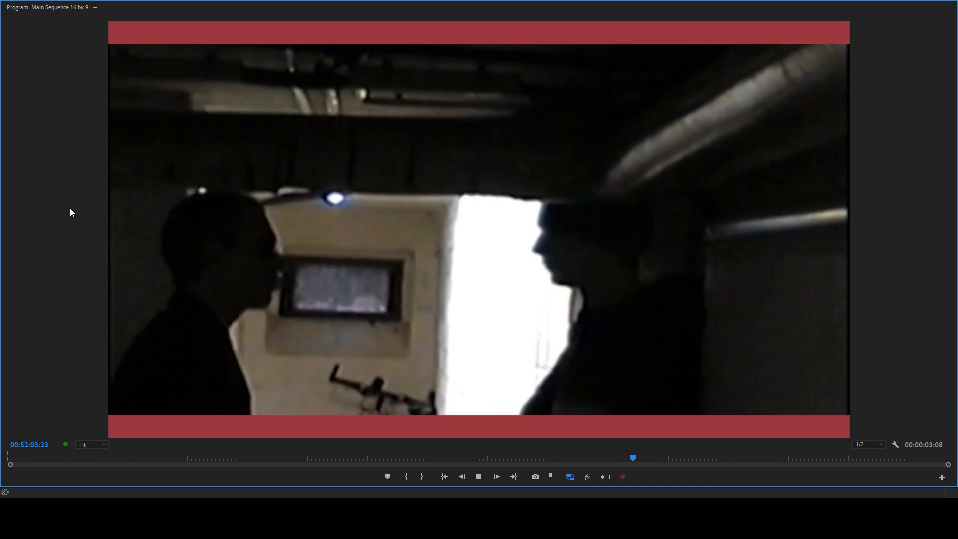
{"action": "key", "text": "space"}
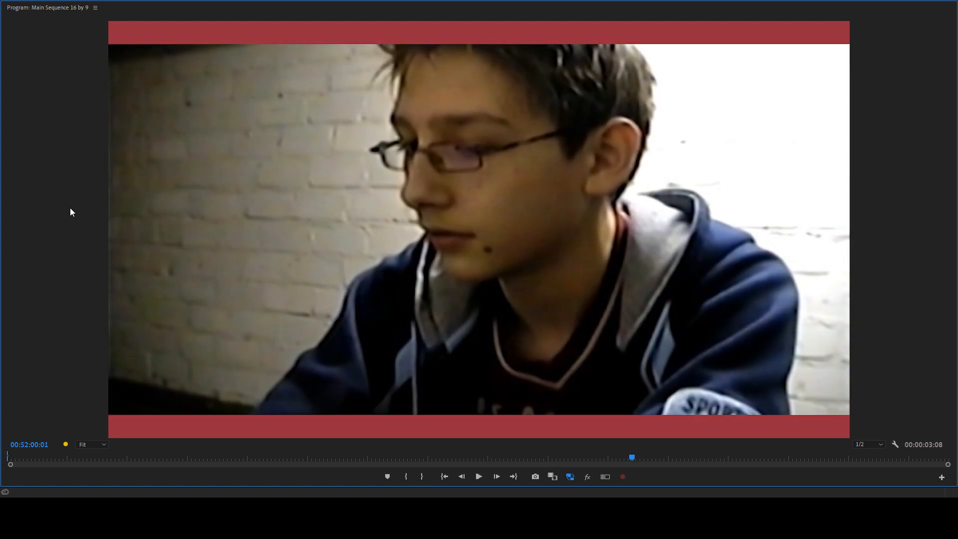
{"action": "key", "text": "space"}
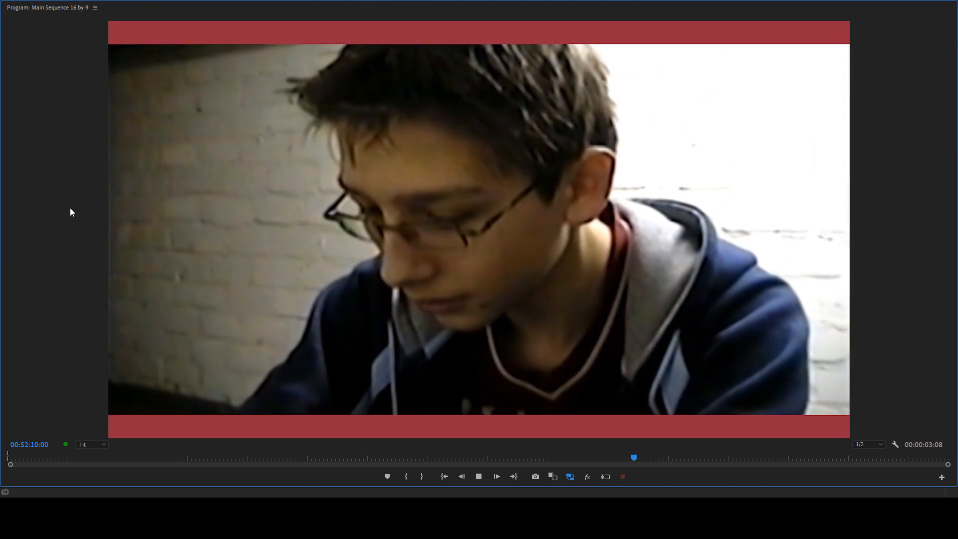
{"action": "key", "text": "space"}
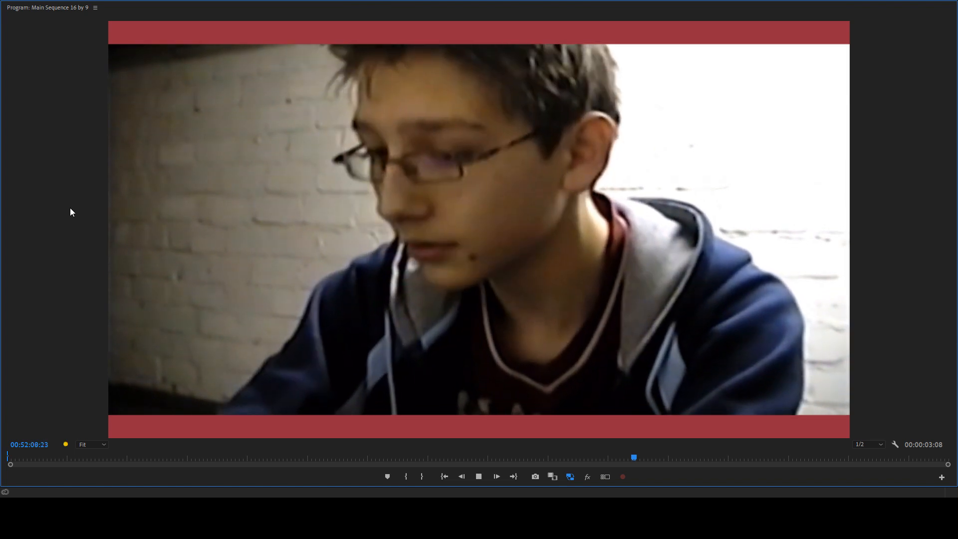
{"action": "key", "text": "space"}
{"action": "key", "text": "space"}
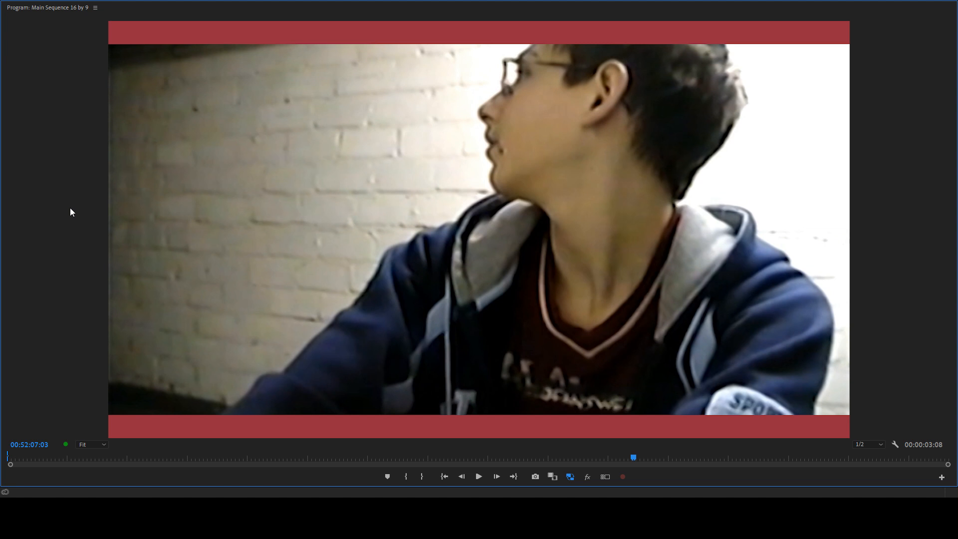
- Play from 00:52:07:03 through the subtitled shot with pauses, stop at 00:52:17:24 and restore the regular panel layout
{"action": "key", "text": "space"}
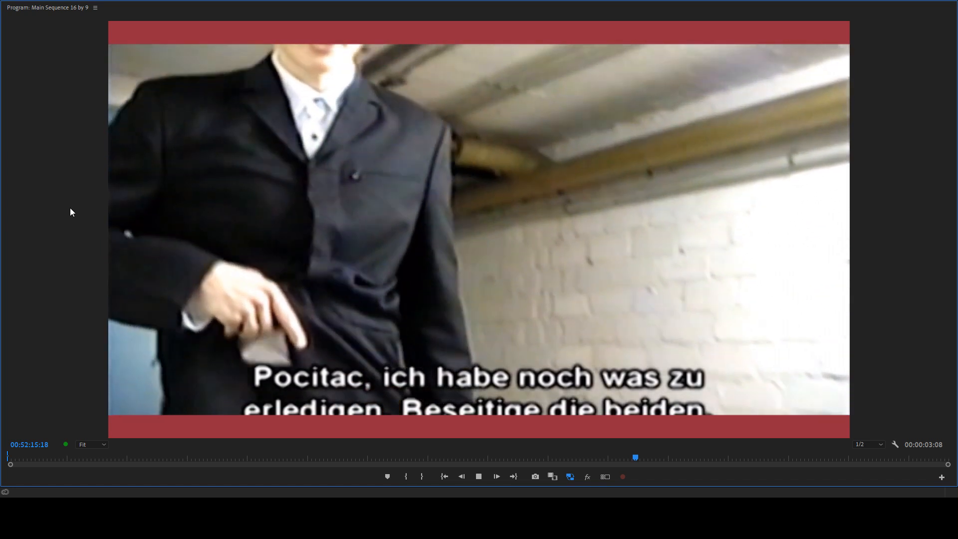
{"action": "key", "text": "space"}
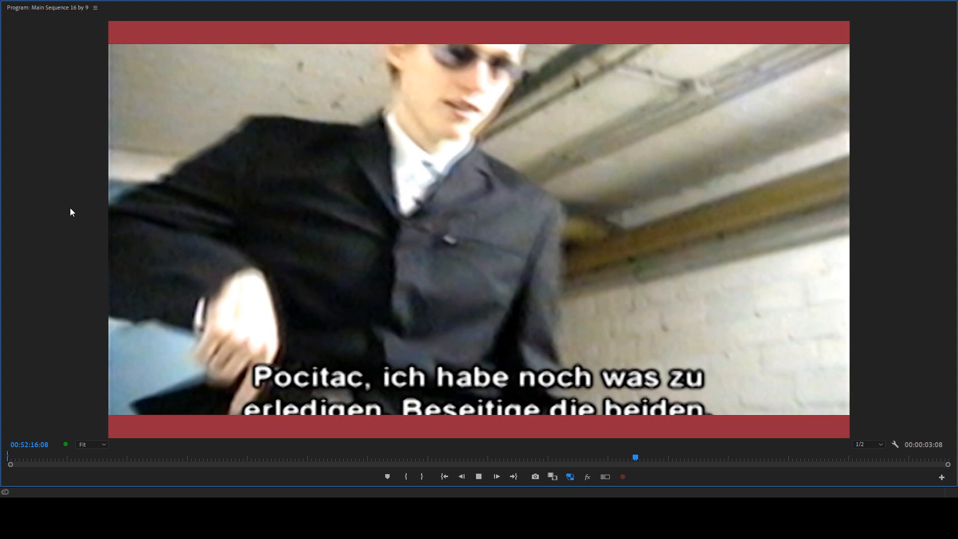
{"action": "key", "text": "space"}
{"action": "key", "text": "space"}
{"action": "key", "text": "space"}
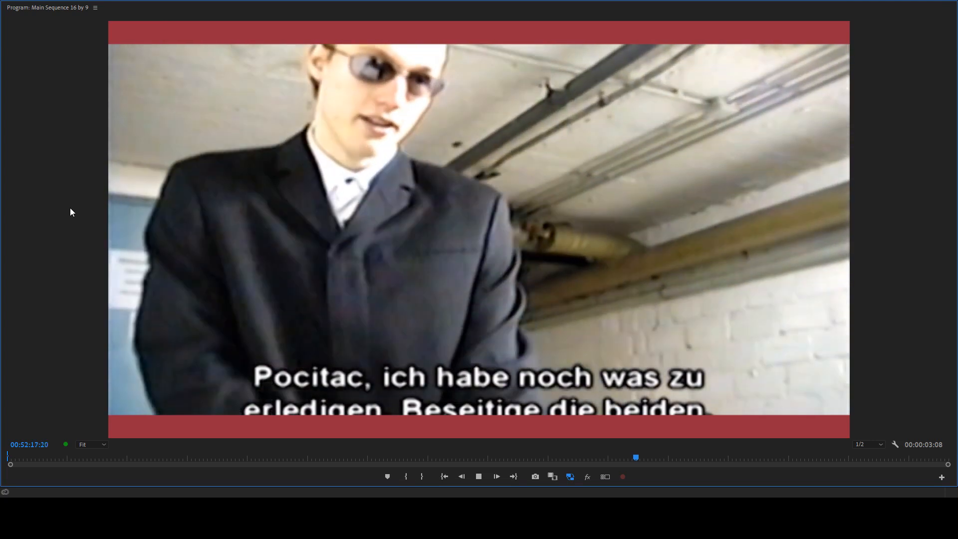
{"action": "key", "text": "space"}
{"action": "key", "text": "grave"}
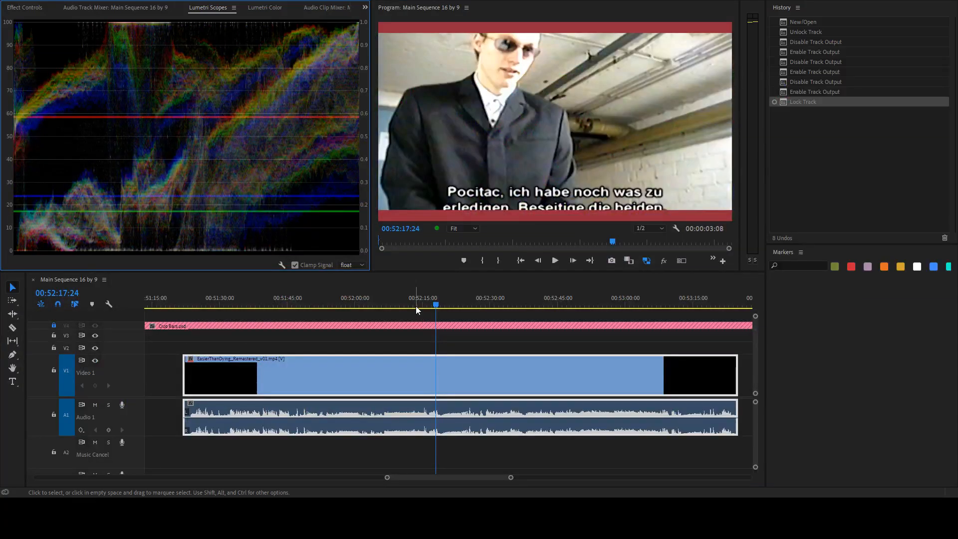
- Maximize the Program Monitor again and play on to 00:52:37:16, pausing at 00:52:26:17, 00:52:28:20 and 00:52:31:18
{"action": "key", "text": "grave"}
{"action": "key", "text": "space"}
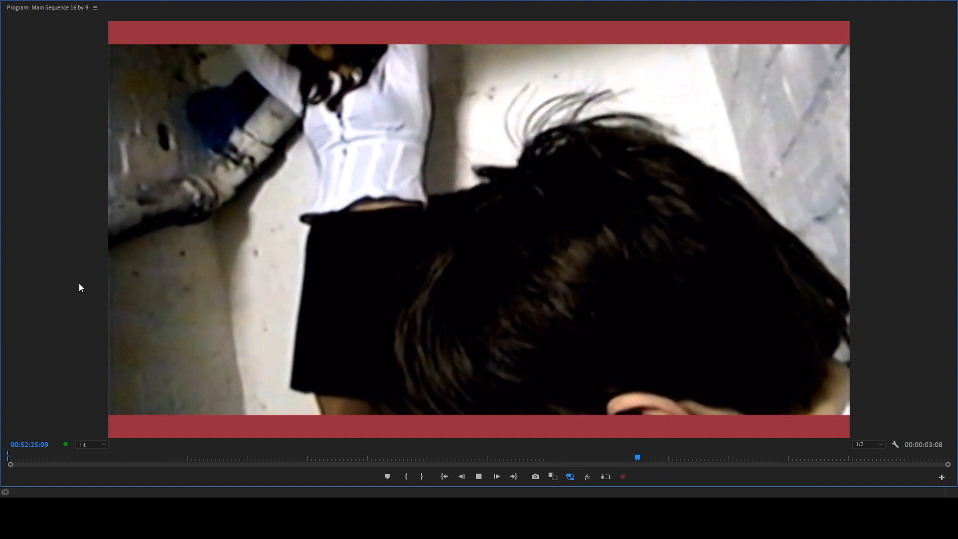
{"action": "key", "text": "space"}
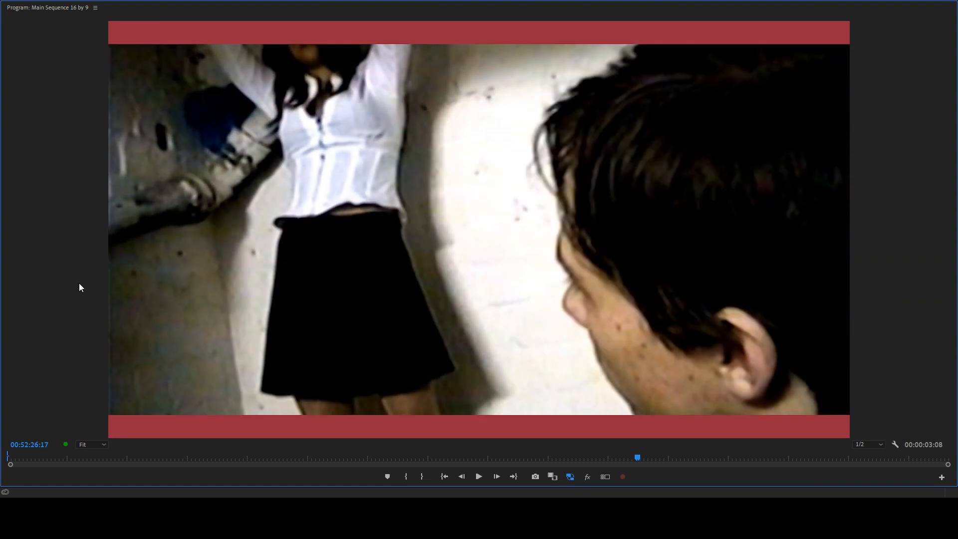
{"action": "key", "text": "space"}
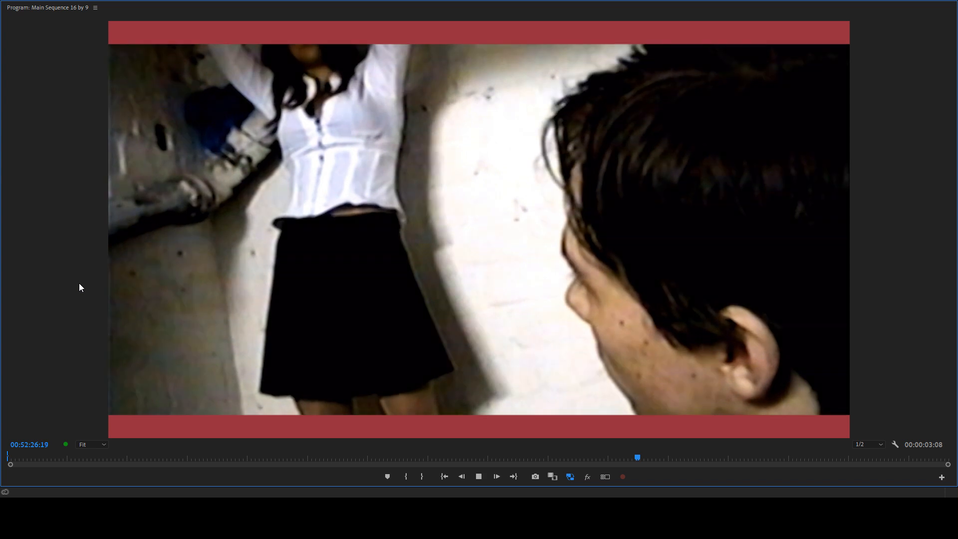
{"action": "key", "text": "space"}
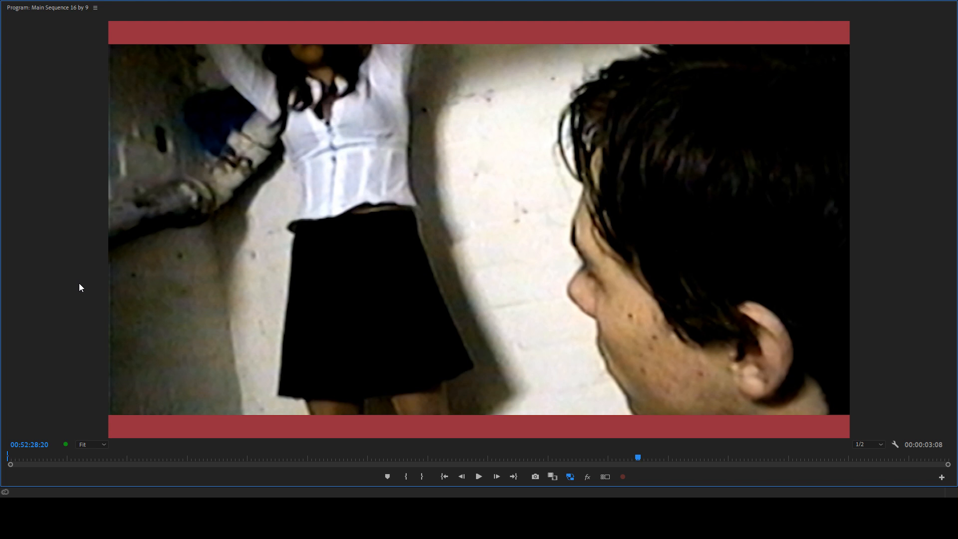
{"action": "key", "text": "space"}
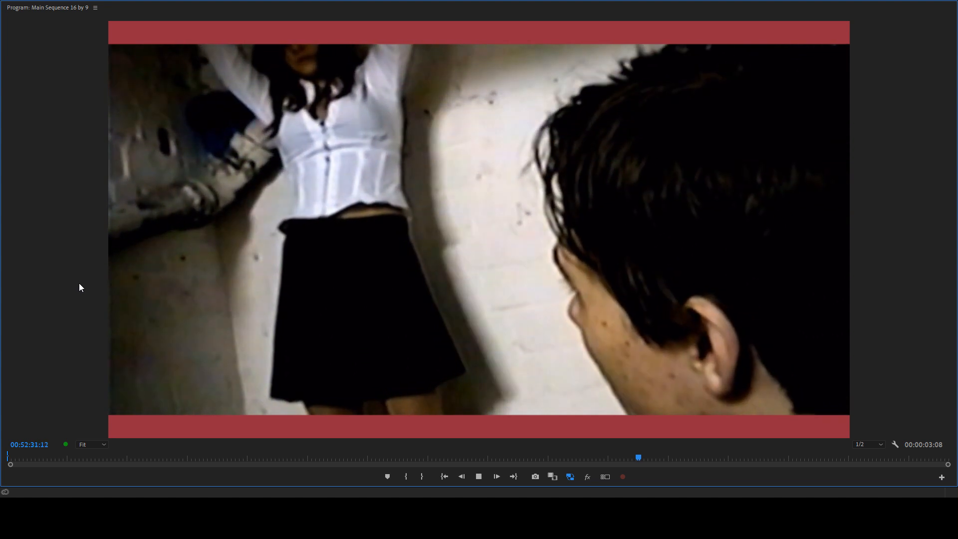
{"action": "key", "text": "space"}
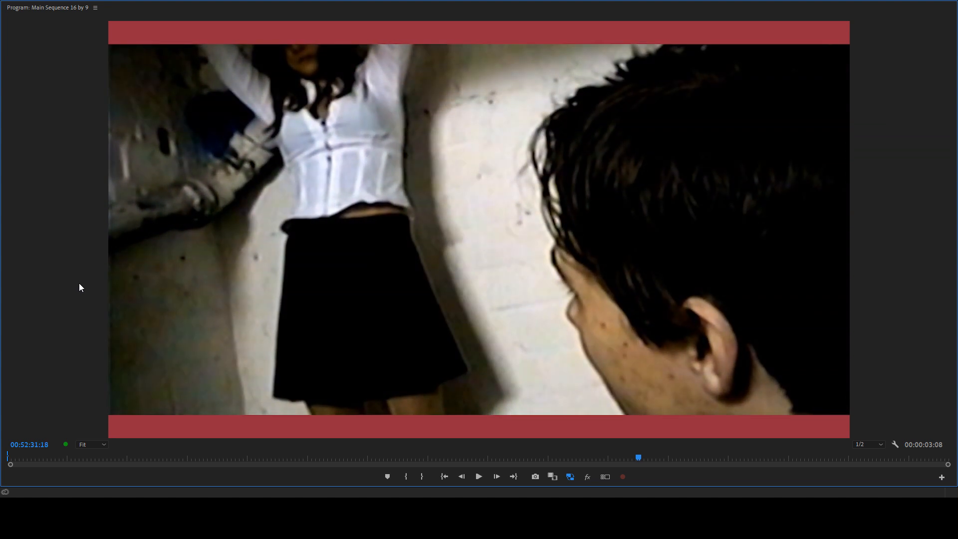
{"action": "key", "text": "space"}
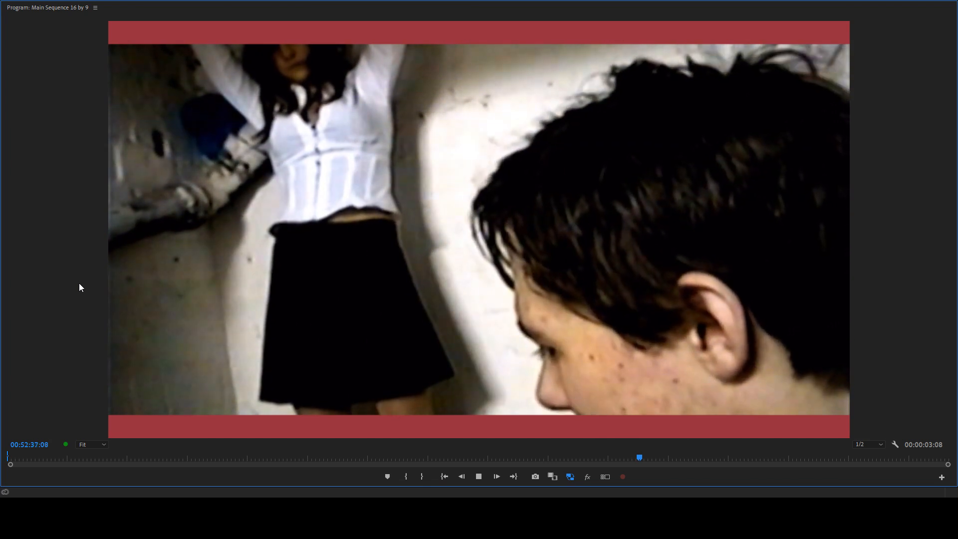
{"action": "key", "text": "space"}
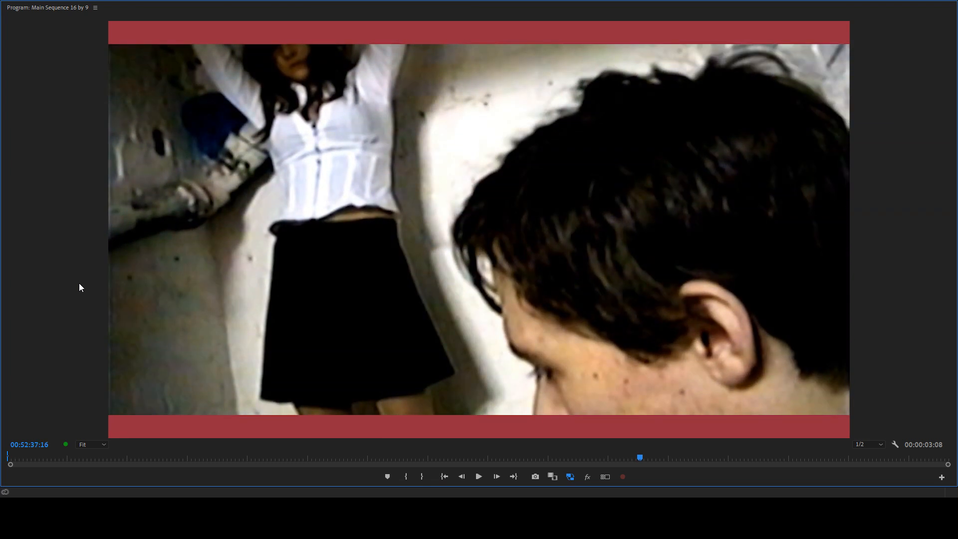
- Play the corridor shots on from 00:52:37:16 to 00:52:45:14, pausing to examine the wide shot at 00:52:40:16
{"action": "key", "text": "space"}
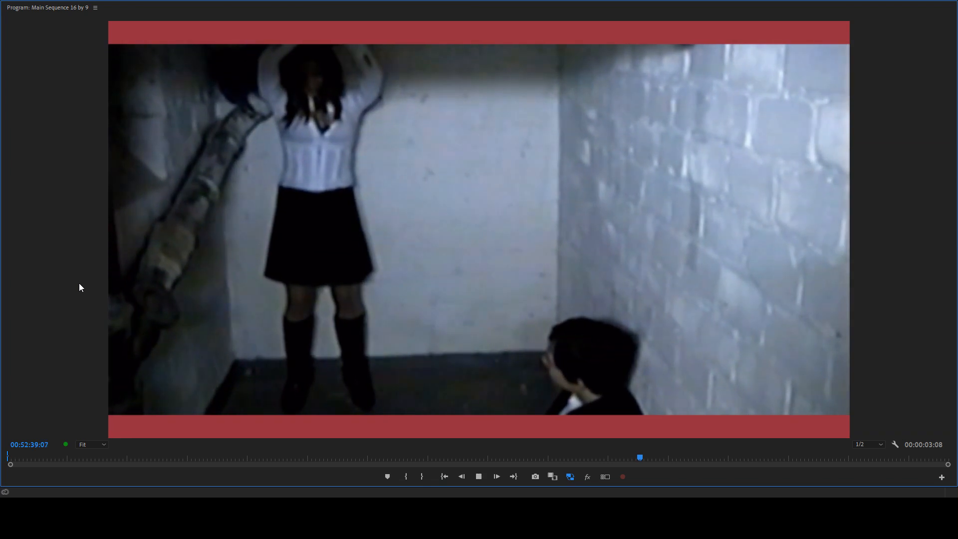
{"action": "key", "text": "space"}
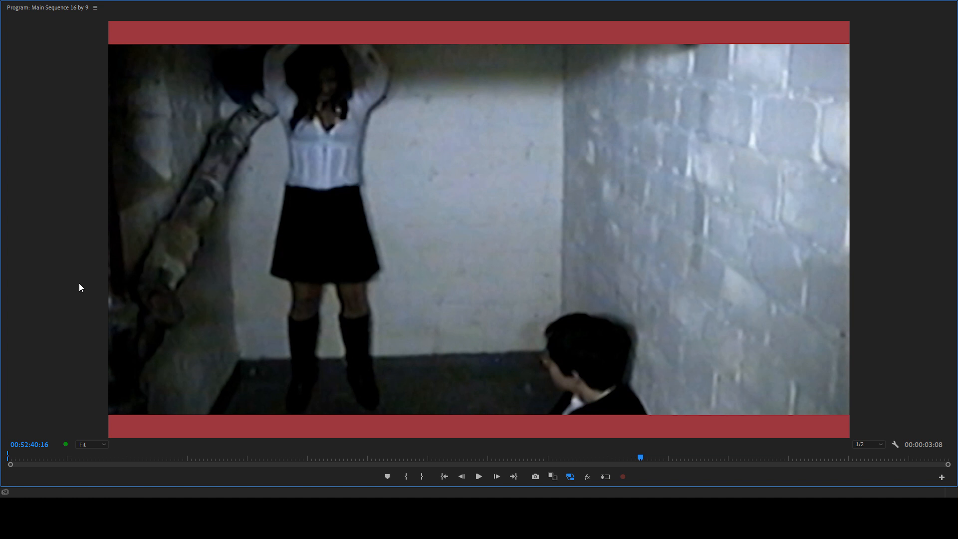
{"action": "key", "text": "space"}
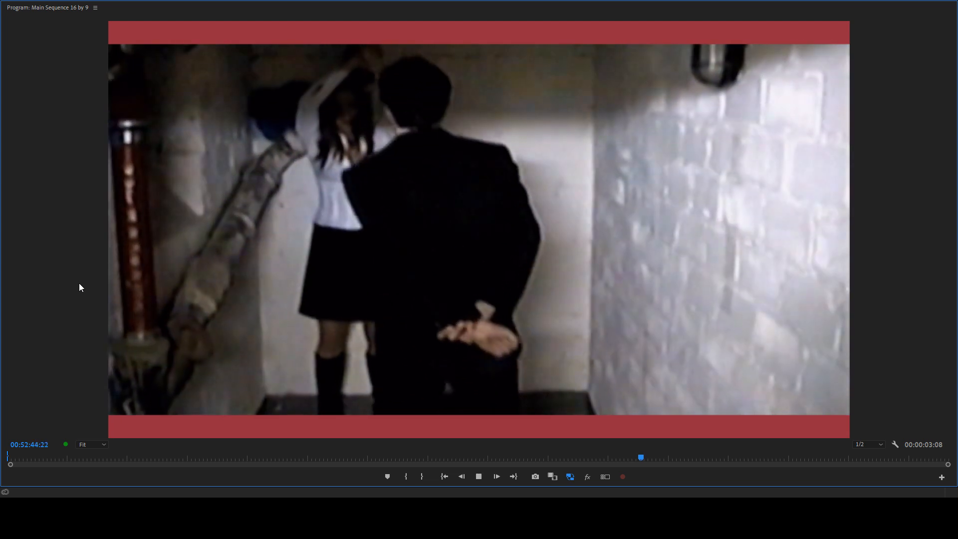
{"action": "key", "text": "space"}
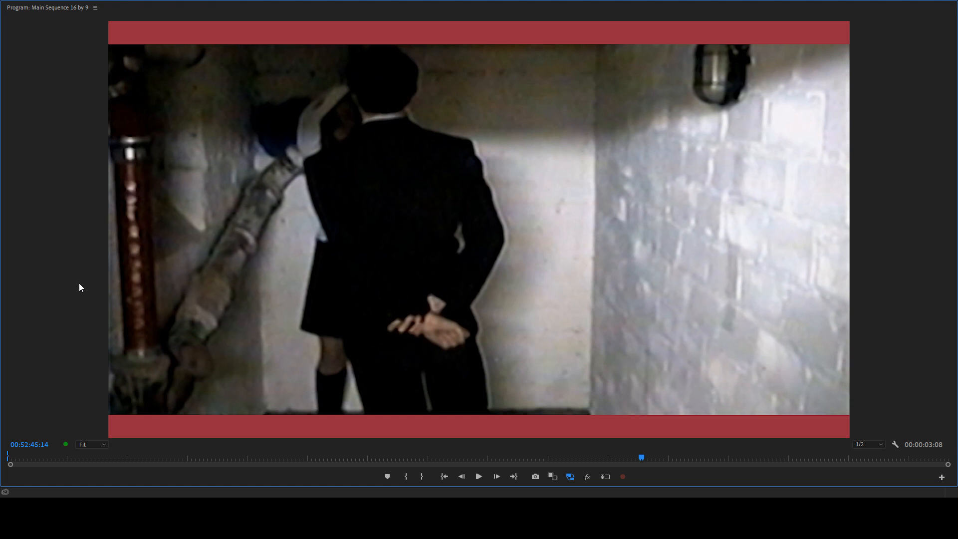
- Play the dark close-ups of the couple on to 00:52:57:23, pausing to examine the frames at 00:52:49:24 and 00:52:52:23
{"action": "key", "text": "space"}
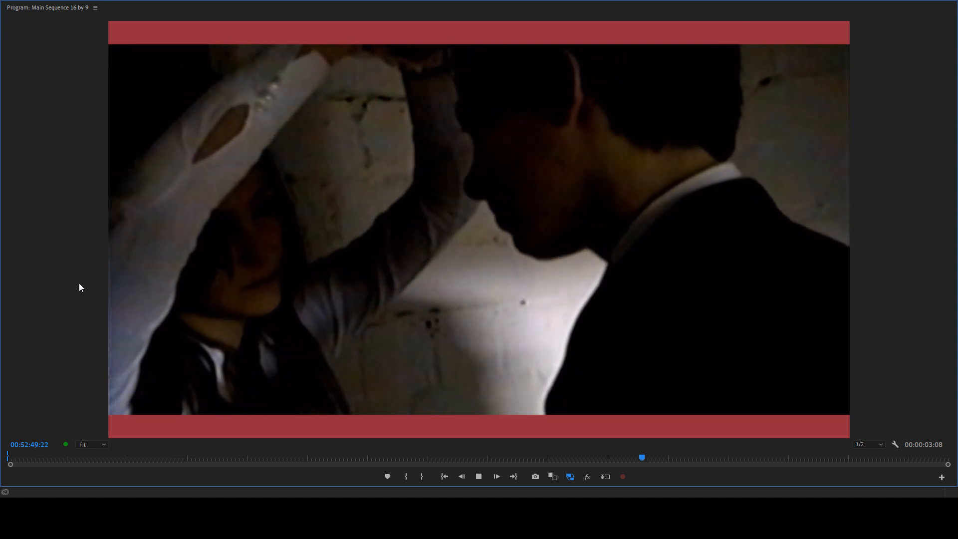
{"action": "key", "text": "space"}
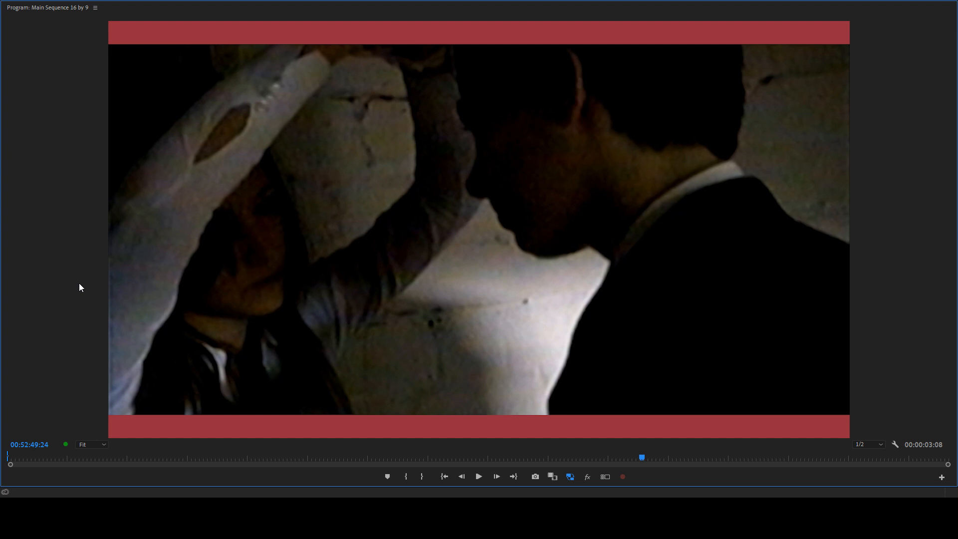
{"action": "key", "text": "space"}
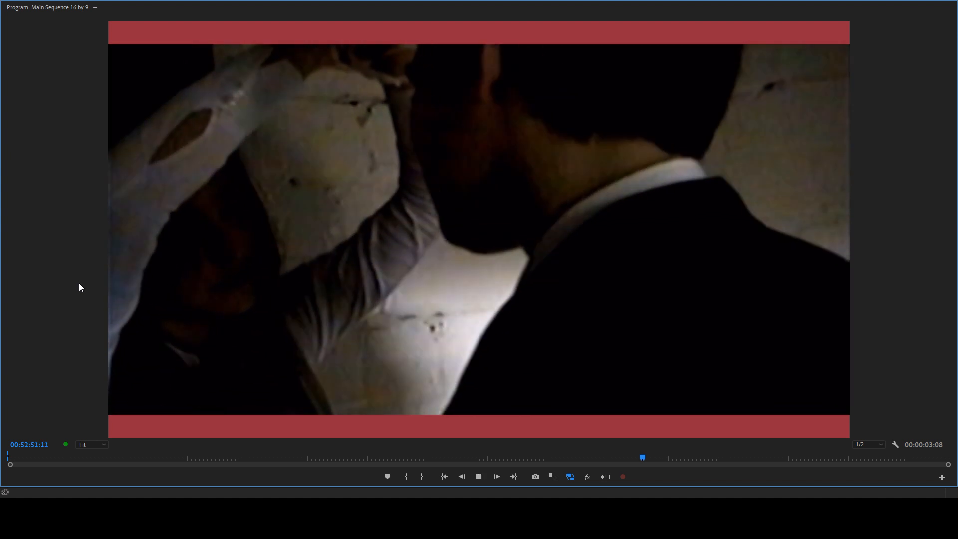
{"action": "key", "text": "space"}
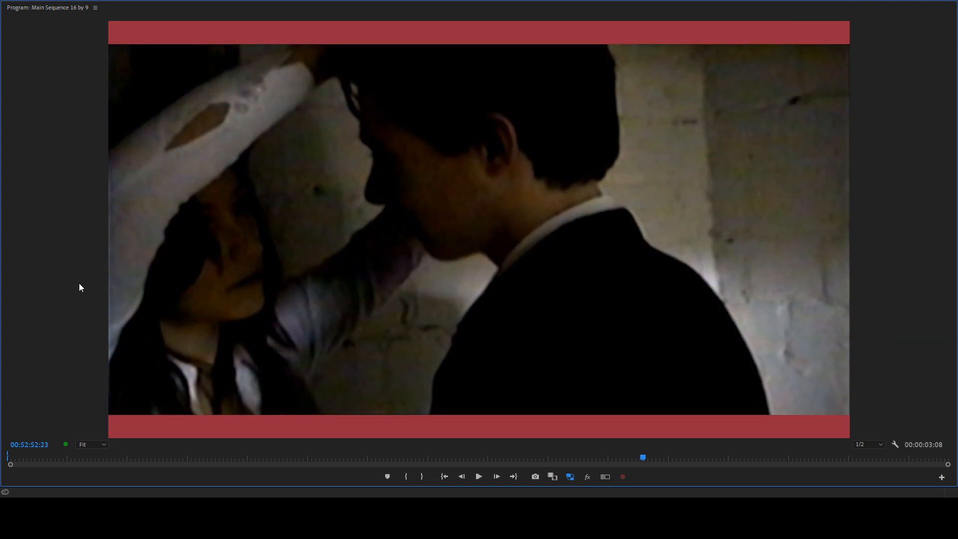
{"action": "key", "text": "space"}
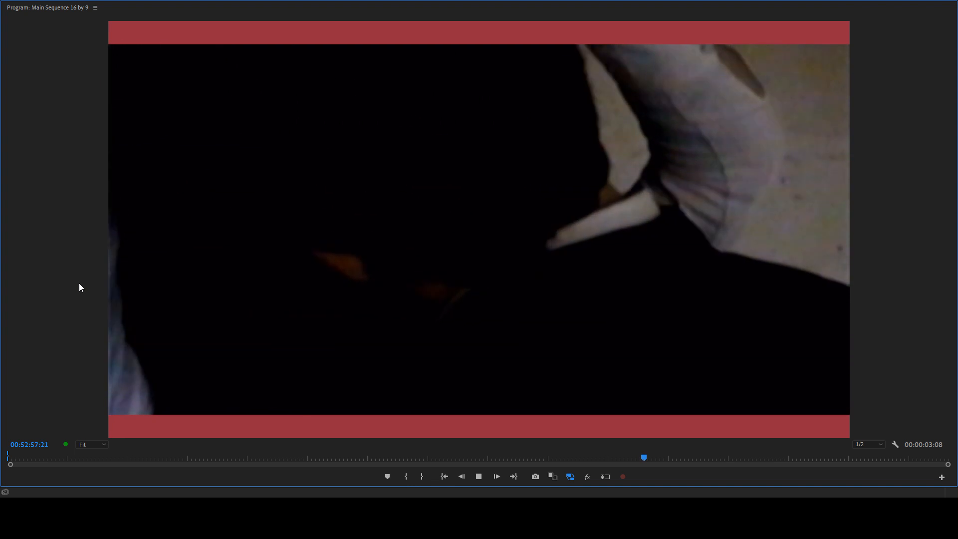
{"action": "key", "text": "space"}
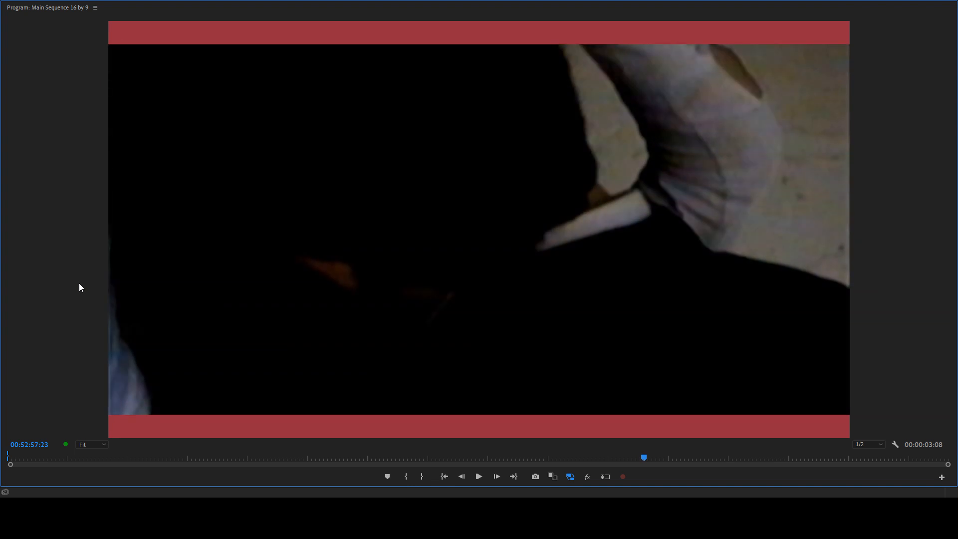
- Rewind to 00:52:54:05 and replay the dark close-up, pausing at 00:52:57:05 before playing on into the shot at the computer
{"action": "key", "text": "j"}
{"action": "key", "text": "j"}
{"action": "key", "text": "j"}
{"action": "key", "text": "k"}
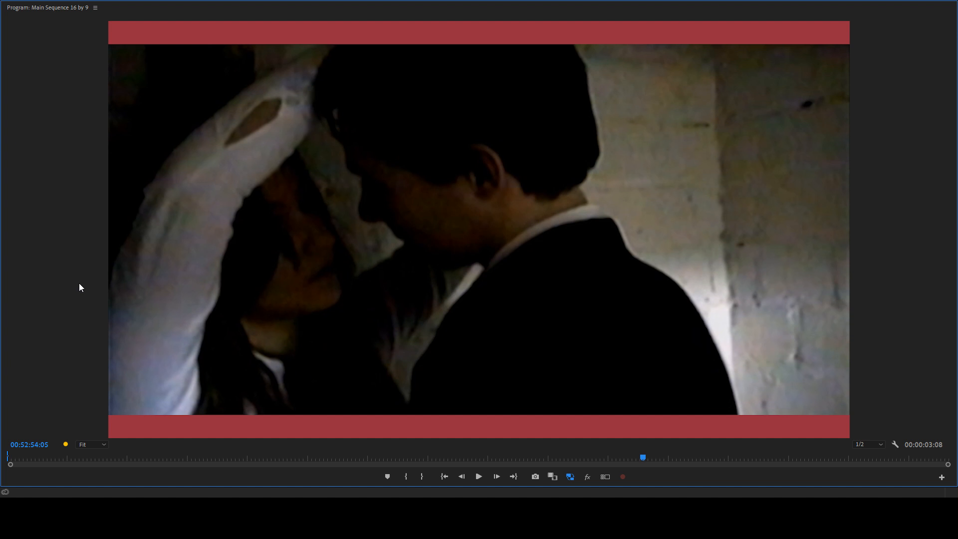
{"action": "key", "text": "space"}
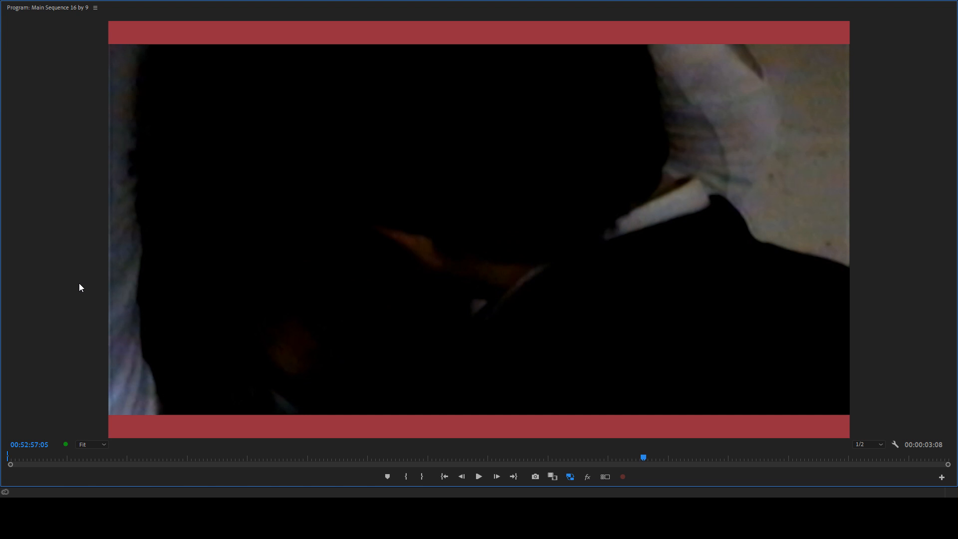
{"action": "key", "text": "space"}
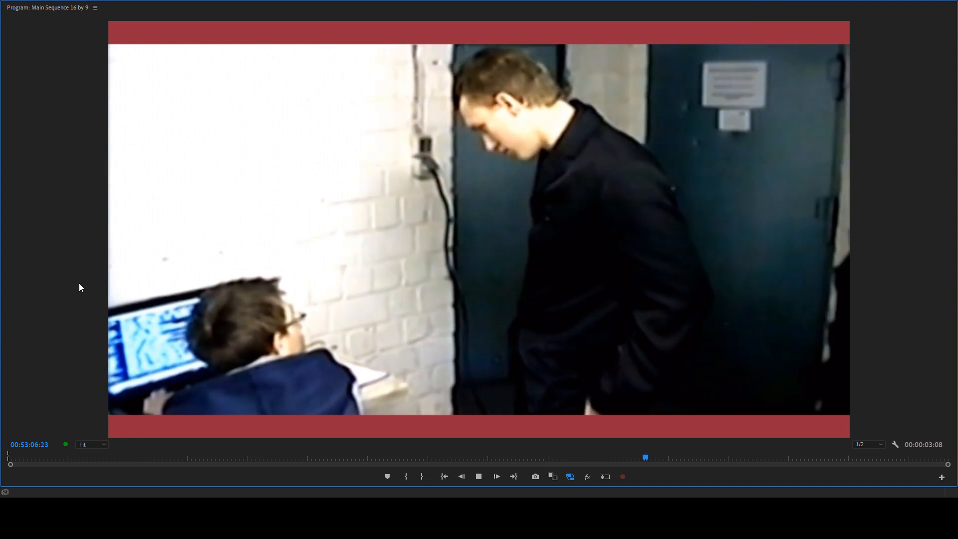
- Replay the footage between about 00:53:04 and 00:53:09, examining the transition from the dark close-up to the desk shot
{"action": "key", "text": "space"}
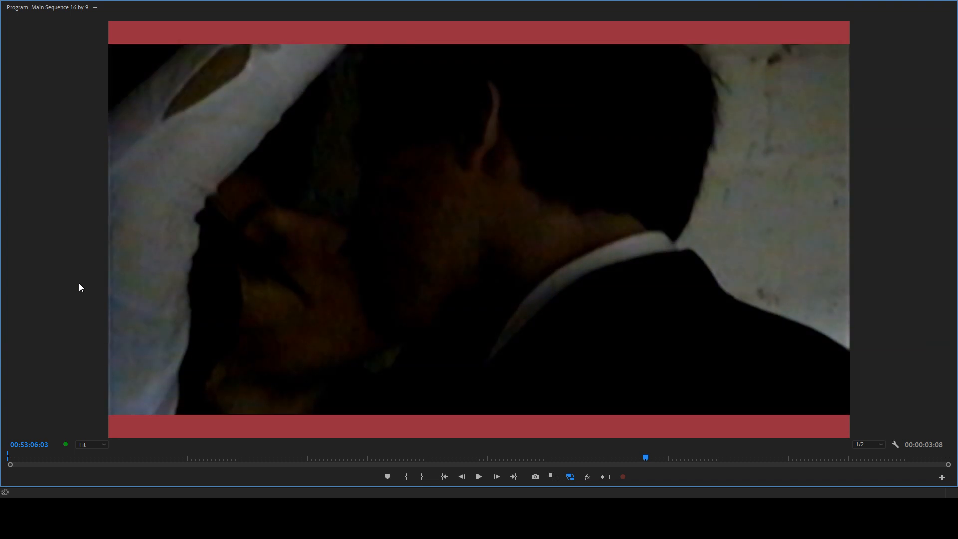
{"action": "key", "text": "space"}
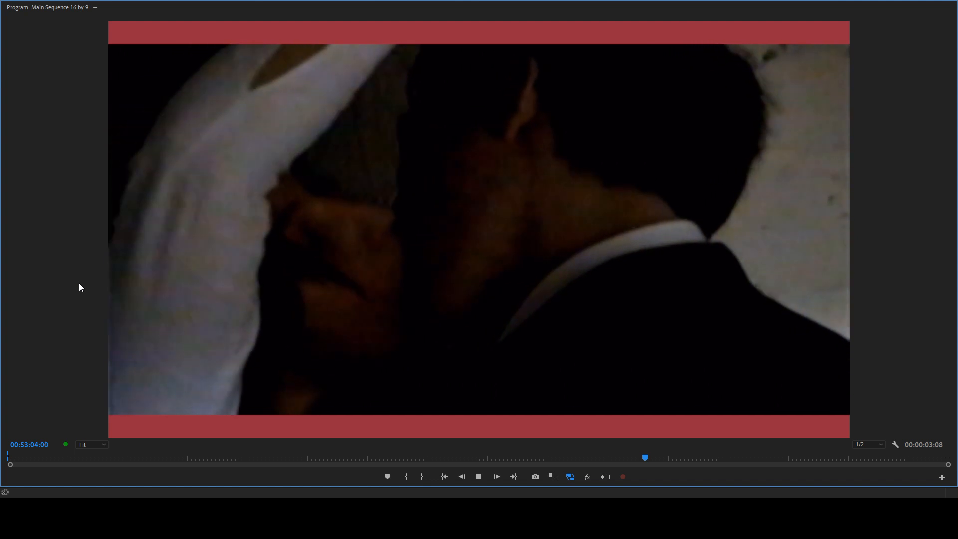
{"action": "key", "text": "l"}
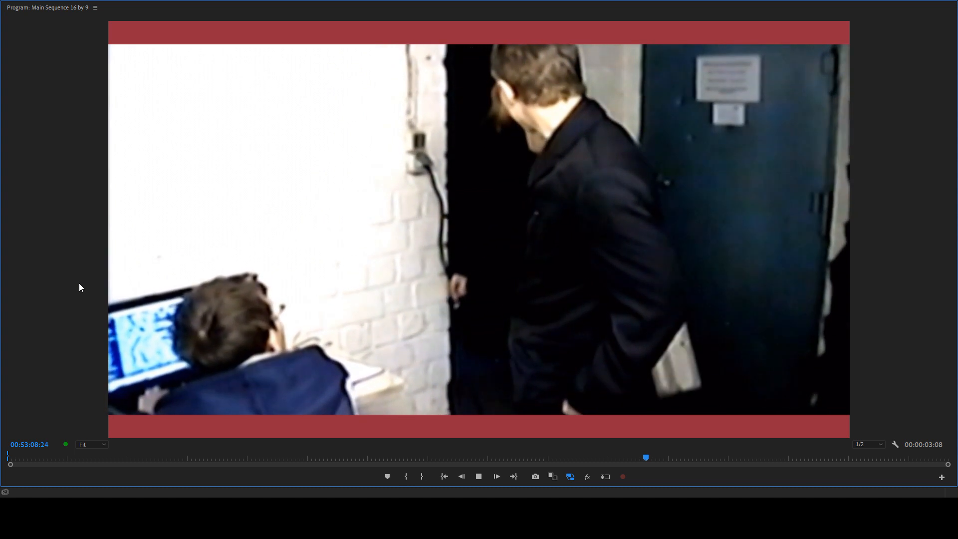
{"action": "key", "text": "j"}
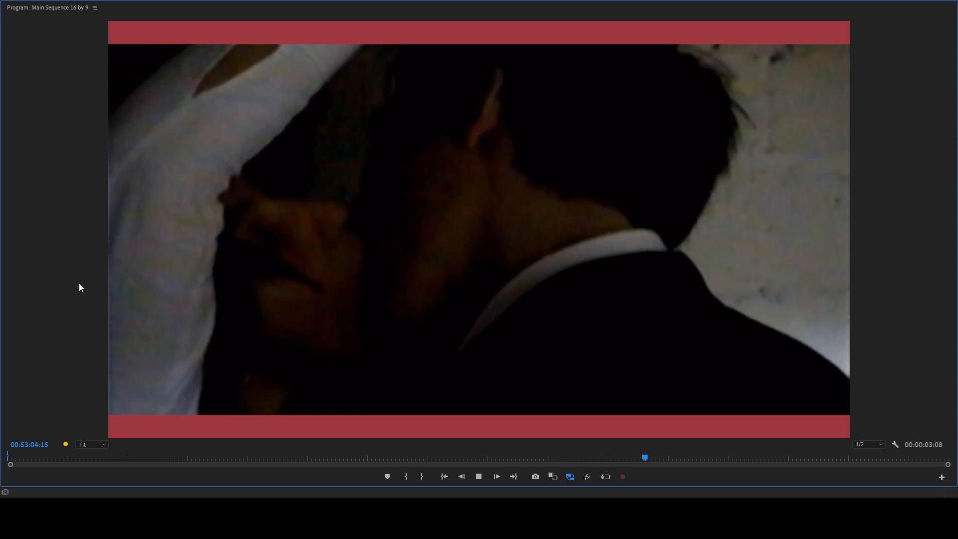
{"action": "key", "text": "l"}
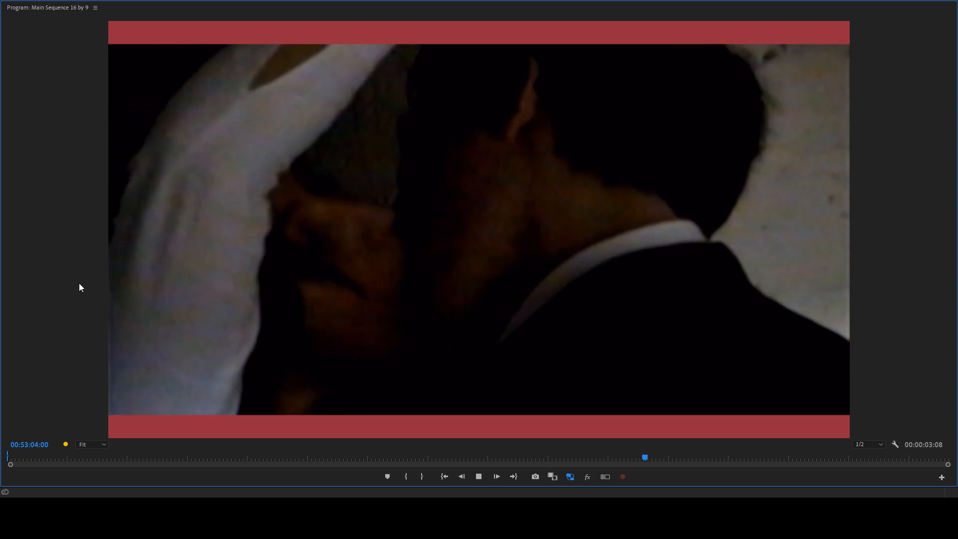
{"action": "key", "text": "k"}
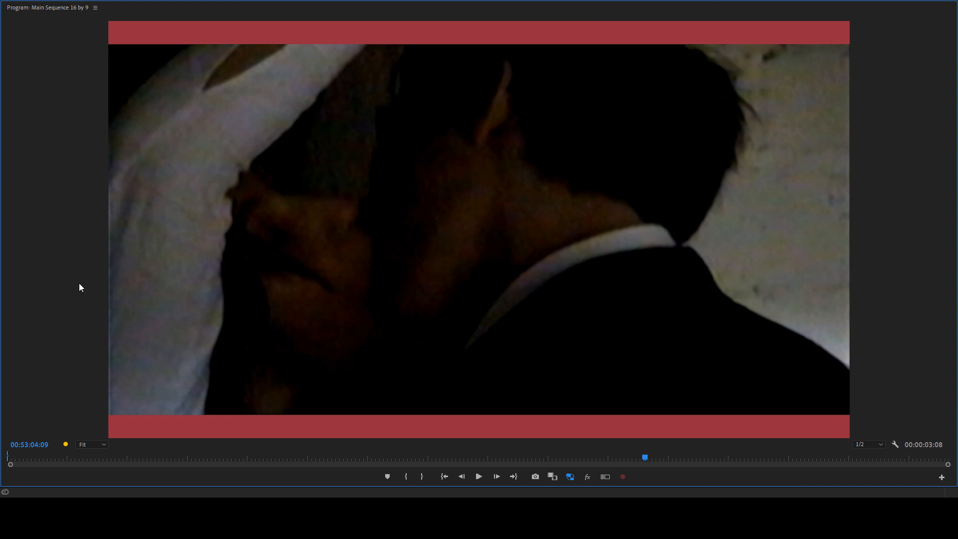
{"action": "key", "text": "l"}
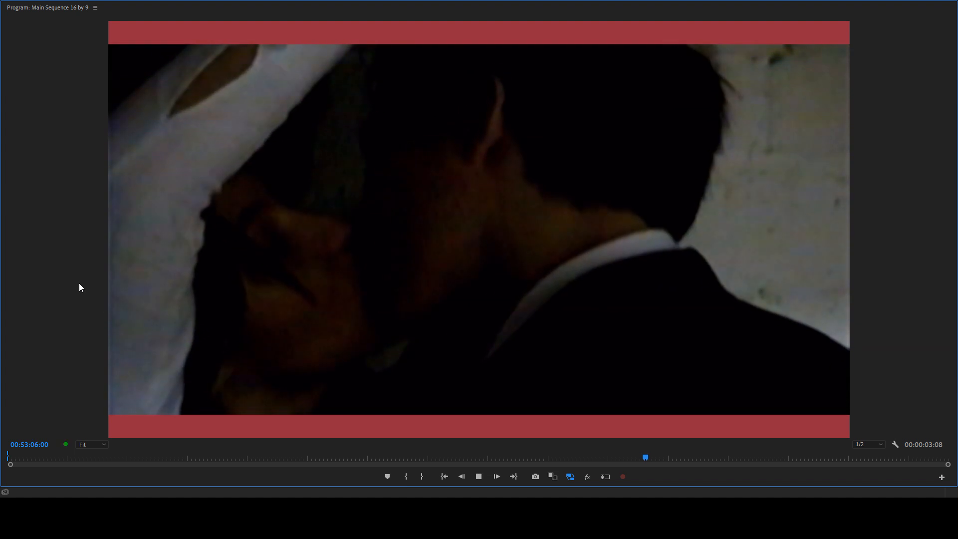
{"action": "key", "text": "k"}
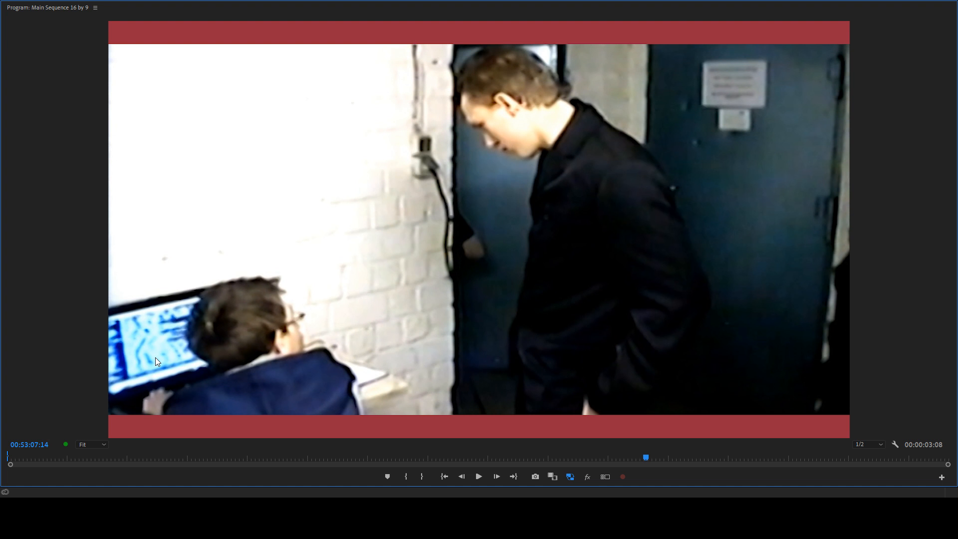
- Review the laptop scene from 00:53:07:14 through to the black frames at 00:53:25:16, pausing around the shot changes
{"action": "key", "text": "space"}
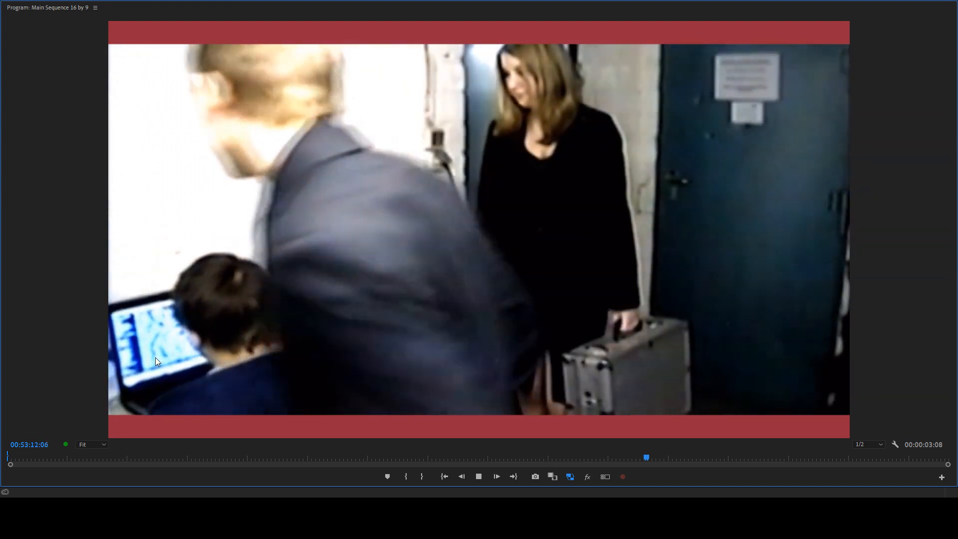
{"action": "key", "text": "space"}
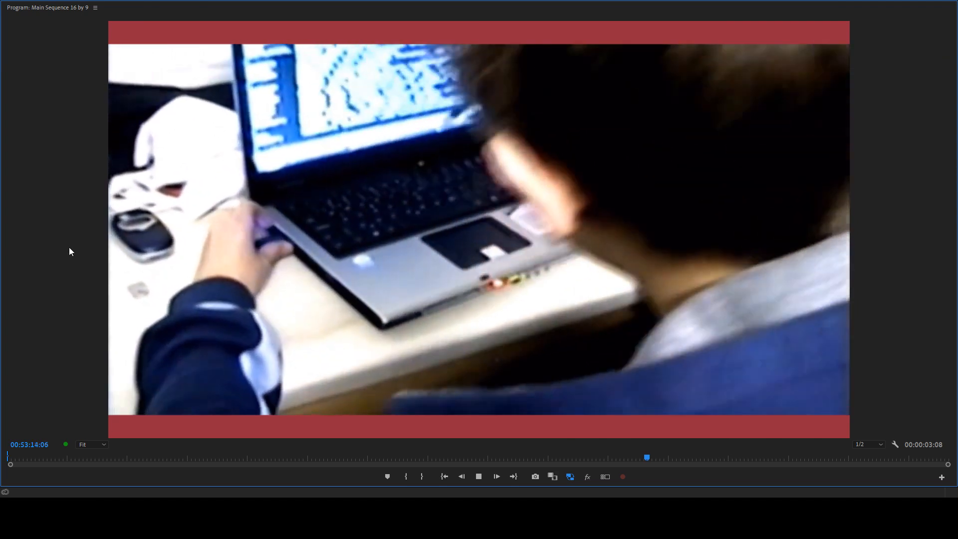
{"action": "key", "text": "shift+Right"}
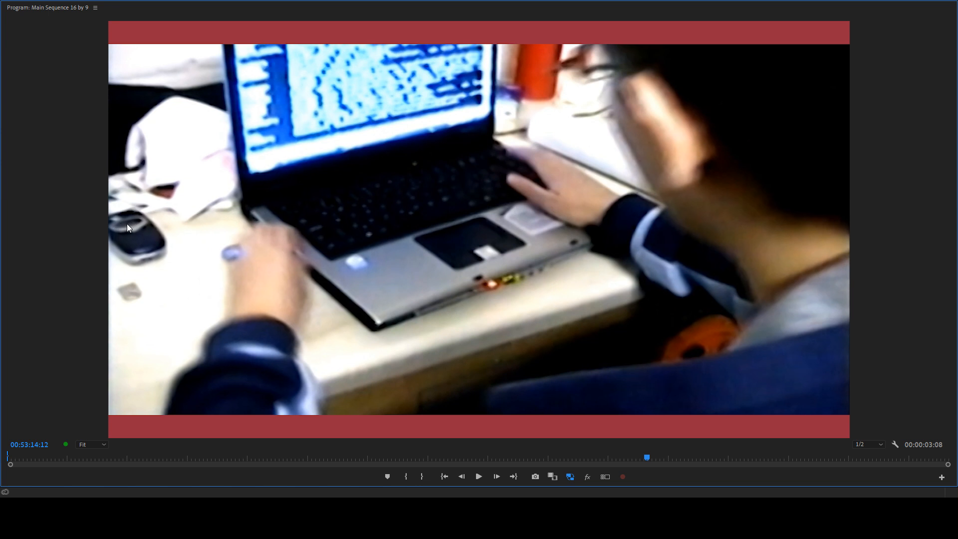
{"action": "key", "text": "space"}
{"action": "key", "text": "space"}
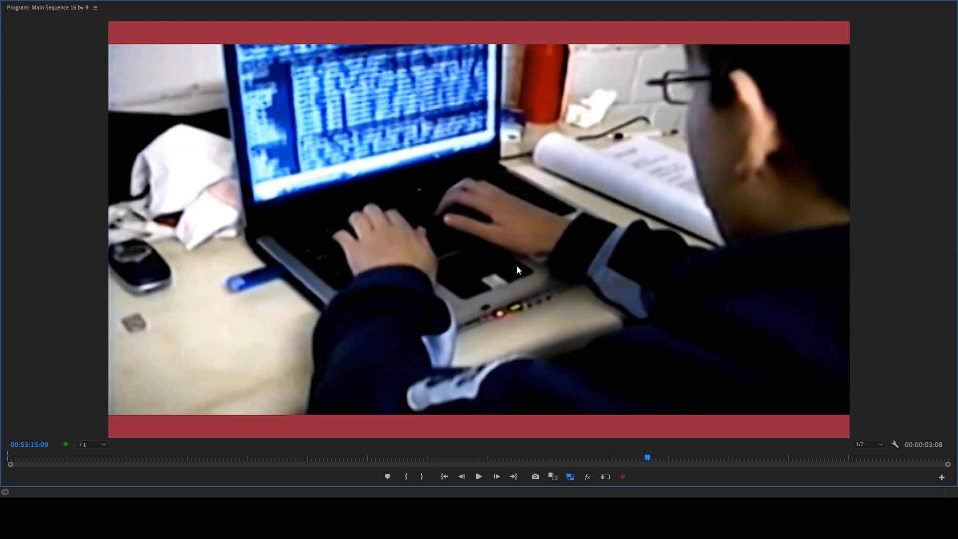
{"action": "key", "text": "space"}
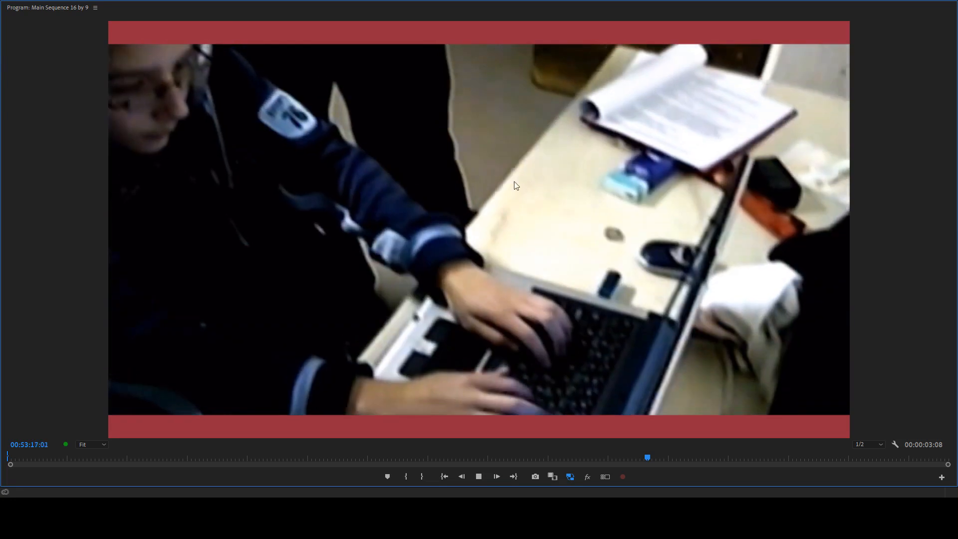
{"action": "key", "text": "space"}
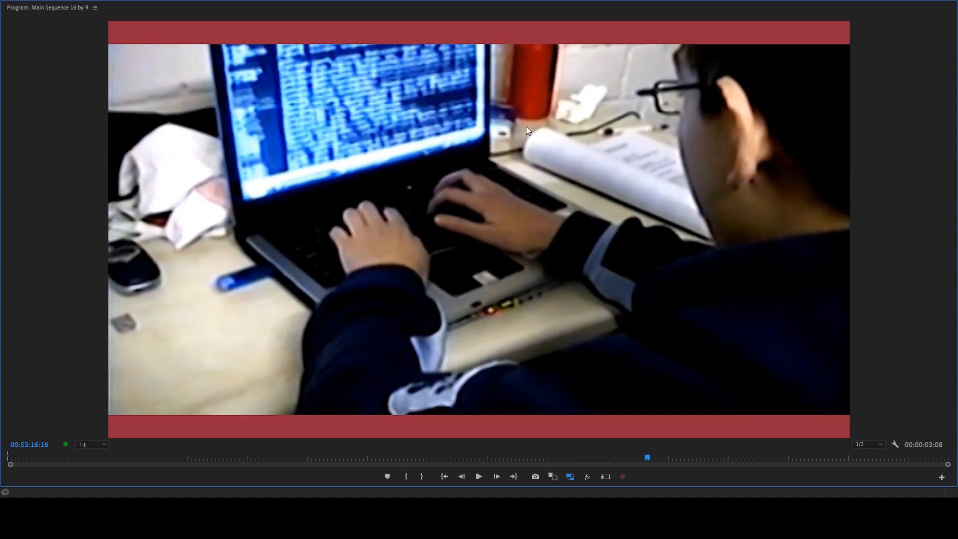
{"action": "key", "text": "space"}
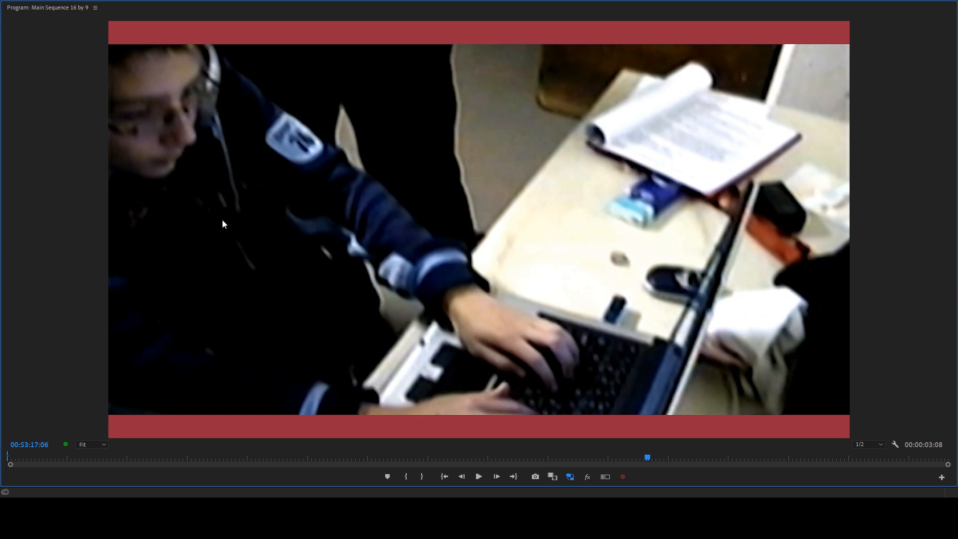
{"action": "key", "text": "space"}
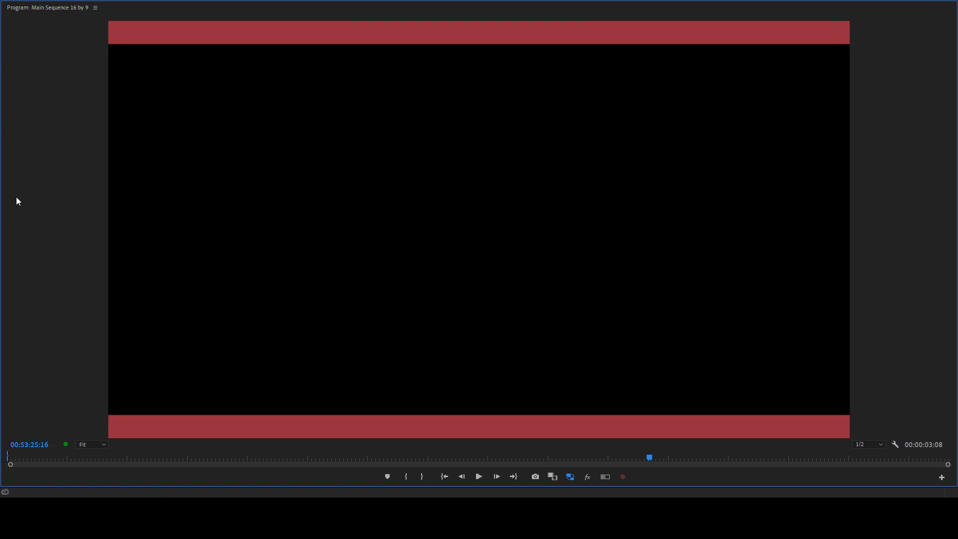
- Restore the full workspace layout and split the EasierThanDying_Remastered_v01.mp4 clip at its first shot change, just before 00:51:29
{"action": "key", "text": "grave"}
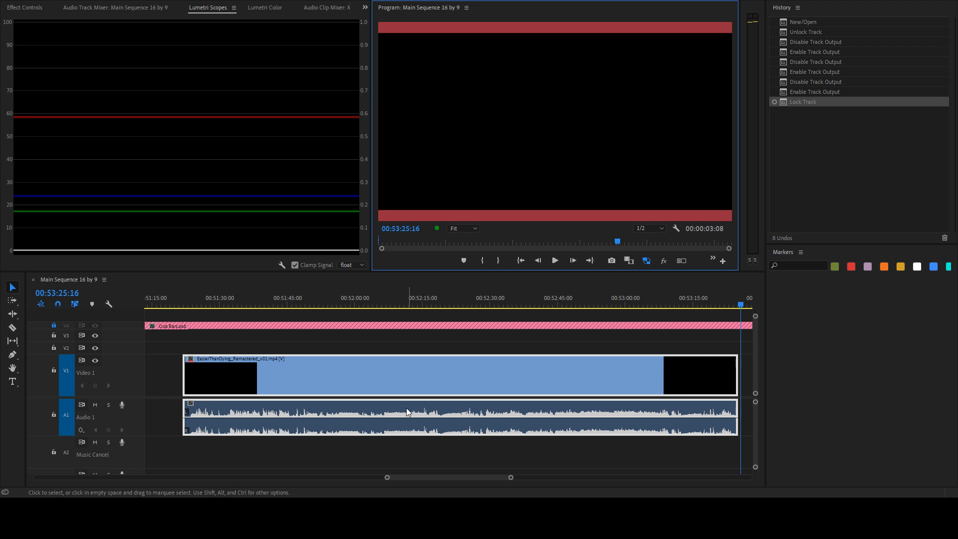
{"action": "left_click_drag", "start_coordinate": [194, 309], "coordinate": [214, 302]}
{"action": "key", "text": "Right"}
{"action": "key", "text": "Right"}
{"action": "key", "text": "Right"}
{"action": "key", "text": "Right"}
{"action": "key", "text": "Right"}
{"action": "key", "text": "Right"}
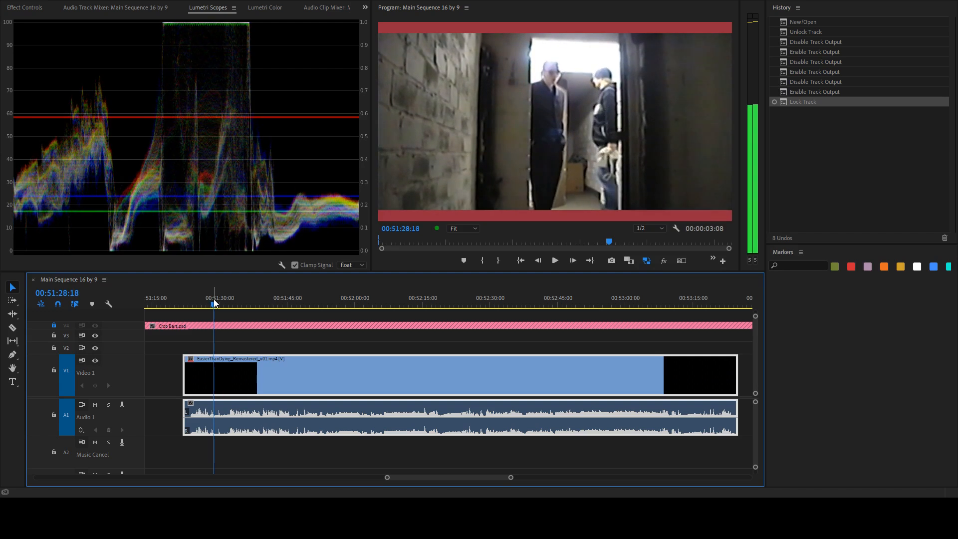
{"action": "key", "text": "ctrl+shift+e"}
{"action": "key", "text": "Right"}
{"action": "key", "text": "Right"}
{"action": "key", "text": "Right"}
{"action": "key", "text": "Right"}
{"action": "key", "text": "Right"}
{"action": "key", "text": "Right"}
{"action": "key", "text": "Right"}
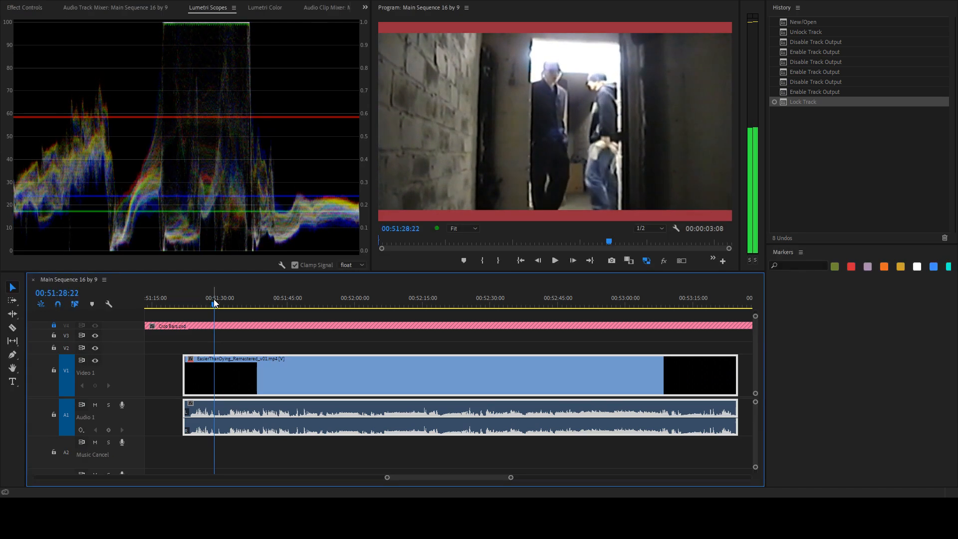
{"action": "key", "text": "Left"}
{"action": "key", "text": "space"}
{"action": "key", "text": "ctrl+shift+k"}
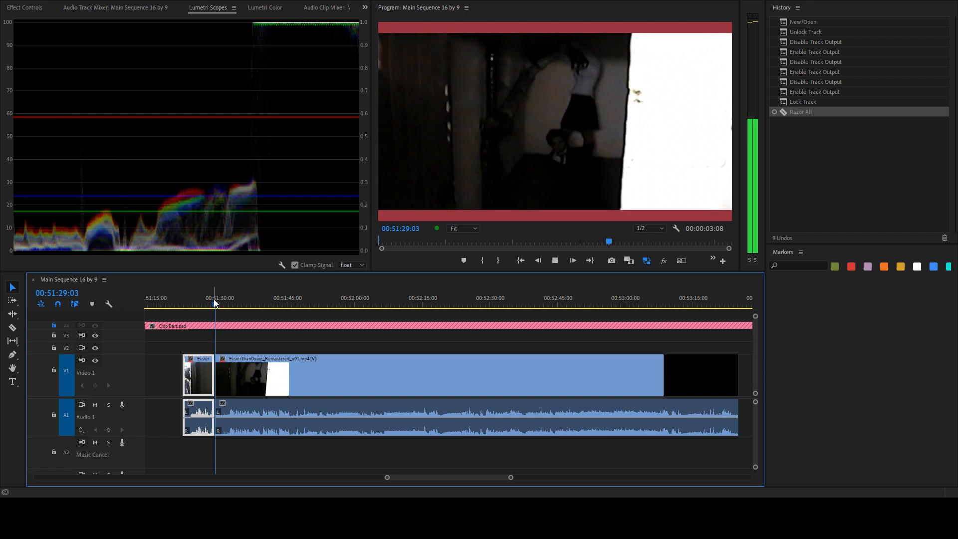
- Split the remaining clip at 00:51:32:06 and again at the shot change near 00:51:46
{"action": "key", "text": "shift+k"}
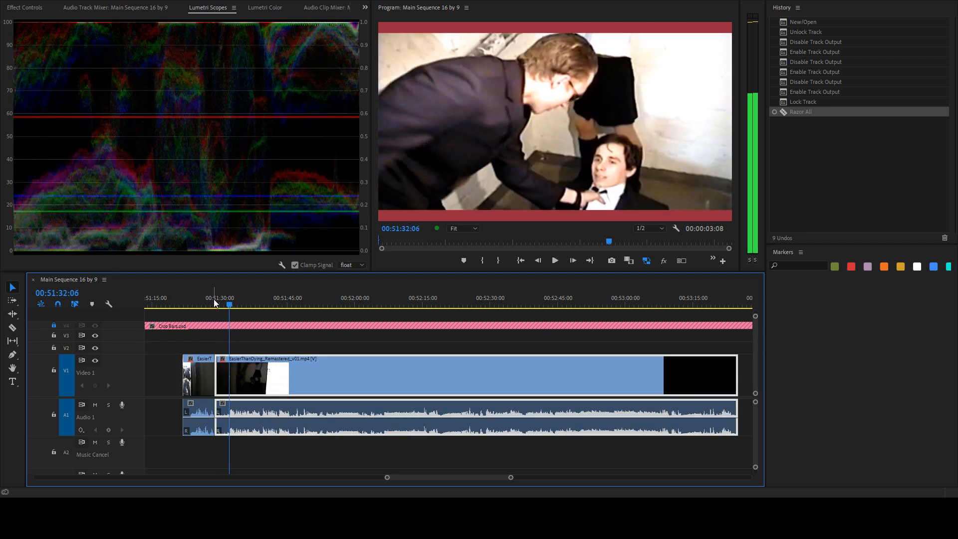
{"action": "key", "text": "ctrl+shift+k"}
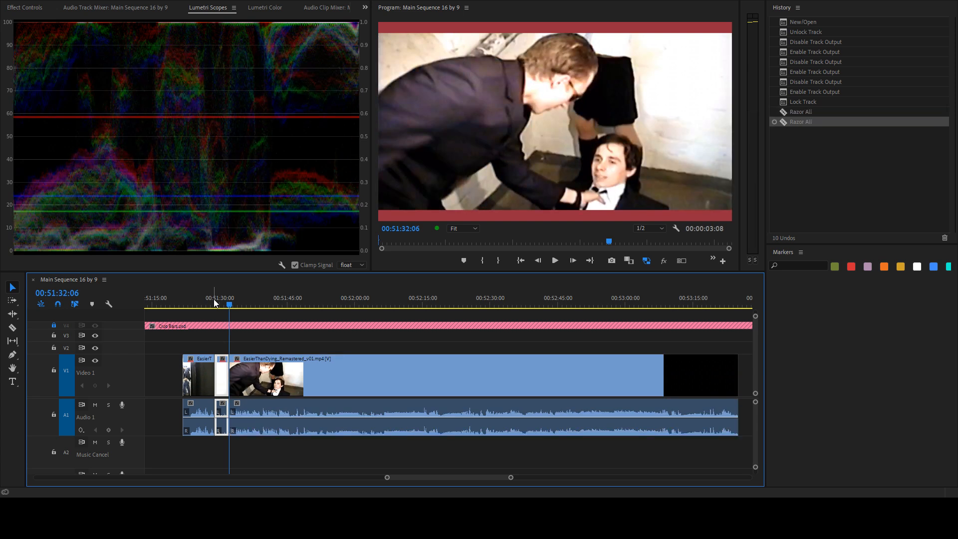
{"action": "key", "text": "d"}
{"action": "key", "text": "space"}
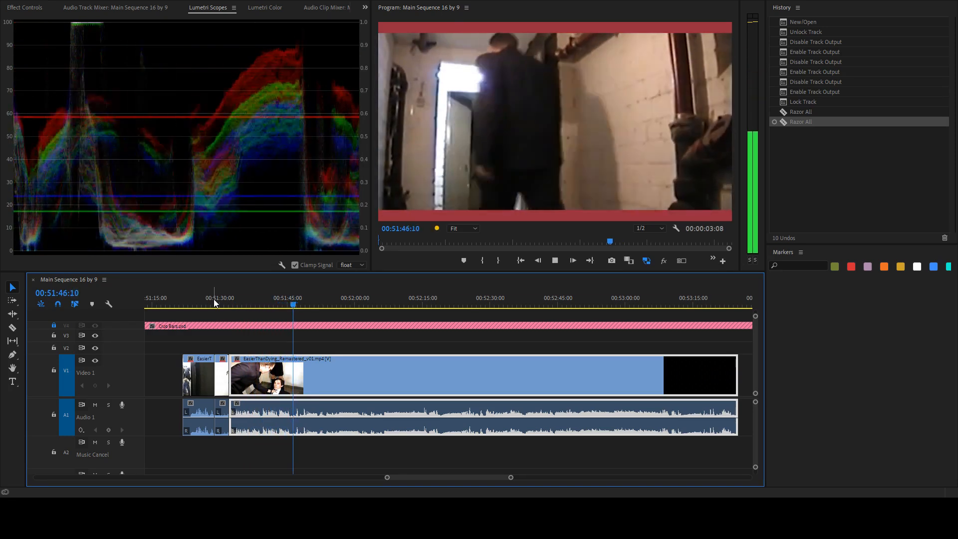
{"action": "key", "text": "space"}
{"action": "key", "text": "Right"}
{"action": "key", "text": "Right"}
{"action": "key", "text": "Left"}
{"action": "key", "text": "Left"}
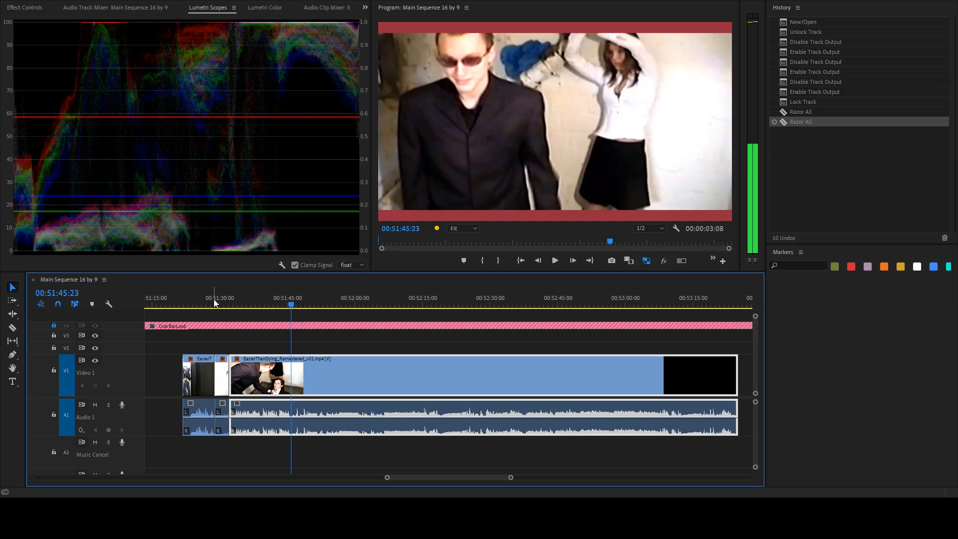
{"action": "key", "text": "Right"}
{"action": "key", "text": "ctrl+k"}
- Play through the black frames and split the remaining clip near 00:51:49, before the close-up of the boy in glasses
{"action": "key", "text": "space"}
{"action": "key", "text": "space"}
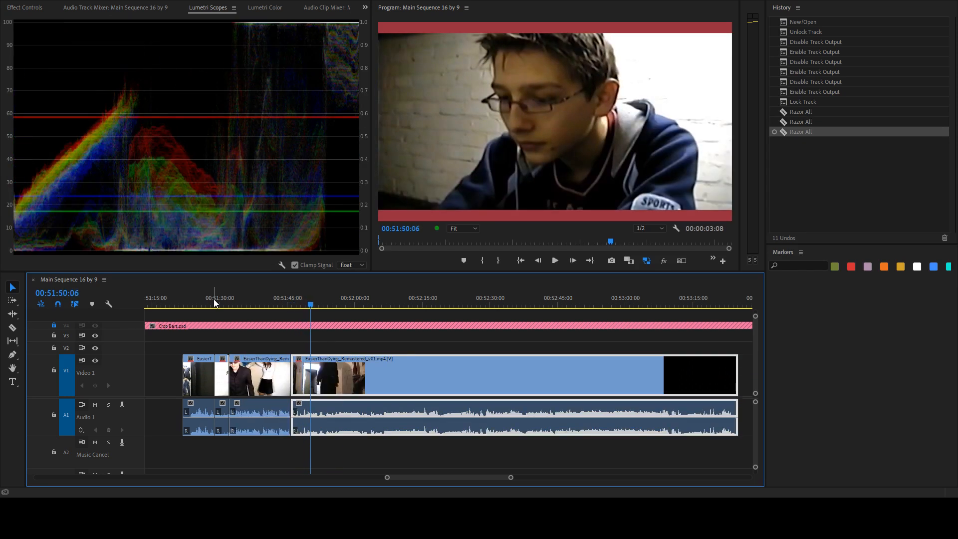
{"action": "key", "text": "space"}
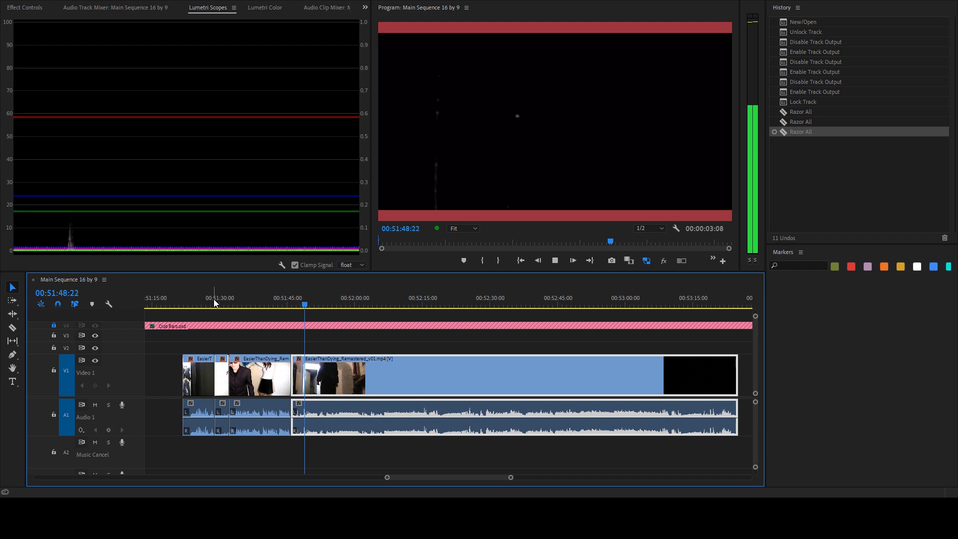
{"action": "key", "text": "space"}
{"action": "key", "text": "space"}
{"action": "key", "text": "space"}
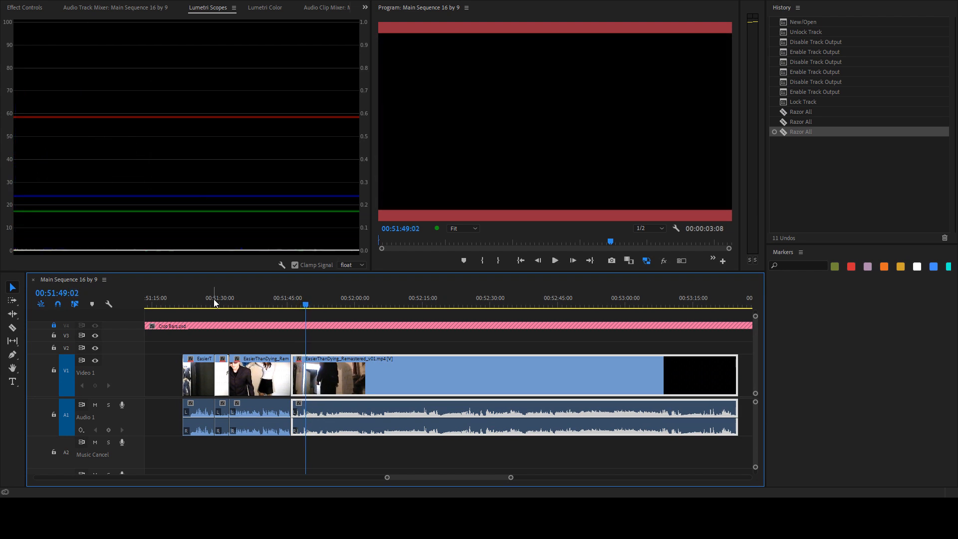
{"action": "key", "text": "space"}
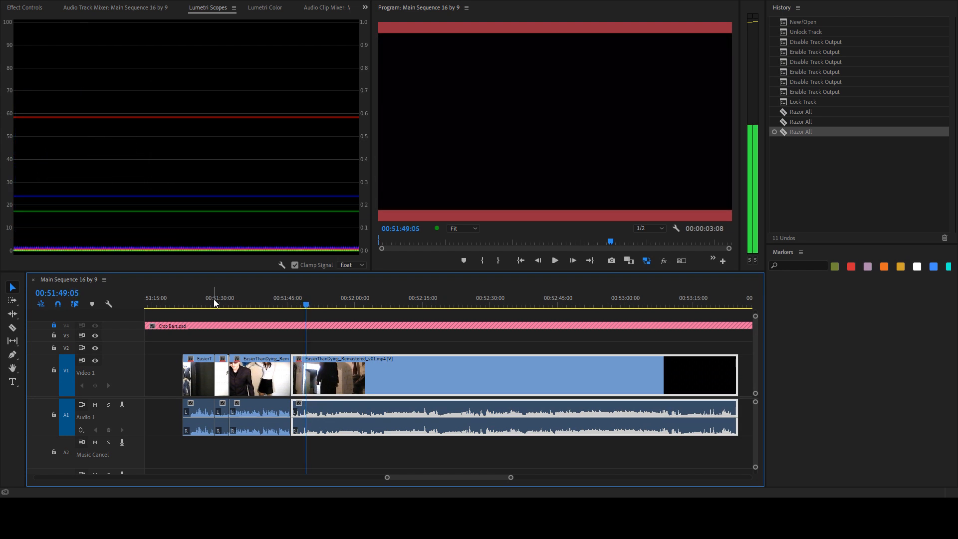
{"action": "key", "text": "ctrl+shift+k"}
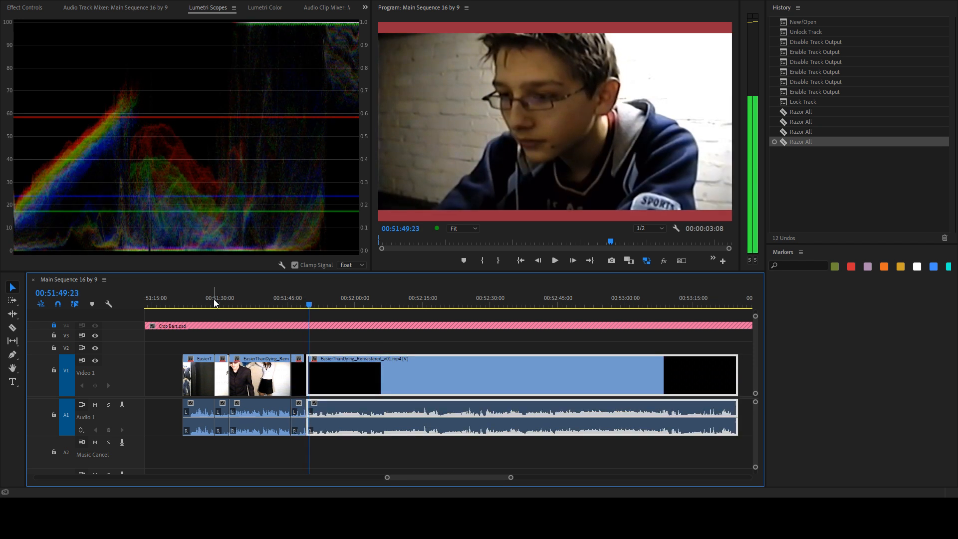
- Split the remaining clip at 00:51:51:17, where the shot of the two silhouetted figures begins
{"action": "key", "text": "space"}
{"action": "key", "text": "l"}
{"action": "key", "text": "l"}
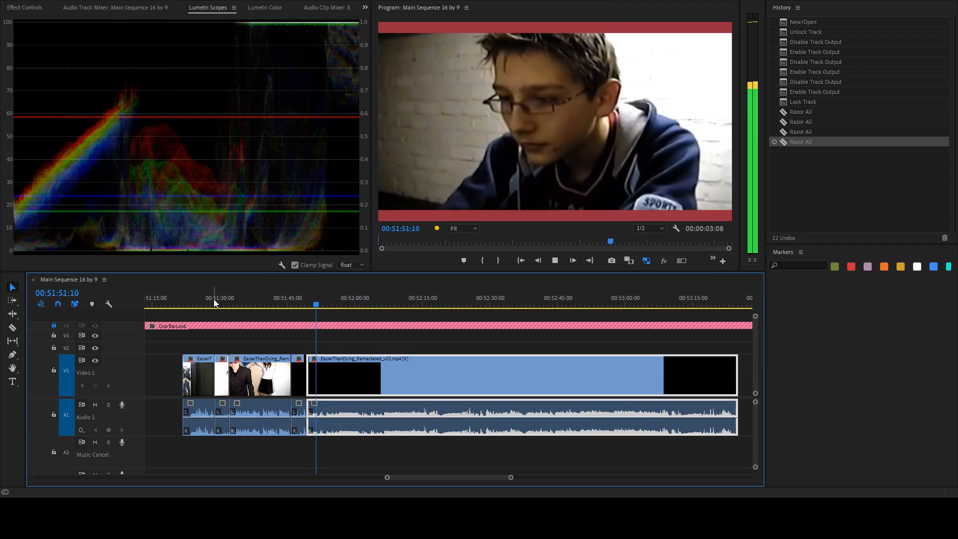
{"action": "key", "text": "k"}
{"action": "key", "text": "space"}
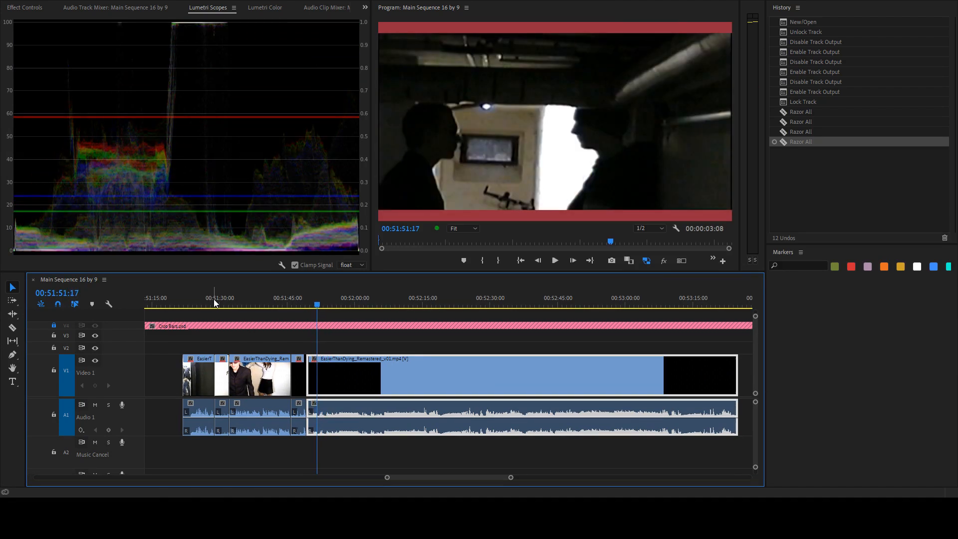
{"action": "key", "text": "ctrl+shift+k"}
- Split the remaining clip at 00:51:56:06, discarding the cut first made at 00:51:56:01
{"action": "key", "text": "space"}
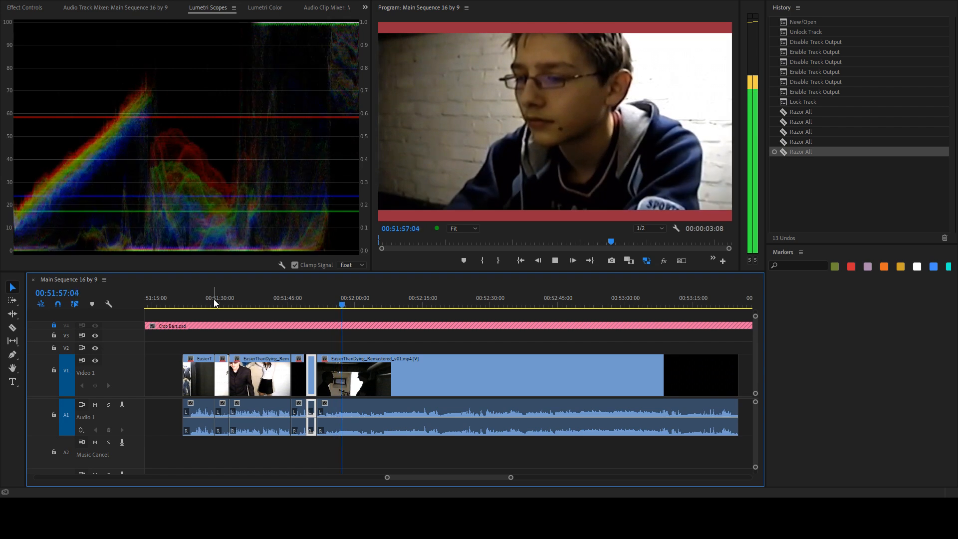
{"action": "key", "text": "space"}
{"action": "key", "text": "ctrl+shift+k"}
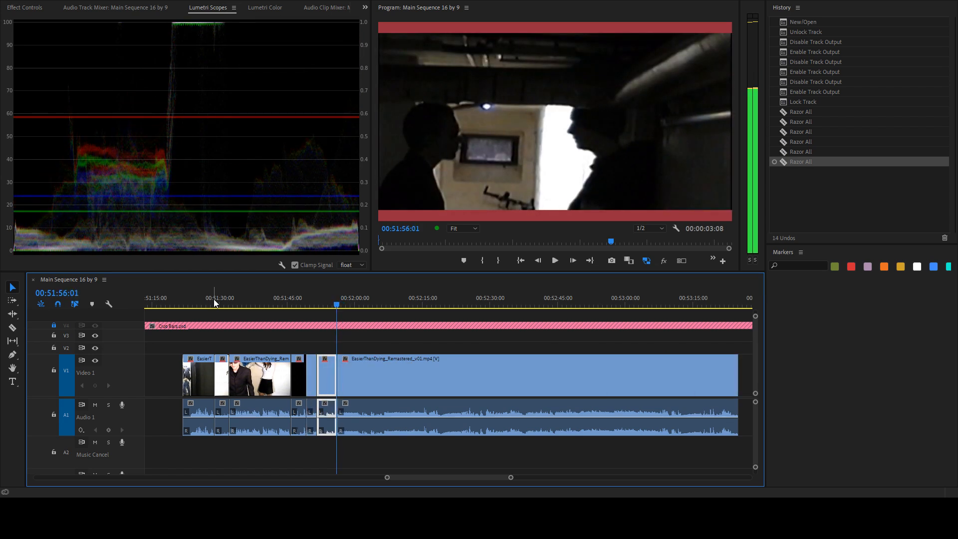
{"action": "key", "text": "ctrl+z"}
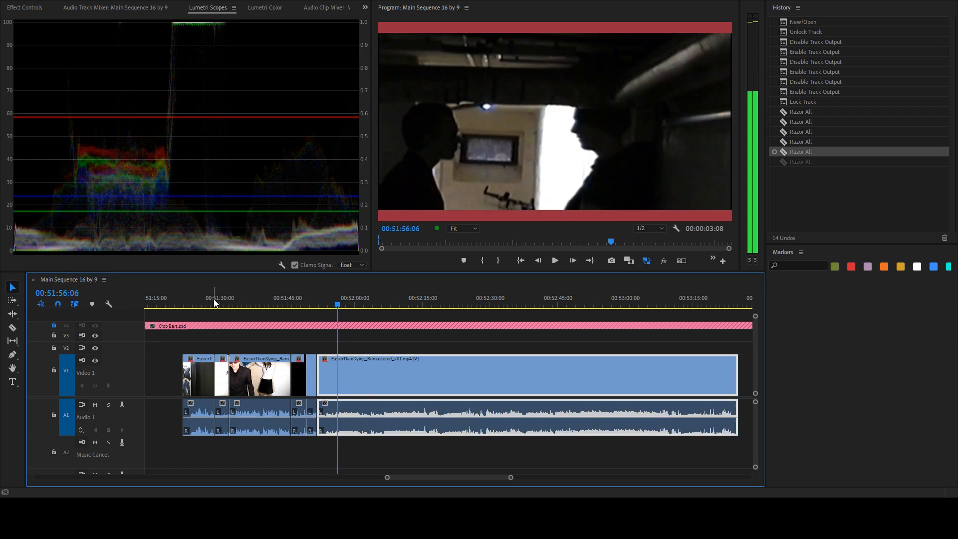
{"action": "key", "text": "space"}
{"action": "key", "text": "ctrl+shift+z"}
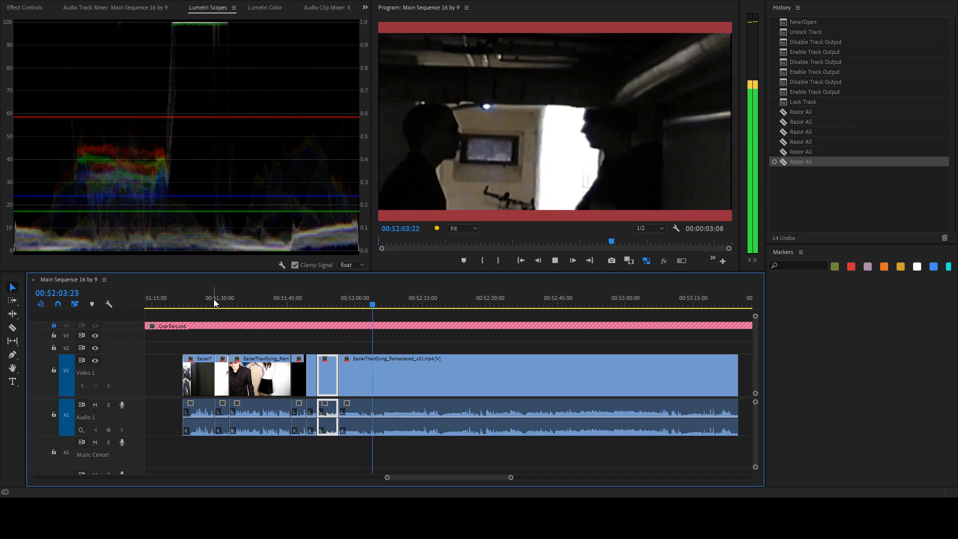
- Go back to the shot change near 00:52:00:15 and compare the frames between the boy in glasses and the two silhouetted figures
{"action": "key", "text": "j"}
{"action": "key", "text": "j"}
{"action": "key", "text": "k"}
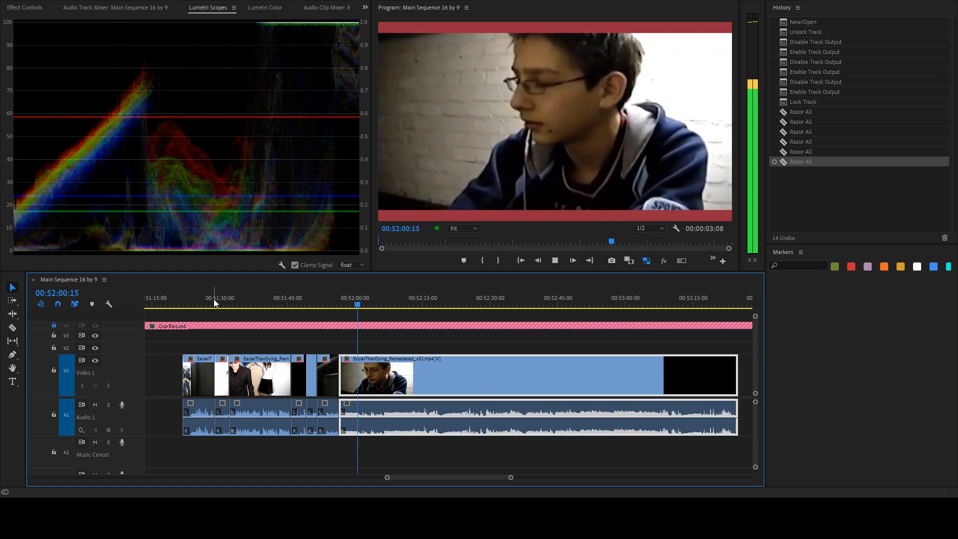
{"action": "key", "text": "Left"}
{"action": "key", "text": "Left"}
{"action": "key", "text": "Left"}
{"action": "key", "text": "Left"}
{"action": "key", "text": "Left"}
{"action": "key", "text": "Left"}
{"action": "key", "text": "Left"}
{"action": "key", "text": "Right"}
{"action": "key", "text": "Right"}
{"action": "key", "text": "Right"}
{"action": "key", "text": "Right"}
{"action": "key", "text": "Right"}
{"action": "key", "text": "Right"}
{"action": "key", "text": "Right"}
{"action": "key", "text": "Right"}
{"action": "key", "text": "Right"}
{"action": "key", "text": "Right"}
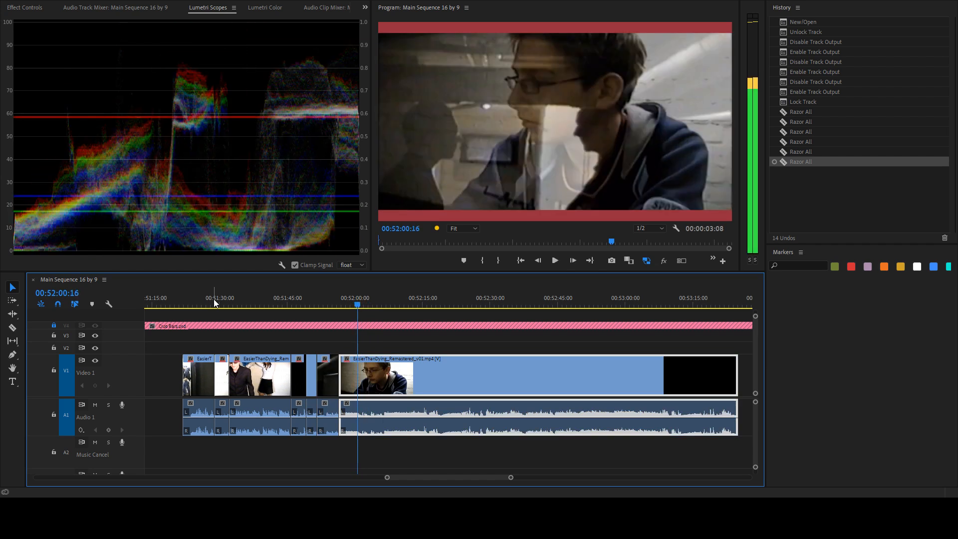
{"action": "key", "text": "Left"}
{"action": "key", "text": "Right"}
{"action": "key", "text": "Left"}
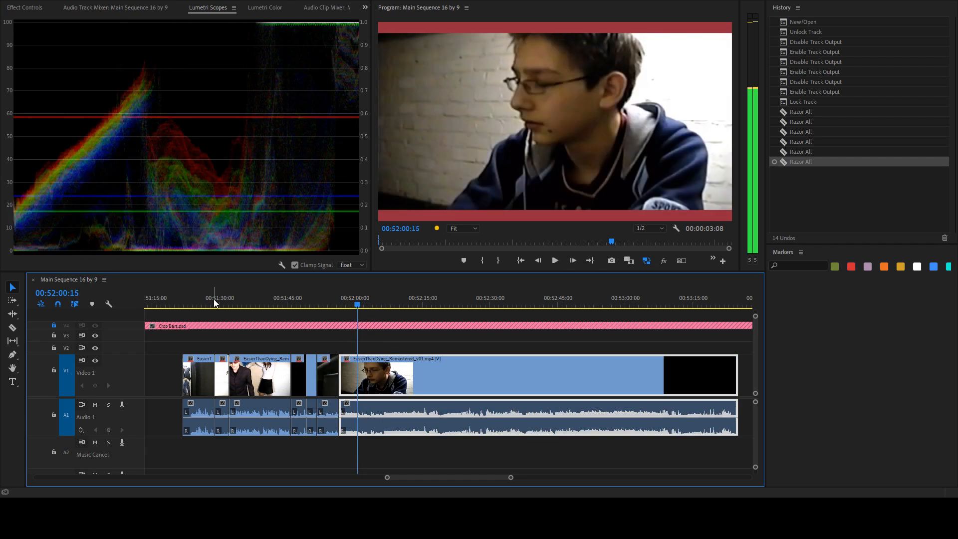
{"action": "key", "text": "Right"}
{"action": "key", "text": "Right"}
{"action": "key", "text": "Left"}
{"action": "key", "text": "Left"}
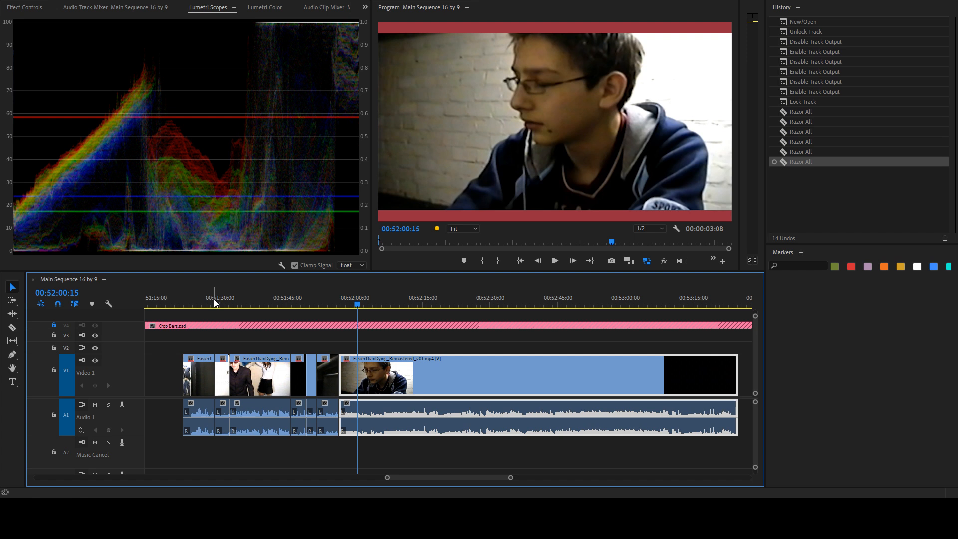
{"action": "key", "text": "Right"}
{"action": "key", "text": "Right"}
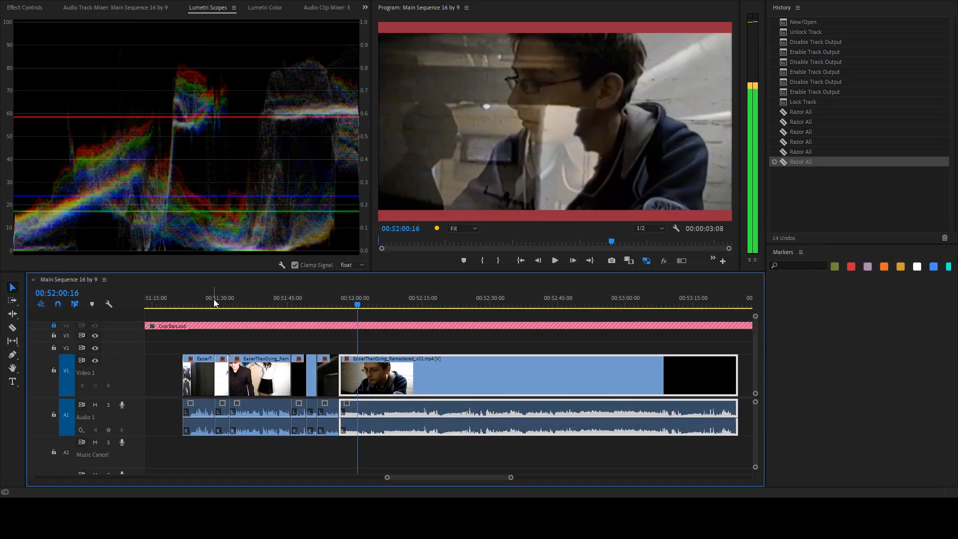
- Split the remaining clip at the shot change near 00:52:00:15 and ripple-trim the blended frame off the start of the following clip
{"action": "key", "text": "ctrl+shift+k"}
{"action": "key", "text": "q"}
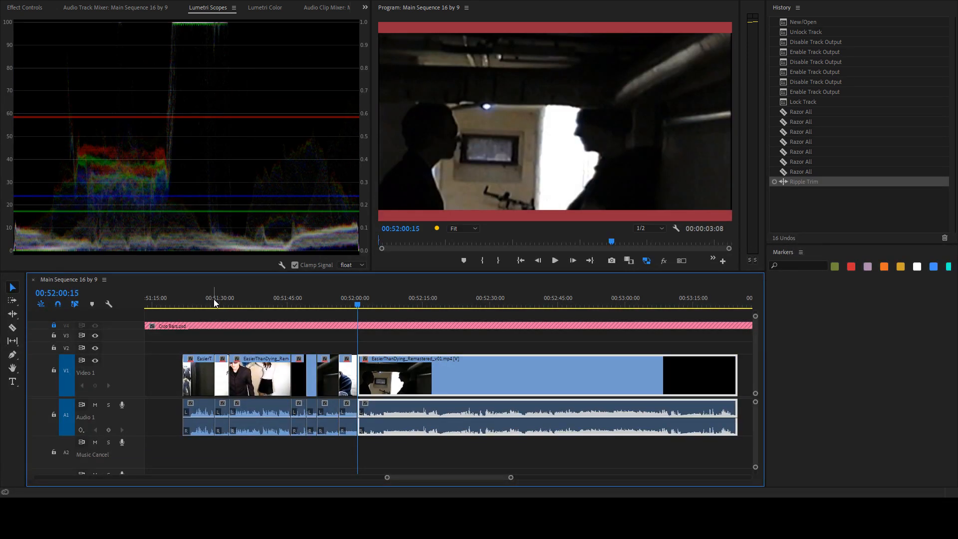
{"action": "key", "text": "ctrl+z"}
{"action": "key", "text": "ctrl+z"}
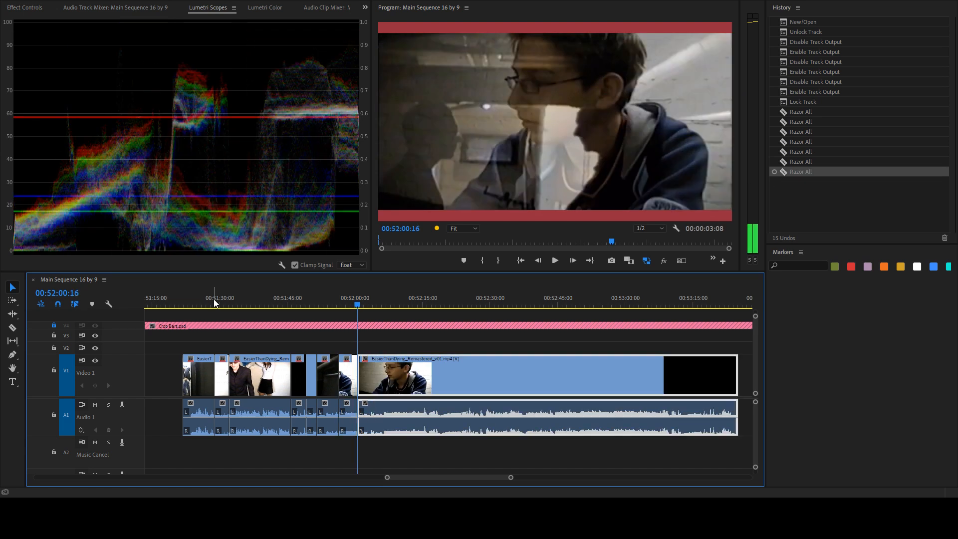
{"action": "key", "text": "ctrl+shift+z"}
{"action": "key", "text": "ctrl+shift+z"}
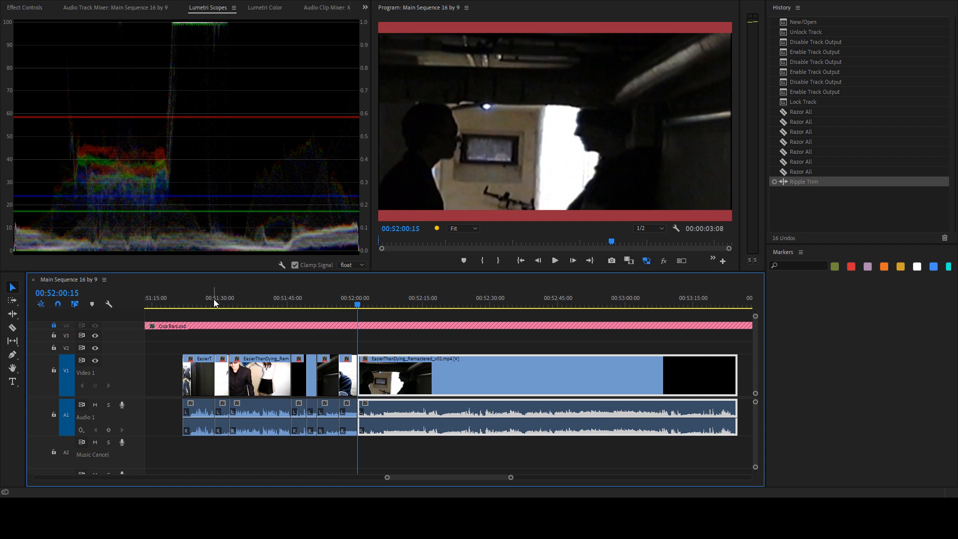
- Play through the silhouetted figures' shot and split the remaining clip near 00:52:06:09, before the boy in glasses reappears
{"action": "key", "text": "space"}
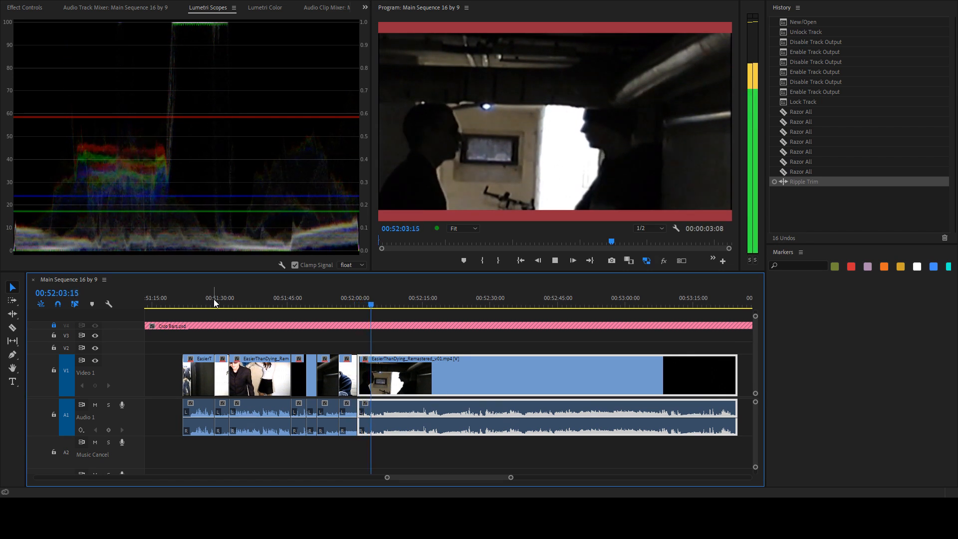
{"action": "key", "text": "space"}
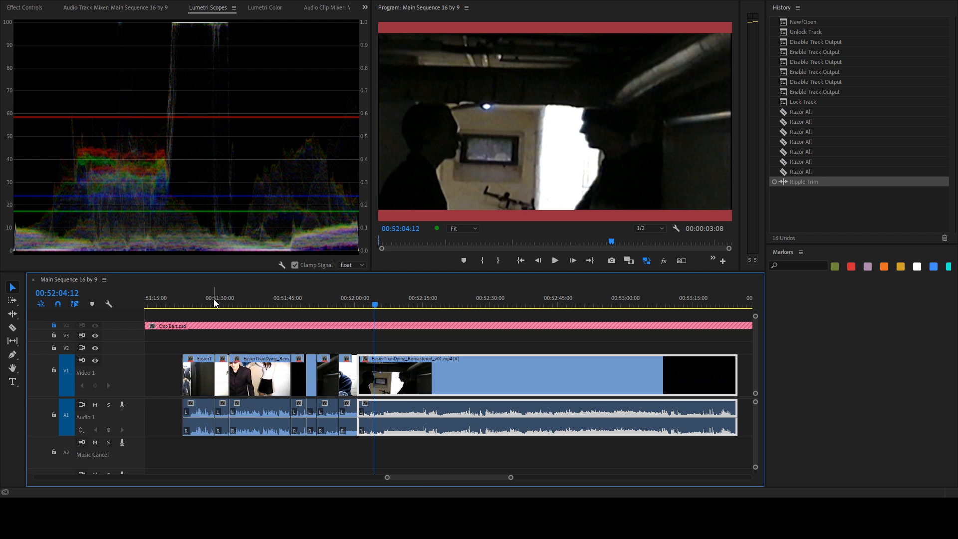
{"action": "key", "text": "space"}
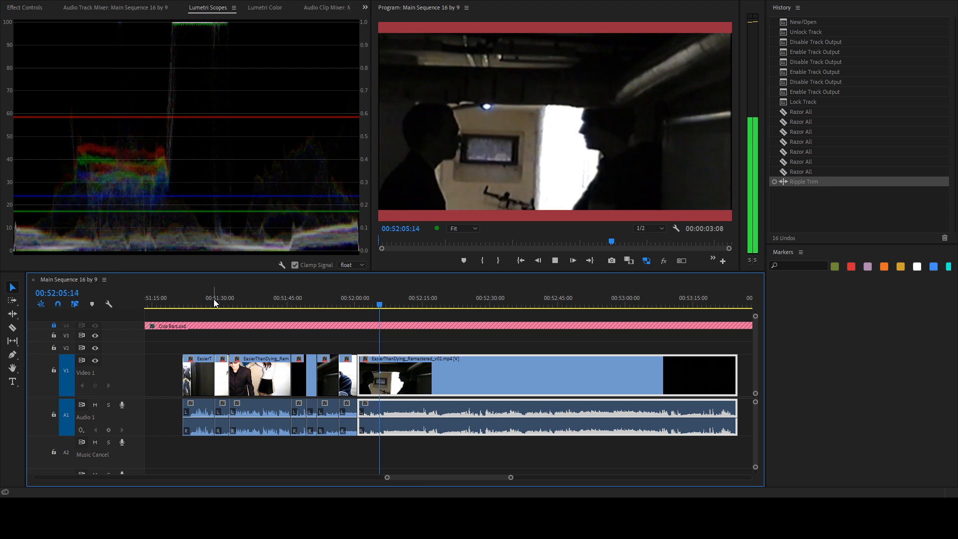
{"action": "key", "text": "j"}
{"action": "key", "text": "j"}
{"action": "key", "text": "k"}
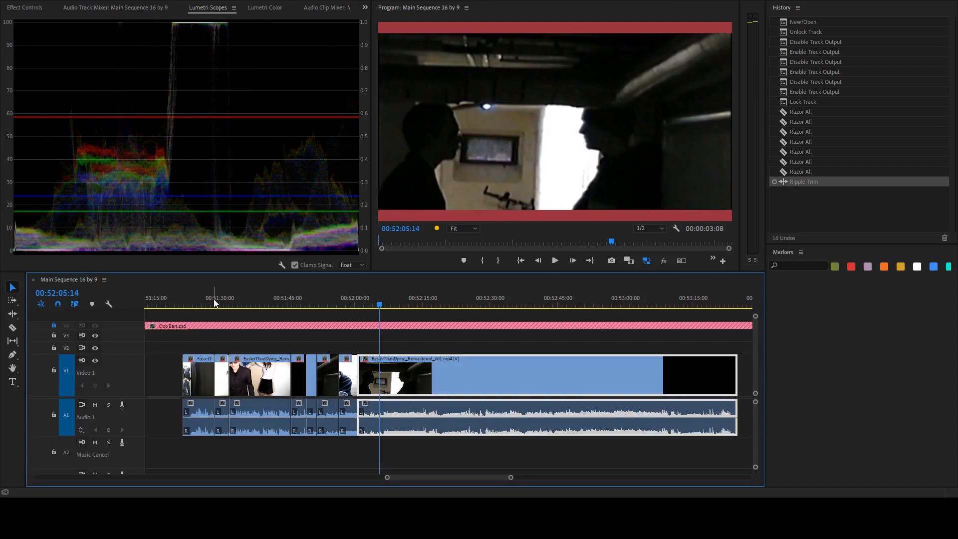
{"action": "key", "text": "l"}
{"action": "key", "text": "k"}
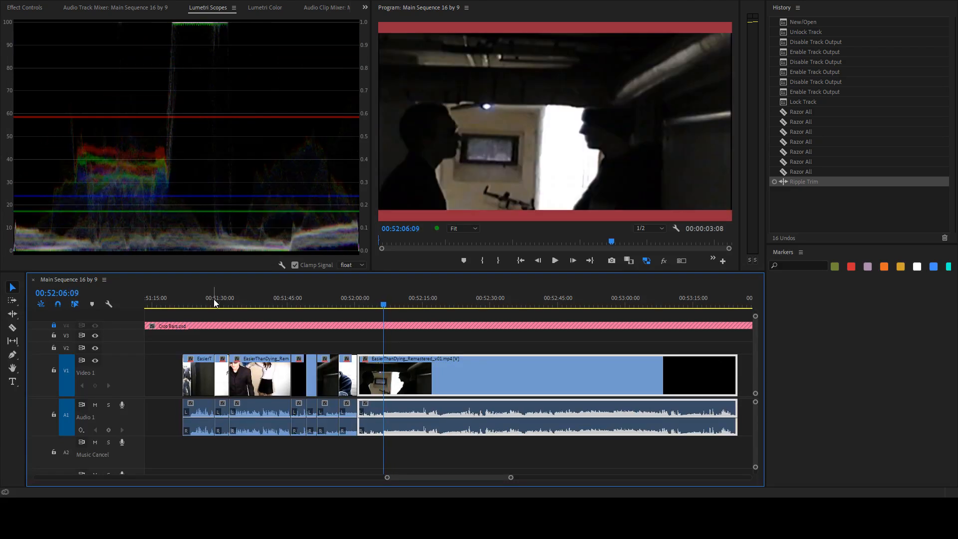
{"action": "key", "text": "space"}
{"action": "key", "text": "ctrl+shift+k"}
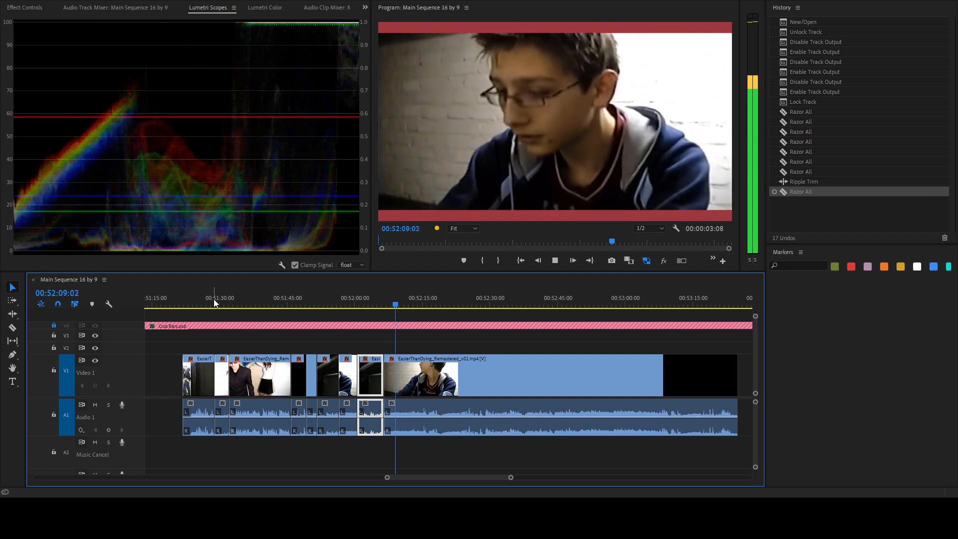
- Split the remaining clip at 00:52:21:20, where the shot of the gun on the table changes to the boy in glasses
{"action": "key", "text": "l"}
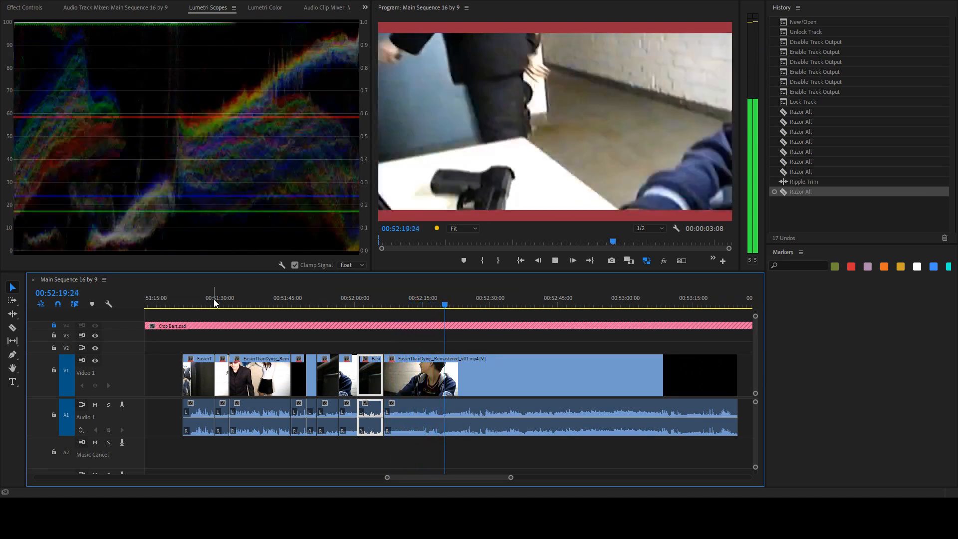
{"action": "key", "text": "k"}
{"action": "key", "text": "k"}
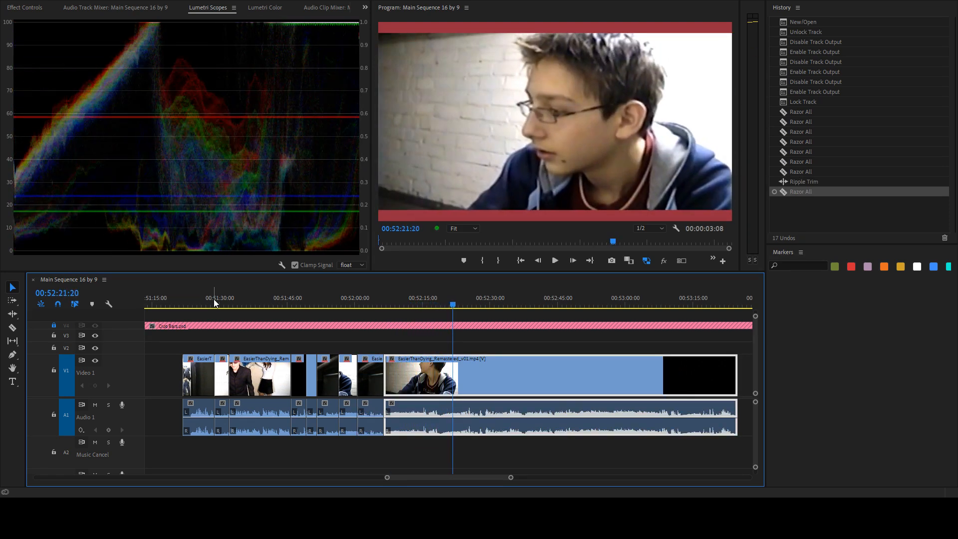
{"action": "key", "text": "ctrl+shift+k"}
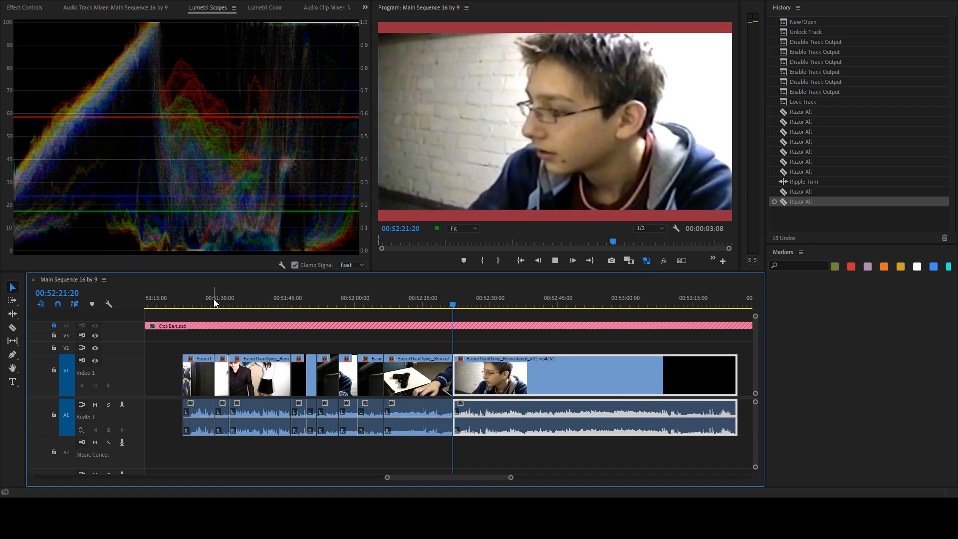
- Split the remaining clip at 00:52:23:10, where the overhead shot of the dark-haired head begins, discarding the cut first made too late
{"action": "key", "text": "l"}
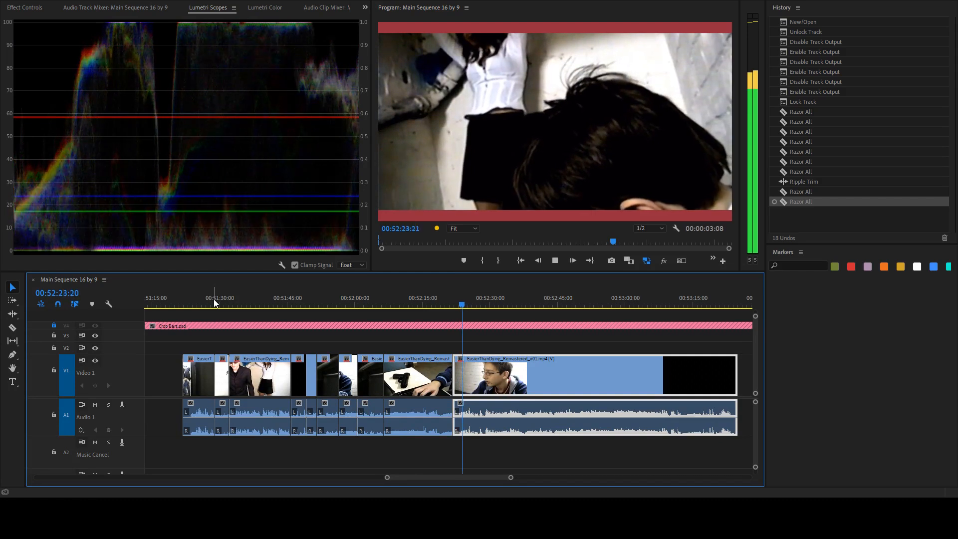
{"action": "key", "text": "ctrl+shift+k"}
{"action": "key", "text": "ctrl+z"}
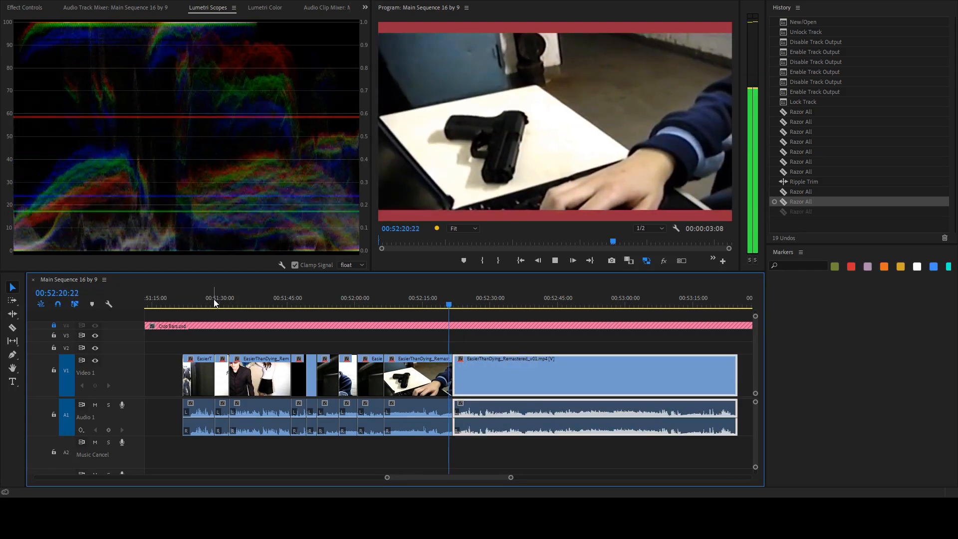
{"action": "key", "text": "l"}
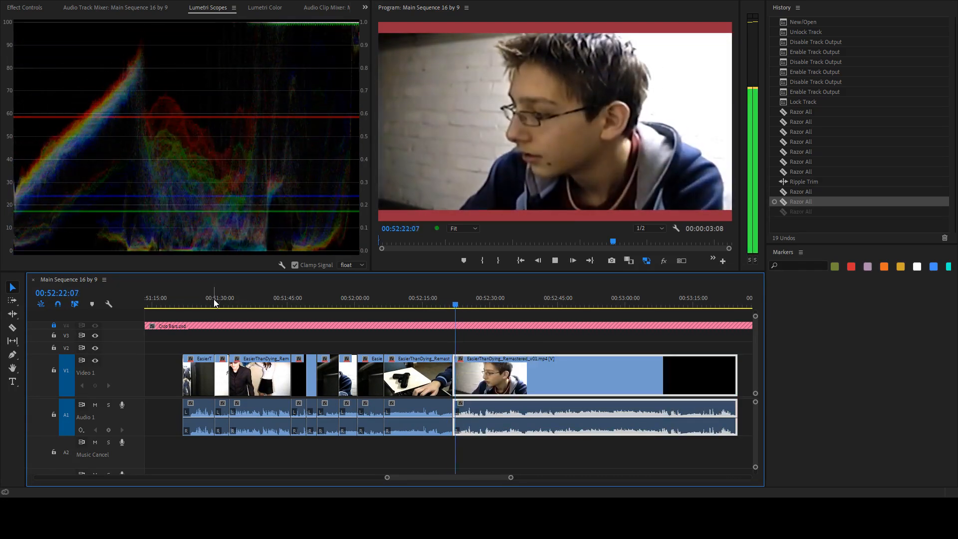
{"action": "key", "text": "k"}
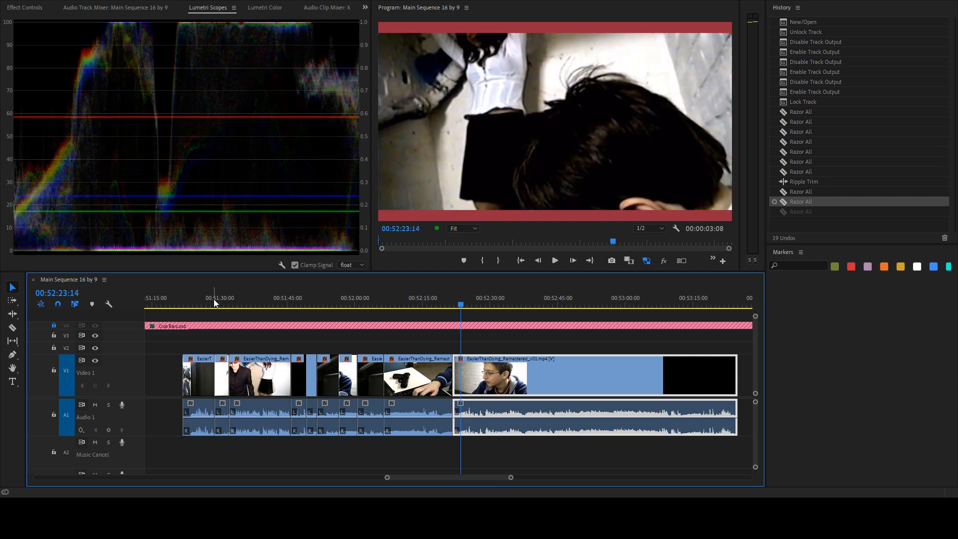
{"action": "key", "text": "Right"}
{"action": "key", "text": "Right"}
{"action": "key", "text": "ctrl+shift+k"}
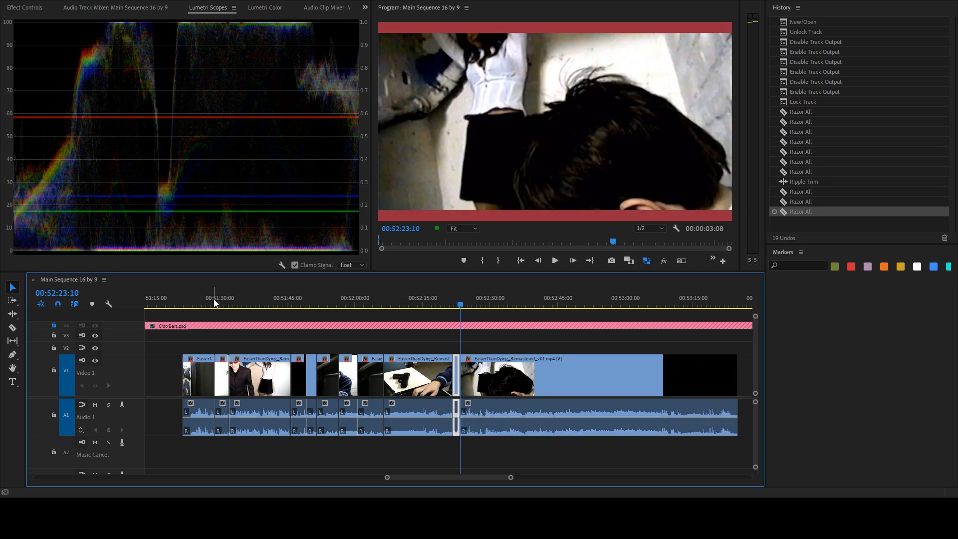
{"action": "key", "text": "d"}
- Split the remaining clip at 00:52:38:08, where the wide shot of the standing girl against the blue-tinted wall begins
{"action": "key", "text": "l"}
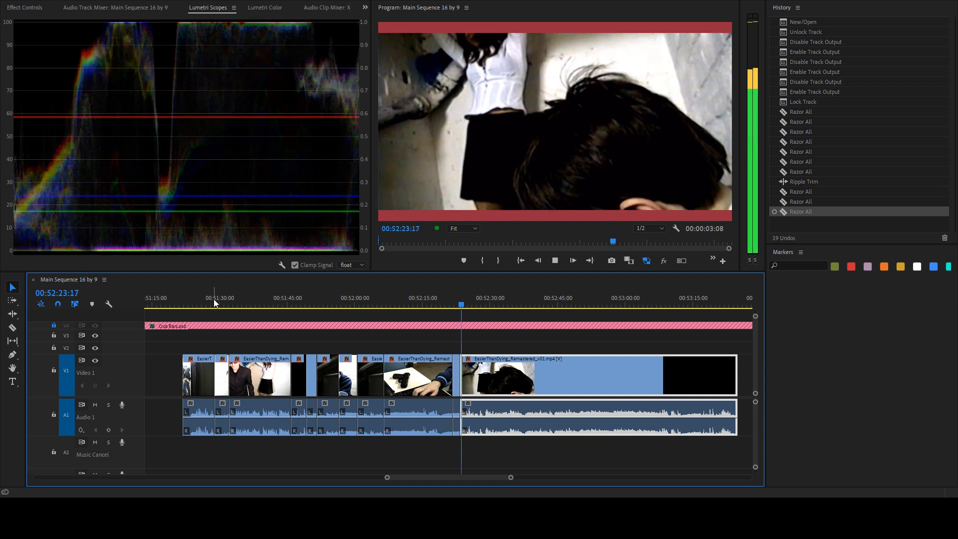
{"action": "key", "text": "l"}
{"action": "key", "text": "l"}
{"action": "key", "text": "l"}
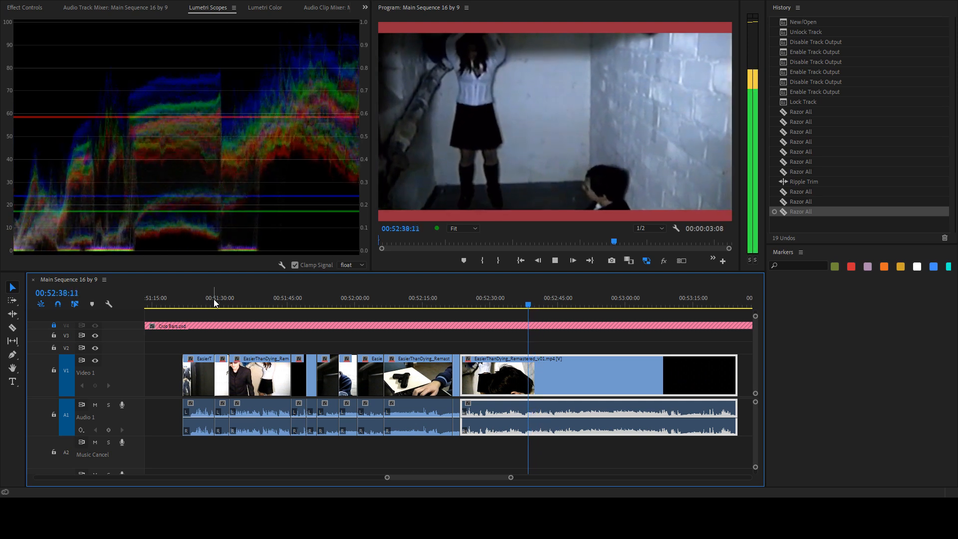
{"action": "key", "text": "k"}
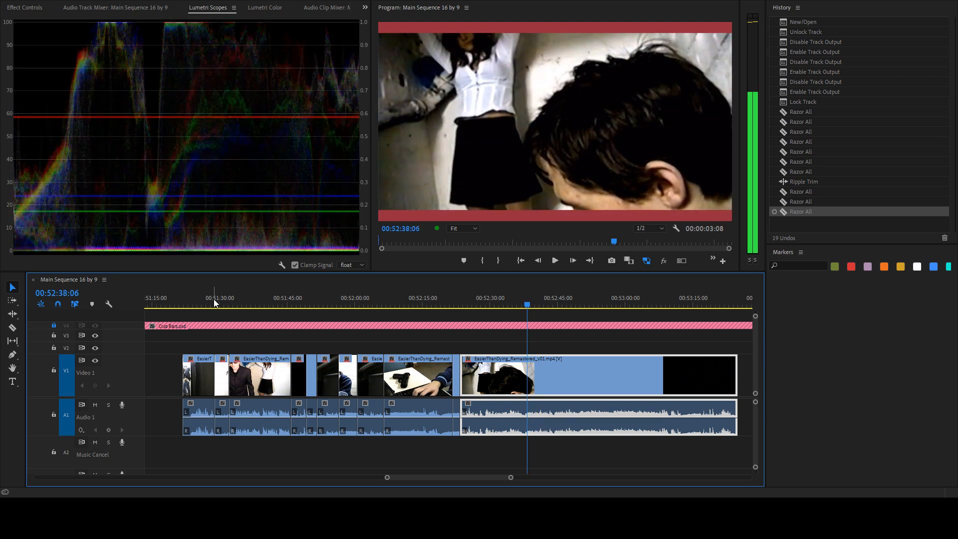
{"action": "key", "text": "Right"}
{"action": "key", "text": "Right"}
{"action": "key", "text": "Right"}
{"action": "key", "text": "Right"}
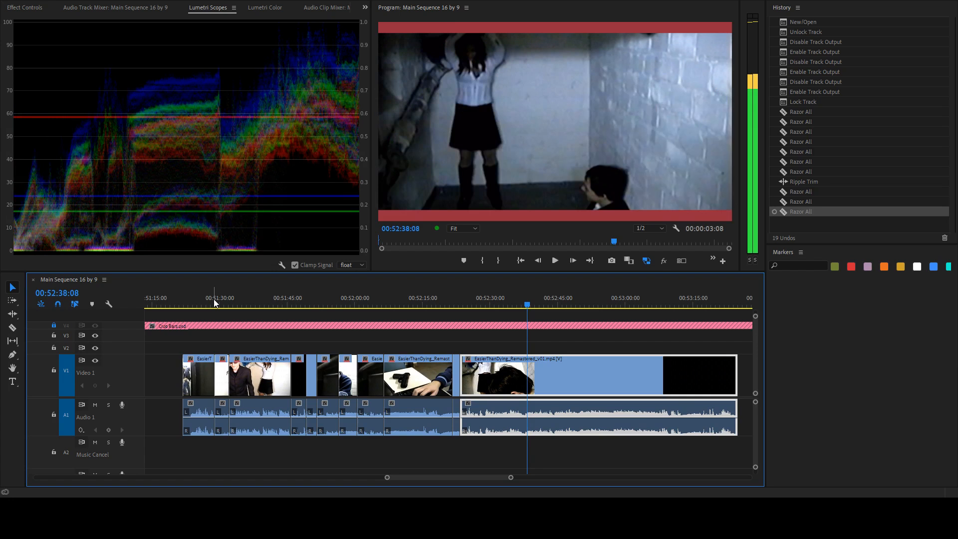
{"action": "key", "text": "ctrl+shift+k"}
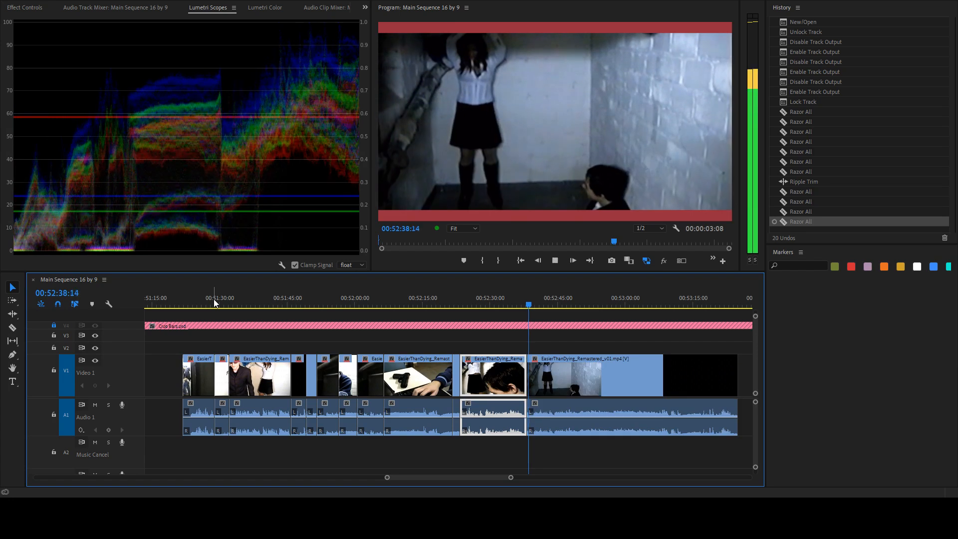
- Split the remaining clip near 00:52:46, where the dark close-up of the girl and the boy face to face begins
{"action": "key", "text": "l"}
{"action": "key", "text": "l"}
{"action": "key", "text": "l"}
{"action": "key", "text": "l"}
{"action": "key", "text": "k"}
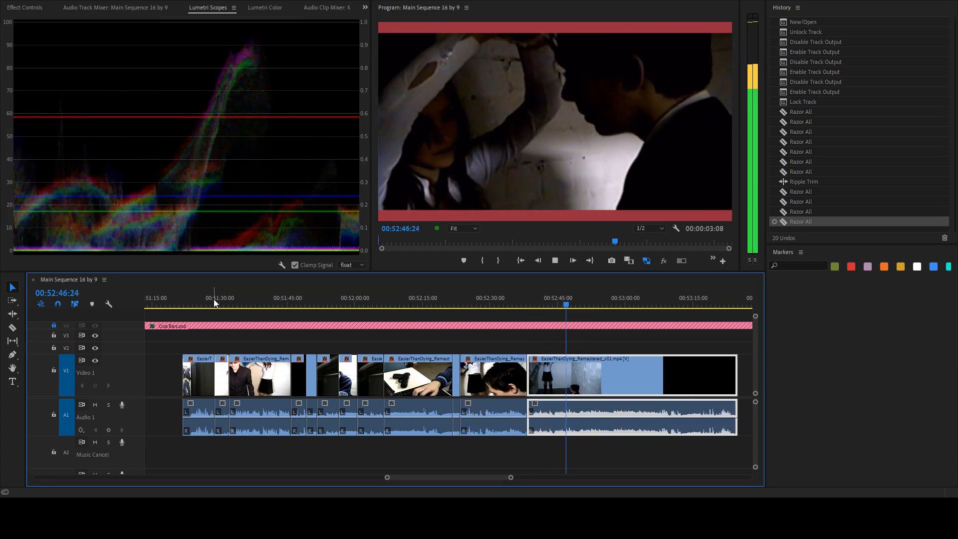
{"action": "key", "text": "l"}
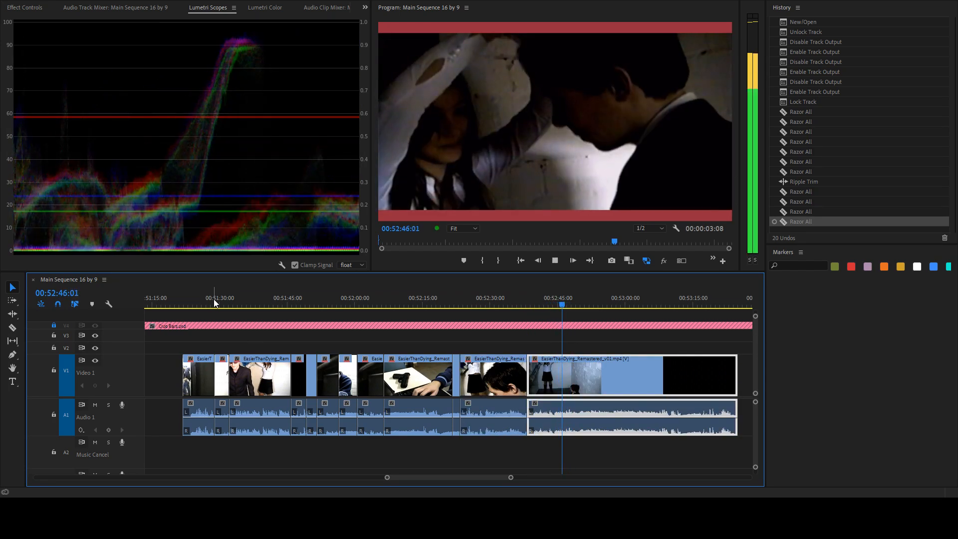
{"action": "key", "text": "k"}
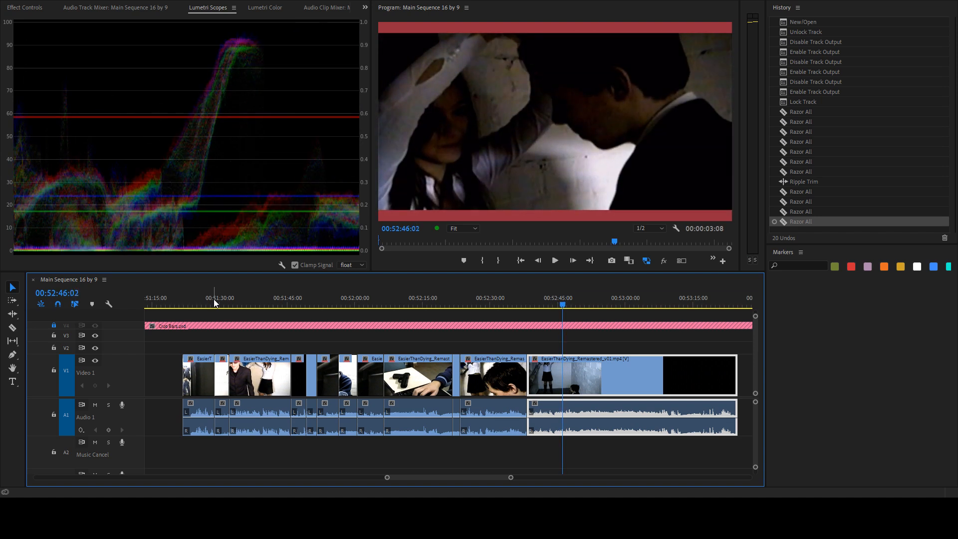
{"action": "key", "text": "j"}
{"action": "key", "text": "ctrl+shift+k"}
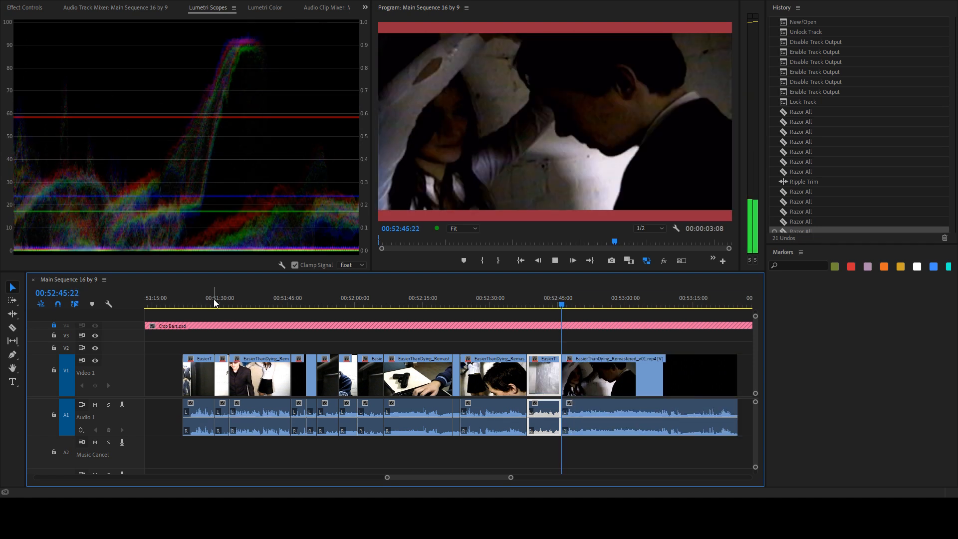
- Split the remaining clip at 00:53:06:11, where the man stands beside the boy at the computer, and select the clip that follows
{"action": "key", "text": "l"}
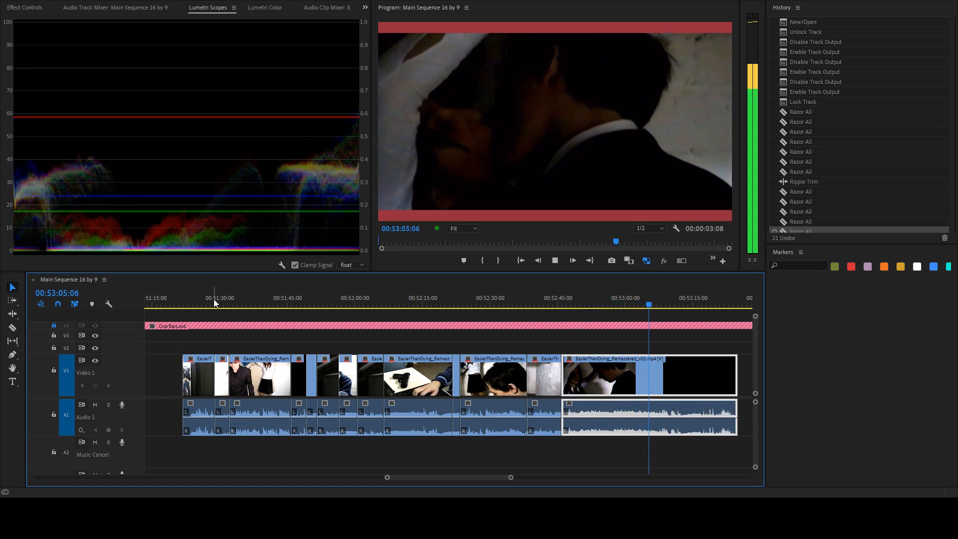
{"action": "key", "text": "k"}
{"action": "key", "text": "j"}
{"action": "key", "text": "k"}
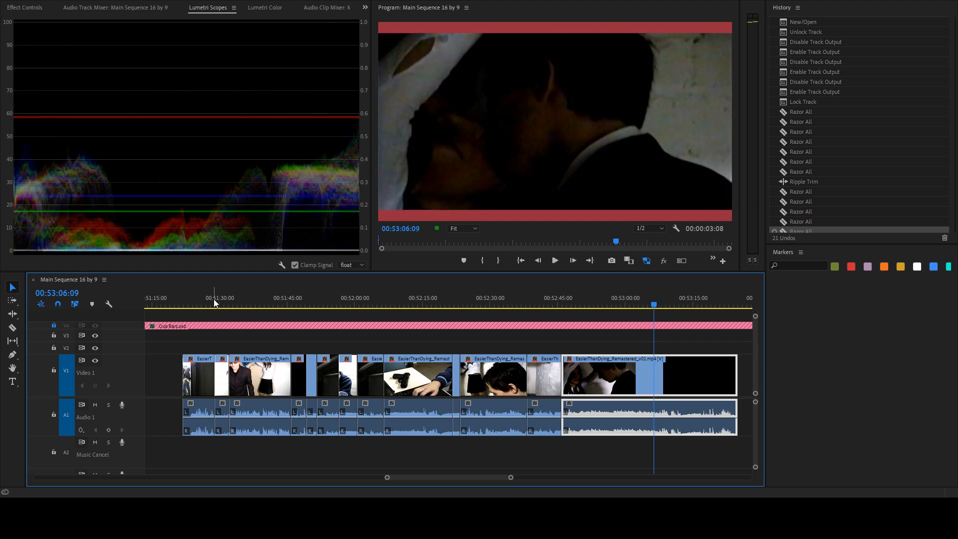
{"action": "key", "text": "Right"}
{"action": "key", "text": "Right"}
{"action": "key", "text": "Right"}
{"action": "key", "text": "ctrl+shift+k"}
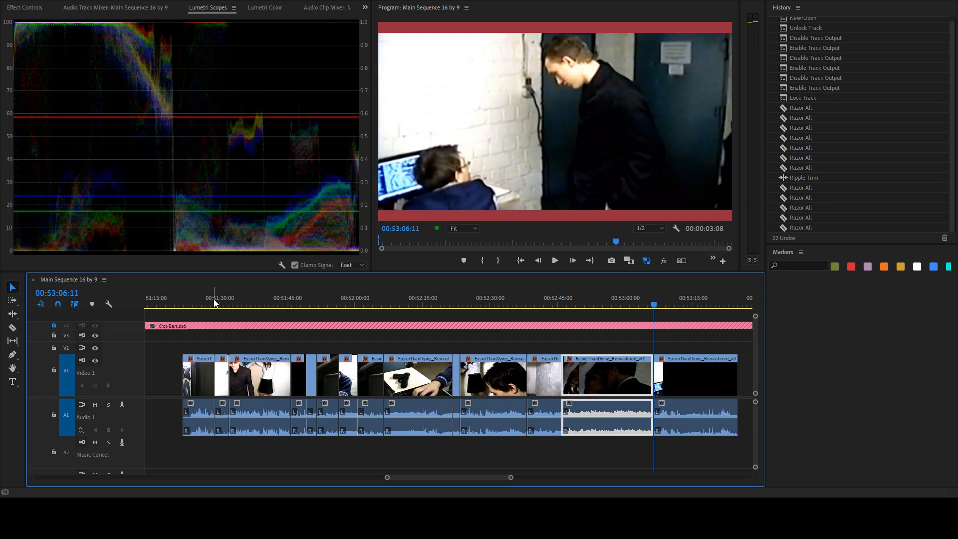
{"action": "key", "text": "d"}
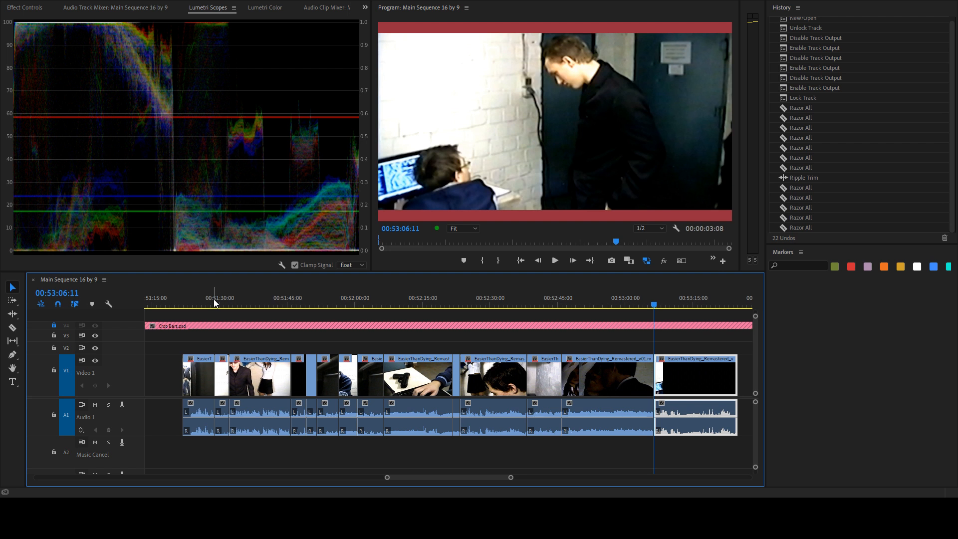
- Replay the dark close-up of the girl and the boy around 00:52:57 to 00:53:00 to examine its picture
{"action": "left_click_drag", "start_coordinate": [644, 308], "coordinate": [627, 306]}
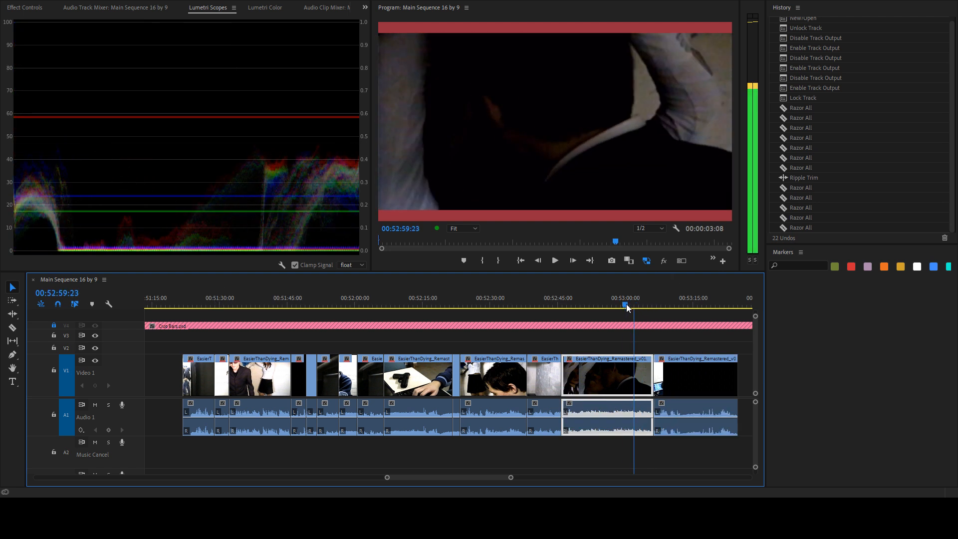
{"action": "left_click_drag", "start_coordinate": [656, 343], "coordinate": [660, 345]}
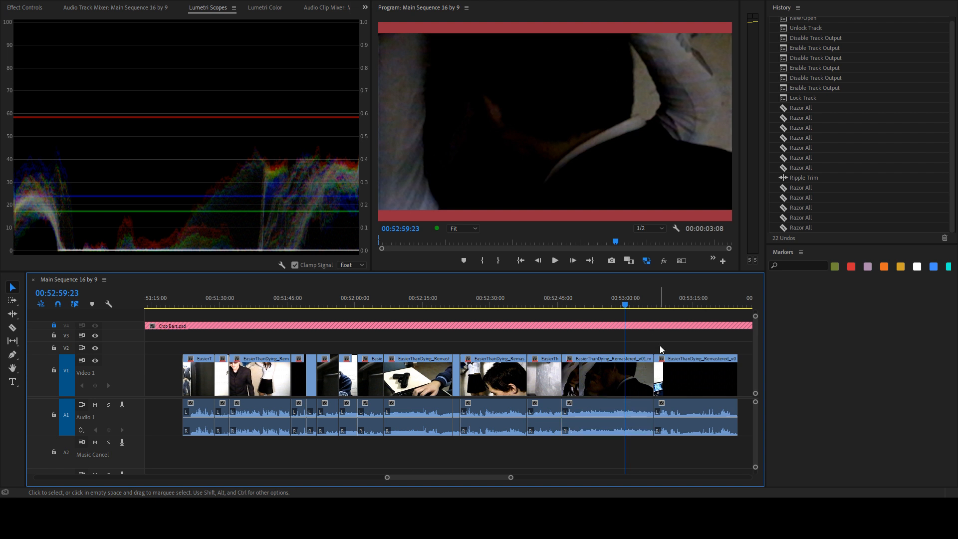
{"action": "key", "text": "j"}
{"action": "key", "text": "space"}
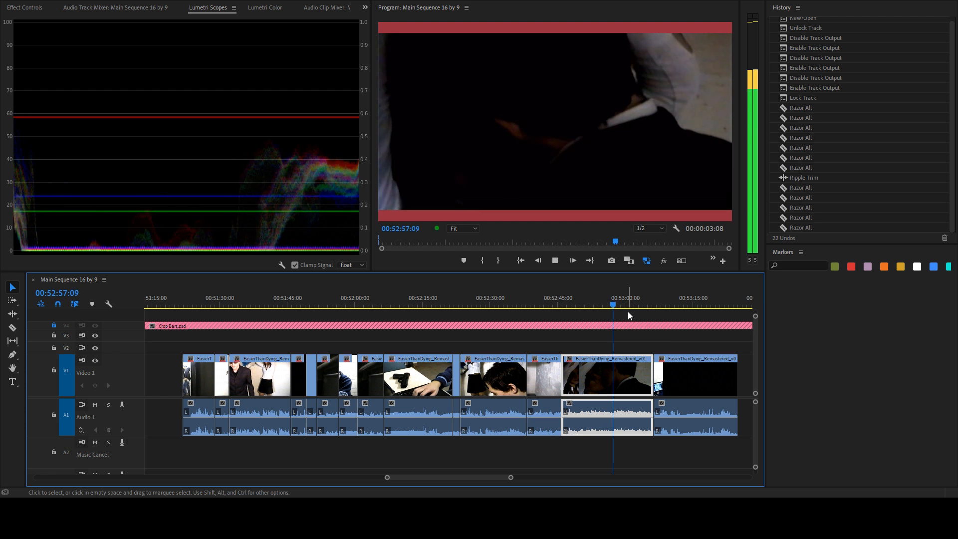
{"action": "left_click", "coordinate": [663, 342]}
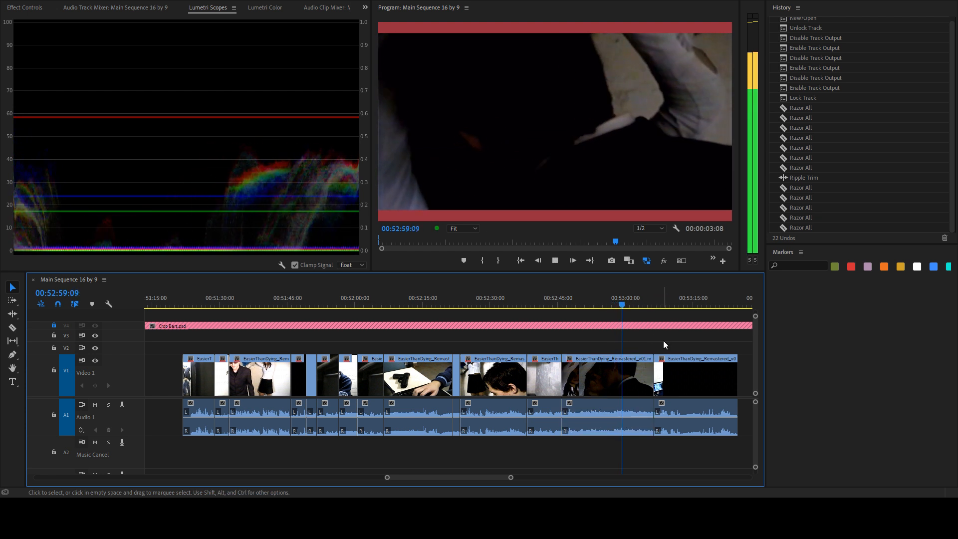
{"action": "key", "text": "space"}
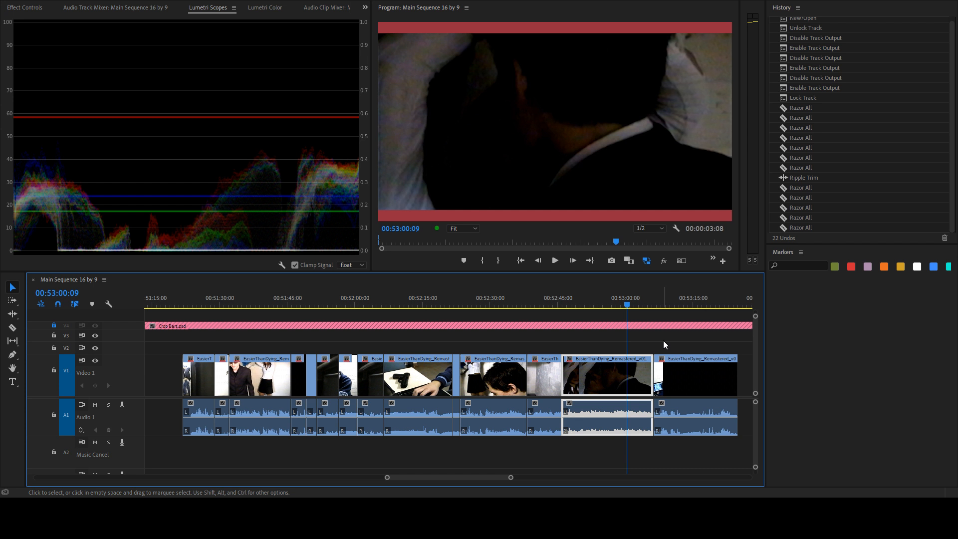
- Split the remaining clip near 00:53:12, where the overhead close-up of the boy's hand and the laptop begins
{"action": "key", "text": "space"}
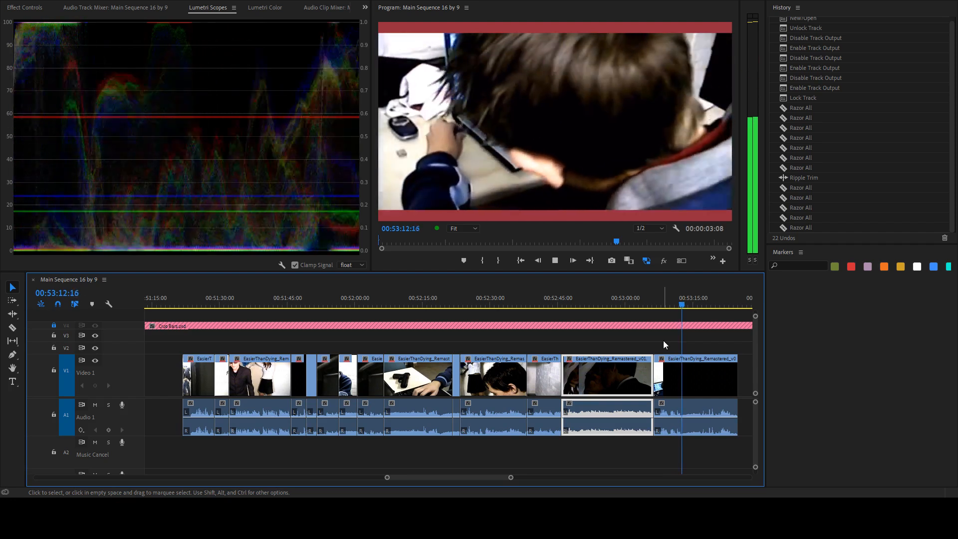
{"action": "key", "text": "space"}
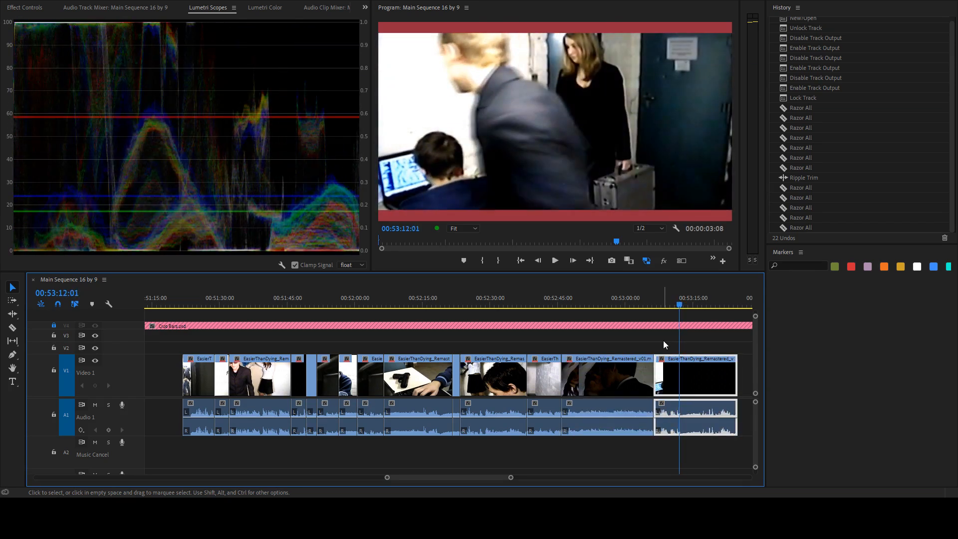
{"action": "key", "text": "Right"}
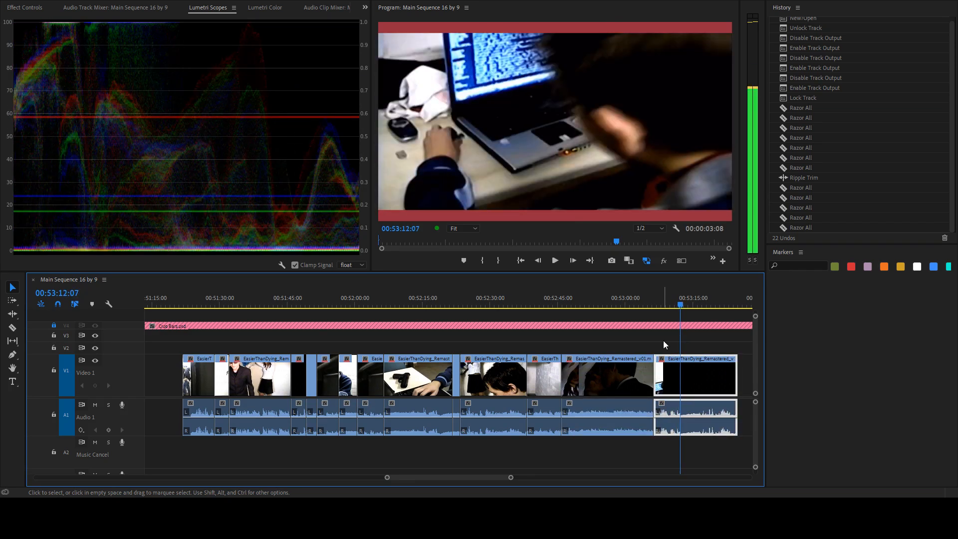
{"action": "key", "text": "ctrl+shift+k"}
- Split the remaining clip at 00:53:16:21, where the side view of the boy working at the laptop begins, and play what follows
{"action": "key", "text": "space"}
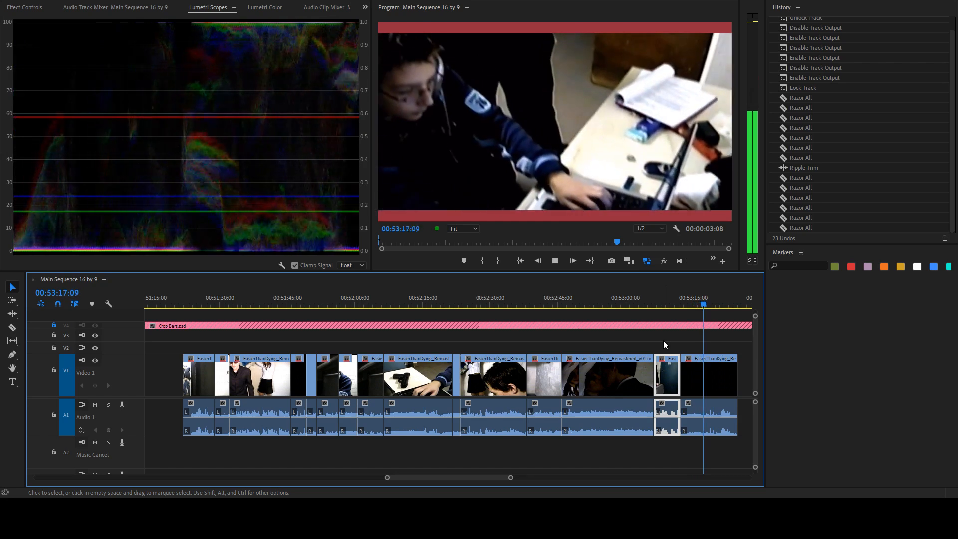
{"action": "key", "text": "space"}
{"action": "key", "text": "j"}
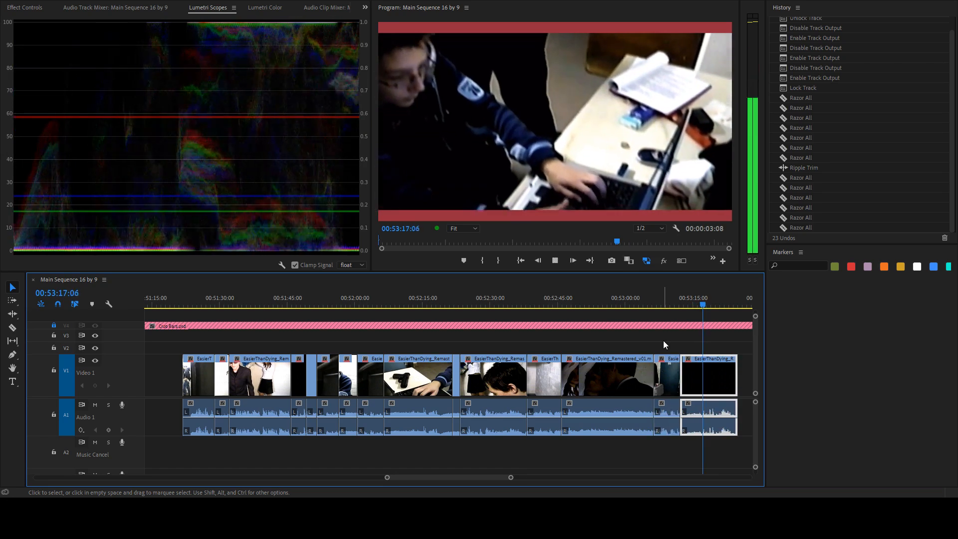
{"action": "key", "text": "space"}
{"action": "key", "text": "Right"}
{"action": "key", "text": "Right"}
{"action": "key", "text": "Right"}
{"action": "key", "text": "Right"}
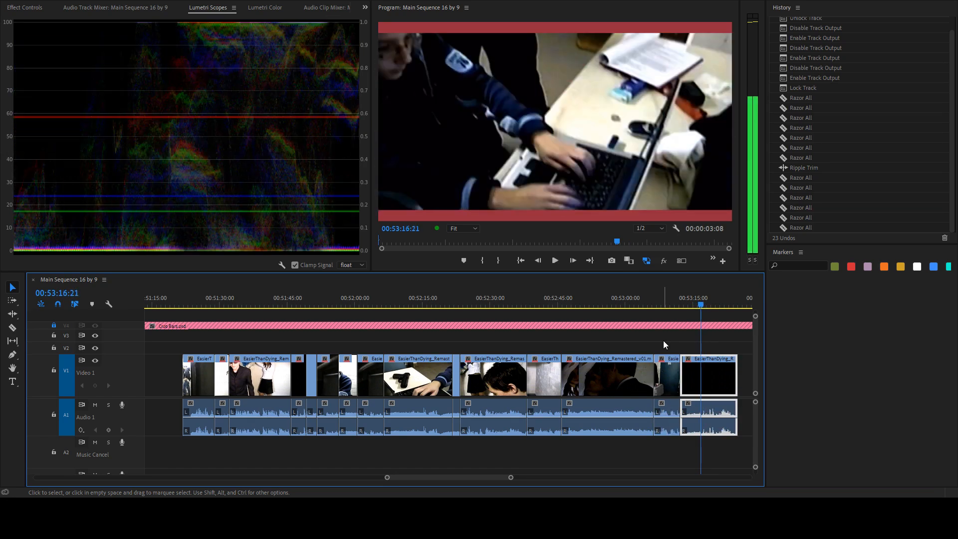
{"action": "key", "text": "ctrl+shift+k"}
{"action": "key", "text": "space"}
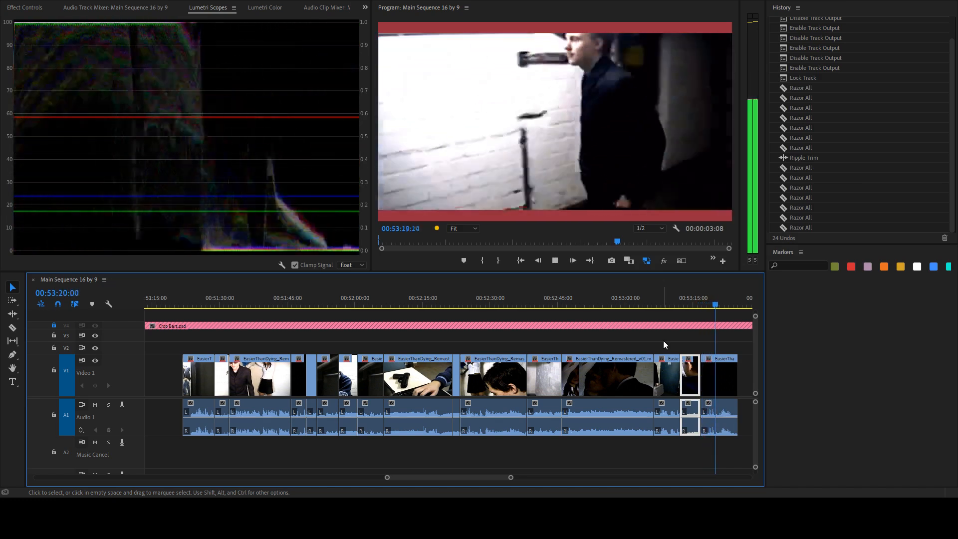
{"action": "key", "text": "space"}
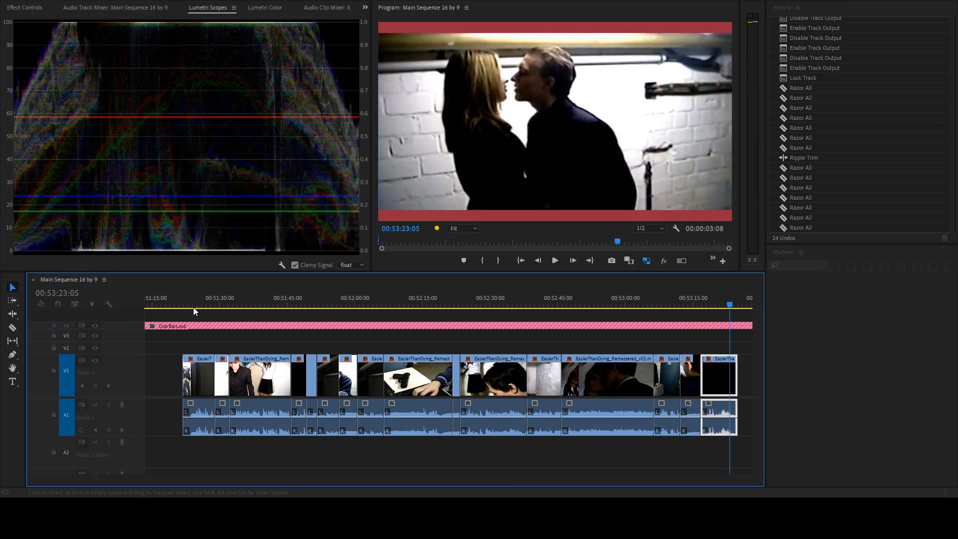
- Go to the shot of two silhouetted figures at 00:51:53:10 and bring up the color grading workspace with the Lumetri Scopes
{"action": "left_click", "coordinate": [196, 302]}
{"action": "left_click_drag", "start_coordinate": [198, 303], "coordinate": [325, 296]}
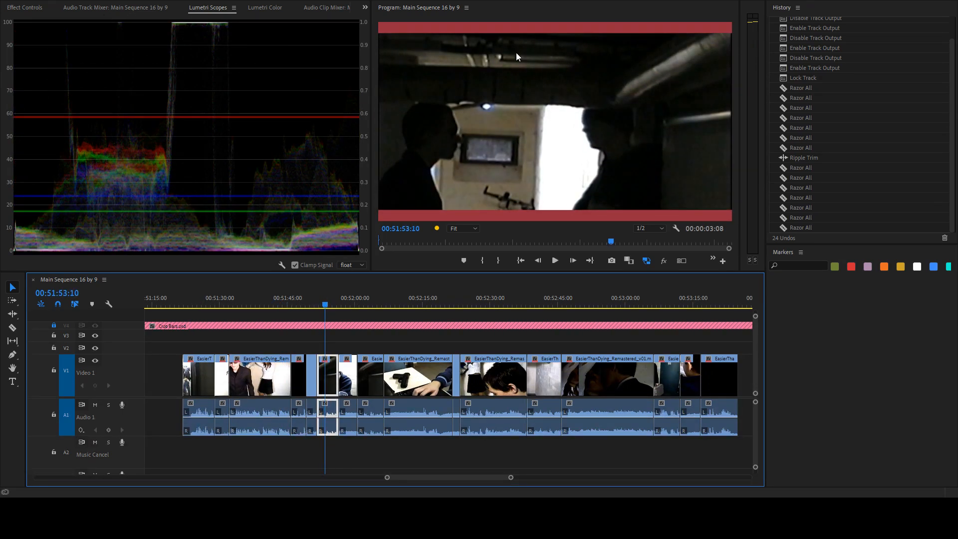
{"action": "key", "text": "alt+shift+3"}
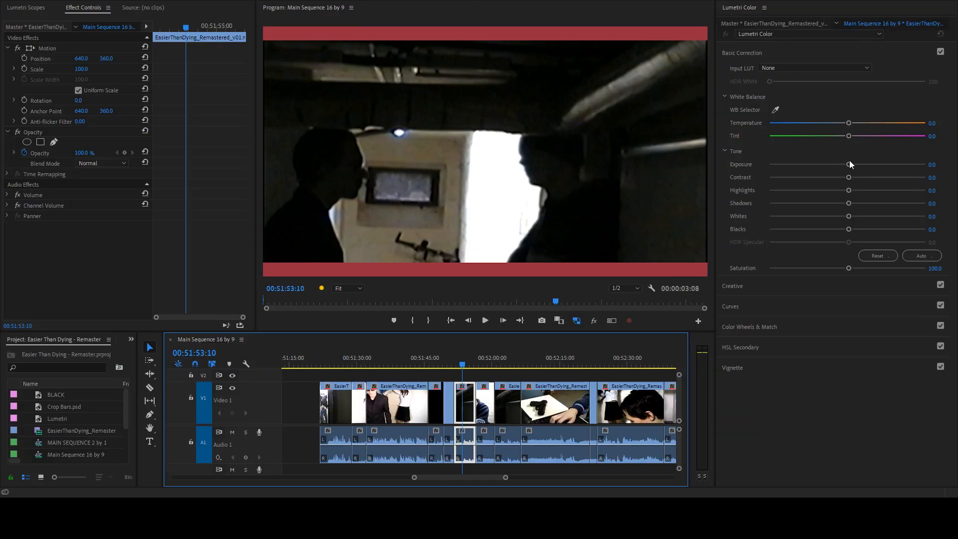
{"action": "left_click", "coordinate": [25, 7]}
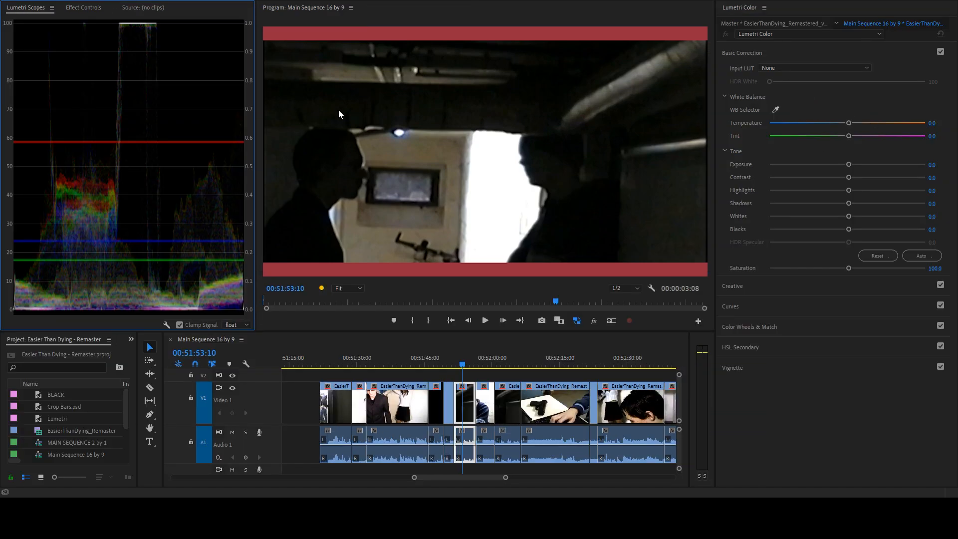
- Grade the silhouette shot with Exposure 2.7, Highlights -26.5 and Whites -16.3, and lower the luminance of the Highlights color wheel
{"action": "left_click_drag", "start_coordinate": [851, 168], "coordinate": [887, 164]}
{"action": "left_click_drag", "start_coordinate": [806, 191], "coordinate": [846, 216]}
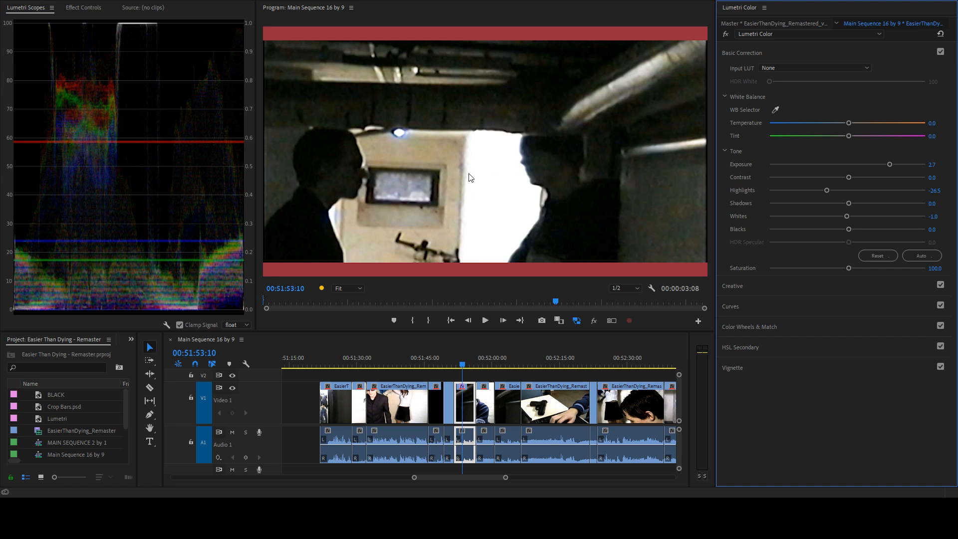
{"action": "mouse_move", "coordinate": [845, 218]}
{"action": "left_mouse_down"}
{"action": "mouse_move", "coordinate": [746, 220]}
{"action": "mouse_move", "coordinate": [845, 220]}
{"action": "mouse_move", "coordinate": [834, 217]}
{"action": "left_mouse_up"}
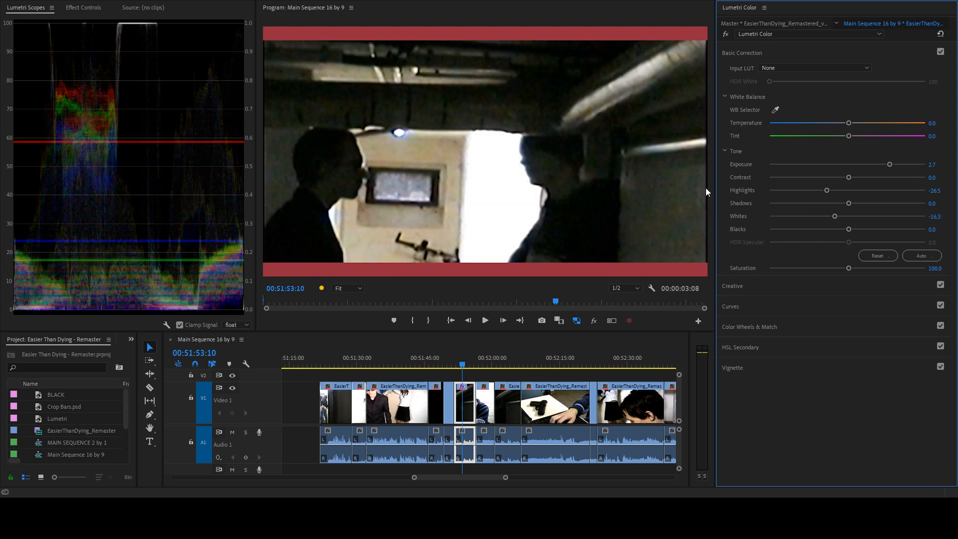
{"action": "left_click", "coordinate": [766, 327]}
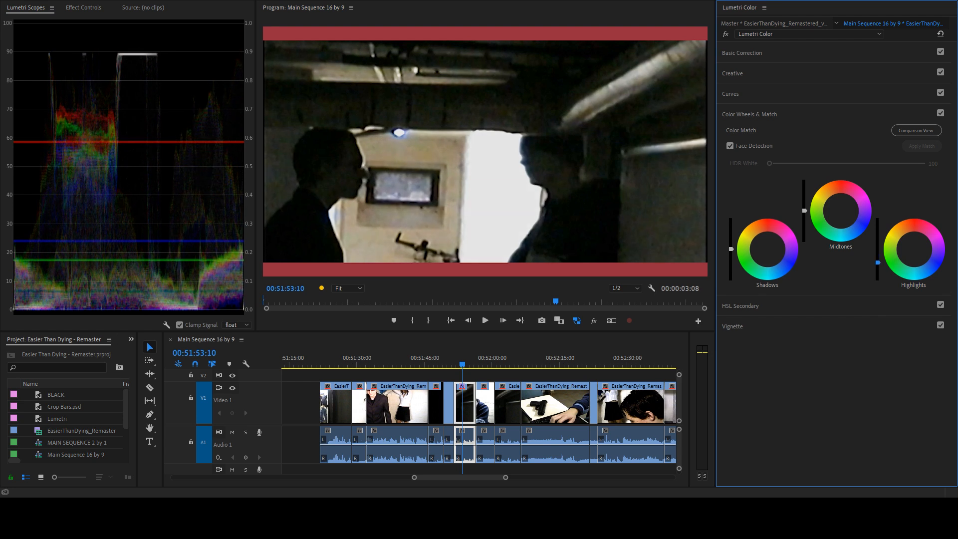
{"action": "left_click", "coordinate": [791, 76]}
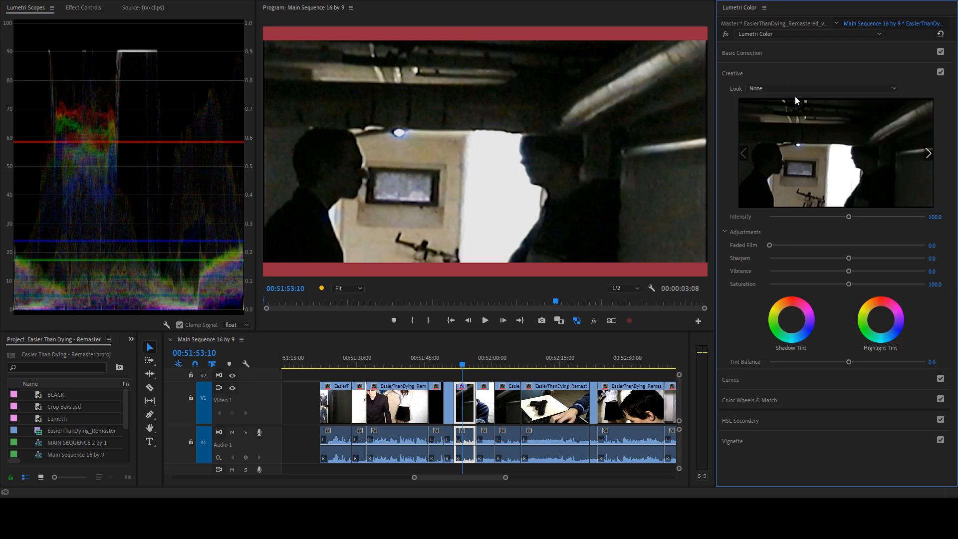
- Try a Contrast of 14.4 and an RGB curve with lowered shadows, and disable the Curves correction
{"action": "left_click", "coordinate": [775, 53]}
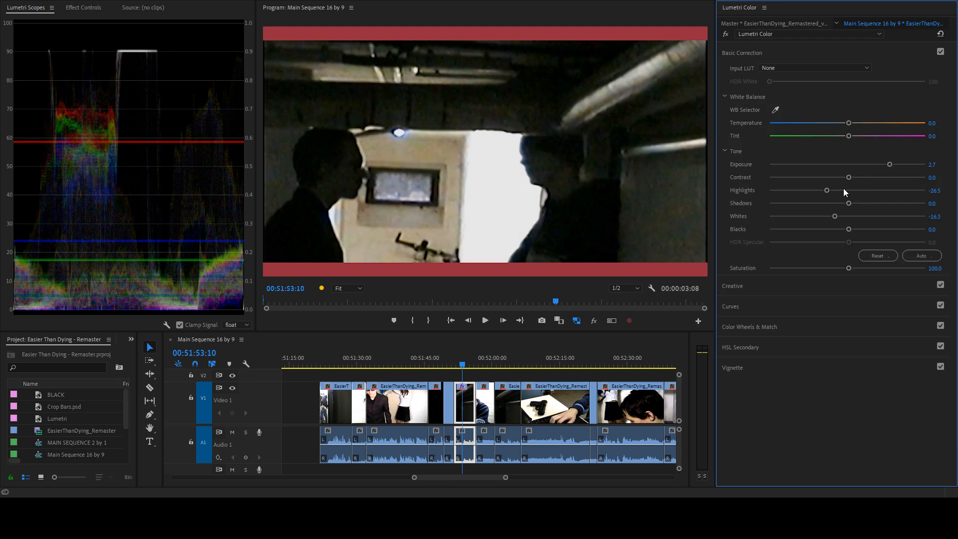
{"action": "mouse_move", "coordinate": [848, 176]}
{"action": "left_mouse_down"}
{"action": "mouse_move", "coordinate": [782, 176]}
{"action": "mouse_move", "coordinate": [860, 183]}
{"action": "mouse_move", "coordinate": [758, 179]}
{"action": "mouse_move", "coordinate": [917, 177]}
{"action": "mouse_move", "coordinate": [859, 178]}
{"action": "left_mouse_up"}
{"action": "left_click", "coordinate": [783, 307]}
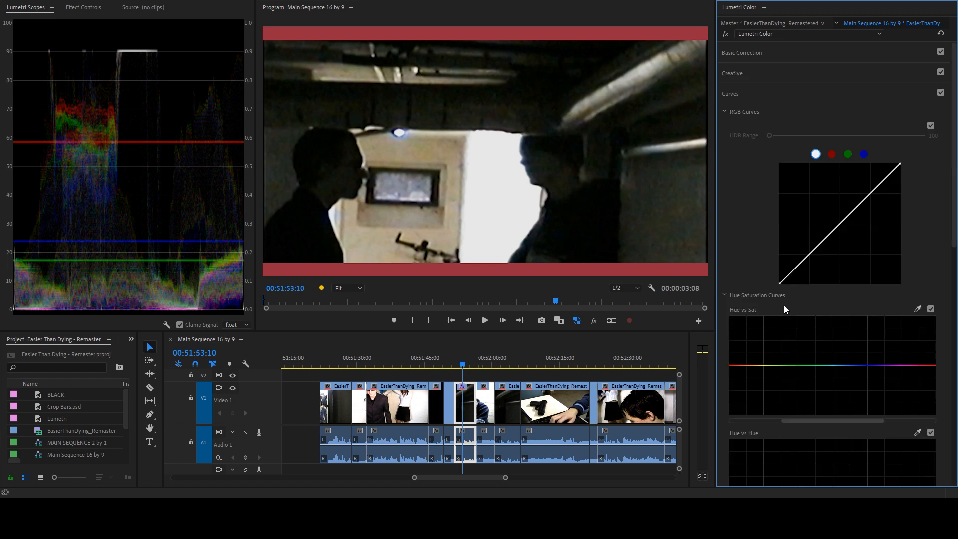
{"action": "left_click", "coordinate": [818, 265]}
{"action": "left_click", "coordinate": [856, 193]}
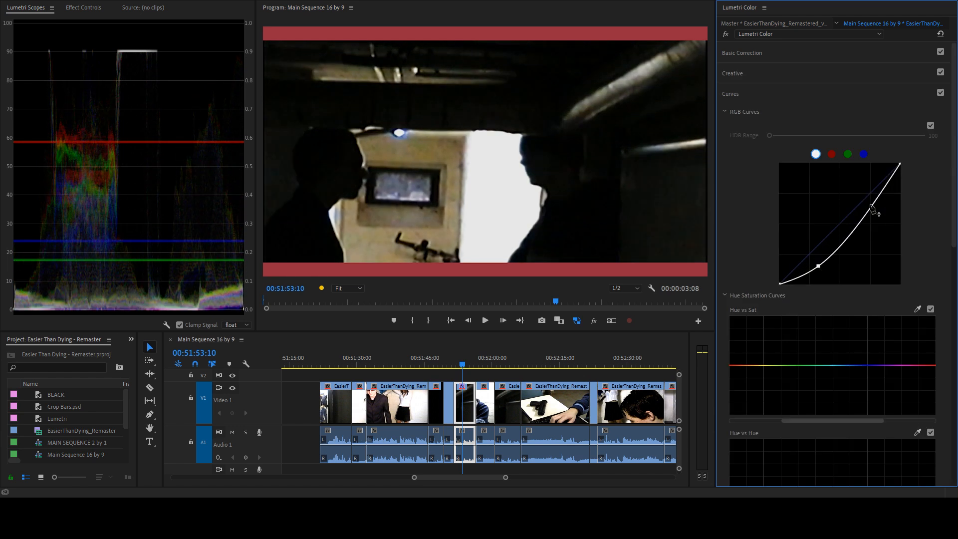
{"action": "left_click", "coordinate": [940, 94]}
- Set Contrast to -100 and compare the silhouette shot with the Lumetri Color effect disabled and enabled
{"action": "left_click", "coordinate": [797, 55]}
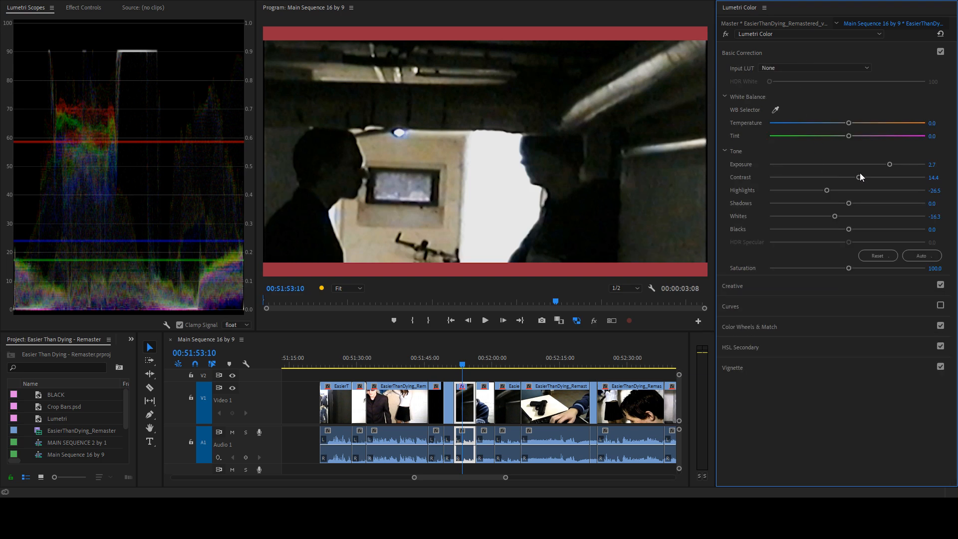
{"action": "left_click_drag", "start_coordinate": [858, 174], "coordinate": [772, 179]}
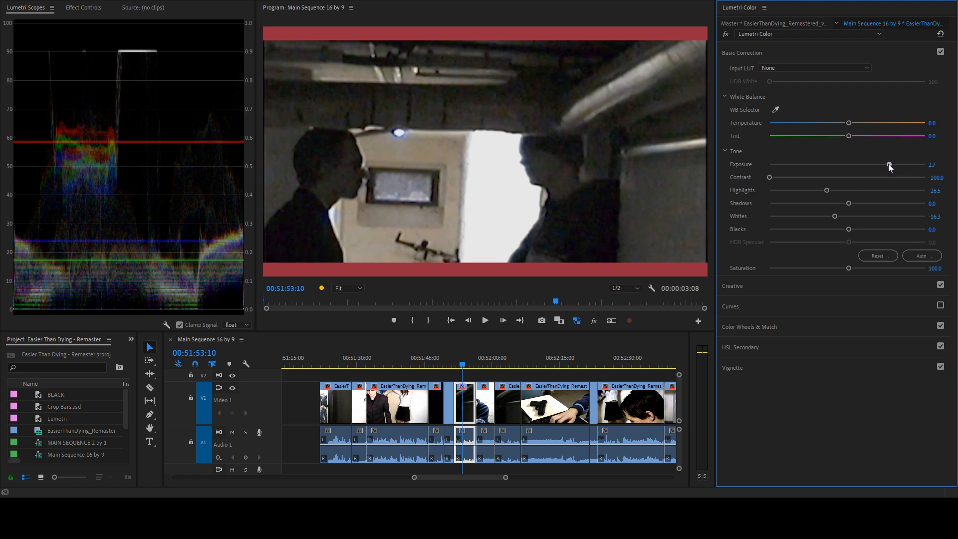
{"action": "left_click", "coordinate": [725, 34]}
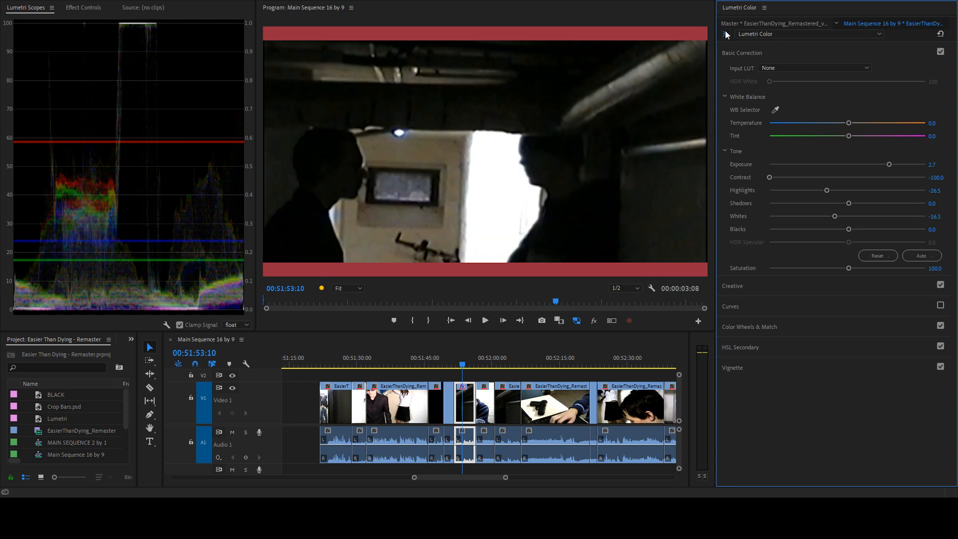
{"action": "left_click", "coordinate": [725, 34]}
{"action": "left_click", "coordinate": [725, 34]}
{"action": "left_click", "coordinate": [725, 34]}
{"action": "left_click", "coordinate": [725, 34]}
{"action": "left_click", "coordinate": [725, 33]}
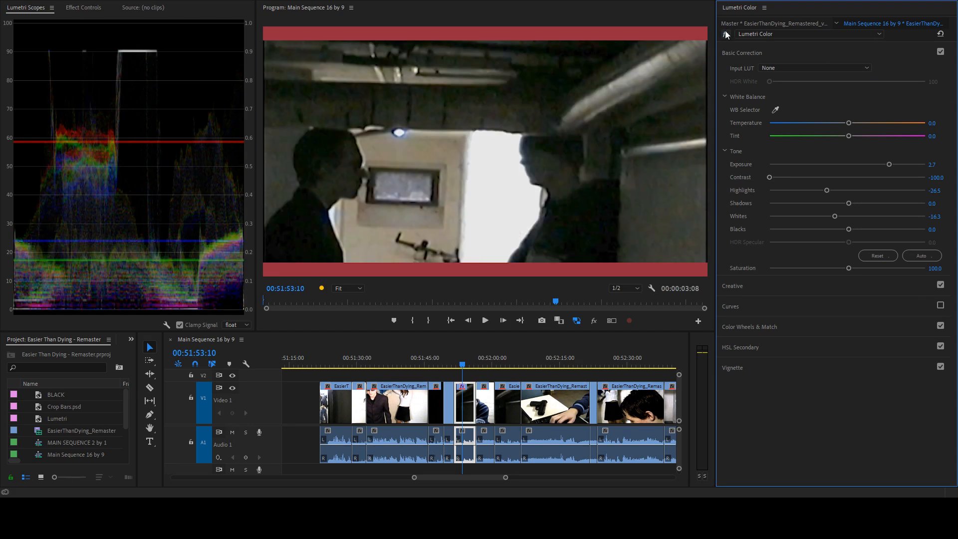
{"action": "left_click", "coordinate": [725, 34]}
{"action": "left_click", "coordinate": [725, 33]}
{"action": "left_click", "coordinate": [725, 34]}
{"action": "left_click", "coordinate": [725, 34]}
- Set Tint to -0.3 and nudge the Shadows color wheel slightly off centre for the silhouette shot
{"action": "left_click_drag", "start_coordinate": [846, 138], "coordinate": [846, 138]}
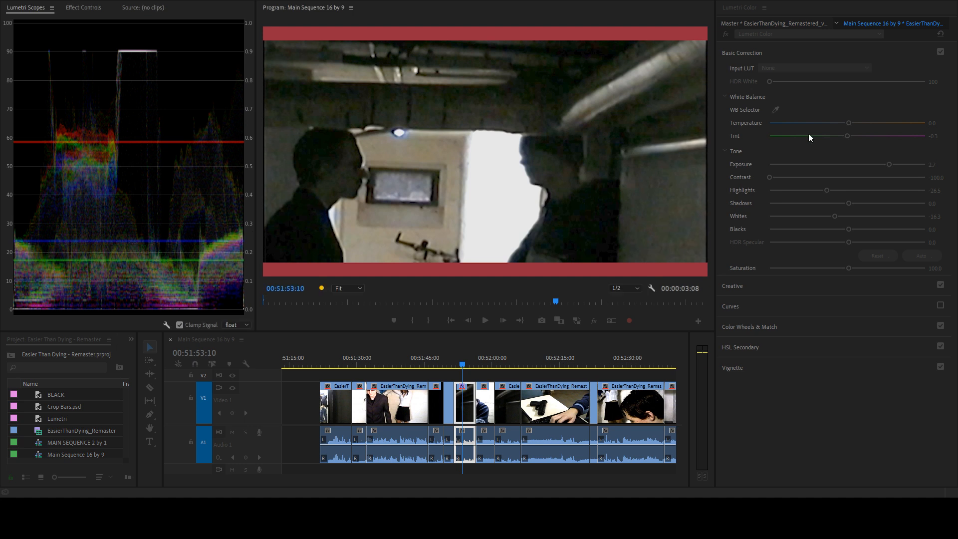
{"action": "left_click", "coordinate": [791, 330]}
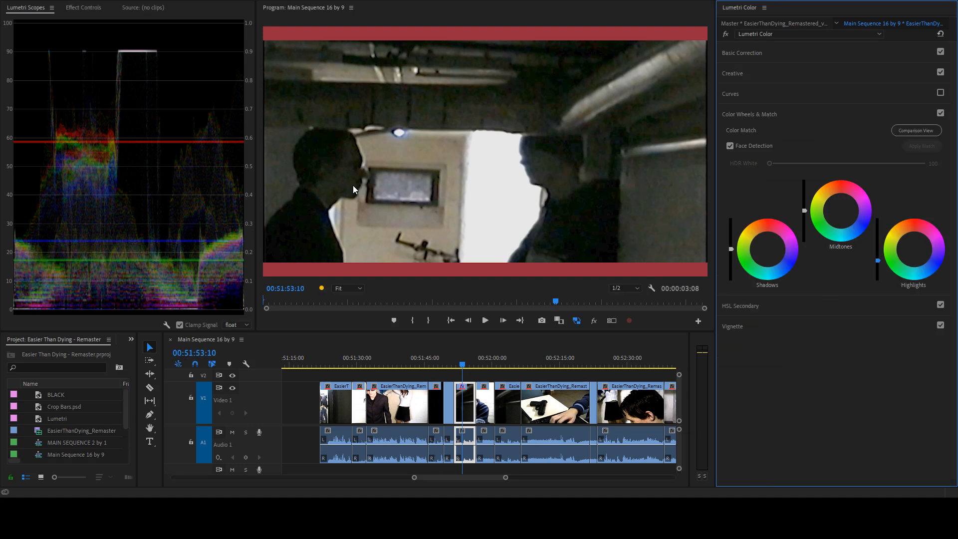
{"action": "left_click_drag", "start_coordinate": [767, 250], "coordinate": [768, 247]}
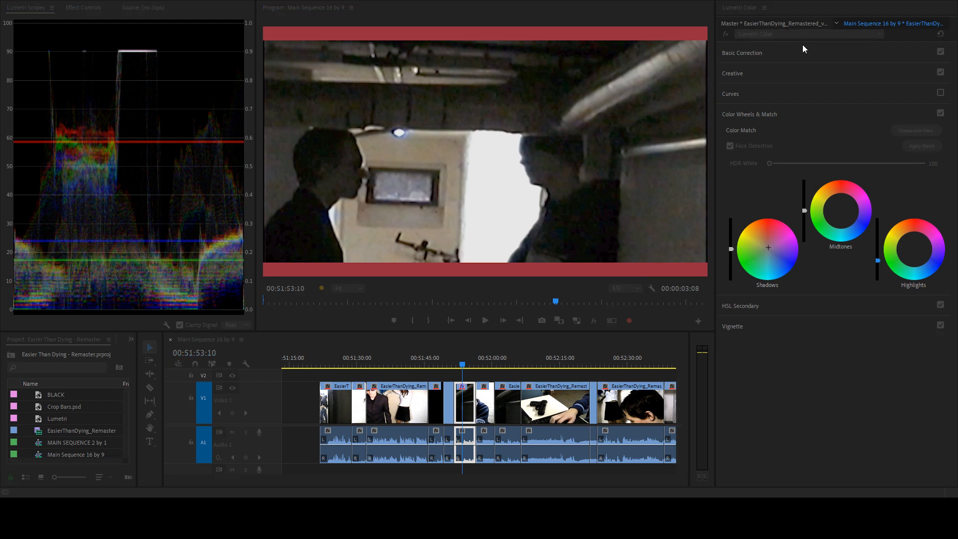
{"action": "left_click", "coordinate": [732, 53]}
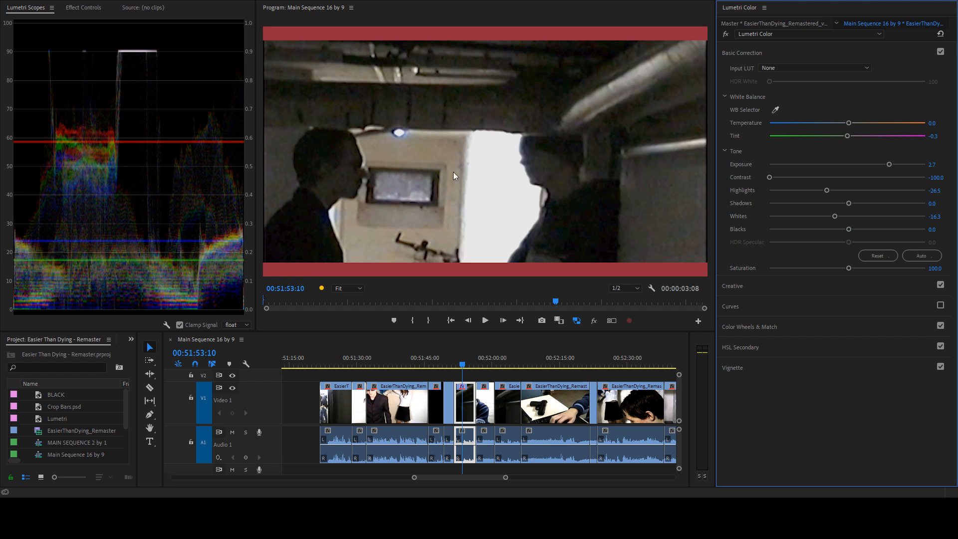
- Reframe the silhouette shot with Scale 123.4 and Position 770.7, 266.6, and save the project
{"action": "left_click", "coordinate": [83, 8]}
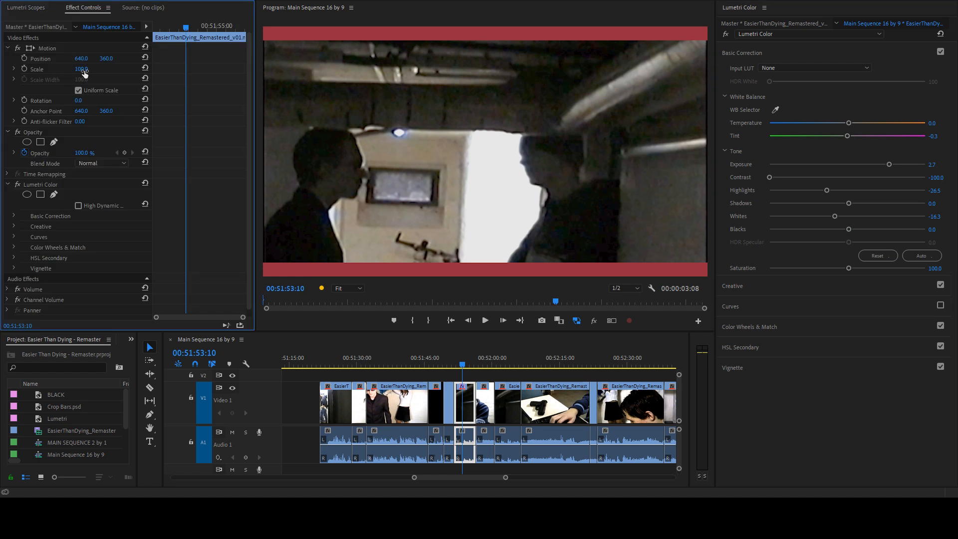
{"action": "left_click_drag", "start_coordinate": [84, 72], "coordinate": [45, 60]}
{"action": "left_click", "coordinate": [47, 47]}
{"action": "left_click_drag", "start_coordinate": [433, 125], "coordinate": [476, 94]}
{"action": "left_click_drag", "start_coordinate": [84, 69], "coordinate": [80, 70]}
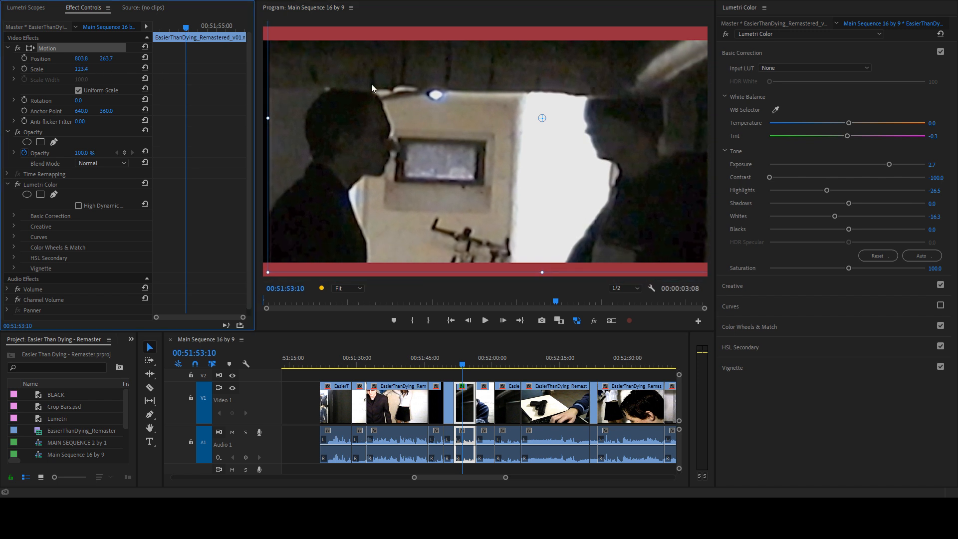
{"action": "left_click_drag", "start_coordinate": [395, 86], "coordinate": [384, 86]}
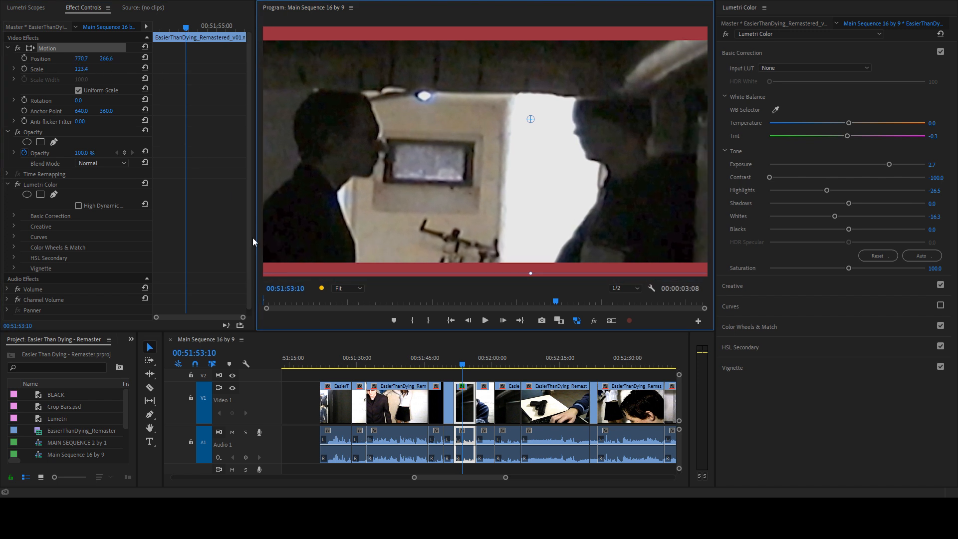
{"action": "key", "text": "ctrl+s"}
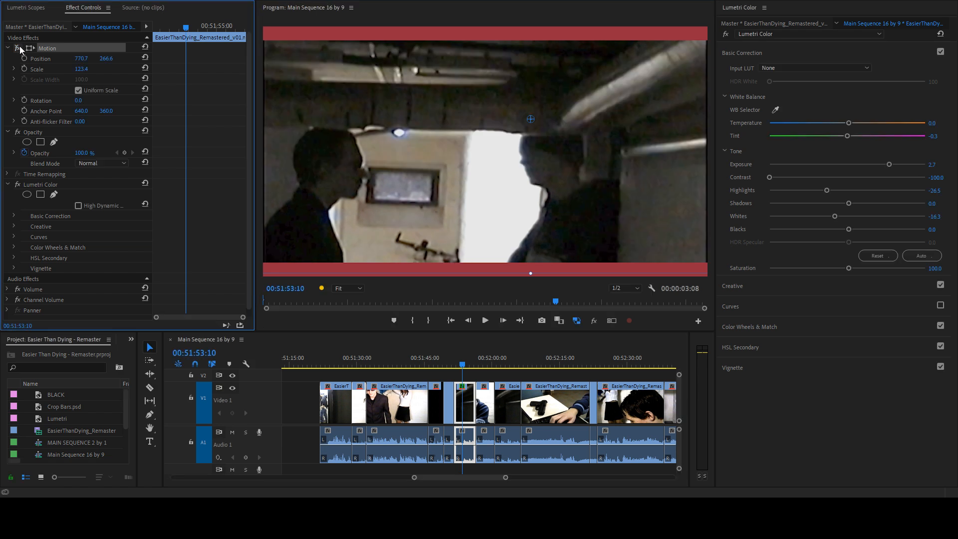
- Compare the silhouette shot with its Motion effect disabled and enabled, and play the shot to review the reframing
{"action": "left_click", "coordinate": [20, 47]}
{"action": "left_click", "coordinate": [19, 46]}
{"action": "left_click", "coordinate": [20, 46]}
{"action": "left_click", "coordinate": [19, 47]}
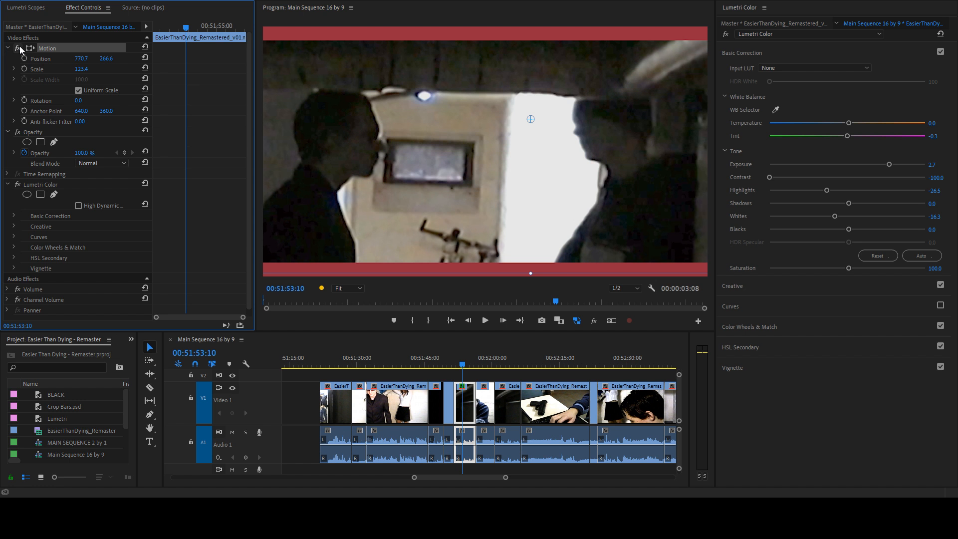
{"action": "left_click", "coordinate": [455, 363]}
{"action": "key", "text": "space"}
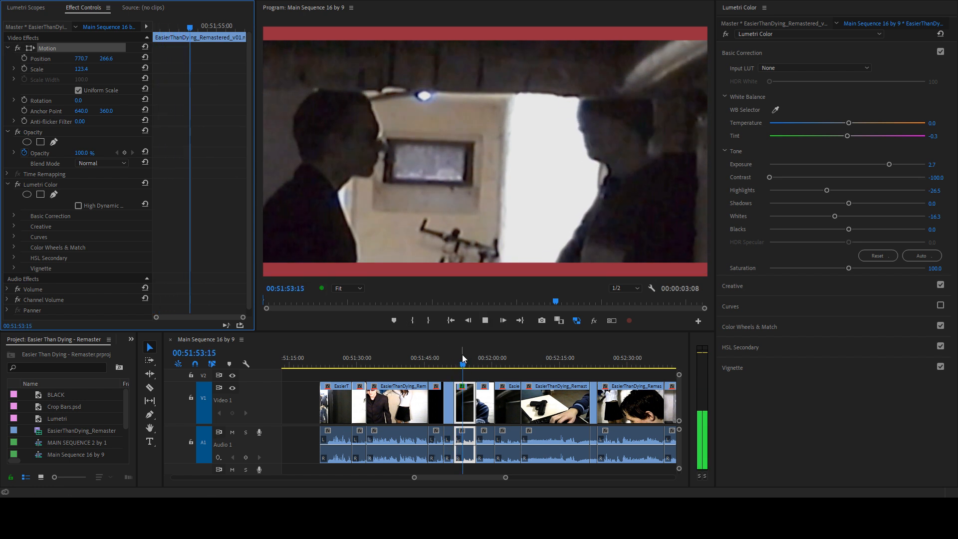
{"action": "key", "text": "space"}
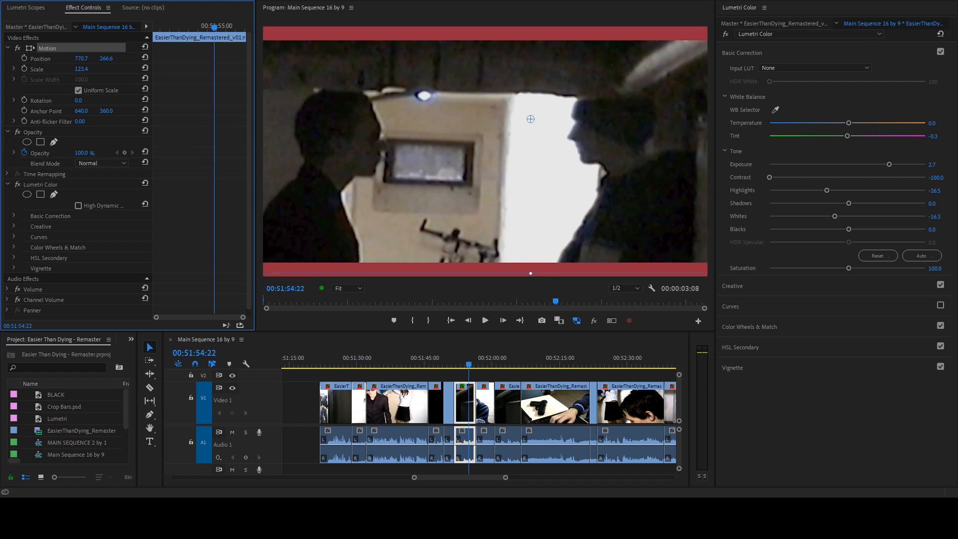
- Copy the Motion and Lumetri Color effects from the silhouette shot onto the matching silhouette shot at 00:52:03:17
{"action": "left_click", "coordinate": [42, 185]}
{"action": "left_click", "coordinate": [509, 366]}
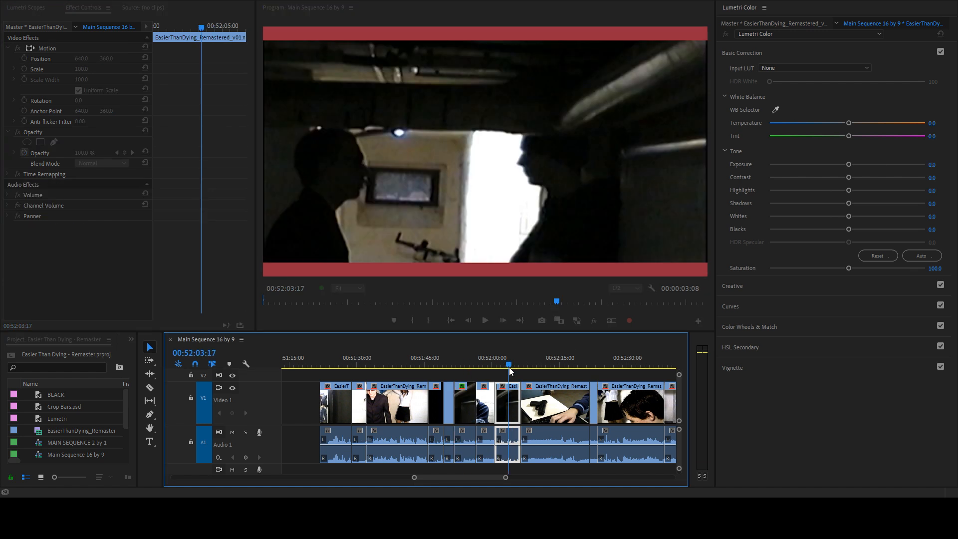
{"action": "key", "text": "ctrl+v"}
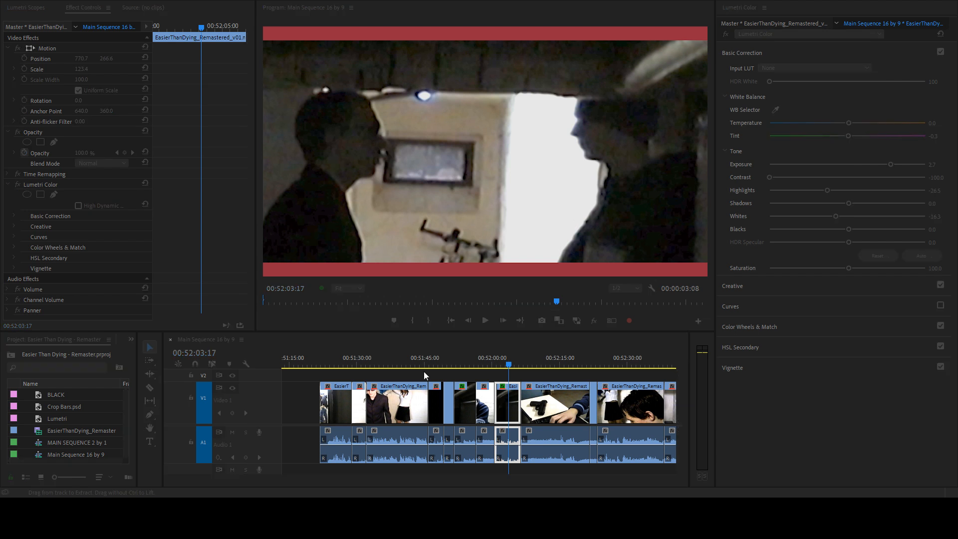
- Play the second silhouette shot in short stretches to examine its pasted grade and framing
{"action": "key", "text": "space"}
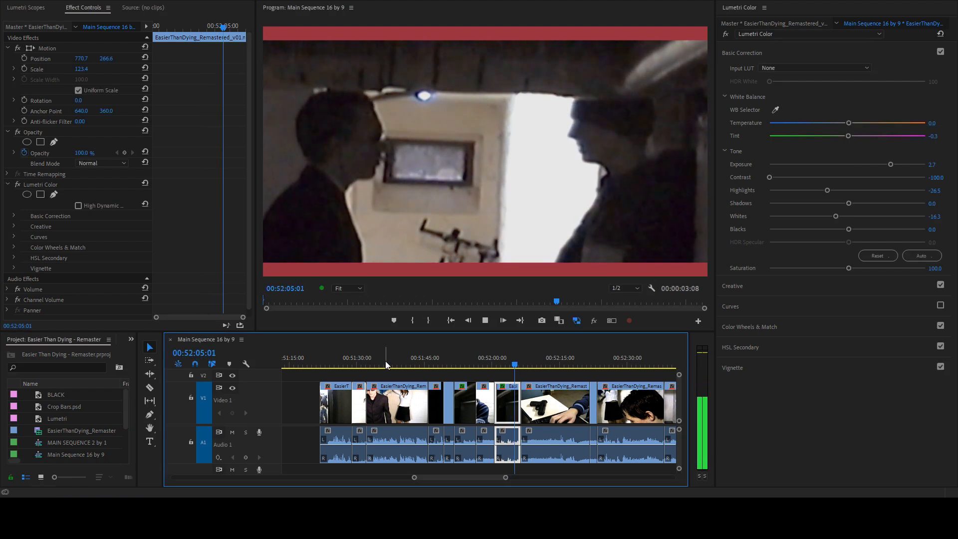
{"action": "key", "text": "space"}
{"action": "key", "text": "j"}
{"action": "key", "text": "space"}
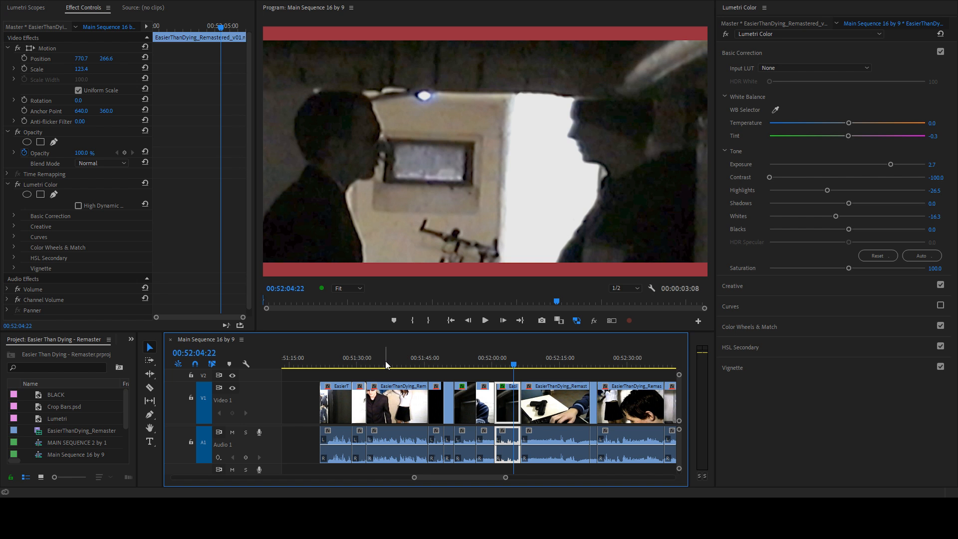
{"action": "key", "text": "j"}
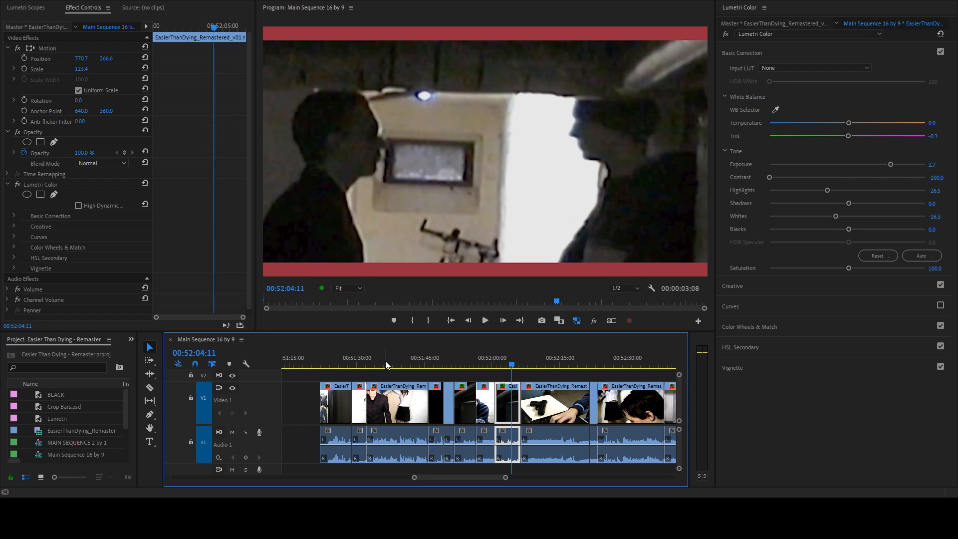
{"action": "key", "text": "space"}
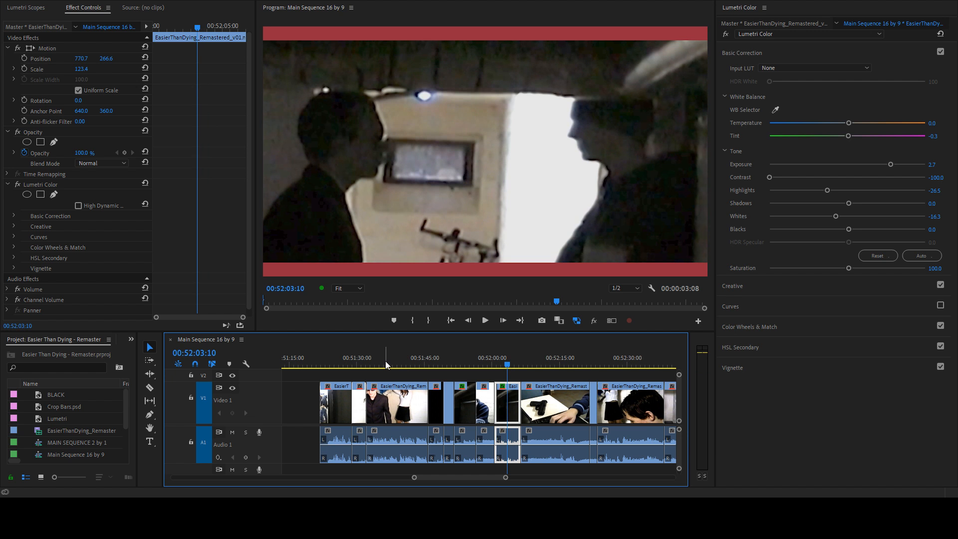
{"action": "key", "text": "j"}
{"action": "key", "text": "space"}
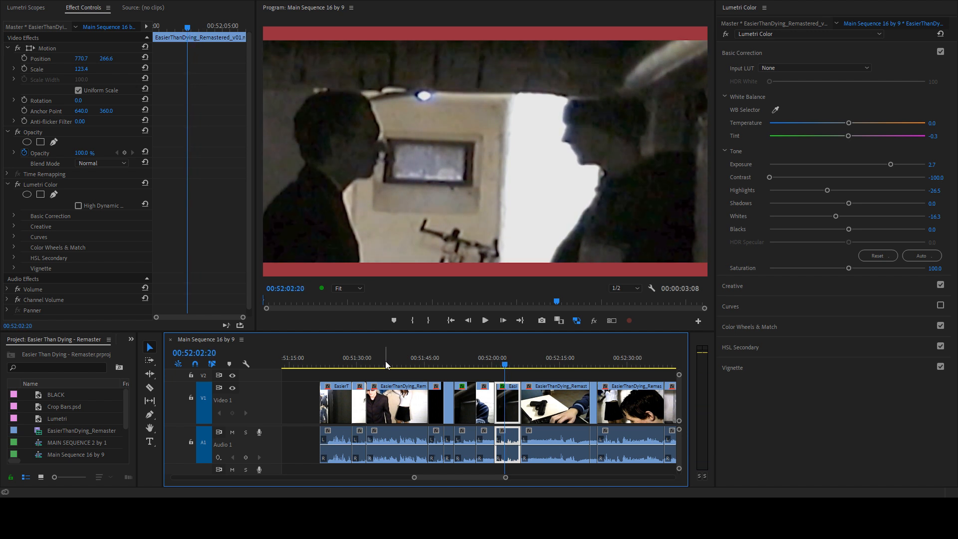
{"action": "key", "text": "j"}
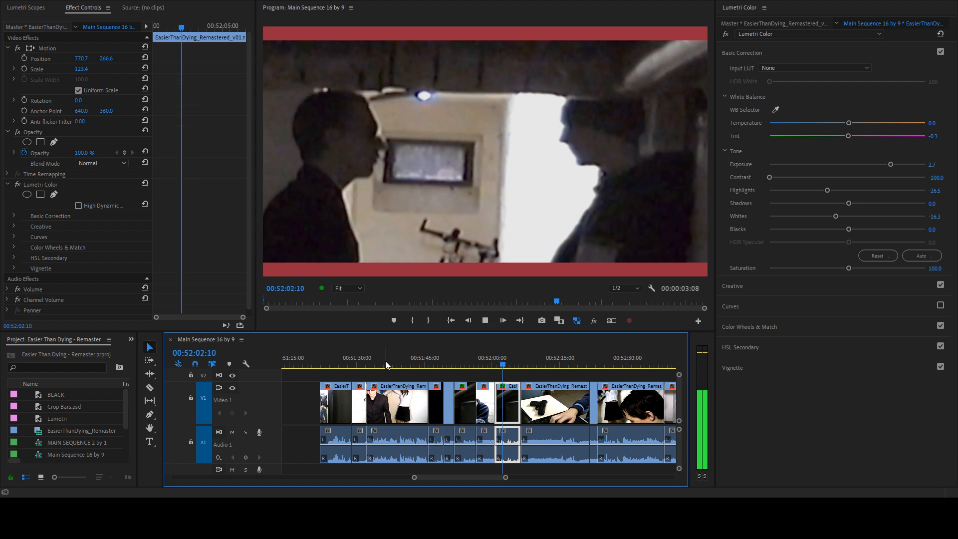
{"action": "key", "text": "space"}
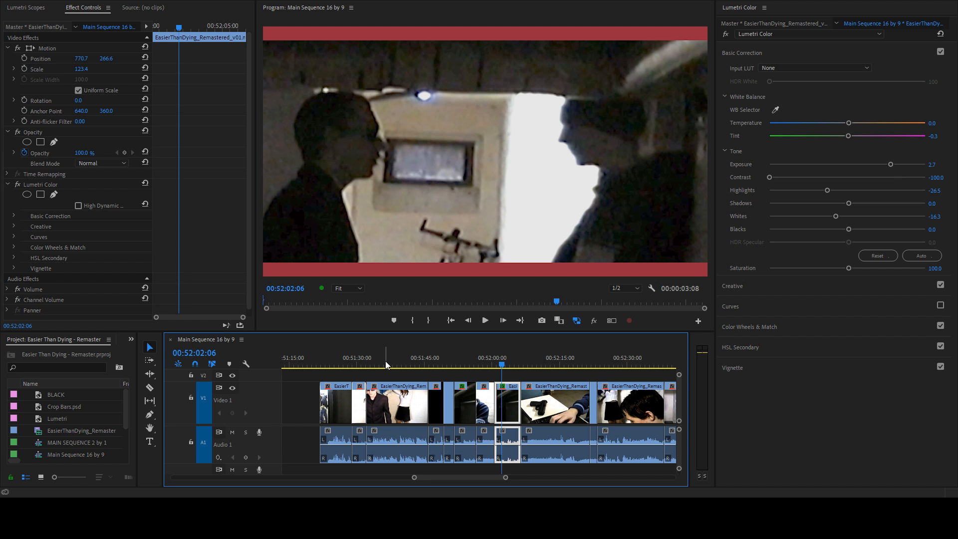
{"action": "key", "text": "j"}
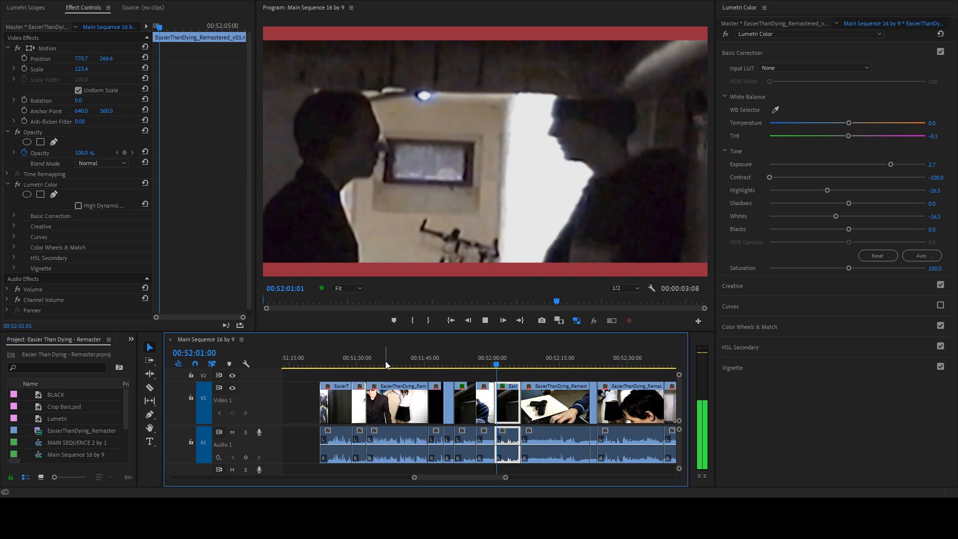
- Return to the scene's opening shot at 00:51:21:22 and play it to examine where the doorway shot starts
{"action": "key", "text": "Up"}
{"action": "key", "text": "Up"}
{"action": "key", "text": "Up"}
{"action": "key", "text": "Up"}
{"action": "key", "text": "Up"}
{"action": "key", "text": "Up"}
{"action": "key", "text": "Up"}
{"action": "key", "text": "Up"}
{"action": "key", "text": "Up"}
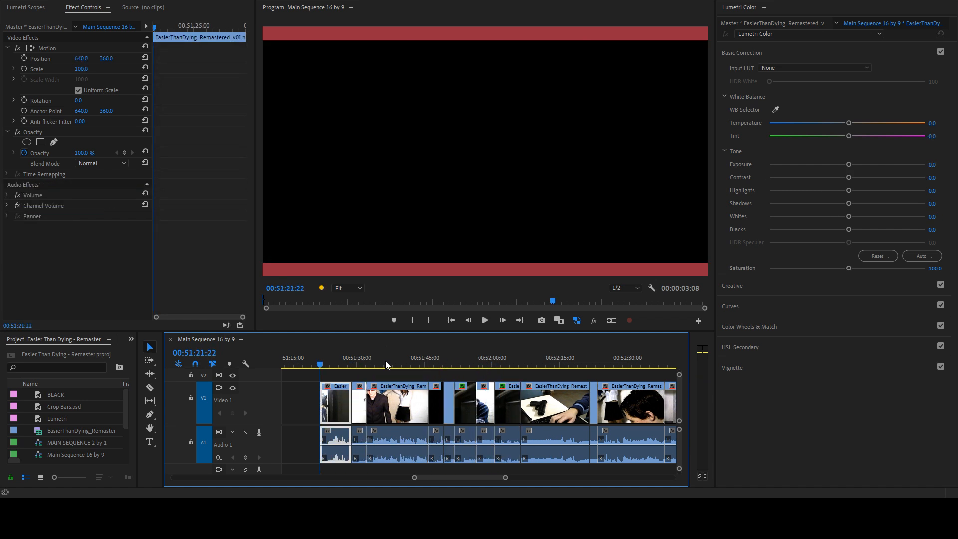
{"action": "key", "text": "Down"}
{"action": "key", "text": "Down"}
{"action": "key", "text": "Down"}
{"action": "key", "text": "Up"}
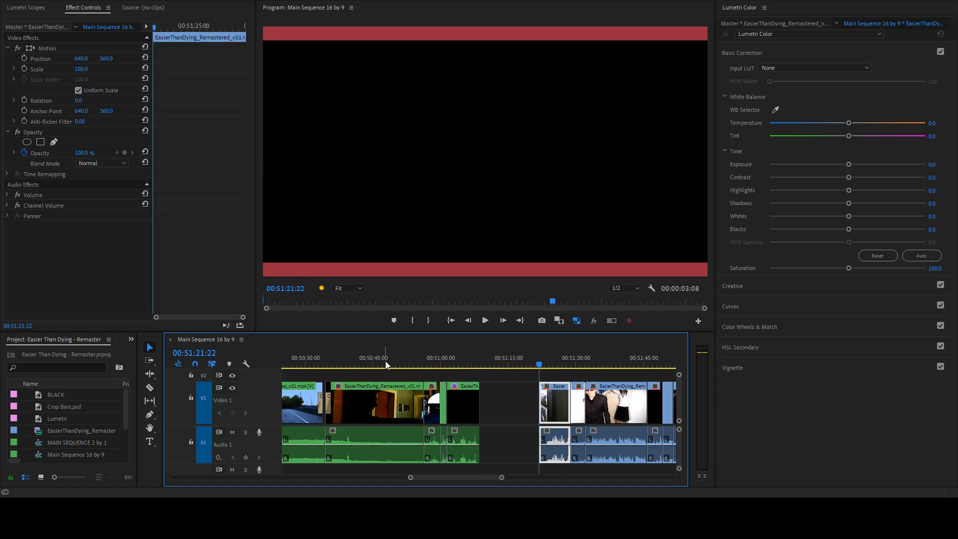
{"action": "key", "text": "space"}
{"action": "scroll", "coordinate": [500, 411], "scroll_direction": "down", "scroll_amount": 4}
{"action": "scroll", "coordinate": [483, 411], "scroll_direction": "up", "scroll_amount": 1}
{"action": "scroll", "coordinate": [483, 411], "scroll_direction": "up", "scroll_amount": 1}
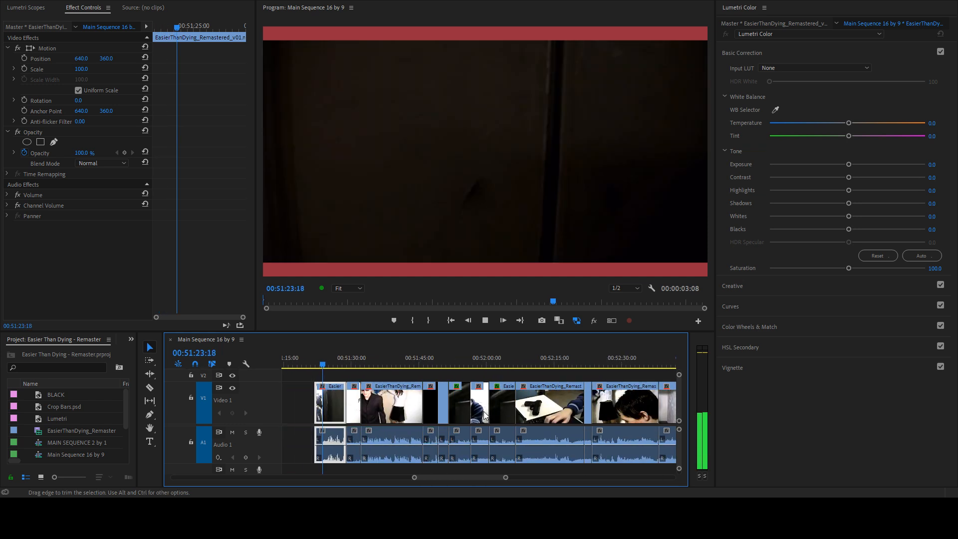
{"action": "scroll", "coordinate": [471, 414], "scroll_direction": "down", "scroll_amount": 1}
{"action": "scroll", "coordinate": [300, 425], "scroll_direction": "up", "scroll_amount": 5}
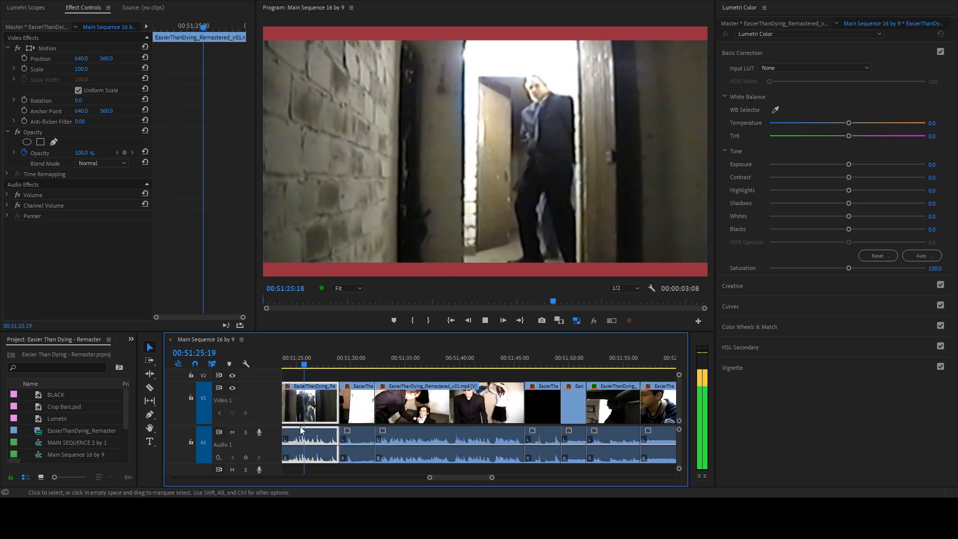
{"action": "key", "text": "space"}
- Split the scene's opening clip at 00:51:24:22, on the first frame of the man in the doorway
{"action": "left_click", "coordinate": [308, 361]}
{"action": "left_click_drag", "start_coordinate": [309, 359], "coordinate": [294, 363]}
{"action": "key", "text": "Right"}
{"action": "key", "text": "Right"}
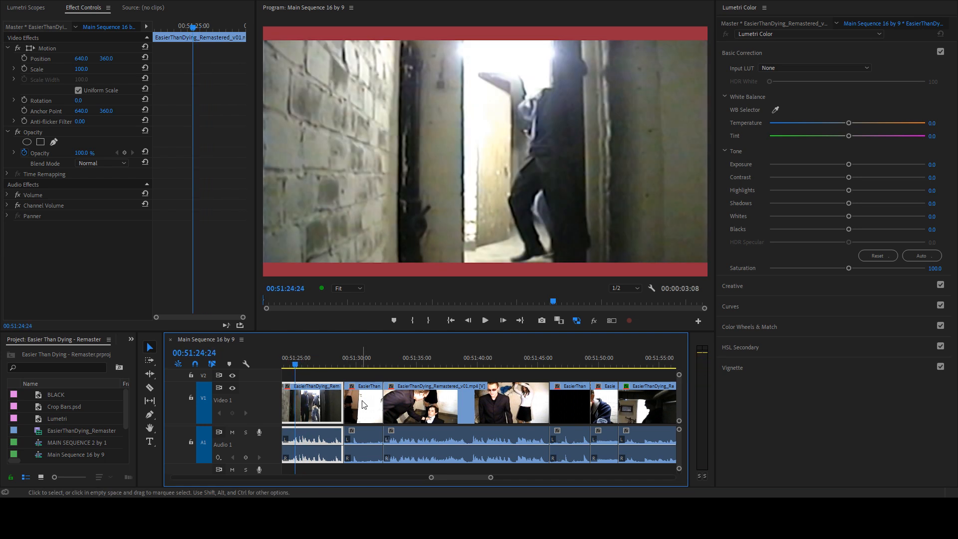
{"action": "key", "text": "Left"}
{"action": "key", "text": "Left"}
{"action": "key", "text": "Right"}
{"action": "scroll", "coordinate": [364, 404], "scroll_direction": "up", "scroll_amount": 5}
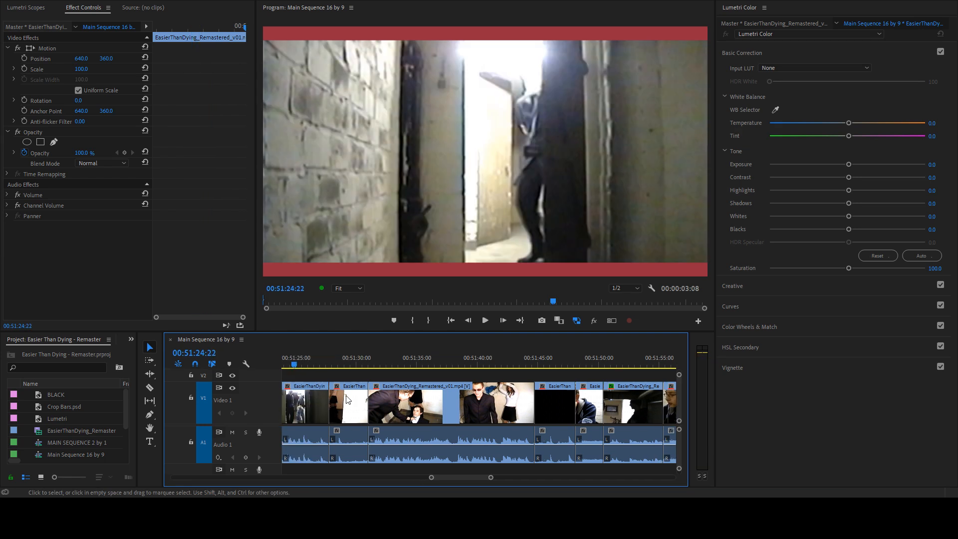
- Play repeatedly across the new cut at 00:51:24:22 to examine the transition into the doorway shot
{"action": "left_click", "coordinate": [383, 357]}
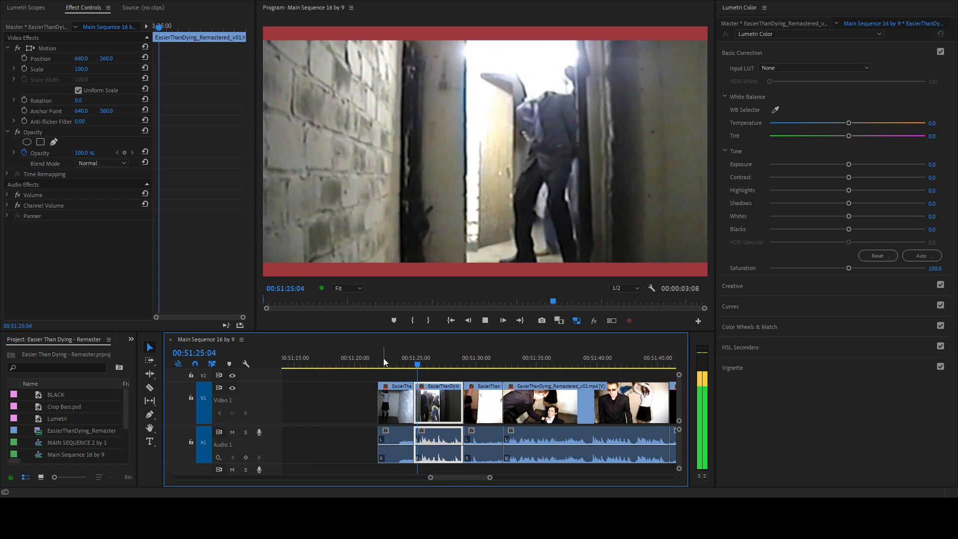
{"action": "key", "text": "space"}
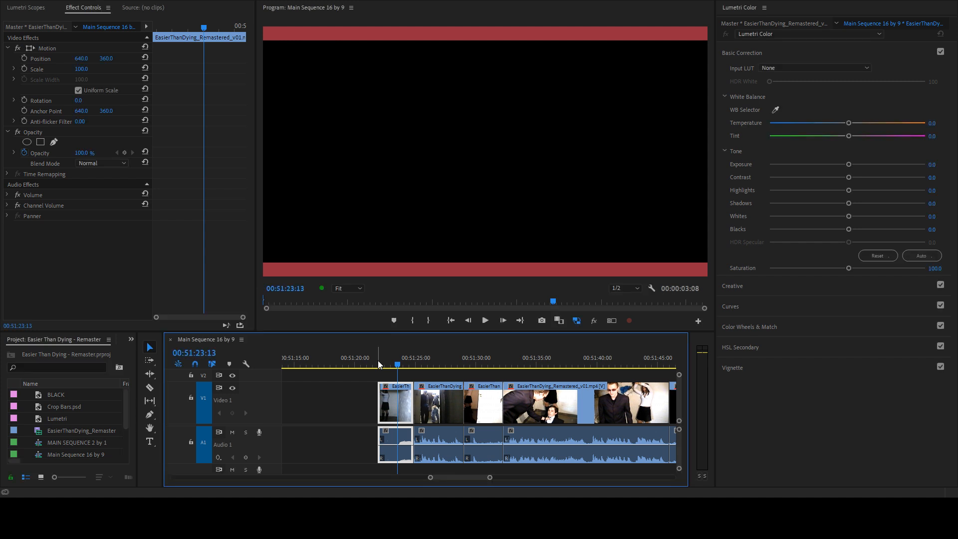
{"action": "key", "text": "space"}
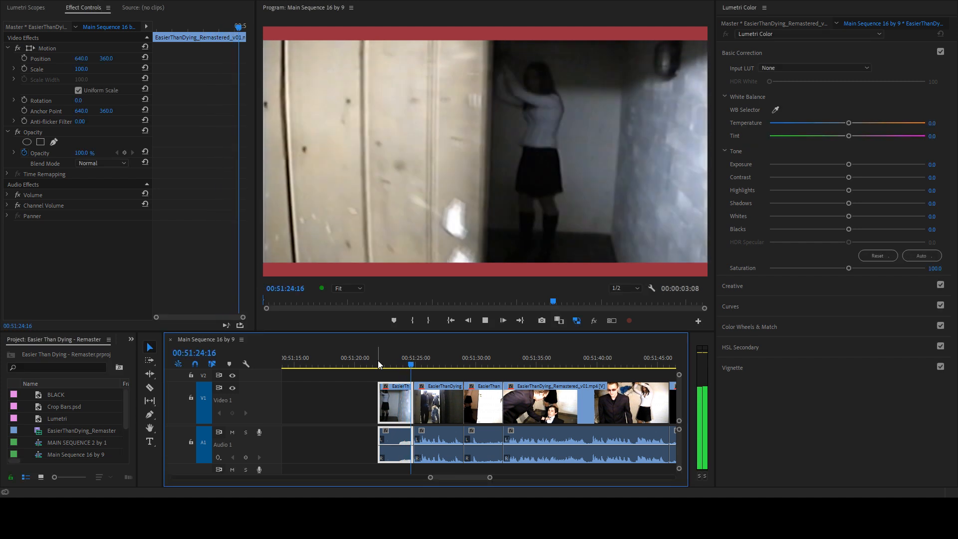
{"action": "key", "text": "k"}
{"action": "key", "text": "j"}
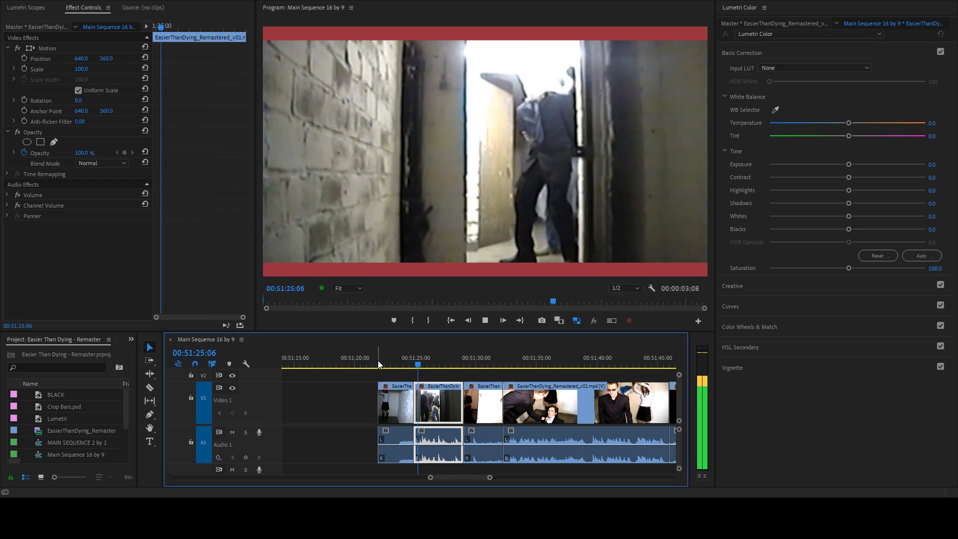
{"action": "key", "text": "l"}
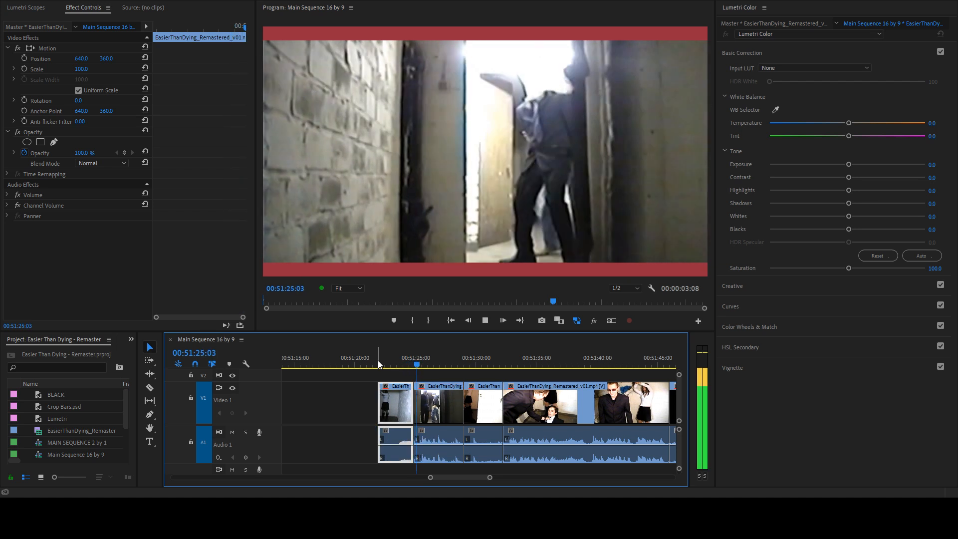
{"action": "key", "text": "j"}
{"action": "key", "text": "k"}
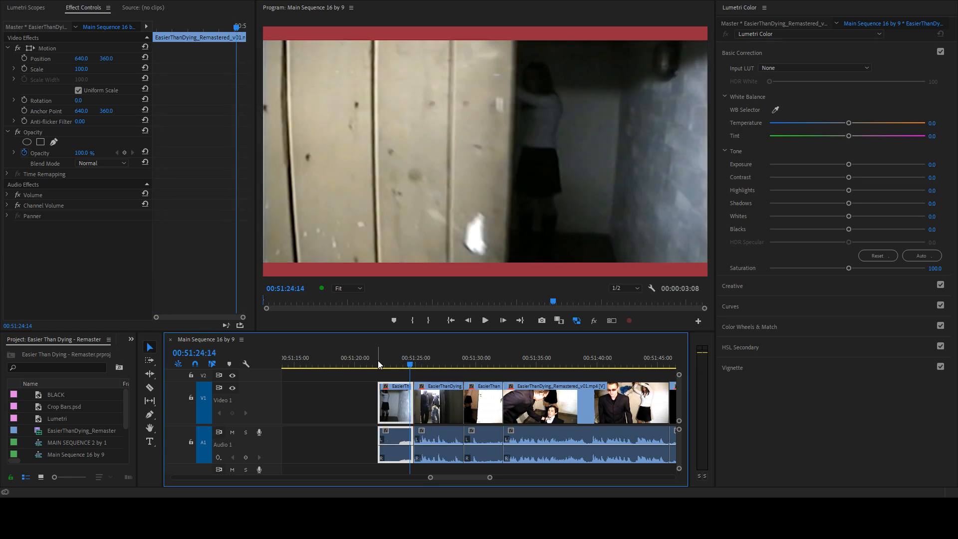
{"action": "key", "text": "l"}
{"action": "key", "text": "j"}
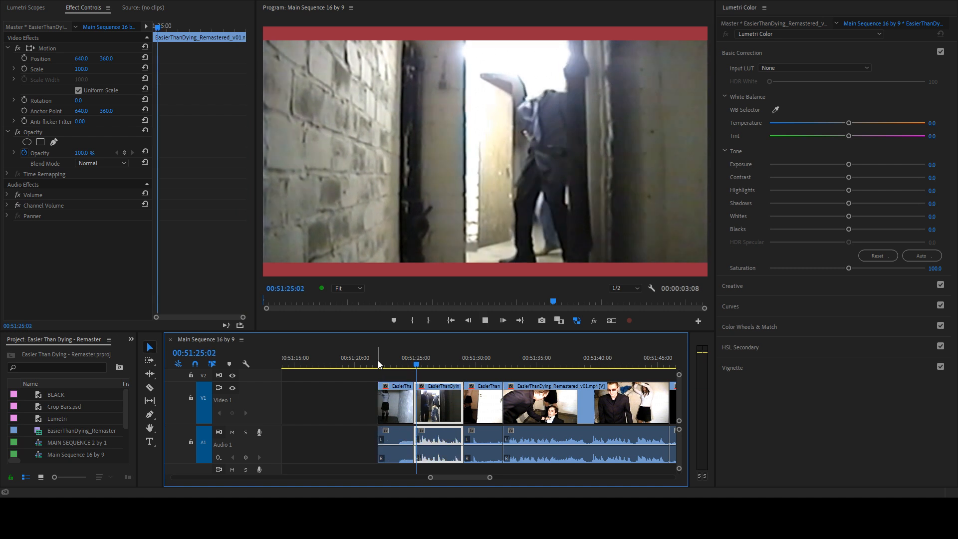
{"action": "key", "text": "k"}
{"action": "key", "text": "l"}
{"action": "key", "text": "j"}
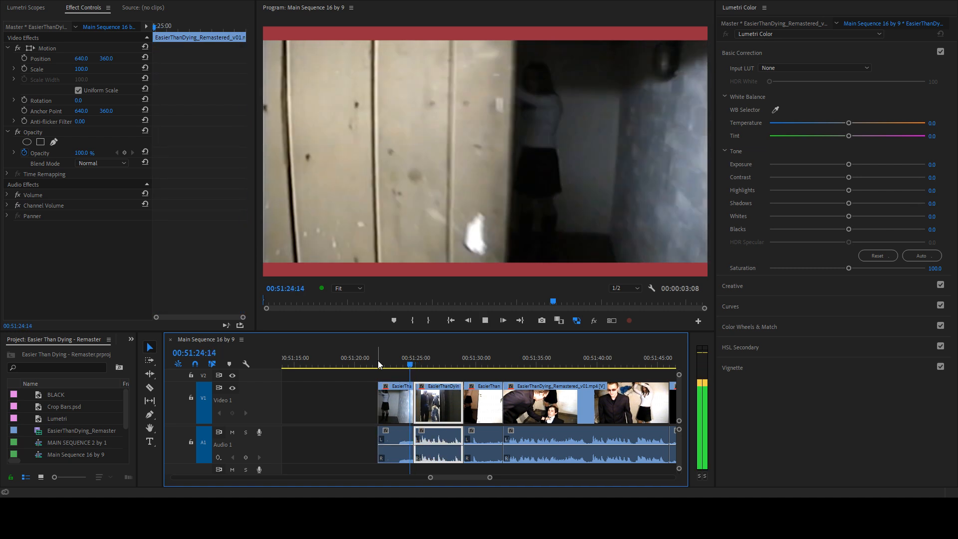
{"action": "key", "text": "l"}
{"action": "key", "text": "j"}
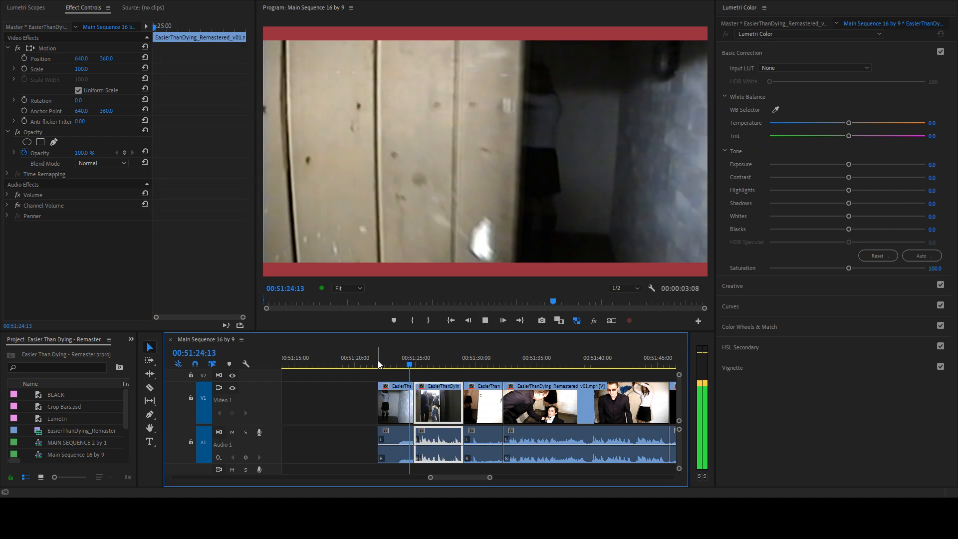
{"action": "key", "text": "k"}
{"action": "key", "text": "l"}
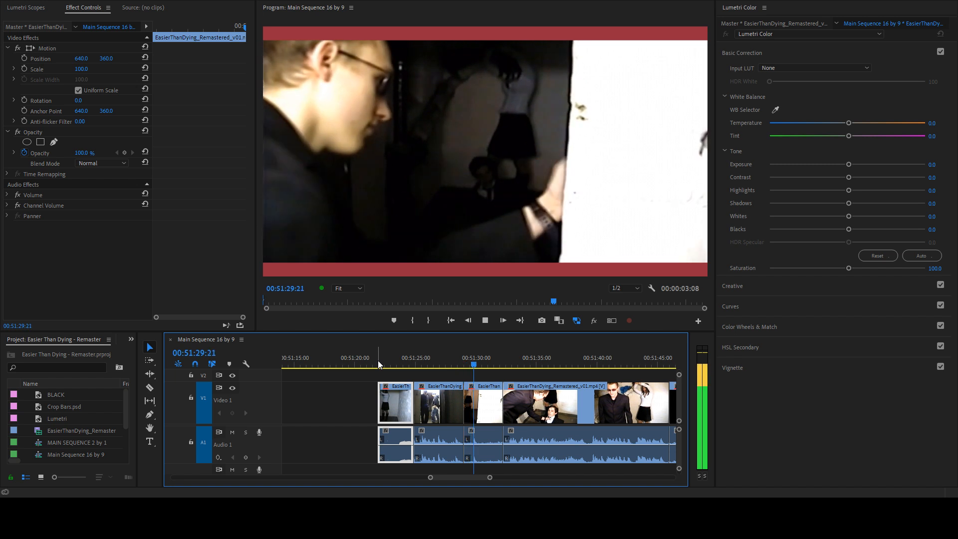
- Ripple-trim the end of the doorway shot to 00:51:28:20, closing up against the shot of the man in sunglasses
{"action": "key", "text": "k"}
{"action": "scroll", "coordinate": [465, 403], "scroll_direction": "up", "scroll_amount": 5}
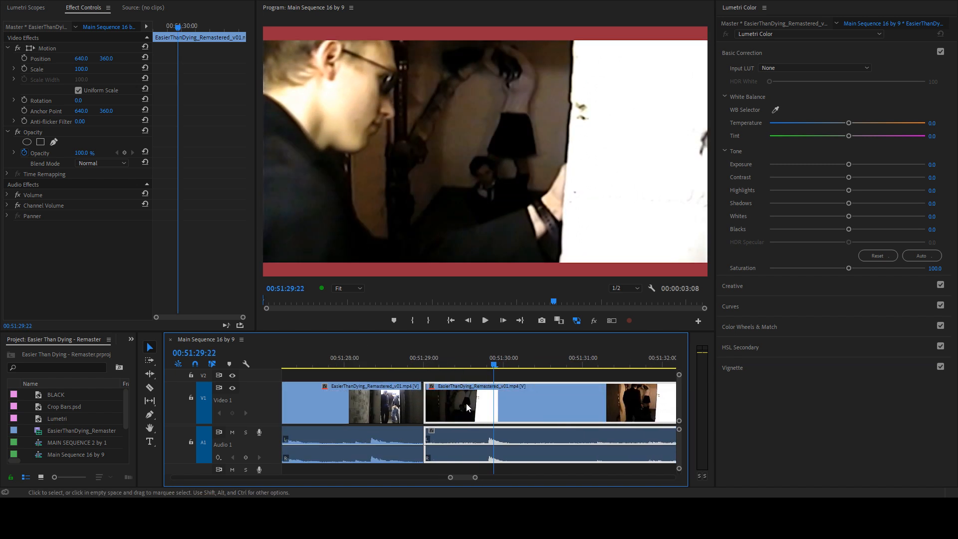
{"action": "left_click", "coordinate": [363, 359]}
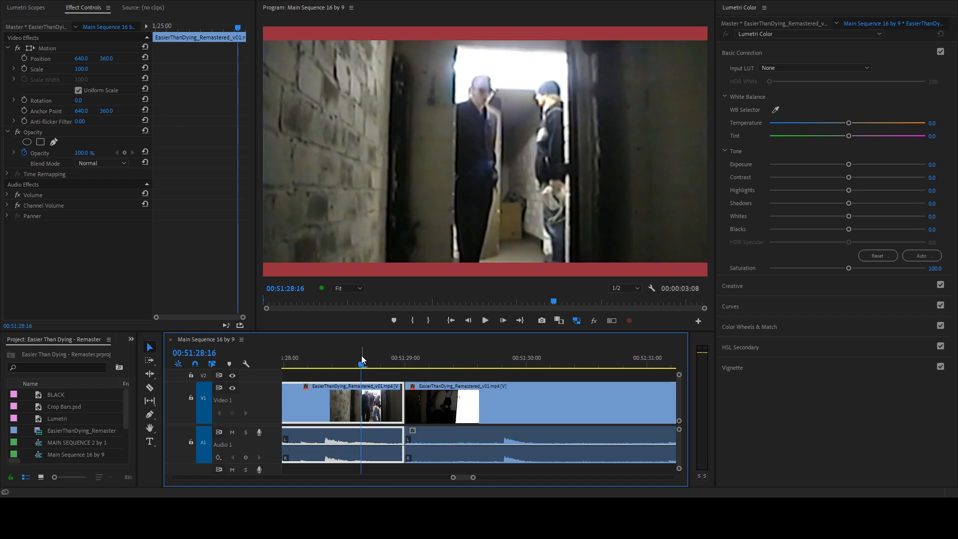
{"action": "key", "text": "space"}
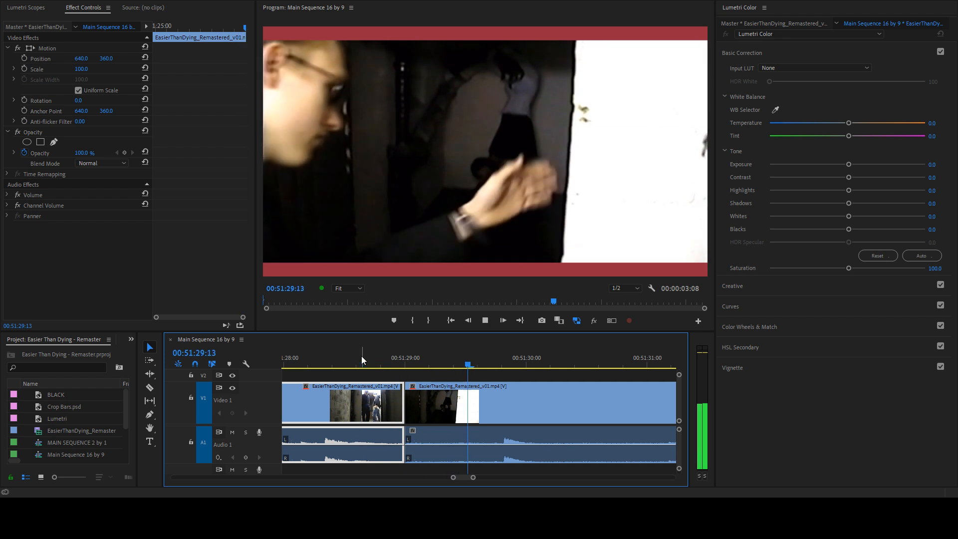
{"action": "left_click", "coordinate": [362, 357]}
{"action": "left_click_drag", "start_coordinate": [362, 357], "coordinate": [386, 355]}
{"action": "key", "text": "w"}
- Roll only the video cut after the doorway shot about three frames later, and add a Constant Power crossfade at its audio cut
{"action": "key", "text": "n"}
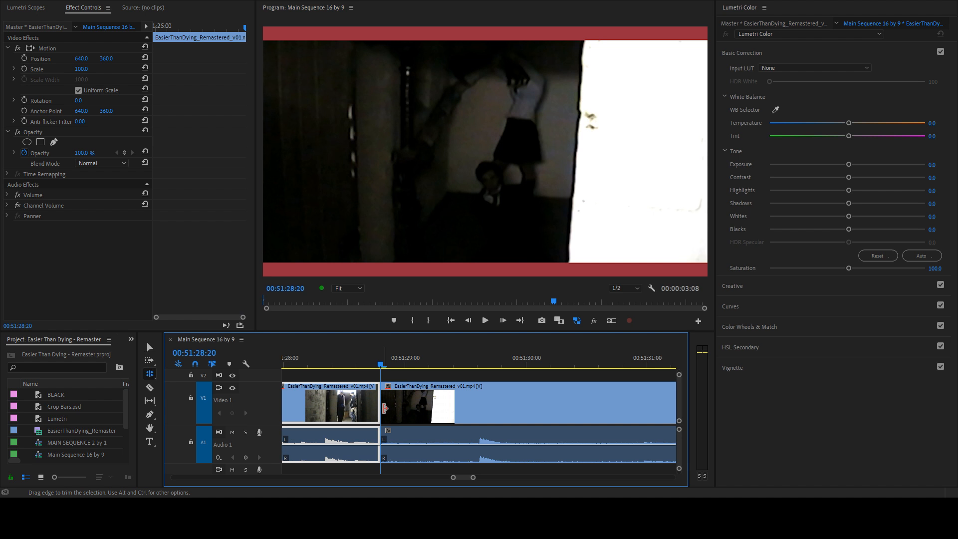
{"action": "left_click_drag", "start_coordinate": [380, 405], "coordinate": [395, 406]}
{"action": "left_click", "coordinate": [380, 444]}
{"action": "key", "text": "ctrl+shift+d"}
{"action": "left_click", "coordinate": [337, 357]}
{"action": "key", "text": "space"}
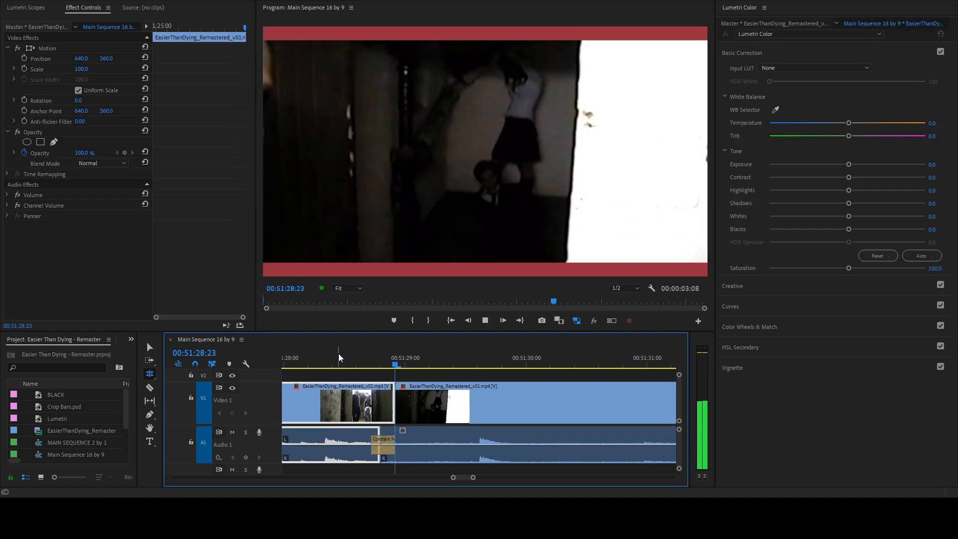
{"action": "left_click_drag", "start_coordinate": [338, 354], "coordinate": [324, 355]}
{"action": "key", "text": "space"}
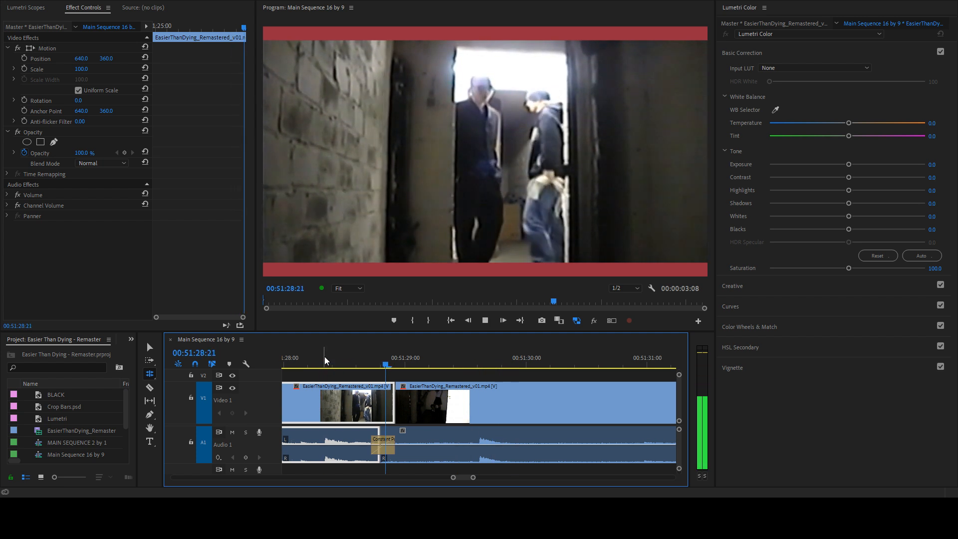
- Try removing the Constant Power crossfade after the doorway shot, play across the bare audio cut, and undo the removal
{"action": "left_click", "coordinate": [330, 357]}
{"action": "key", "text": "space"}
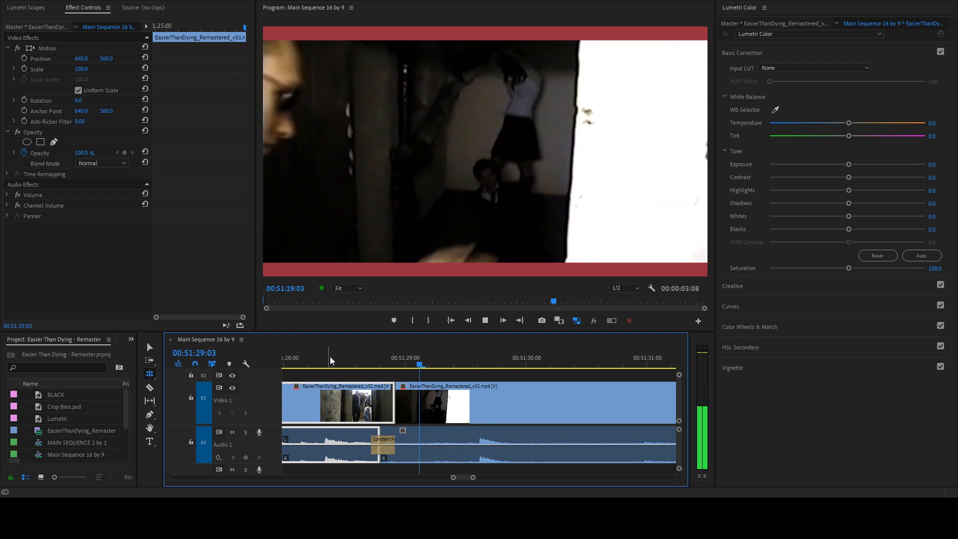
{"action": "left_click_drag", "start_coordinate": [330, 357], "coordinate": [385, 360]}
{"action": "left_click", "coordinate": [384, 445]}
{"action": "key", "text": "Delete"}
{"action": "left_click", "coordinate": [379, 359]}
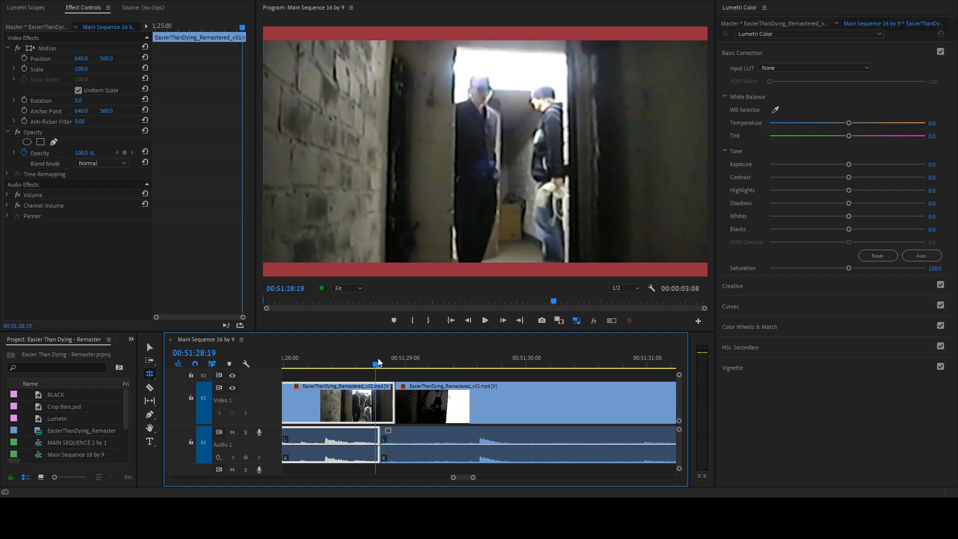
{"action": "key", "text": "space"}
{"action": "left_click", "coordinate": [383, 360]}
{"action": "key", "text": "space"}
{"action": "key", "text": "space"}
{"action": "key", "text": "ctrl+z"}
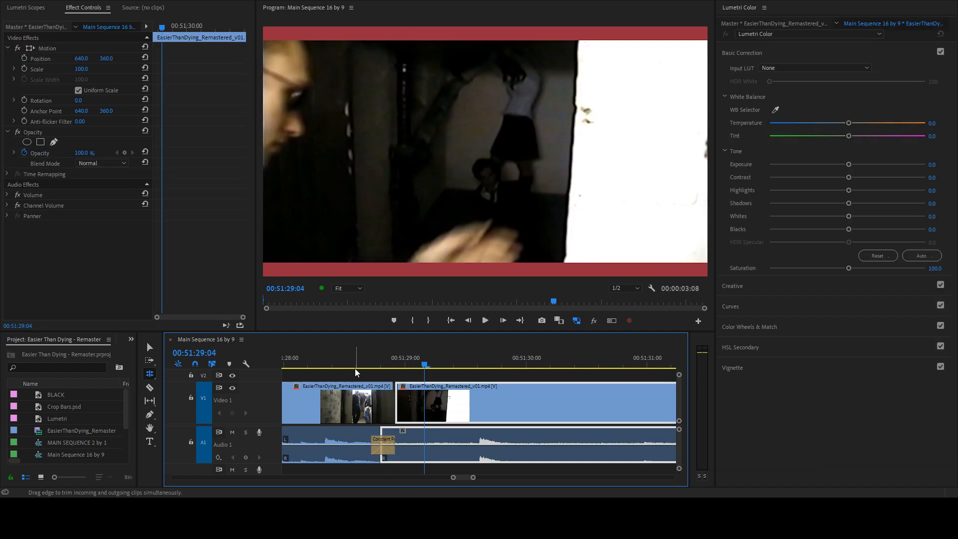
- Replay the cut into the sunglasses shot and undo its audio crossfade and rolled video cut
{"action": "left_click", "coordinate": [328, 365]}
{"action": "key", "text": "space"}
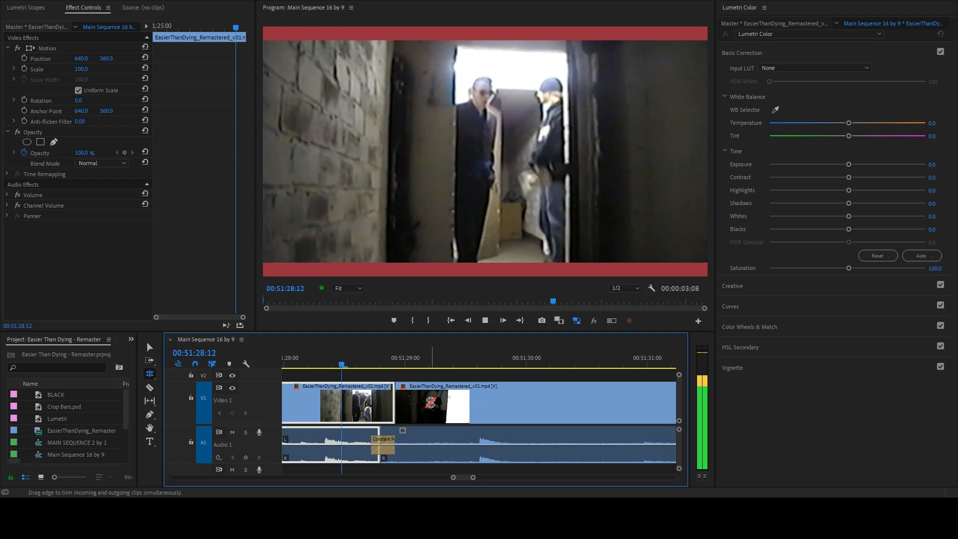
{"action": "key", "text": "minus"}
{"action": "left_click", "coordinate": [466, 417]}
{"action": "left_click_drag", "start_coordinate": [392, 364], "coordinate": [364, 361]}
{"action": "key", "text": "ctrl+shift+z"}
{"action": "key", "text": "ctrl+z"}
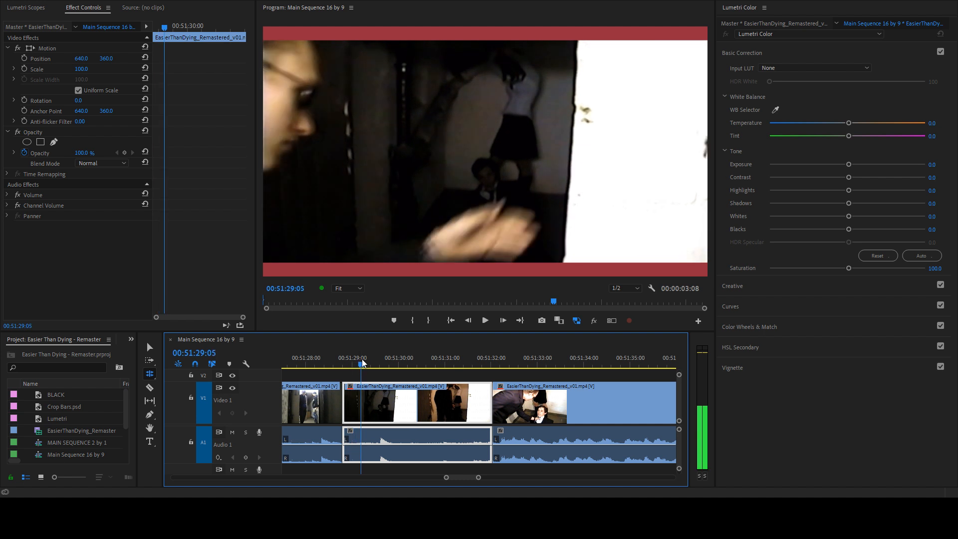
- Try ripple-trimming the start of the sunglasses shot at 00:51:29:05 with a Constant Power audio crossfade, play the cut, and undo both edits
{"action": "key", "text": "q"}
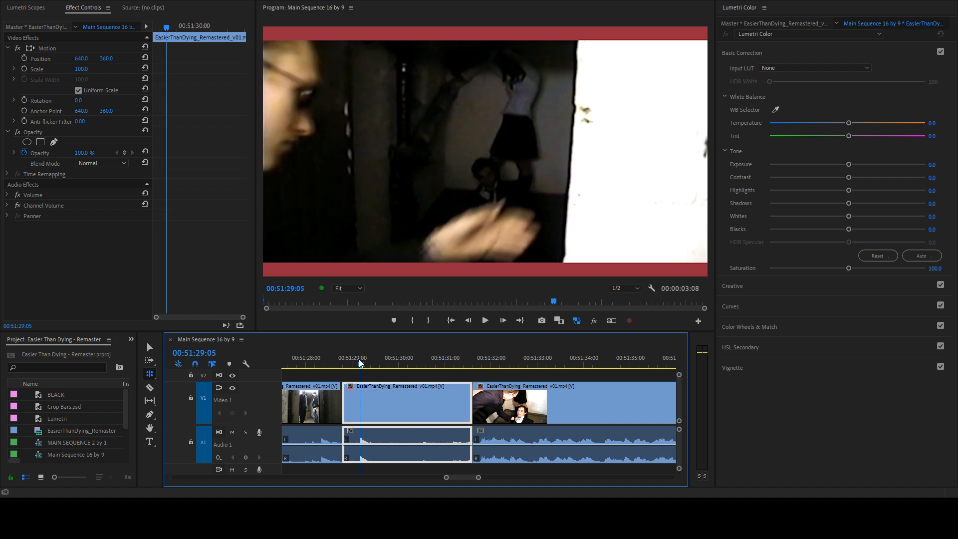
{"action": "left_click", "coordinate": [343, 439]}
{"action": "key", "text": "equal"}
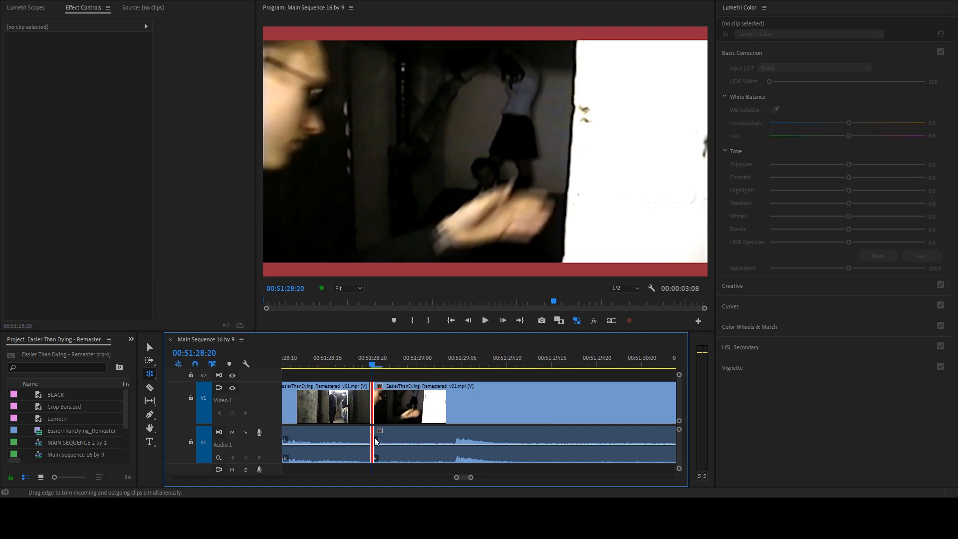
{"action": "key", "text": "ctrl+shift+d"}
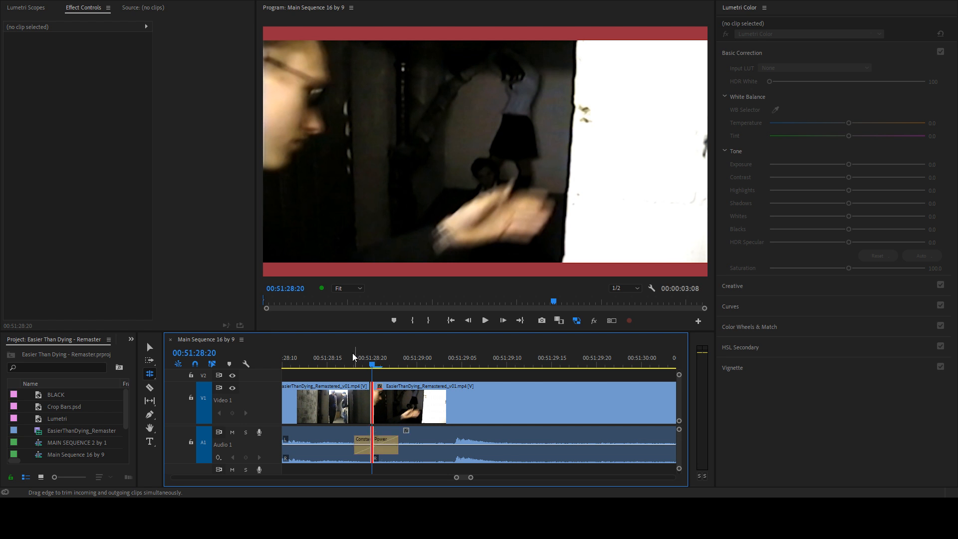
{"action": "left_click", "coordinate": [332, 364]}
{"action": "key", "text": "space"}
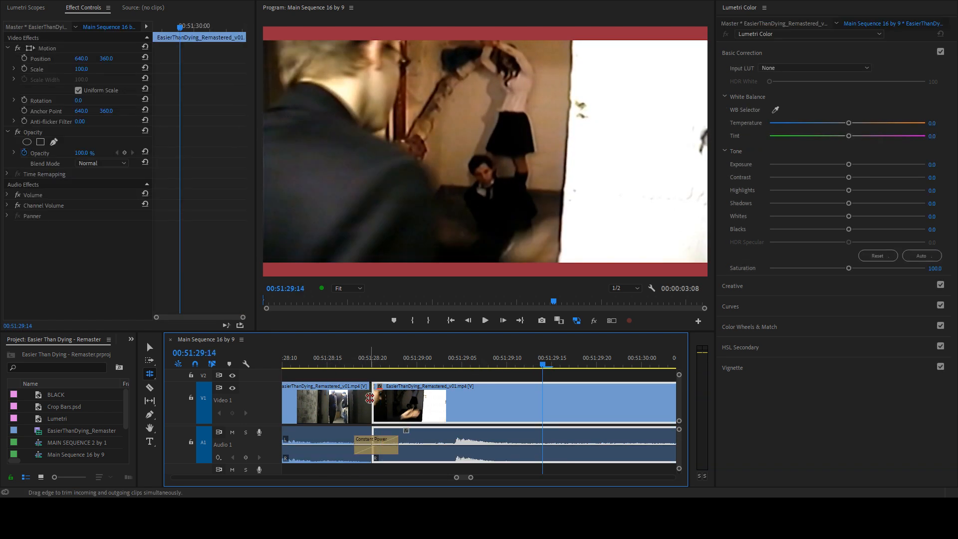
{"action": "mouse_move", "coordinate": [372, 396]}
{"action": "left_mouse_down"}
{"action": "mouse_move", "coordinate": [394, 395]}
{"action": "mouse_move", "coordinate": [373, 397]}
{"action": "left_mouse_up"}
{"action": "key", "text": "ctrl+z"}
{"action": "key", "text": "ctrl+z"}
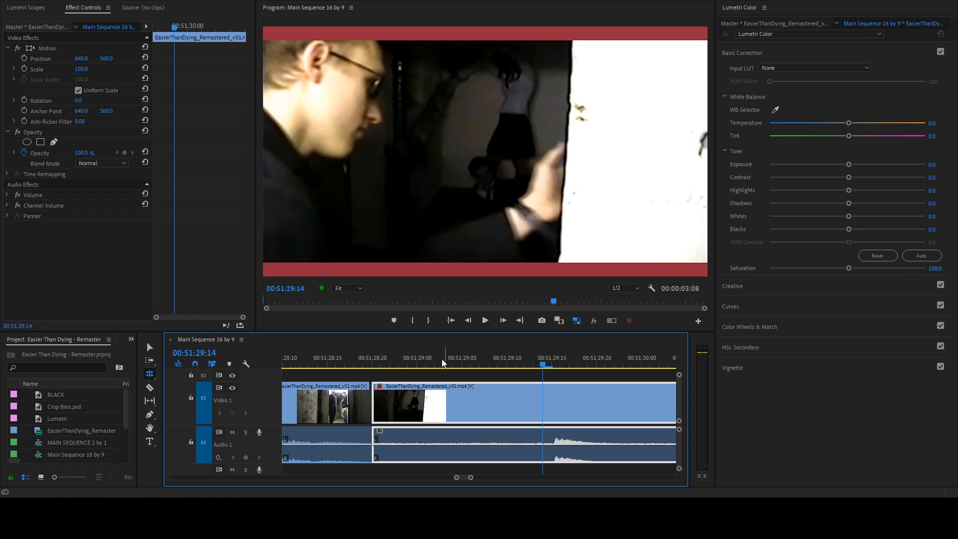
- Ripple-trim about four frames off the start of the sunglasses shot and add a Constant Power crossfade at its audio cut
{"action": "left_click_drag", "start_coordinate": [442, 363], "coordinate": [404, 357]}
{"action": "key", "text": "q"}
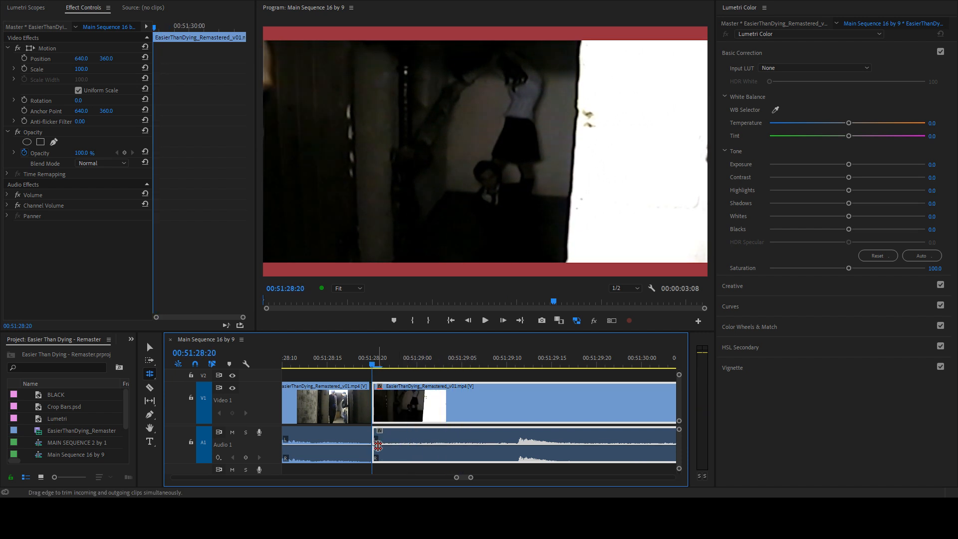
{"action": "left_click", "coordinate": [373, 441]}
{"action": "key", "text": "ctrl+shift+d"}
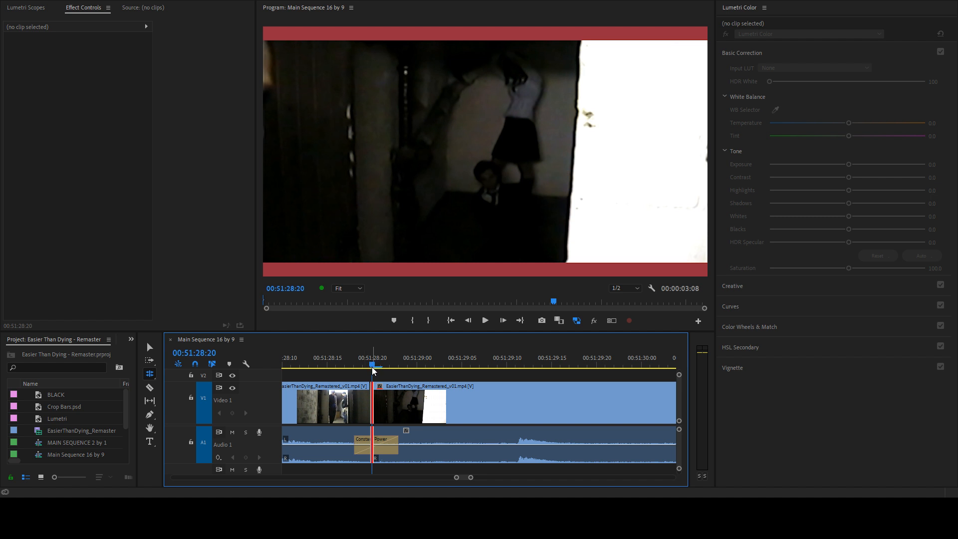
- Review the doorway shot by scrubbing back to its opening cut at 00:51:24:22 and playing on to 00:51:27:07
{"action": "scroll", "coordinate": [432, 396], "scroll_direction": "down", "scroll_amount": 3}
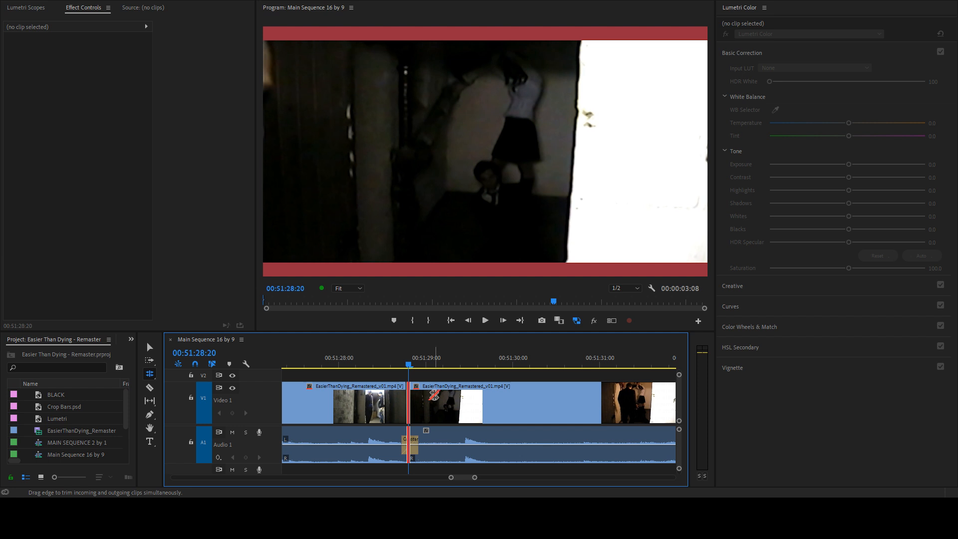
{"action": "left_click", "coordinate": [433, 395]}
{"action": "scroll", "coordinate": [432, 395], "scroll_direction": "down", "scroll_amount": 3}
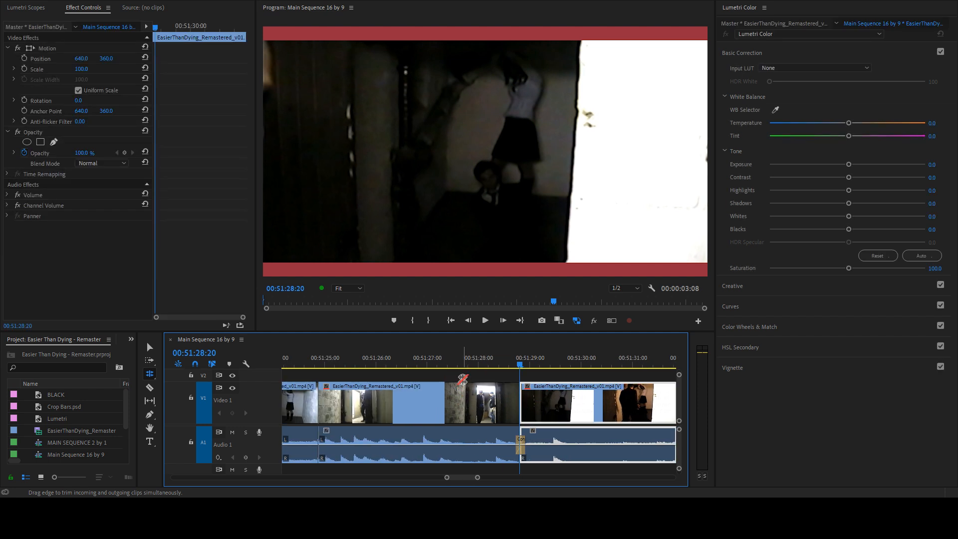
{"action": "left_click_drag", "start_coordinate": [467, 359], "coordinate": [336, 353]}
{"action": "scroll", "coordinate": [416, 378], "scroll_direction": "up", "scroll_amount": 2}
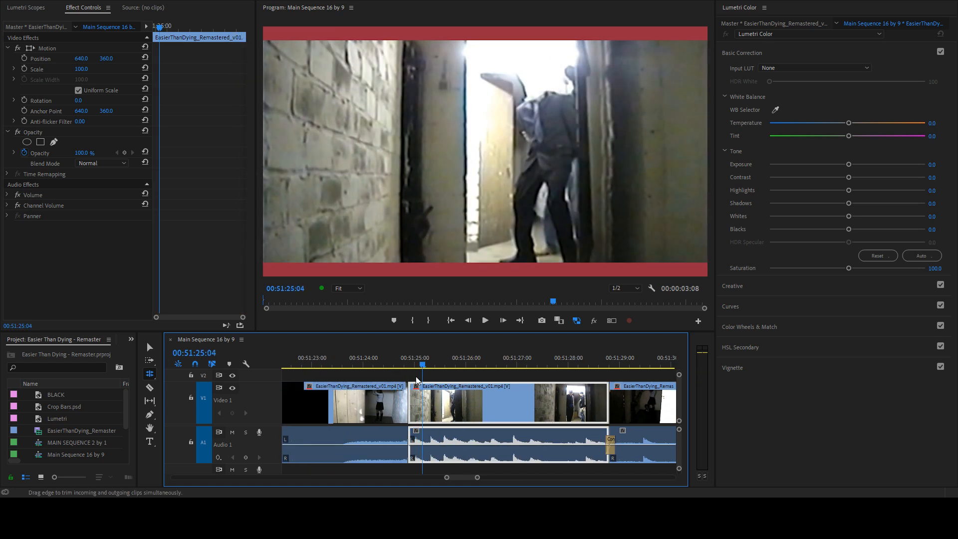
{"action": "scroll", "coordinate": [416, 377], "scroll_direction": "up", "scroll_amount": 1}
{"action": "left_click_drag", "start_coordinate": [393, 360], "coordinate": [424, 360]}
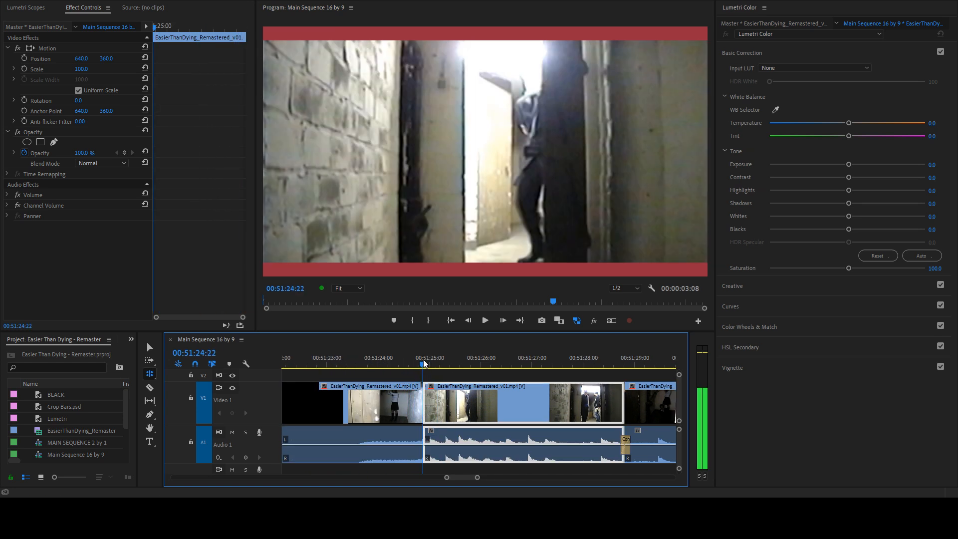
{"action": "key", "text": "Up"}
{"action": "key", "text": "Down"}
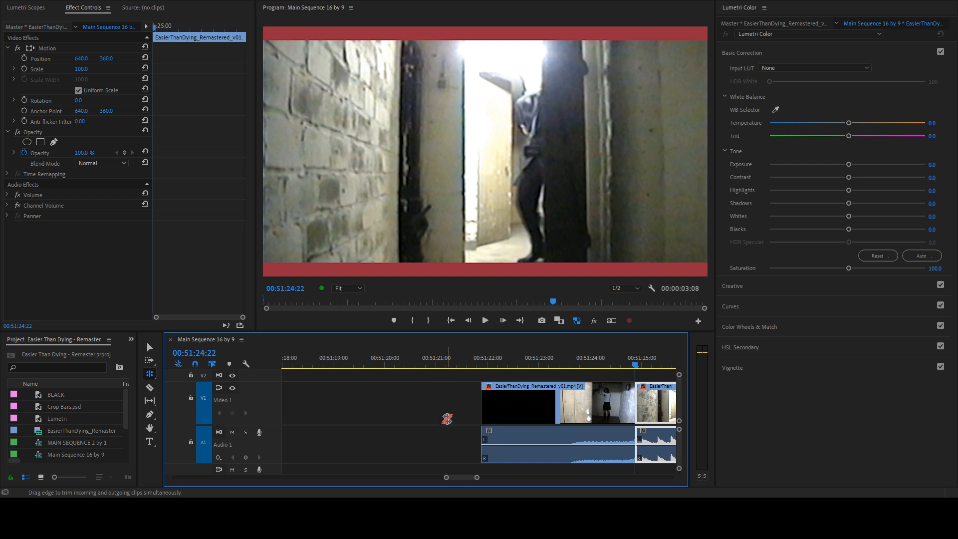
{"action": "key", "text": "space"}
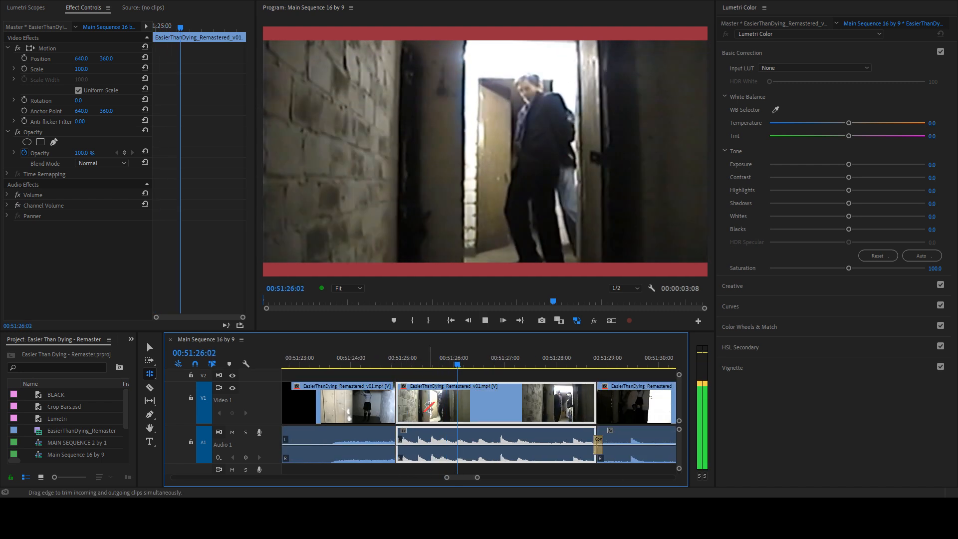
{"action": "key", "text": "space"}
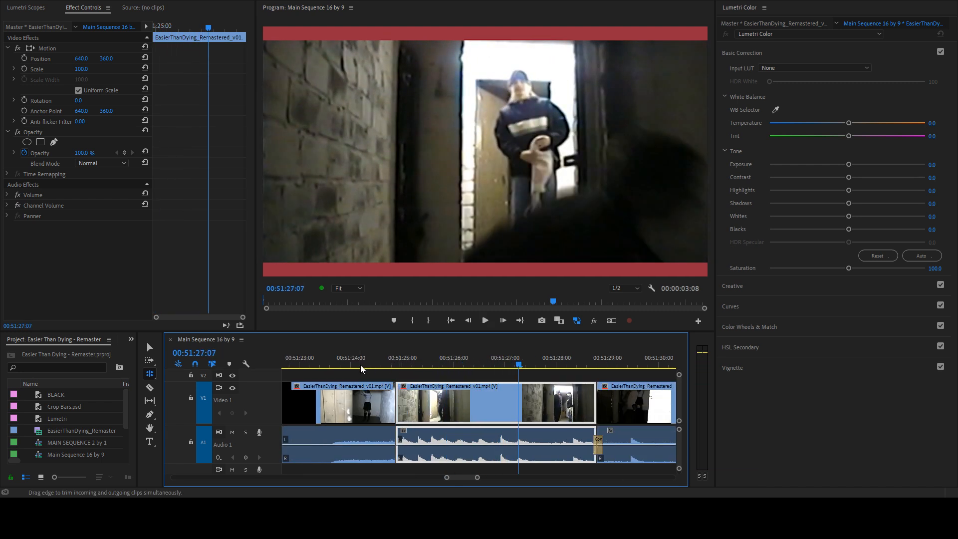
- Compare the frames around both ends of the doorway shot and replay the scene from the opening clip through to 00:51:27:09
{"action": "left_click_drag", "start_coordinate": [362, 368], "coordinate": [596, 364]}
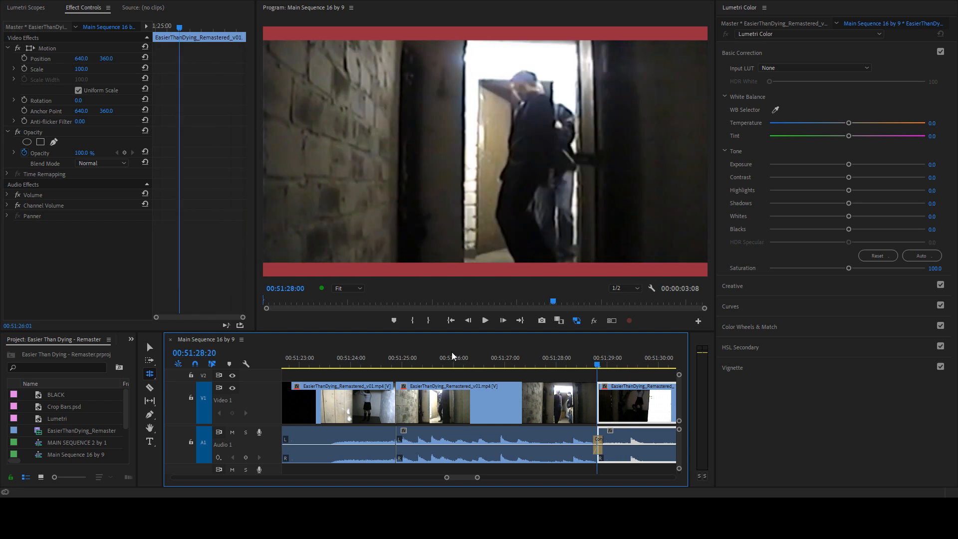
{"action": "left_click_drag", "start_coordinate": [452, 356], "coordinate": [381, 363]}
{"action": "scroll", "coordinate": [479, 367], "scroll_direction": "down", "scroll_amount": 5}
{"action": "left_click_drag", "start_coordinate": [576, 363], "coordinate": [646, 363]}
{"action": "scroll", "coordinate": [599, 386], "scroll_direction": "down", "scroll_amount": 4}
{"action": "scroll", "coordinate": [584, 388], "scroll_direction": "down", "scroll_amount": 3}
{"action": "left_click_drag", "start_coordinate": [535, 362], "coordinate": [477, 363]}
{"action": "scroll", "coordinate": [558, 397], "scroll_direction": "down", "scroll_amount": 5}
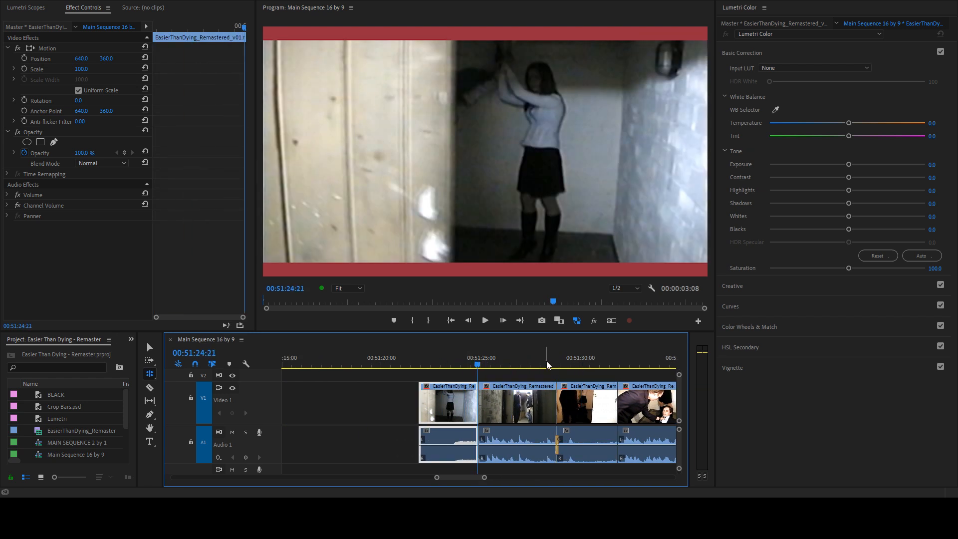
{"action": "left_click", "coordinate": [558, 366]}
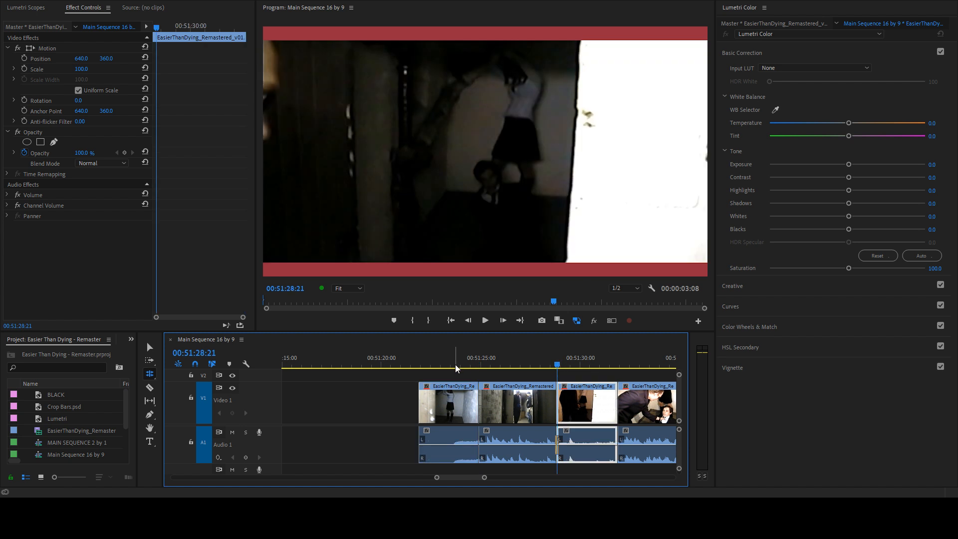
{"action": "left_click", "coordinate": [476, 366]}
{"action": "left_click", "coordinate": [561, 364]}
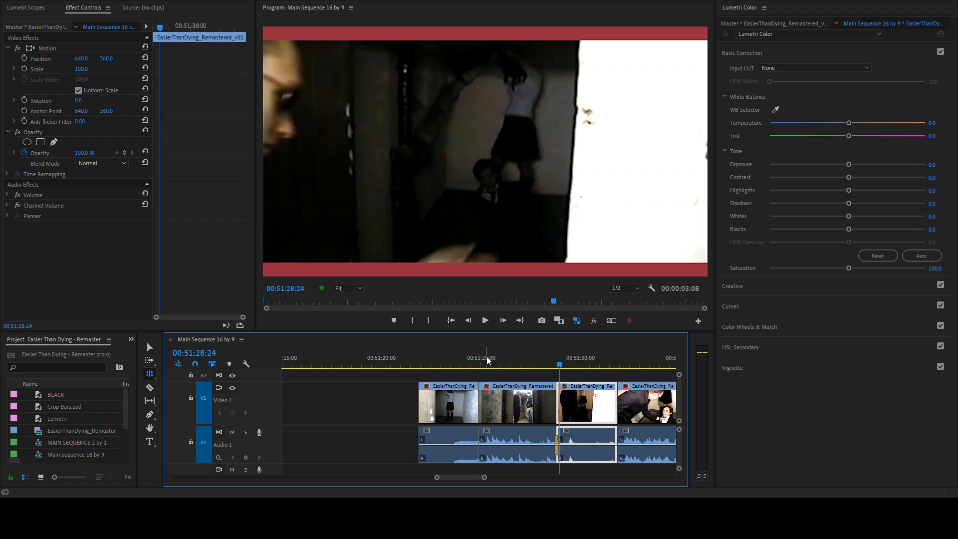
{"action": "left_click", "coordinate": [454, 361]}
{"action": "key", "text": "space"}
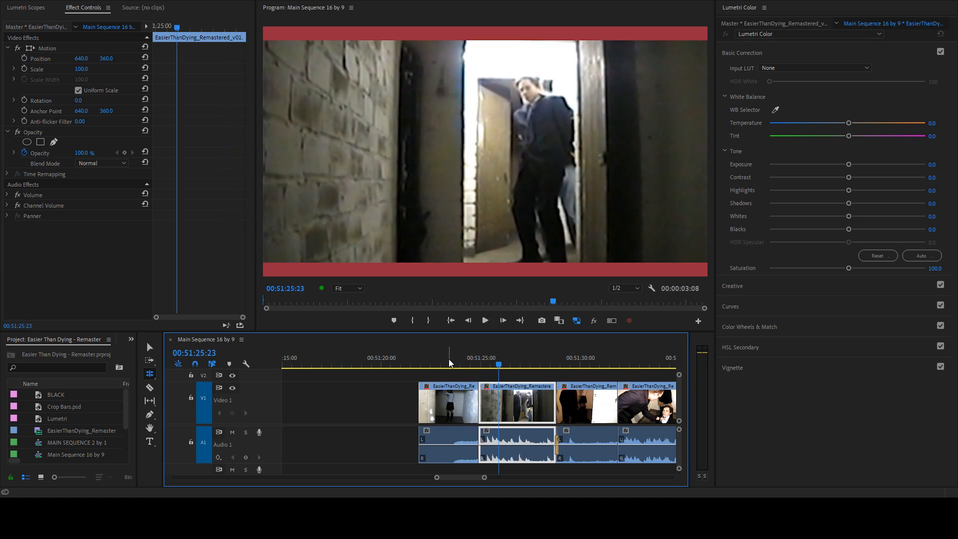
{"action": "key", "text": "space"}
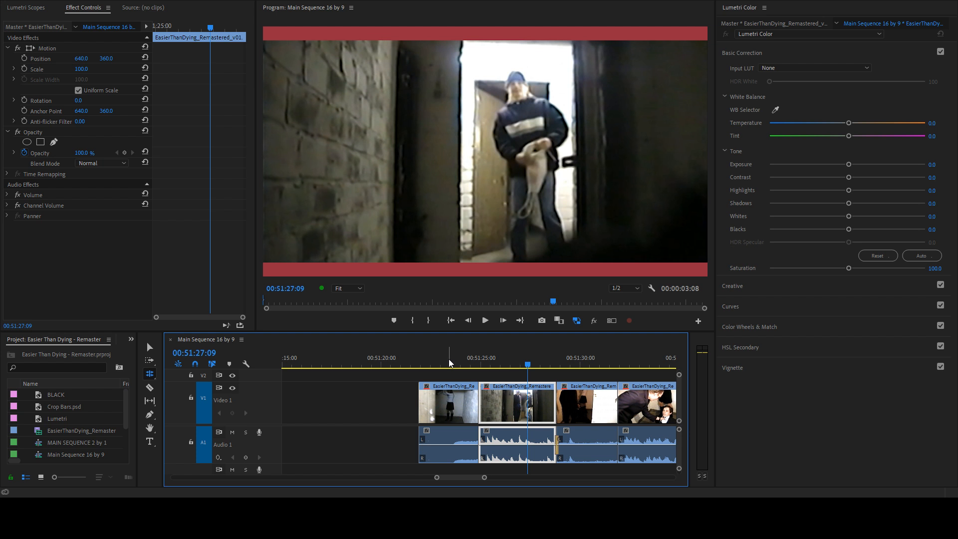
- Replay the scene's opening from black at 00:51:21:22 and examine the frames leading up to the doorway cut, ending at 00:51:24:20
{"action": "key", "text": "Up"}
{"action": "key", "text": "Up"}
{"action": "key", "text": "space"}
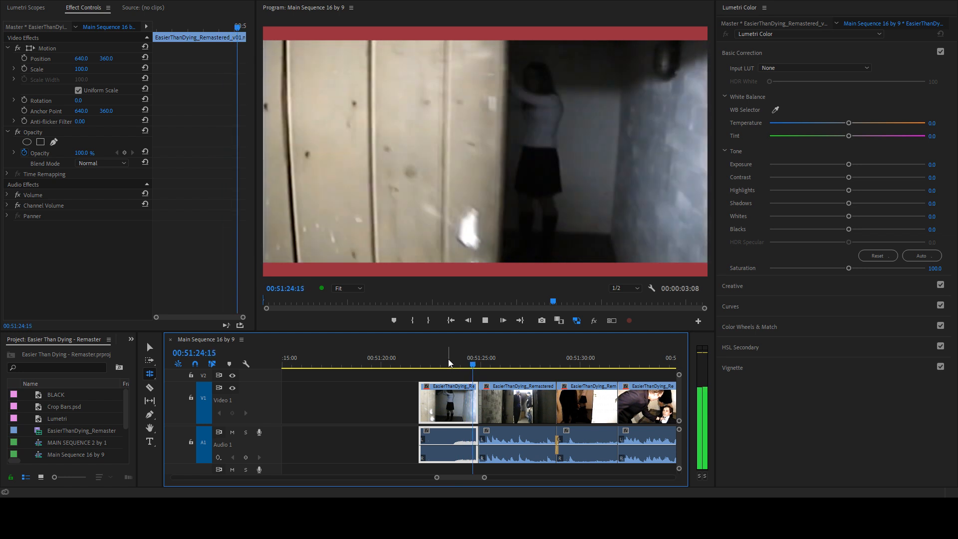
{"action": "key", "text": "k"}
{"action": "key", "text": "j"}
{"action": "key", "text": "k"}
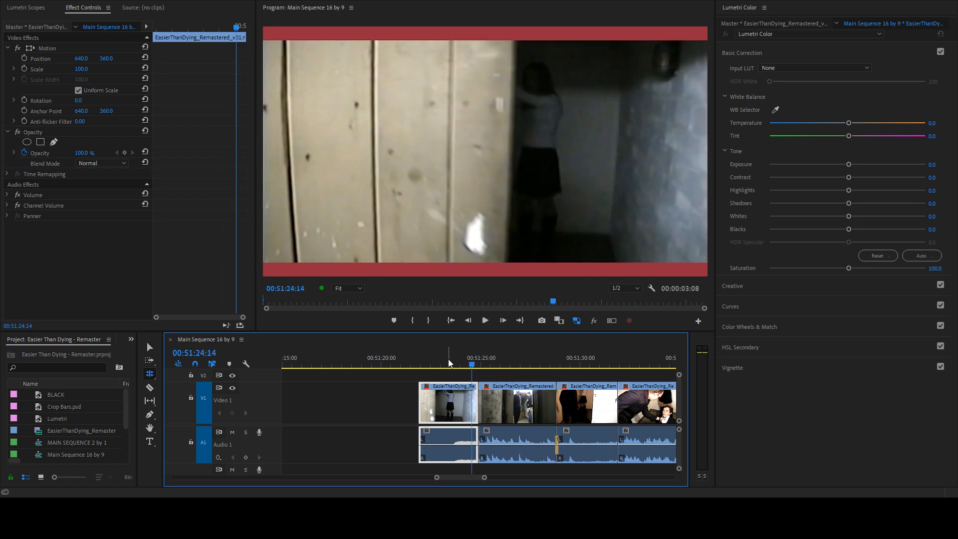
{"action": "key", "text": "Up"}
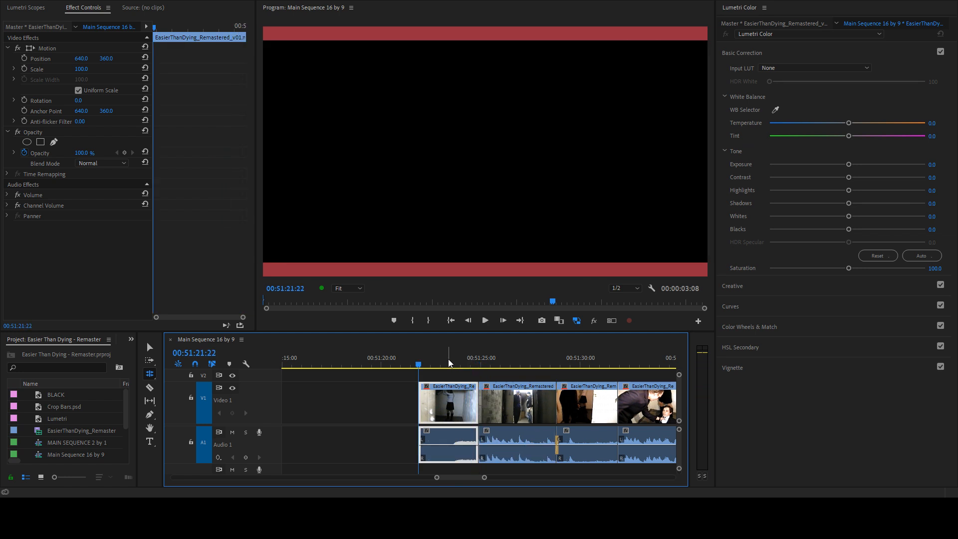
{"action": "mouse_move", "coordinate": [375, 409]}
{"action": "left_mouse_down"}
{"action": "mouse_move", "coordinate": [394, 439]}
{"action": "mouse_move", "coordinate": [371, 408]}
{"action": "left_mouse_up"}
{"action": "key", "text": "v"}
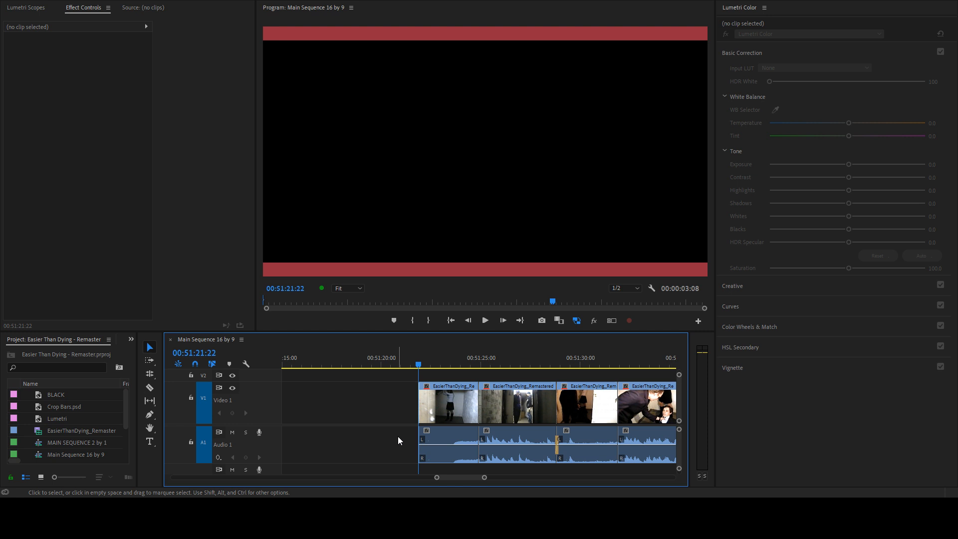
{"action": "key", "text": "l"}
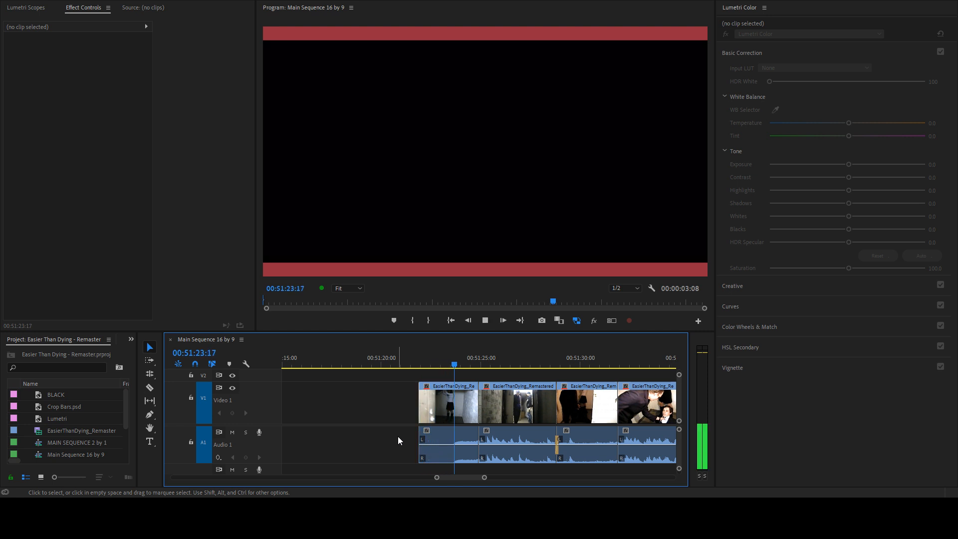
{"action": "key", "text": "Down"}
{"action": "key", "text": "j"}
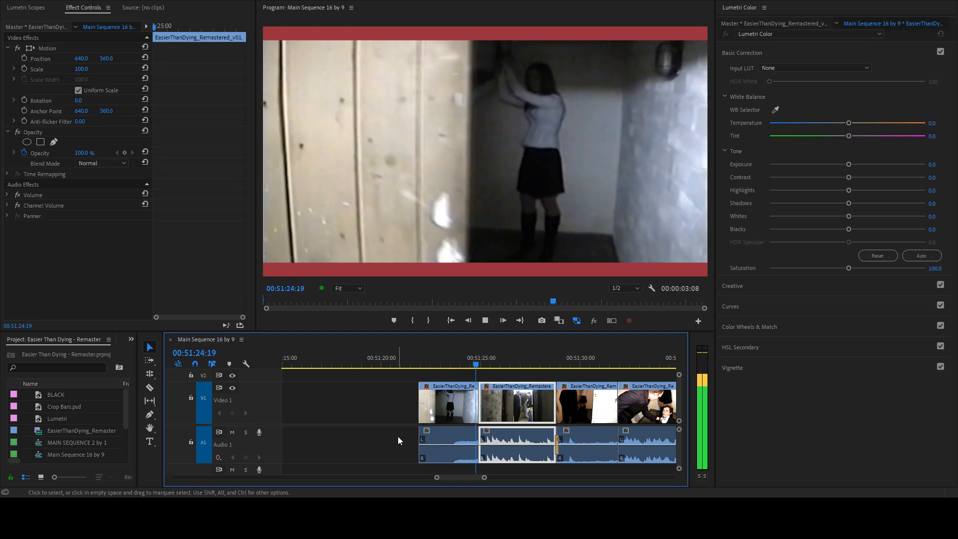
{"action": "key", "text": "k"}
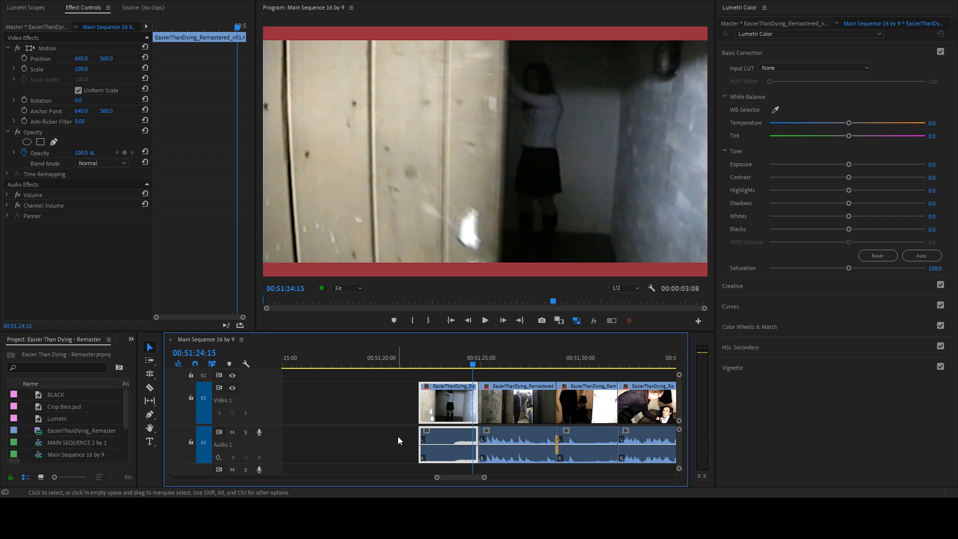
{"action": "key", "text": "shift+Right"}
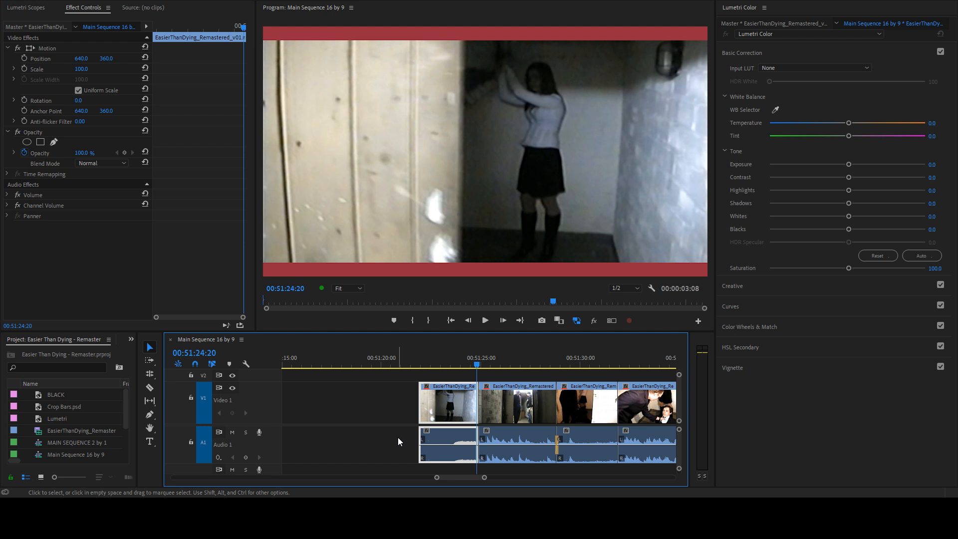
- Scan the earlier scenes of the sequence, checking the frames at 00:42:37:24 and 00:44:02:05
{"action": "scroll", "coordinate": [357, 423], "scroll_direction": "down", "scroll_amount": 6}
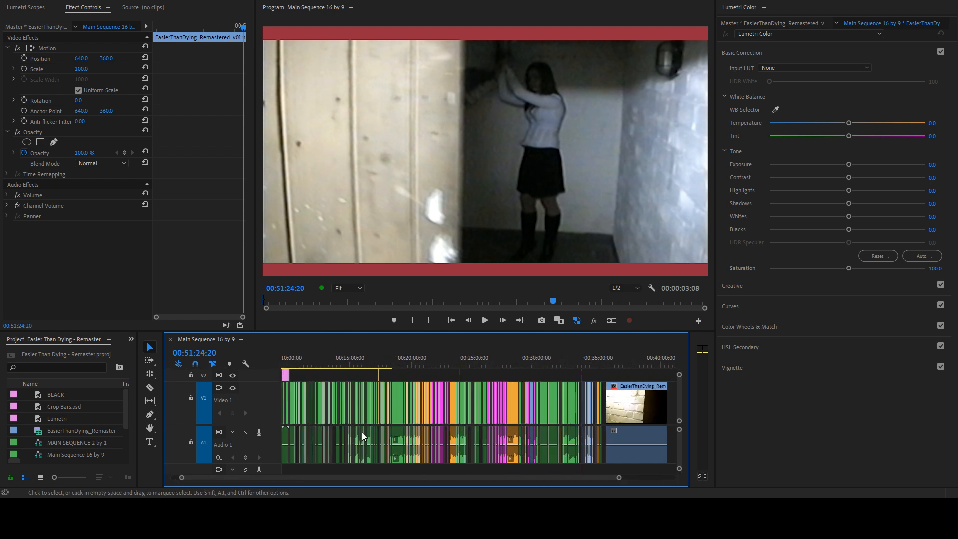
{"action": "scroll", "coordinate": [501, 419], "scroll_direction": "up", "scroll_amount": 4}
{"action": "mouse_move", "coordinate": [509, 363]}
{"action": "left_mouse_down"}
{"action": "mouse_move", "coordinate": [466, 360]}
{"action": "mouse_move", "coordinate": [528, 365]}
{"action": "left_mouse_up"}
{"action": "scroll", "coordinate": [510, 405], "scroll_direction": "down", "scroll_amount": 7}
{"action": "left_click_drag", "start_coordinate": [416, 360], "coordinate": [447, 361]}
{"action": "scroll", "coordinate": [522, 374], "scroll_direction": "down", "scroll_amount": 3}
{"action": "left_click", "coordinate": [498, 362]}
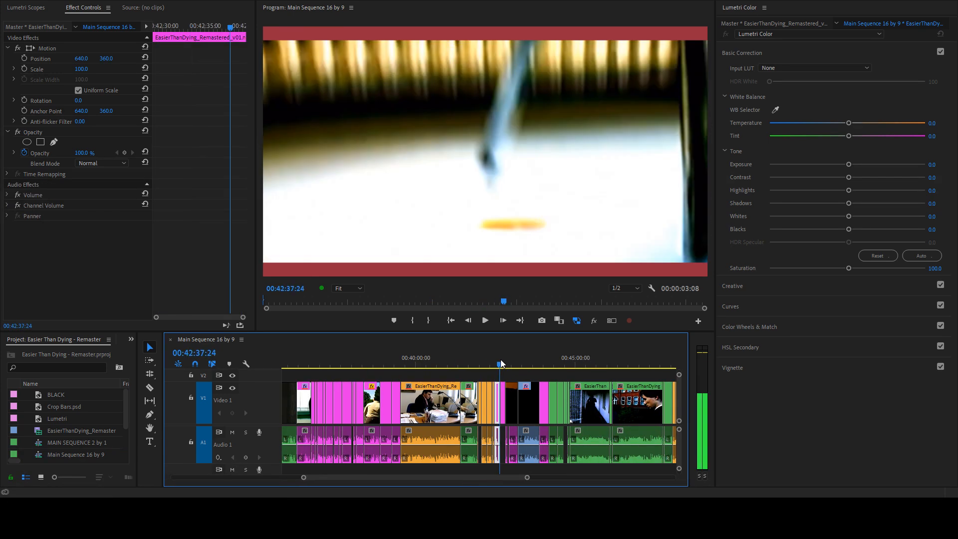
{"action": "left_click", "coordinate": [545, 367]}
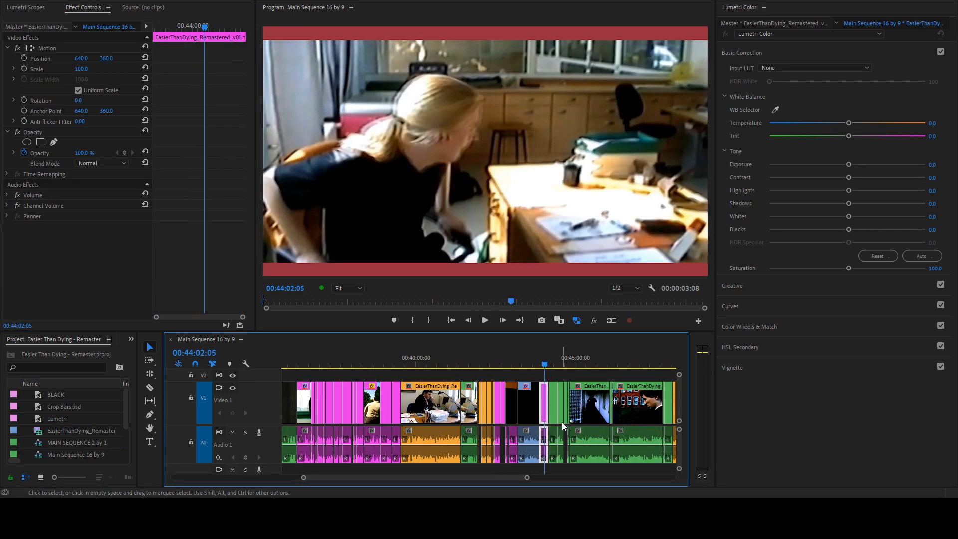
{"action": "scroll", "coordinate": [516, 403], "scroll_direction": "down", "scroll_amount": 5}
{"action": "scroll", "coordinate": [506, 401], "scroll_direction": "up", "scroll_amount": 3}
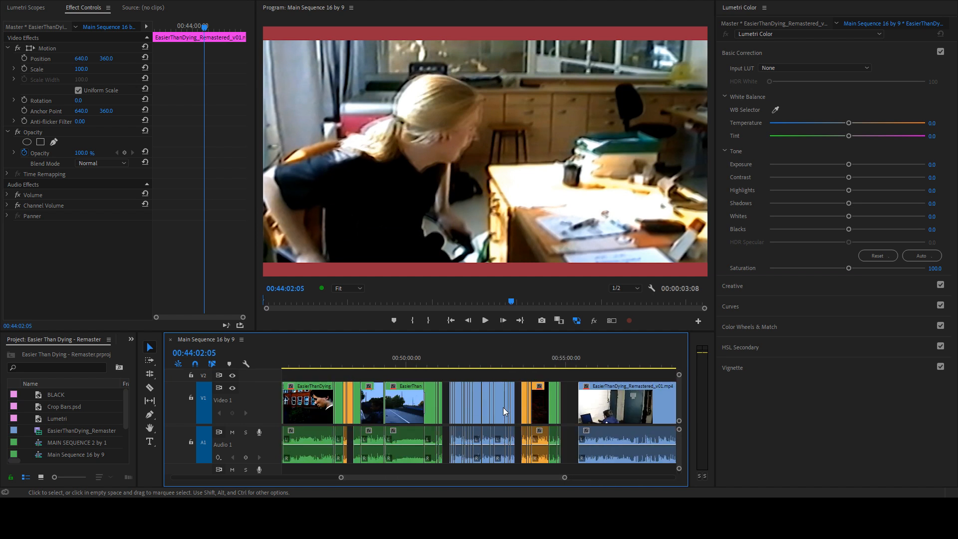
- Review the car scene by playing it through its final cut, ending at the start of the unsplit clip at 00:55:23:10
{"action": "left_click", "coordinate": [529, 362]}
{"action": "left_click_drag", "start_coordinate": [531, 364], "coordinate": [537, 366]}
{"action": "mouse_move", "coordinate": [541, 364]}
{"action": "left_mouse_down"}
{"action": "mouse_move", "coordinate": [522, 379]}
{"action": "mouse_move", "coordinate": [514, 361]}
{"action": "mouse_move", "coordinate": [548, 366]}
{"action": "left_mouse_up"}
{"action": "key", "text": "space"}
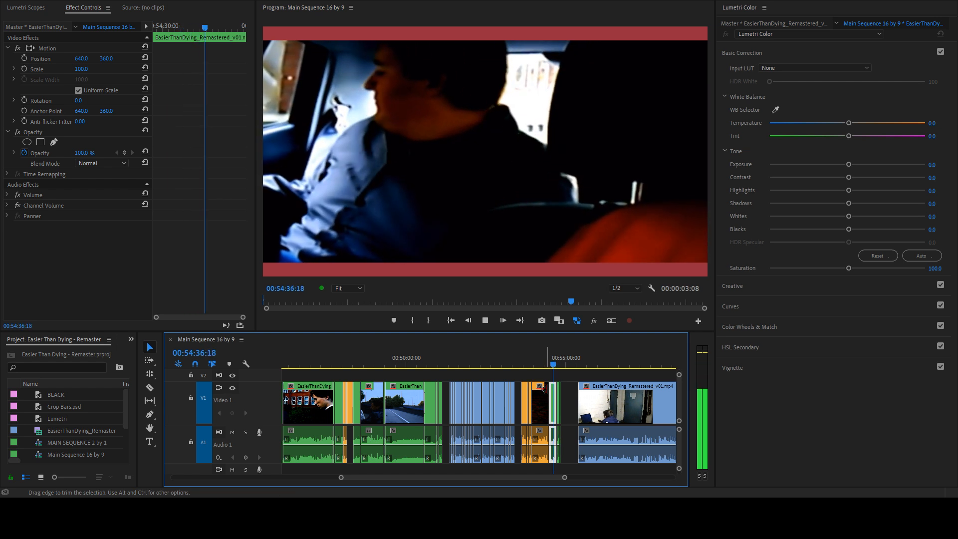
{"action": "scroll", "coordinate": [579, 404], "scroll_direction": "up", "scroll_amount": 4}
{"action": "scroll", "coordinate": [549, 420], "scroll_direction": "up", "scroll_amount": 3}
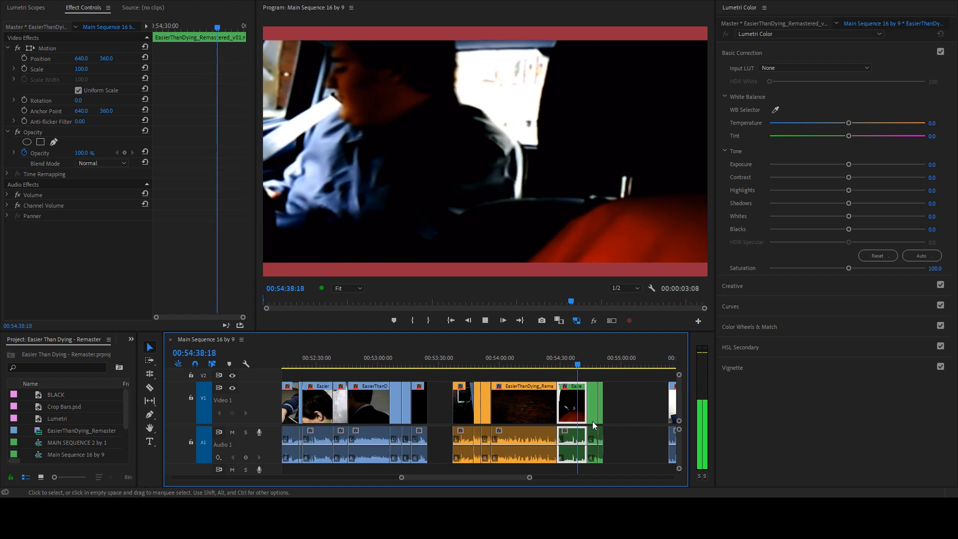
{"action": "scroll", "coordinate": [620, 424], "scroll_direction": "up", "scroll_amount": 1}
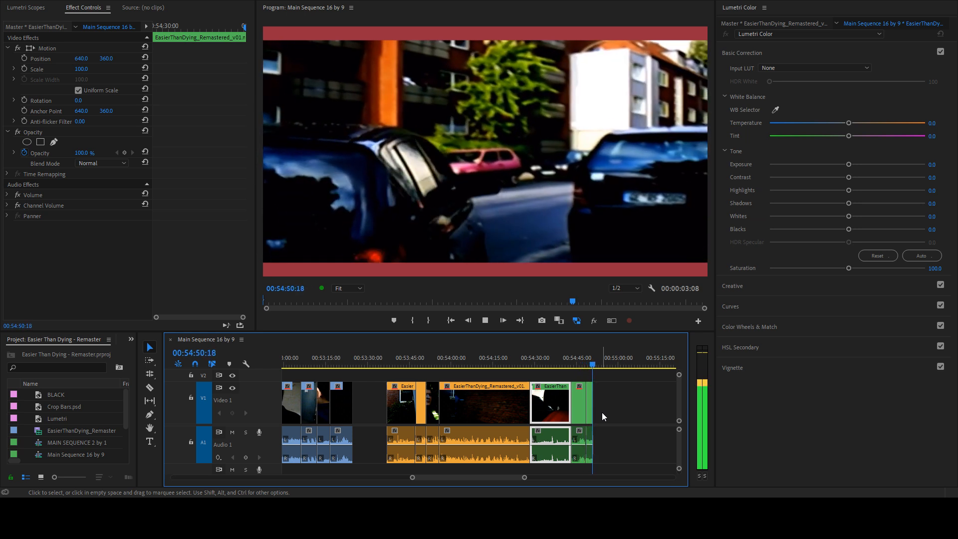
{"action": "key", "text": "space"}
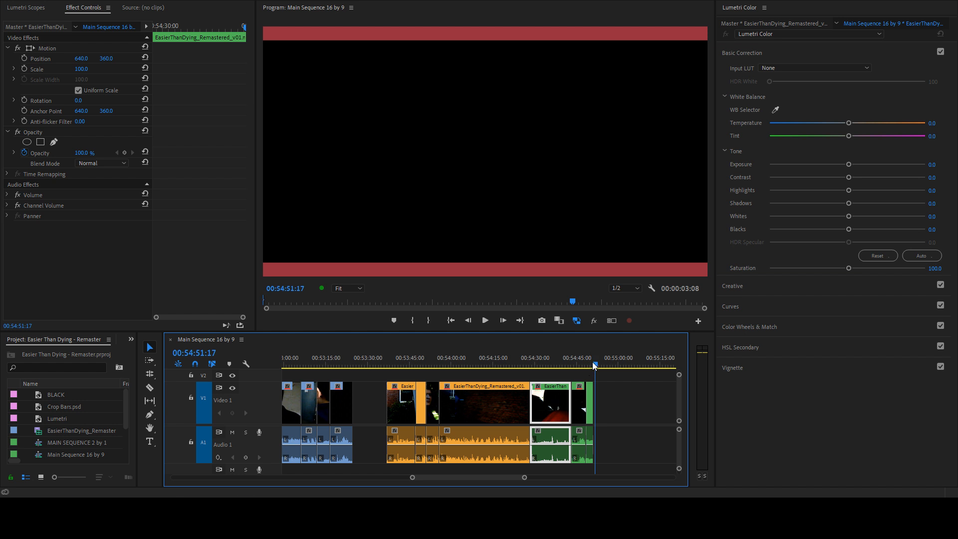
{"action": "left_click_drag", "start_coordinate": [594, 366], "coordinate": [591, 366]}
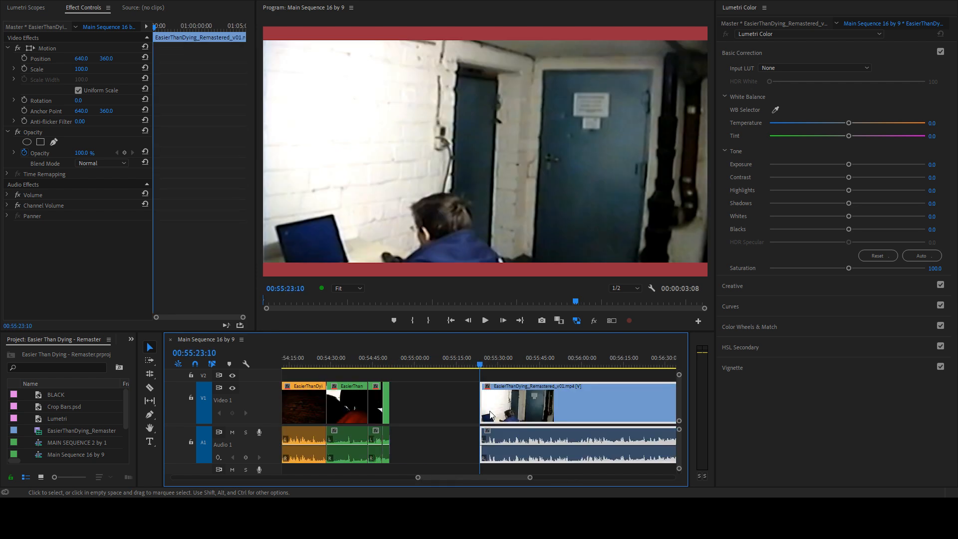
- Return to the start of the doorway scene near 00:51:21 and play it through to 00:51:28:04
{"action": "scroll", "coordinate": [490, 411], "scroll_direction": "down", "scroll_amount": 3}
{"action": "scroll", "coordinate": [491, 412], "scroll_direction": "down", "scroll_amount": 7}
{"action": "scroll", "coordinate": [451, 398], "scroll_direction": "up", "scroll_amount": 5}
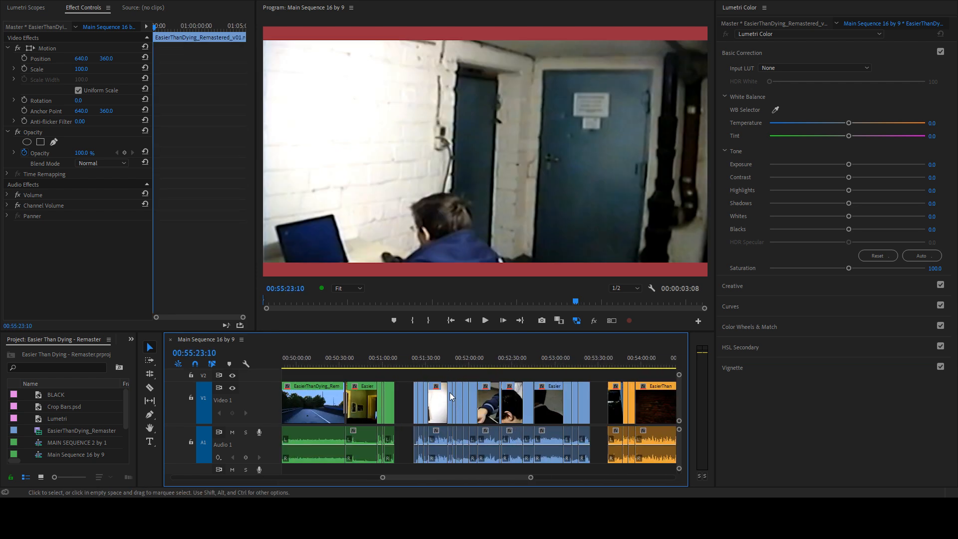
{"action": "left_click", "coordinate": [414, 358]}
{"action": "key", "text": "space"}
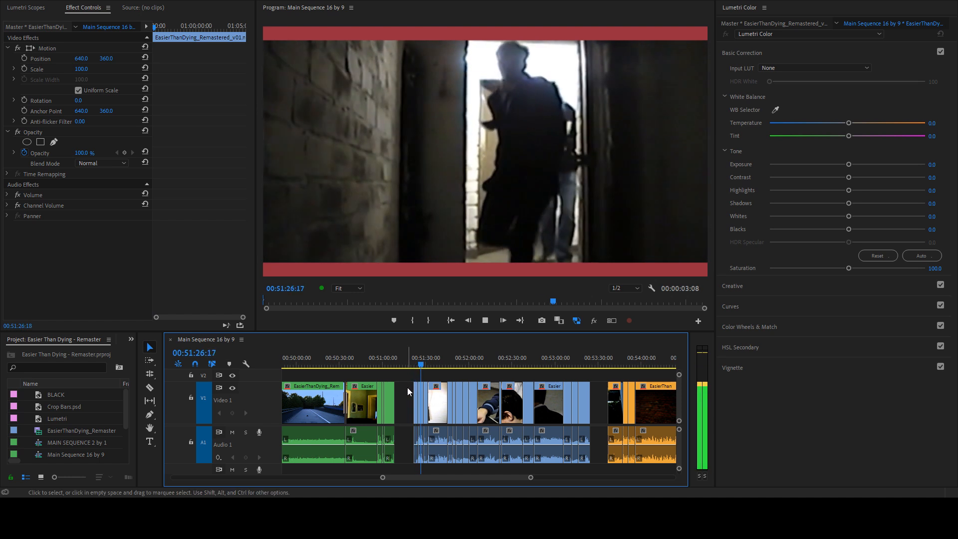
{"action": "key", "text": "space"}
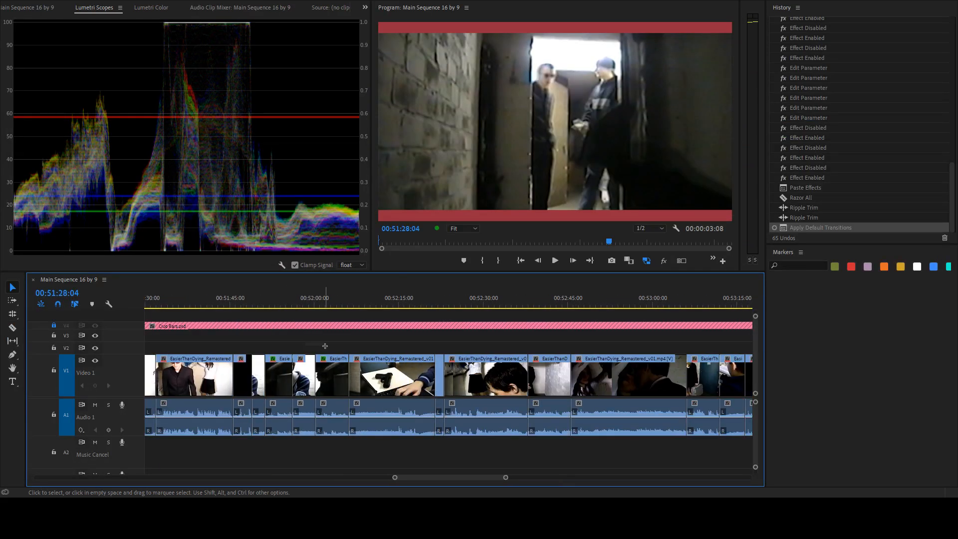
- Frame the whole blue-labelled scene in the timeline and play on into the shot of the man held by the collar
{"action": "scroll", "coordinate": [330, 344], "scroll_direction": "down", "scroll_amount": 4}
{"action": "scroll", "coordinate": [330, 344], "scroll_direction": "up", "scroll_amount": 1}
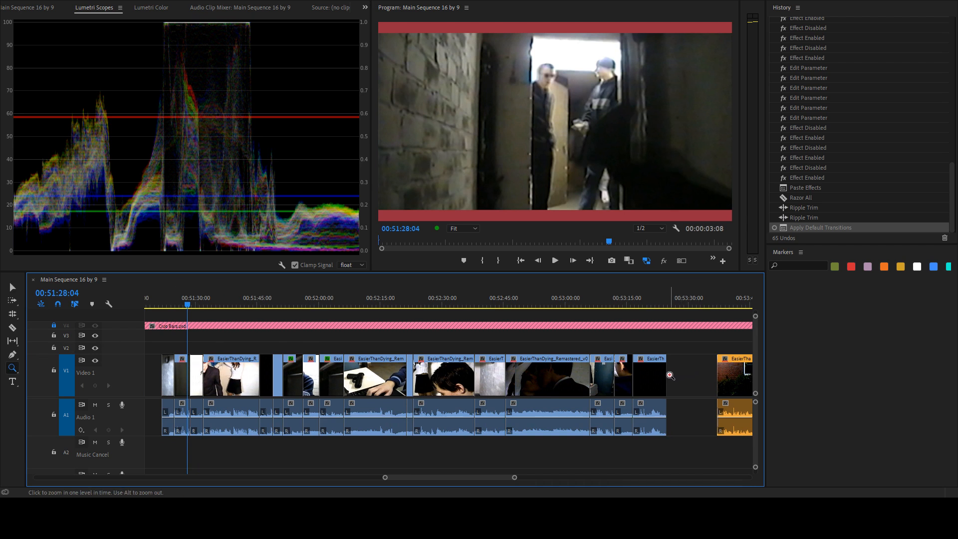
{"action": "left_click_drag", "start_coordinate": [670, 375], "coordinate": [160, 420]}
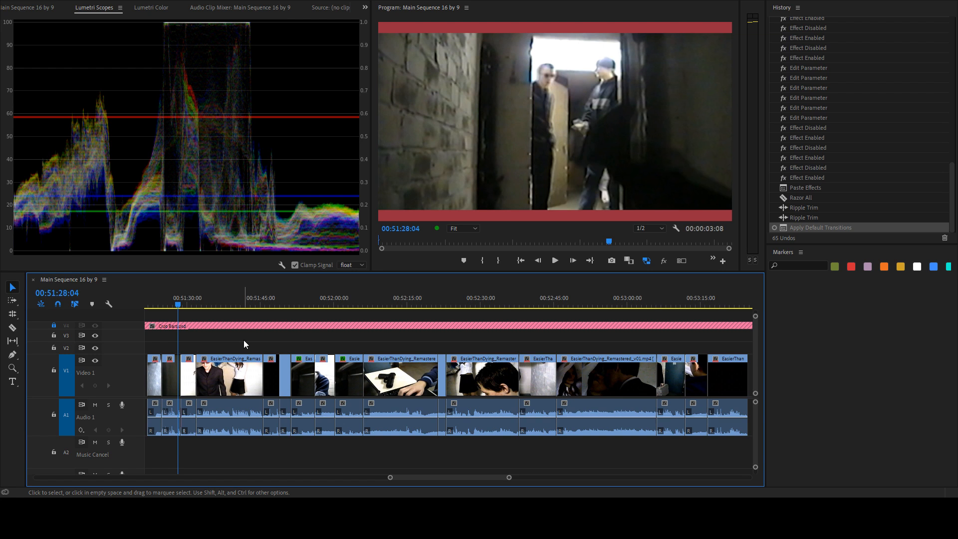
{"action": "key", "text": "space"}
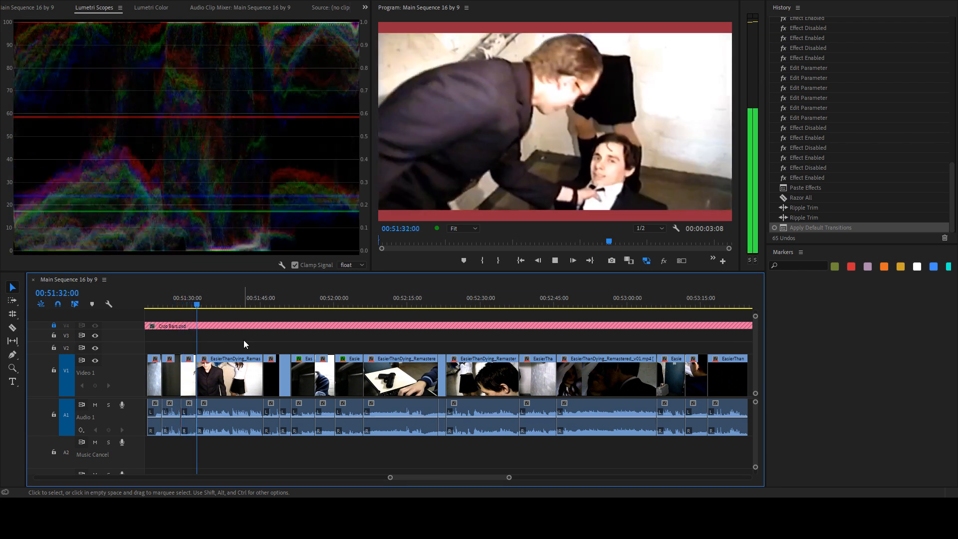
{"action": "key", "text": "space"}
- Compare the frames on both sides of the cut into the collar-grabbing shot, from 00:51:31:18 to 00:51:32:01
{"action": "key", "text": "="}
{"action": "scroll", "coordinate": [244, 350], "scroll_direction": "up", "scroll_amount": 3}
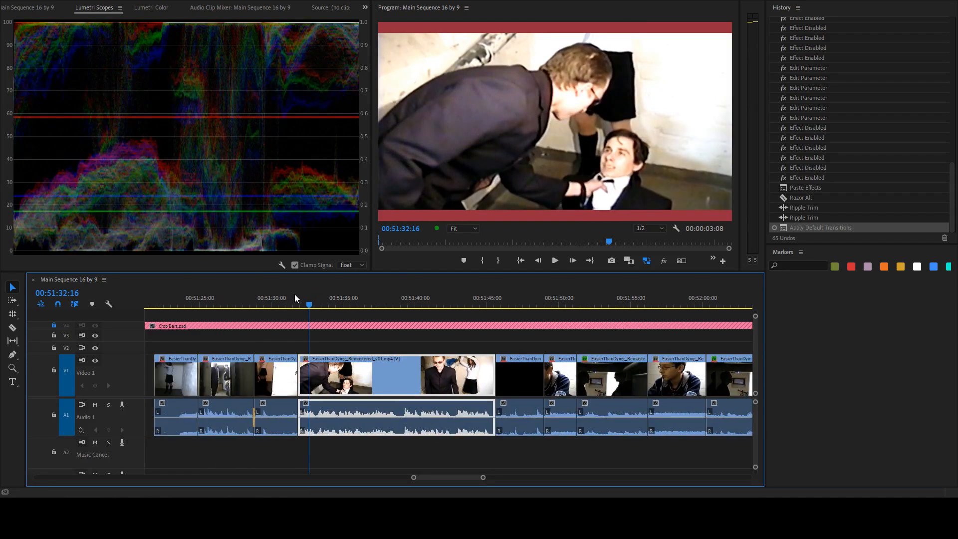
{"action": "left_click", "coordinate": [292, 298]}
{"action": "key", "text": "="}
{"action": "key", "text": "="}
{"action": "left_click", "coordinate": [299, 302]}
{"action": "left_click_drag", "start_coordinate": [299, 299], "coordinate": [292, 299]}
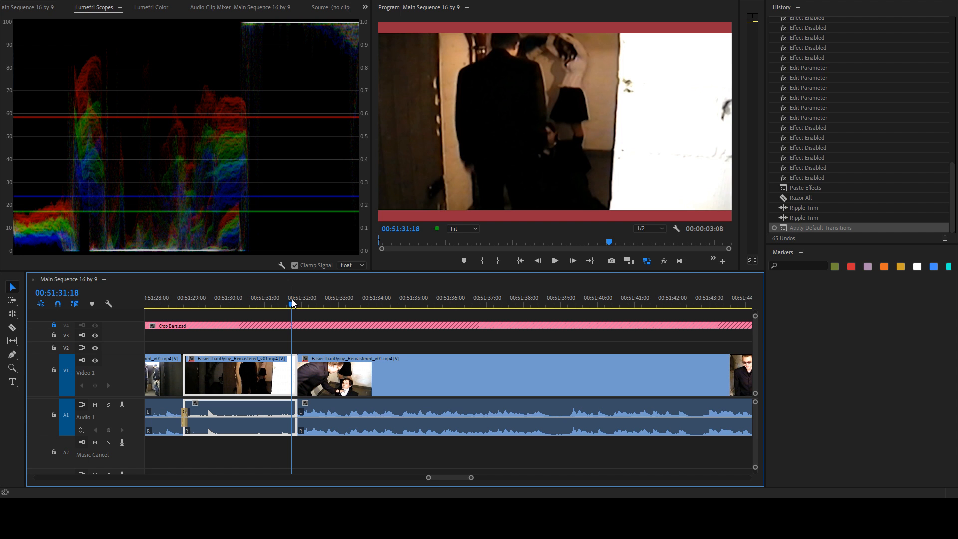
{"action": "key", "text": "space"}
{"action": "mouse_move", "coordinate": [292, 299]}
{"action": "left_mouse_down"}
{"action": "mouse_move", "coordinate": [301, 296]}
{"action": "mouse_move", "coordinate": [280, 290]}
{"action": "mouse_move", "coordinate": [305, 289]}
{"action": "left_mouse_up"}
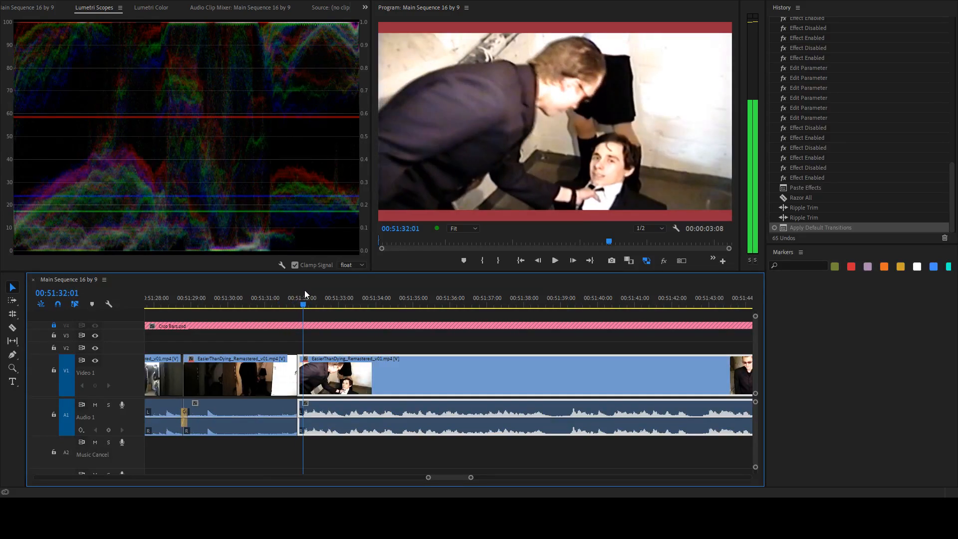
- Examine the collar-grabbing shot's opening in a maximized program monitor, replaying it from 00:51:31:22 to 00:51:32:03
{"action": "key", "text": "grave"}
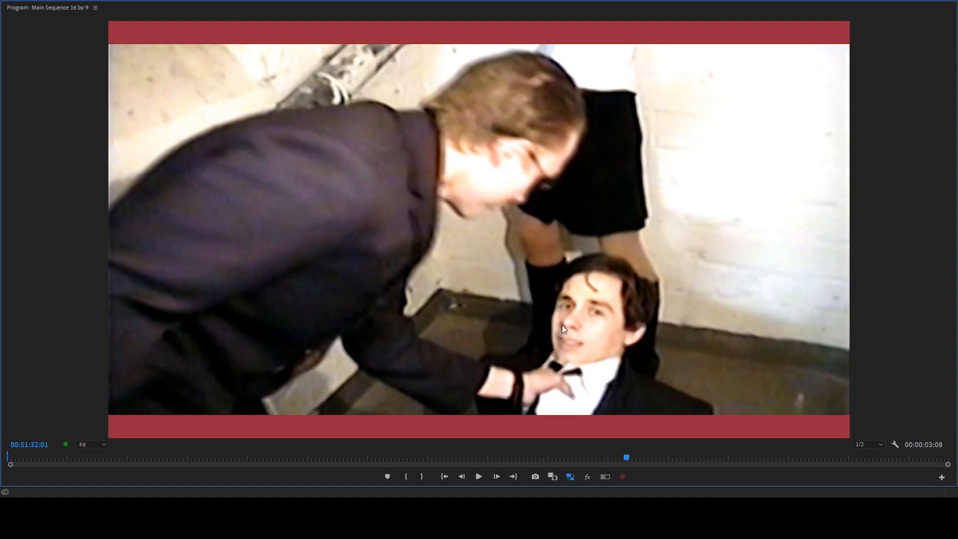
{"action": "key", "text": "space"}
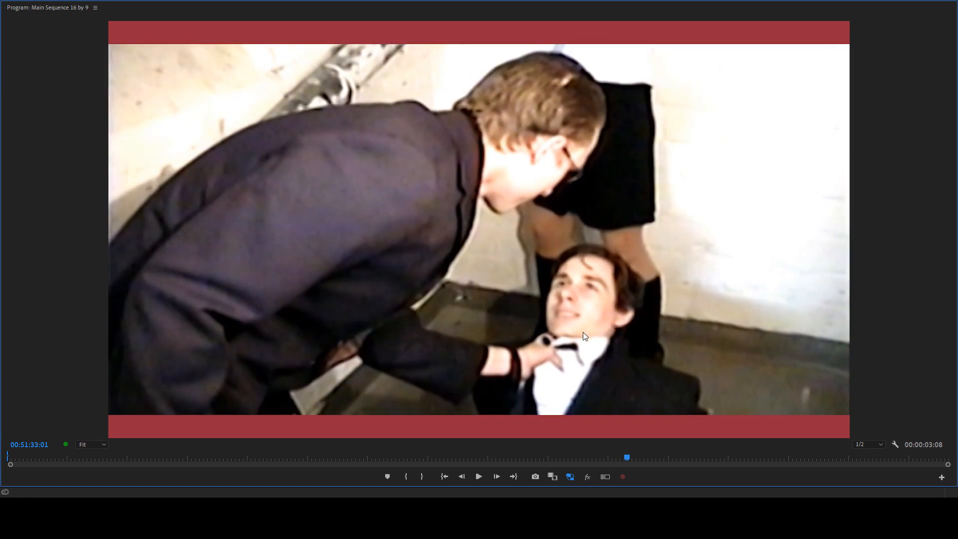
{"action": "key", "text": "space"}
{"action": "key", "text": "j"}
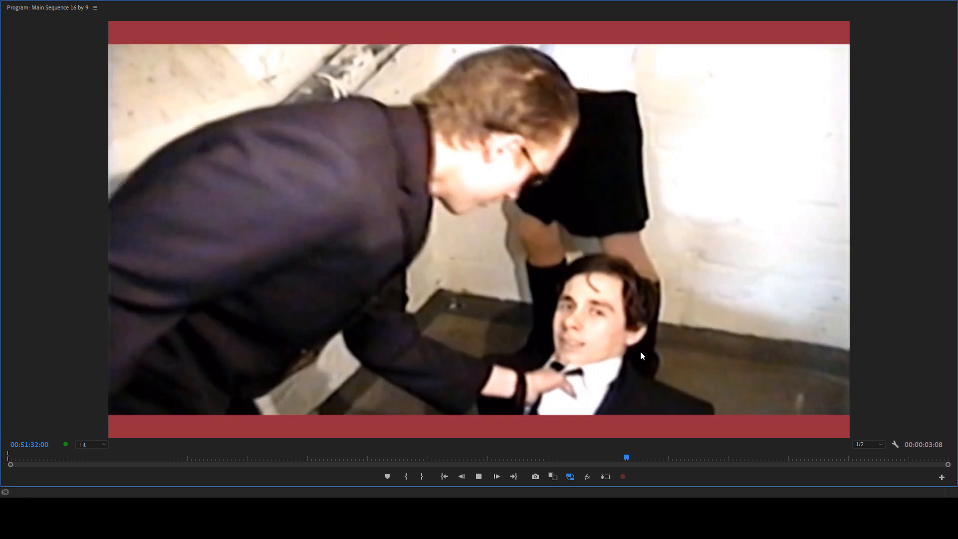
{"action": "key", "text": "space"}
{"action": "key", "text": "j"}
{"action": "key", "text": "space"}
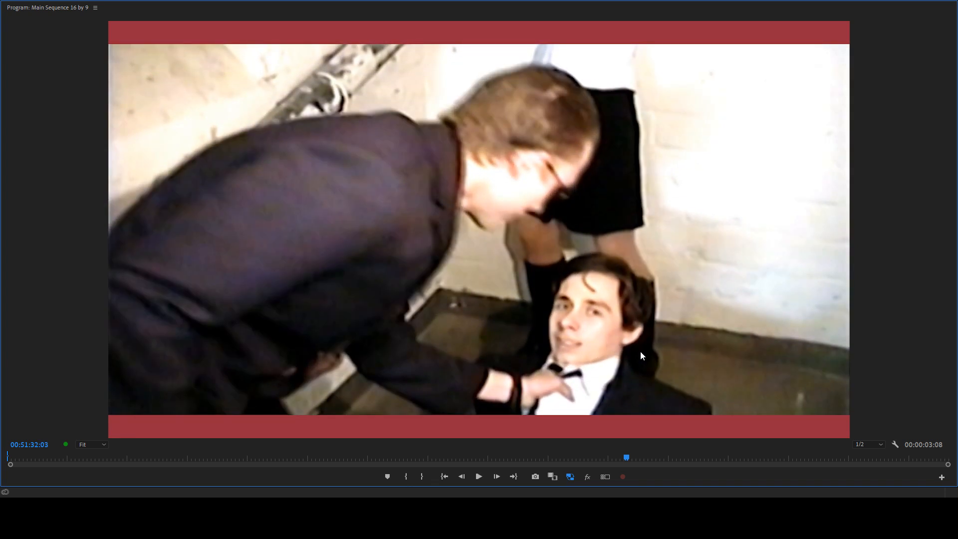
{"action": "key", "text": "grave"}
{"action": "key", "text": "Up"}
{"action": "key", "text": "grave"}
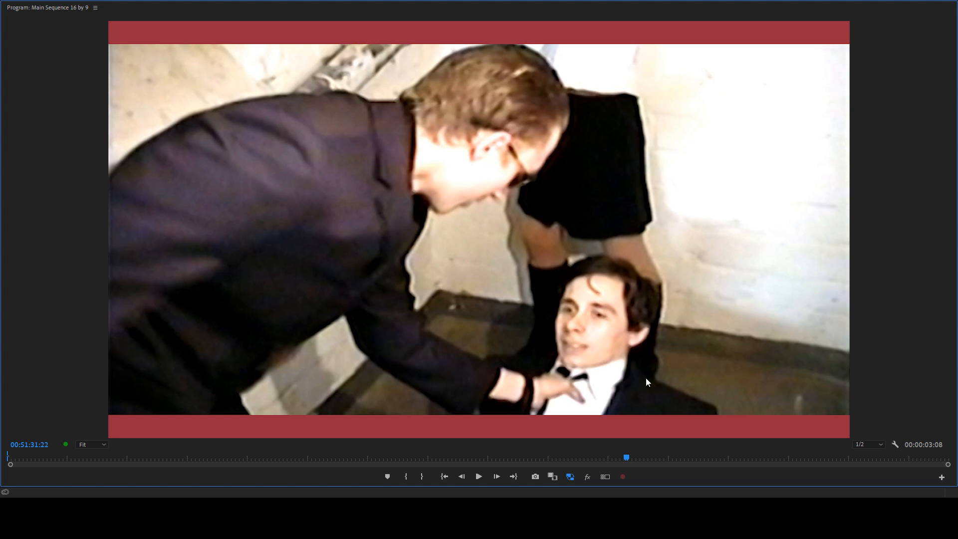
{"action": "key", "text": "space"}
{"action": "key", "text": "space"}
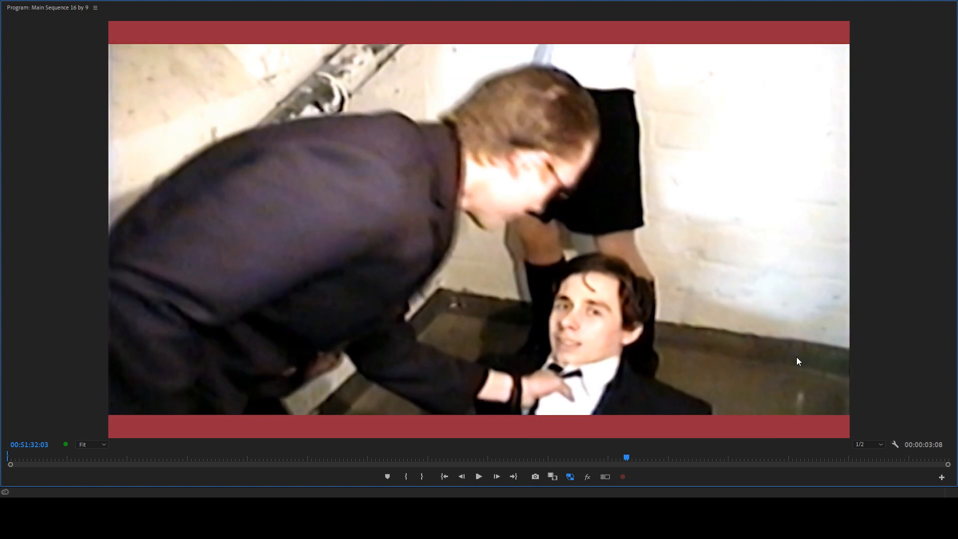
{"action": "key", "text": "grave"}
- Play the collar-grabbing shot onward past its end and stop in the following shot at 00:51:46:01
{"action": "key", "text": "space"}
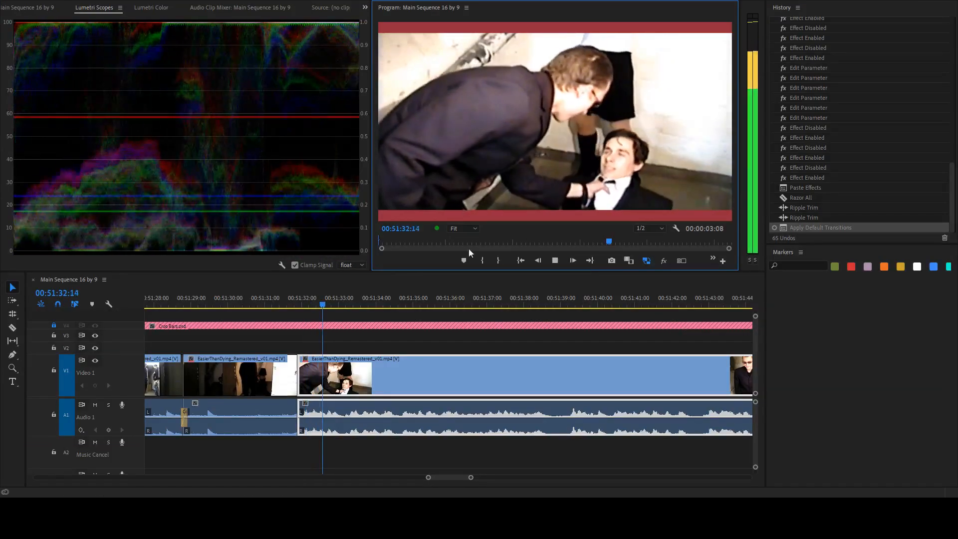
{"action": "left_click", "coordinate": [428, 339]}
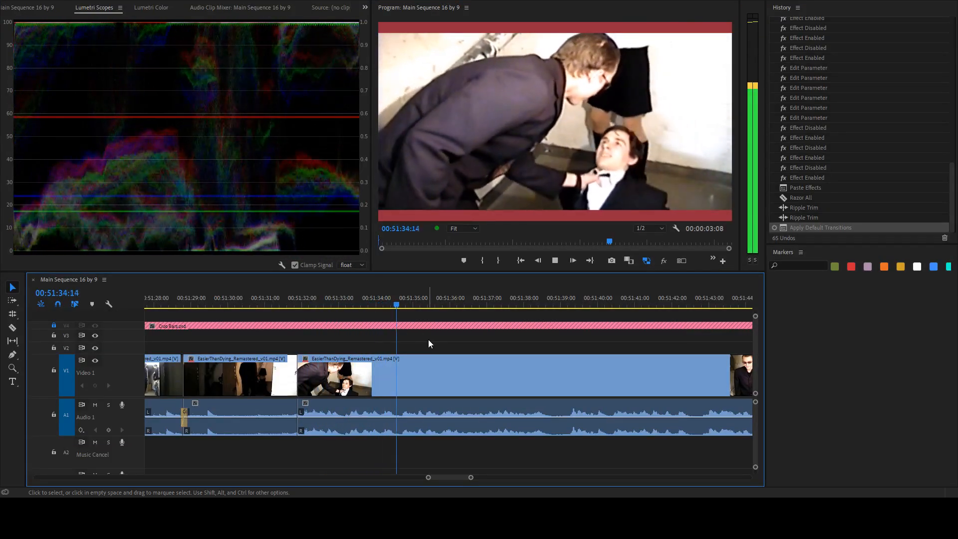
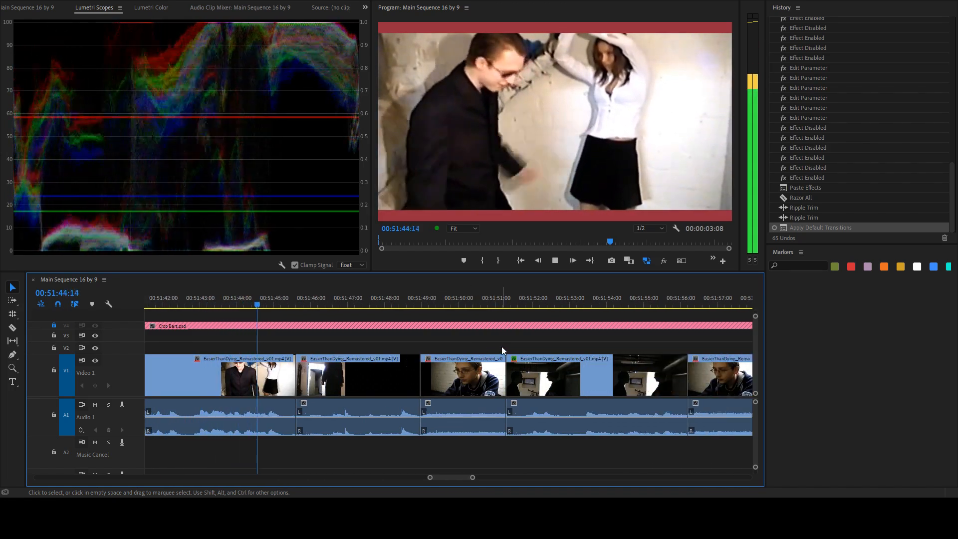
{"action": "key", "text": "space"}
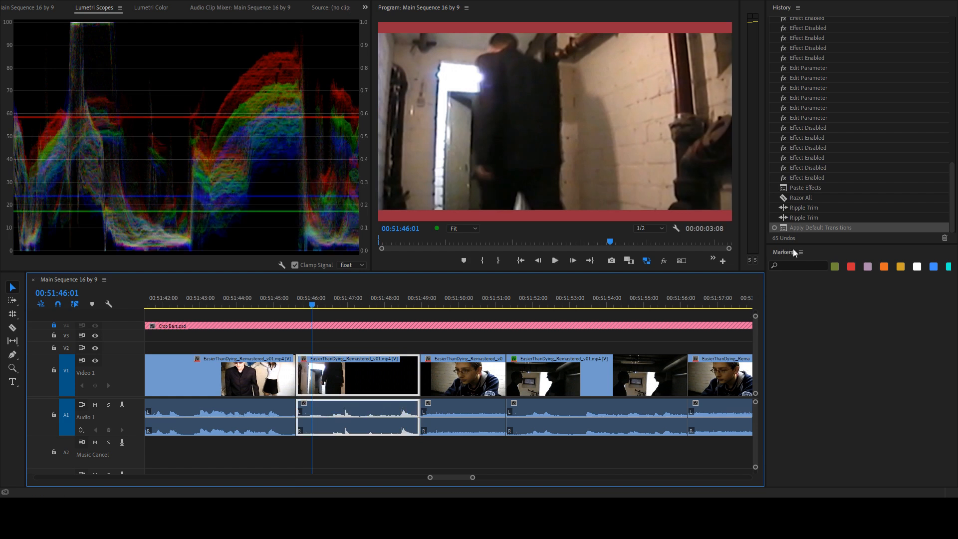
- Close the Markers panel and dock the History panel beside the audio meters so the timeline spans the full width
{"action": "left_click", "coordinate": [801, 252]}
{"action": "left_click", "coordinate": [825, 256]}
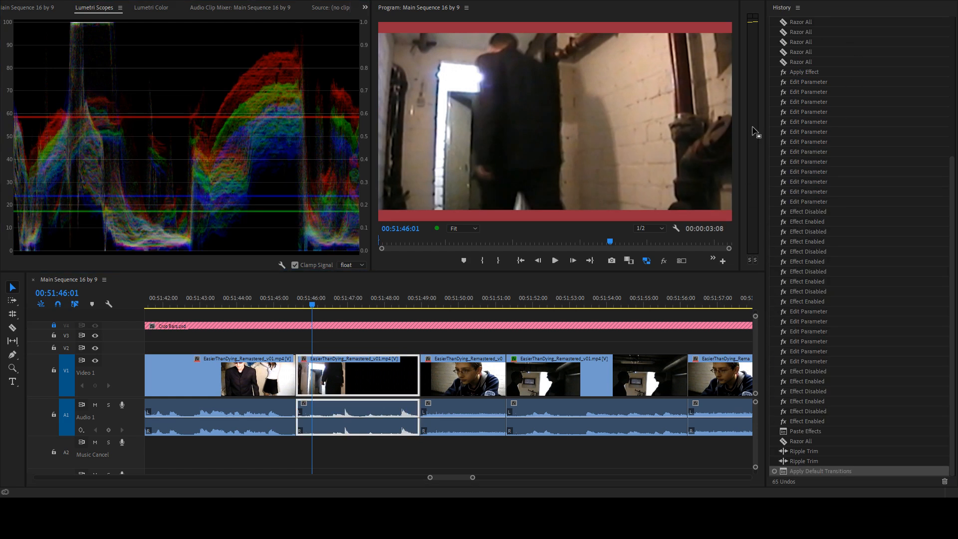
{"action": "left_click_drag", "start_coordinate": [781, 8], "coordinate": [763, 105]}
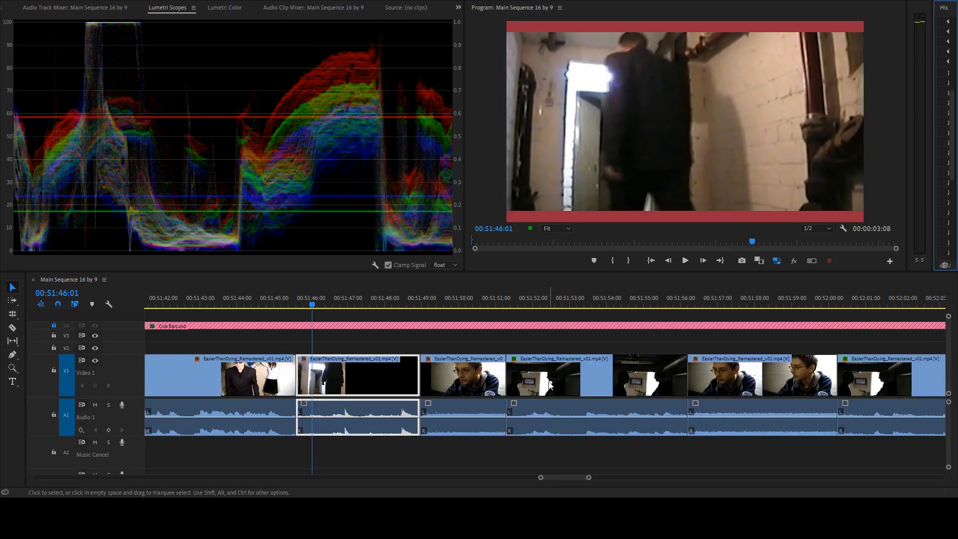
{"action": "scroll", "coordinate": [550, 386], "scroll_direction": "down", "scroll_amount": 3}
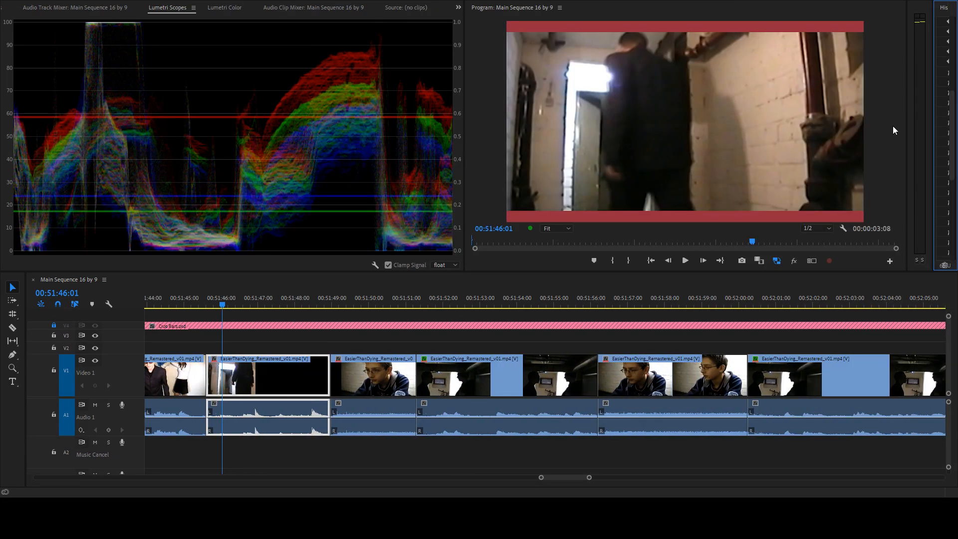
- Resize the Lumetri Scopes, program monitor, audio meters and History panels to fit the upper row, and save the project
{"action": "left_click_drag", "start_coordinate": [906, 125], "coordinate": [821, 126]}
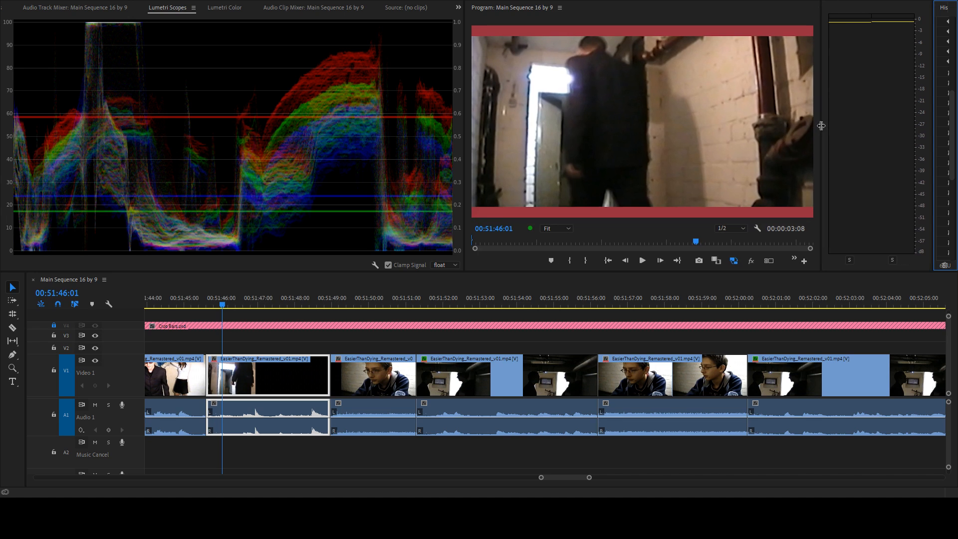
{"action": "left_click_drag", "start_coordinate": [932, 115], "coordinate": [858, 121]}
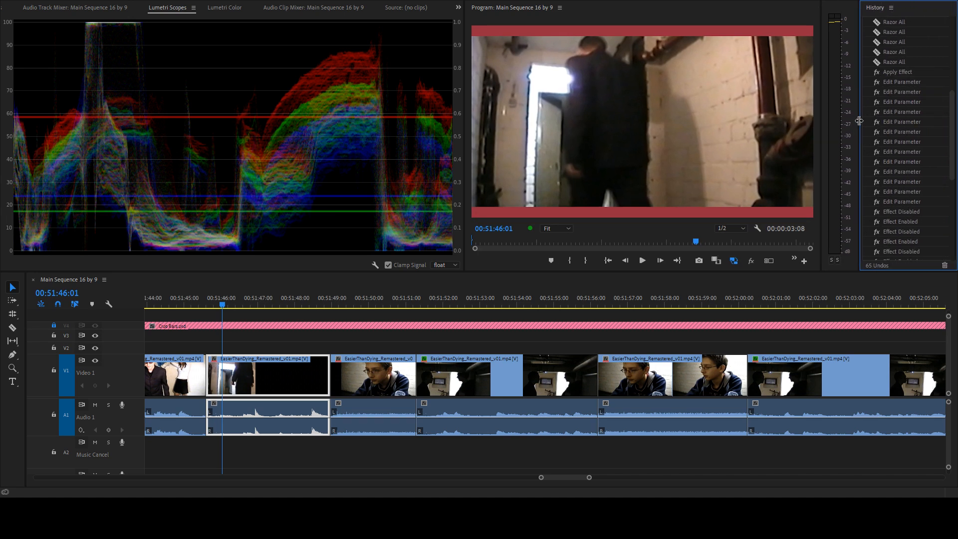
{"action": "left_click_drag", "start_coordinate": [463, 128], "coordinate": [367, 129]}
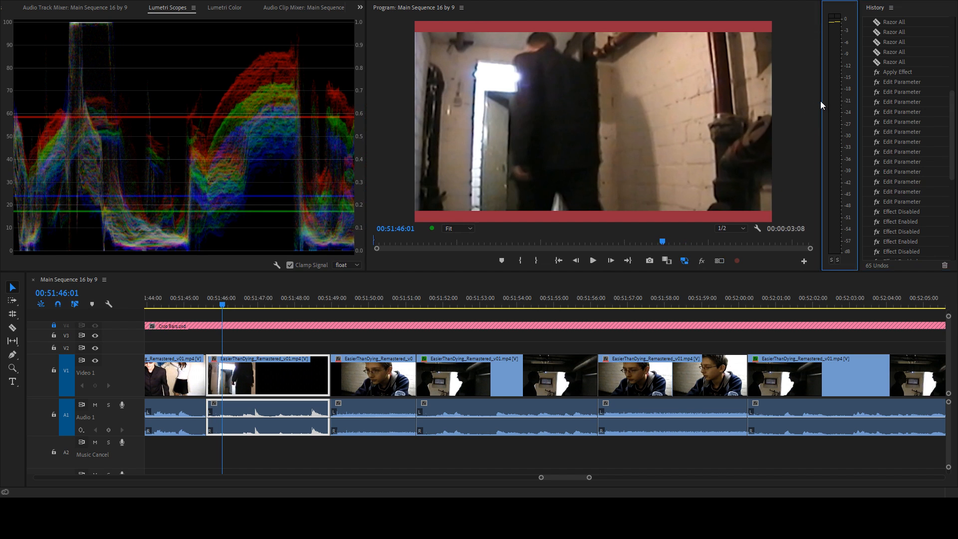
{"action": "left_click_drag", "start_coordinate": [859, 107], "coordinate": [785, 112]}
{"action": "key", "text": "ctrl+s"}
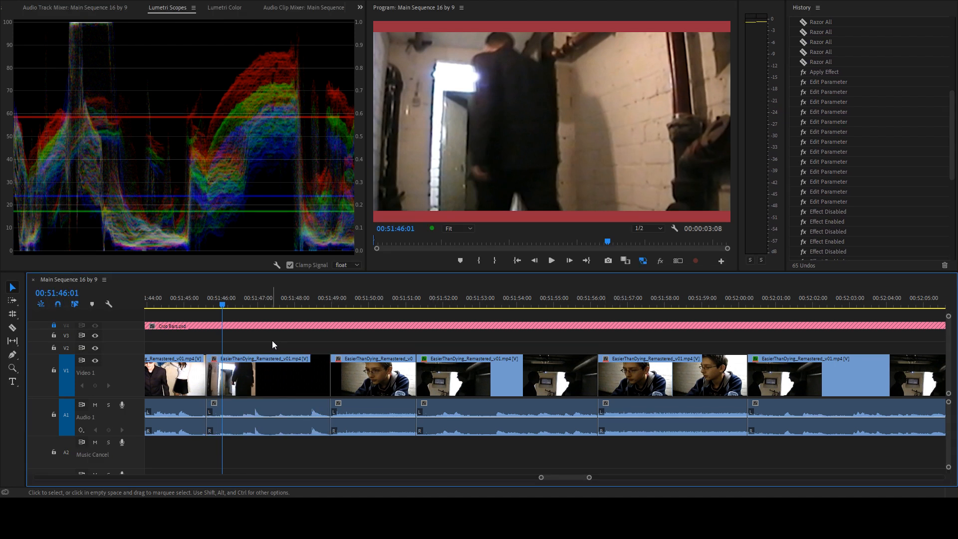
- Replay the cut from the couple-against-the-wall shot into the doorway shot, starting around 00:51:44:22 and rocking playback near 00:51:45:03
{"action": "key", "text": "space"}
{"action": "left_click", "coordinate": [179, 303]}
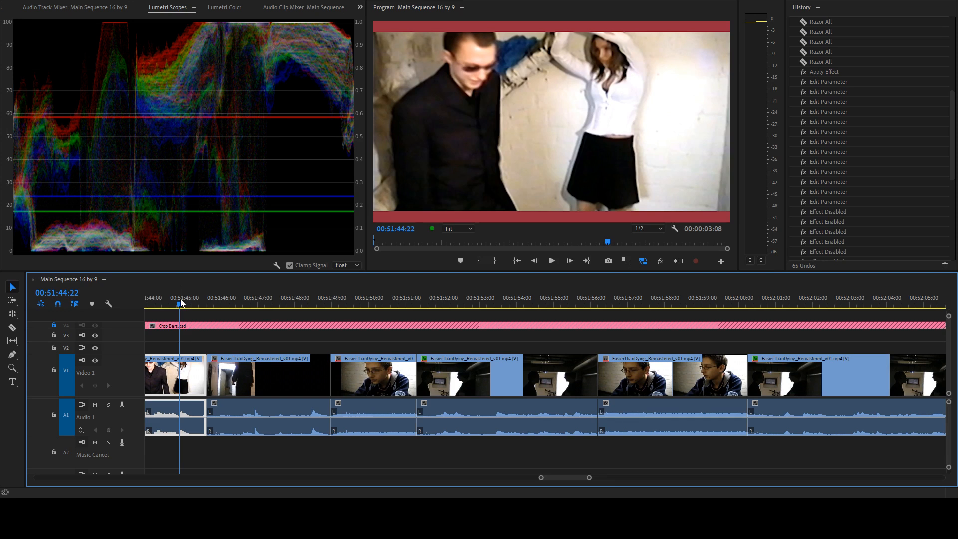
{"action": "key", "text": "space"}
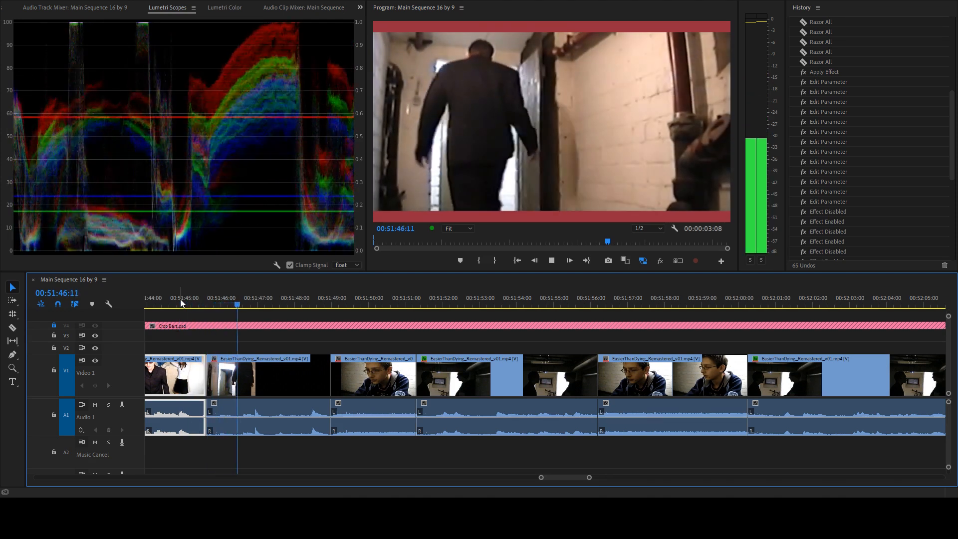
{"action": "left_click", "coordinate": [181, 303]}
{"action": "key", "text": "space"}
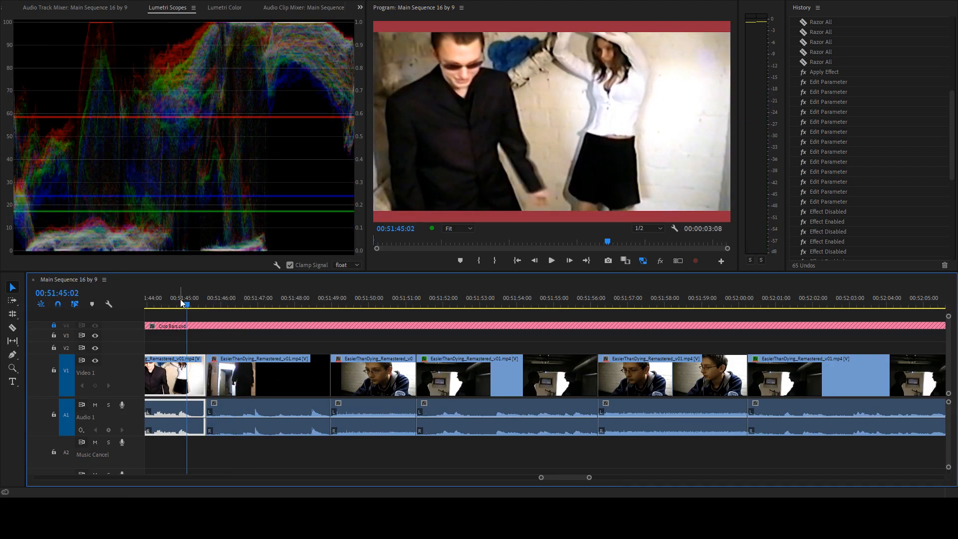
{"action": "key", "text": "j"}
{"action": "key", "text": "k"}
{"action": "key", "text": "l"}
{"action": "key", "text": "k"}
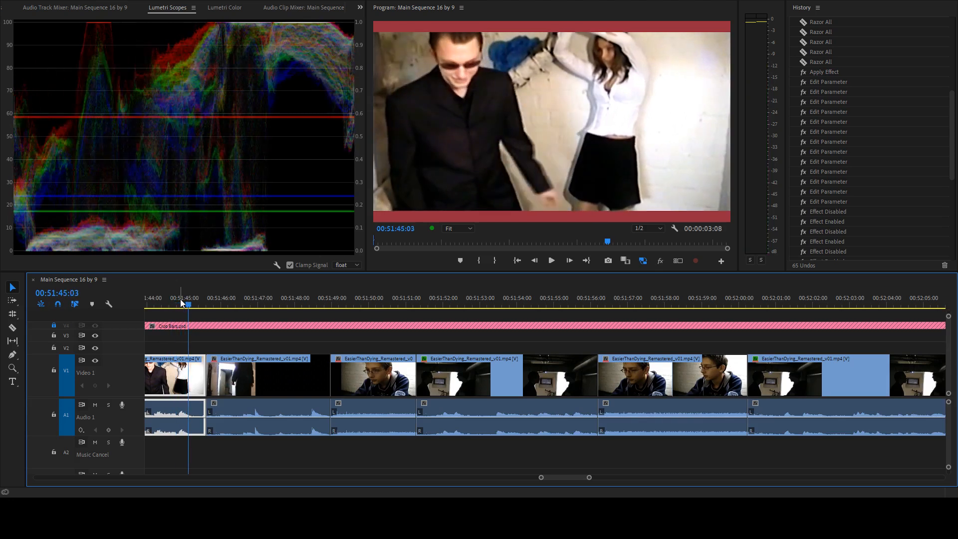
{"action": "key", "text": "space"}
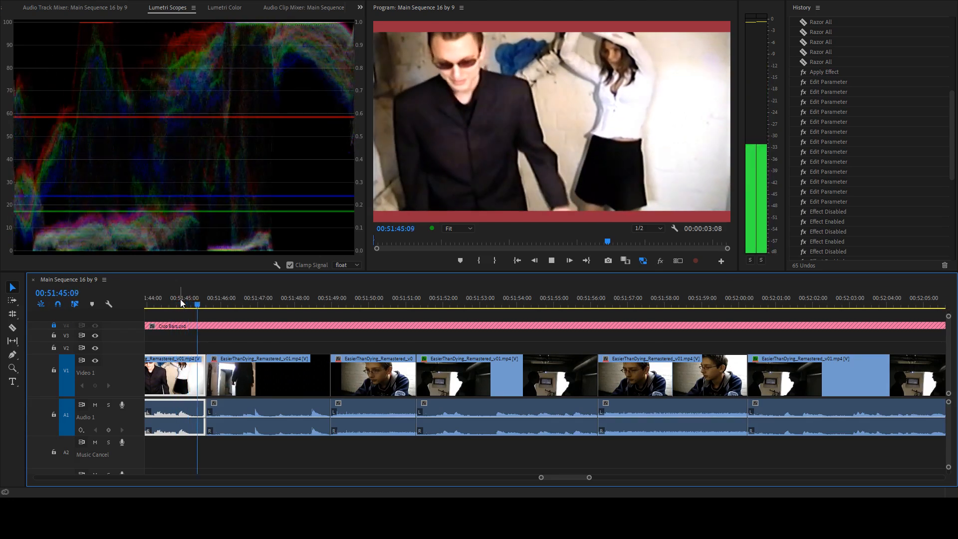
{"action": "left_click", "coordinate": [181, 303]}
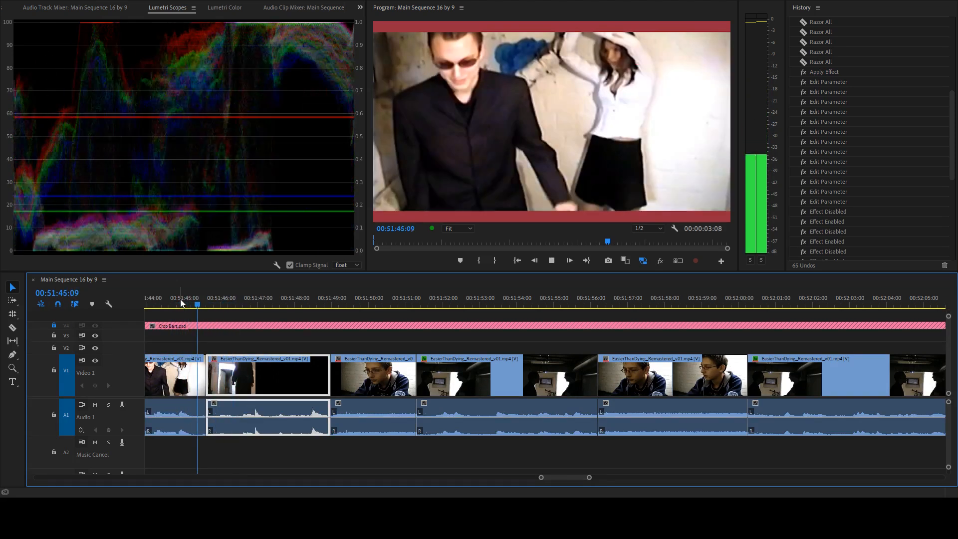
- Play back and forth across the start of the doorway shot to find a tighter opening between 00:51:45:15 and 00:51:46:10
{"action": "key", "text": "Up"}
{"action": "key", "text": "Up"}
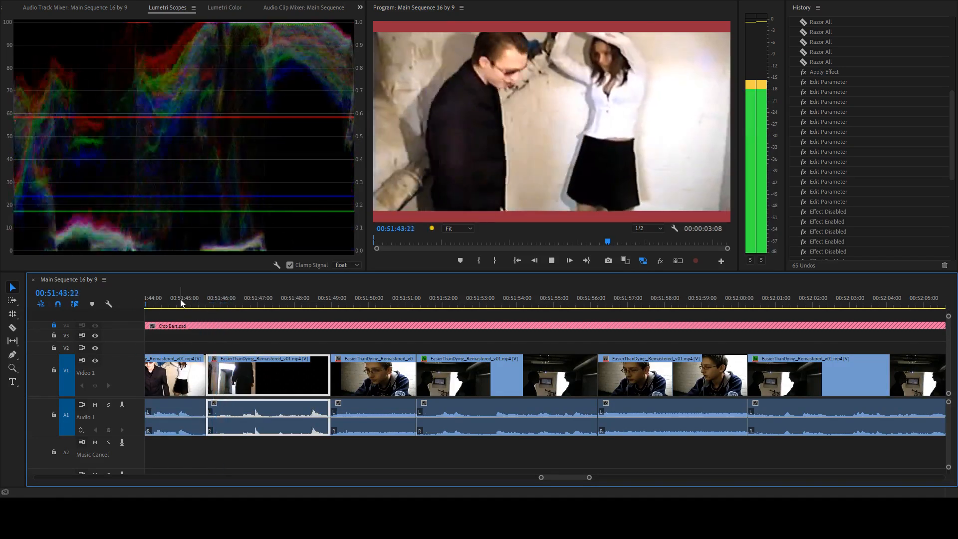
{"action": "key", "text": "space"}
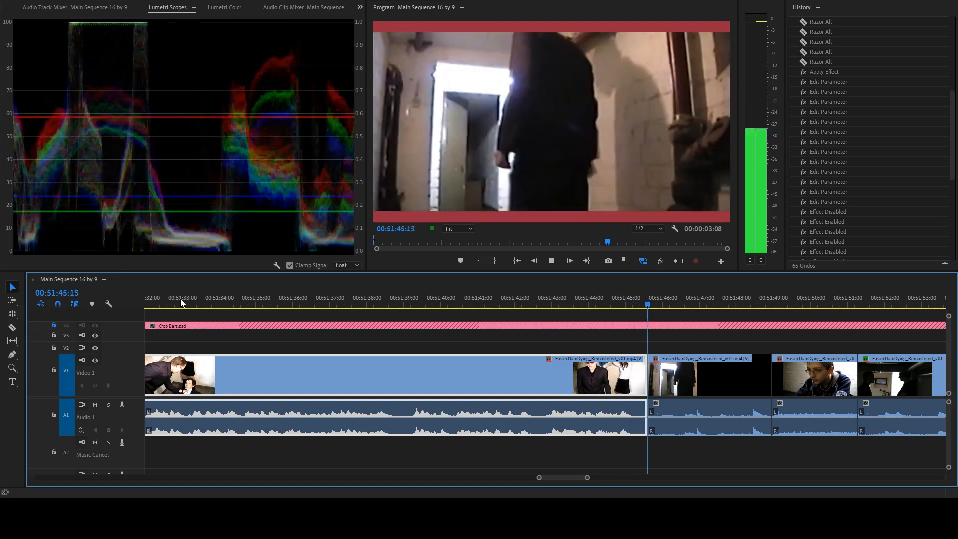
{"action": "key", "text": "k"}
{"action": "key", "text": "j"}
{"action": "key", "text": "j"}
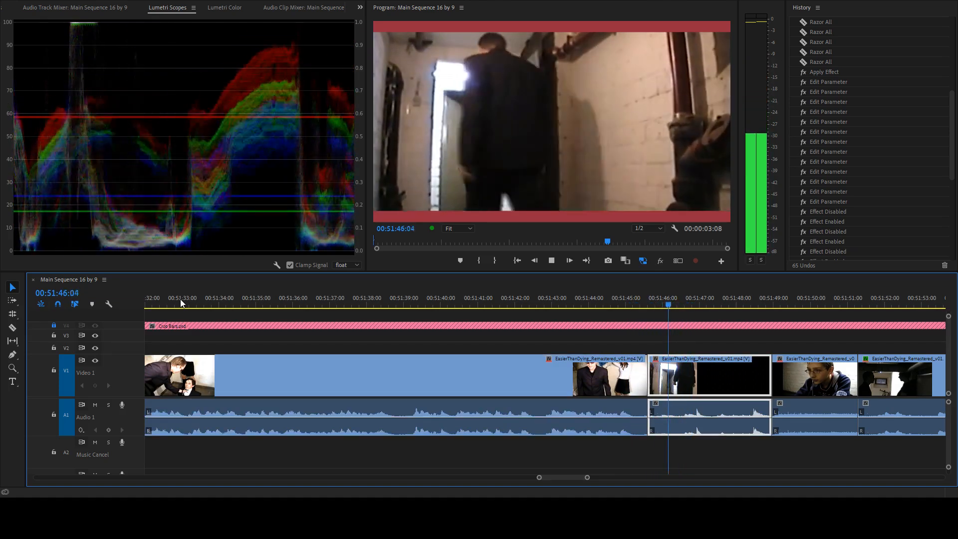
{"action": "key", "text": "k"}
{"action": "key", "text": "shift+Left"}
{"action": "key", "text": "shift+Left"}
{"action": "key", "text": "space"}
{"action": "key", "text": "shift+Left"}
{"action": "key", "text": "shift+Left"}
{"action": "key", "text": "shift+Left"}
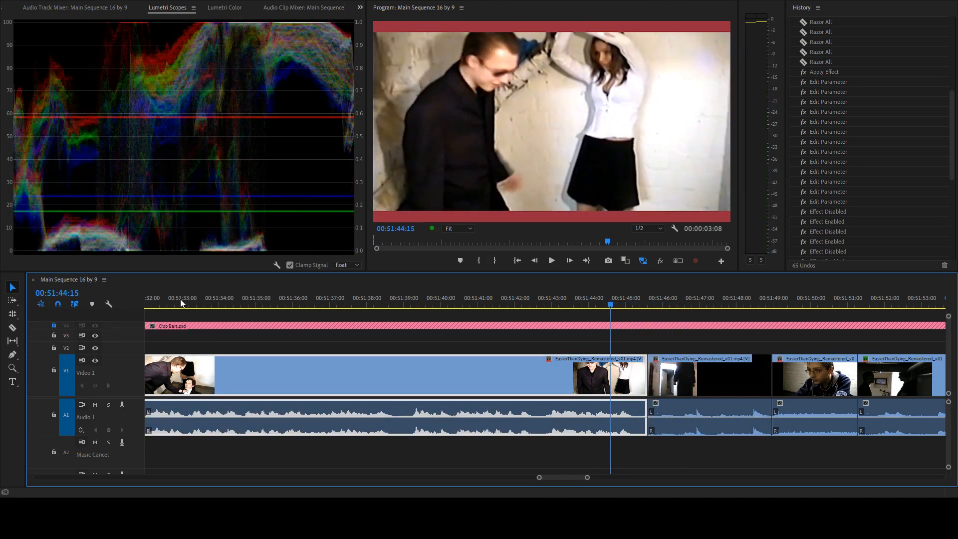
{"action": "key", "text": "space"}
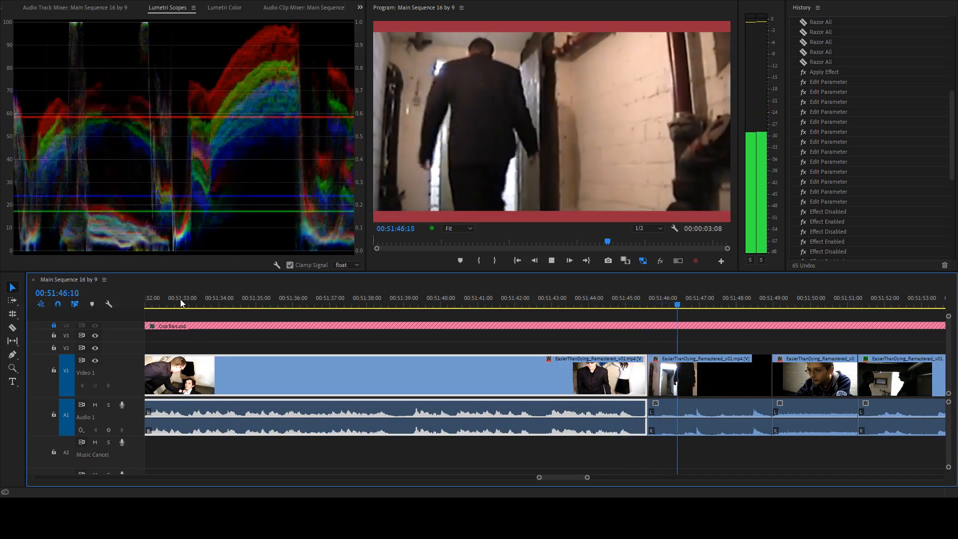
{"action": "key", "text": "space"}
{"action": "key", "text": "j"}
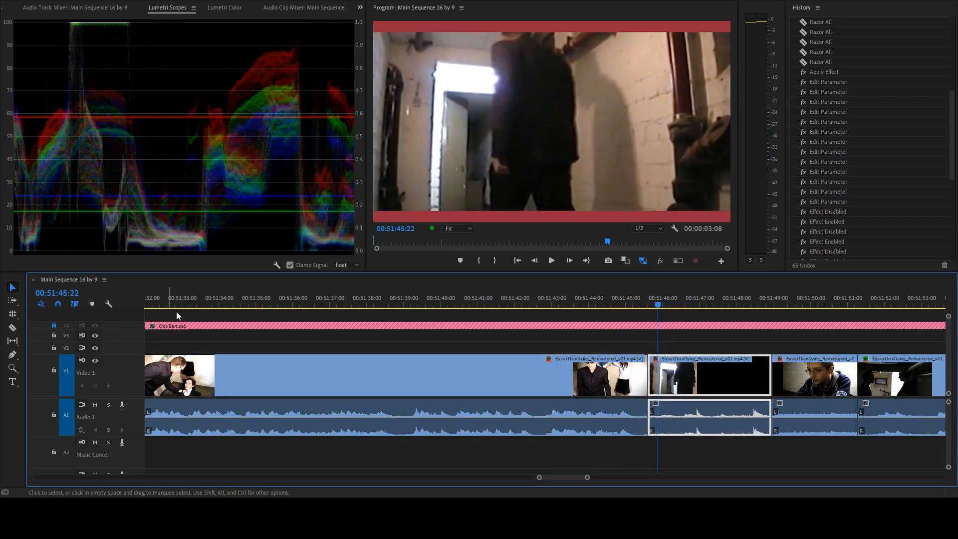
{"action": "key", "text": "k"}
- Ripple trim about half a second off the start of the doorway shot and save the project
{"action": "left_click_drag", "start_coordinate": [657, 304], "coordinate": [617, 306]}
{"action": "key", "text": "q"}
{"action": "key", "text": "ctrl+s"}
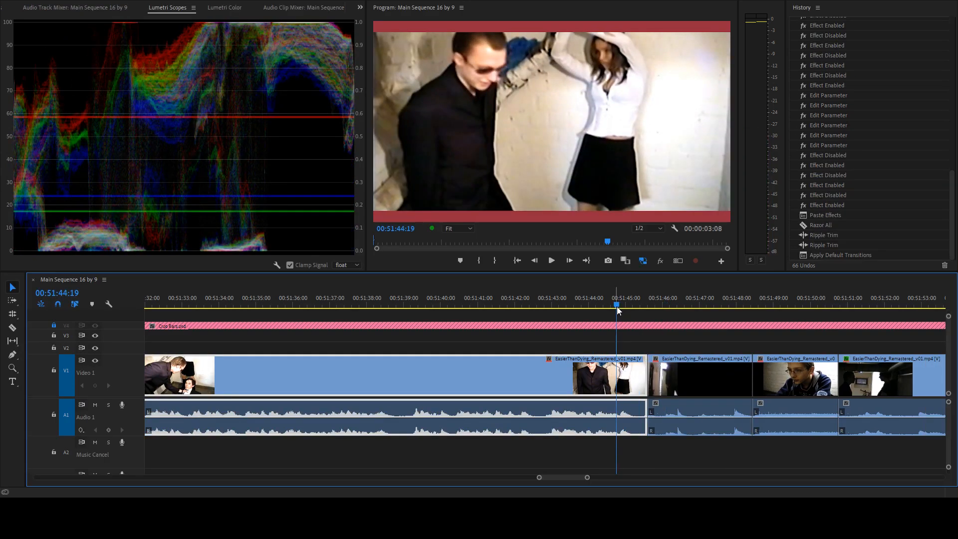
- Play the trimmed cut into the doorway shot twice, from 00:51:44:19 and from 00:51:44:05
{"action": "key", "text": "space"}
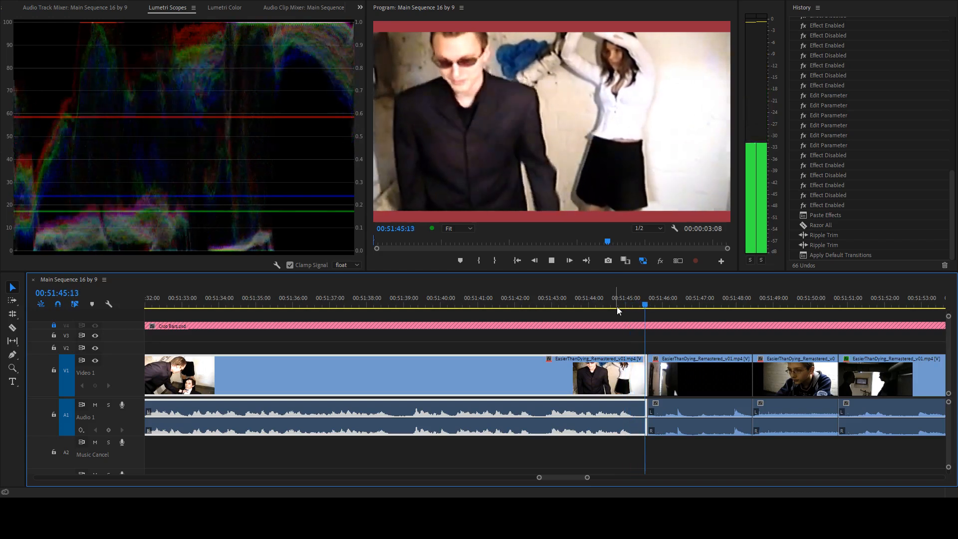
{"action": "key", "text": "space"}
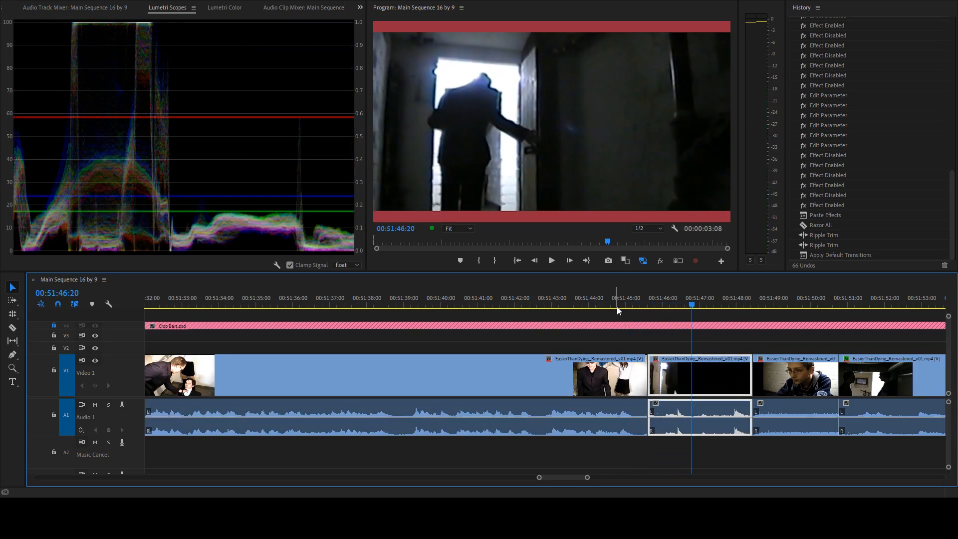
{"action": "left_click", "coordinate": [595, 302]}
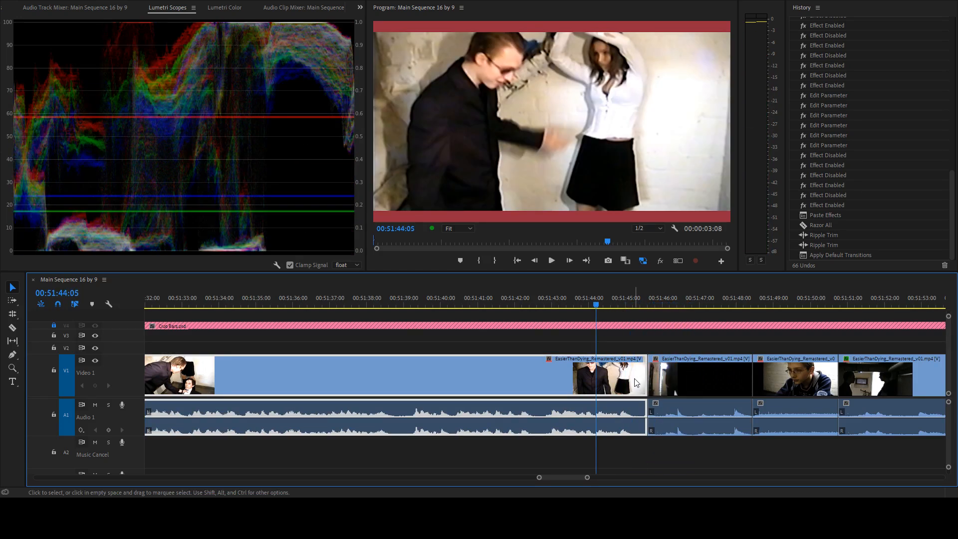
{"action": "key", "text": "space"}
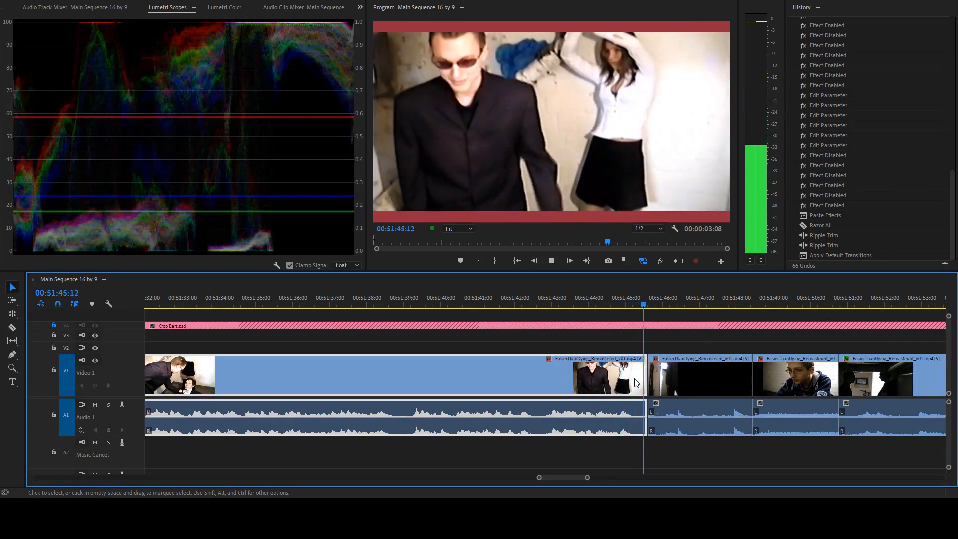
{"action": "key", "text": "space"}
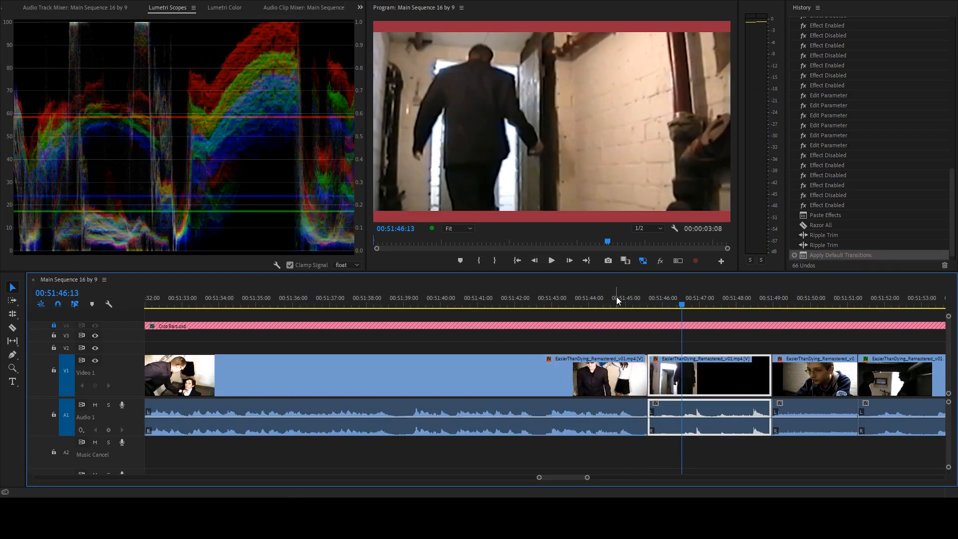
- Undo the ripple trim at the doorway shot's start and replay the original cut for comparison
{"action": "left_click", "coordinate": [598, 298]}
{"action": "key", "text": "space"}
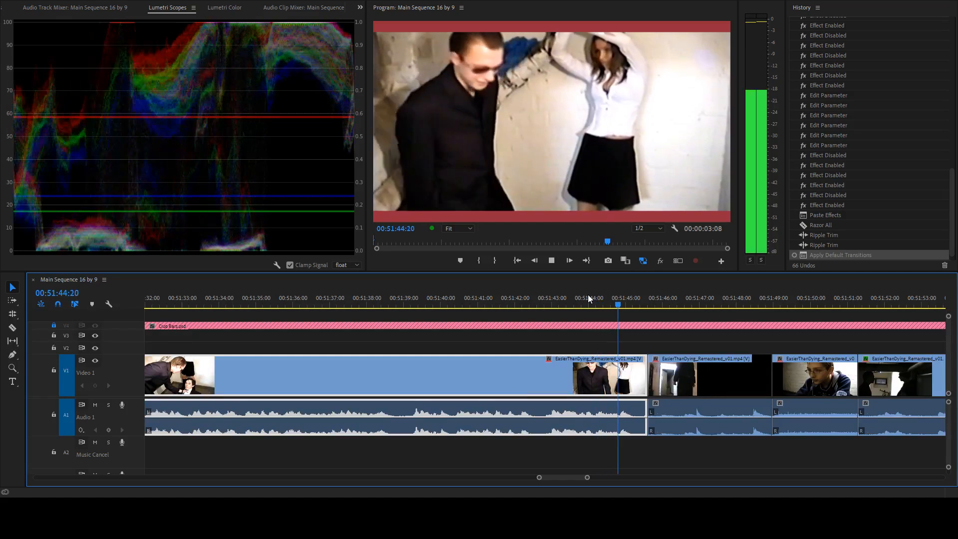
{"action": "key", "text": "space"}
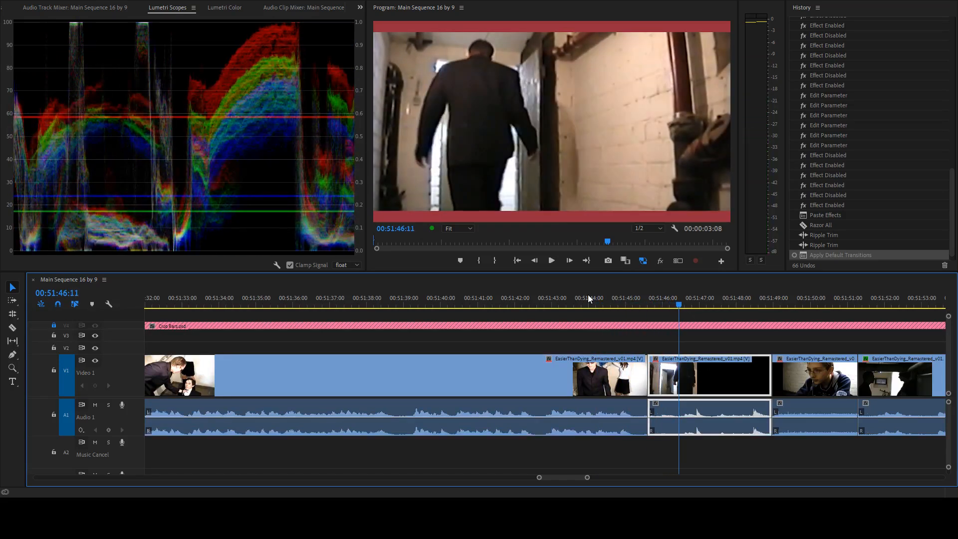
{"action": "left_click_drag", "start_coordinate": [588, 296], "coordinate": [634, 299]}
{"action": "key", "text": "space"}
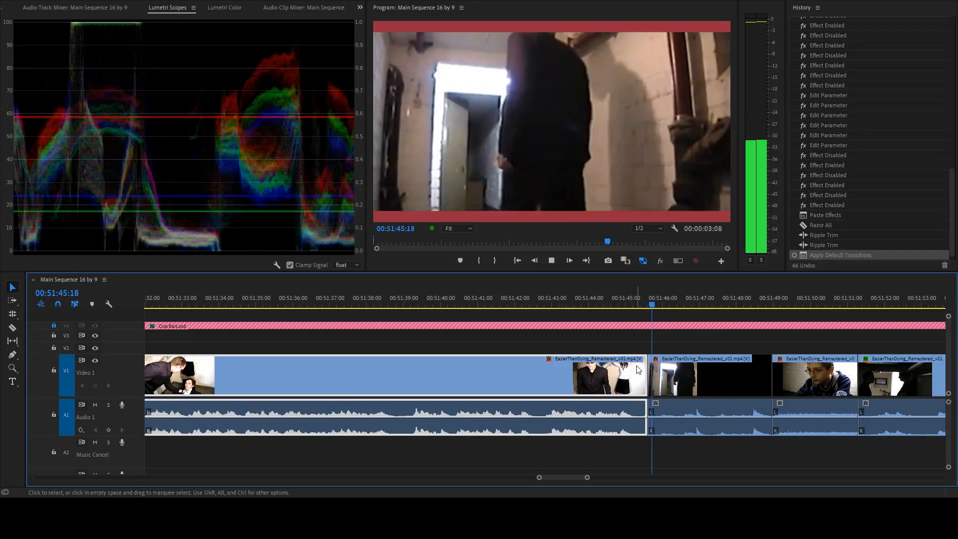
- Redo the ripple trim at the doorway shot's start and check the cut into it through to 00:51:46:09
{"action": "key", "text": "q"}
{"action": "left_click", "coordinate": [586, 297]}
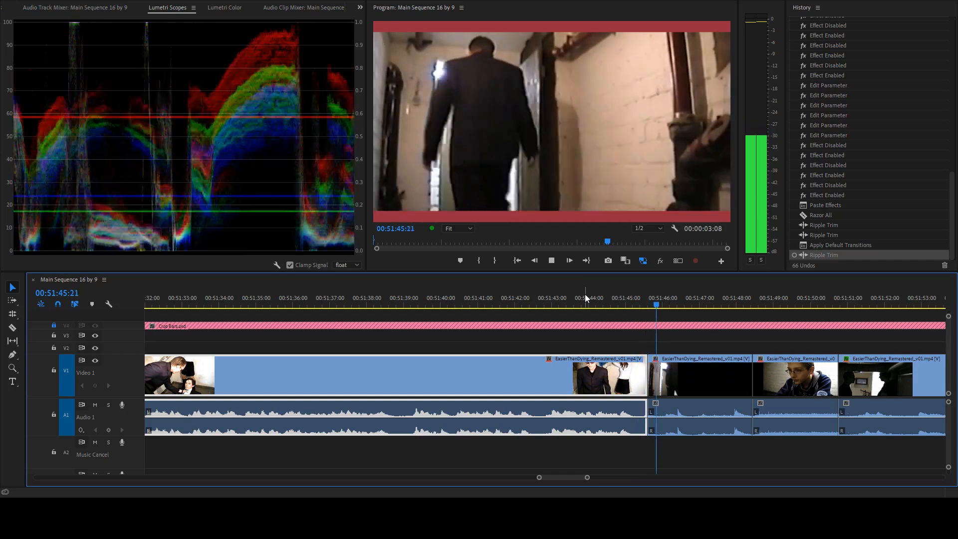
{"action": "key", "text": "space"}
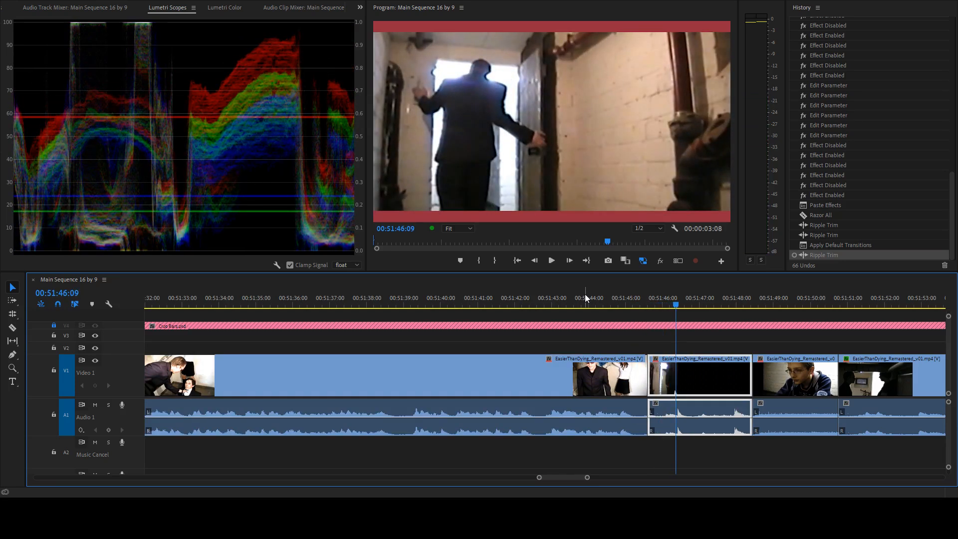
- Play from the closing door at 00:51:47:17 through the close-up of the boy in glasses, stopping in the silhouette shot at 00:51:52:24
{"action": "scroll", "coordinate": [507, 349], "scroll_direction": "down", "scroll_amount": 5}
{"action": "left_click", "coordinate": [486, 295]}
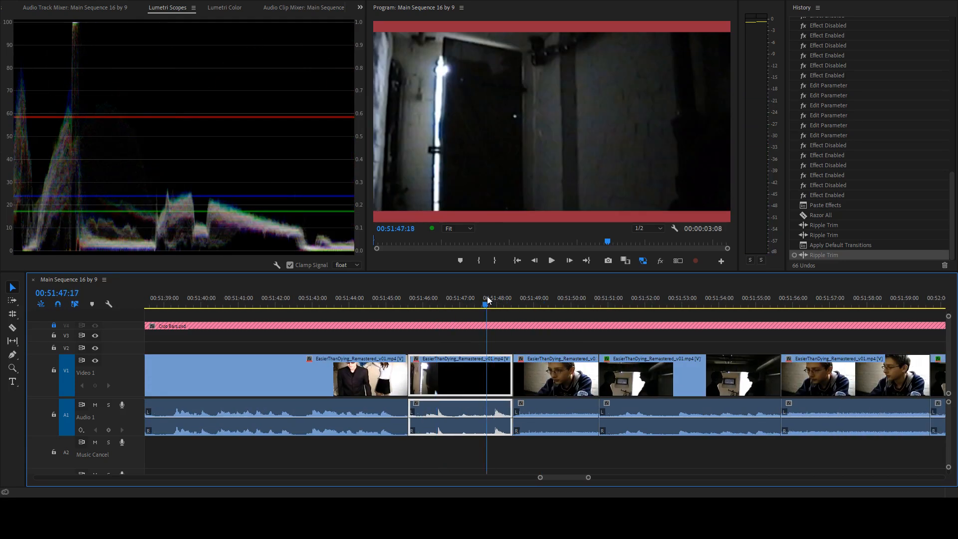
{"action": "mouse_move", "coordinate": [487, 297]}
{"action": "left_mouse_down"}
{"action": "mouse_move", "coordinate": [432, 299]}
{"action": "mouse_move", "coordinate": [497, 301]}
{"action": "mouse_move", "coordinate": [486, 301]}
{"action": "left_mouse_up"}
{"action": "key", "text": "space"}
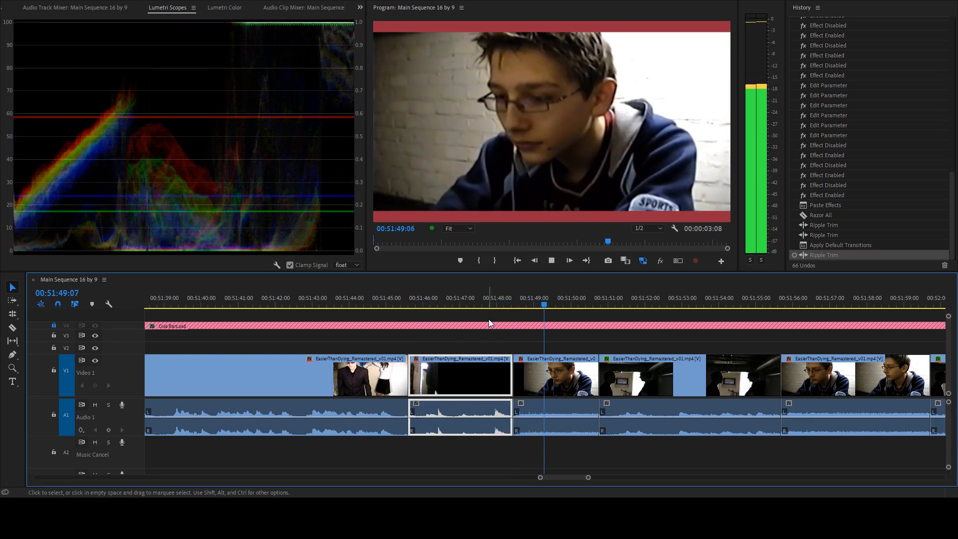
{"action": "scroll", "coordinate": [507, 371], "scroll_direction": "down", "scroll_amount": 2}
{"action": "scroll", "coordinate": [464, 346], "scroll_direction": "down", "scroll_amount": 1}
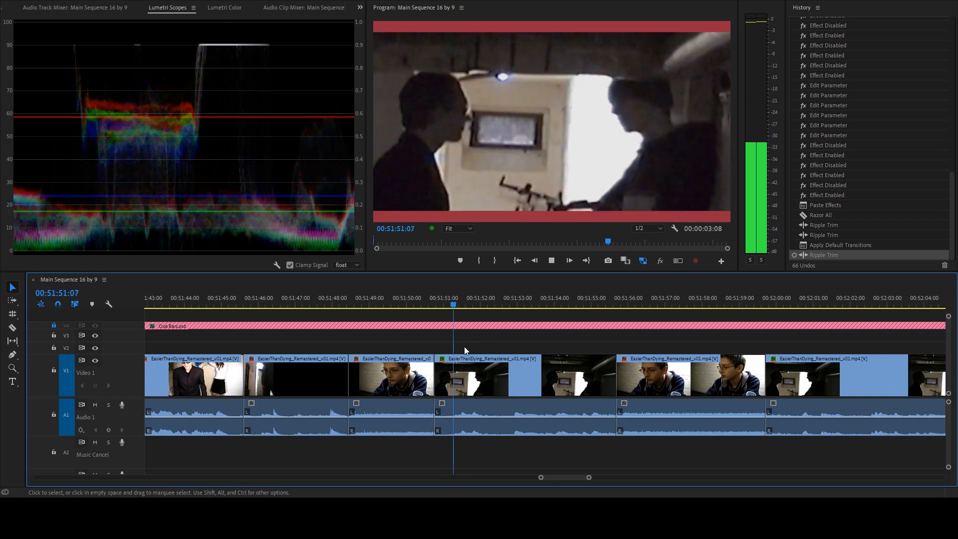
{"action": "key", "text": "space"}
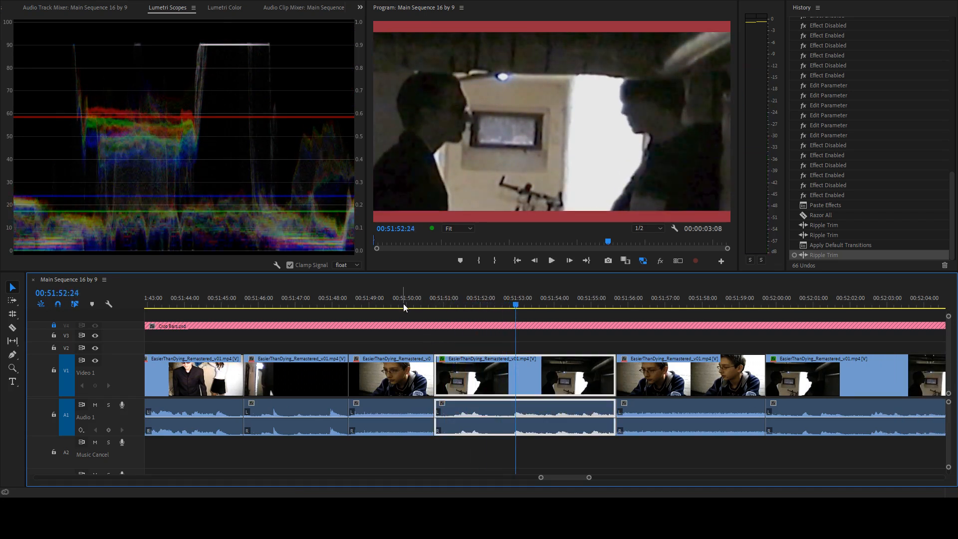
- Review the close-up of the boy in glasses between 00:51:48:23 and 00:51:49:15
{"action": "left_click", "coordinate": [367, 302]}
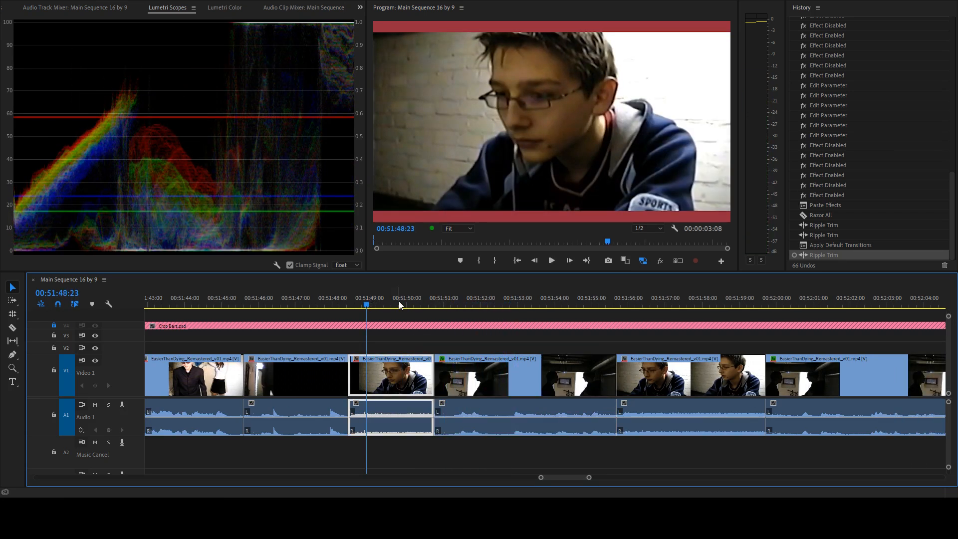
{"action": "key", "text": "space"}
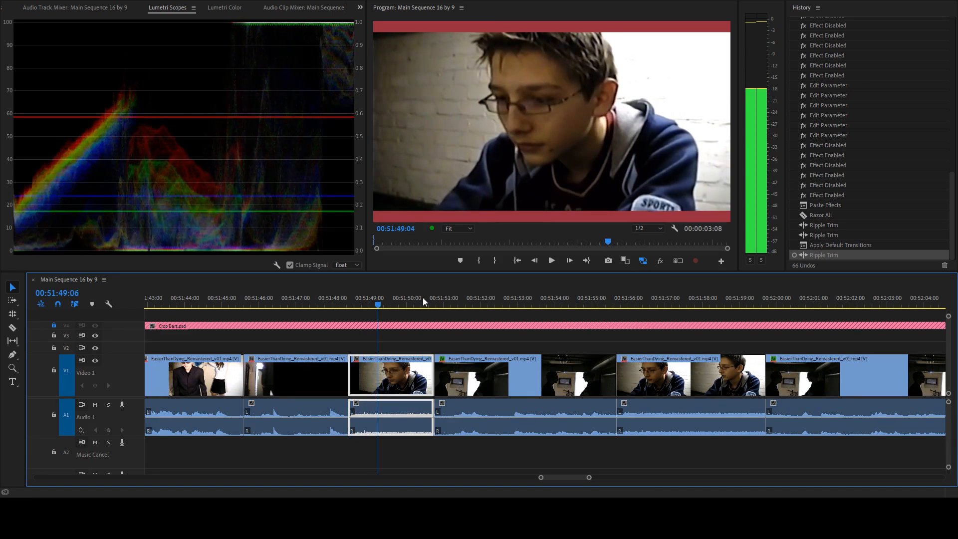
{"action": "left_click", "coordinate": [461, 298]}
{"action": "left_click", "coordinate": [392, 299]}
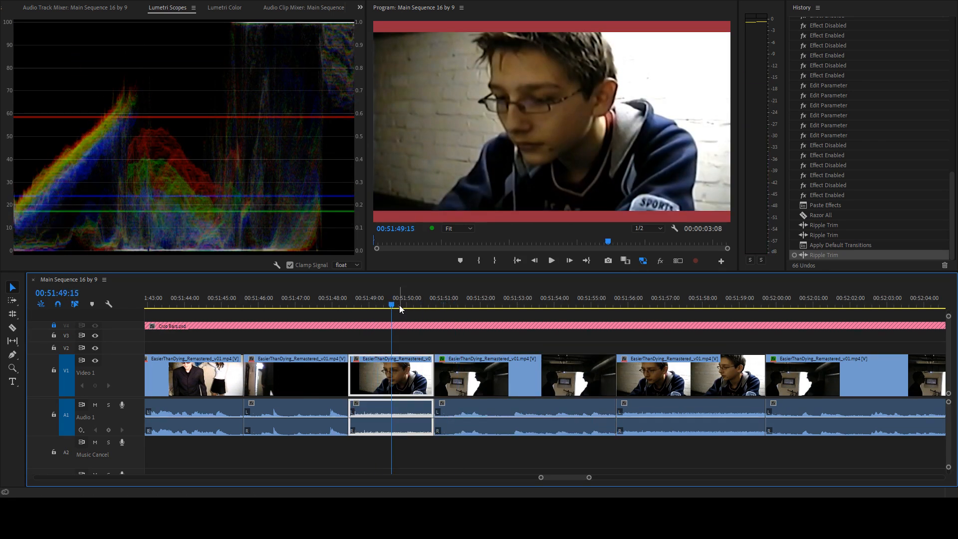
- Try removing the boy's close-up after the doorway shot with its gap closed, check the new cut, and undo the removal
{"action": "left_click_drag", "start_coordinate": [395, 304], "coordinate": [315, 298]}
{"action": "key", "text": "shift+Delete"}
{"action": "key", "text": "space"}
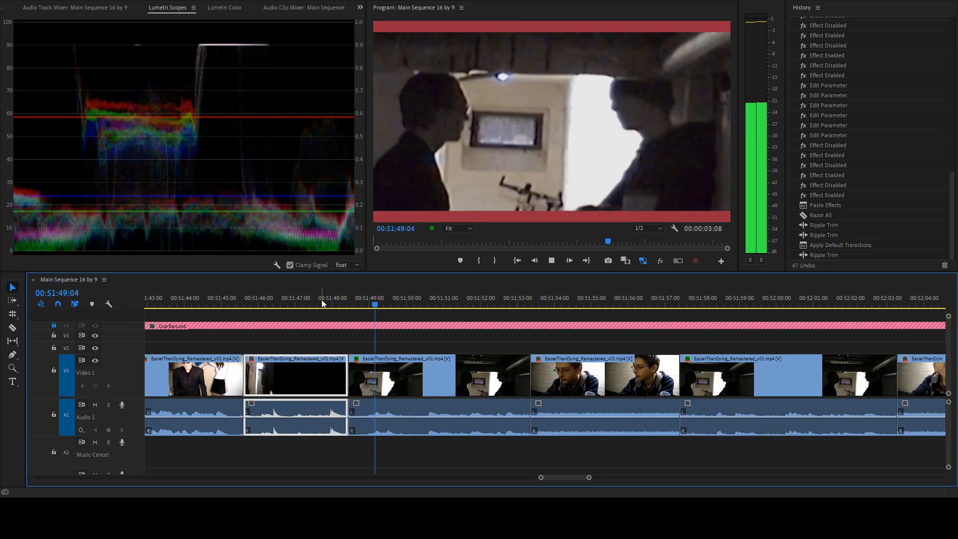
{"action": "left_click", "coordinate": [366, 370]}
{"action": "key", "text": "space"}
{"action": "scroll", "coordinate": [373, 362], "scroll_direction": "up", "scroll_amount": 8}
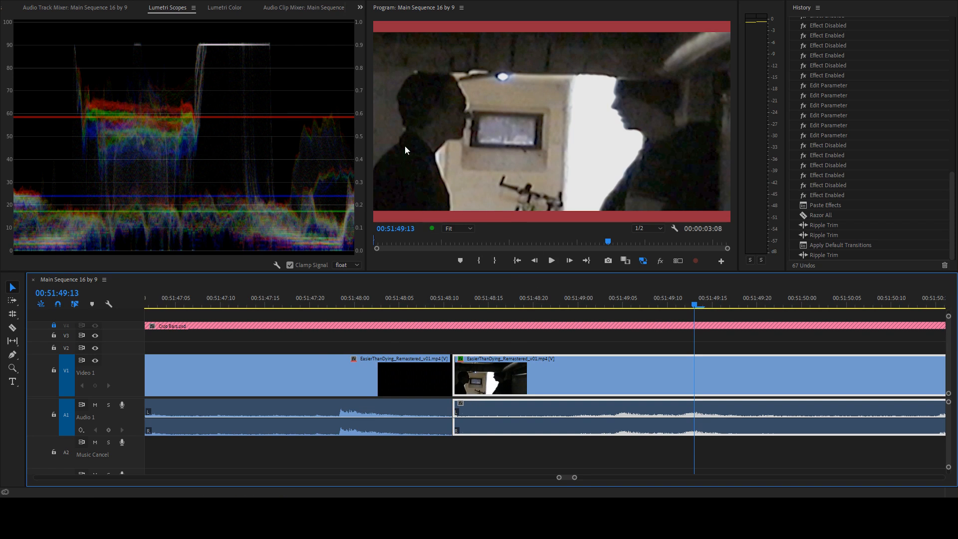
{"action": "scroll", "coordinate": [458, 390], "scroll_direction": "down", "scroll_amount": 14}
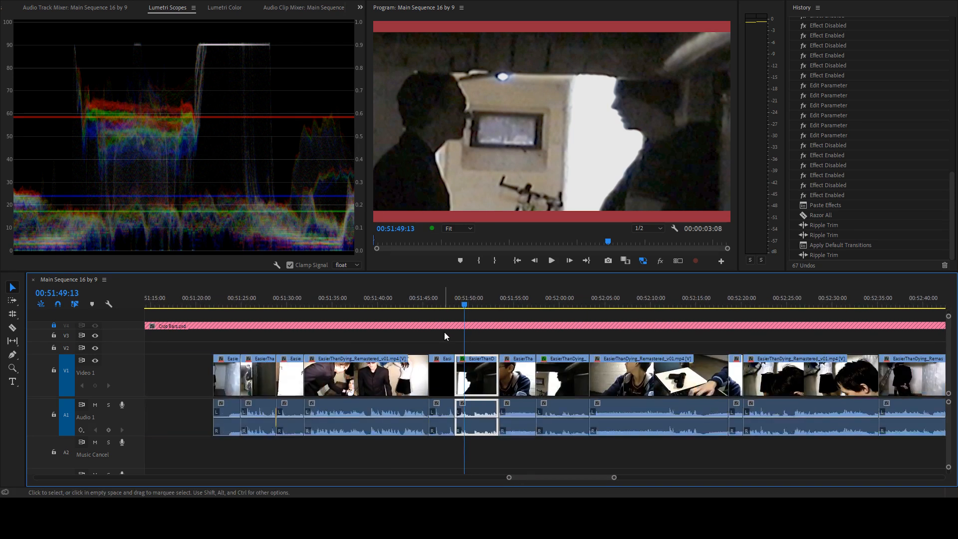
{"action": "mouse_move", "coordinate": [466, 301]}
{"action": "left_mouse_down"}
{"action": "mouse_move", "coordinate": [275, 302]}
{"action": "mouse_move", "coordinate": [451, 297]}
{"action": "left_mouse_up"}
{"action": "key", "text": "ctrl+z"}
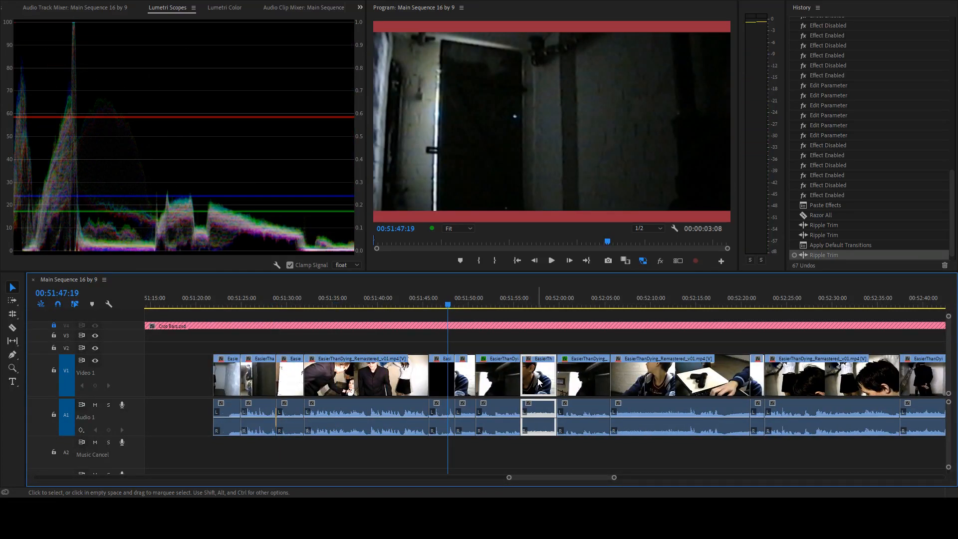
- Try moving the closing-door shot to 00:51:18:24 ahead of the neighbouring shots with its gap closed, play it, and undo the move
{"action": "key", "text": "ctrl+x"}
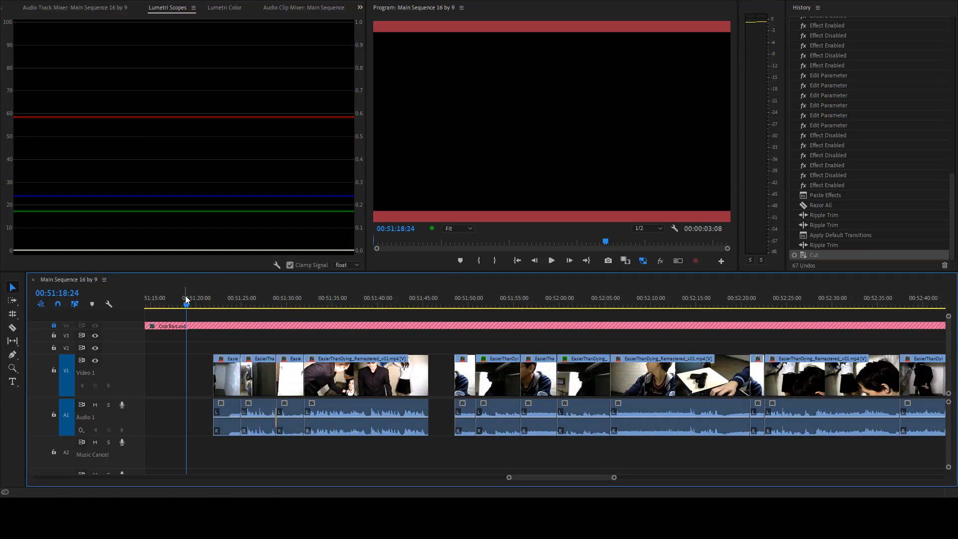
{"action": "key", "text": "ctrl+shift+v"}
{"action": "left_click", "coordinate": [227, 370]}
{"action": "key", "text": "Delete"}
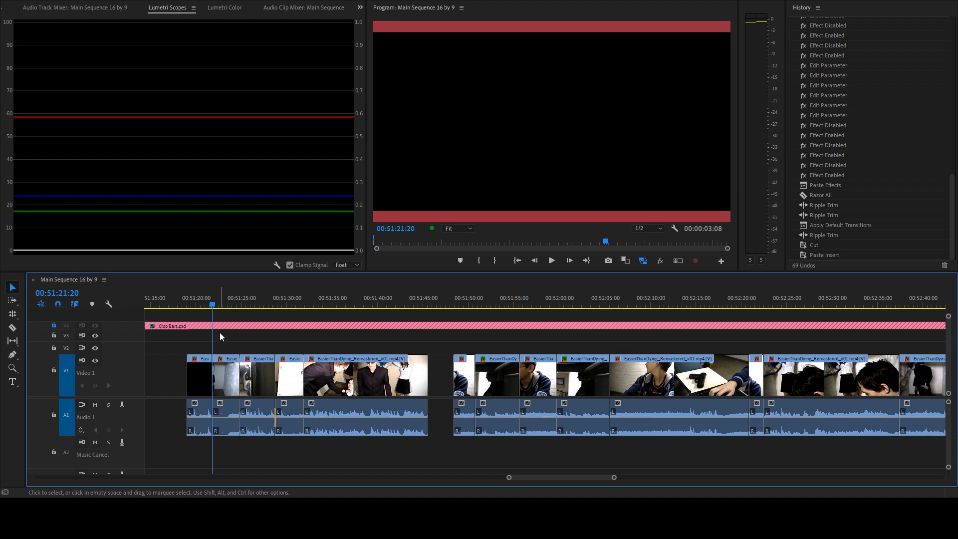
{"action": "left_click", "coordinate": [441, 375]}
{"action": "key", "text": "Delete"}
{"action": "left_click", "coordinate": [190, 298]}
{"action": "key", "text": "space"}
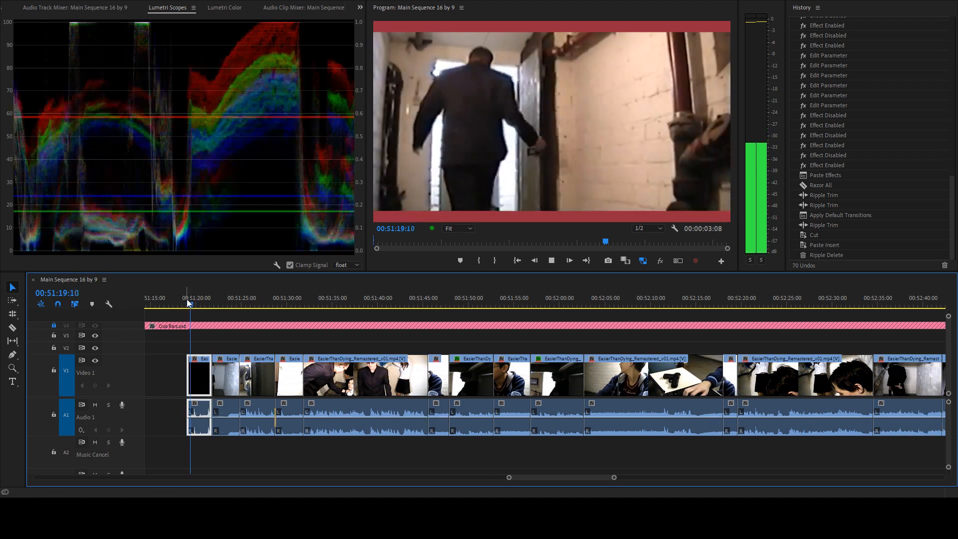
{"action": "key", "text": "ctrl+z"}
{"action": "key", "text": "ctrl+z"}
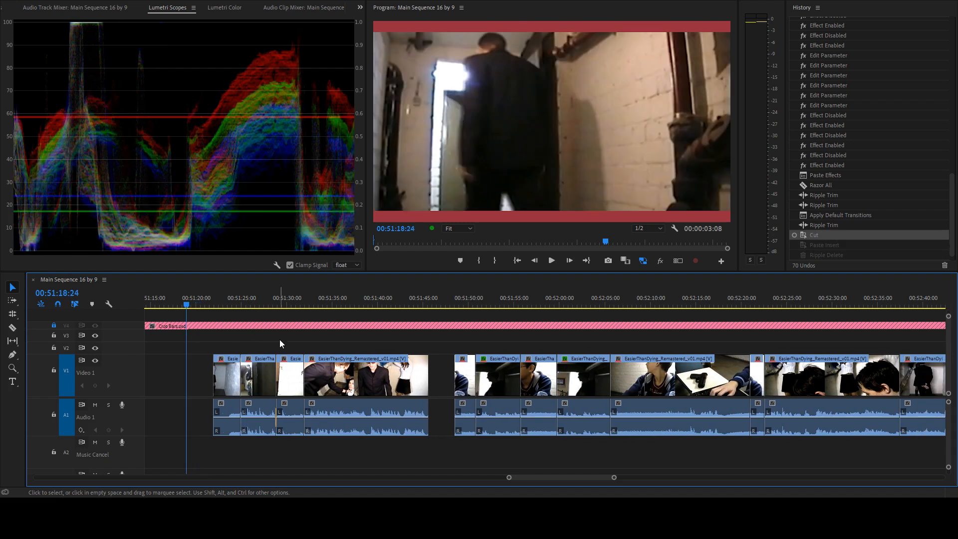
{"action": "key", "text": "ctrl+z"}
- Try moving the boy's close-up into the opening shot at 00:51:23:17, play the new cut, and undo the move
{"action": "key", "text": "ctrl+x"}
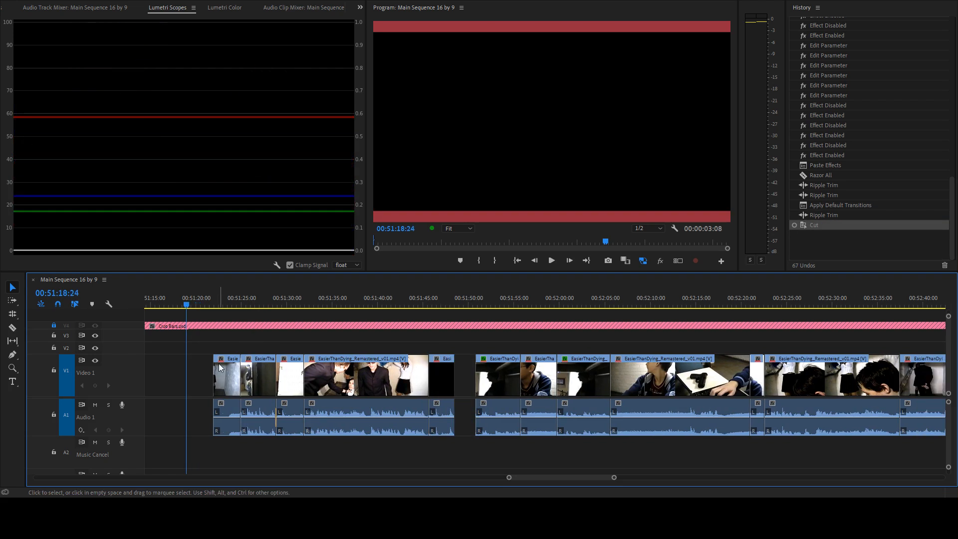
{"action": "key", "text": "equal"}
{"action": "mouse_move", "coordinate": [269, 302]}
{"action": "left_mouse_down"}
{"action": "mouse_move", "coordinate": [295, 299]}
{"action": "mouse_move", "coordinate": [271, 300]}
{"action": "left_mouse_up"}
{"action": "key", "text": "ctrl+shift+v"}
{"action": "key", "text": "space"}
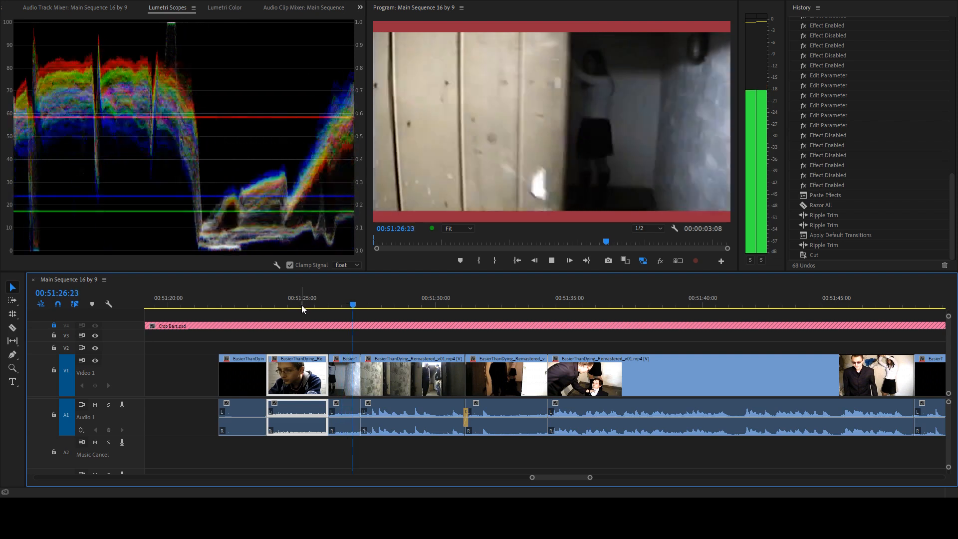
{"action": "key", "text": "ctrl+z"}
{"action": "key", "text": "ctrl+z"}
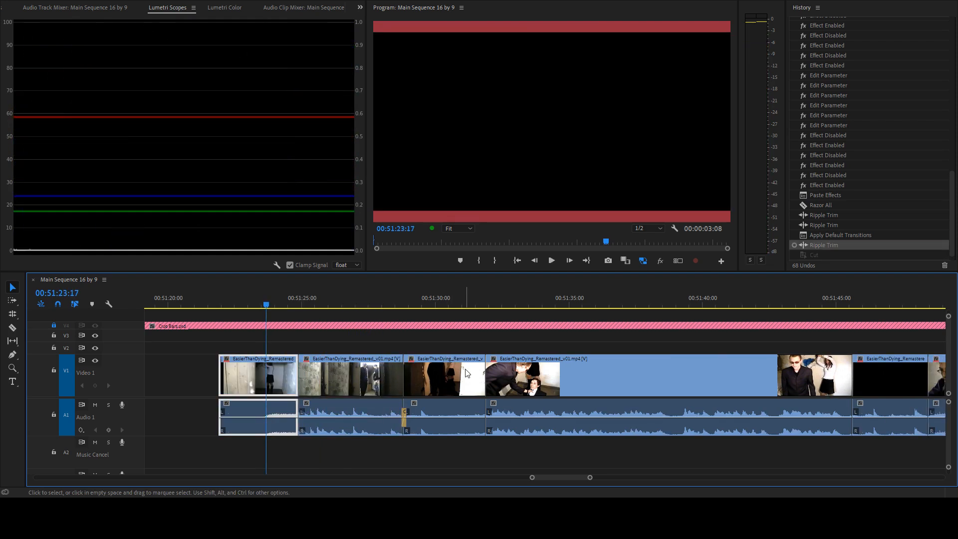
- Undo the last ripple trim on the closing-door shot
{"action": "key", "text": "minus"}
{"action": "key", "text": "minus"}
{"action": "key", "text": "ctrl+z"}
{"action": "scroll", "coordinate": [468, 372], "scroll_direction": "down", "scroll_amount": 3}
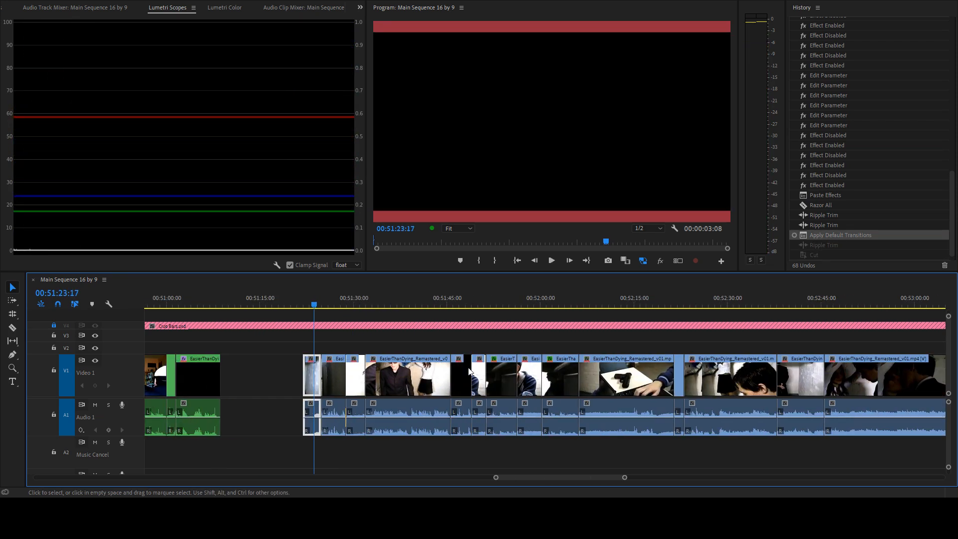
- Try ripple deleting the boy's close-up at 00:51:50:04, play the door shot's cut to the silhouettes twice, and undo the deletion
{"action": "left_click_drag", "start_coordinate": [463, 300], "coordinate": [480, 298]}
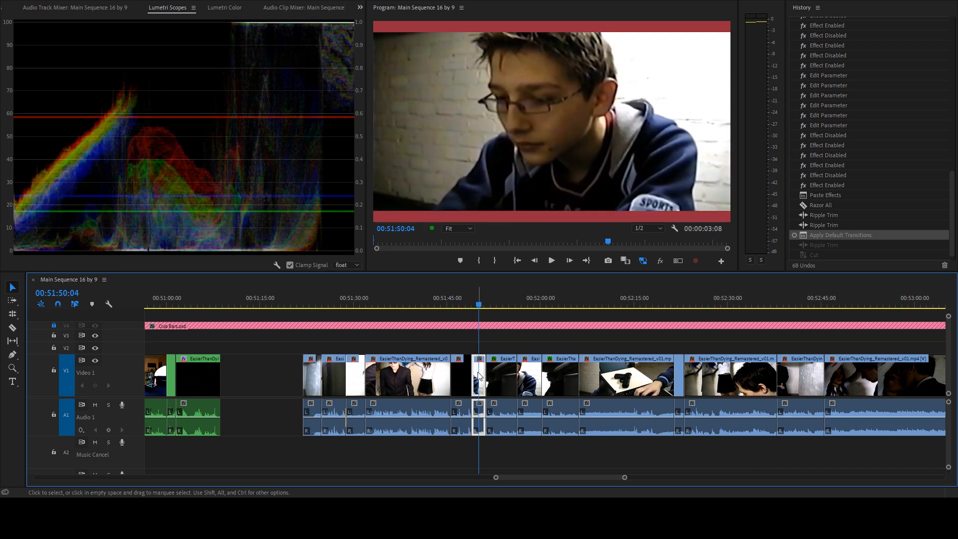
{"action": "key", "text": "shift+Delete"}
{"action": "key", "text": "Up"}
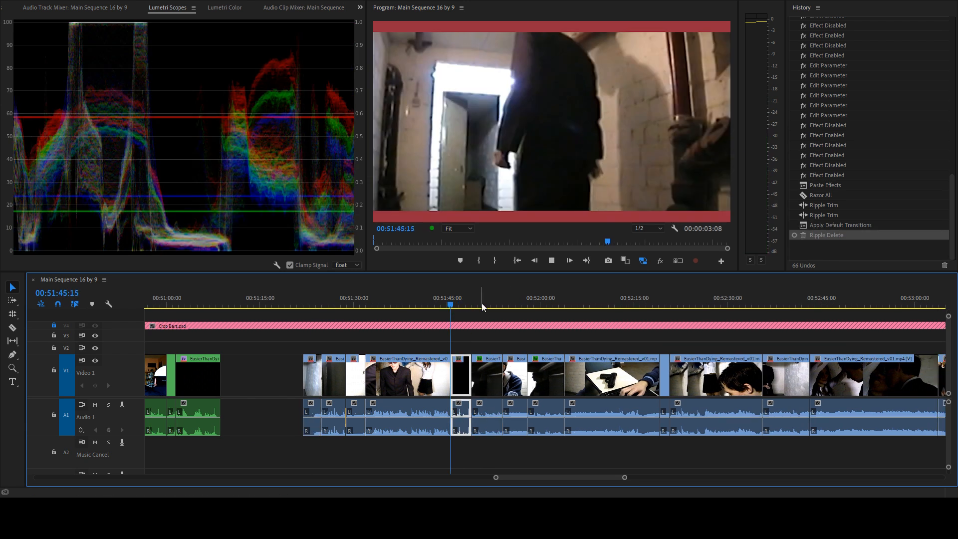
{"action": "key", "text": "space"}
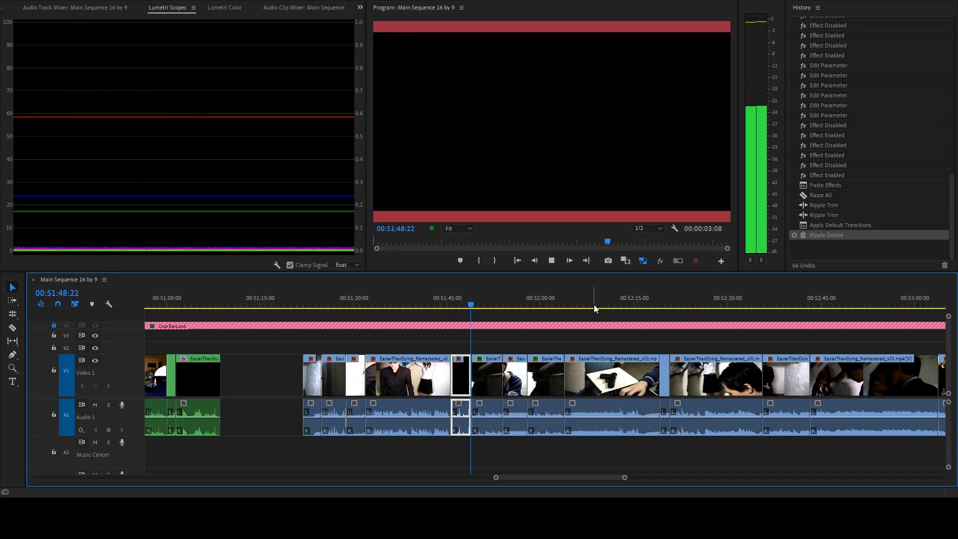
{"action": "key", "text": "space"}
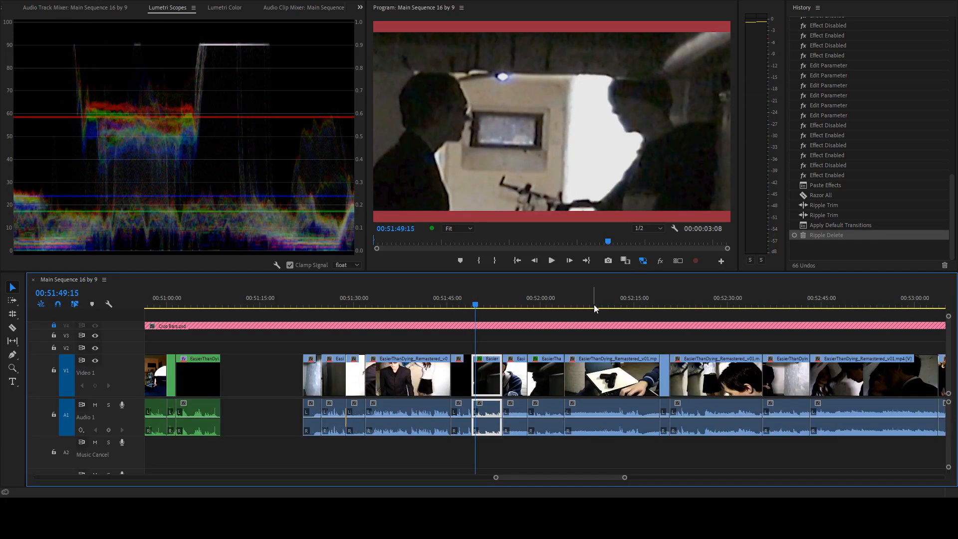
{"action": "key", "text": "j"}
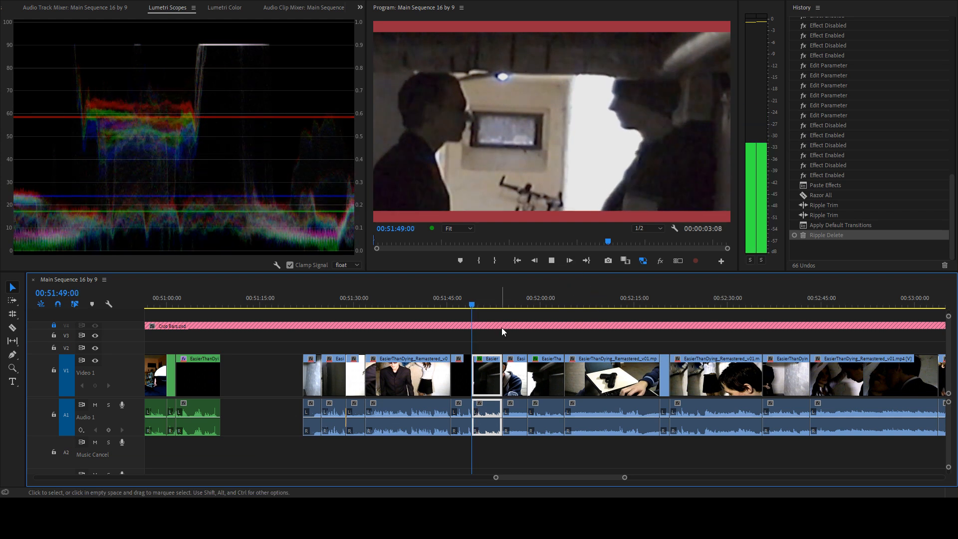
{"action": "key", "text": "space"}
{"action": "key", "text": "j"}
{"action": "key", "text": "space"}
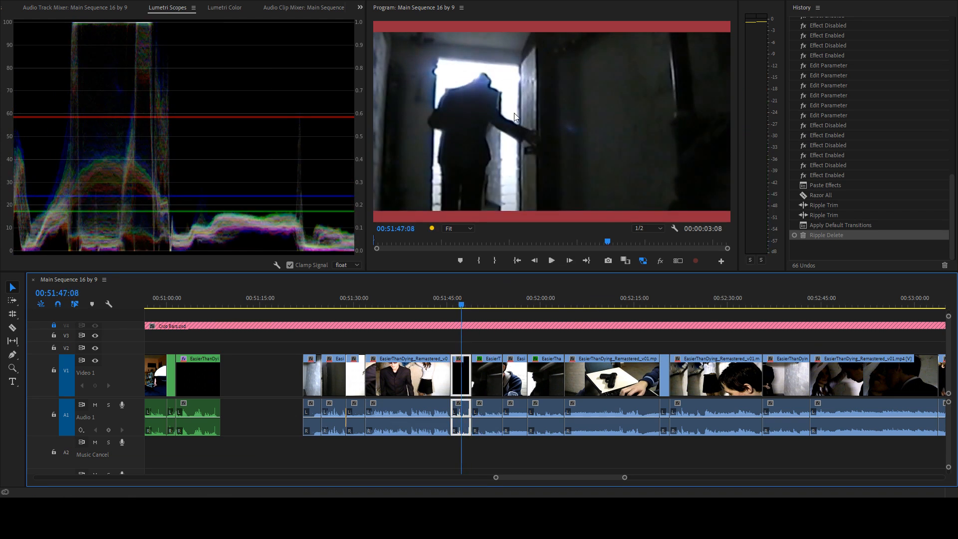
{"action": "key", "text": "space"}
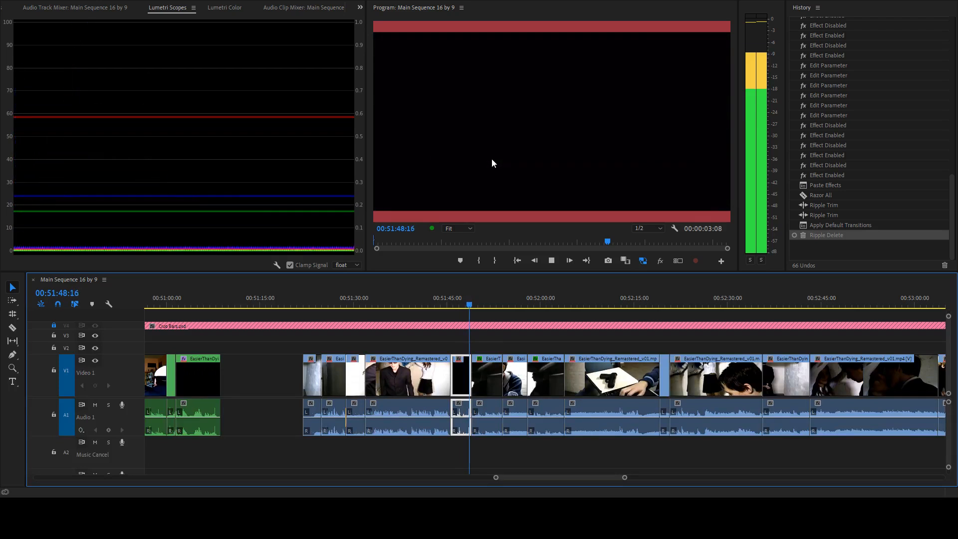
{"action": "key", "text": "space"}
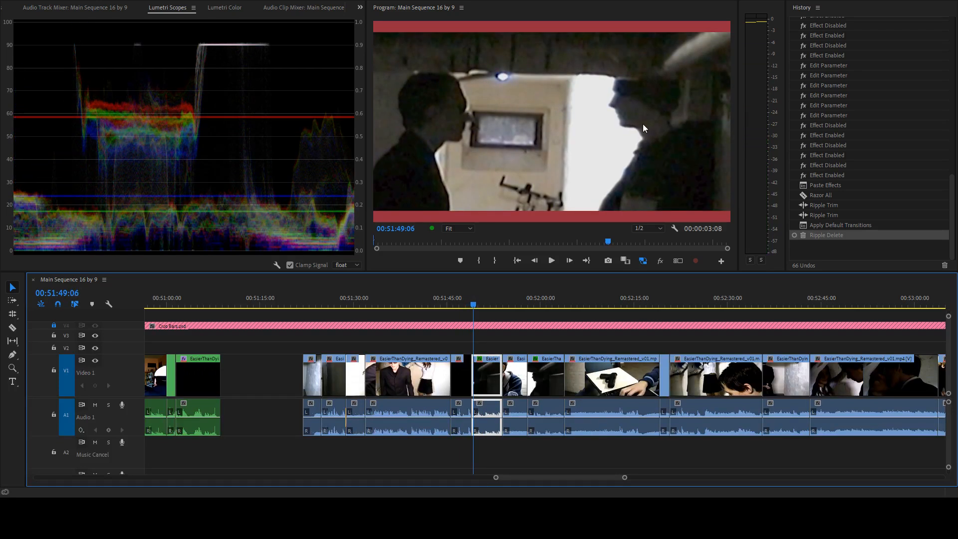
{"action": "key", "text": "ctrl+z"}
- Ripple trim a few frames off the start of the silhouette shot after the boy's close-up and play through to 00:51:58:04
{"action": "key", "text": "j"}
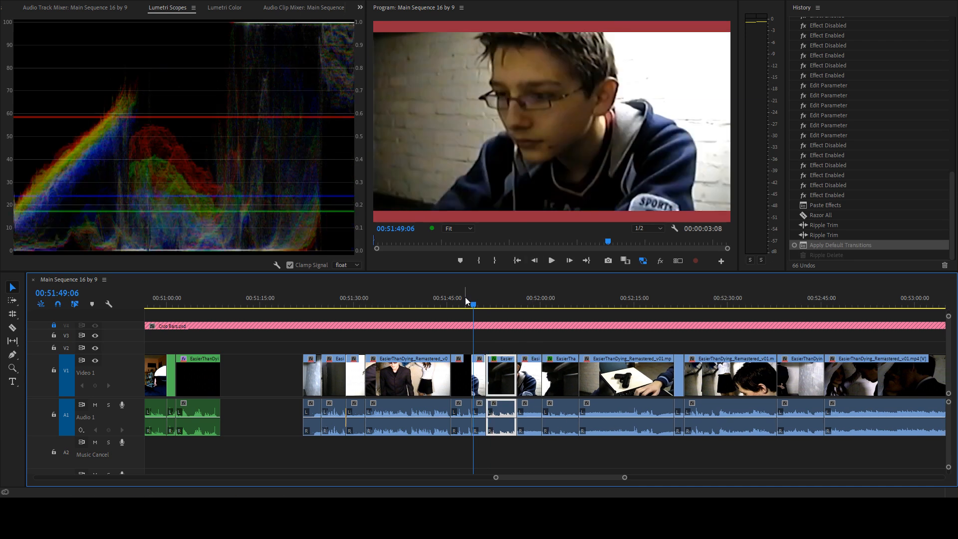
{"action": "key", "text": "="}
{"action": "key", "text": "="}
{"action": "key", "text": "l"}
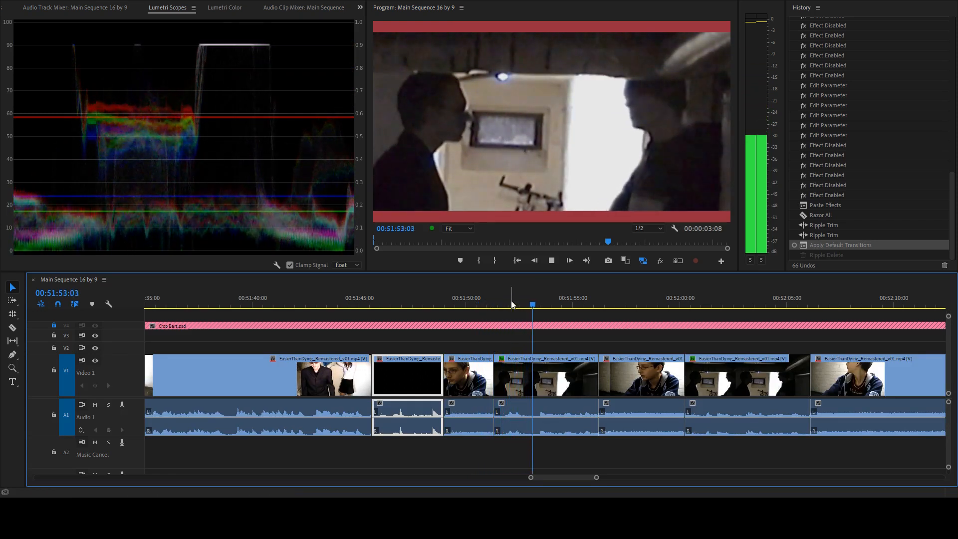
{"action": "left_click", "coordinate": [495, 294]}
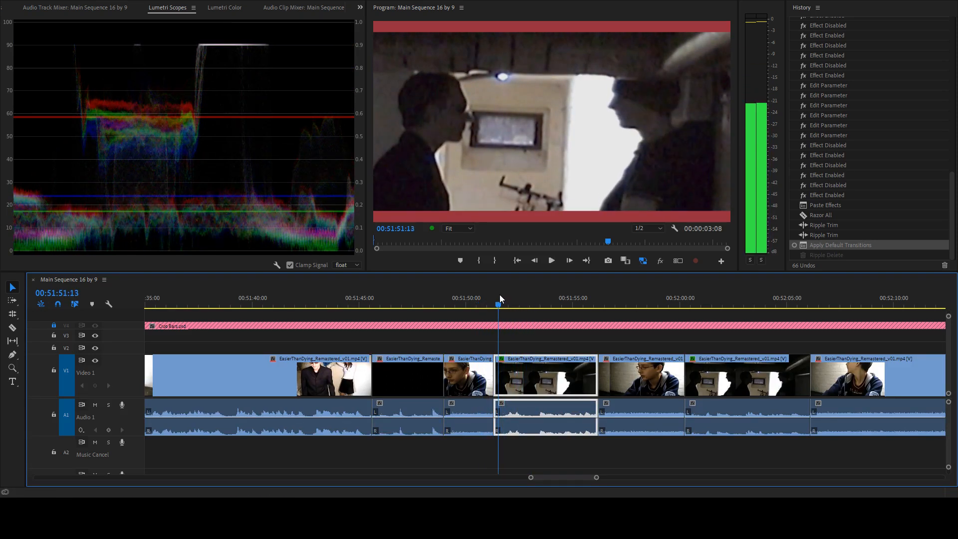
{"action": "key", "text": "q"}
{"action": "left_click", "coordinate": [481, 298]}
{"action": "key", "text": "space"}
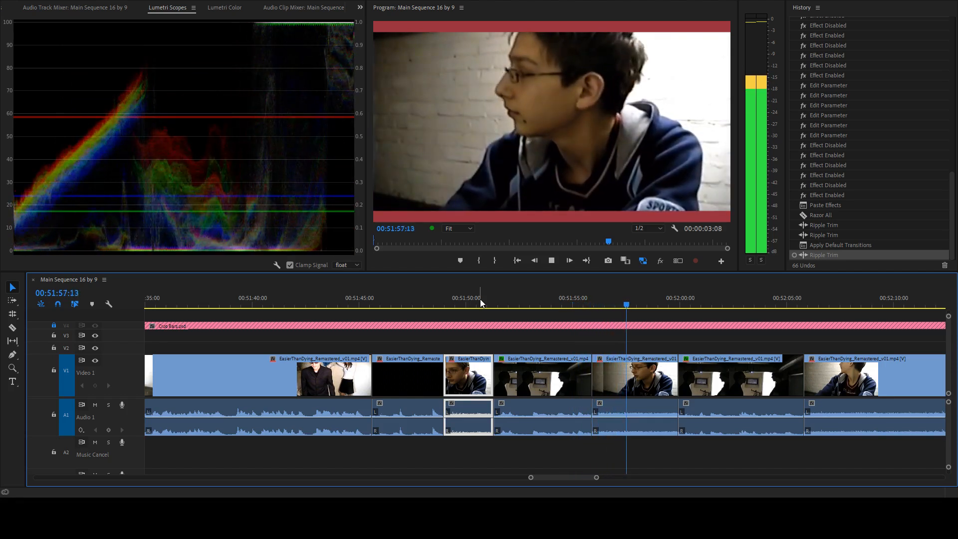
{"action": "key", "text": "space"}
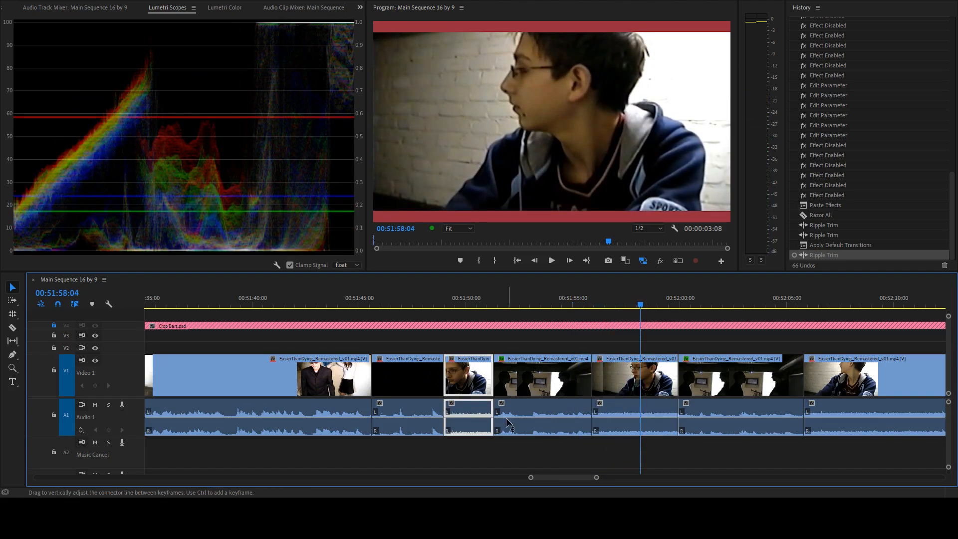
- Lower the audio level of the two boy close-ups around the first silhouette shot and slightly raise the silhouette shot's level
{"action": "left_click", "coordinate": [638, 423]}
{"action": "left_click", "coordinate": [466, 304]}
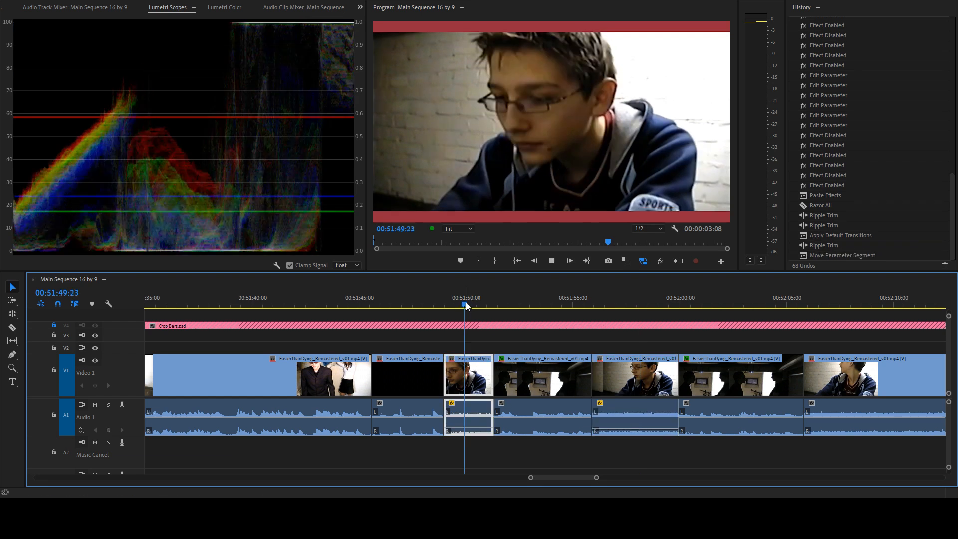
{"action": "key", "text": "space"}
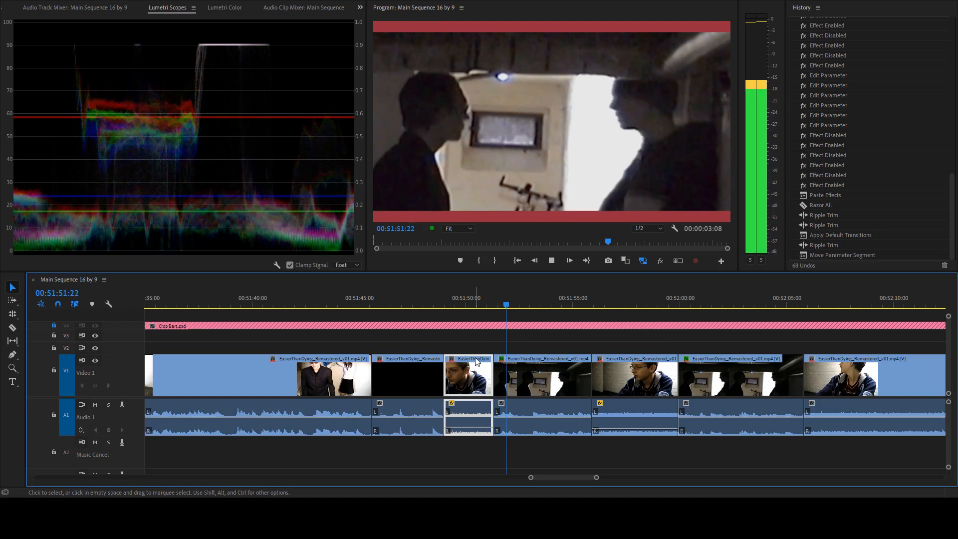
{"action": "left_click", "coordinate": [545, 414]}
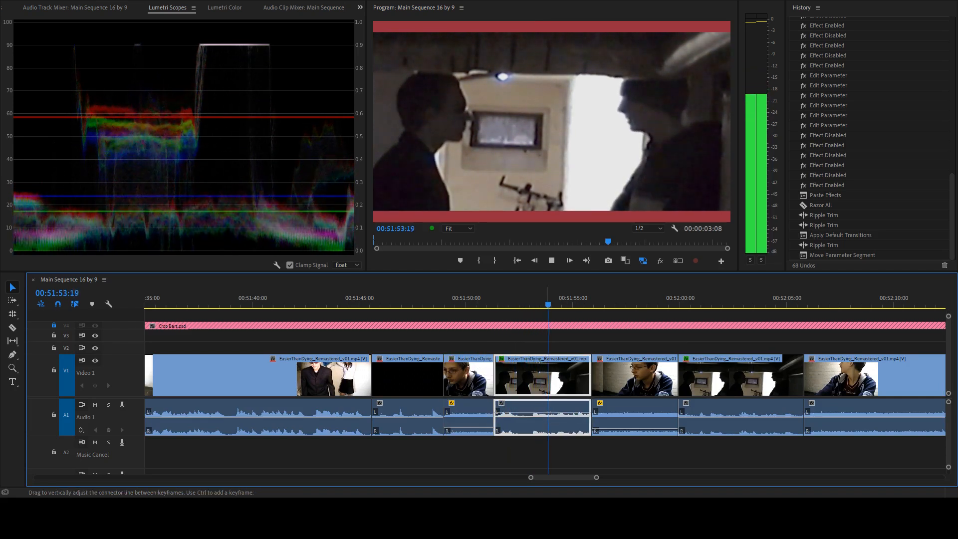
{"action": "left_click_drag", "start_coordinate": [547, 415], "coordinate": [547, 413]}
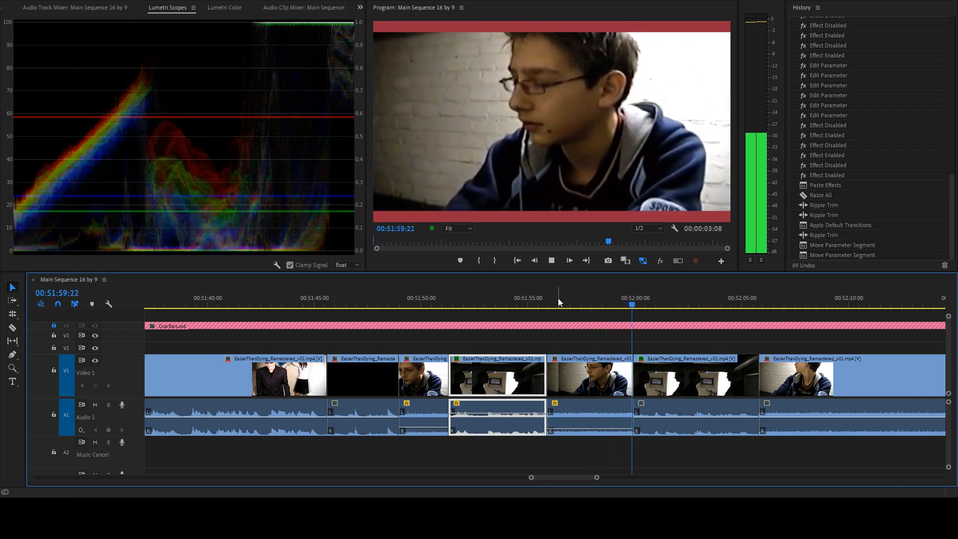
- Ripple trim the second boy close-up's start, and its end to about 00:51:58:09, and play the cut into it
{"action": "left_click_drag", "start_coordinate": [557, 298], "coordinate": [600, 302]}
{"action": "key", "text": "q"}
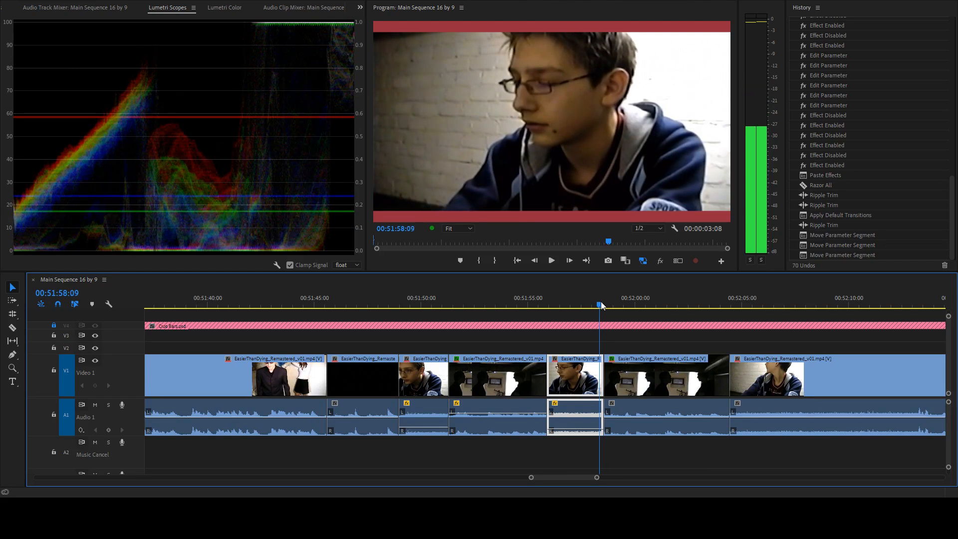
{"action": "key", "text": "w"}
{"action": "left_click", "coordinate": [535, 302]}
{"action": "key", "text": "space"}
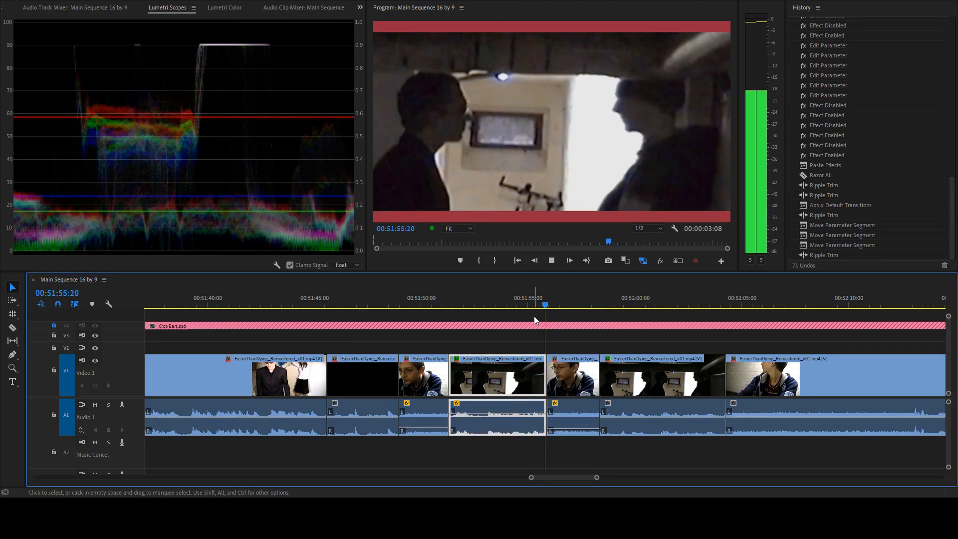
{"action": "key", "text": "space"}
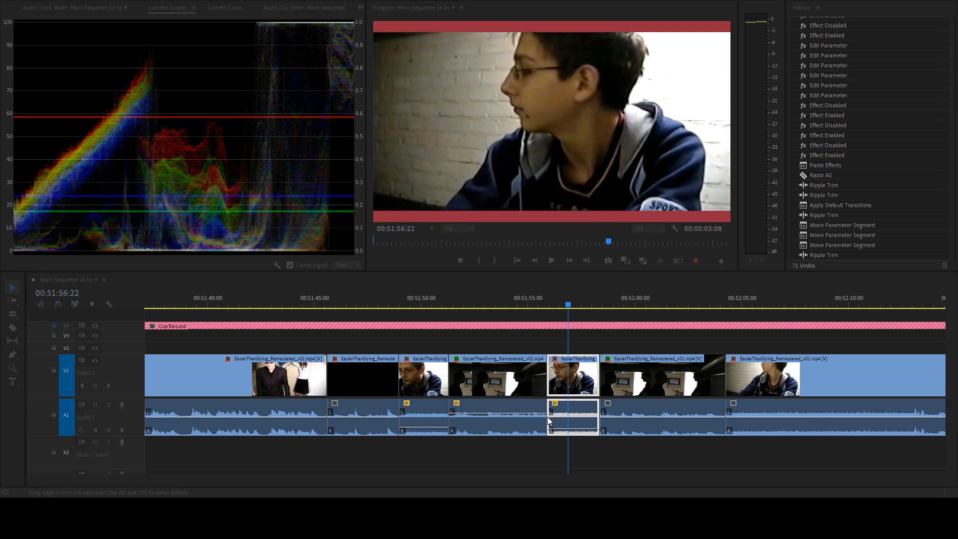
- Add Constant Power crossfades to the audio cuts on both sides of the first silhouette shot and between the door shot and the boy's close-up
{"action": "left_click", "coordinate": [547, 418]}
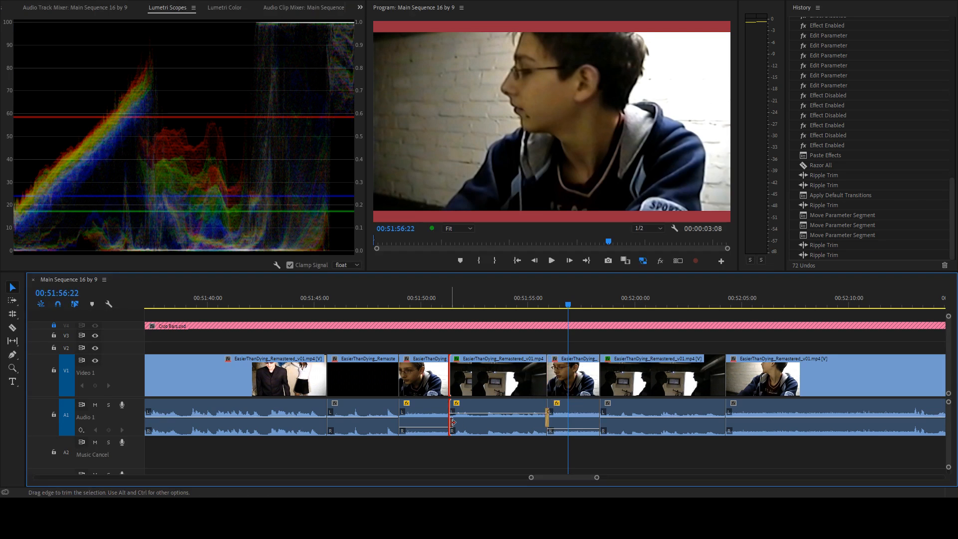
{"action": "key", "text": "ctrl+shift+d"}
{"action": "left_click_drag", "start_coordinate": [560, 301], "coordinate": [539, 300]}
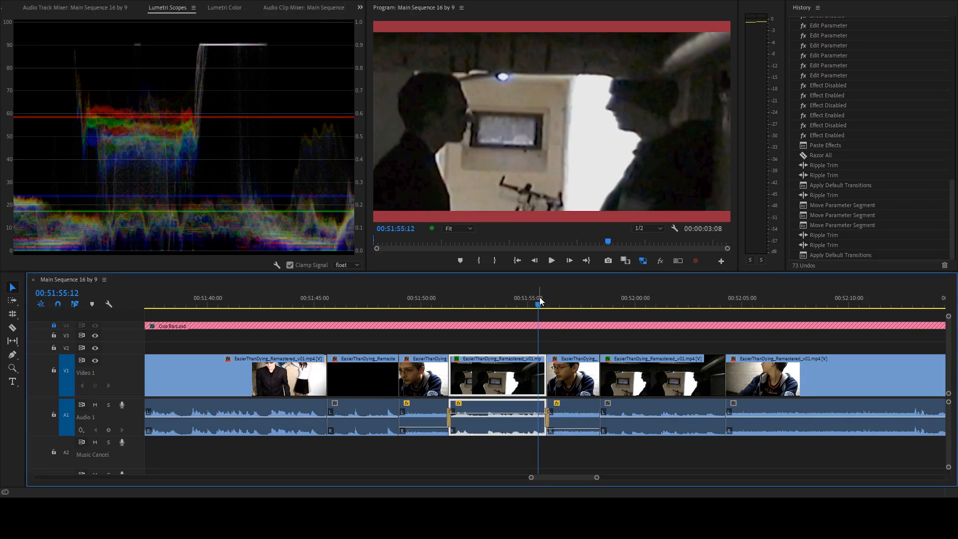
{"action": "key", "text": "ctrl+shift+d"}
{"action": "scroll", "coordinate": [384, 418], "scroll_direction": "up", "scroll_amount": 6}
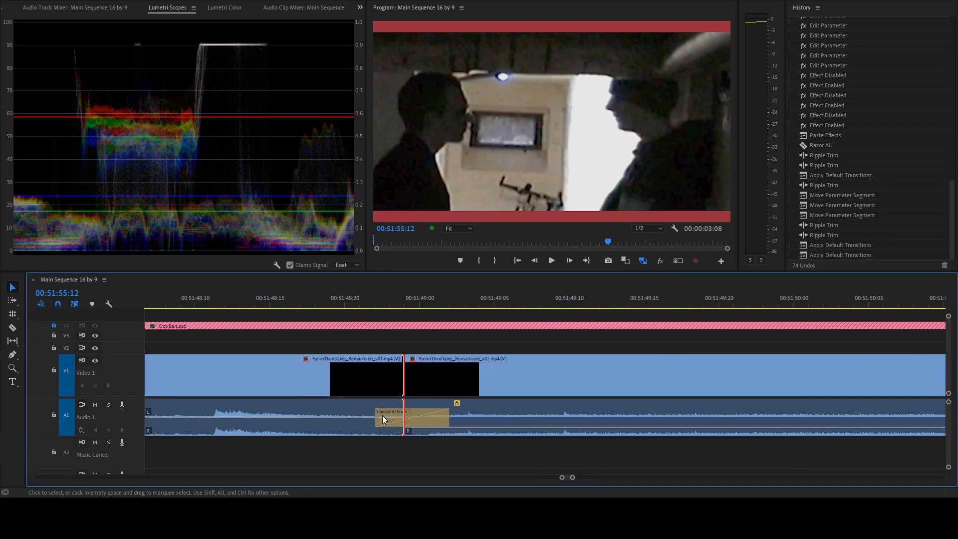
{"action": "scroll", "coordinate": [417, 410], "scroll_direction": "down", "scroll_amount": 6}
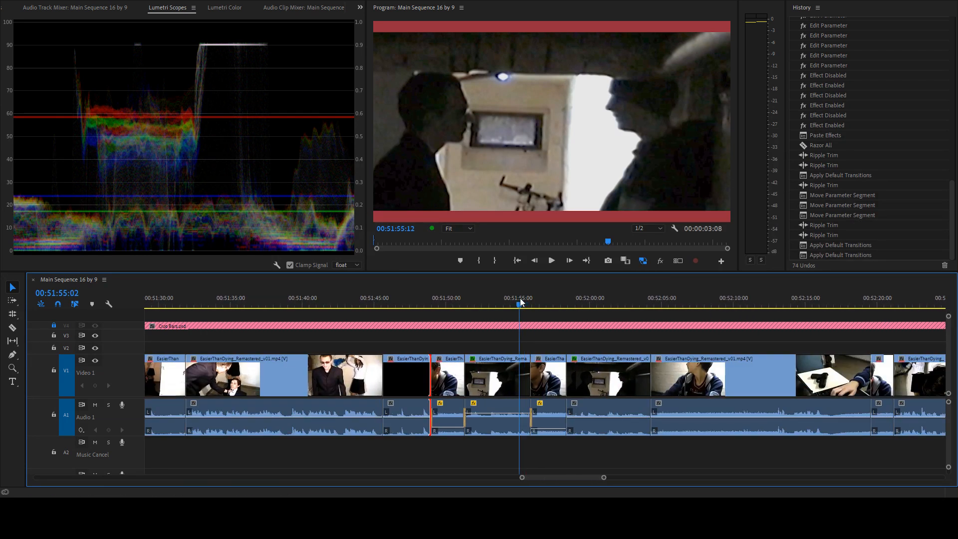
{"action": "scroll", "coordinate": [486, 410], "scroll_direction": "up", "scroll_amount": 5}
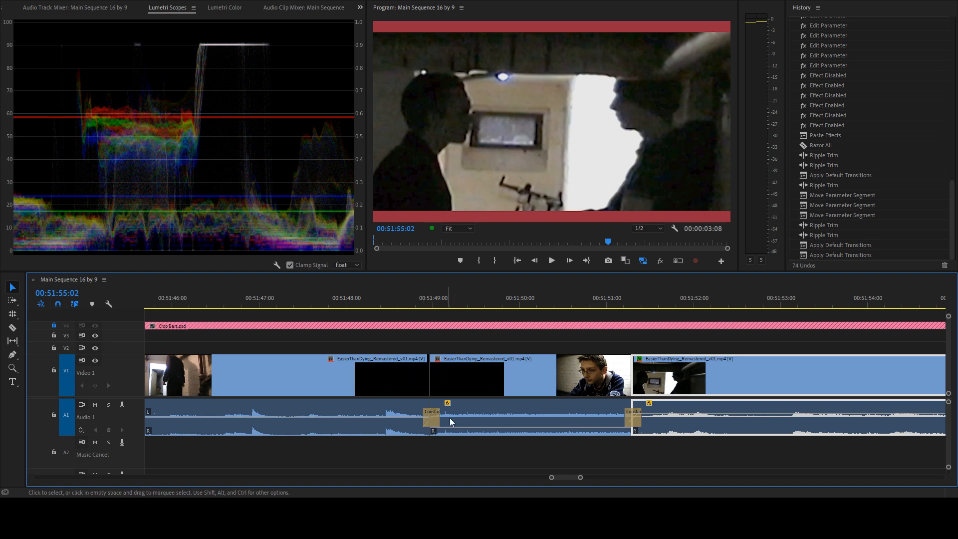
{"action": "scroll", "coordinate": [654, 400], "scroll_direction": "down", "scroll_amount": 4}
- Ripple trim about one more second off the second boy close-up and replay from the first close-up into the silhouette shot
{"action": "key", "text": "space"}
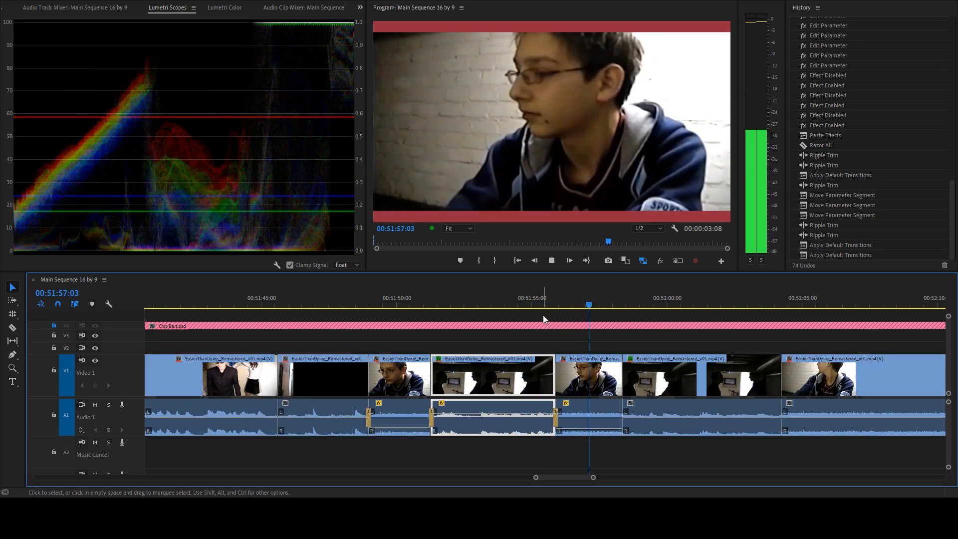
{"action": "left_click_drag", "start_coordinate": [569, 304], "coordinate": [398, 300]}
{"action": "key", "text": "q"}
{"action": "key", "text": "space"}
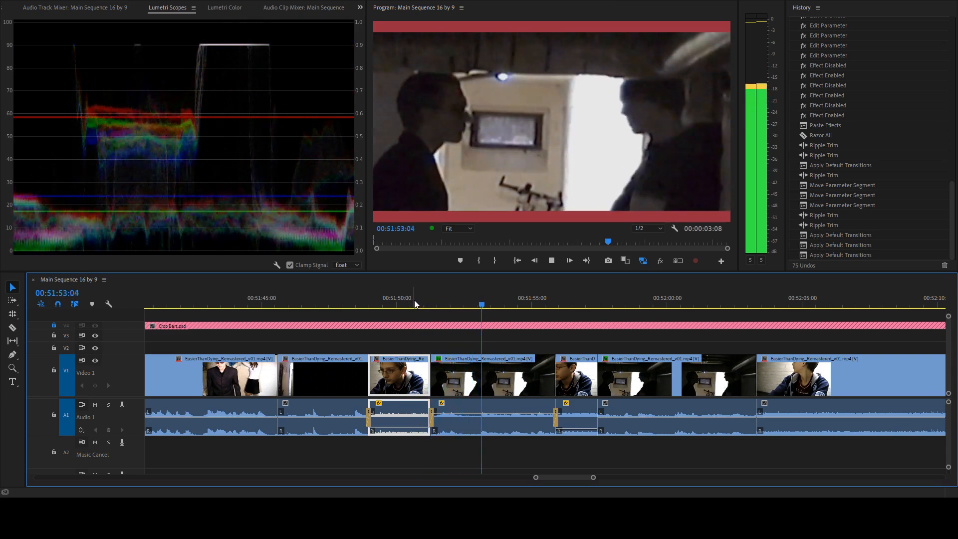
- Redo the last ripple trim of the second boy close-up with a slightly different start, and play from the silhouette shot through it
{"action": "scroll", "coordinate": [544, 366], "scroll_direction": "down", "scroll_amount": 3}
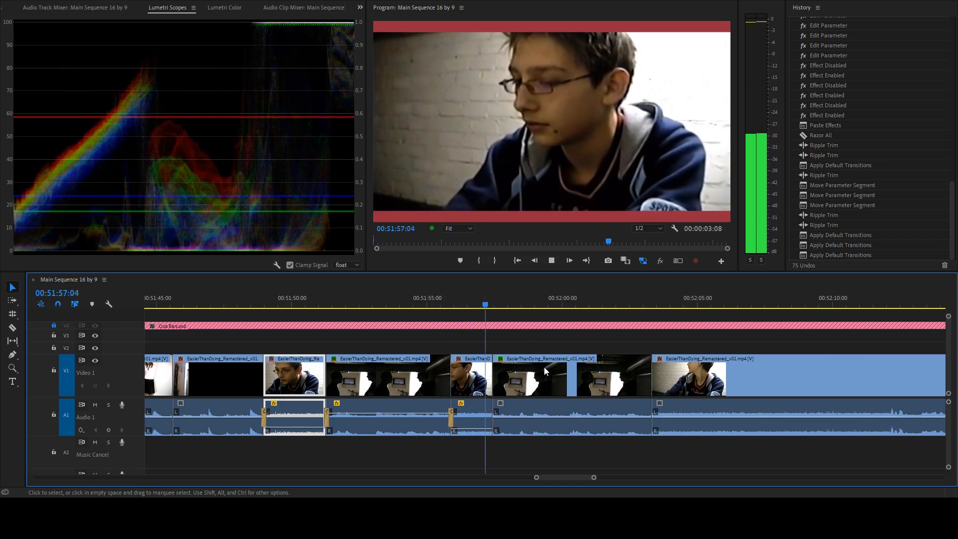
{"action": "key", "text": "space"}
{"action": "key", "text": "ctrl+z"}
{"action": "mouse_move", "coordinate": [476, 305]}
{"action": "left_mouse_down"}
{"action": "mouse_move", "coordinate": [461, 304]}
{"action": "mouse_move", "coordinate": [473, 303]}
{"action": "left_mouse_up"}
{"action": "key", "text": "q"}
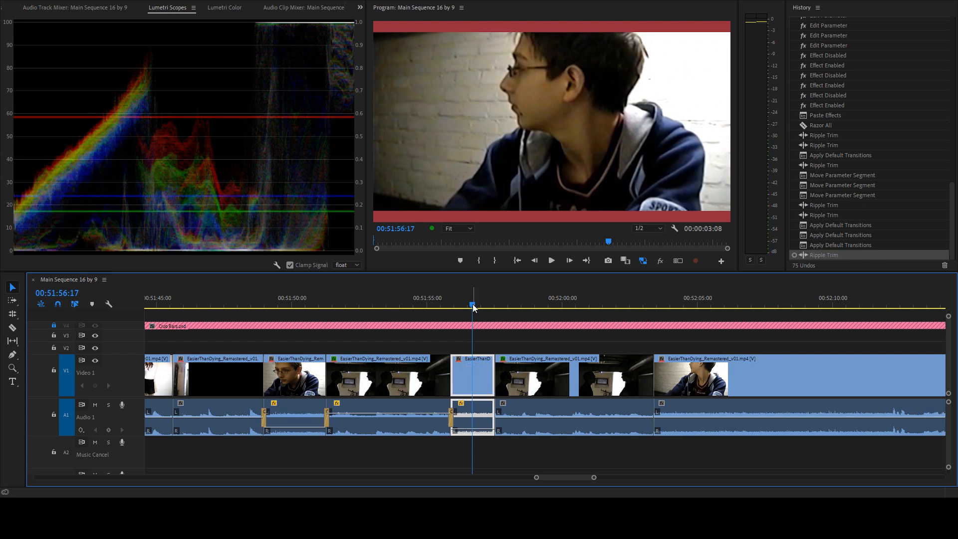
{"action": "left_click", "coordinate": [433, 305]}
{"action": "key", "text": "space"}
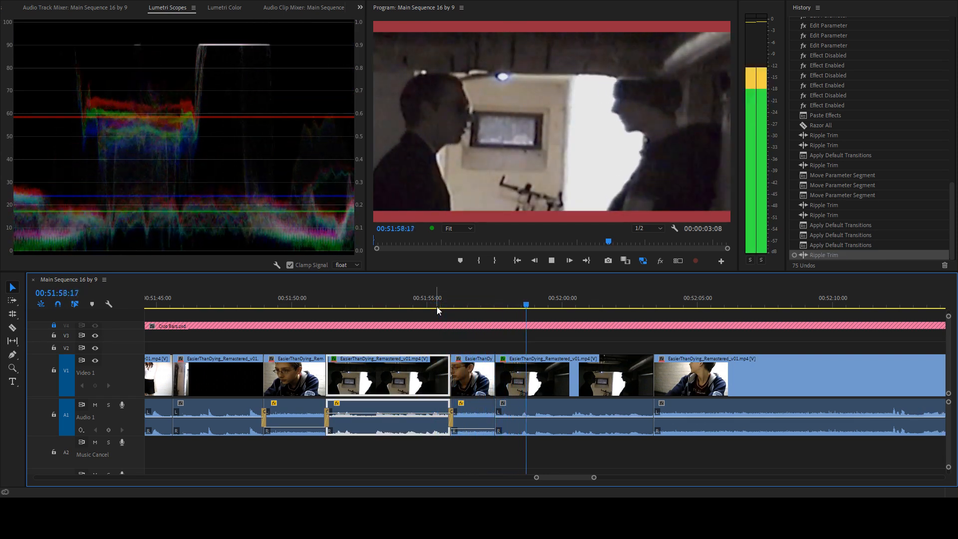
- Try ripple deleting the second boy close-up so the two silhouette shots join, play the result and undo the deletion
{"action": "left_click", "coordinate": [467, 380]}
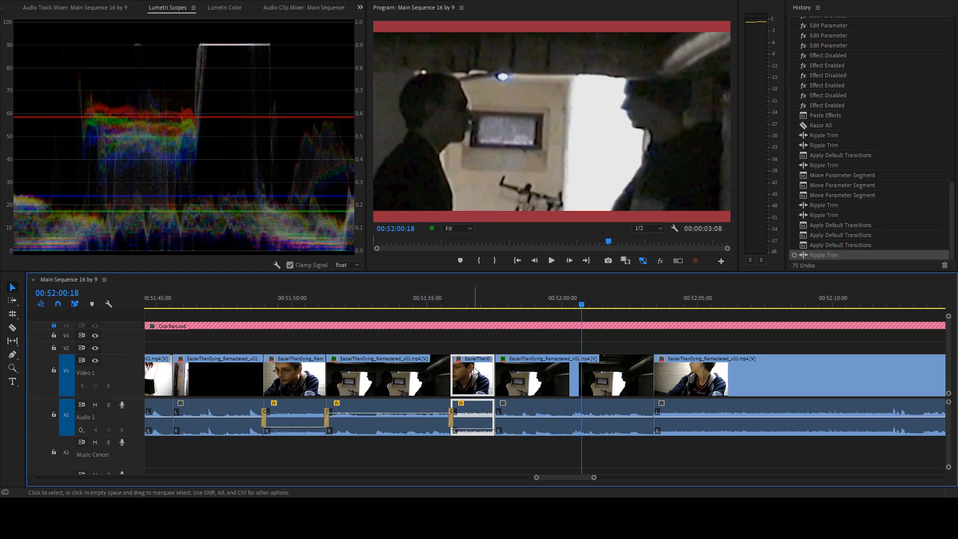
{"action": "key", "text": "shift+Delete"}
{"action": "left_click_drag", "start_coordinate": [449, 294], "coordinate": [426, 293]}
{"action": "key", "text": "space"}
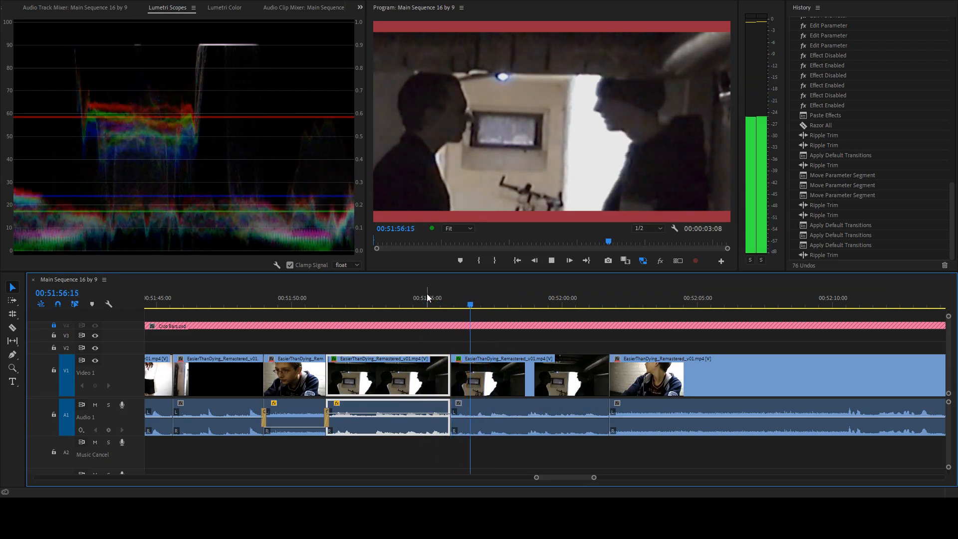
{"action": "key", "text": "space"}
{"action": "scroll", "coordinate": [433, 414], "scroll_direction": "up", "scroll_amount": 5}
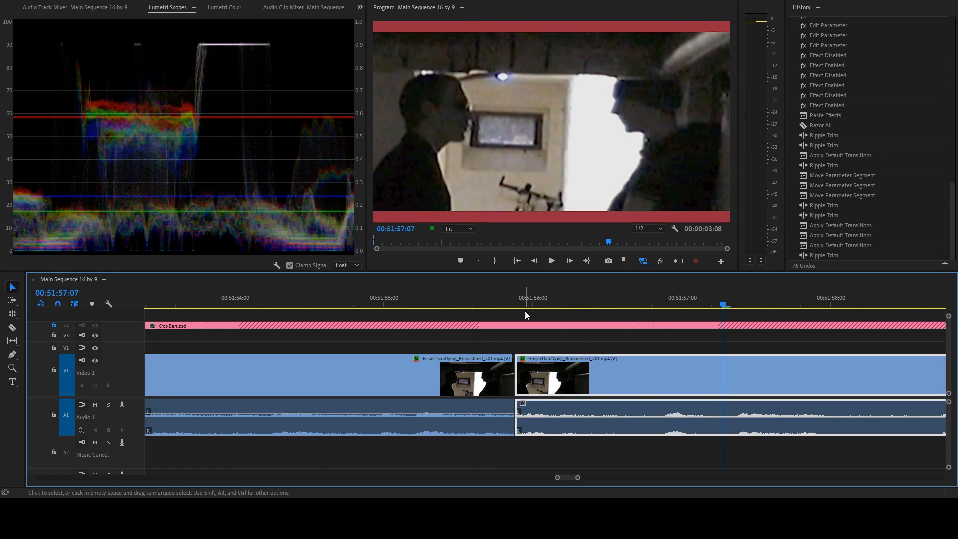
{"action": "scroll", "coordinate": [505, 381], "scroll_direction": "down", "scroll_amount": 5}
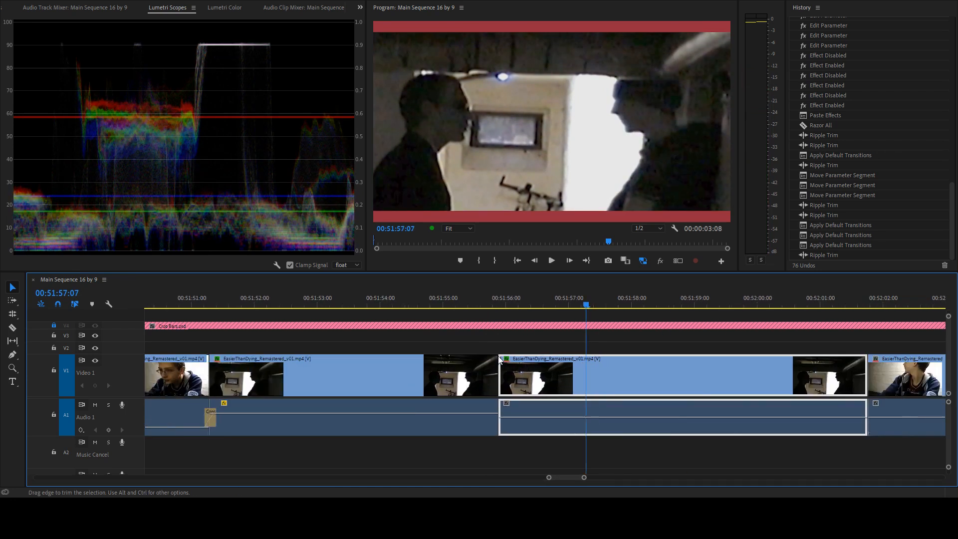
{"action": "left_click", "coordinate": [498, 297]}
{"action": "left_click", "coordinate": [499, 297]}
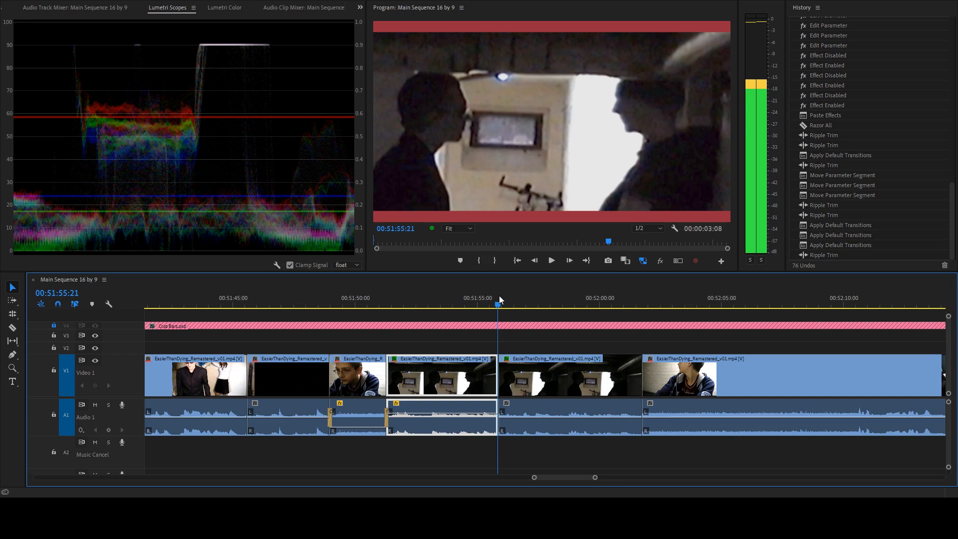
{"action": "left_click_drag", "start_coordinate": [499, 296], "coordinate": [505, 297]}
{"action": "key", "text": "ctrl+z"}
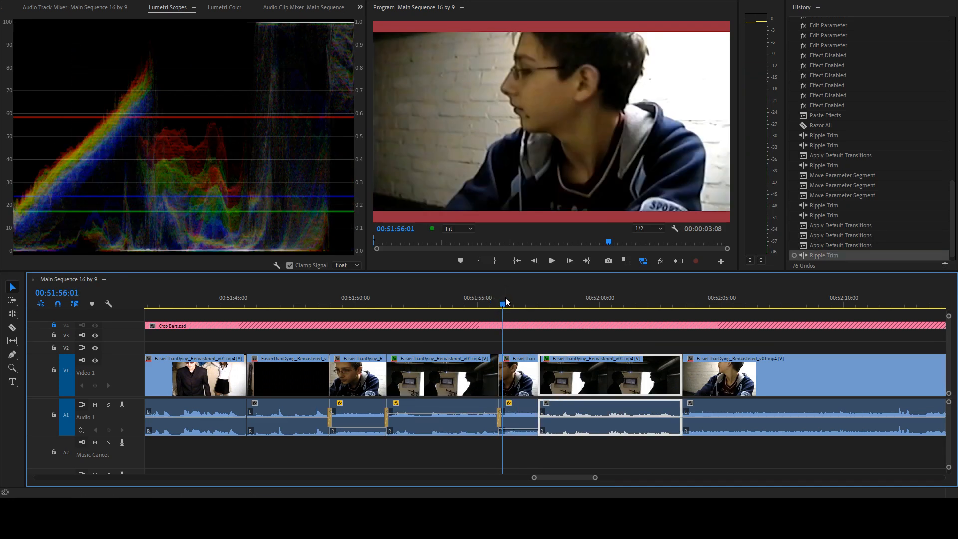
- Compare the cut without and with the second boy close-up by deleting it, restoring it and playing the close-up
{"action": "key", "text": "shift+Delete"}
{"action": "mouse_move", "coordinate": [493, 303]}
{"action": "left_mouse_down"}
{"action": "mouse_move", "coordinate": [478, 301]}
{"action": "mouse_move", "coordinate": [535, 301]}
{"action": "mouse_move", "coordinate": [499, 301]}
{"action": "left_mouse_up"}
{"action": "key", "text": "ctrl+z"}
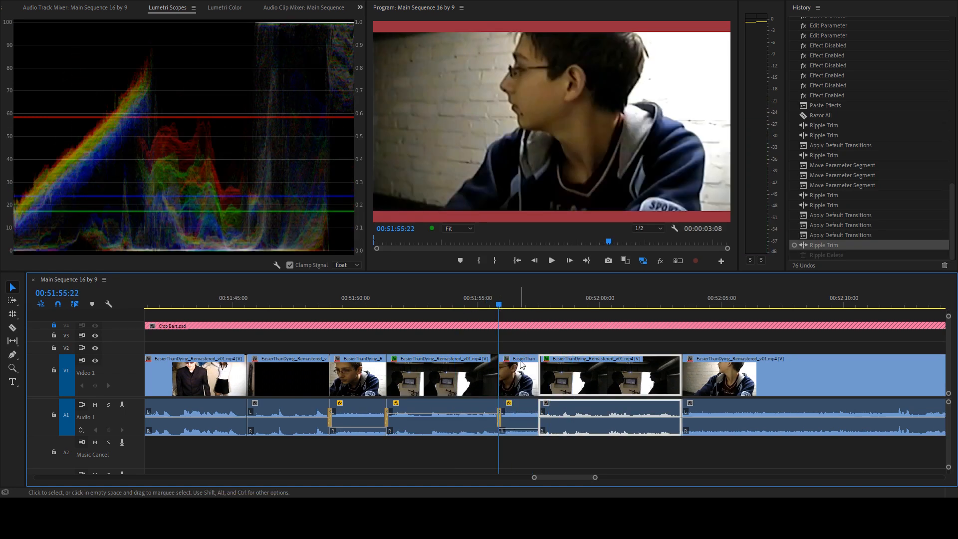
{"action": "key", "text": "space"}
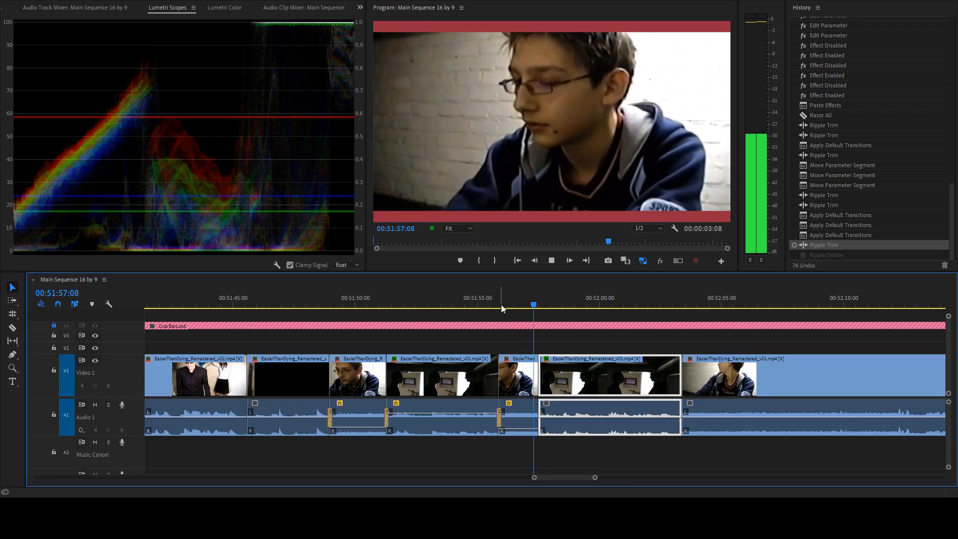
- Ripple delete the second boy close-up again and slightly raise the audio level of the second silhouette shot
{"action": "left_click", "coordinate": [523, 367]}
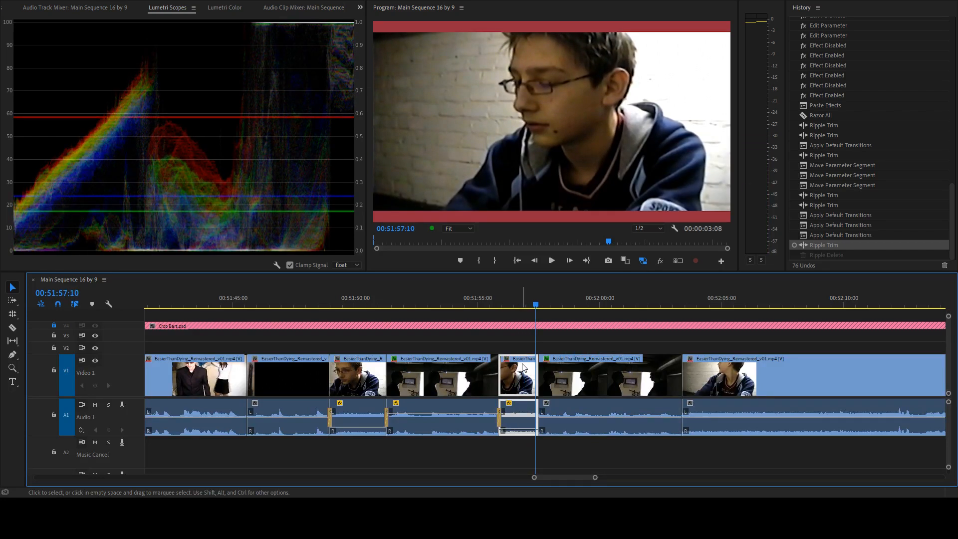
{"action": "key", "text": "shift+Delete"}
{"action": "left_click_drag", "start_coordinate": [506, 298], "coordinate": [480, 302]}
{"action": "left_click", "coordinate": [507, 422]}
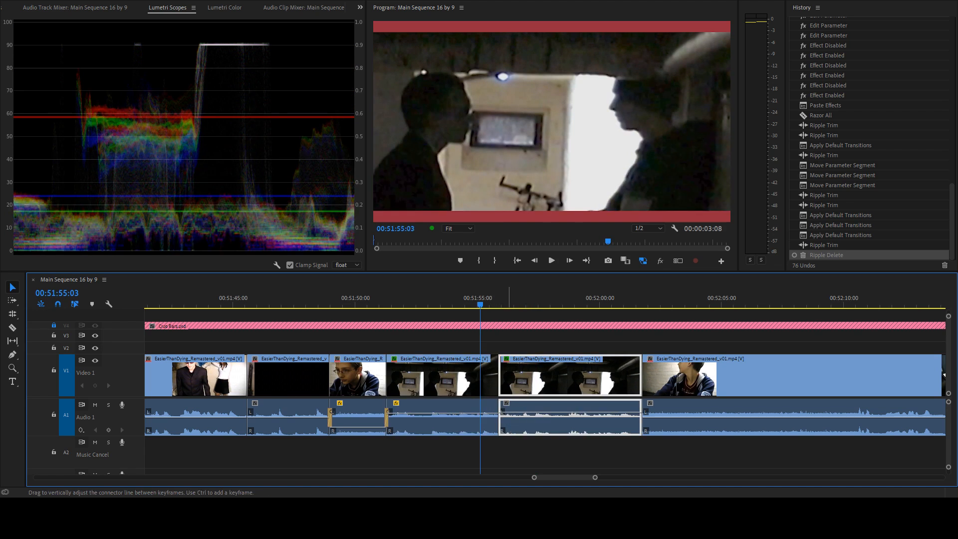
- Play from about 00:51:54:03 through the joined silhouette shots to check the cut between them
{"action": "left_click_drag", "start_coordinate": [466, 305], "coordinate": [459, 305]}
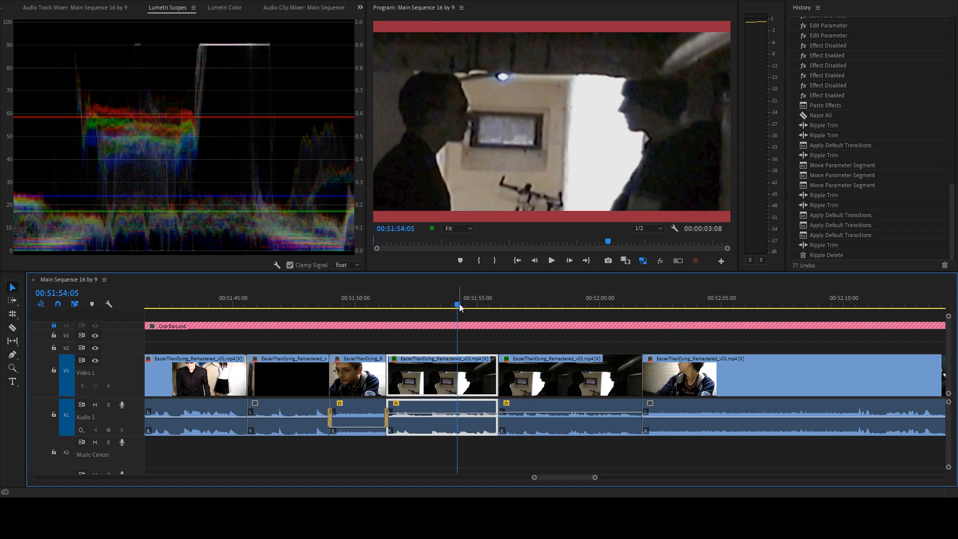
{"action": "key", "text": "Left"}
{"action": "key", "text": "Left"}
{"action": "key", "text": "Left"}
{"action": "key", "text": "Left"}
{"action": "key", "text": "Left"}
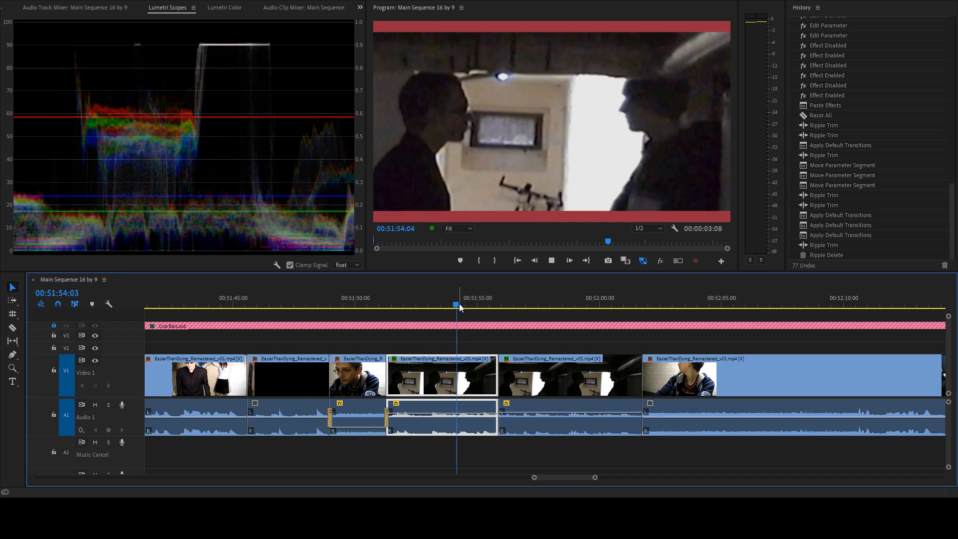
{"action": "key", "text": "Up"}
{"action": "key", "text": "space"}
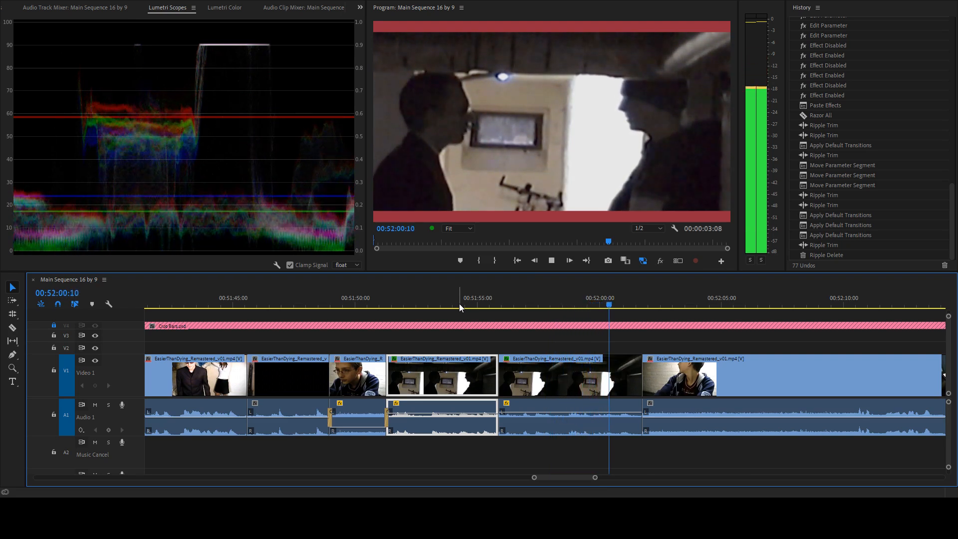
{"action": "key", "text": "space"}
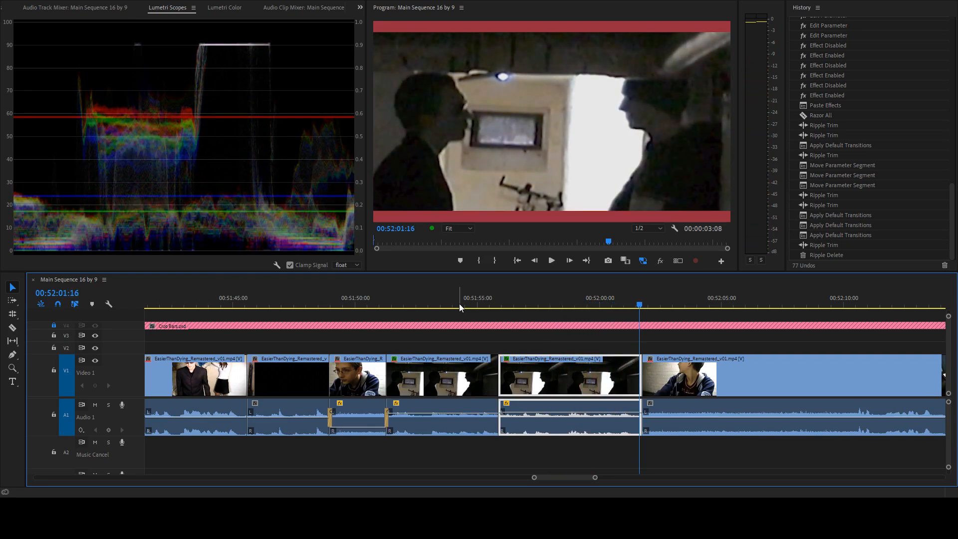
- Replay the join between the silhouette shots, and undo the second one's level change and the boy close-up's deletion
{"action": "key", "text": "j"}
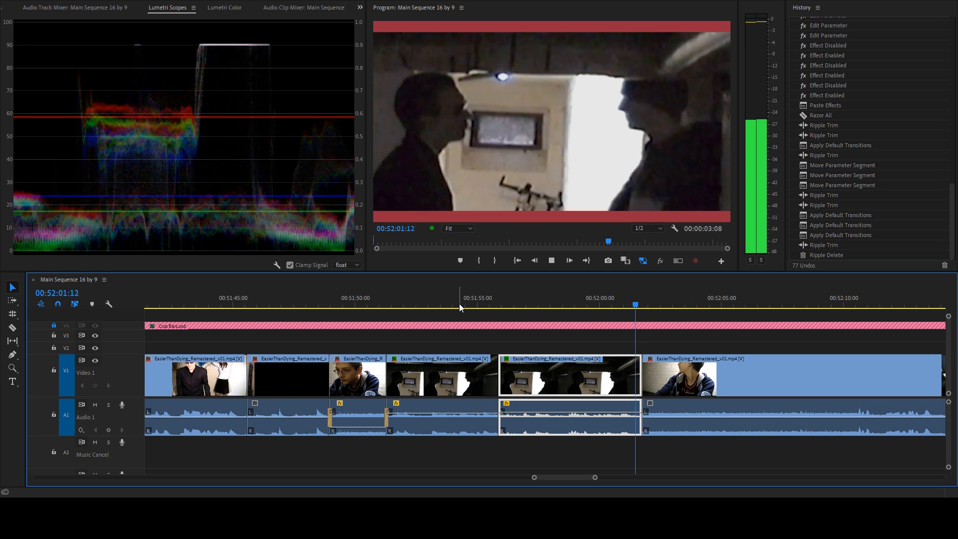
{"action": "key", "text": "Up"}
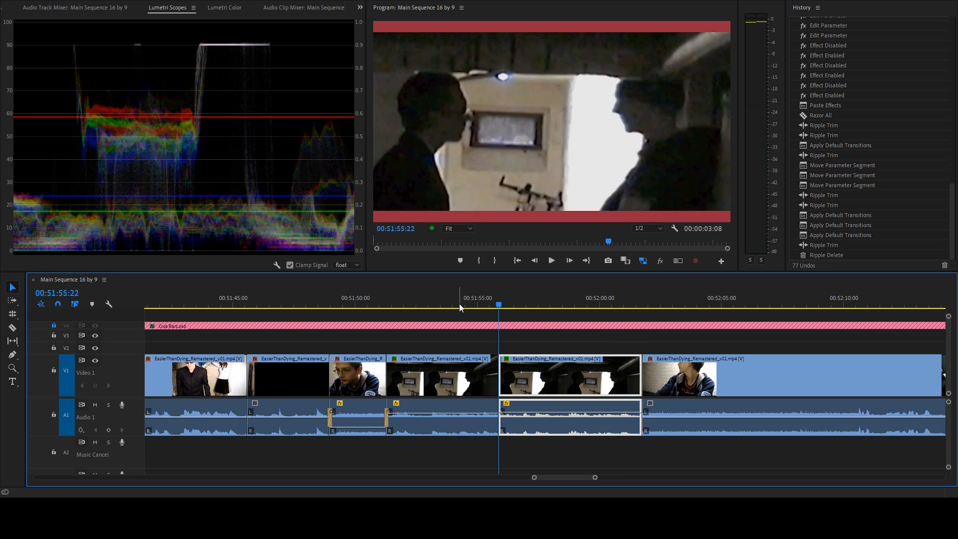
{"action": "key", "text": "space"}
{"action": "key", "text": "space"}
{"action": "left_click", "coordinate": [459, 304]}
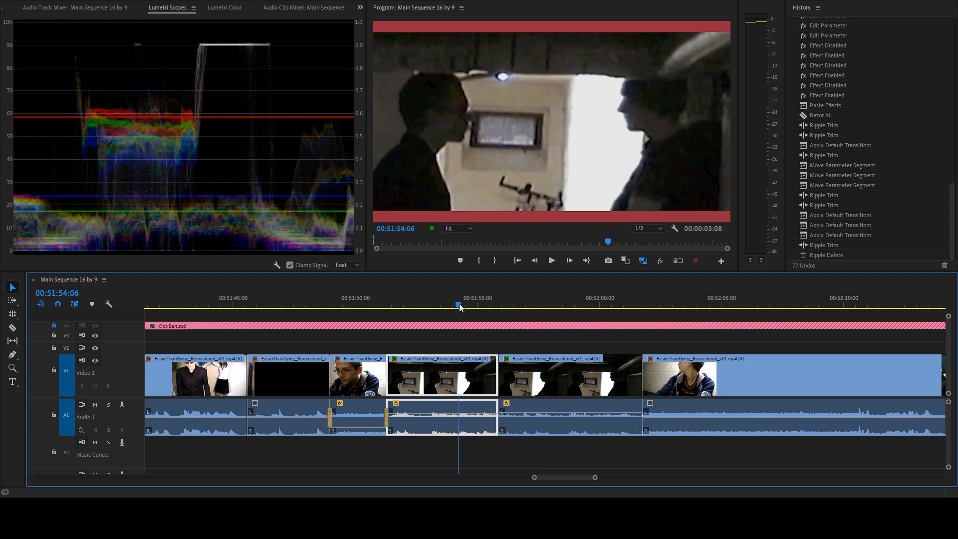
{"action": "key", "text": "space"}
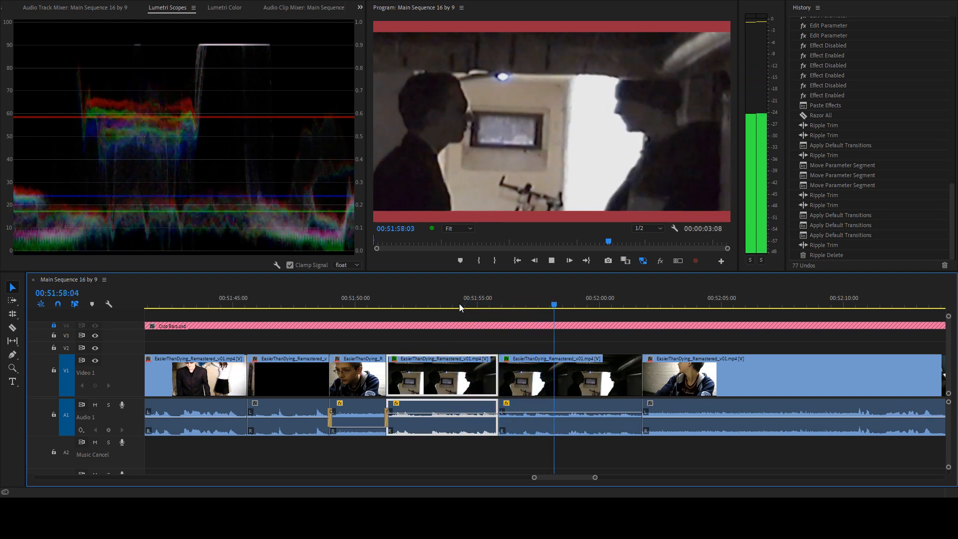
{"action": "key", "text": "space"}
{"action": "key", "text": "ctrl+z"}
{"action": "left_click", "coordinate": [480, 298]}
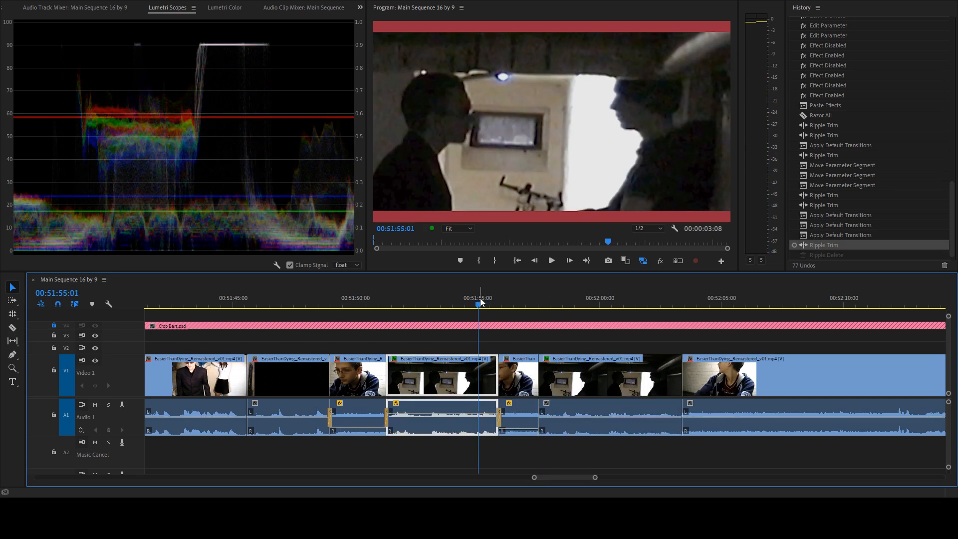
- Play through the restored boy close-up and ripple trim the second silhouette shot's start to 00:51:58:05
{"action": "key", "text": "space"}
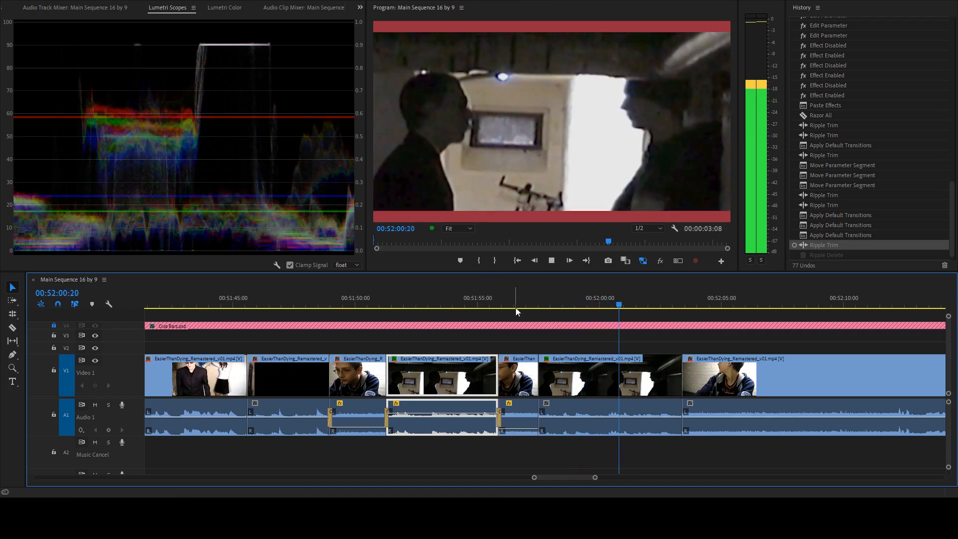
{"action": "left_click", "coordinate": [487, 302]}
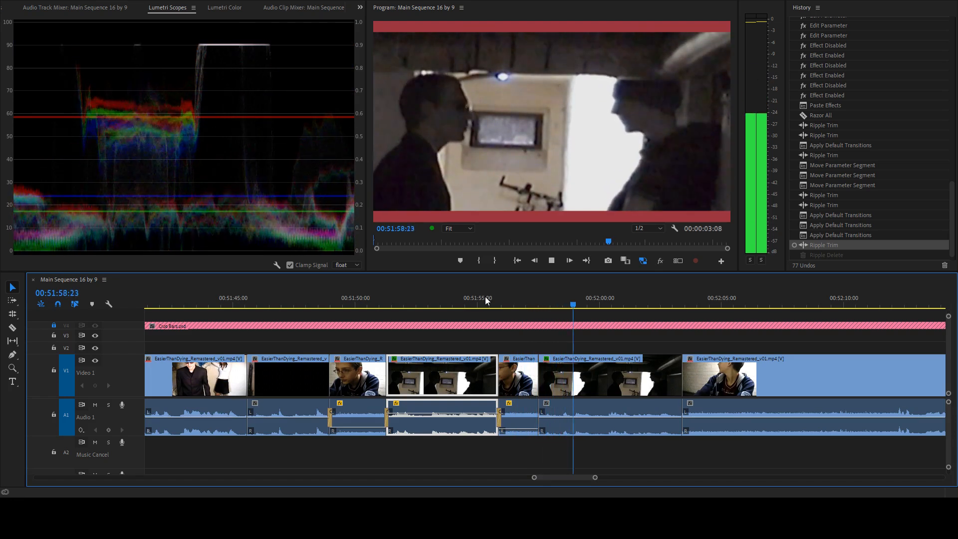
{"action": "key", "text": "d"}
{"action": "key", "text": "j"}
{"action": "key", "text": "j"}
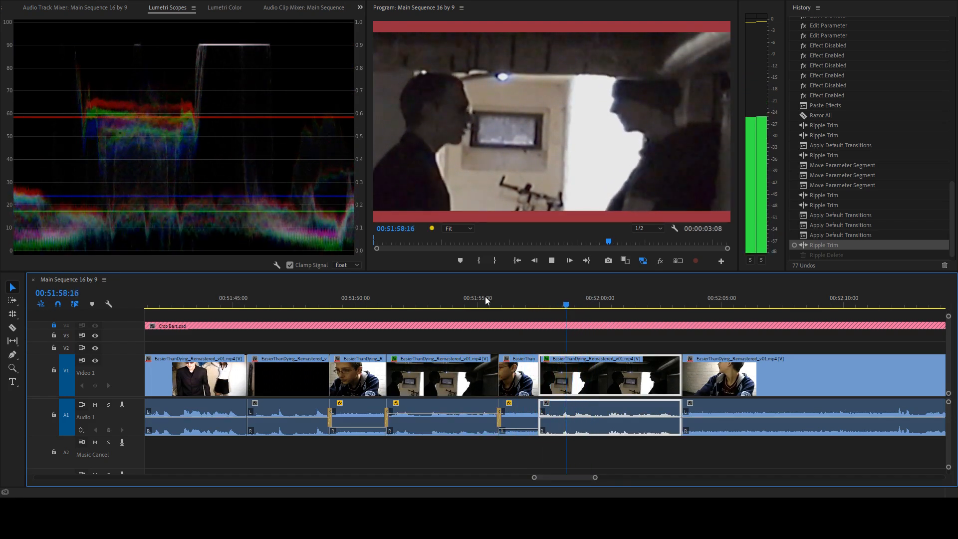
{"action": "key", "text": "space"}
{"action": "key", "text": "space"}
{"action": "key", "text": "j"}
{"action": "key", "text": "j"}
{"action": "key", "text": "space"}
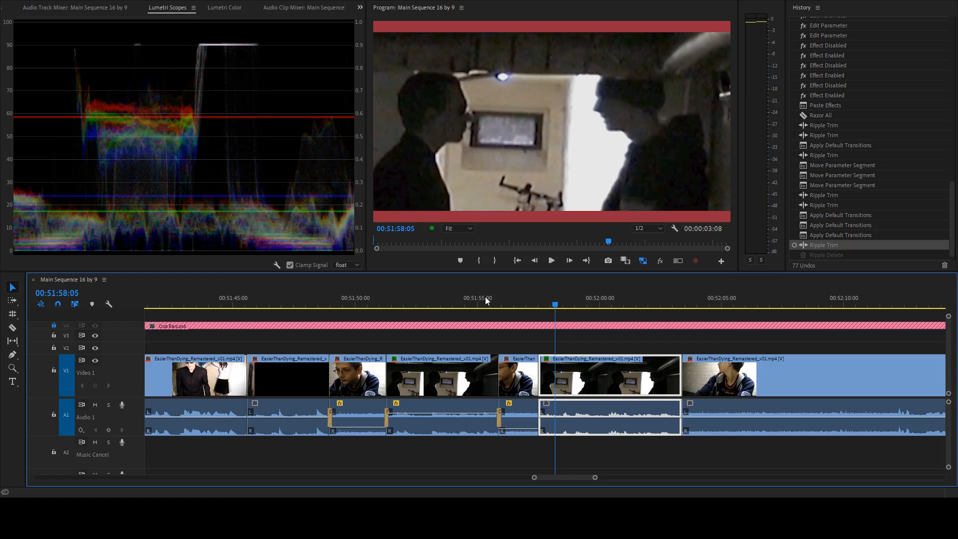
{"action": "key", "text": "q"}
- Replay from the second boy close-up into the trimmed silhouette shot
{"action": "key", "text": "j"}
{"action": "key", "text": "j"}
{"action": "key", "text": "d"}
{"action": "key", "text": "space"}
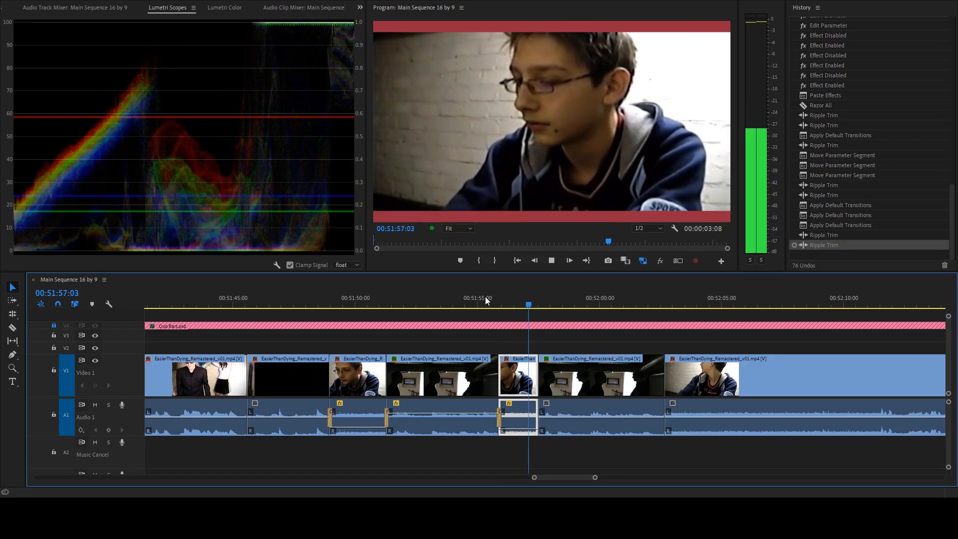
{"action": "key", "text": "space"}
{"action": "left_click", "coordinate": [552, 408]}
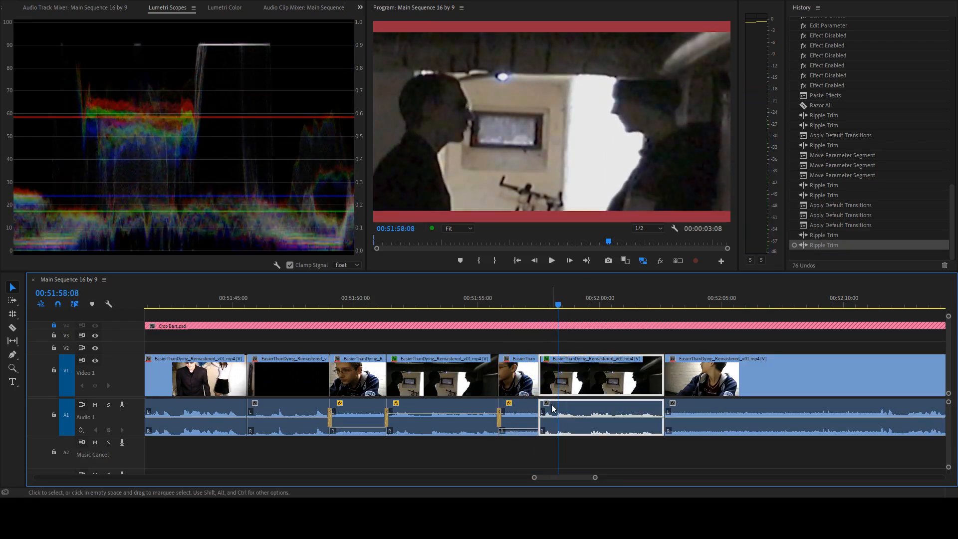
- Try the newly trimmed silhouette shot directly after the first one by ripple deleting the boy close-up, and undo it after playback
{"action": "left_click", "coordinate": [529, 377]}
{"action": "key", "text": "shift+Delete"}
{"action": "left_click", "coordinate": [492, 299]}
{"action": "key", "text": "space"}
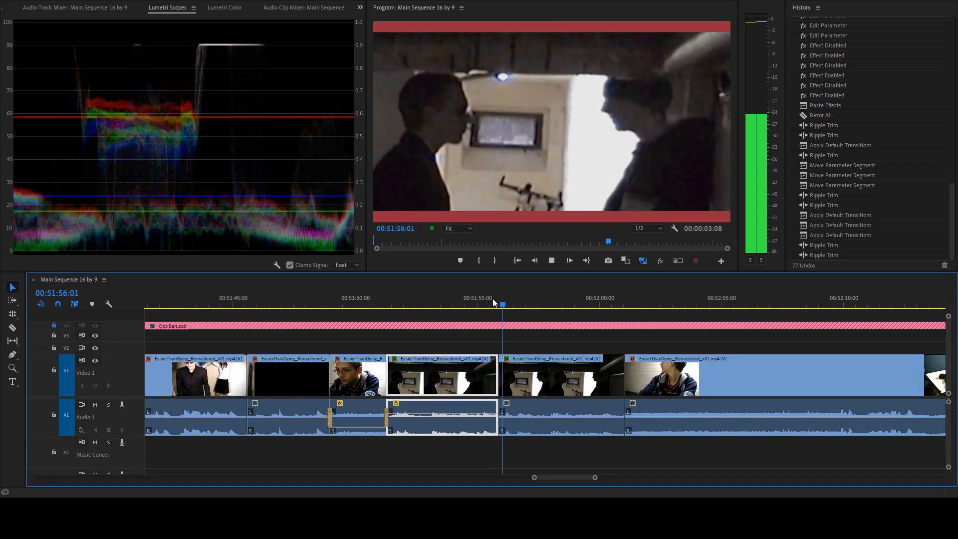
{"action": "key", "text": "space"}
{"action": "key", "text": "ctrl+z"}
- Add a Constant Power crossfade to the audio cut between the second boy close-up and the second silhouette shot, and play through to the next close-up
{"action": "key", "text": "shift+d"}
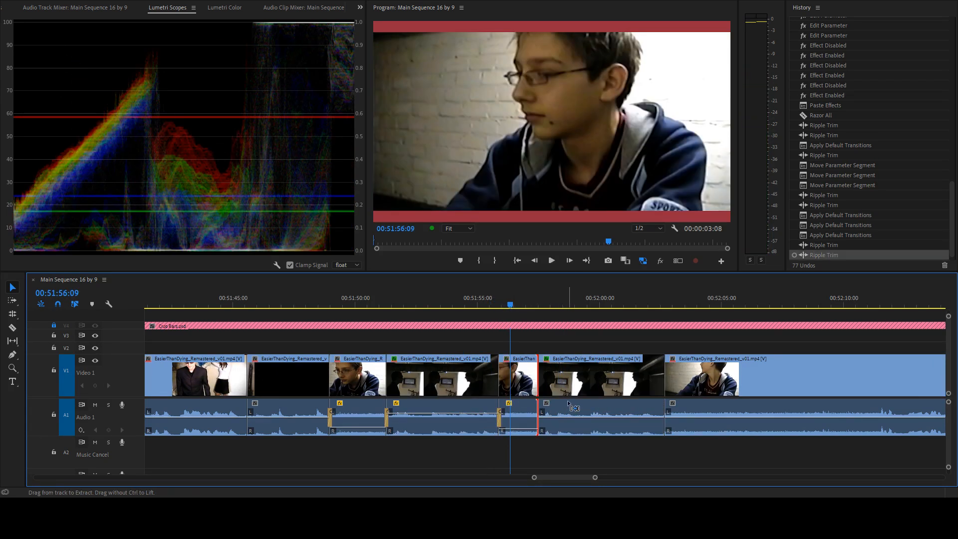
{"action": "scroll", "coordinate": [565, 407], "scroll_direction": "up", "scroll_amount": 3}
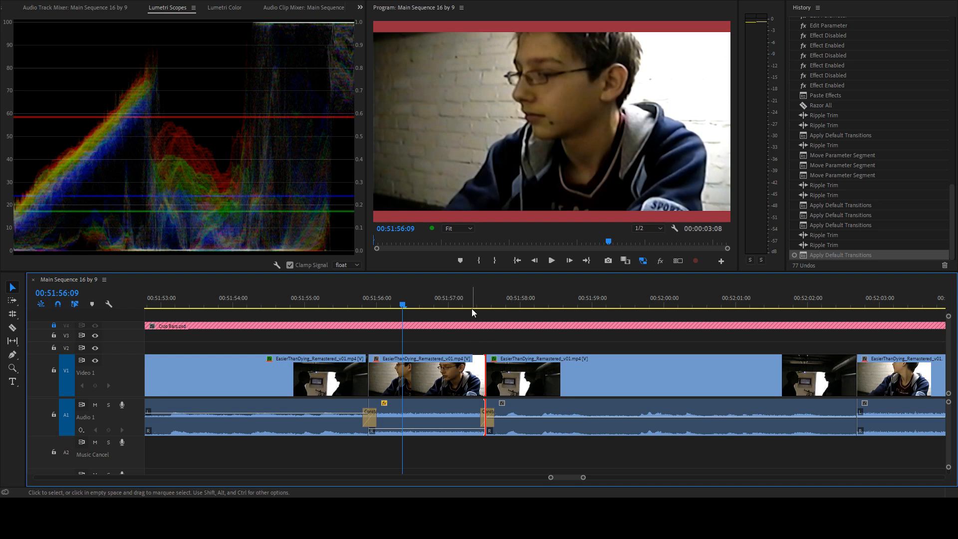
{"action": "left_click_drag", "start_coordinate": [329, 299], "coordinate": [328, 297]}
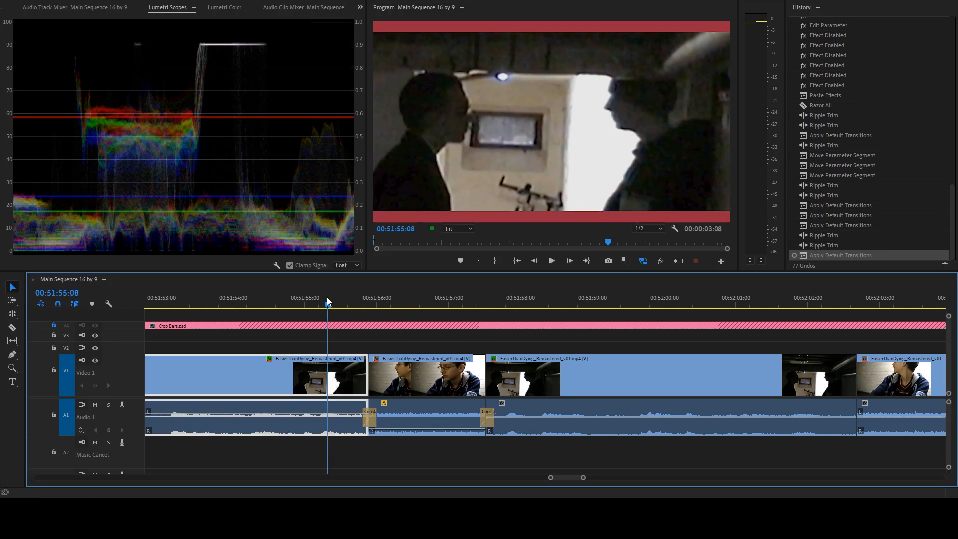
{"action": "key", "text": "space"}
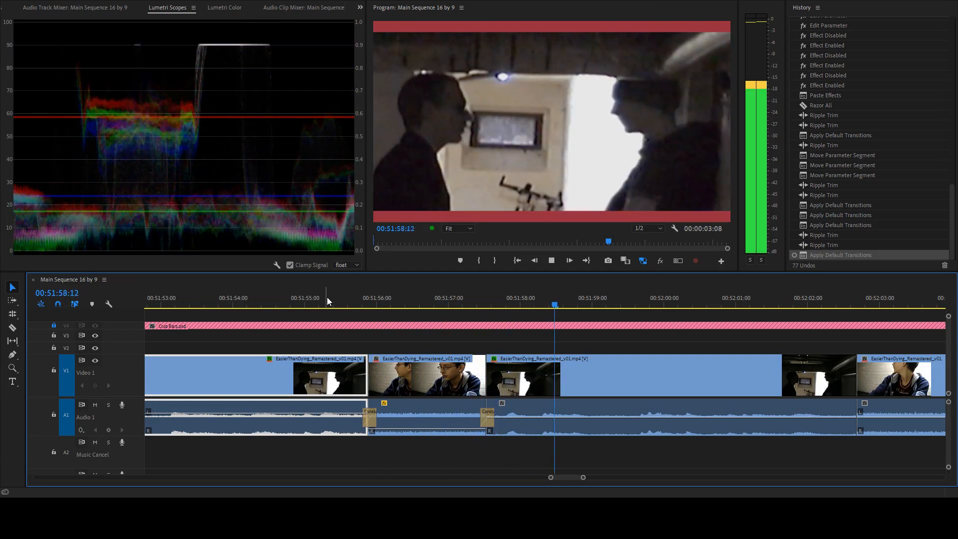
{"action": "left_click", "coordinate": [521, 372]}
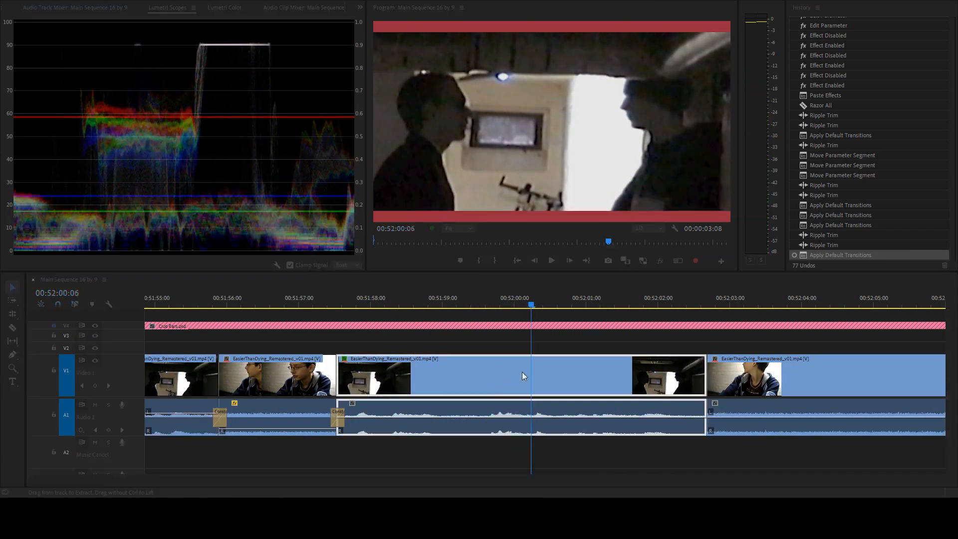
{"action": "left_click", "coordinate": [505, 347]}
{"action": "key", "text": "space"}
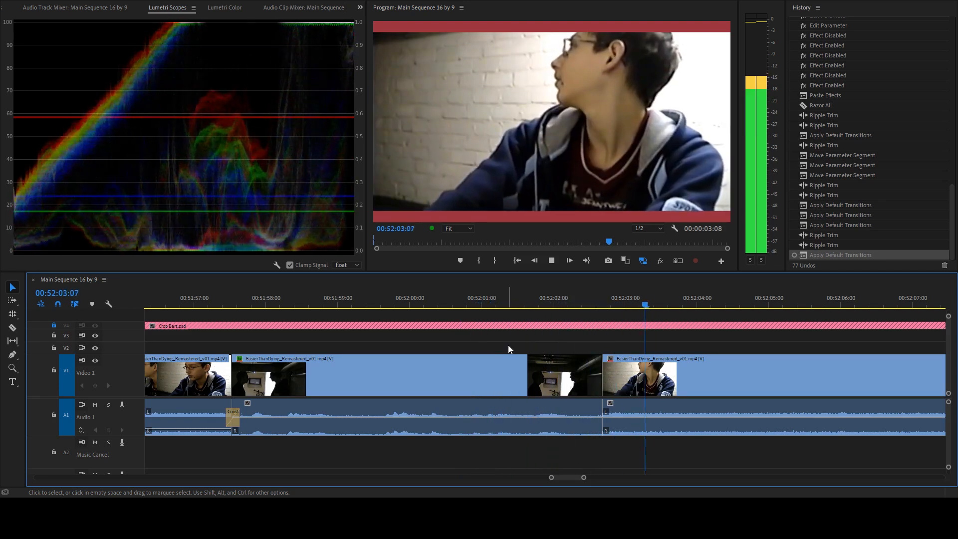
- Replay part of the second silhouette shot and scan across its cut into the following boy close-up
{"action": "key", "text": "space"}
{"action": "left_click", "coordinate": [462, 296]}
{"action": "key", "text": "space"}
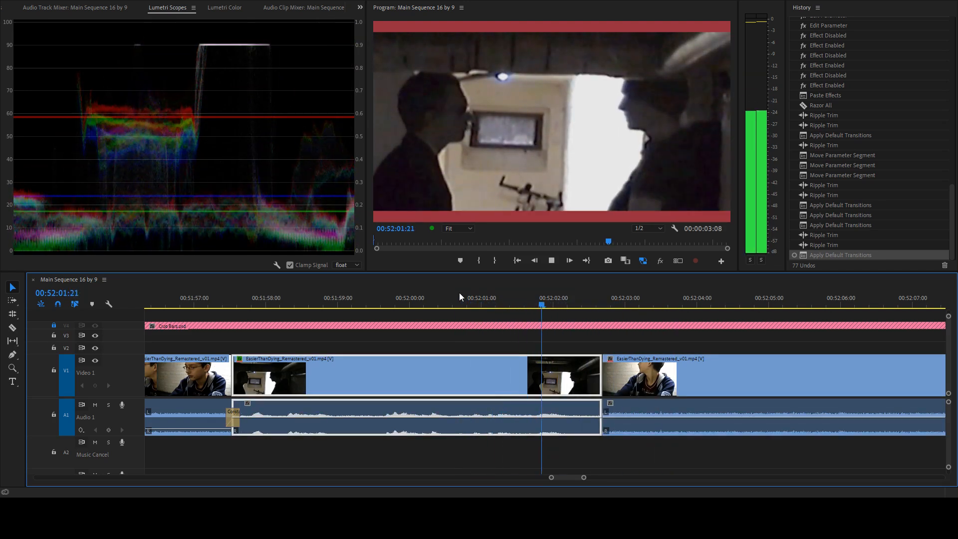
{"action": "left_click_drag", "start_coordinate": [519, 300], "coordinate": [464, 300]}
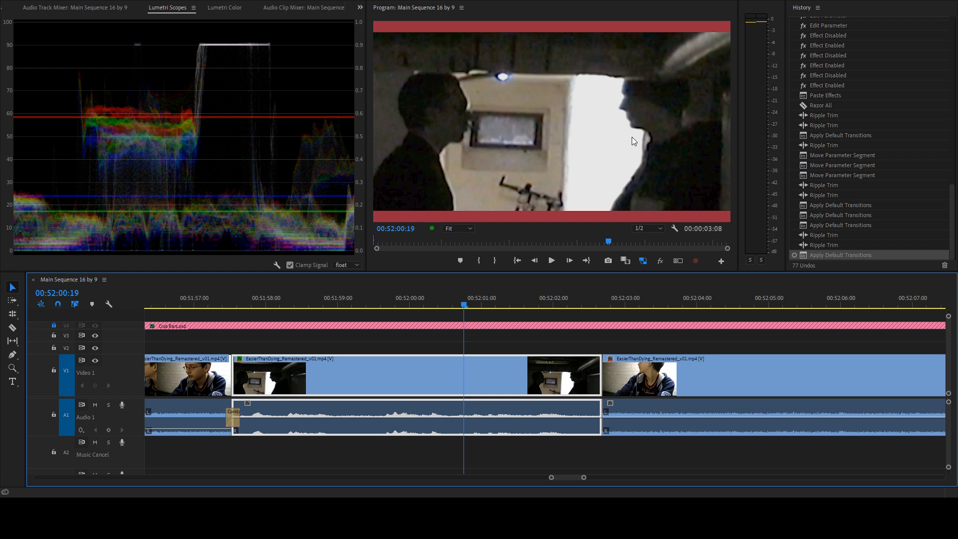
{"action": "scroll", "coordinate": [408, 403], "scroll_direction": "down", "scroll_amount": 3}
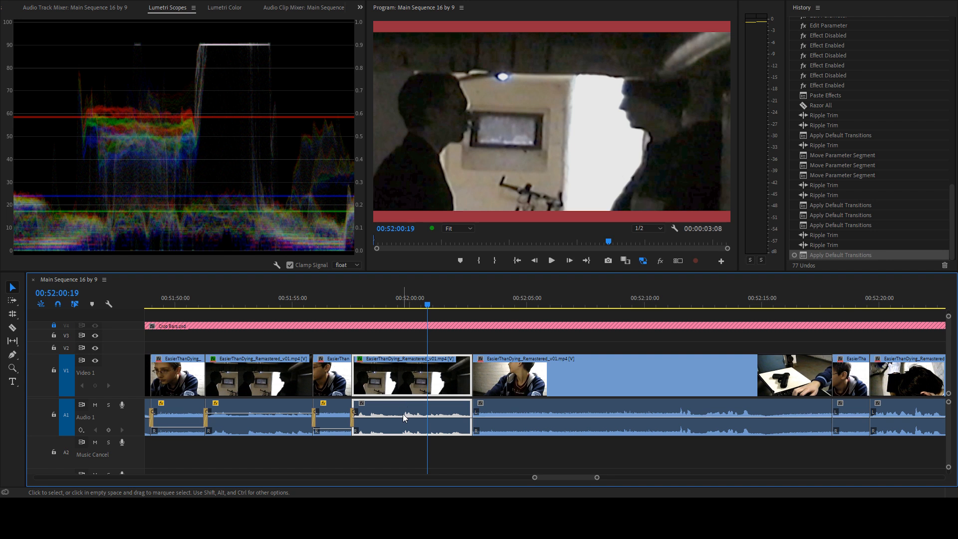
{"action": "left_click", "coordinate": [438, 299]}
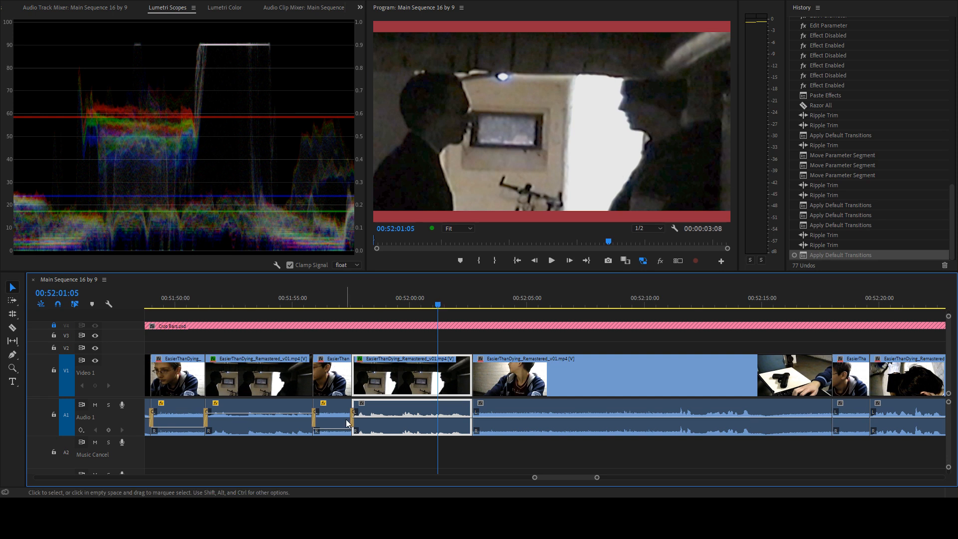
{"action": "left_click_drag", "start_coordinate": [471, 300], "coordinate": [524, 306]}
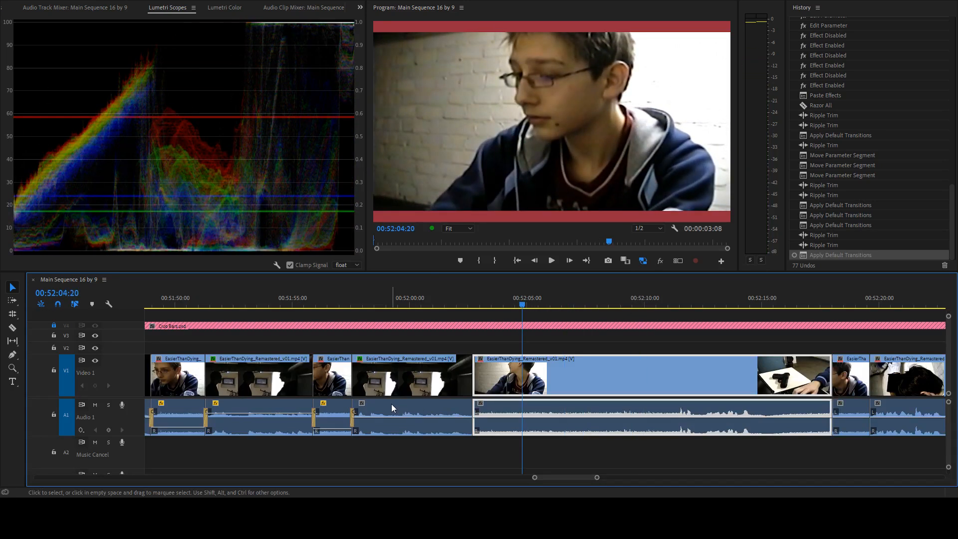
- Try removing the short second boy close-up between the two silhouette shots, and undo the deletion
{"action": "left_click", "coordinate": [335, 383]}
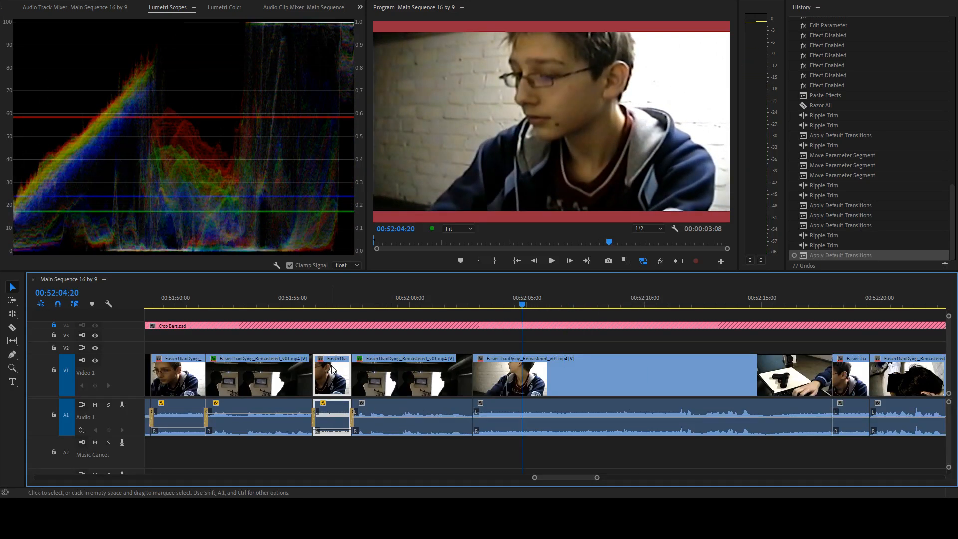
{"action": "key", "text": "Delete"}
{"action": "key", "text": "ctrl+z"}
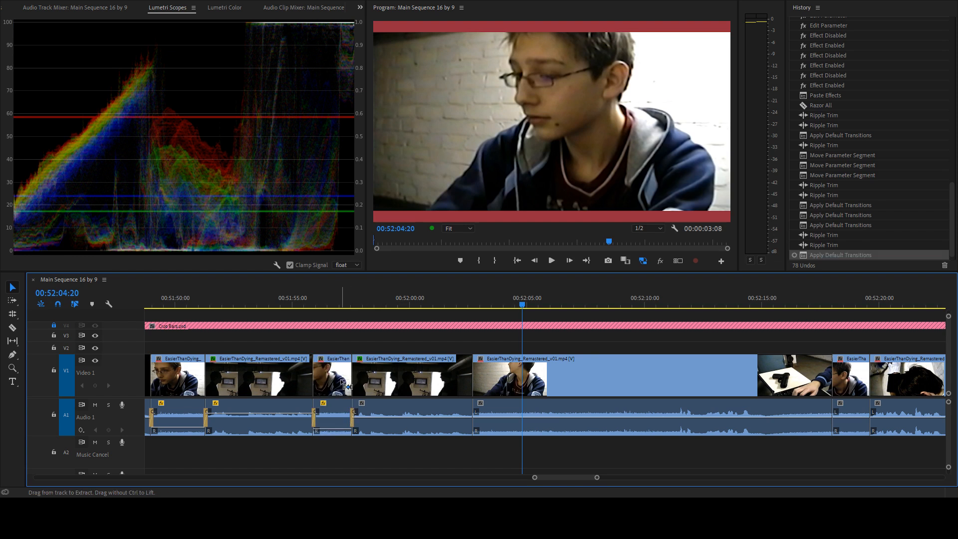
- Save the project and replay from the first boy close-up into the first silhouette shot
{"action": "left_click_drag", "start_coordinate": [300, 299], "coordinate": [181, 300]}
{"action": "scroll", "coordinate": [319, 353], "scroll_direction": "up", "scroll_amount": 3}
{"action": "key", "text": "ctrl+s"}
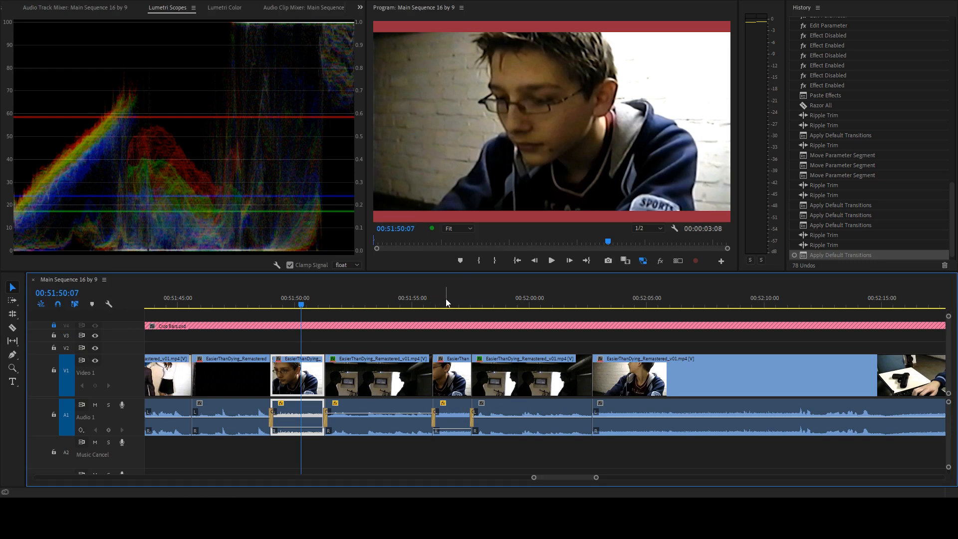
{"action": "left_click_drag", "start_coordinate": [409, 301], "coordinate": [289, 301]}
{"action": "key", "text": "space"}
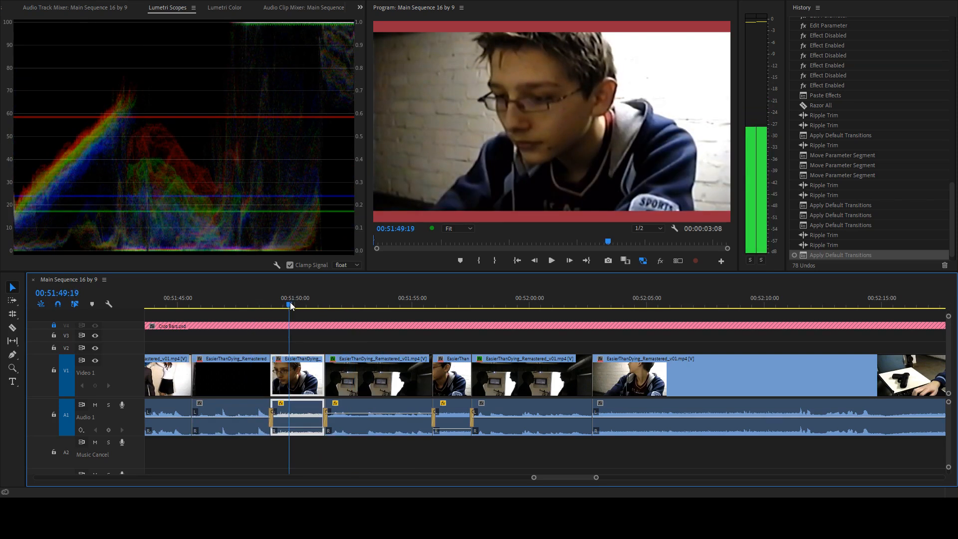
{"action": "key", "text": "space"}
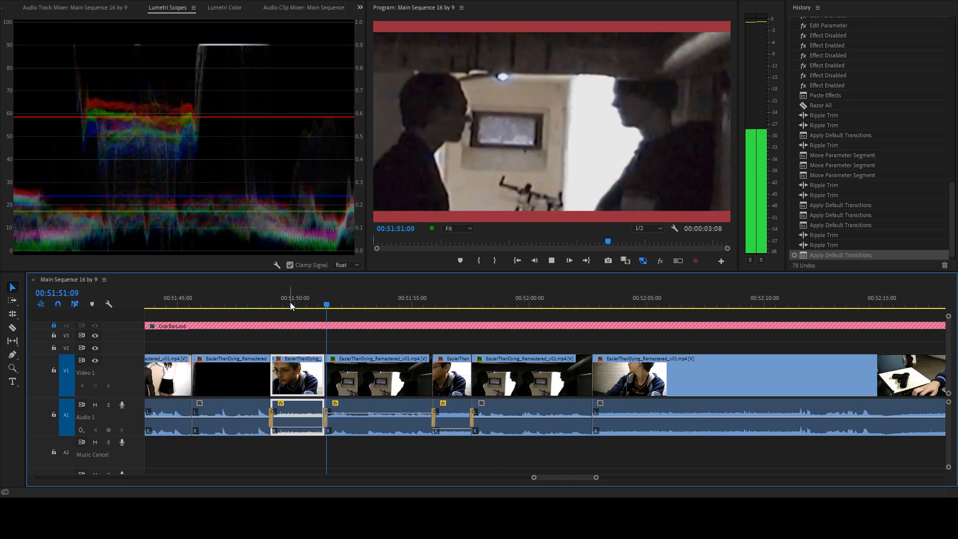
{"action": "key", "text": "space"}
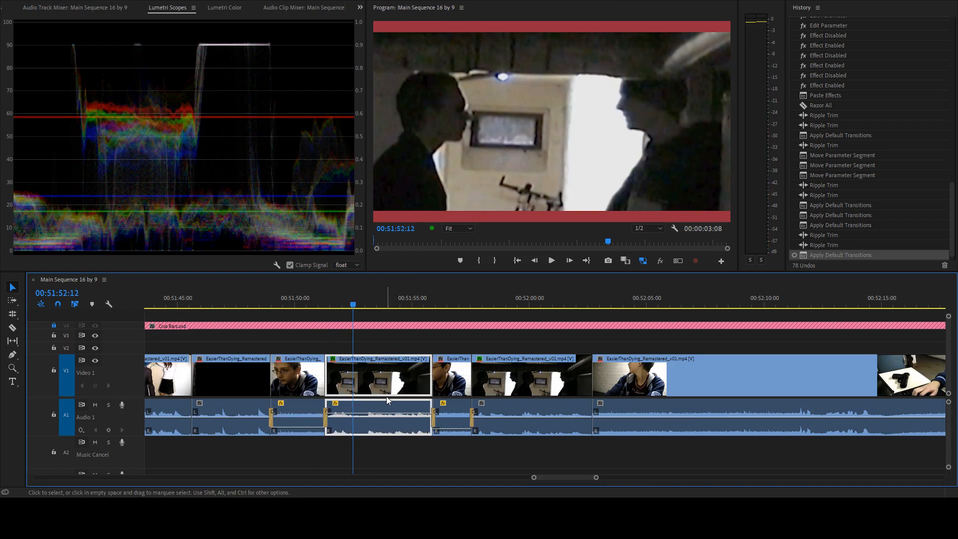
- Unlink the first silhouette shot's audio, try it on track A2 about 3 seconds later beneath the second boy close-up, and undo the move
{"action": "key", "text": "ctrl+l"}
{"action": "left_click_drag", "start_coordinate": [387, 404], "coordinate": [460, 451]}
{"action": "left_click", "coordinate": [409, 301]}
{"action": "key", "text": "space"}
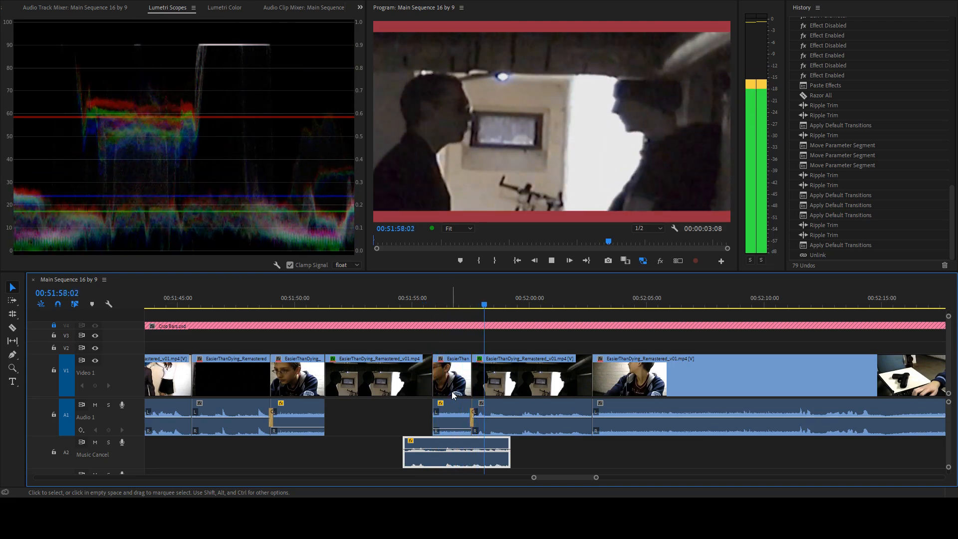
{"action": "key", "text": "ctrl+z"}
- Listen again from the start of the first boy close-up through its cut into the first silhouette shot
{"action": "left_click", "coordinate": [308, 298]}
{"action": "key", "text": "space"}
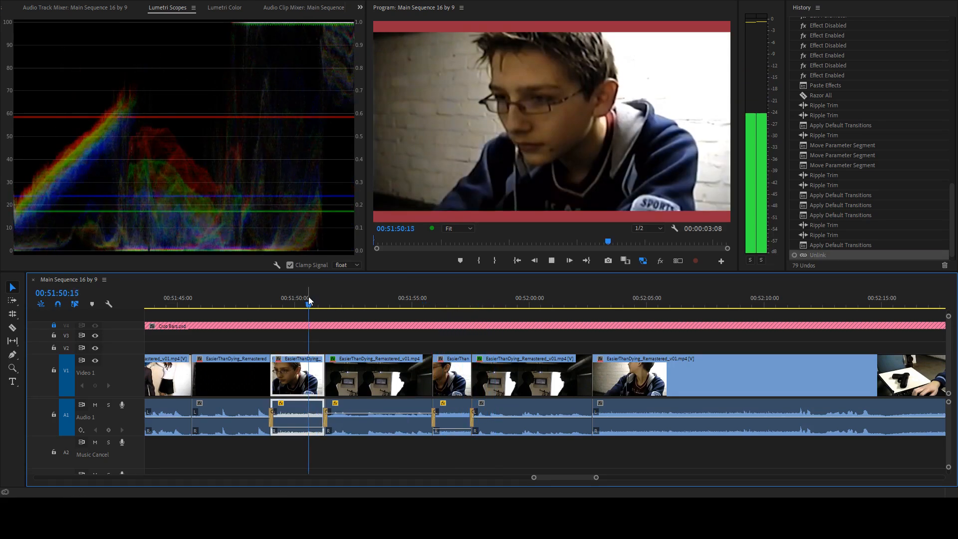
{"action": "left_click_drag", "start_coordinate": [284, 293], "coordinate": [274, 292]}
{"action": "key", "text": "space"}
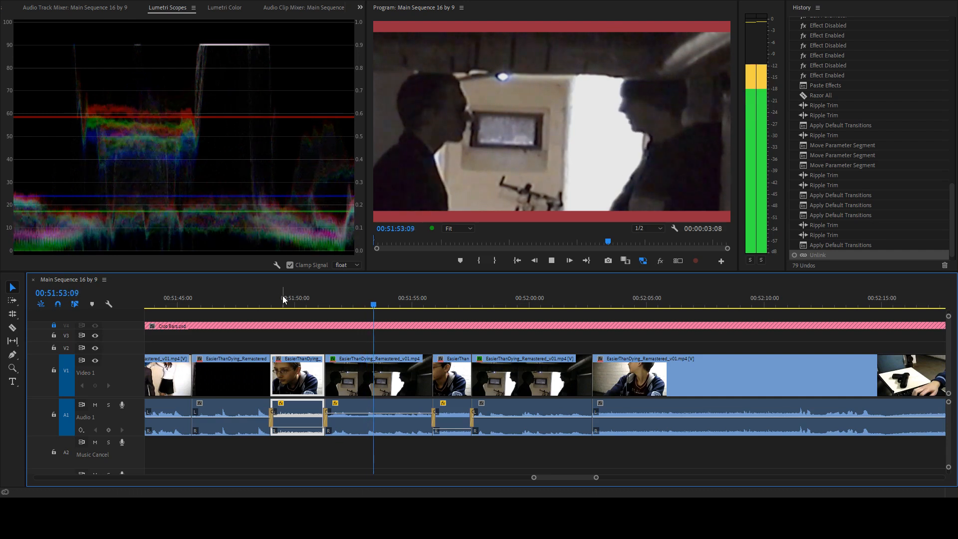
- Play through the scene from 00:51:53 to about 00:52:08 to review the wide shots and the close-up
{"action": "key", "text": "space"}
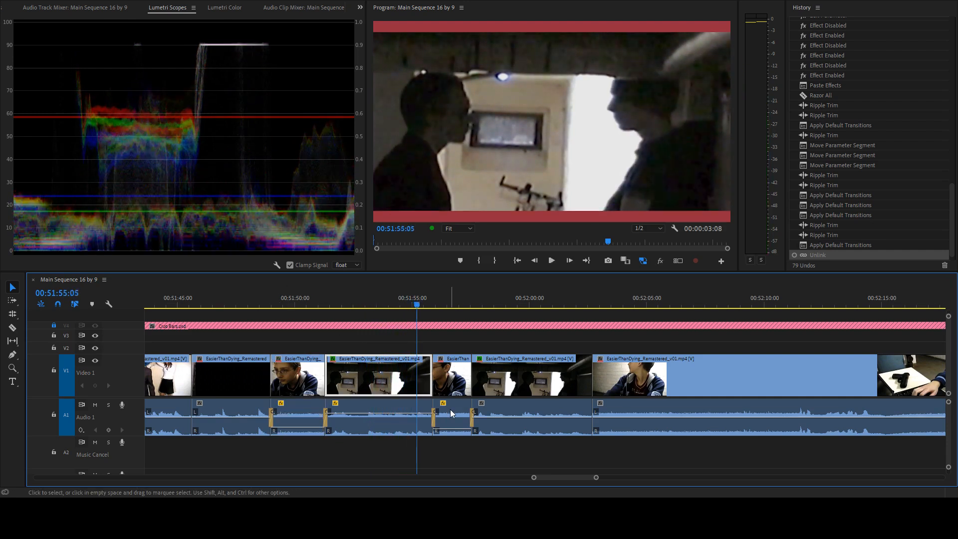
{"action": "key", "text": "space"}
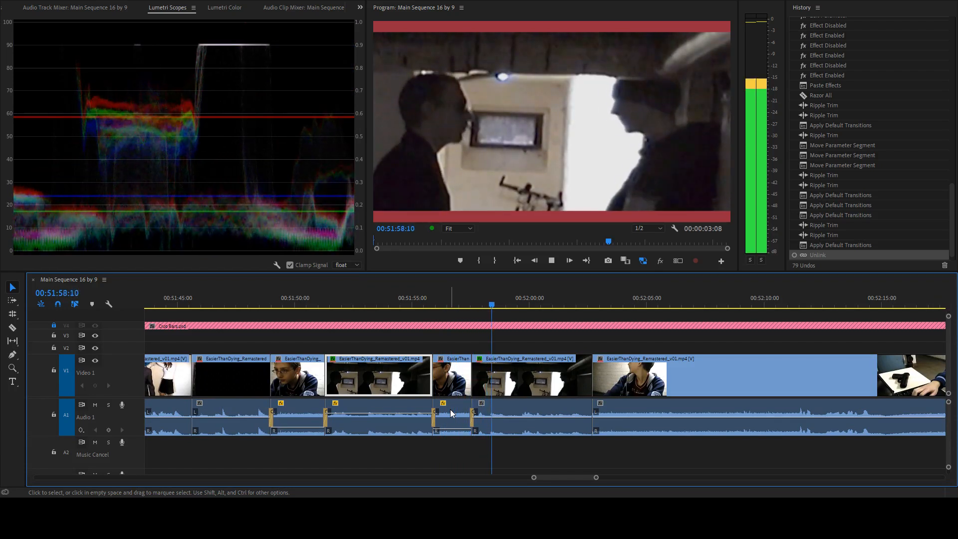
{"action": "key", "text": "space"}
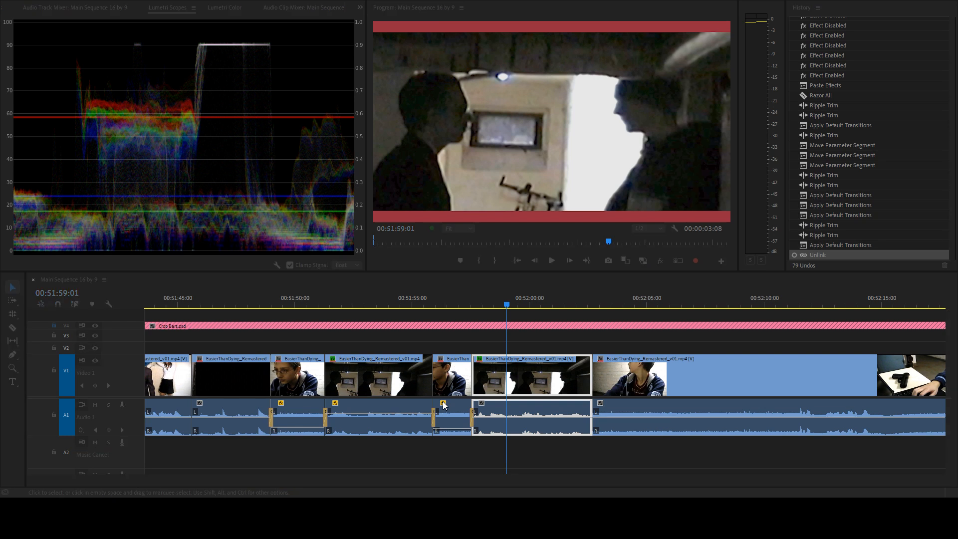
{"action": "key", "text": "space"}
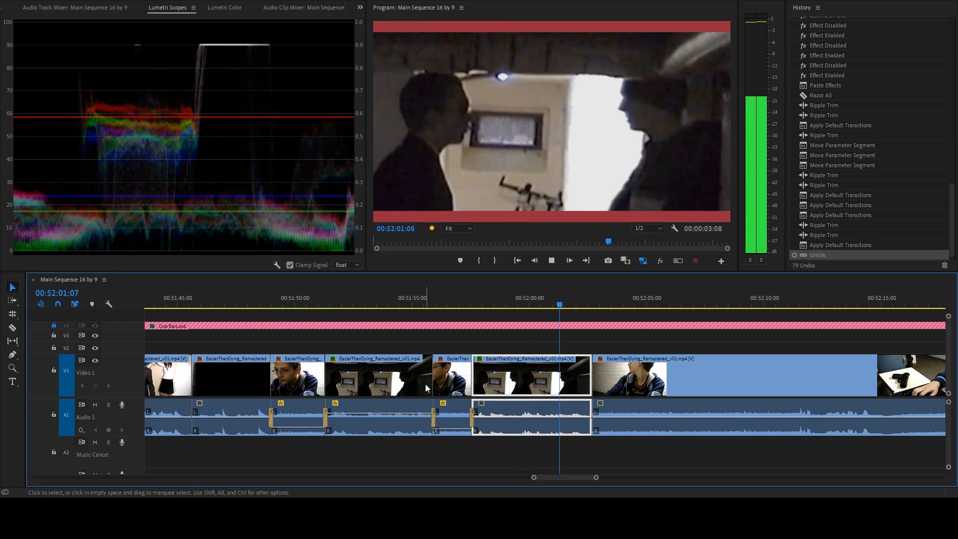
{"action": "key", "text": "space"}
{"action": "key", "text": "space"}
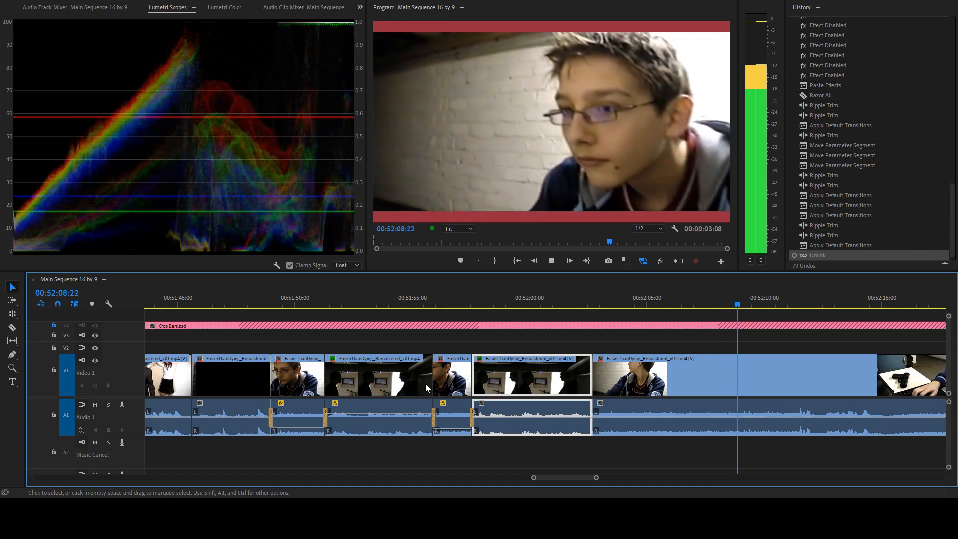
- Find the point where the boy turns his head in the long close-up and place a sequence marker at 00:52:07:03
{"action": "key", "text": "d"}
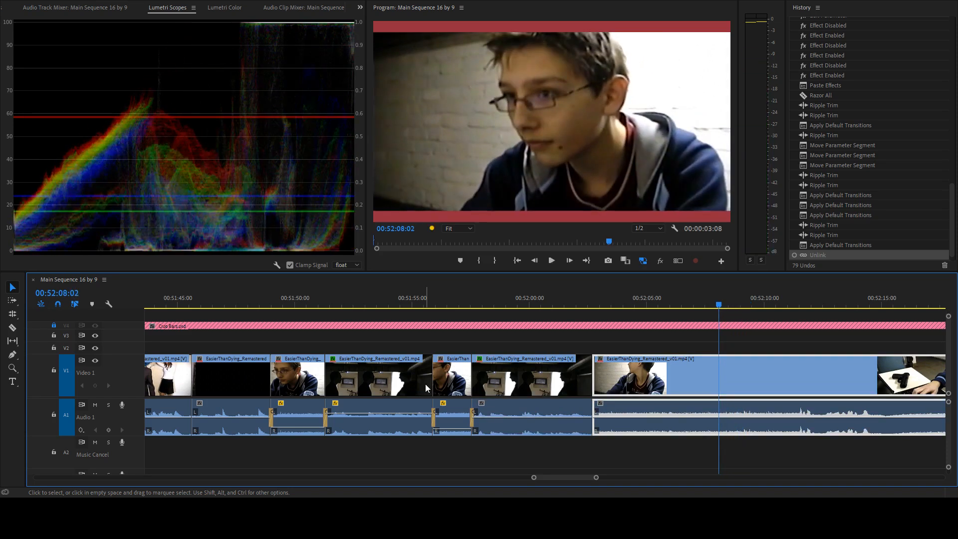
{"action": "key", "text": "space"}
{"action": "key", "text": "j"}
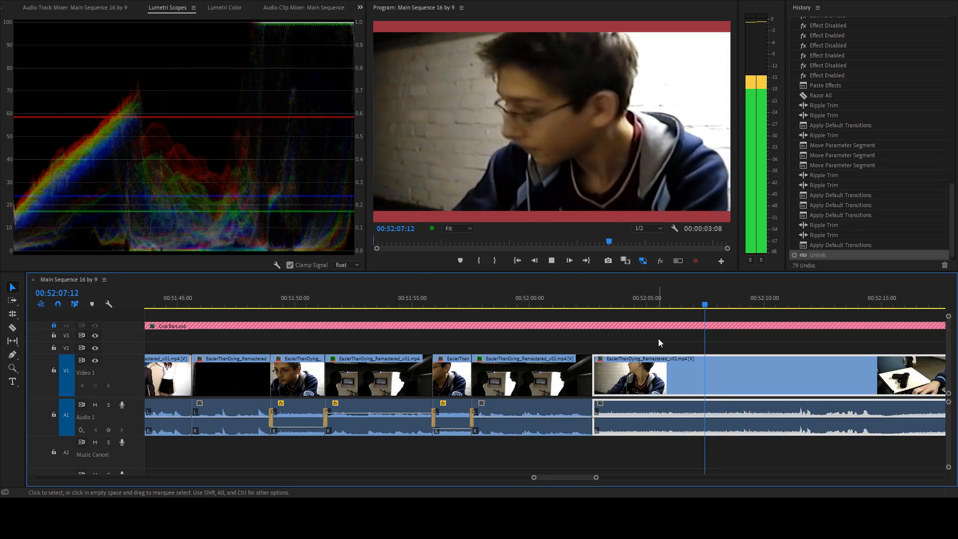
{"action": "key", "text": "k"}
{"action": "left_click", "coordinate": [659, 342]}
{"action": "key", "text": "m"}
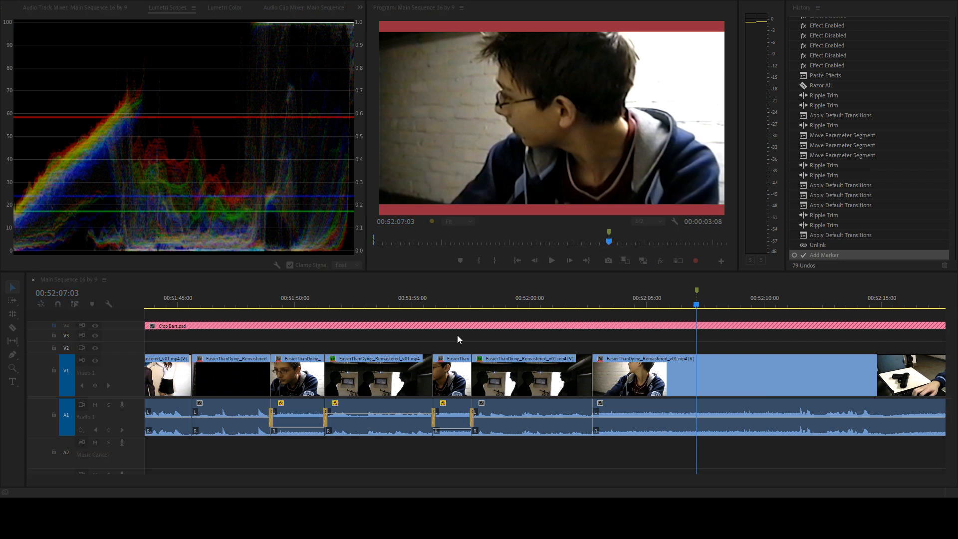
- Move the last wide shot's audio down to the Music Cancel track, starting at 00:52:01:17, and play it against the picture
{"action": "left_click", "coordinate": [515, 302]}
{"action": "left_click_drag", "start_coordinate": [525, 402], "coordinate": [626, 444]}
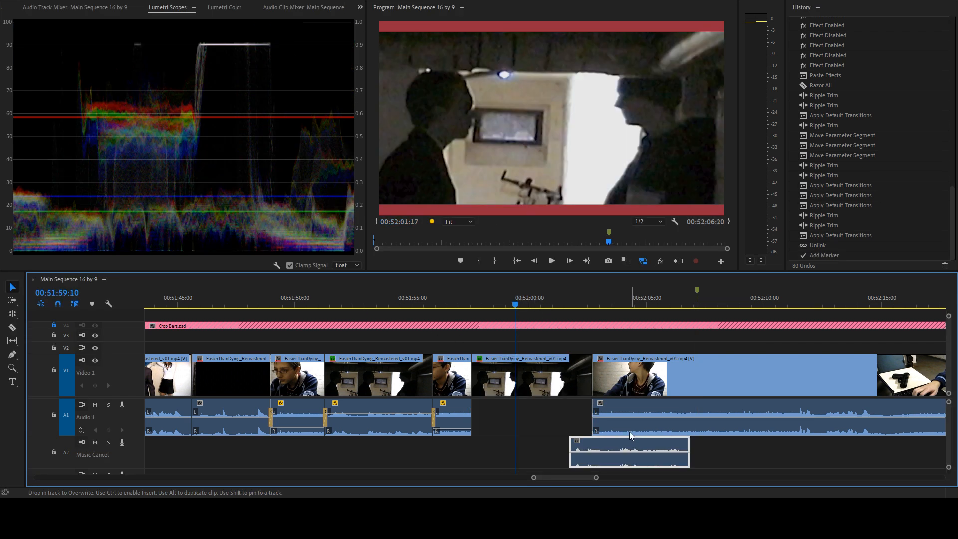
{"action": "left_click", "coordinate": [568, 299]}
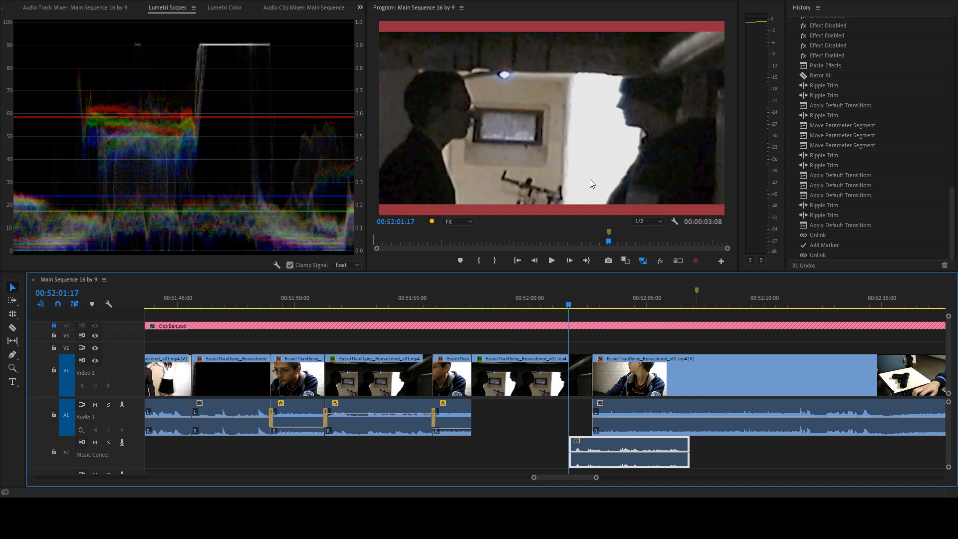
{"action": "key", "text": "space"}
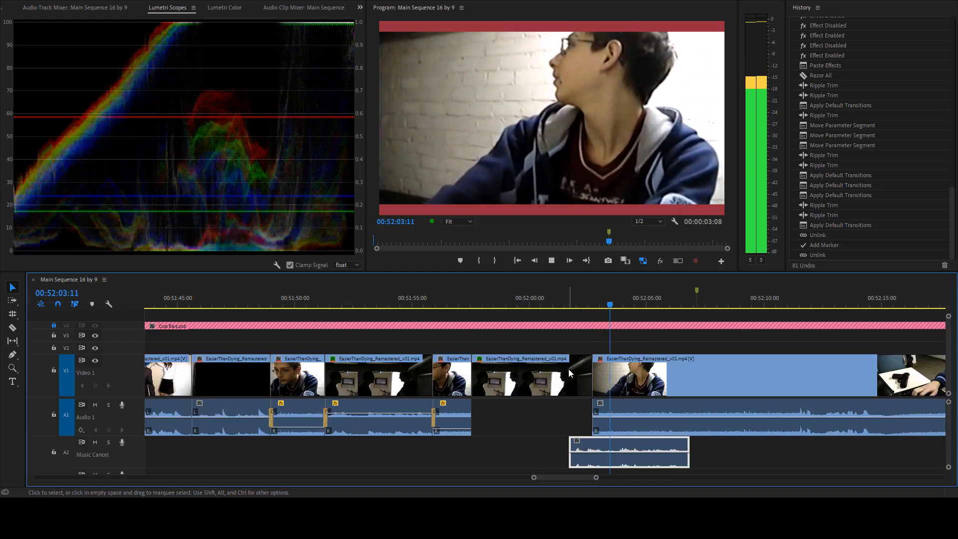
{"action": "key", "text": "space"}
- Split the long close-up clip at about 00:52:11:12 and lower the audio volume of its first part
{"action": "key", "text": "c"}
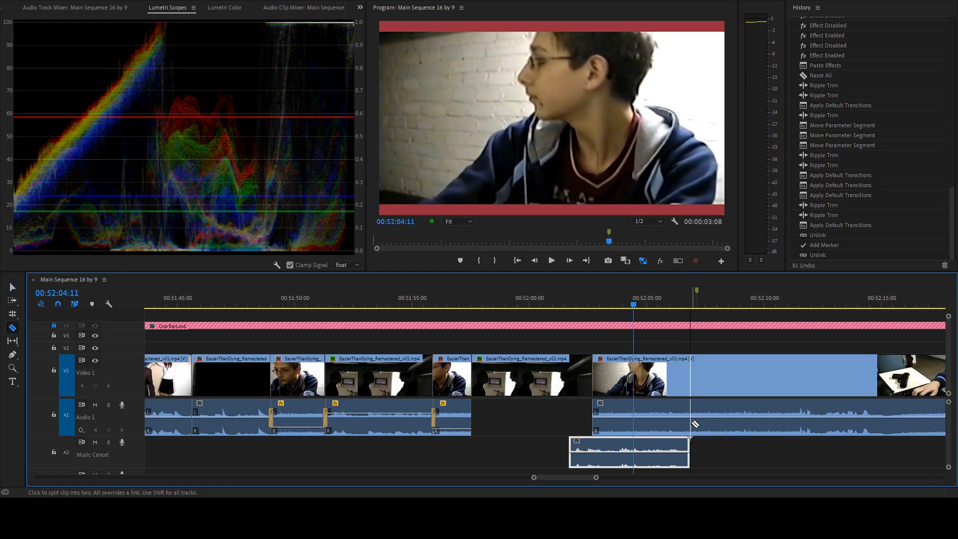
{"action": "left_click", "coordinate": [799, 431]}
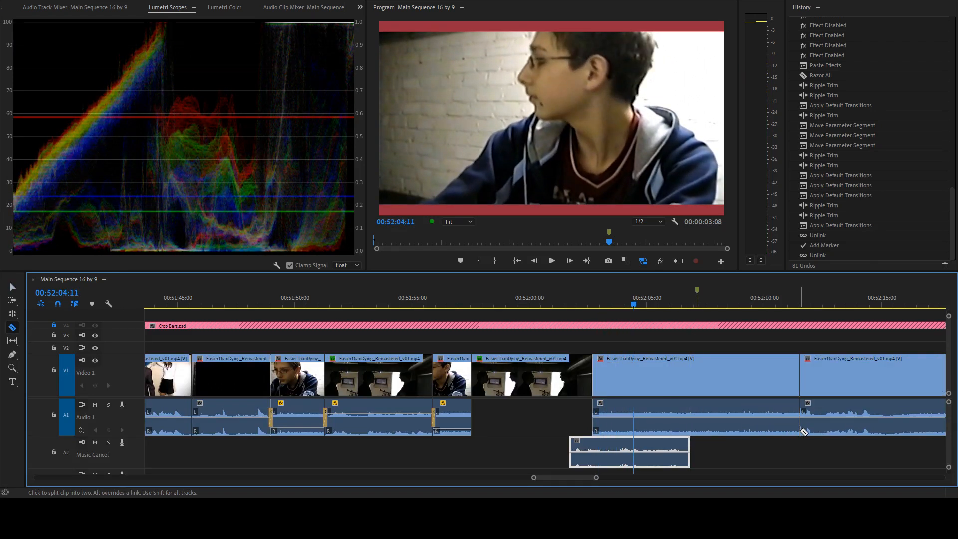
{"action": "key", "text": "v"}
{"action": "left_click_drag", "start_coordinate": [790, 417], "coordinate": [790, 424]}
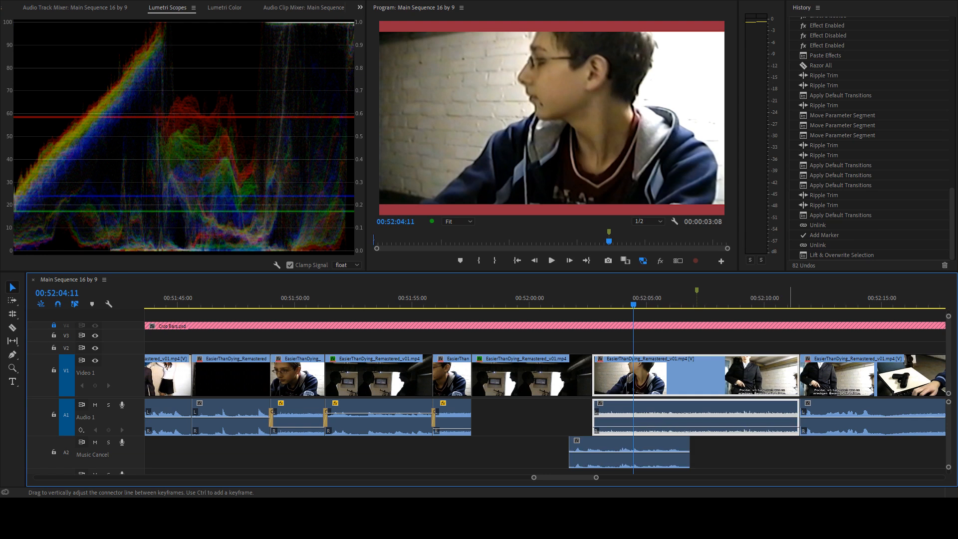
- Apply the default audio transition at the close-up's new cut and play the clip from its start
{"action": "left_click", "coordinate": [802, 408]}
{"action": "key", "text": "ctrl+shift+d"}
{"action": "left_click", "coordinate": [594, 303]}
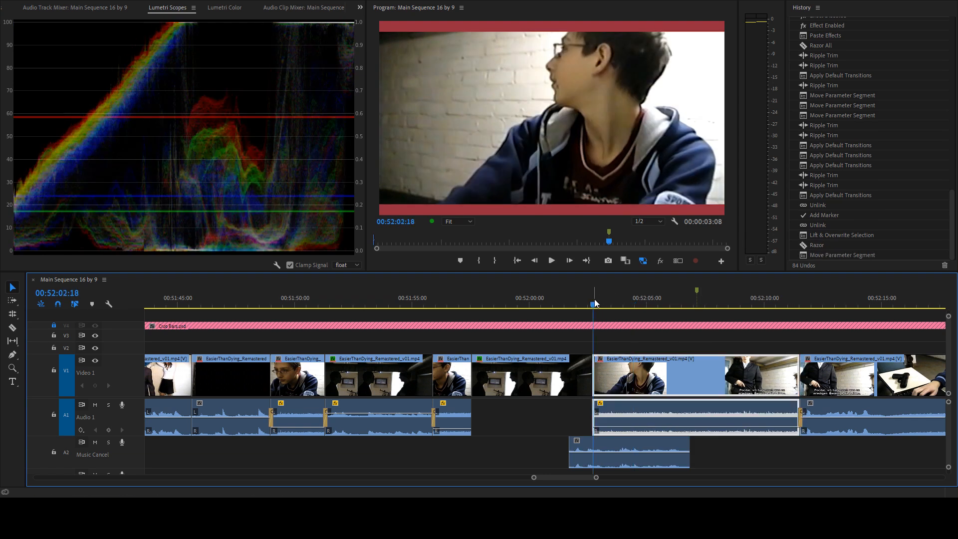
{"action": "key", "text": "space"}
{"action": "key", "text": "space"}
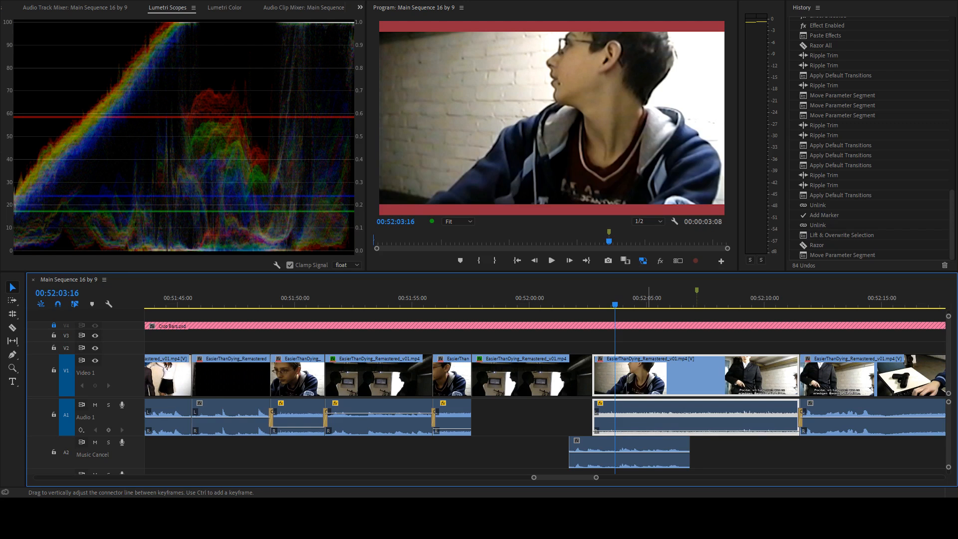
- Trim the start of the quieter close-up audio to about 00:52:06:15 with a default audio fade-in, and play the result
{"action": "key", "text": "ctrl+d"}
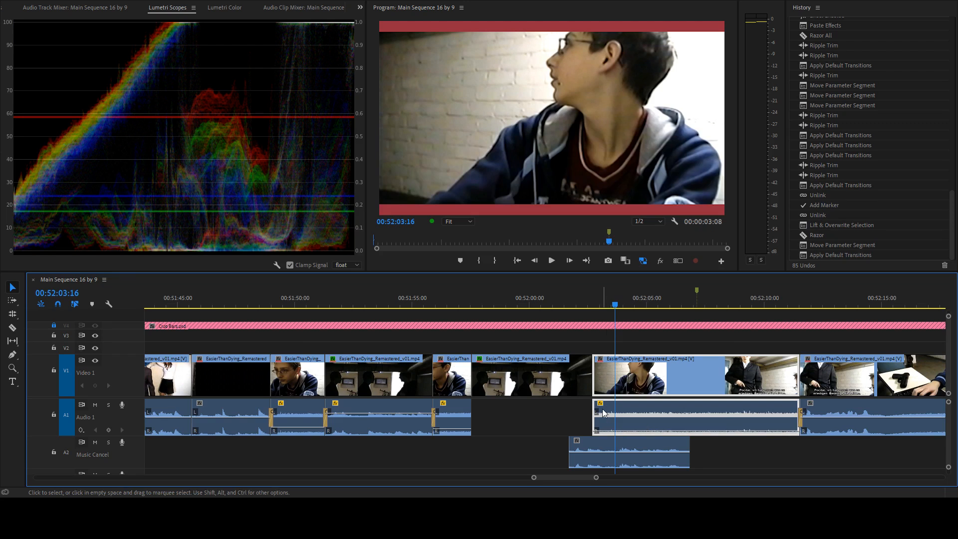
{"action": "left_click_drag", "start_coordinate": [598, 410], "coordinate": [693, 413]}
{"action": "scroll", "coordinate": [683, 411], "scroll_direction": "up", "scroll_amount": 3}
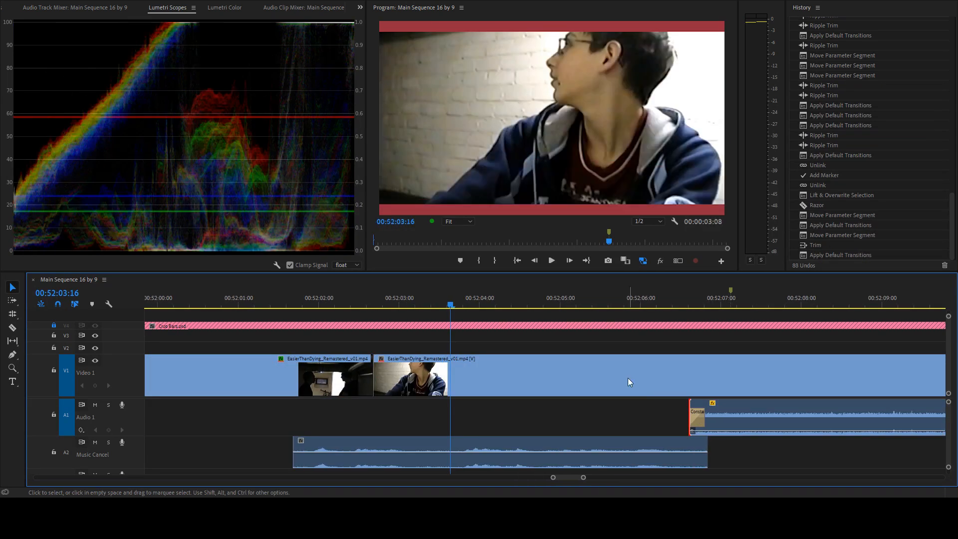
{"action": "left_click_drag", "start_coordinate": [312, 297], "coordinate": [289, 296]}
{"action": "key", "text": "space"}
{"action": "scroll", "coordinate": [567, 404], "scroll_direction": "down", "scroll_amount": 3}
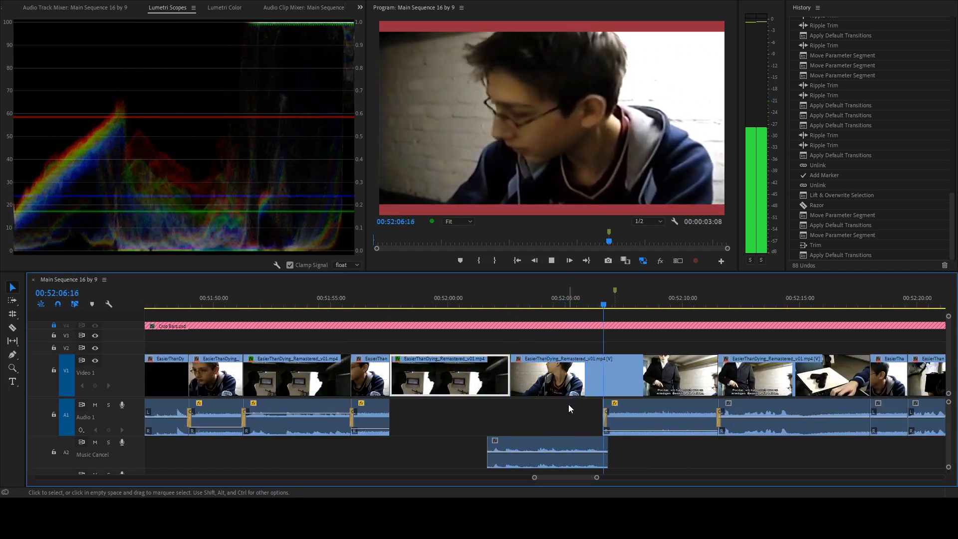
- Extend the start of the quieter close-up audio back to about 00:52:06:10 and play the overlap
{"action": "scroll", "coordinate": [603, 411], "scroll_direction": "up", "scroll_amount": 3}
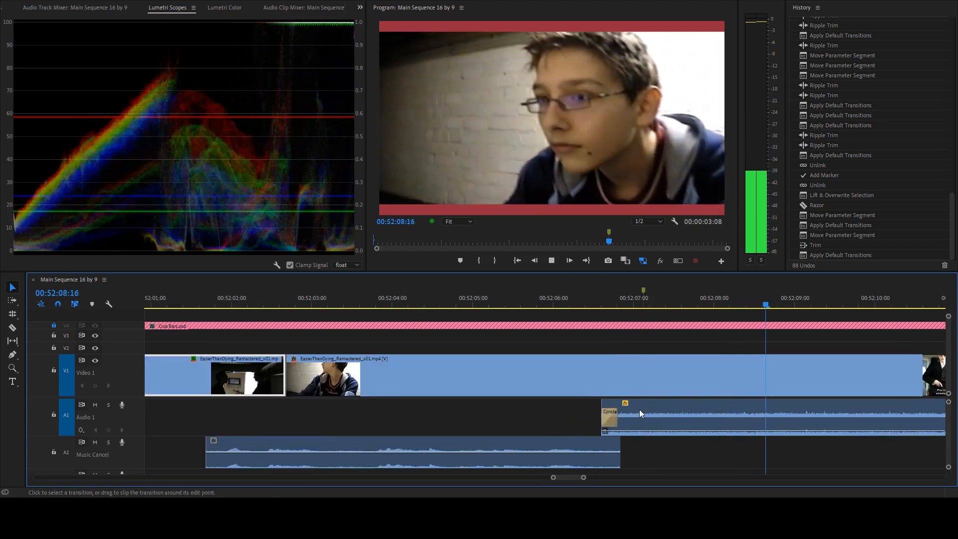
{"action": "key", "text": "space"}
{"action": "left_click_drag", "start_coordinate": [592, 410], "coordinate": [578, 410]}
{"action": "left_click", "coordinate": [573, 300]}
{"action": "key", "text": "space"}
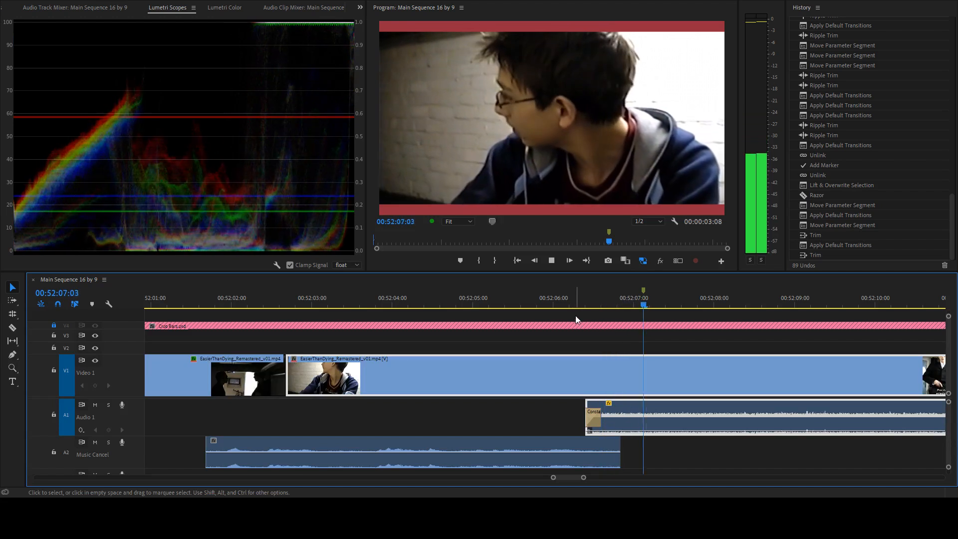
{"action": "key", "text": "space"}
- Trim the end of the Music Cancel audio clip to about 00:52:06:16, fade it out with the default transition, and play it back
{"action": "left_click", "coordinate": [633, 436]}
{"action": "left_click_drag", "start_coordinate": [620, 451], "coordinate": [604, 451]}
{"action": "left_click", "coordinate": [538, 299]}
{"action": "key", "text": "space"}
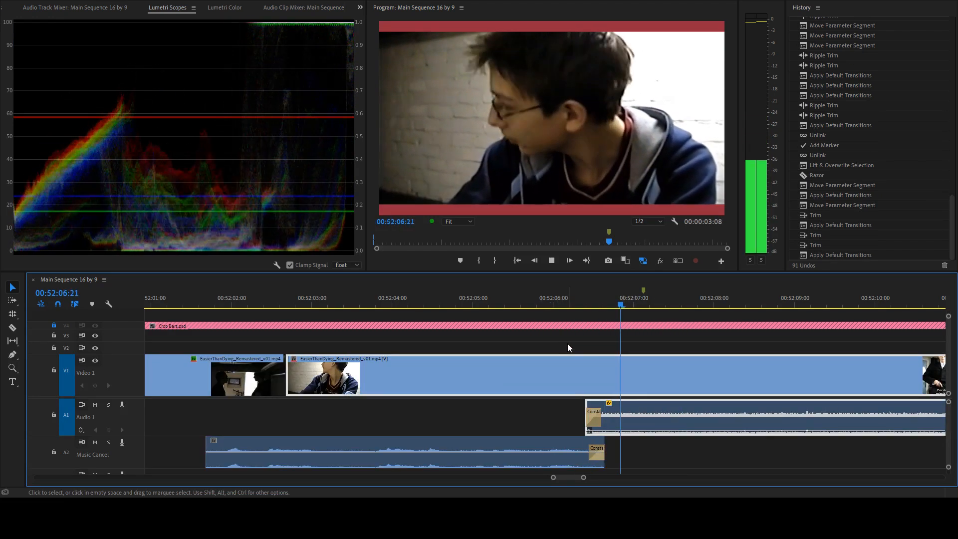
{"action": "key", "text": "minus"}
{"action": "key", "text": "minus"}
{"action": "key", "text": "space"}
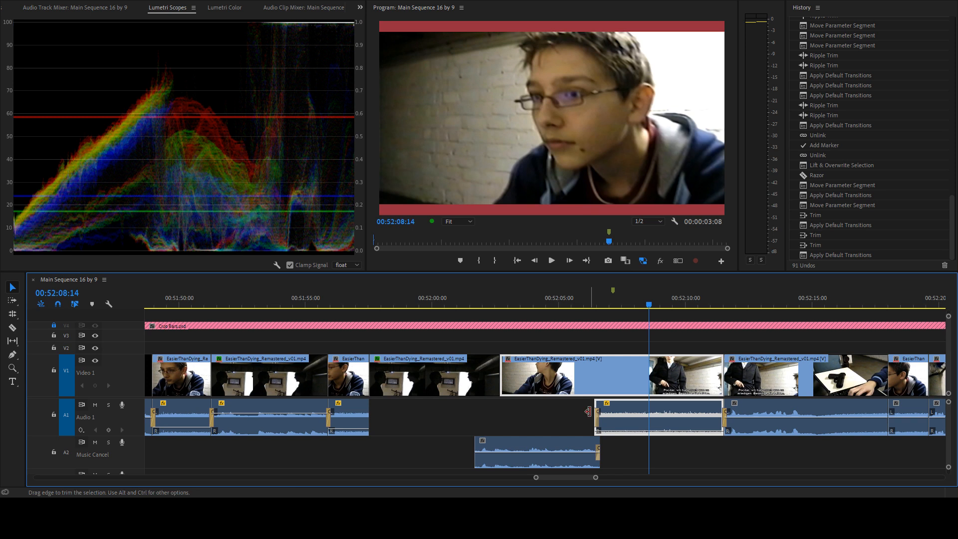
- Play the sequence repeatedly between about 00:52:02 and 00:52:08 to check the audio overlap against the close-up picture
{"action": "left_click", "coordinate": [496, 299]}
{"action": "key", "text": "space"}
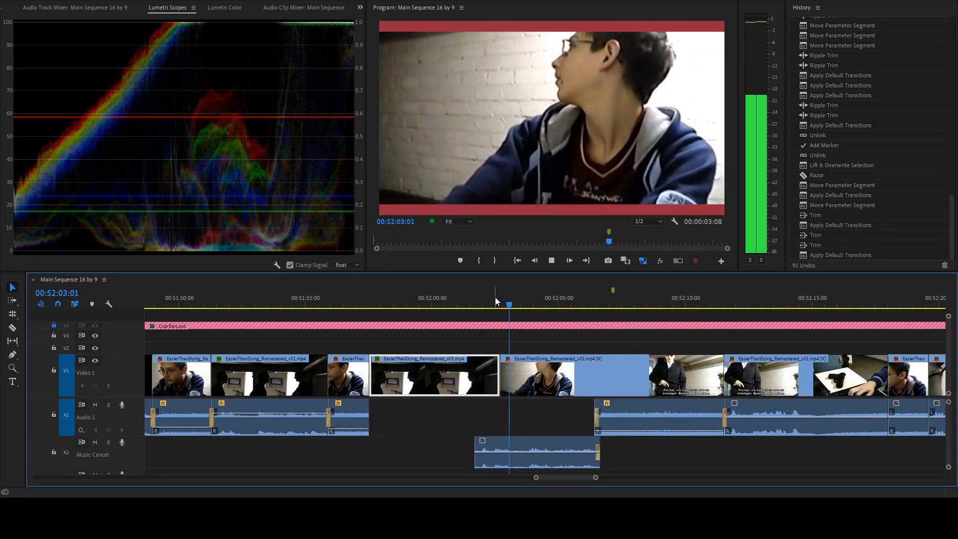
{"action": "key", "text": "space"}
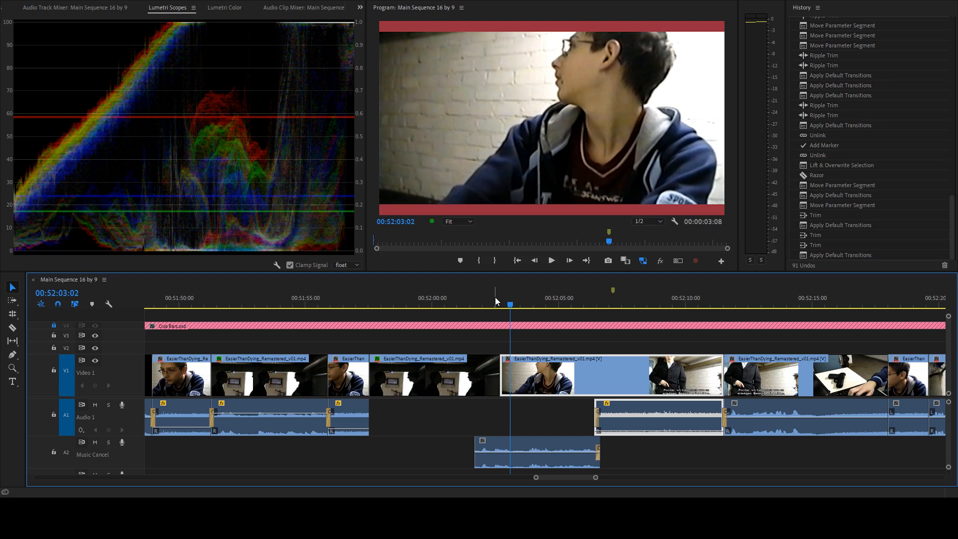
{"action": "key", "text": "space"}
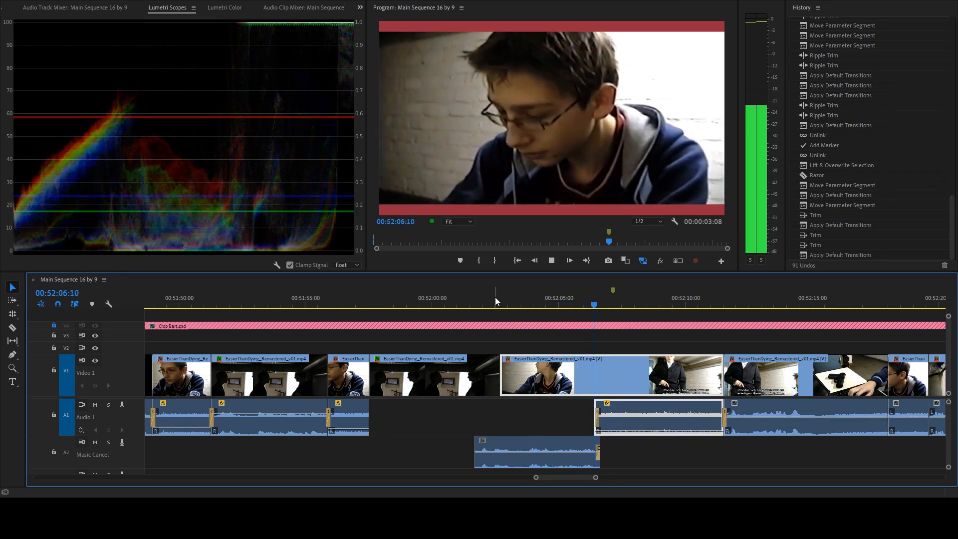
{"action": "key", "text": "space"}
{"action": "left_click", "coordinate": [562, 299]}
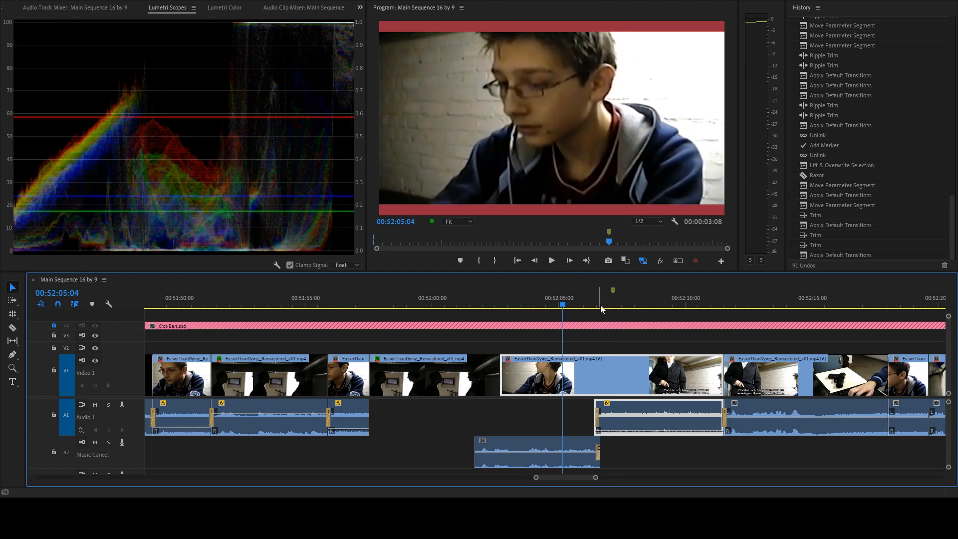
{"action": "left_click_drag", "start_coordinate": [639, 306], "coordinate": [556, 298]}
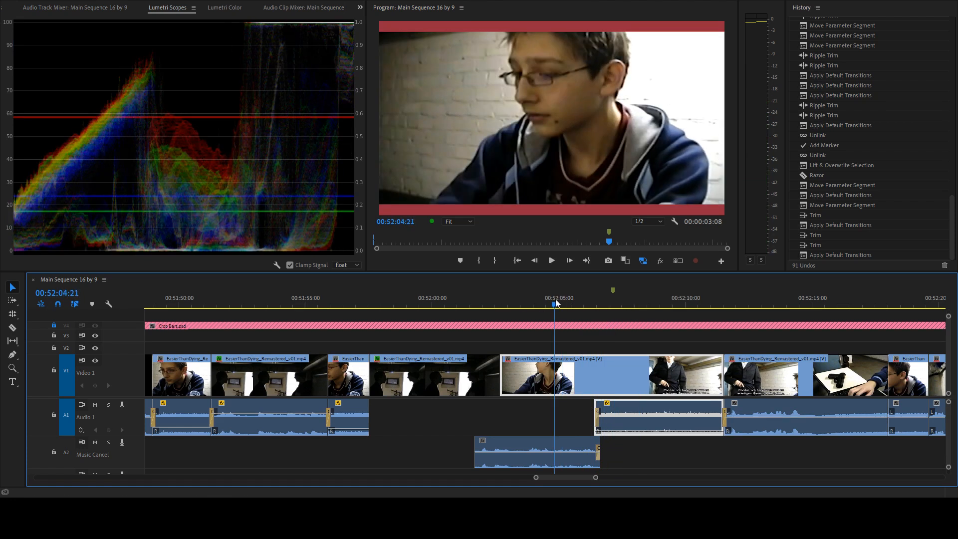
{"action": "key", "text": "space"}
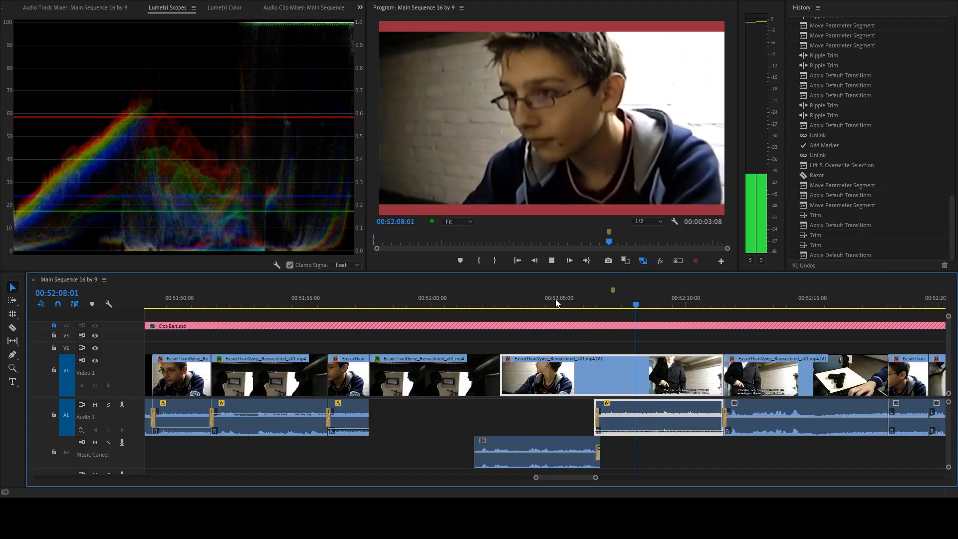
{"action": "key", "text": "space"}
- Move the last wide shot's video up to track V2 so that it starts at 00:52:01:20
{"action": "left_click_drag", "start_coordinate": [464, 288], "coordinate": [367, 294]}
{"action": "key", "text": "space"}
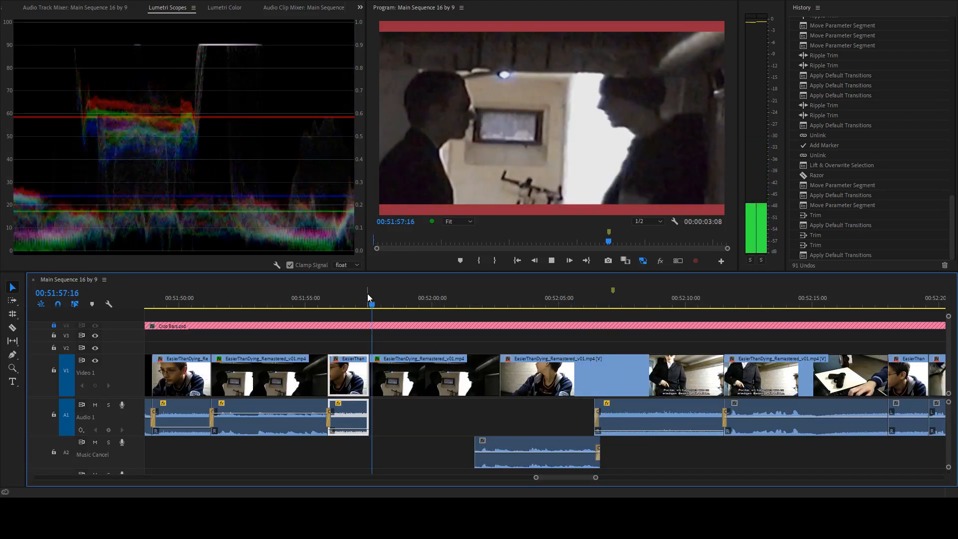
{"action": "left_click", "coordinate": [479, 303]}
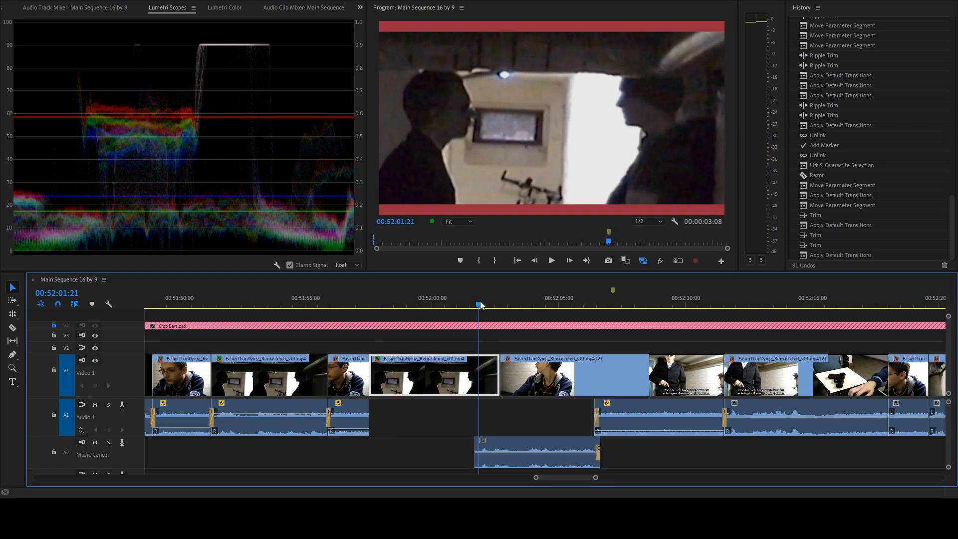
{"action": "left_click_drag", "start_coordinate": [480, 301], "coordinate": [479, 303]}
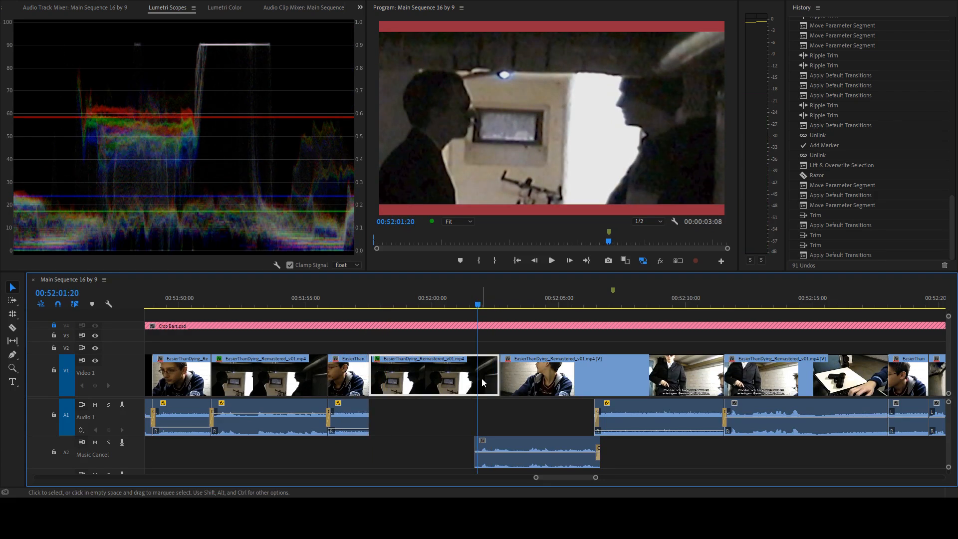
{"action": "left_click_drag", "start_coordinate": [477, 386], "coordinate": [587, 359]}
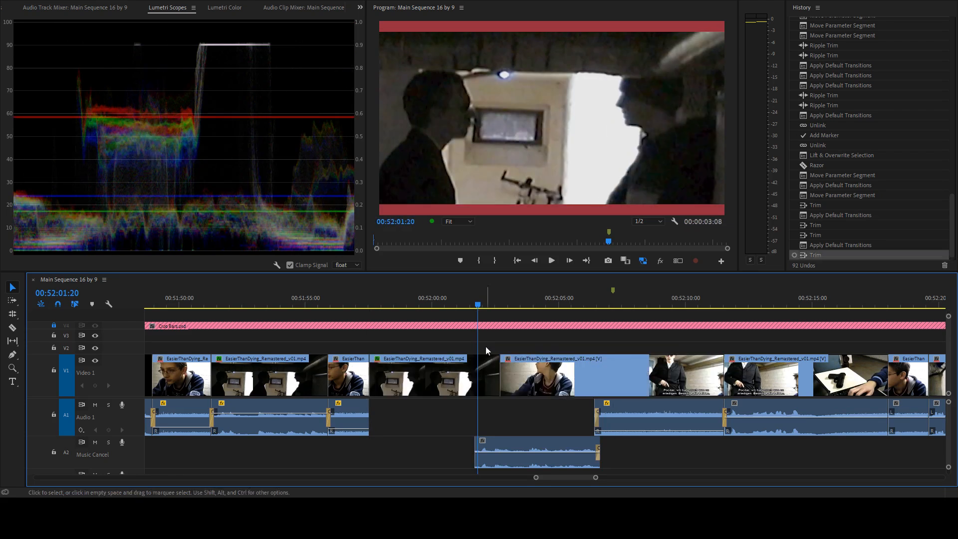
{"action": "left_click_drag", "start_coordinate": [447, 355], "coordinate": [555, 348]}
- Move the V2 wide shot back to start at 00:51:01:17's later counterpart 00:52:01:17, flush with the Music Cancel audio, and play it
{"action": "key", "text": "="}
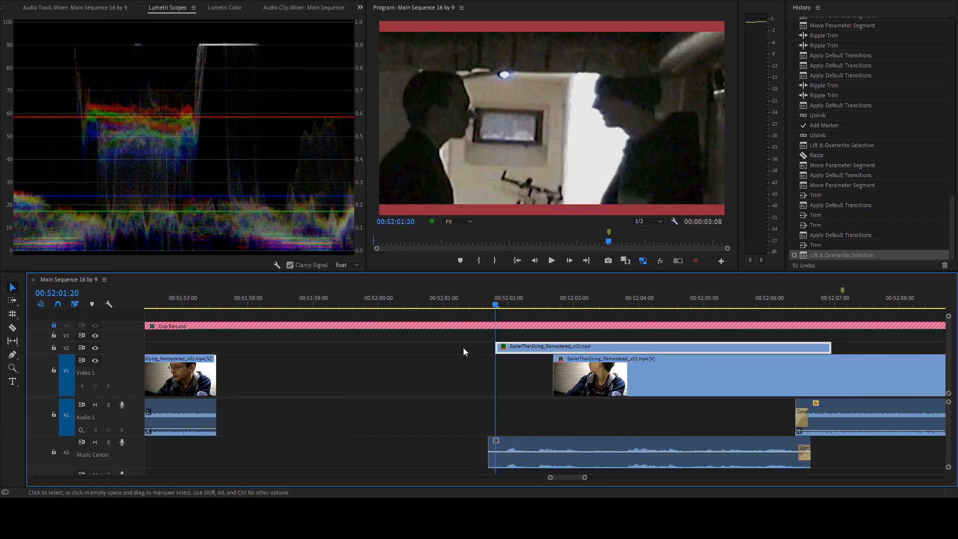
{"action": "key", "text": "Up"}
{"action": "key", "text": "Down"}
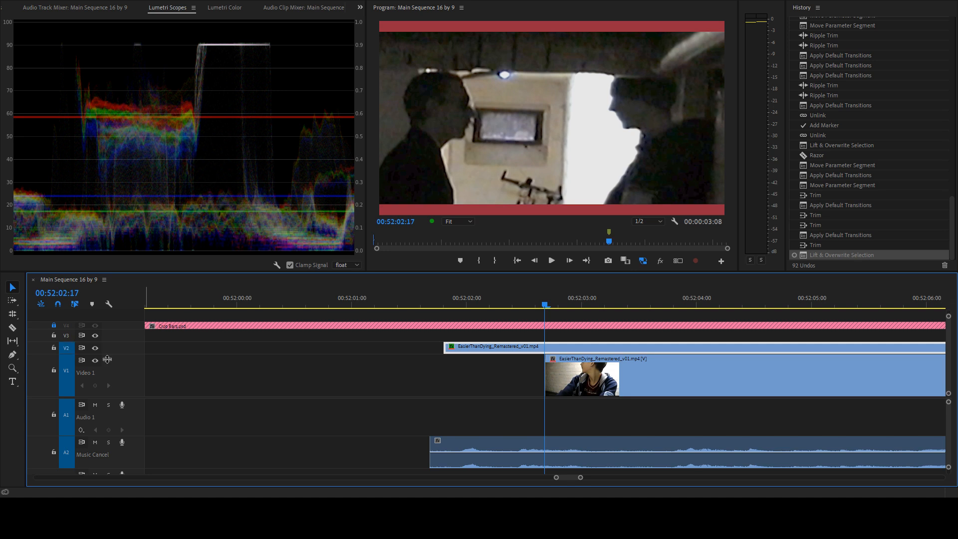
{"action": "key", "text": "Up"}
{"action": "left_click_drag", "start_coordinate": [480, 345], "coordinate": [463, 348]}
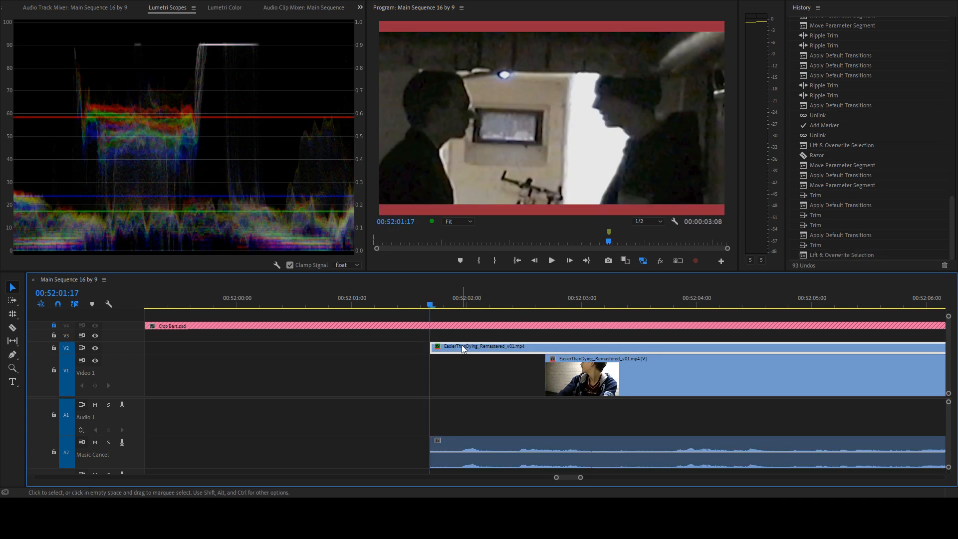
{"action": "key", "text": "space"}
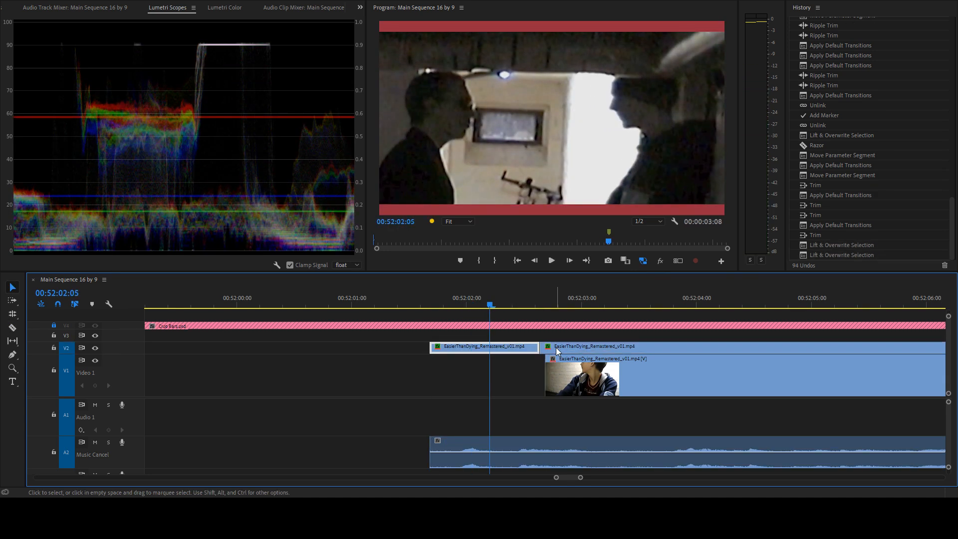
- Split the V2 wide shot at the close-up's start at 00:52:02:17 and delete the remainder
{"action": "left_click", "coordinate": [550, 348]}
{"action": "key", "text": "v"}
{"action": "left_click", "coordinate": [554, 348]}
{"action": "key", "text": "Delete"}
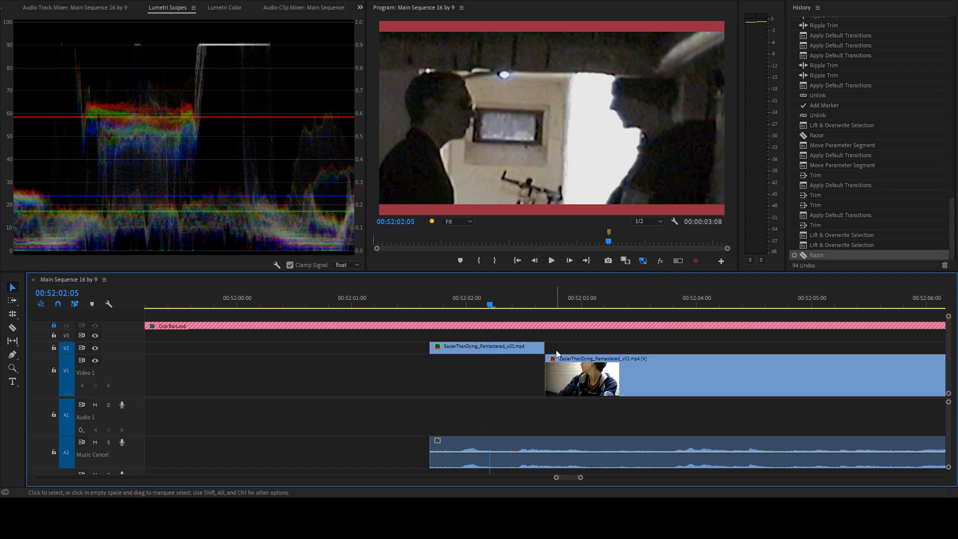
- Close the gap by moving the V2 wide shot, its Music Cancel audio and all later clips back against the end of the preceding close-up
{"action": "scroll", "coordinate": [556, 349], "scroll_direction": "down", "scroll_amount": 3}
{"action": "left_click", "coordinate": [441, 390]}
{"action": "left_click", "coordinate": [433, 350]}
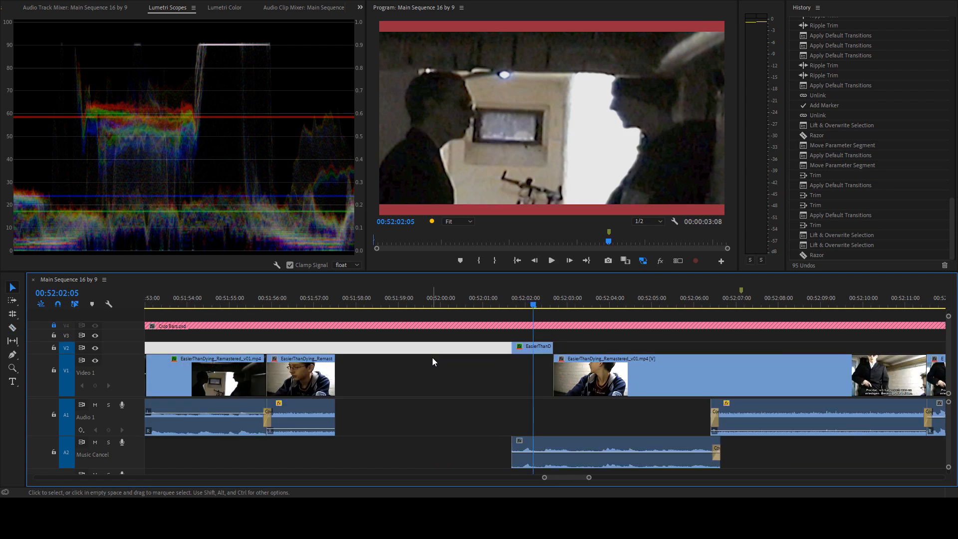
{"action": "left_click", "coordinate": [431, 357]}
{"action": "left_click", "coordinate": [422, 420]}
{"action": "left_click", "coordinate": [552, 439]}
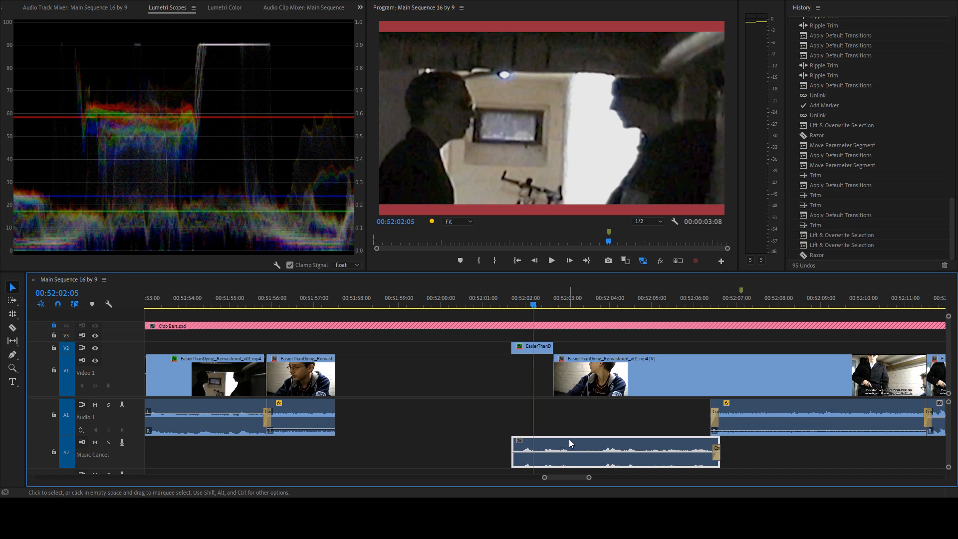
{"action": "left_click", "coordinate": [515, 368]}
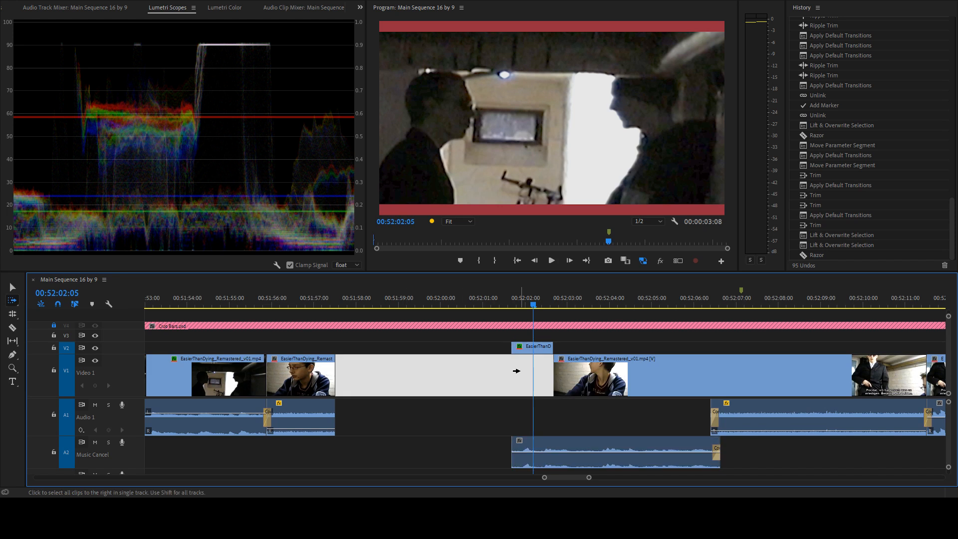
{"action": "key", "text": "a"}
{"action": "left_click", "coordinate": [595, 378]}
{"action": "left_click_drag", "start_coordinate": [608, 380], "coordinate": [430, 384]}
- Play the sequence repeatedly from about 00:51:55 to 00:51:59 to check the cuts into and out of the wide shot
{"action": "left_click_drag", "start_coordinate": [333, 298], "coordinate": [229, 301]}
{"action": "key", "text": "space"}
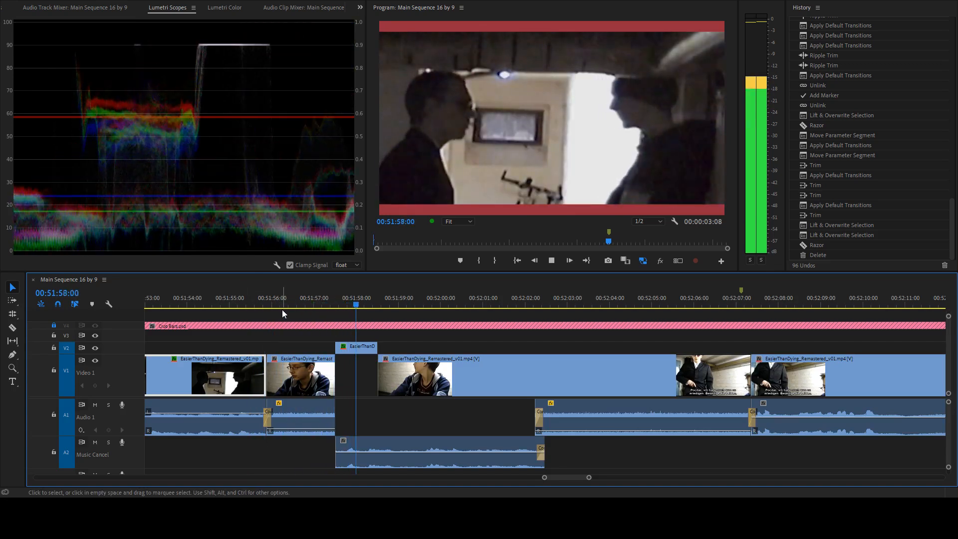
{"action": "key", "text": "space"}
{"action": "left_click", "coordinate": [488, 383]}
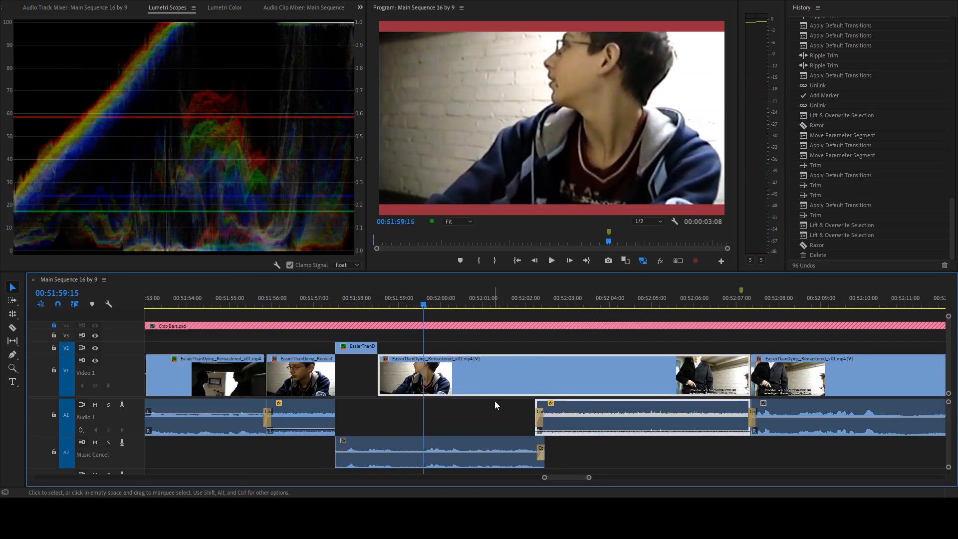
{"action": "scroll", "coordinate": [529, 409], "scroll_direction": "up", "scroll_amount": 3}
{"action": "scroll", "coordinate": [553, 413], "scroll_direction": "down", "scroll_amount": 3}
{"action": "scroll", "coordinate": [553, 413], "scroll_direction": "up", "scroll_amount": 2}
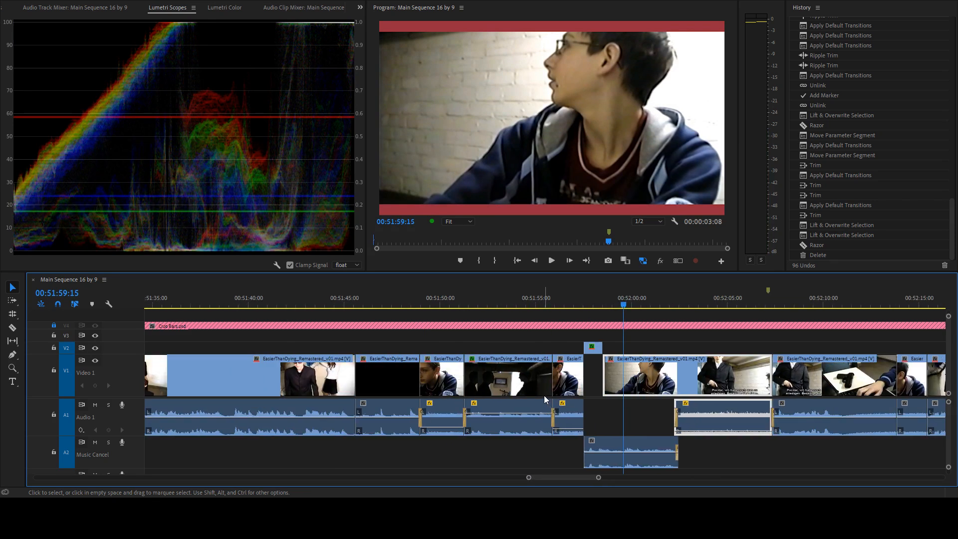
{"action": "left_click", "coordinate": [559, 299]}
{"action": "key", "text": "space"}
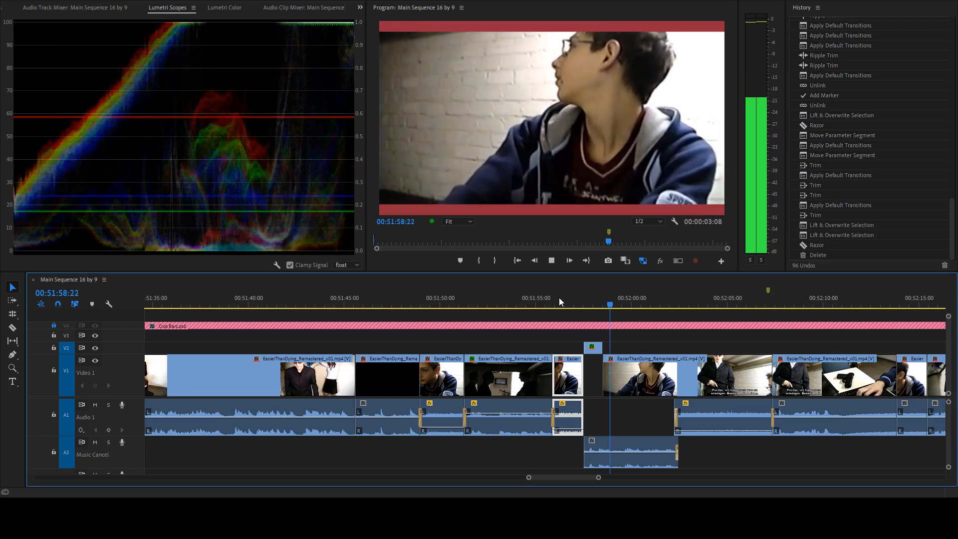
{"action": "key", "text": "space"}
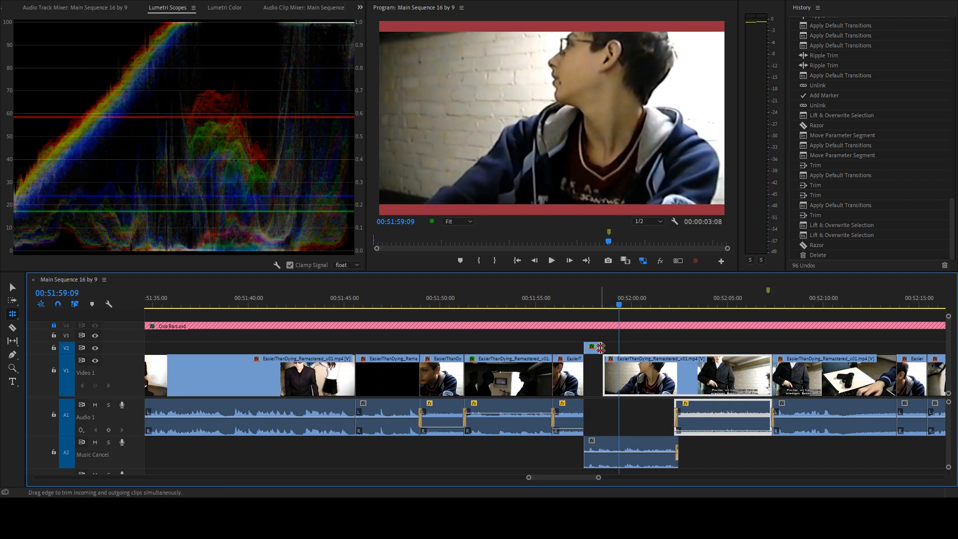
- Extend the end of the V2 wide shot over the close-up to about 00:51:59:07 and save the project
{"action": "left_click_drag", "start_coordinate": [600, 347], "coordinate": [619, 342]}
{"action": "key", "text": "="}
{"action": "key", "text": "="}
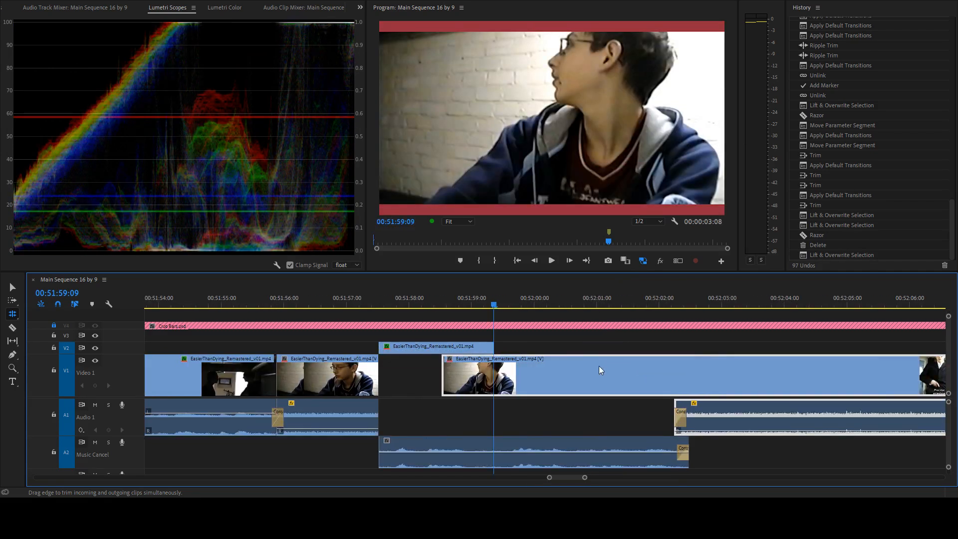
{"action": "key", "text": "space"}
{"action": "left_click", "coordinate": [483, 347]}
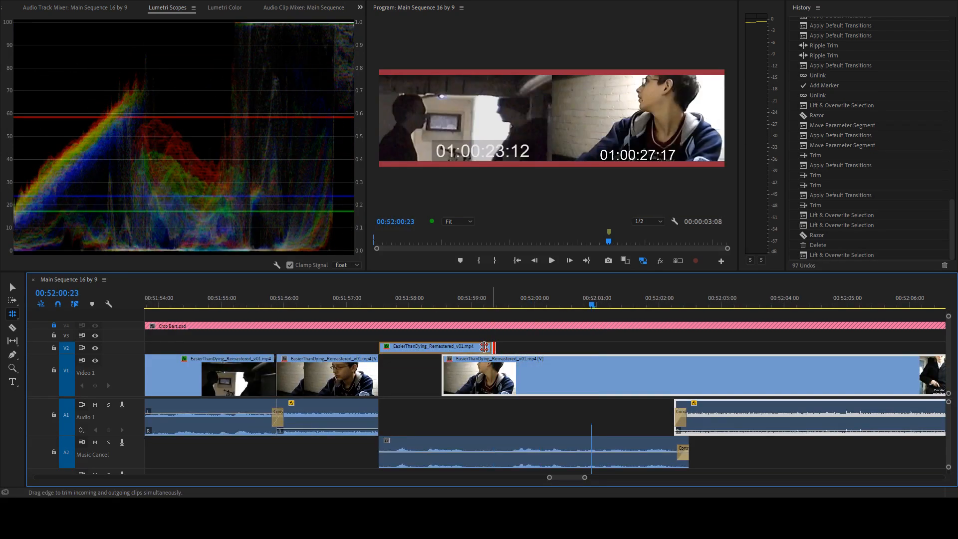
{"action": "mouse_move", "coordinate": [484, 347]}
{"action": "left_mouse_down"}
{"action": "mouse_move", "coordinate": [431, 345]}
{"action": "mouse_move", "coordinate": [644, 345]}
{"action": "mouse_move", "coordinate": [501, 345]}
{"action": "mouse_move", "coordinate": [487, 336]}
{"action": "mouse_move", "coordinate": [501, 344]}
{"action": "mouse_move", "coordinate": [508, 379]}
{"action": "mouse_move", "coordinate": [502, 347]}
{"action": "mouse_move", "coordinate": [441, 346]}
{"action": "mouse_move", "coordinate": [549, 342]}
{"action": "mouse_move", "coordinate": [475, 345]}
{"action": "mouse_move", "coordinate": [488, 344]}
{"action": "left_mouse_up"}
{"action": "left_click", "coordinate": [371, 304]}
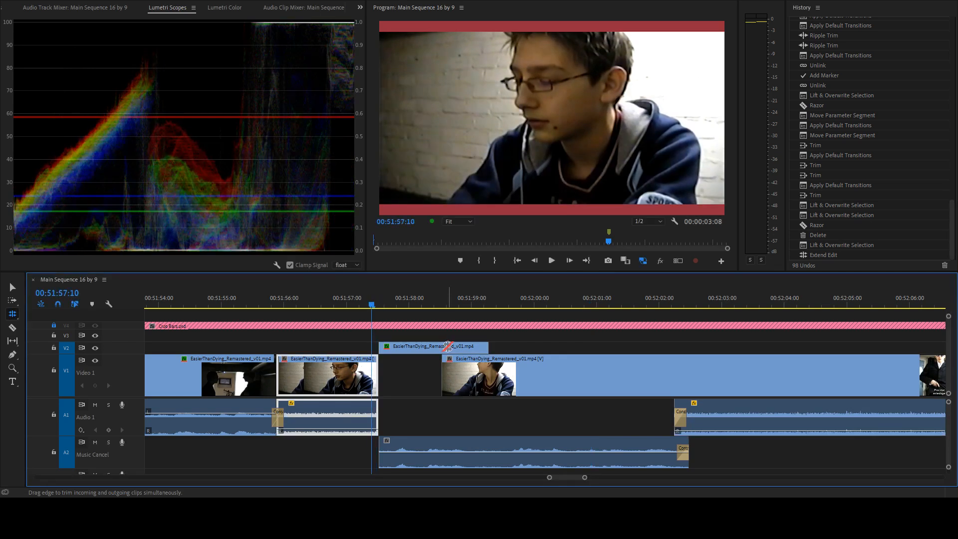
{"action": "key", "text": "ctrl+s"}
- Play and scrub between about 00:51:45 and 00:52:01 to check the flow of the wide shots and close-ups
{"action": "left_click", "coordinate": [343, 298]}
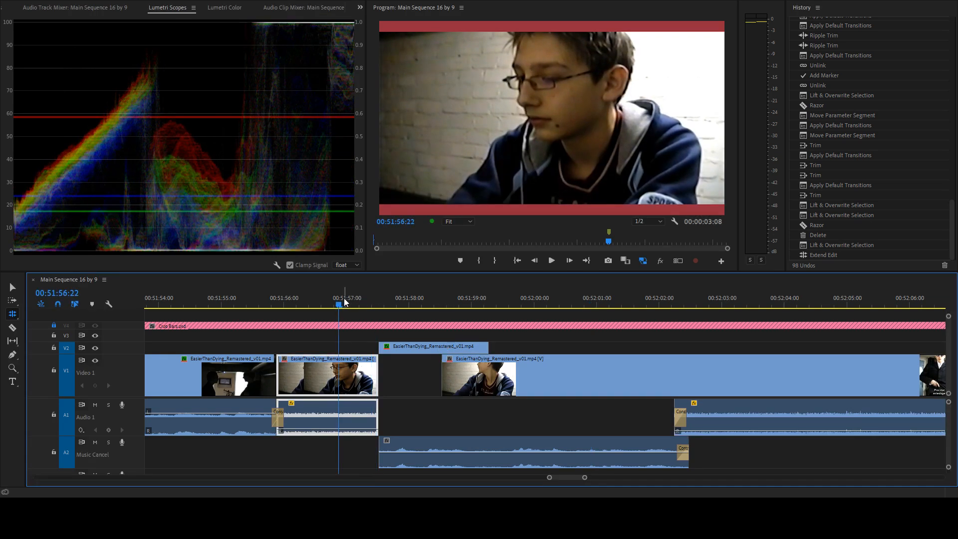
{"action": "key", "text": "space"}
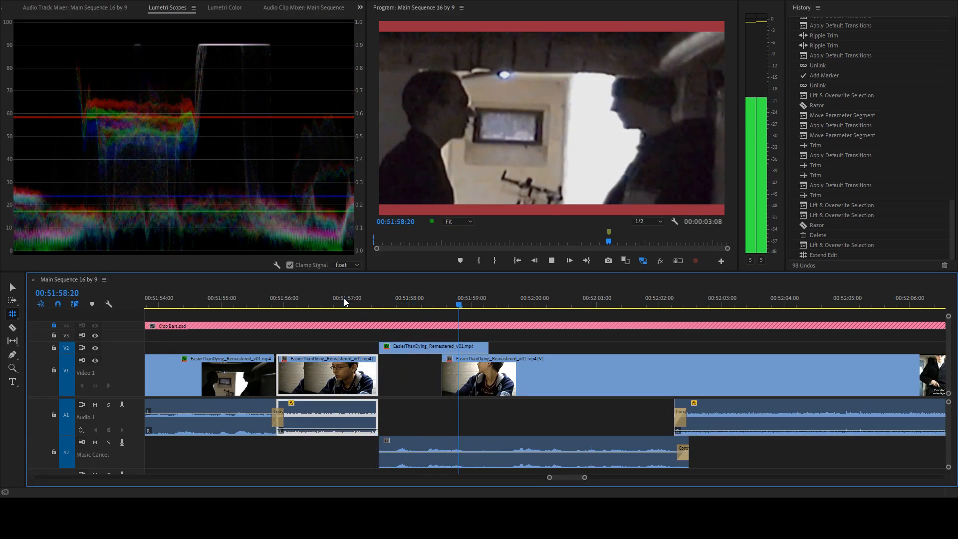
{"action": "key", "text": "space"}
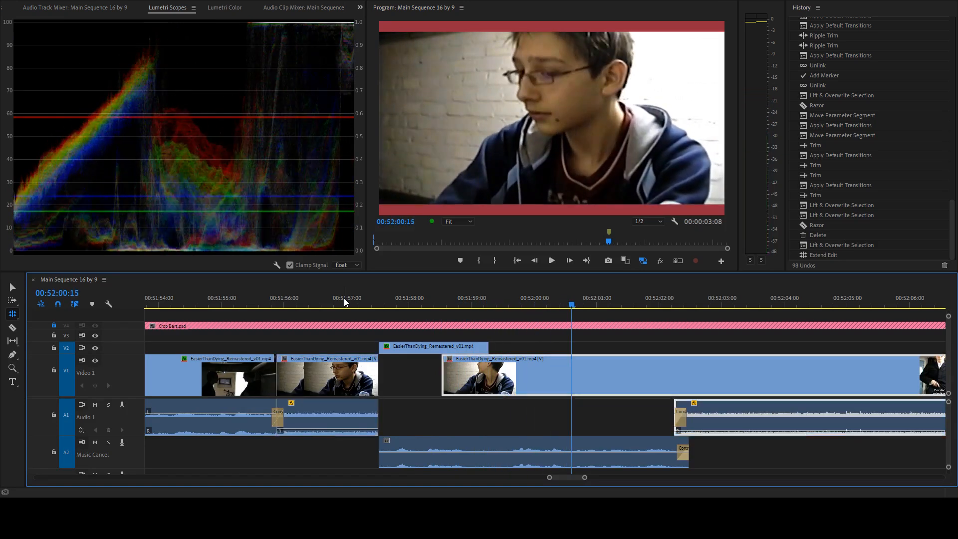
{"action": "left_click", "coordinate": [319, 298]}
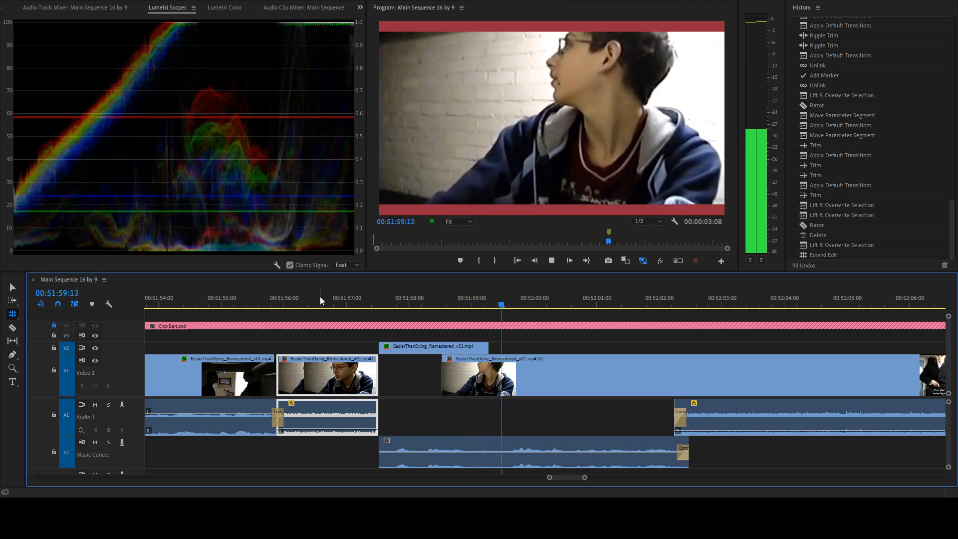
{"action": "key", "text": "space"}
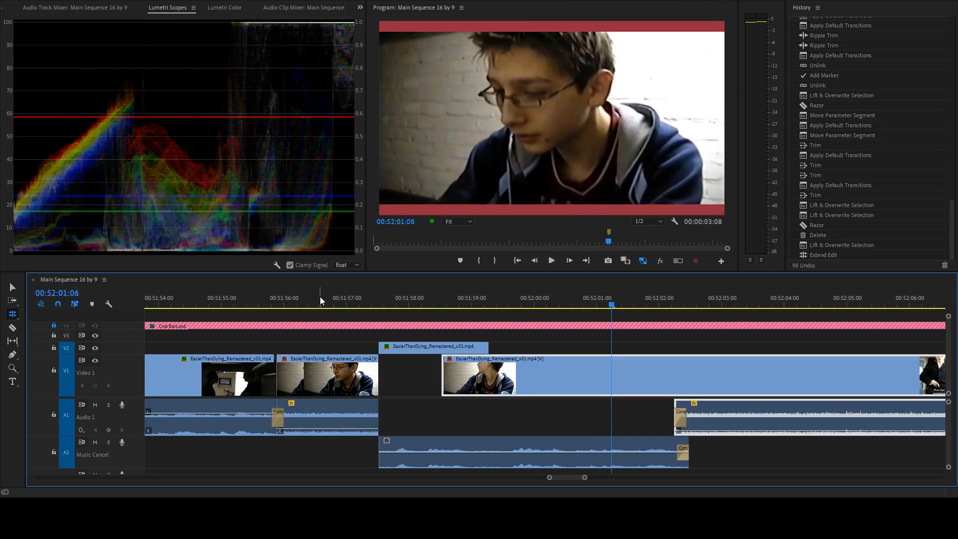
{"action": "left_click_drag", "start_coordinate": [435, 298], "coordinate": [501, 301]}
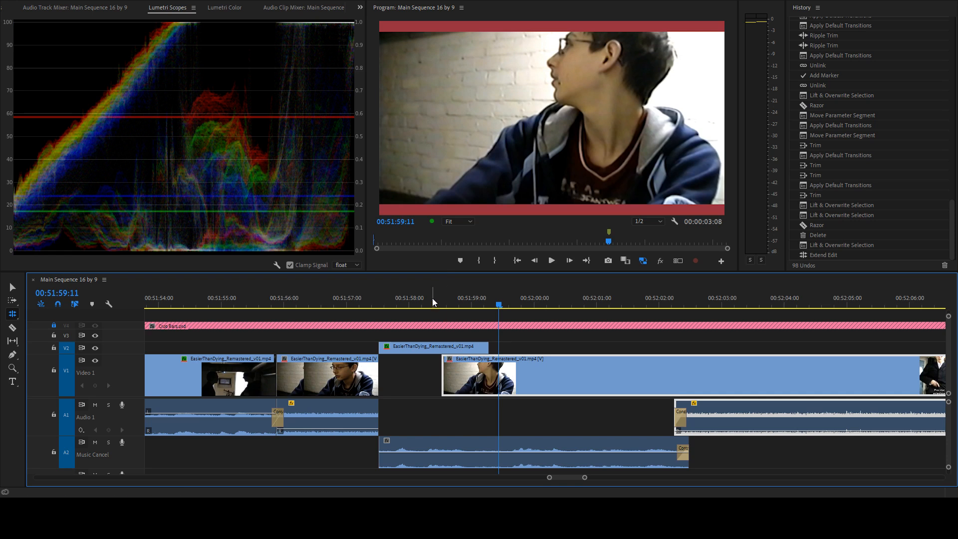
{"action": "left_click_drag", "start_coordinate": [427, 299], "coordinate": [263, 301]}
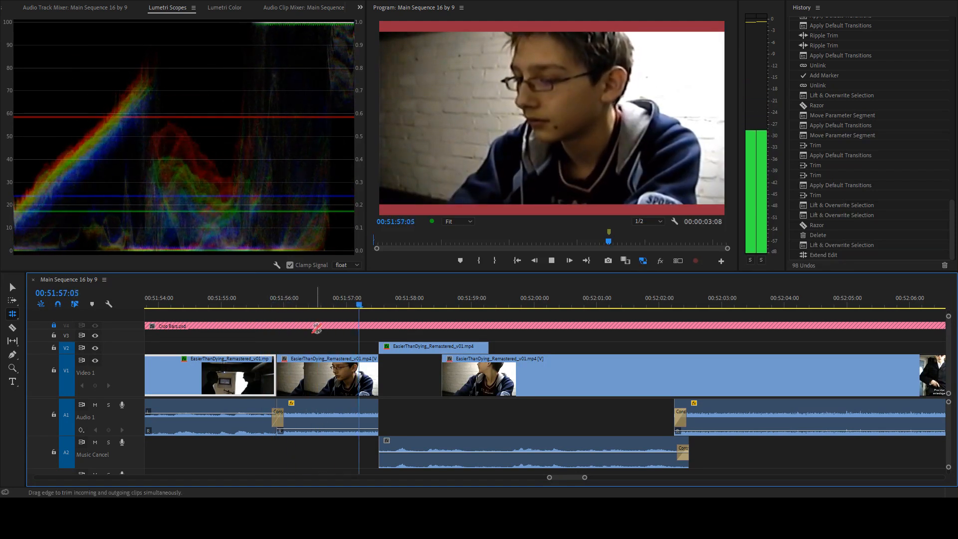
{"action": "scroll", "coordinate": [435, 389], "scroll_direction": "down", "scroll_amount": 5}
{"action": "left_click_drag", "start_coordinate": [425, 299], "coordinate": [242, 299]}
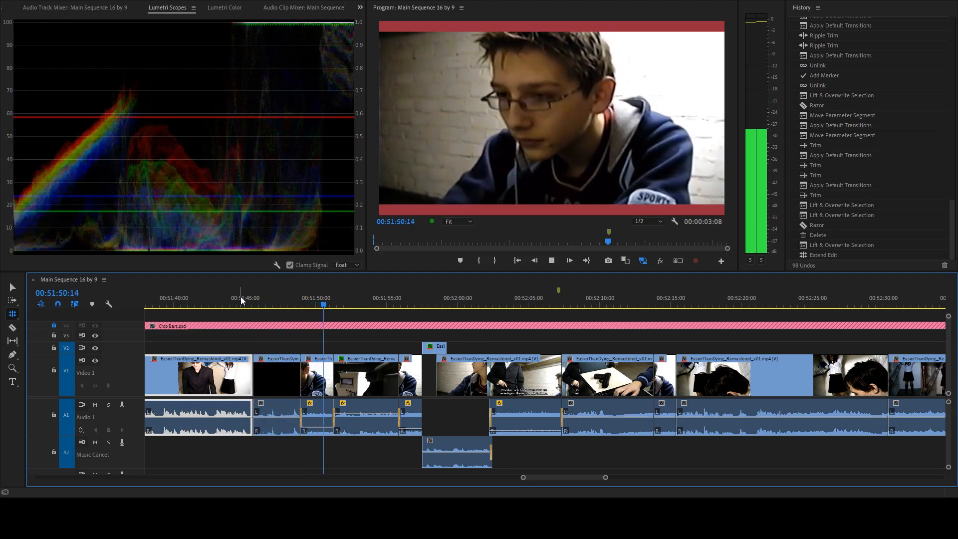
{"action": "key", "text": "space"}
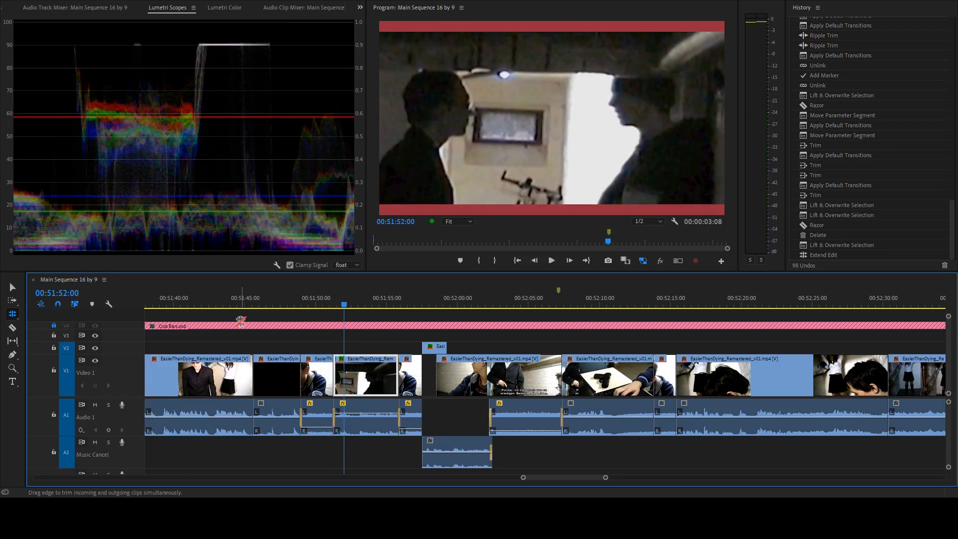
- Link the earlier wide shot's video and audio at 00:51:52:00, and move them to V2 and the Music Cancel track
{"action": "scroll", "coordinate": [318, 436], "scroll_direction": "up", "scroll_amount": 3}
{"action": "scroll", "coordinate": [417, 441], "scroll_direction": "up", "scroll_amount": 3}
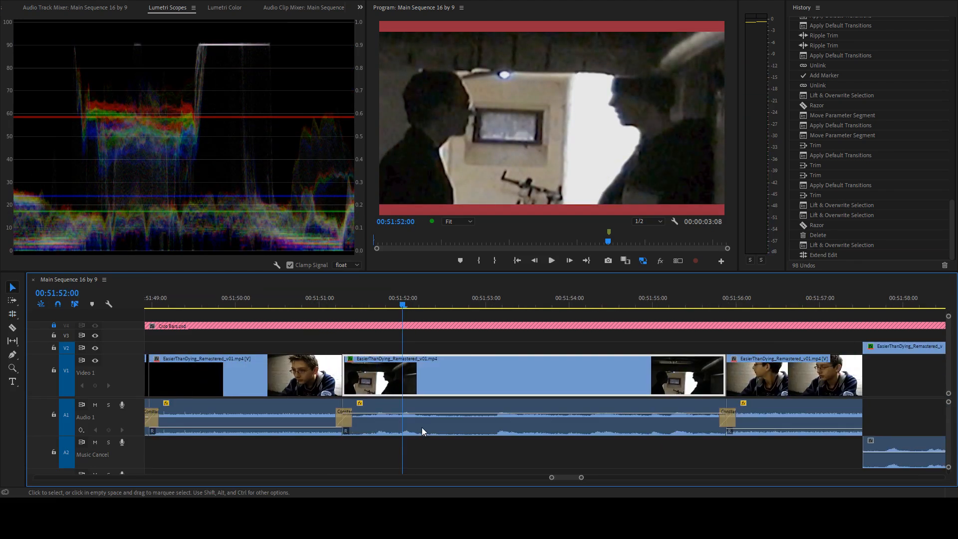
{"action": "left_click", "coordinate": [421, 427], "text": "shift"}
{"action": "key", "text": "ctrl+l"}
{"action": "scroll", "coordinate": [418, 428], "scroll_direction": "down", "scroll_amount": 3}
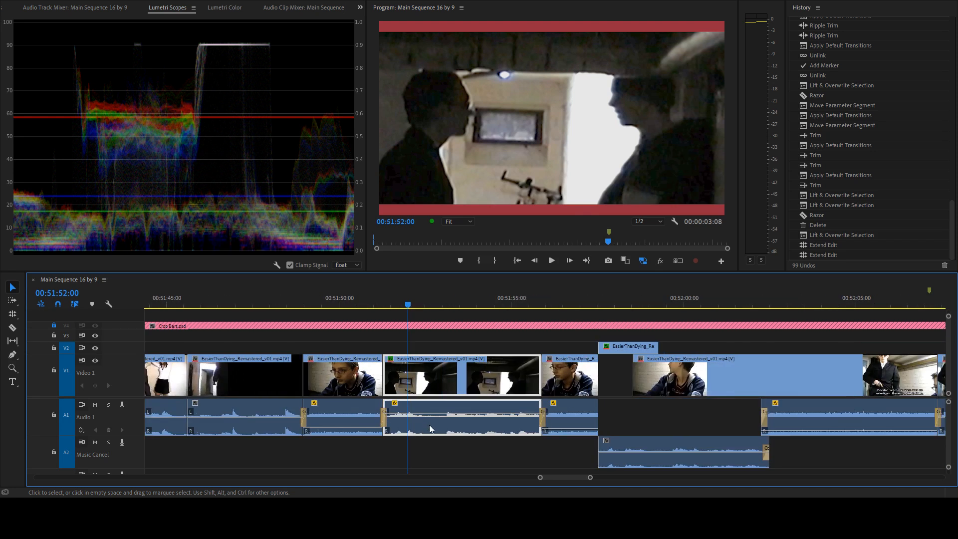
{"action": "left_click_drag", "start_coordinate": [430, 429], "coordinate": [432, 352]}
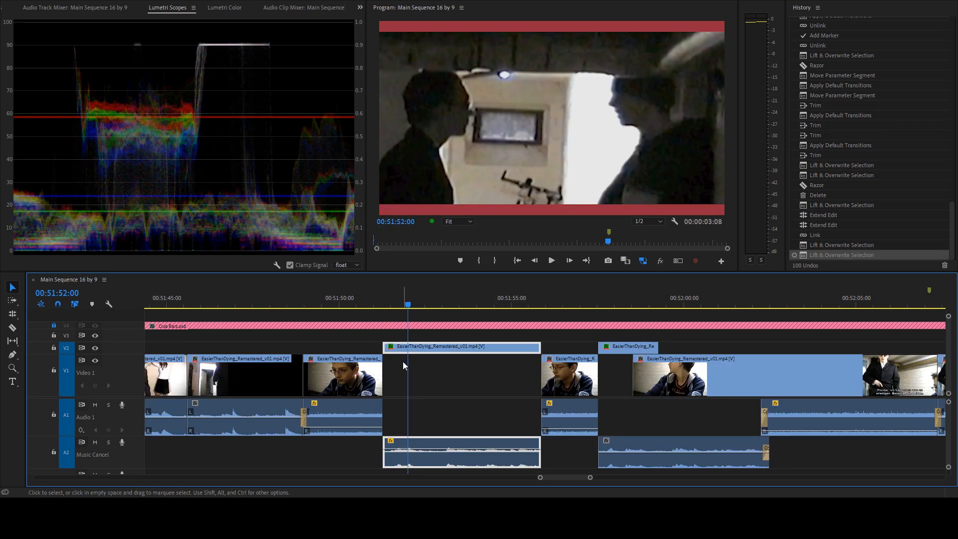
- Move the linked wide shot and all later clips back to about 00:51:50:06, overlapping the preceding close-up, and play the overlap
{"action": "key", "text": "a"}
{"action": "left_click_drag", "start_coordinate": [445, 349], "coordinate": [413, 352]}
{"action": "left_click", "coordinate": [319, 301]}
{"action": "key", "text": "space"}
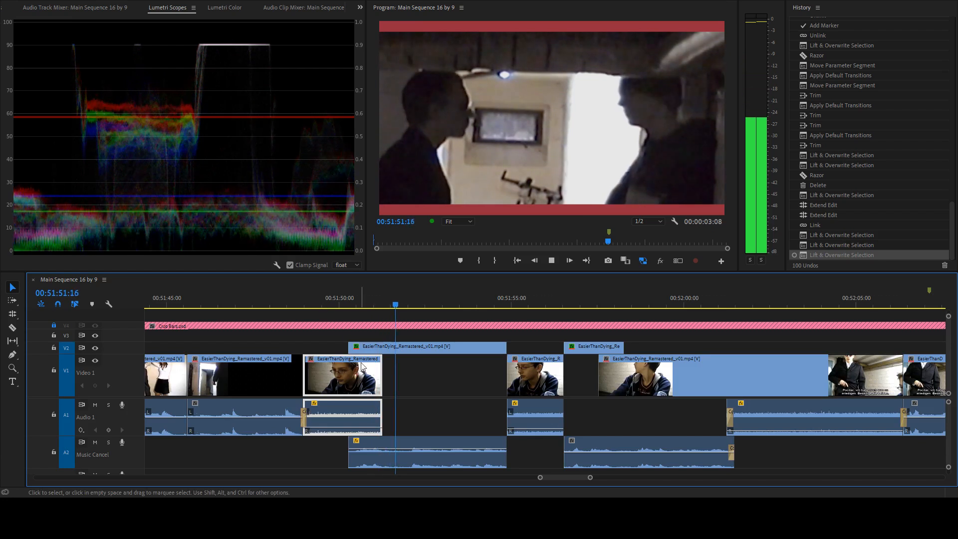
- Shift the linked wide shot and all later clips to start at about 00:51:50:00, and play the overlap
{"action": "left_click_drag", "start_coordinate": [431, 348], "coordinate": [393, 351]}
{"action": "key", "text": "ctrl+z"}
{"action": "key", "text": "ctrl+z"}
{"action": "left_click", "coordinate": [318, 302]}
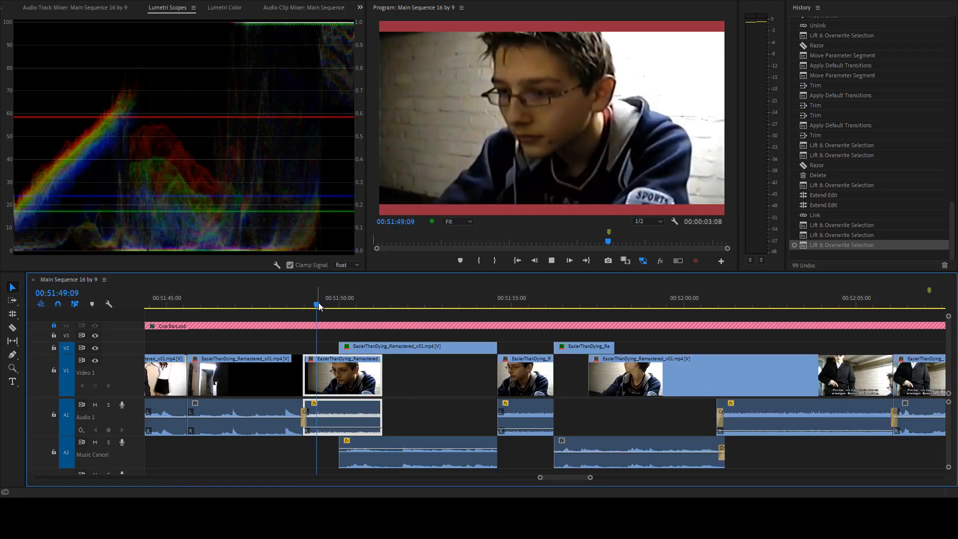
{"action": "key", "text": "space"}
- Trim only the video start of the V2 wide shot to about 00:51:51:00, keeping its audio lead-in, and play it back
{"action": "left_click", "coordinate": [357, 344]}
{"action": "key", "text": "n"}
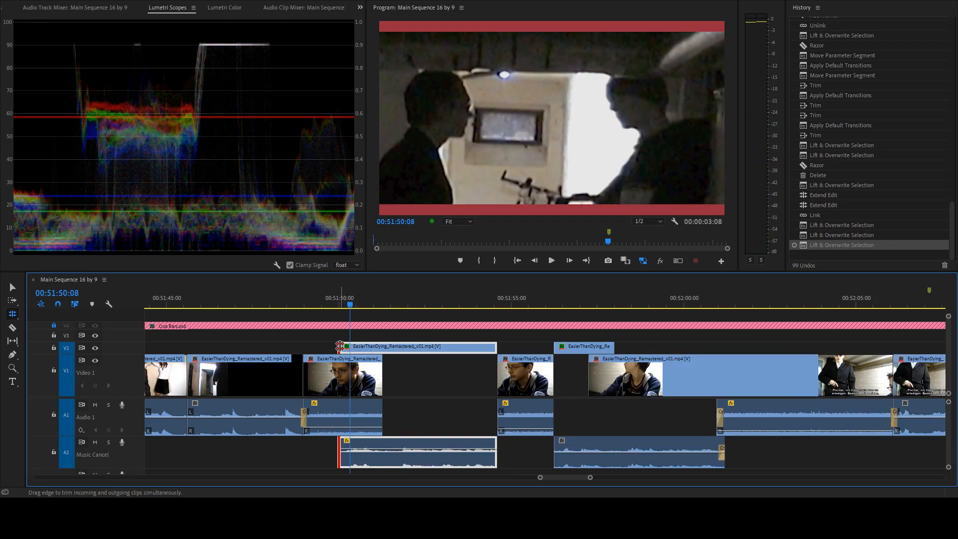
{"action": "left_click_drag", "start_coordinate": [340, 346], "coordinate": [374, 346]}
{"action": "left_click", "coordinate": [328, 299]}
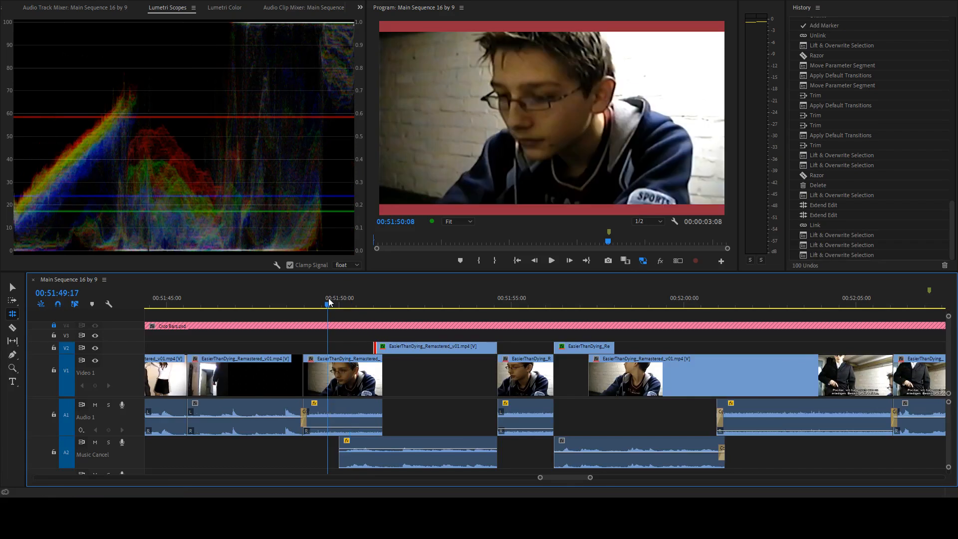
{"action": "key", "text": "space"}
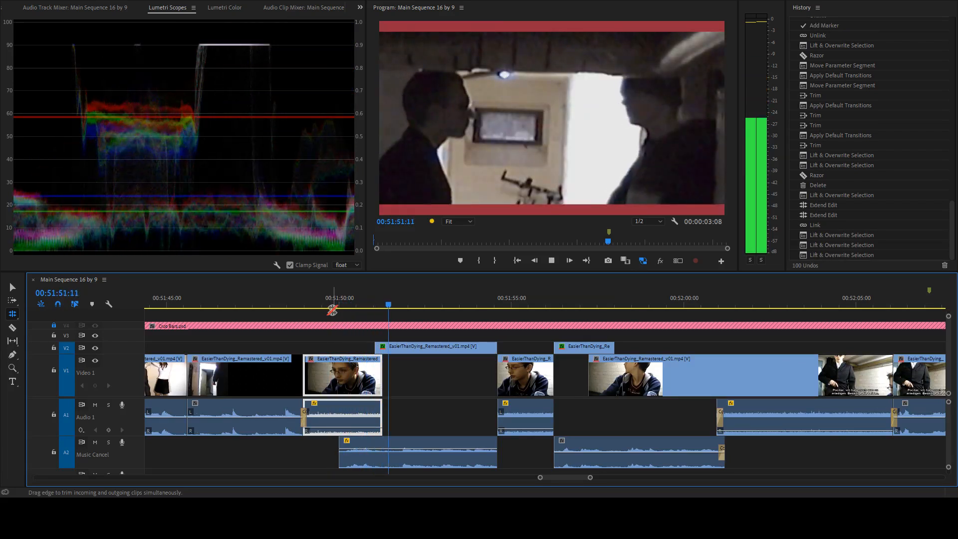
{"action": "left_click", "coordinate": [313, 301]}
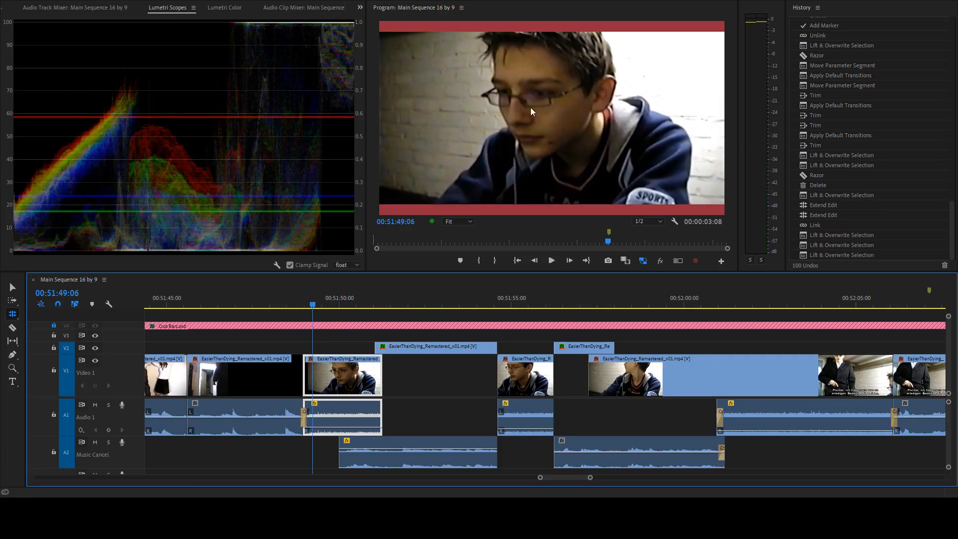
{"action": "key", "text": "space"}
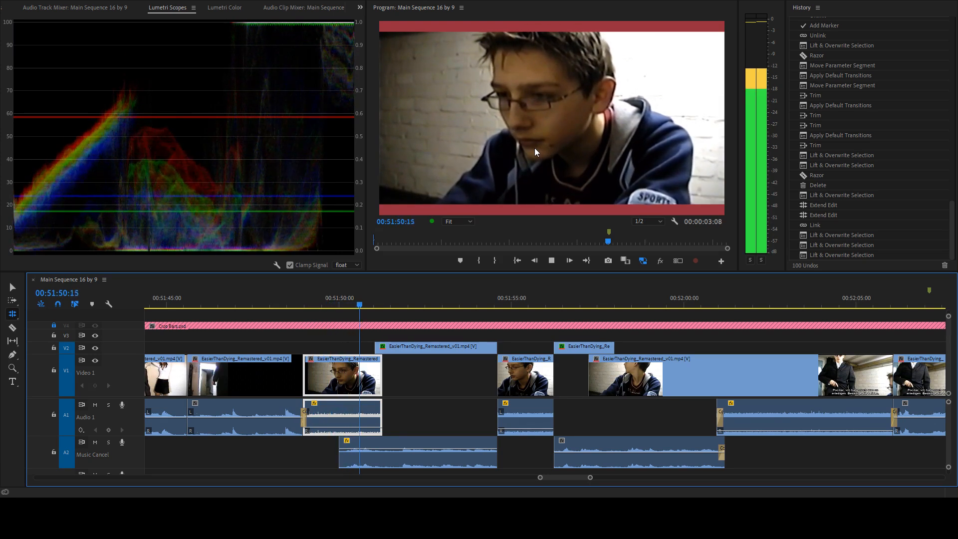
- Shift the first V2 wide shot and all later clips earlier so its audio starts at about 00:51:49:14, and play the overlap
{"action": "key", "text": "space"}
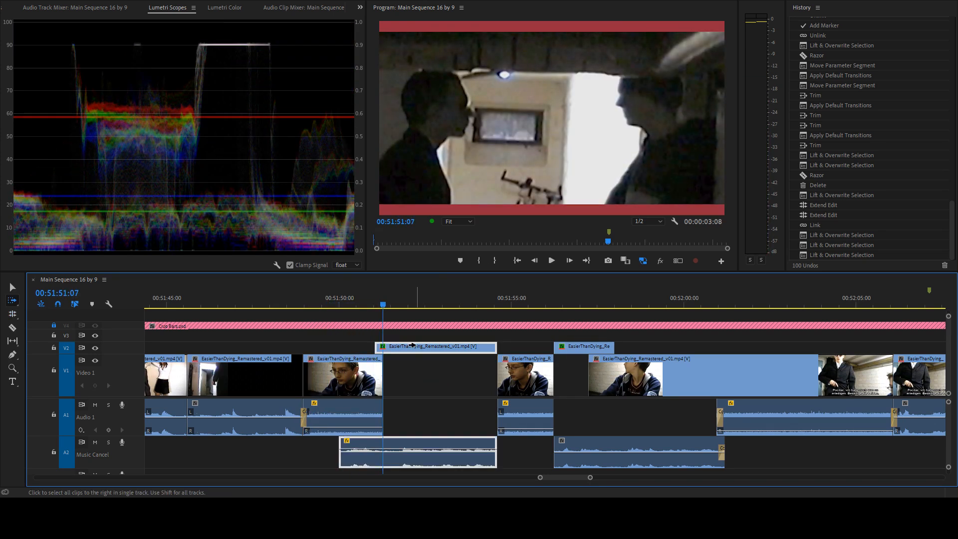
{"action": "left_click_drag", "start_coordinate": [412, 345], "coordinate": [409, 343]}
{"action": "left_click", "coordinate": [300, 302]}
{"action": "key", "text": "space"}
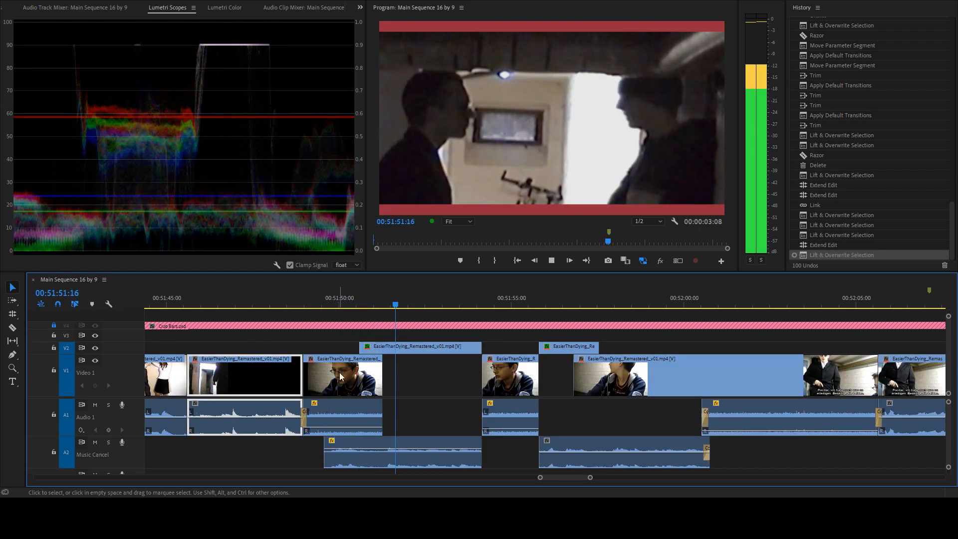
{"action": "key", "text": "space"}
- Trim only the video start of the first V2 wide shot to 00:51:51:07, where the close-up ends, and play it back
{"action": "key", "text": "b"}
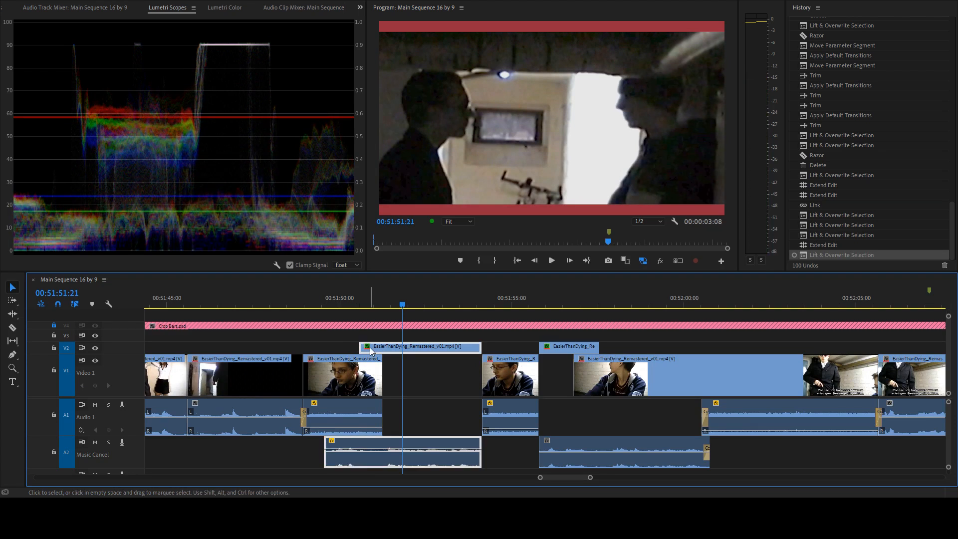
{"action": "left_click_drag", "start_coordinate": [362, 346], "coordinate": [383, 346]}
{"action": "left_click", "coordinate": [299, 301]}
{"action": "key", "text": "space"}
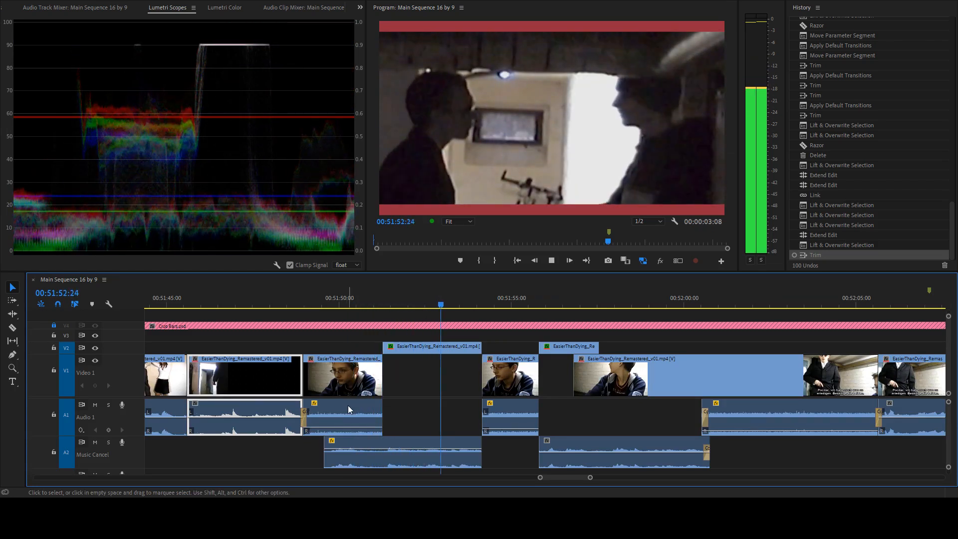
- Trim only the first close-up's audio end to about 00:51:49:20, apply the default transition there, and play the cut
{"action": "left_click", "coordinate": [344, 442]}
{"action": "left_click", "coordinate": [366, 412]}
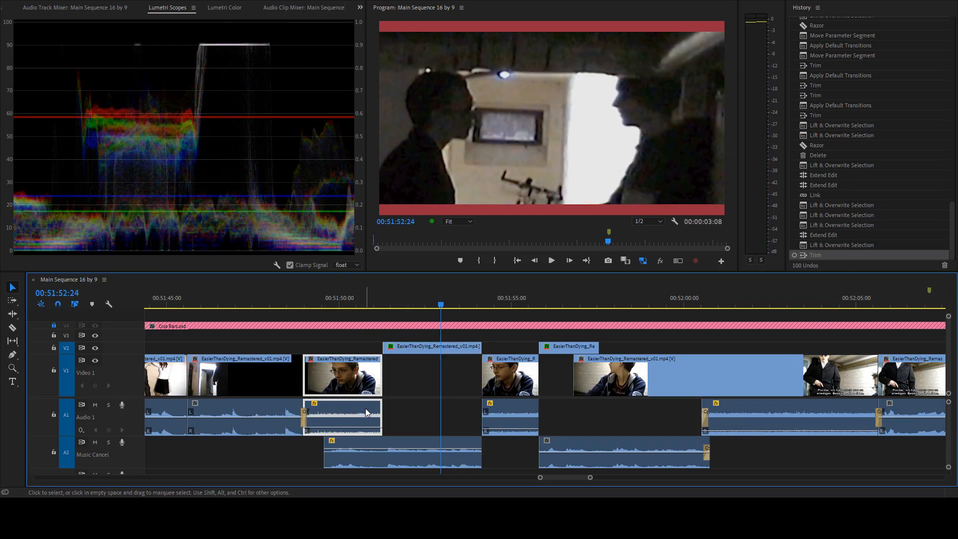
{"action": "left_click_drag", "start_coordinate": [378, 409], "coordinate": [329, 415]}
{"action": "left_click", "coordinate": [331, 415]}
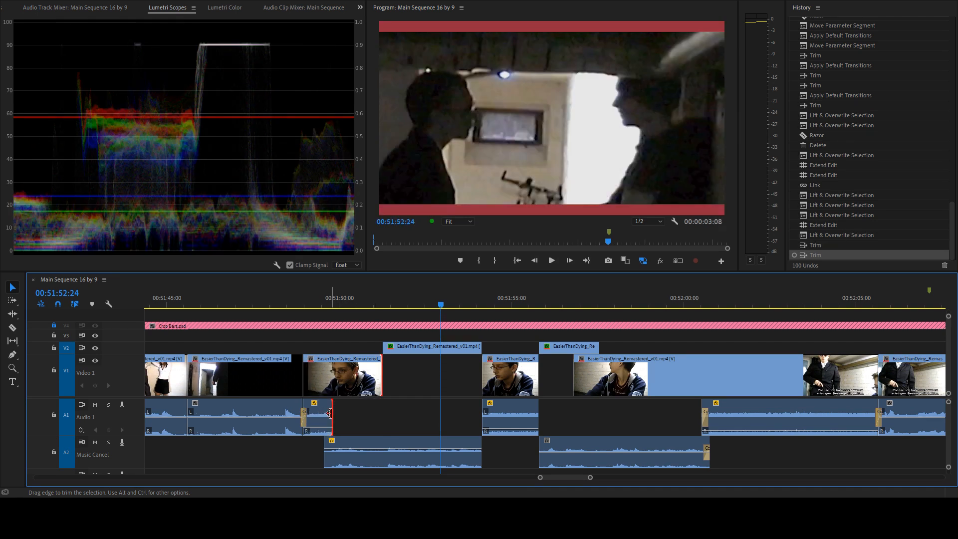
{"action": "key", "text": "shift+d"}
{"action": "left_click", "coordinate": [299, 304]}
{"action": "key", "text": "space"}
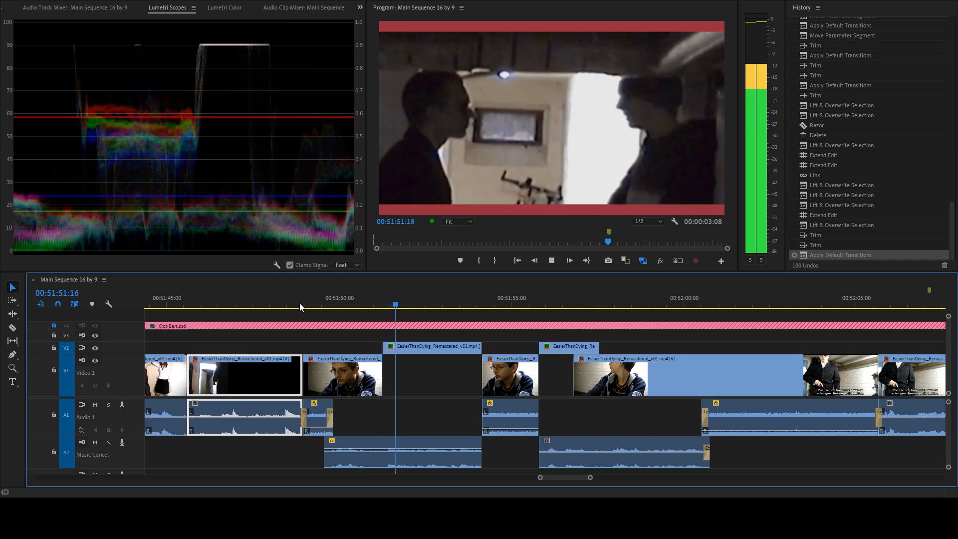
- Replay the passage from just before the first close-up through both wide shots
{"action": "key", "text": "space"}
{"action": "left_click", "coordinate": [382, 298]}
{"action": "key", "text": "space"}
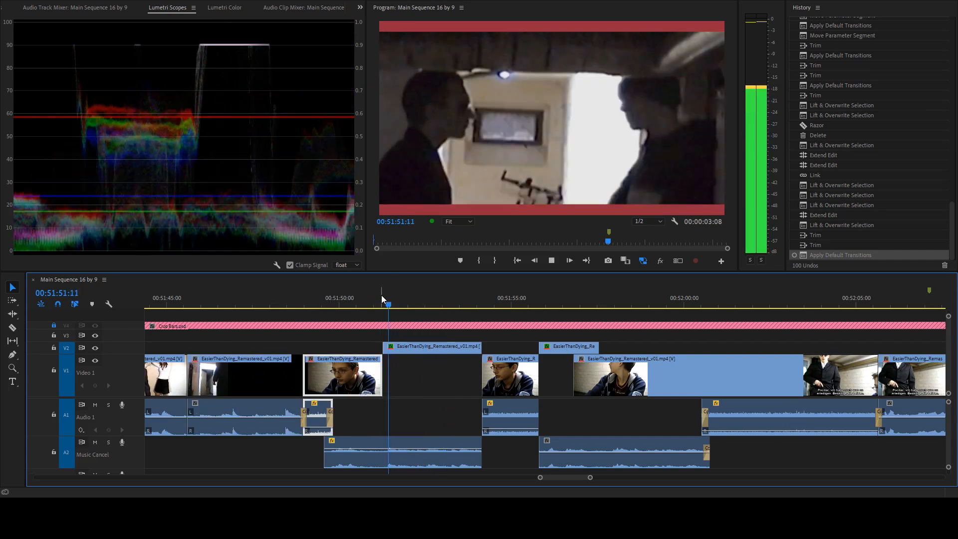
{"action": "left_click_drag", "start_coordinate": [382, 298], "coordinate": [304, 298]}
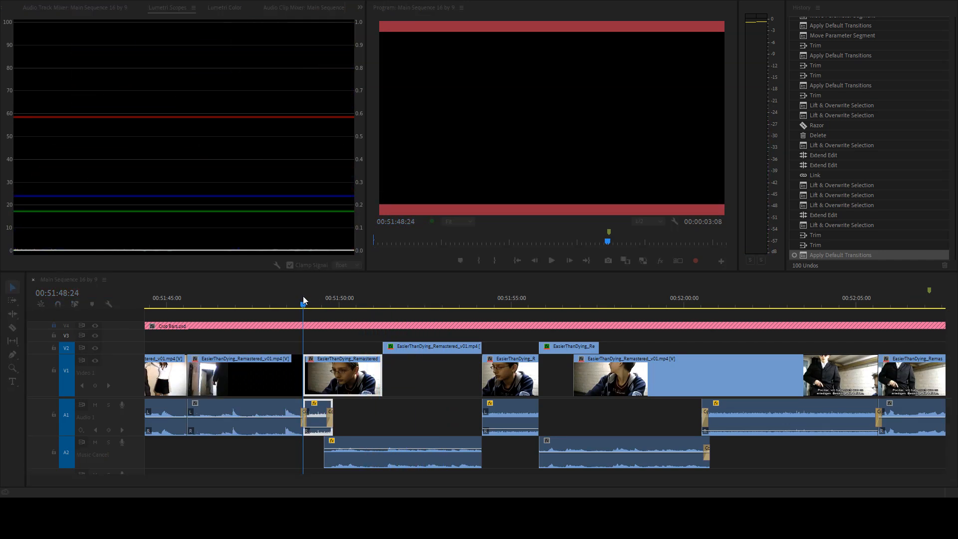
{"action": "left_click", "coordinate": [279, 300]}
{"action": "key", "text": "space"}
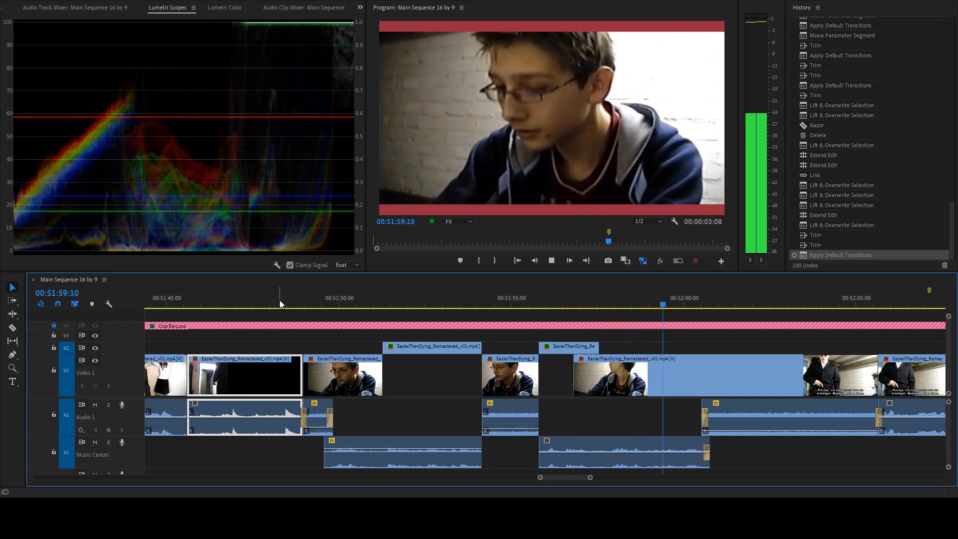
- Inspect the second close-up around 00:51:54:23, and replay the dialogue up to the cut after the second wide shot
{"action": "left_click", "coordinate": [305, 302]}
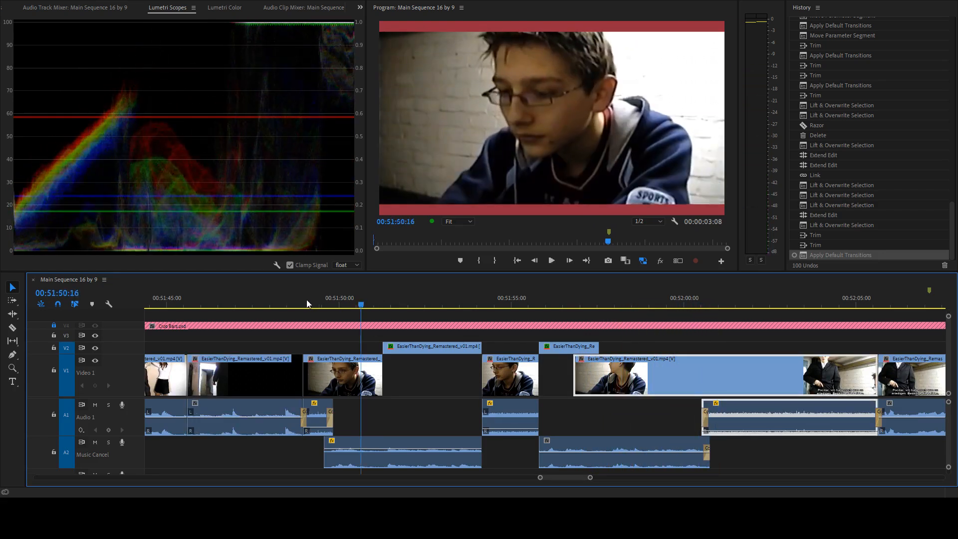
{"action": "mouse_move", "coordinate": [474, 303]}
{"action": "left_mouse_down"}
{"action": "mouse_move", "coordinate": [549, 302]}
{"action": "mouse_move", "coordinate": [475, 304]}
{"action": "left_mouse_up"}
{"action": "left_click", "coordinate": [511, 303]}
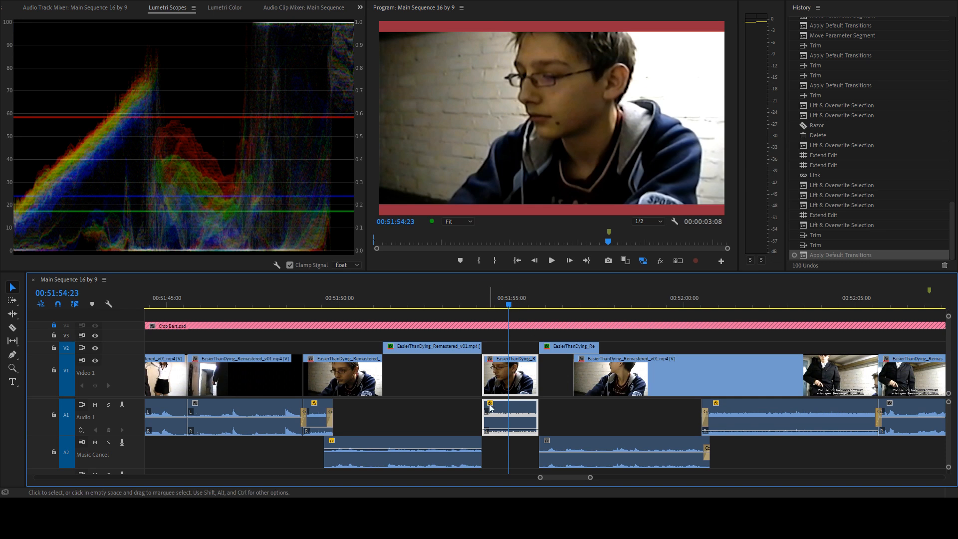
{"action": "left_click", "coordinate": [467, 300]}
{"action": "left_click_drag", "start_coordinate": [467, 299], "coordinate": [431, 300]}
{"action": "left_click", "coordinate": [293, 300]}
{"action": "key", "text": "space"}
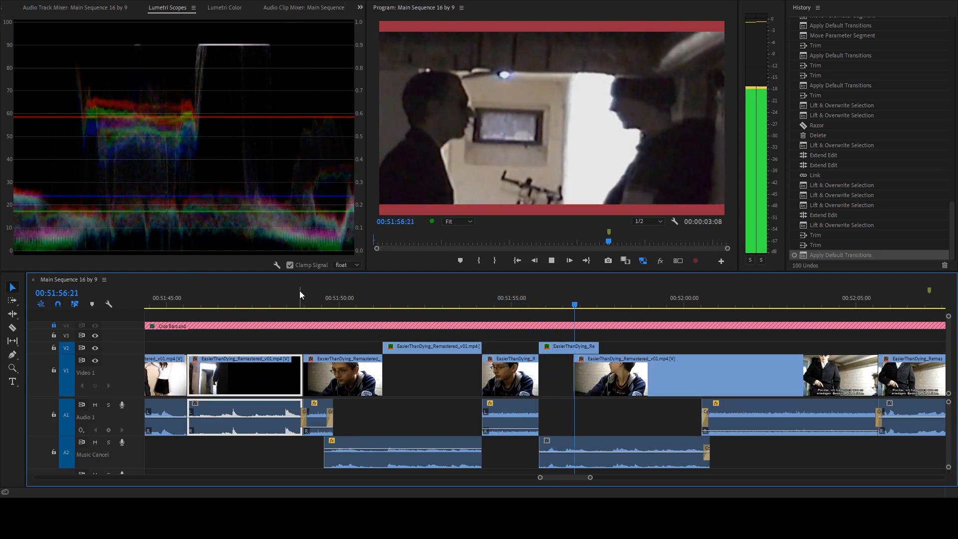
{"action": "key", "text": "space"}
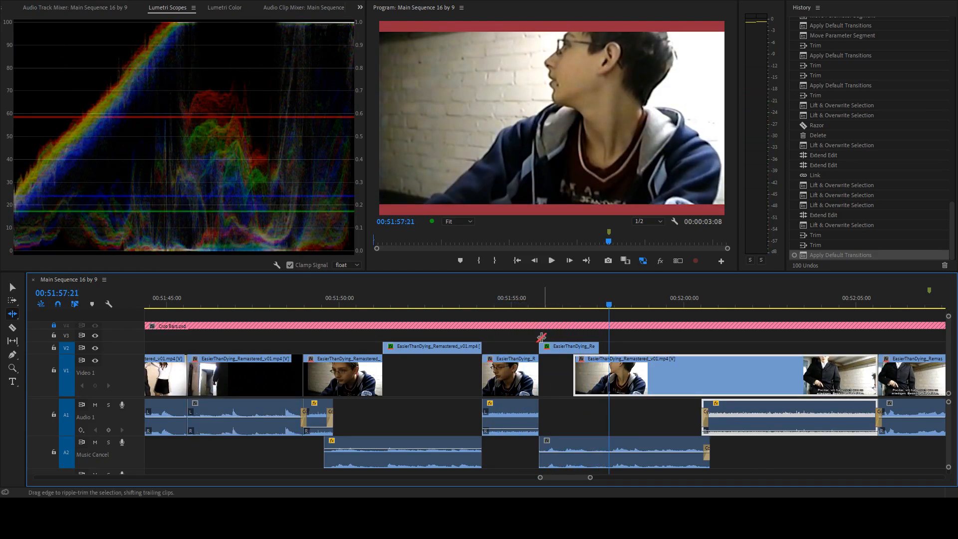
- Try moving the second V2 wide shot and all later clips back to start at about 00:51:55:06
{"action": "key", "text": "b"}
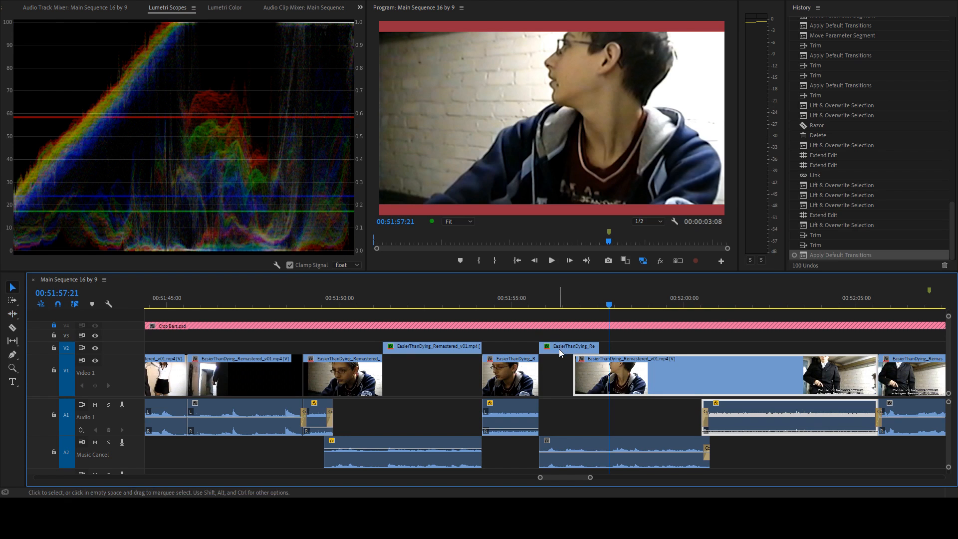
{"action": "left_click", "coordinate": [581, 346]}
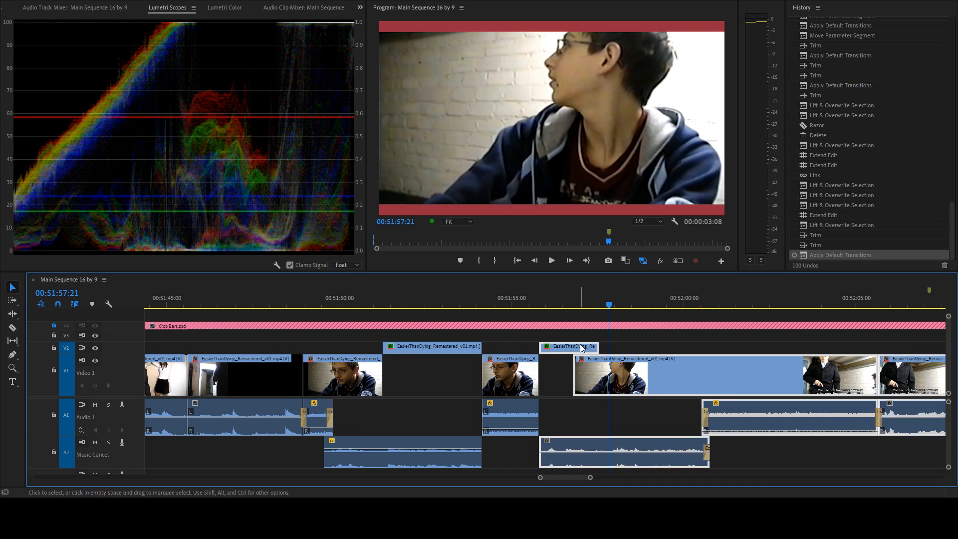
{"action": "left_click_drag", "start_coordinate": [581, 348], "coordinate": [554, 352]}
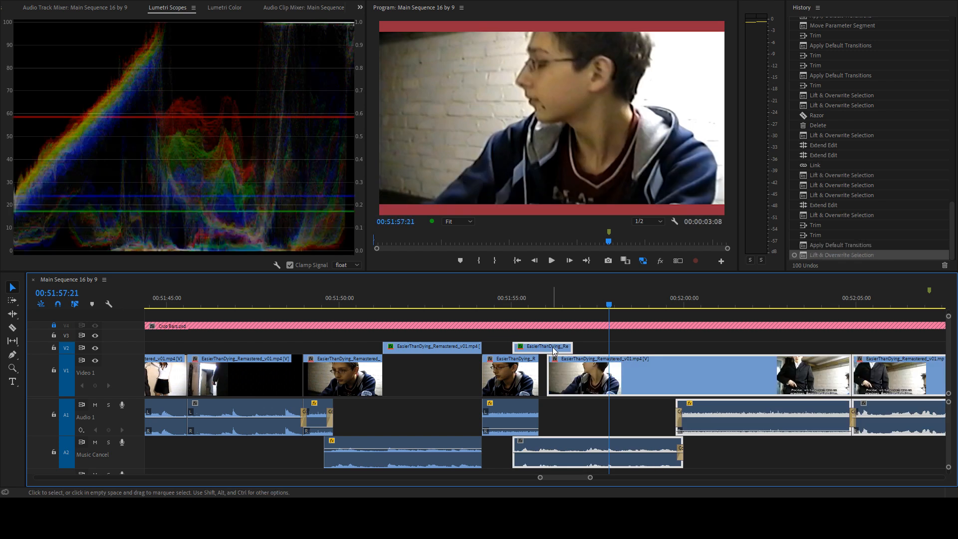
{"action": "key", "text": "="}
{"action": "key", "text": "alt+Right"}
{"action": "key", "text": "alt+Right"}
{"action": "key", "text": "alt+Right"}
{"action": "key", "text": "alt+Right"}
{"action": "key", "text": "alt+Right"}
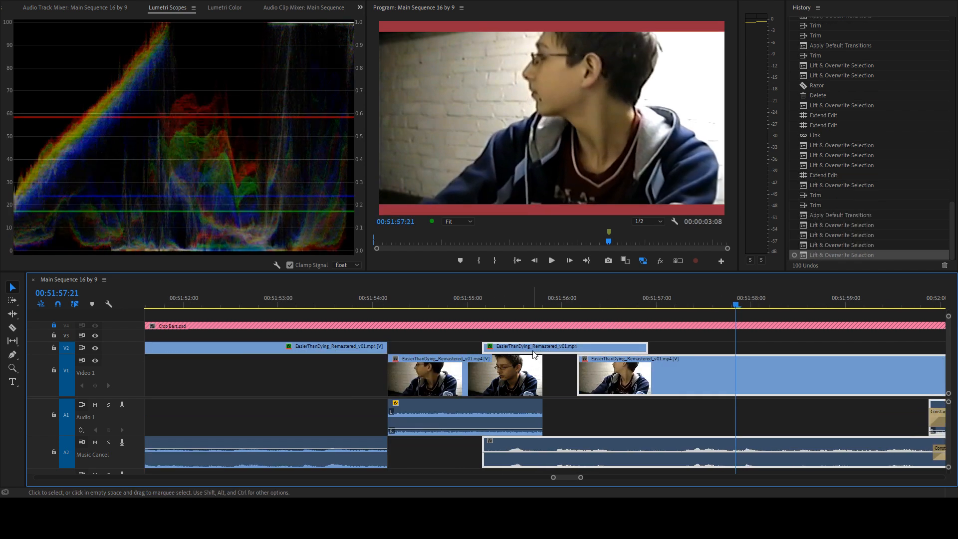
- Try trimming only the video start of the second V2 wide shot to about 00:51:55:18, and play the cut
{"action": "left_click", "coordinate": [498, 342]}
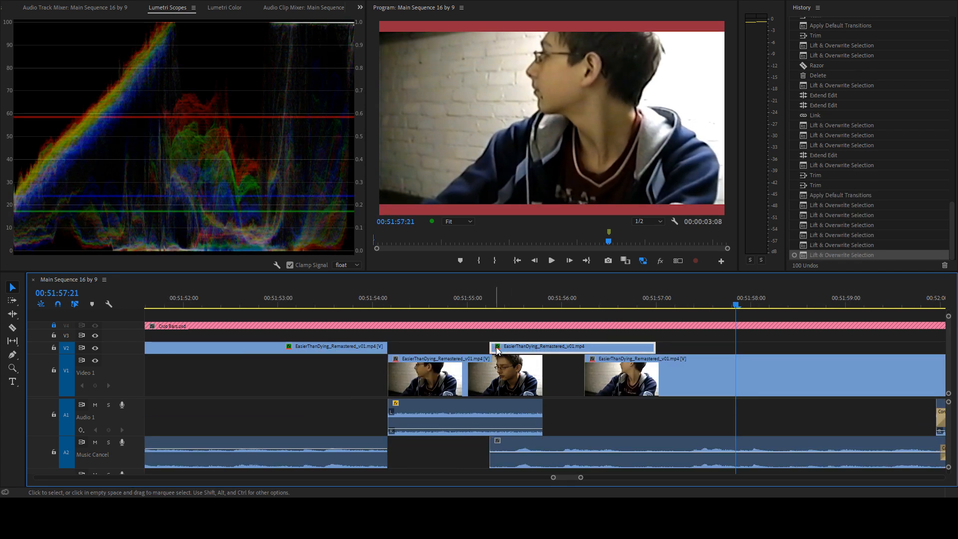
{"action": "left_click_drag", "start_coordinate": [497, 351], "coordinate": [535, 351]}
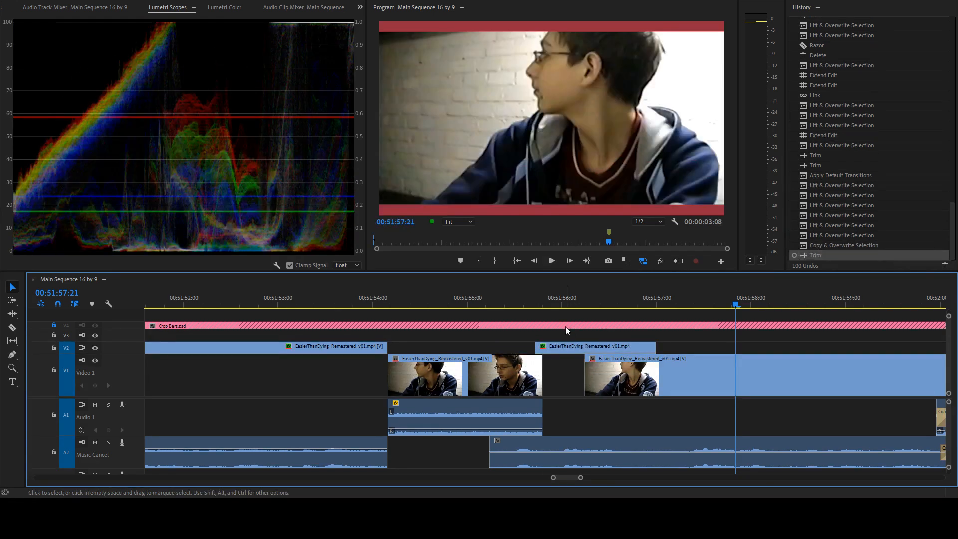
{"action": "left_click", "coordinate": [343, 298]}
{"action": "key", "text": "space"}
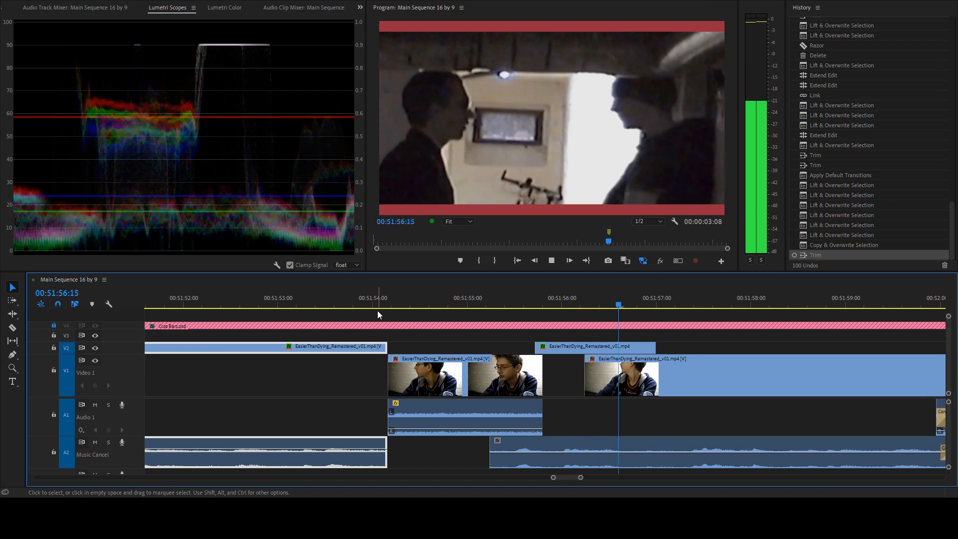
{"action": "key", "text": "space"}
- Try trimming the second close-up's audio end to about 00:51:55:11 with the default transition, and play the overlap
{"action": "scroll", "coordinate": [484, 321], "scroll_direction": "down", "scroll_amount": 5}
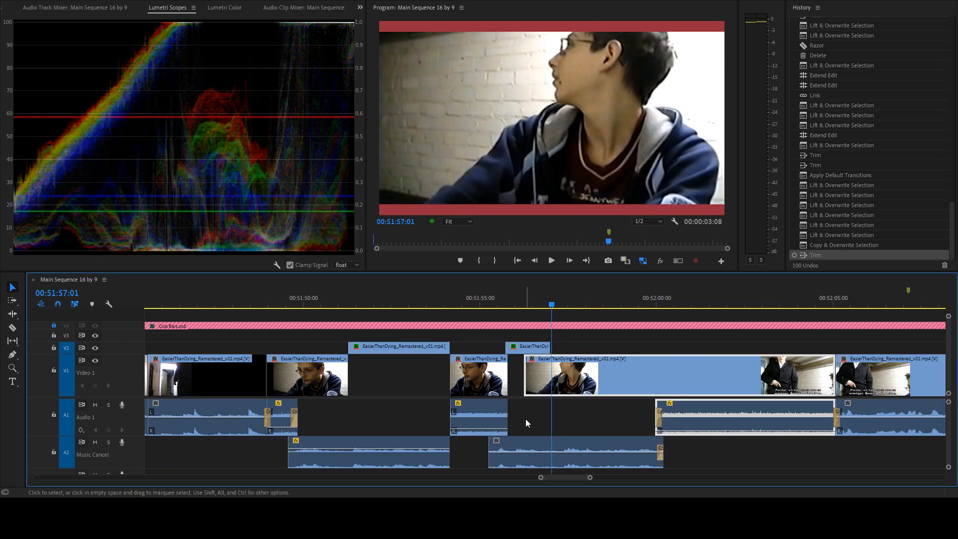
{"action": "left_click_drag", "start_coordinate": [504, 415], "coordinate": [493, 414]}
{"action": "key", "text": "shift+d"}
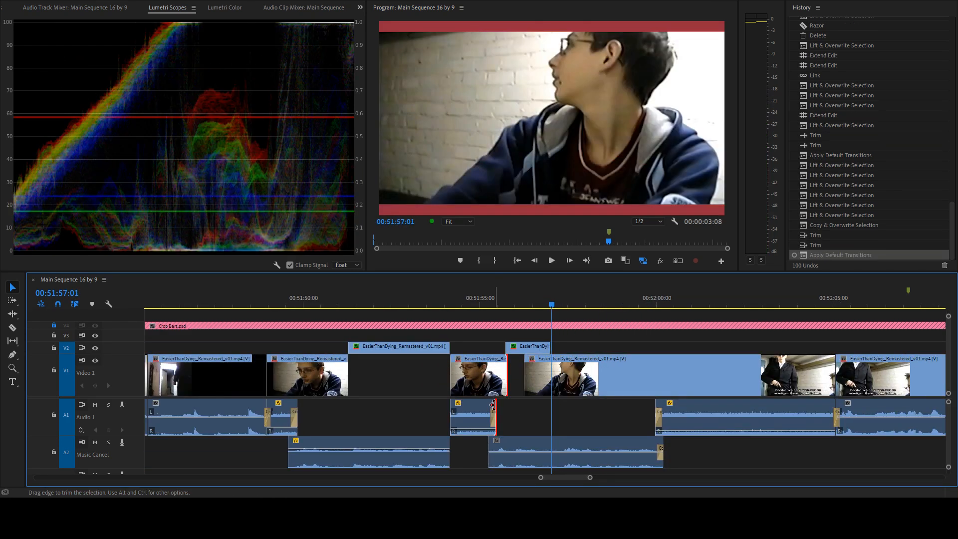
{"action": "left_click", "coordinate": [418, 300]}
{"action": "key", "text": "space"}
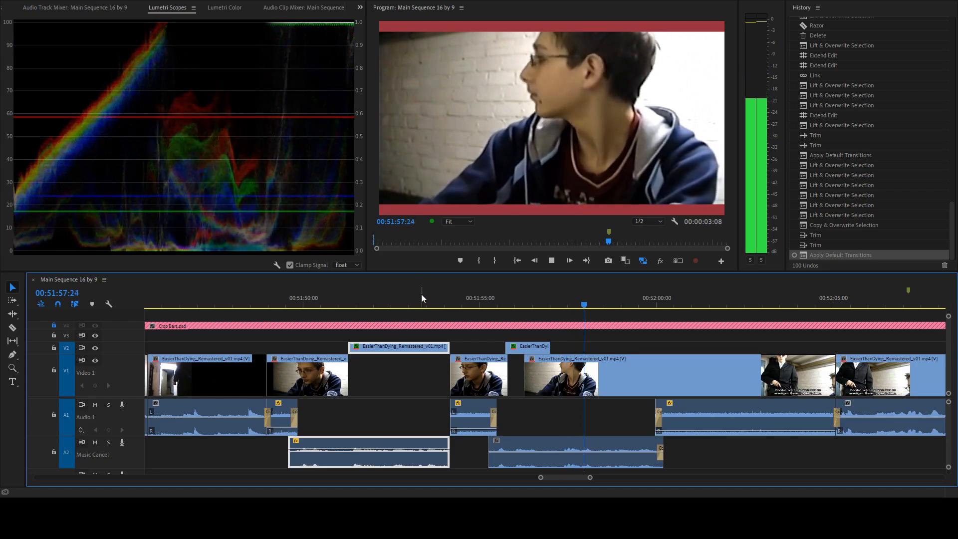
- Undo the second close-up's audio trim and transition and all trims and moves of the second wide shot
{"action": "key", "text": "ctrl+z"}
{"action": "key", "text": "ctrl+z"}
{"action": "key", "text": "ctrl+z"}
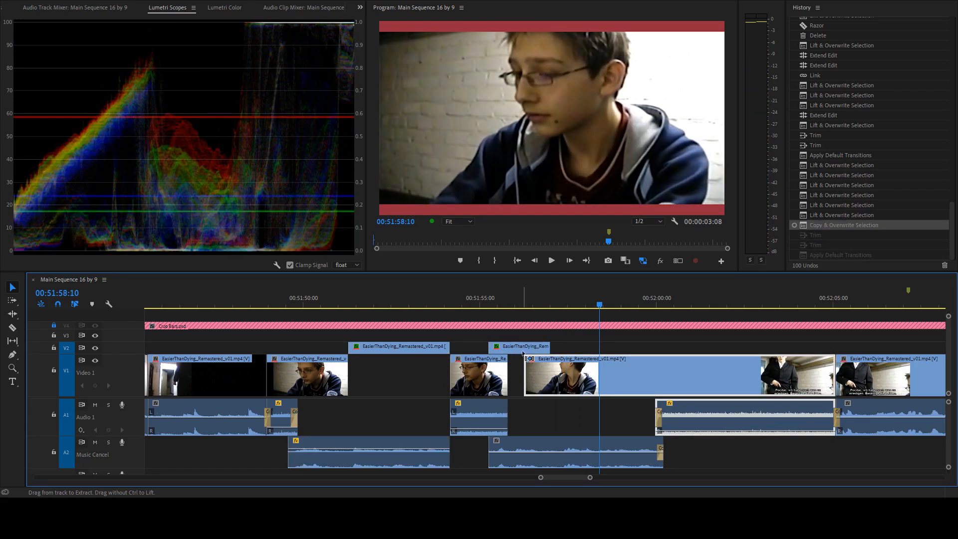
{"action": "key", "text": "ctrl+z"}
{"action": "key", "text": "ctrl+z"}
{"action": "key", "text": "ctrl+z"}
{"action": "key", "text": "ctrl+z"}
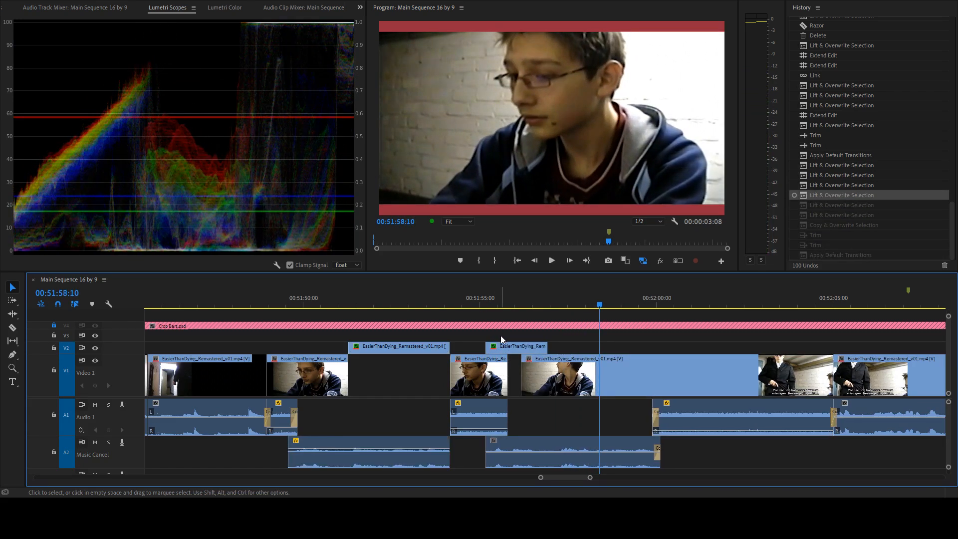
{"action": "key", "text": "ctrl+z"}
{"action": "key", "text": "ctrl+z"}
{"action": "key", "text": "ctrl+z"}
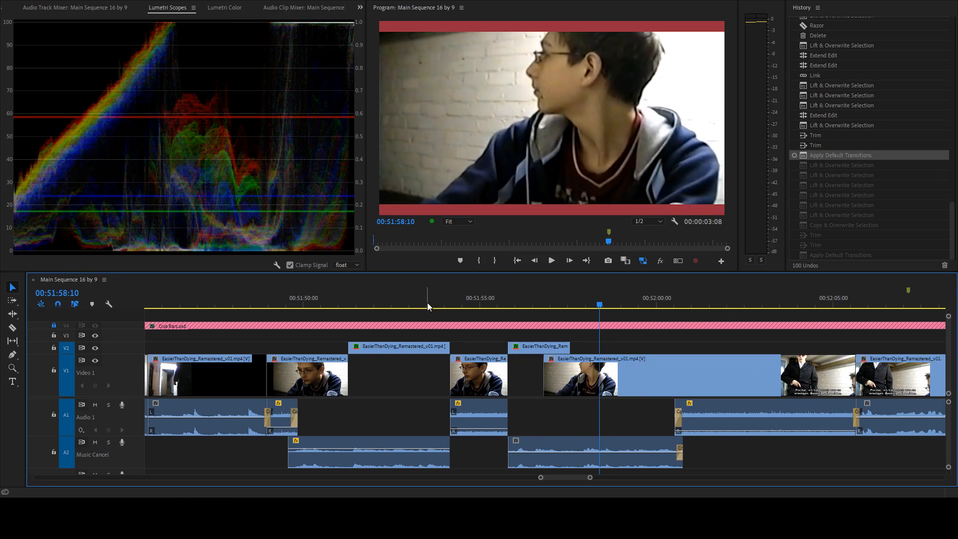
- Play the sequence from before the second close-up through the second wide shot
{"action": "left_click", "coordinate": [424, 304]}
{"action": "left_click", "coordinate": [453, 318]}
{"action": "key", "text": "space"}
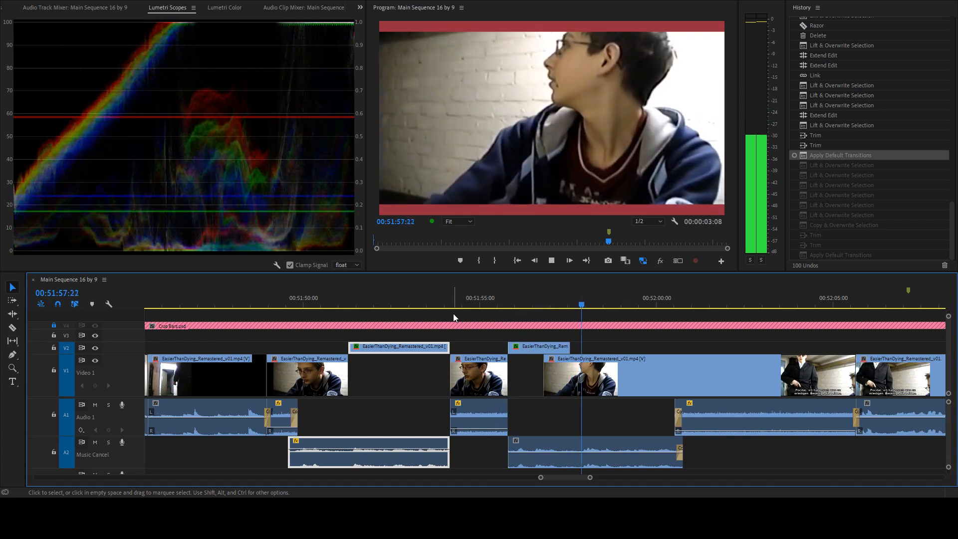
- Delete the clip starting at 00:52:05:16 and extend the preceding clip over the gap to about 00:52:12:02
{"action": "scroll", "coordinate": [529, 389], "scroll_direction": "down", "scroll_amount": 5}
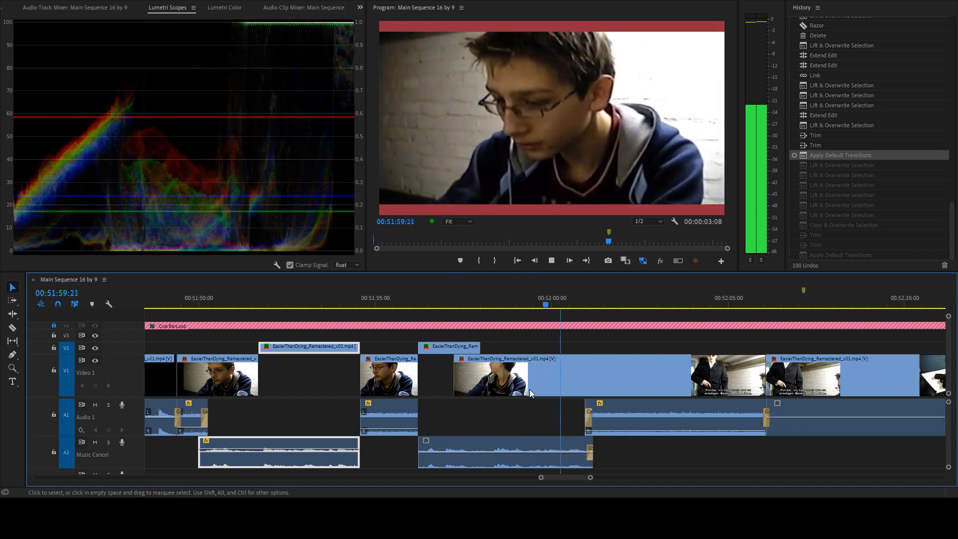
{"action": "scroll", "coordinate": [530, 397], "scroll_direction": "down", "scroll_amount": 12}
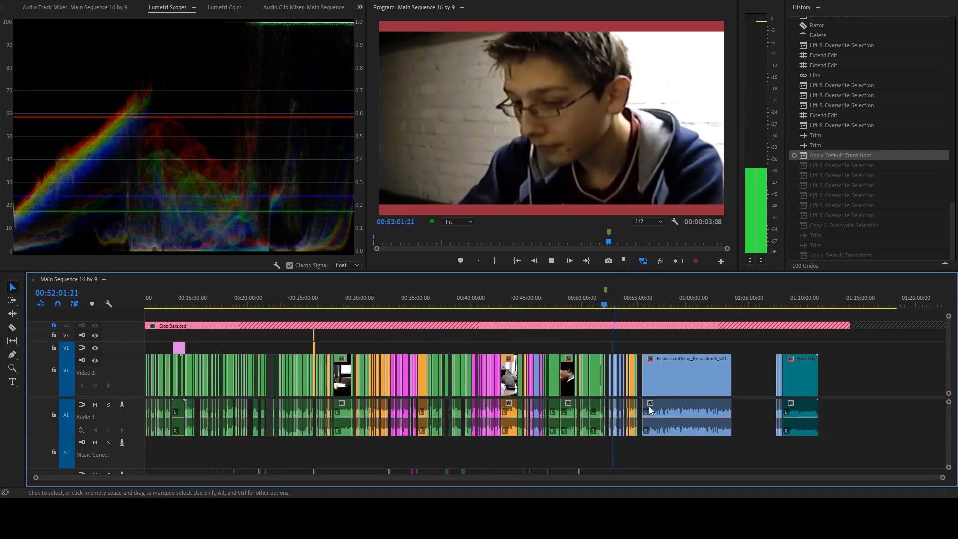
{"action": "scroll", "coordinate": [643, 406], "scroll_direction": "up", "scroll_amount": 6}
{"action": "scroll", "coordinate": [518, 412], "scroll_direction": "up", "scroll_amount": 4}
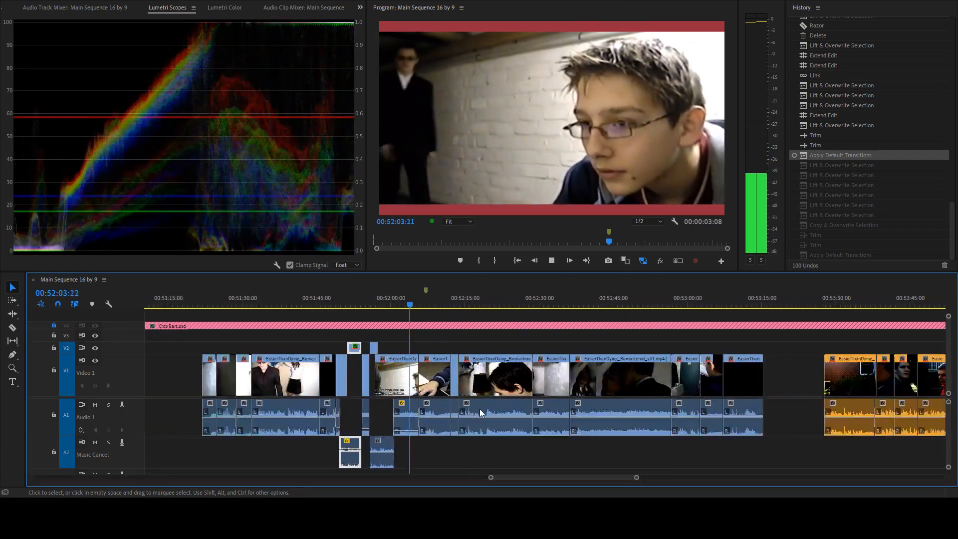
{"action": "scroll", "coordinate": [463, 363], "scroll_direction": "up", "scroll_amount": 4}
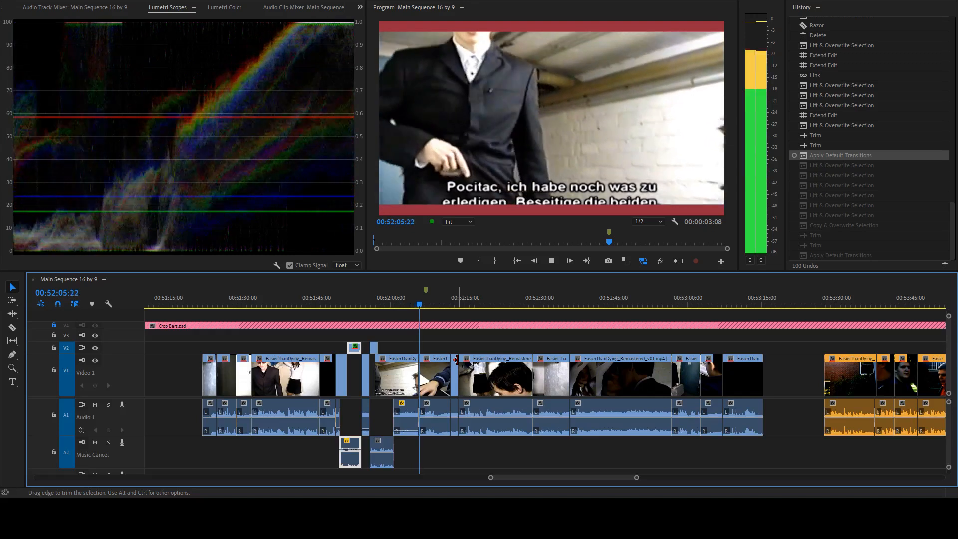
{"action": "left_click", "coordinate": [435, 383]}
{"action": "scroll", "coordinate": [434, 384], "scroll_direction": "up", "scroll_amount": 2}
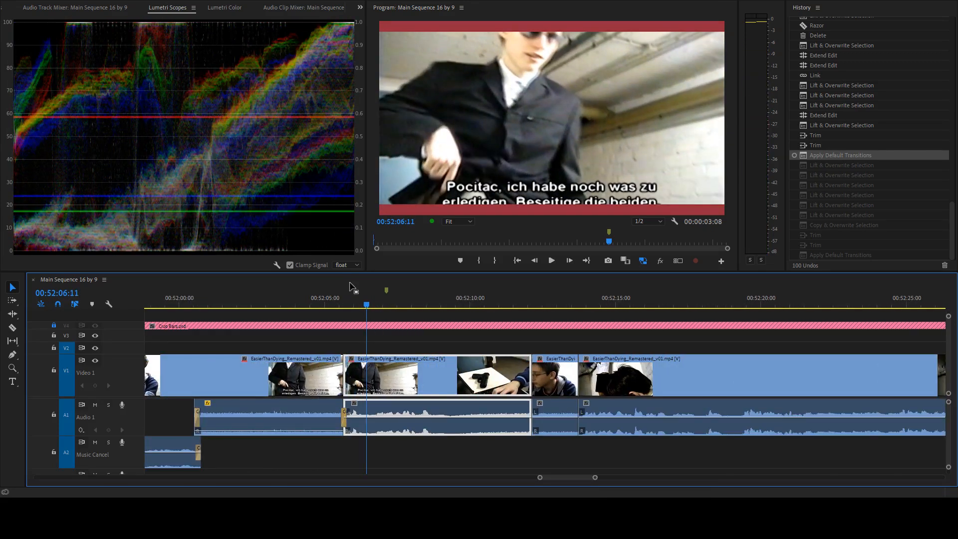
{"action": "mouse_move", "coordinate": [342, 299]}
{"action": "left_mouse_down"}
{"action": "mouse_move", "coordinate": [318, 300]}
{"action": "mouse_move", "coordinate": [344, 302]}
{"action": "left_mouse_up"}
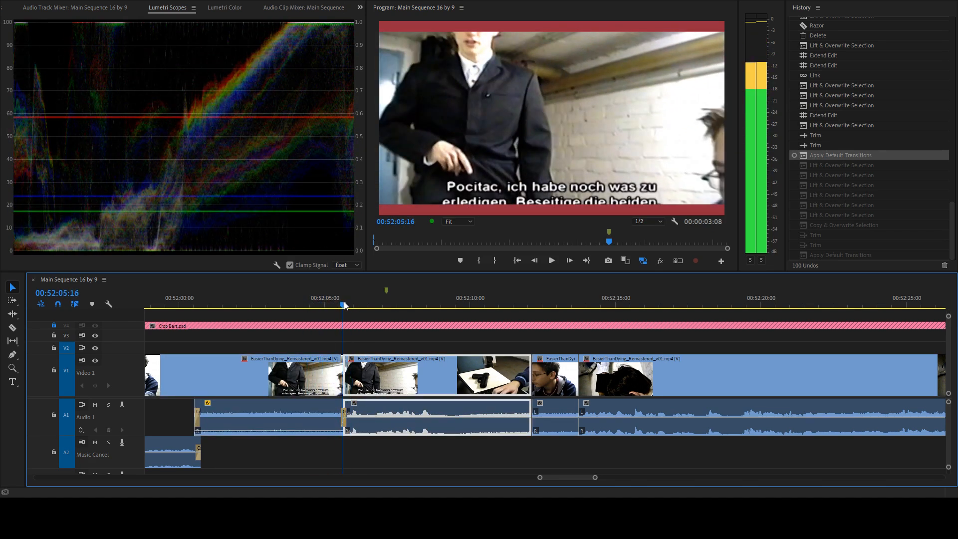
{"action": "key", "text": "Delete"}
{"action": "left_click_drag", "start_coordinate": [370, 372], "coordinate": [530, 371]}
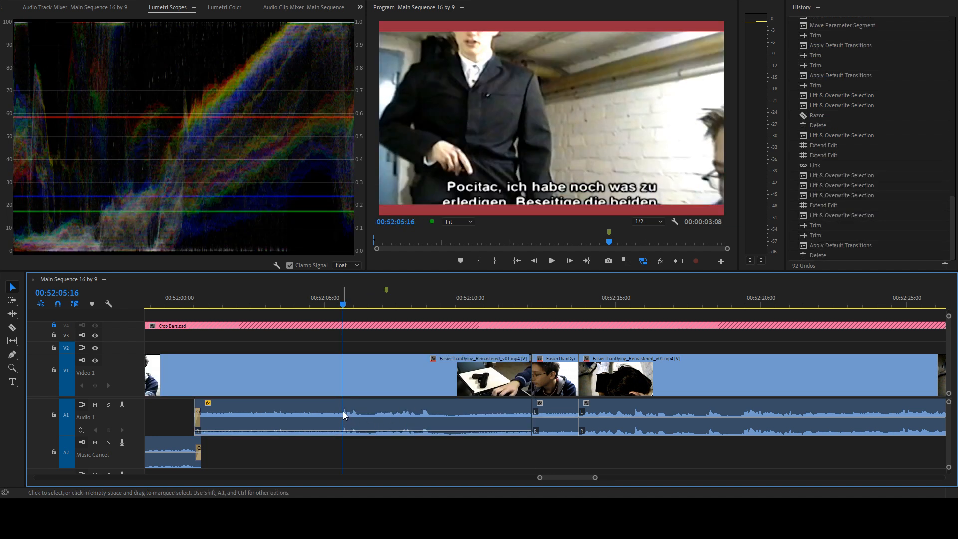
- Split only the Audio 1 clip at 00:52:05:16 and raise the volume of the part after the cut
{"action": "left_click", "coordinate": [343, 411]}
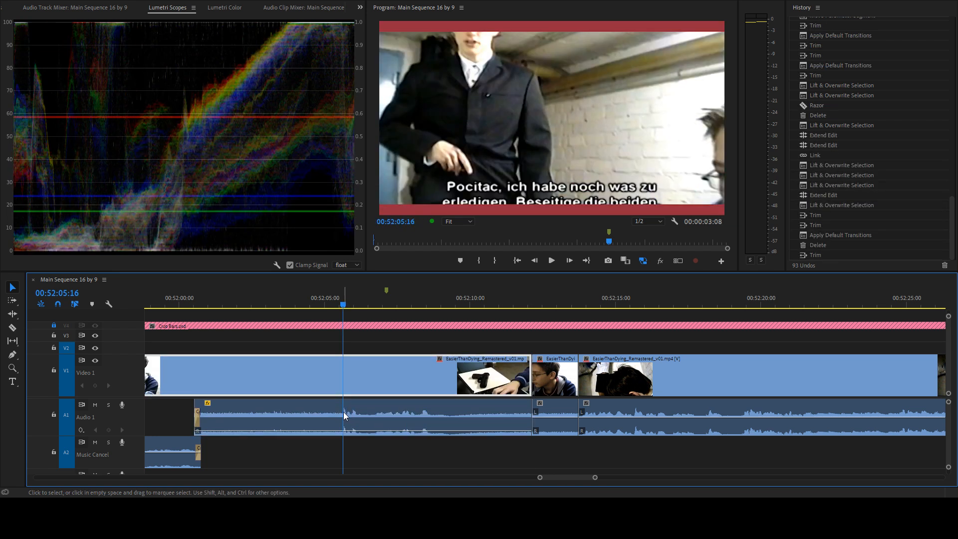
{"action": "left_click", "coordinate": [343, 412], "text": "alt"}
{"action": "key", "text": "c"}
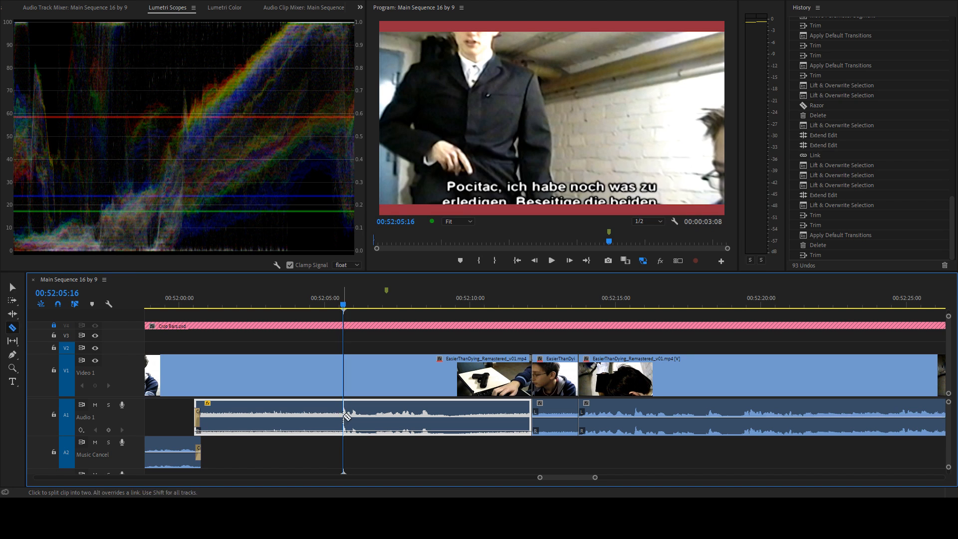
{"action": "left_click", "coordinate": [344, 416], "text": "alt"}
{"action": "left_click", "coordinate": [368, 430]}
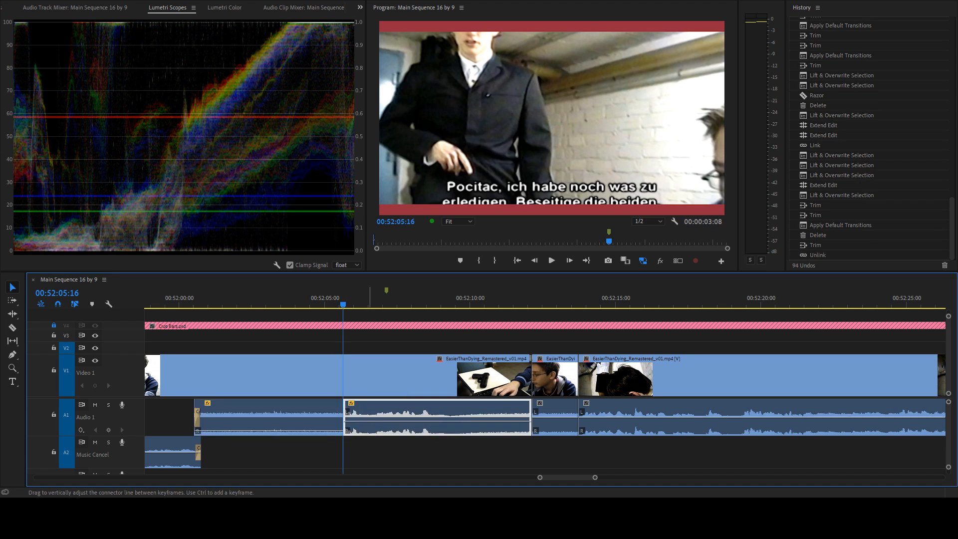
{"action": "left_click_drag", "start_coordinate": [367, 419], "coordinate": [366, 420]}
- Apply the default audio transition to the cut at 00:52:05:16, play across it, and save the project
{"action": "left_click", "coordinate": [343, 413]}
{"action": "key", "text": "ctrl+shift+d"}
{"action": "left_click", "coordinate": [333, 290]}
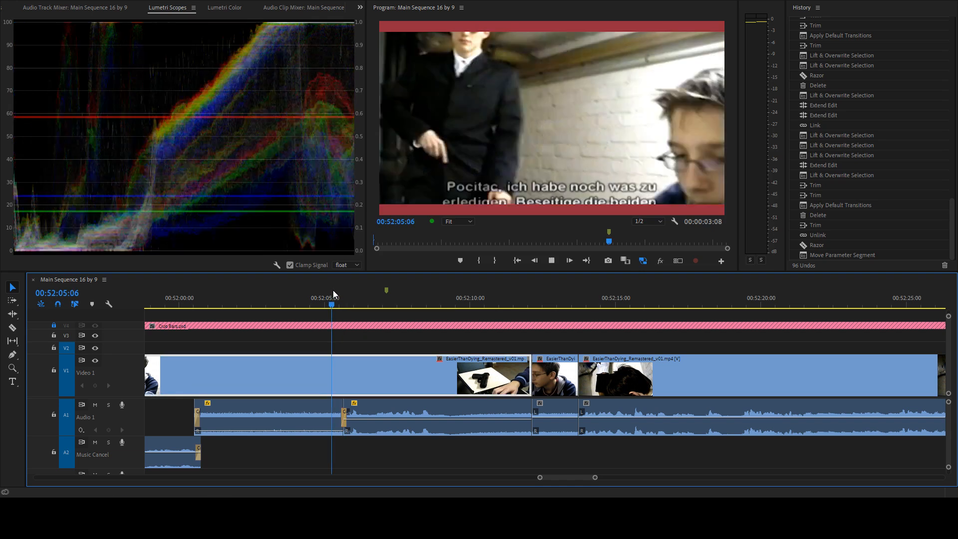
{"action": "key", "text": "space"}
{"action": "key", "text": "space"}
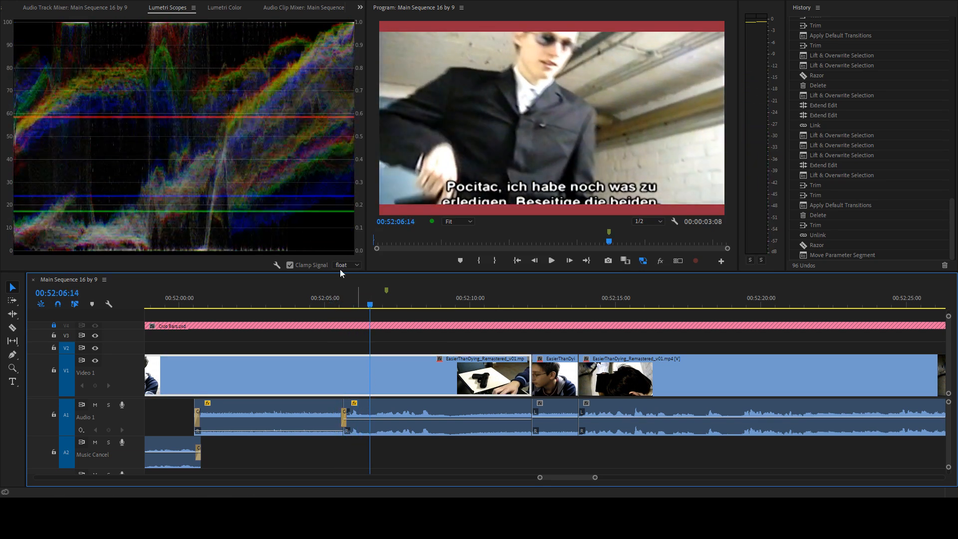
{"action": "key", "text": "ctrl+s"}
- Set the vertical Position of the subtitled video clip ending at about 00:52:12:02 to 330
{"action": "scroll", "coordinate": [76, 14], "scroll_direction": "up", "scroll_amount": 2}
{"action": "left_click", "coordinate": [132, 58]}
{"action": "type", "text": "33"}
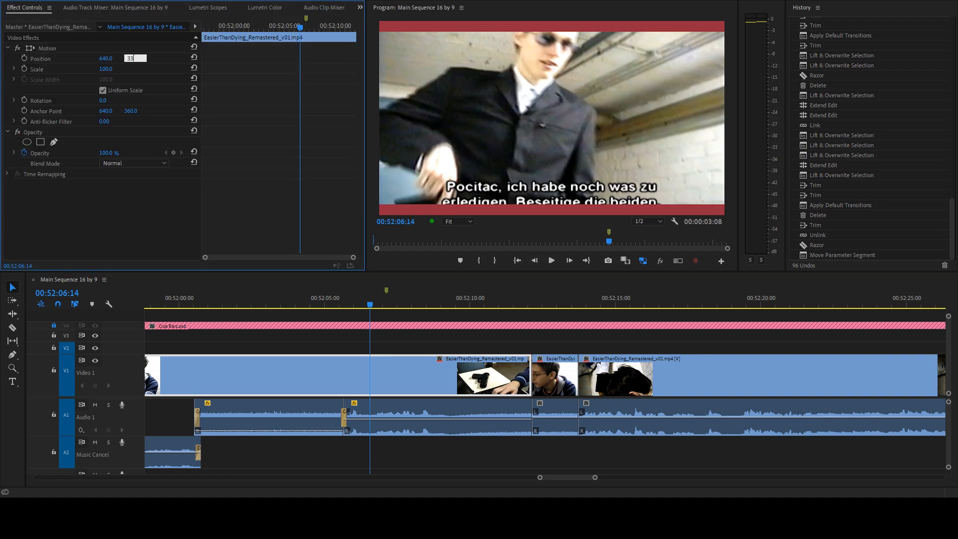
{"action": "type", "text": "0"}
{"action": "key", "text": "Return"}
{"action": "left_click", "coordinate": [426, 351]}
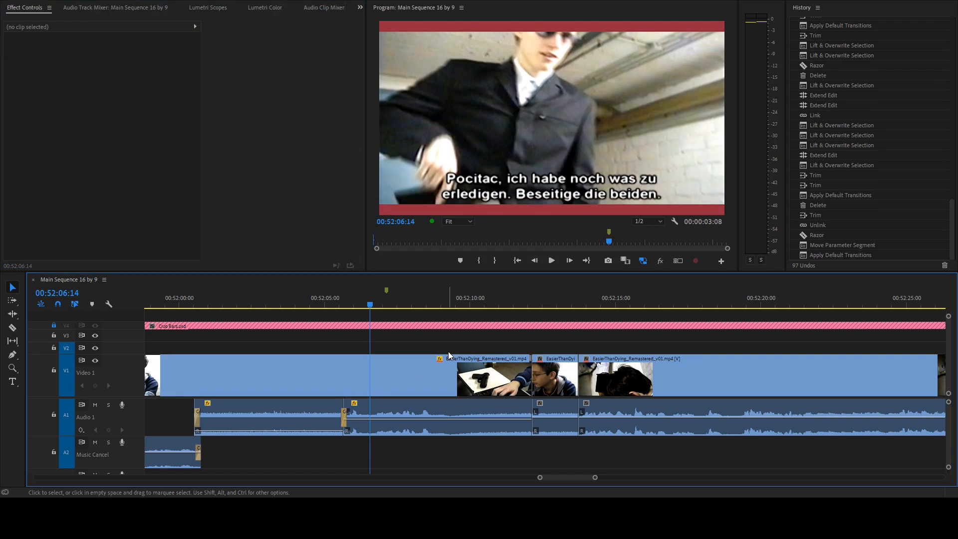
- Play through to the short close-up after 00:52:12:02 and ripple-trim its start to 00:52:12:13
{"action": "key", "text": "space"}
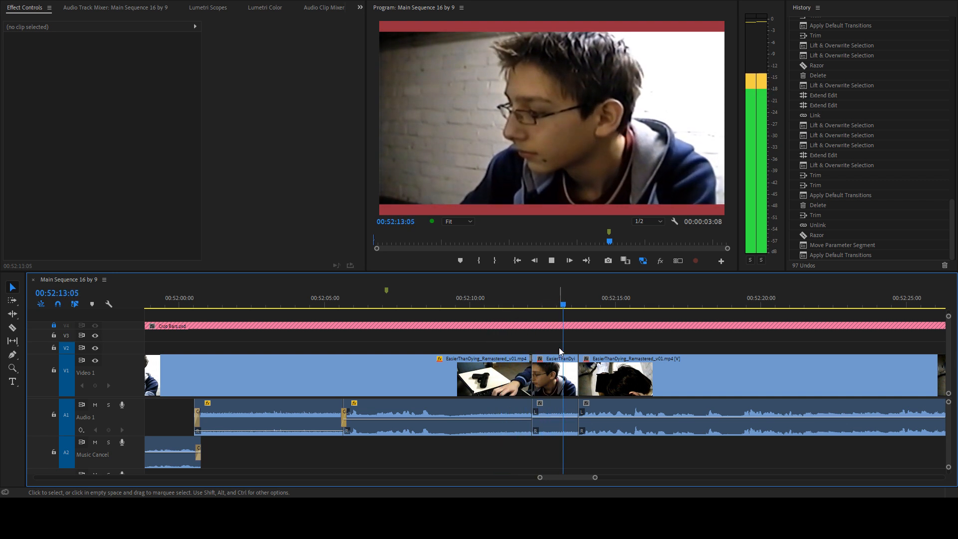
{"action": "left_click", "coordinate": [557, 358]}
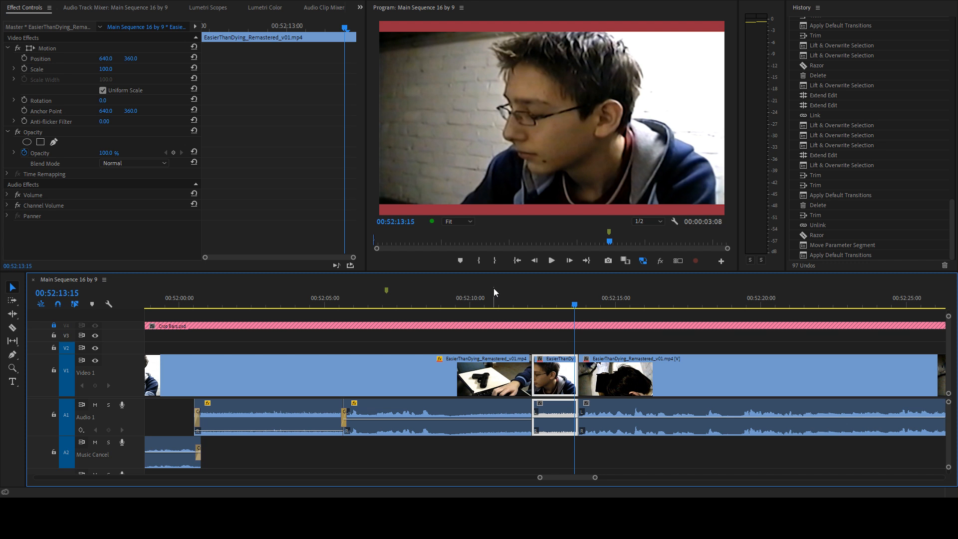
{"action": "left_click", "coordinate": [488, 300]}
{"action": "key", "text": "space"}
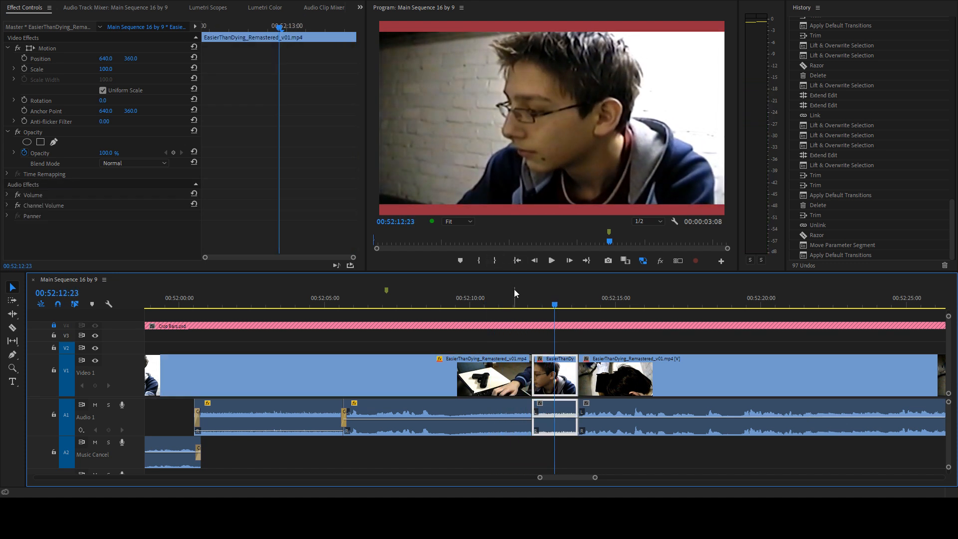
{"action": "left_click", "coordinate": [516, 295]}
{"action": "left_click", "coordinate": [517, 295]}
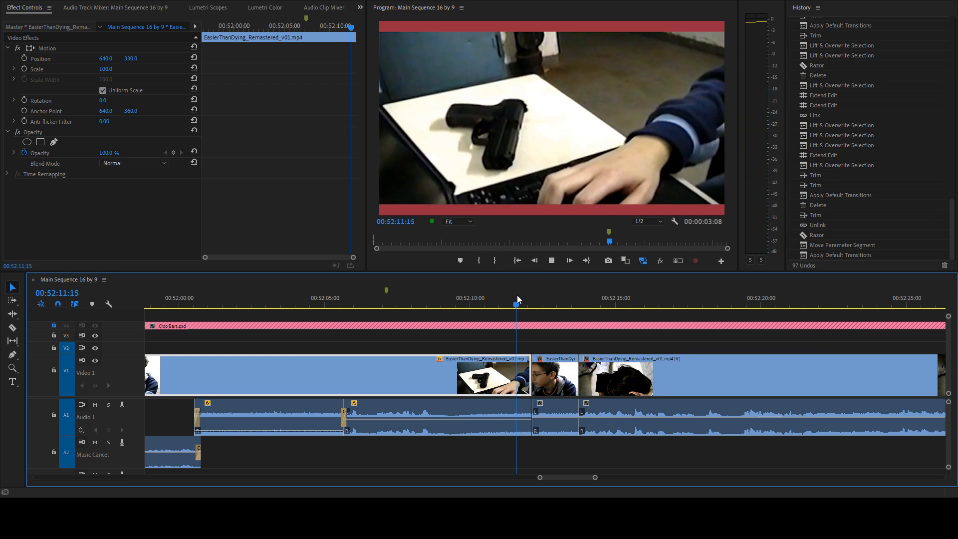
{"action": "left_click_drag", "start_coordinate": [563, 297], "coordinate": [545, 309]}
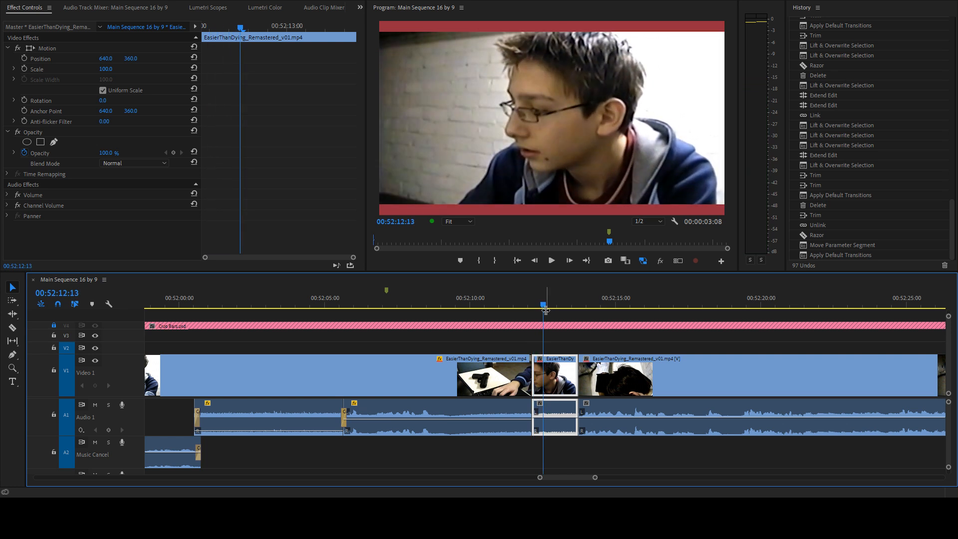
{"action": "key", "text": "q"}
{"action": "key", "text": "space"}
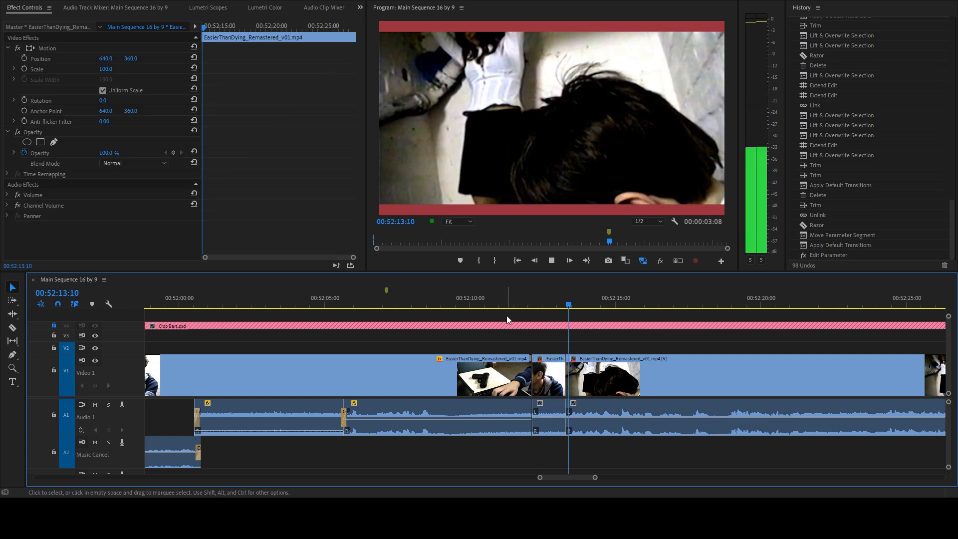
- Apply the default audio transition at the start of the short close-up and adjust that clip's volume
{"action": "left_click", "coordinate": [477, 298]}
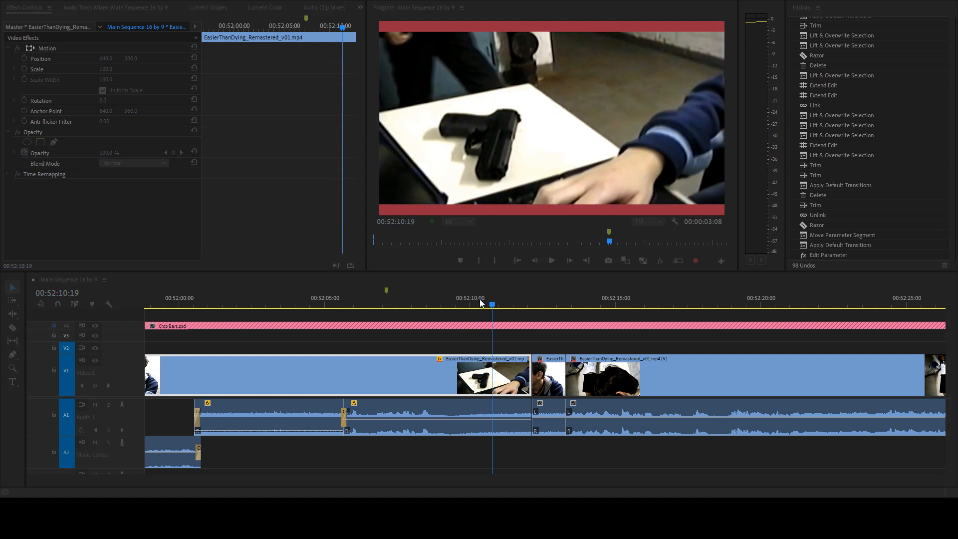
{"action": "key", "text": "space"}
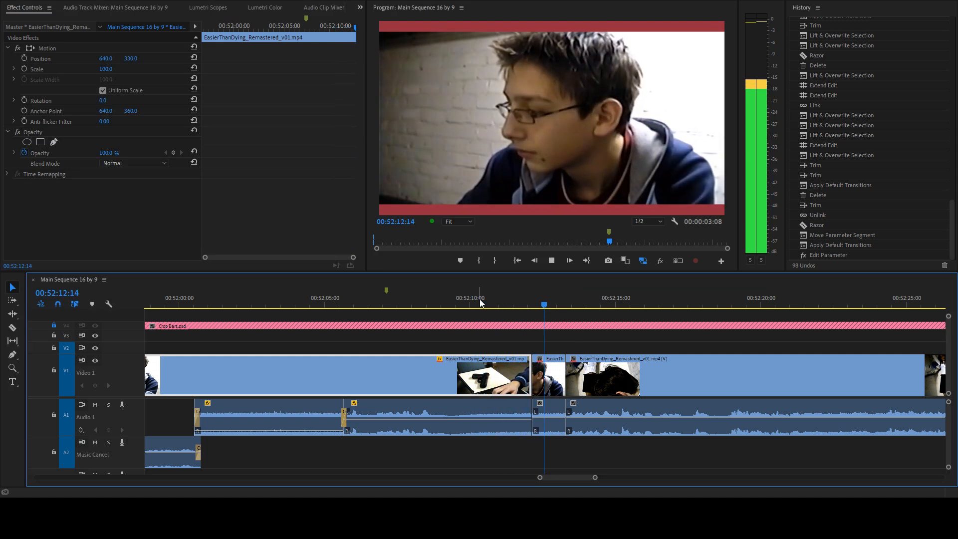
{"action": "key", "text": "space"}
{"action": "left_click", "coordinate": [539, 407]}
{"action": "left_click", "coordinate": [533, 419]}
{"action": "key", "text": "ctrl+shift+d"}
{"action": "left_click", "coordinate": [544, 422]}
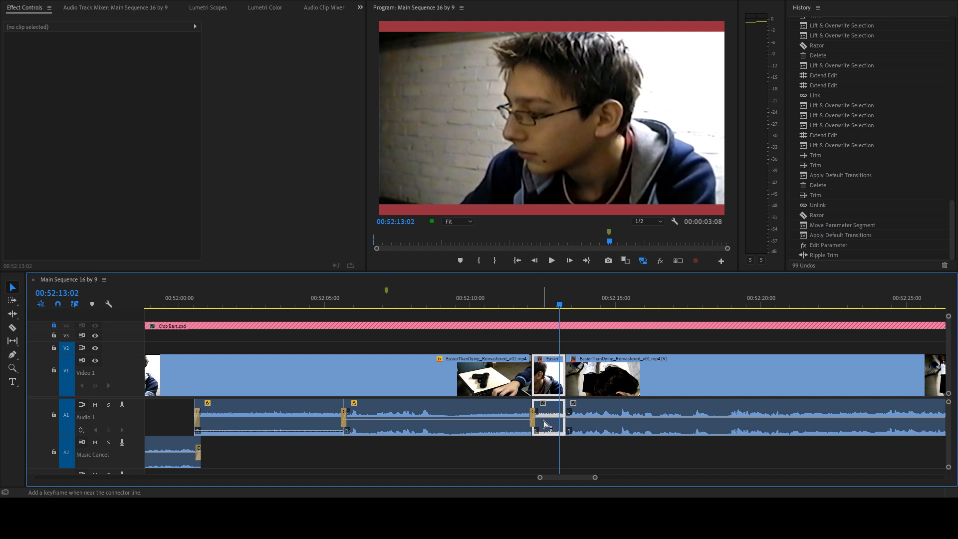
- Play the audio transition into the short close-up several times, continuing into the following over-the-shoulder shot
{"action": "left_click", "coordinate": [515, 304]}
{"action": "key", "text": "space"}
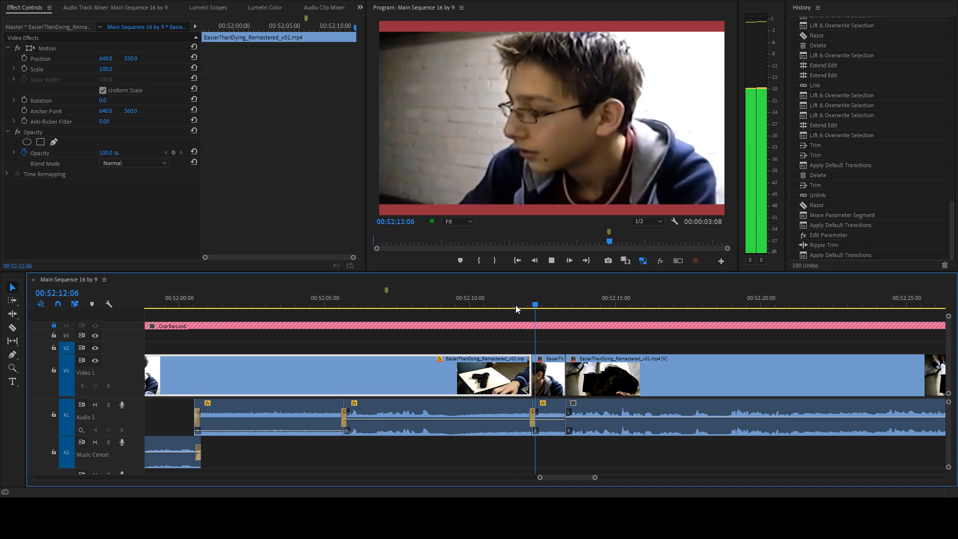
{"action": "left_click", "coordinate": [516, 305]}
{"action": "left_click", "coordinate": [504, 303]}
{"action": "key", "text": "space"}
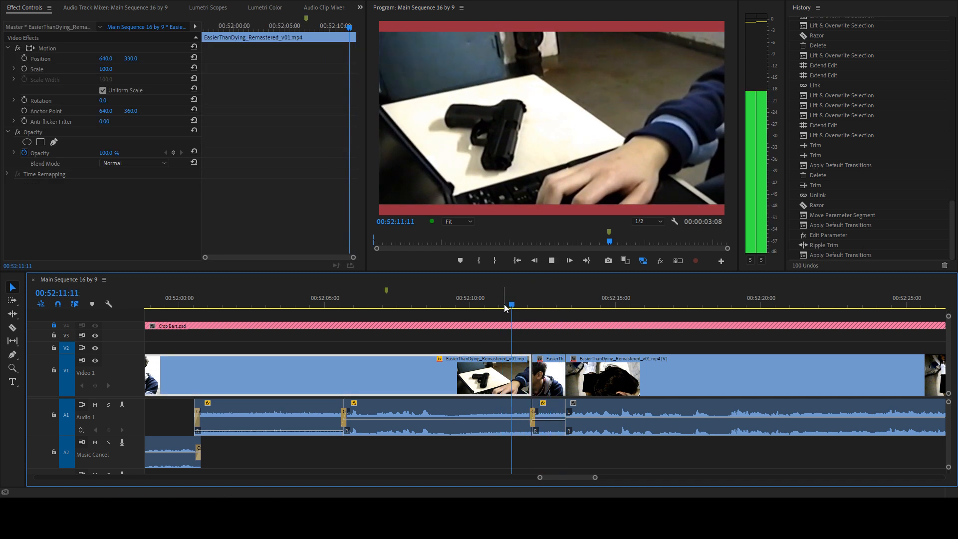
{"action": "key", "text": "space"}
{"action": "key", "text": "j"}
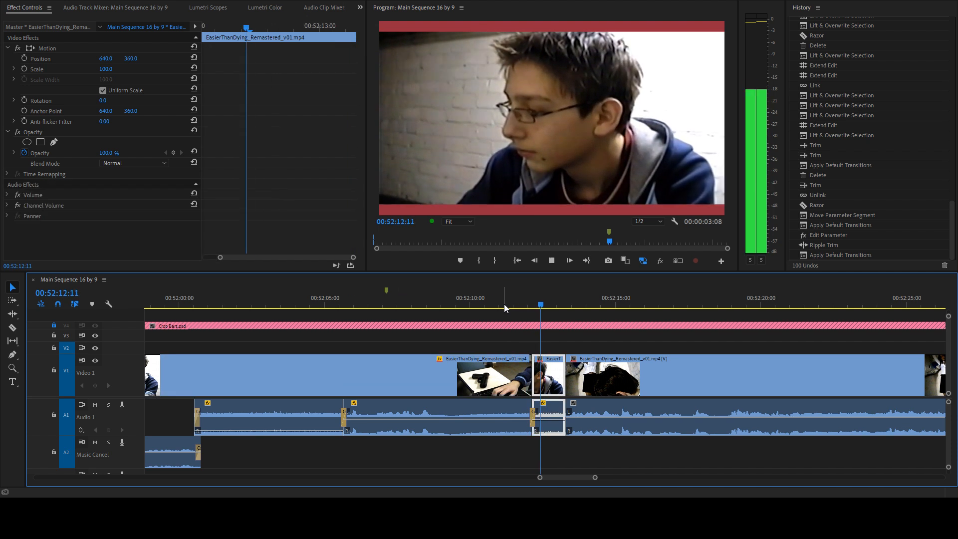
{"action": "key", "text": "j"}
{"action": "key", "text": "j"}
{"action": "key", "text": "space"}
{"action": "key", "text": "space"}
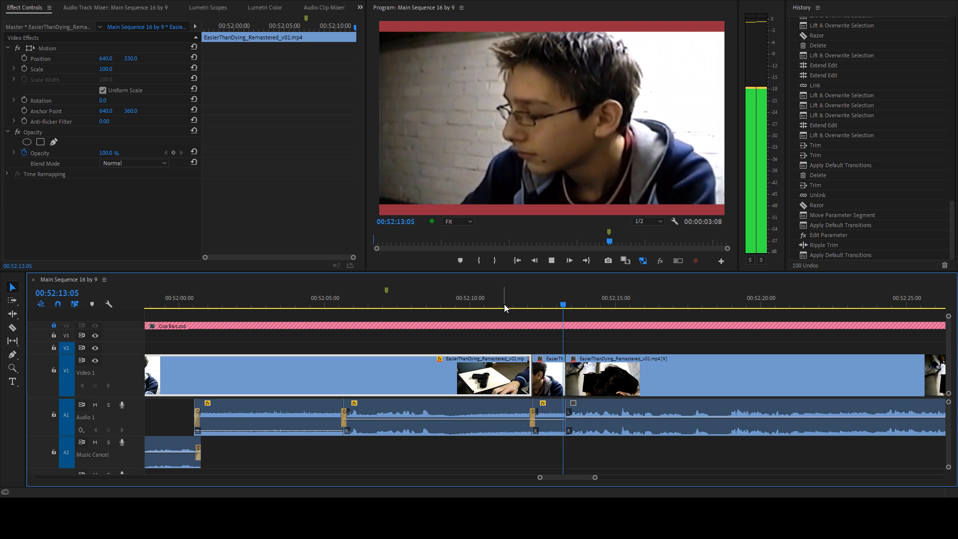
{"action": "key", "text": "space"}
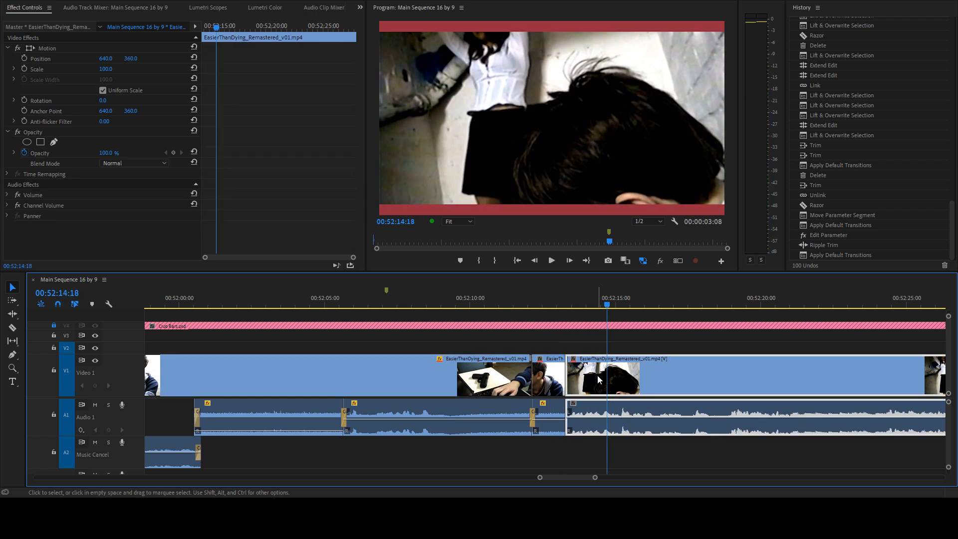
- Play the over-the-shoulder shot after the short close-up and try a vertical Position of 330 on it
{"action": "left_click", "coordinate": [568, 419]}
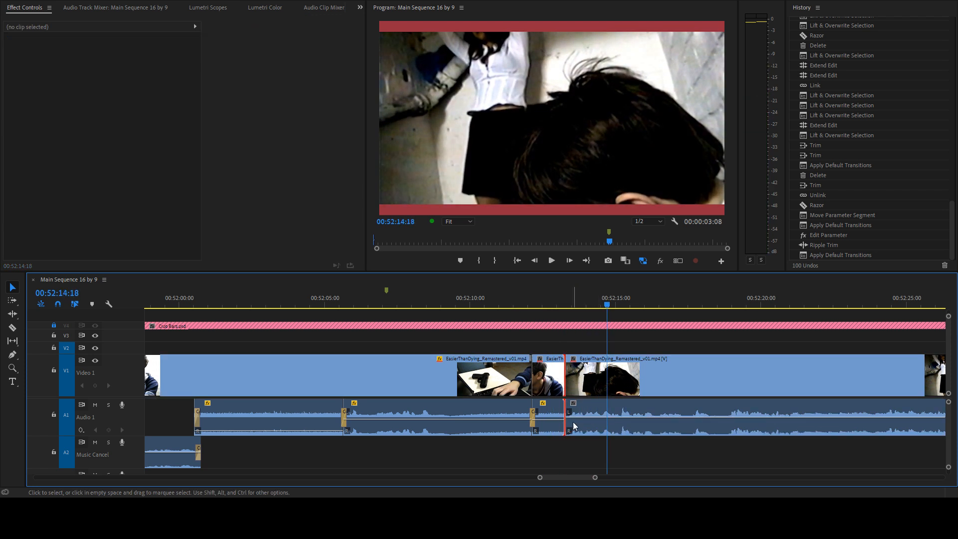
{"action": "key", "text": "space"}
{"action": "scroll", "coordinate": [591, 407], "scroll_direction": "down", "scroll_amount": 2}
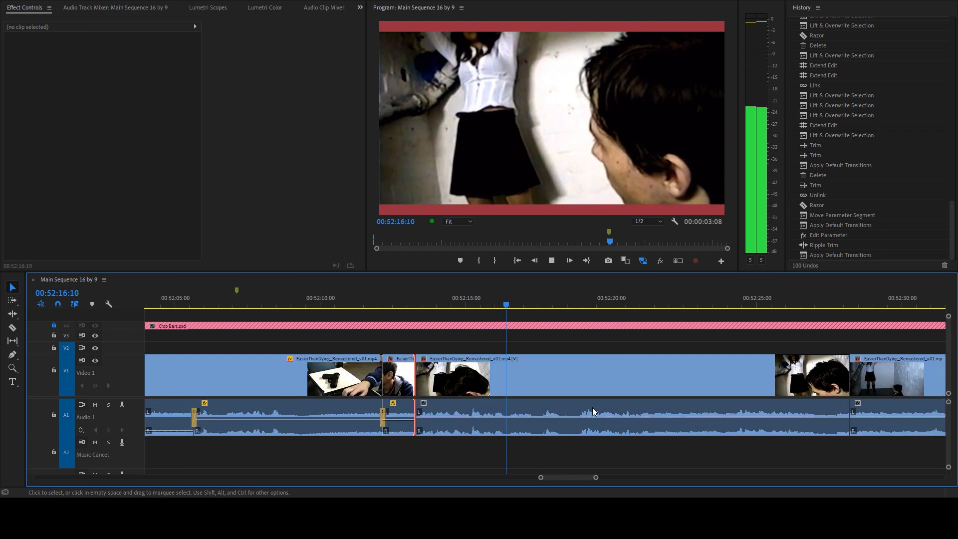
{"action": "key", "text": "space"}
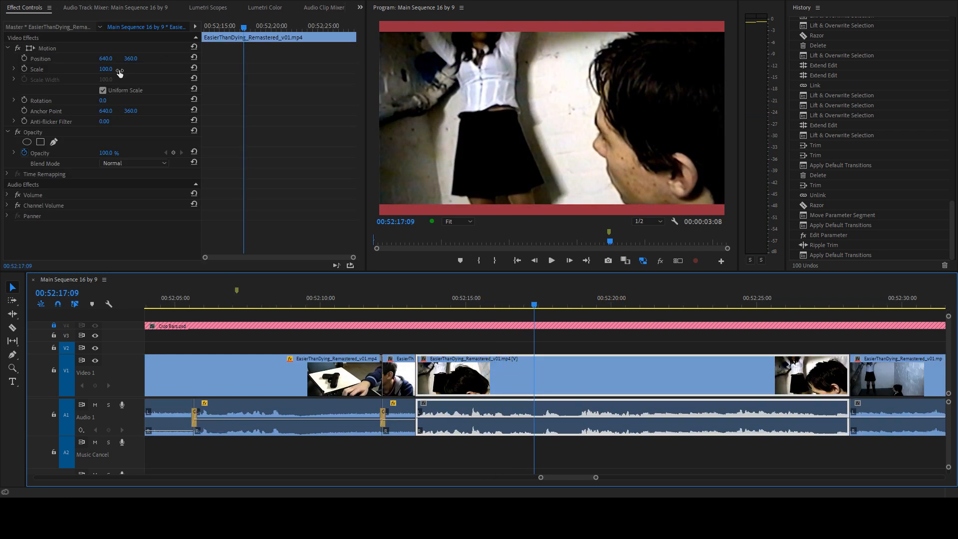
{"action": "left_click", "coordinate": [131, 58]}
{"action": "type", "text": "330"}
{"action": "key", "text": "Return"}
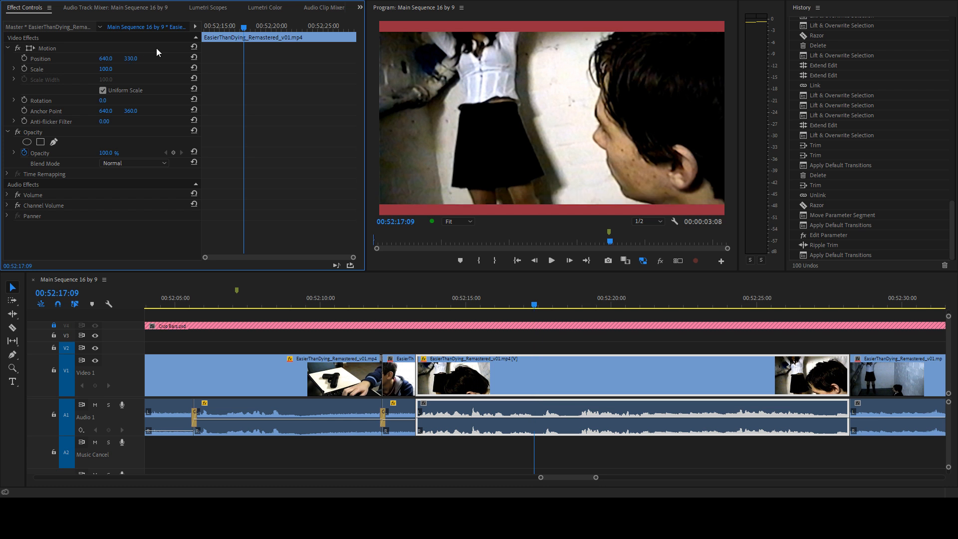
- Set the over-the-shoulder shot's vertical Position to 390 and save the project
{"action": "left_click", "coordinate": [135, 58]}
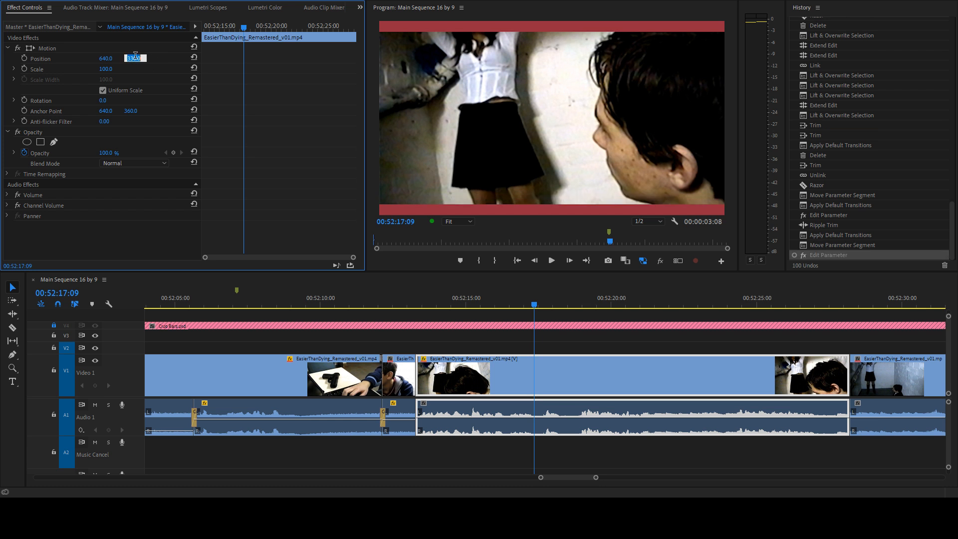
{"action": "type", "text": "390"}
{"action": "key", "text": "Return"}
{"action": "key", "text": "ctrl+s"}
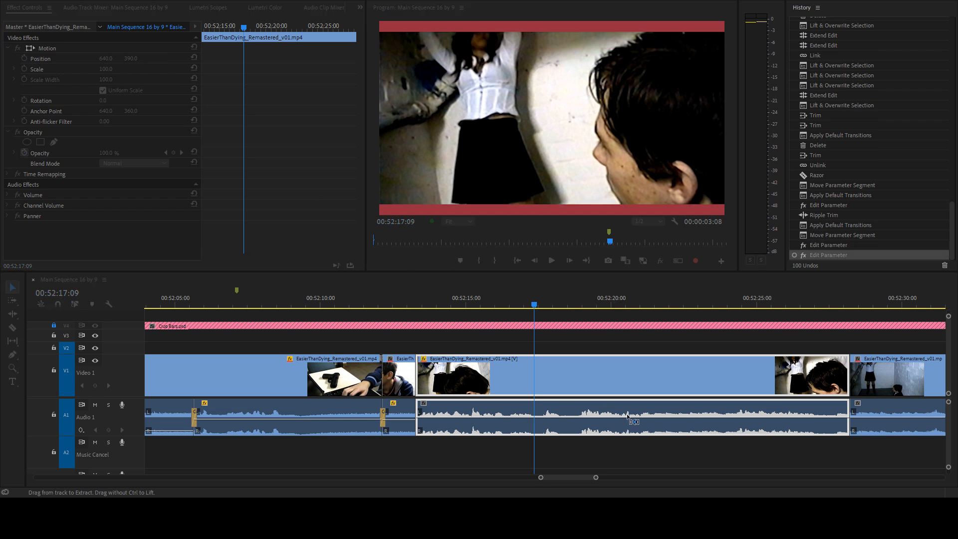
- Play the reframed over-the-shoulder shot, including an enlarged preview, through its cut into the next wide shot at 00:52:28
{"action": "left_click", "coordinate": [684, 344]}
{"action": "key", "text": "space"}
{"action": "scroll", "coordinate": [689, 351], "scroll_direction": "down", "scroll_amount": 2}
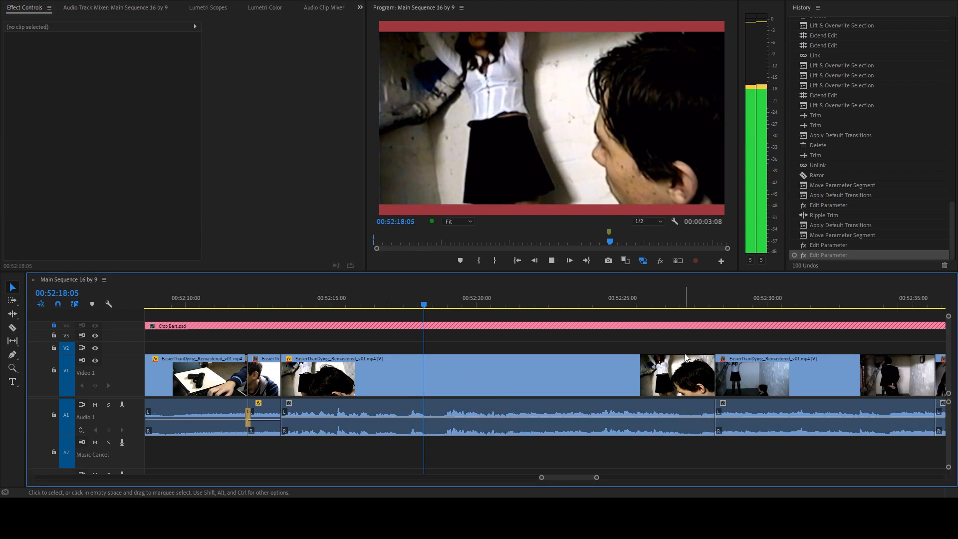
{"action": "key", "text": "grave"}
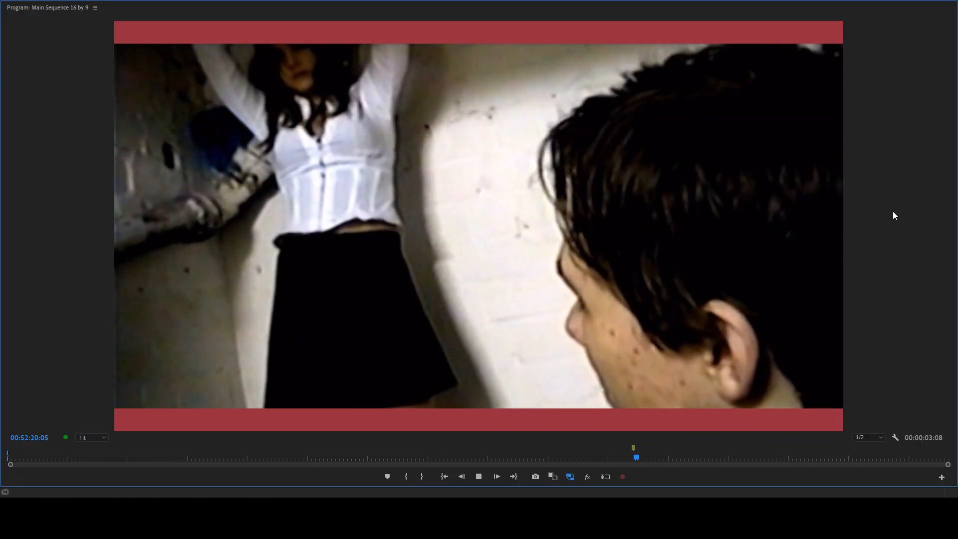
{"action": "key", "text": "grave"}
{"action": "left_click", "coordinate": [653, 301]}
{"action": "key", "text": "space"}
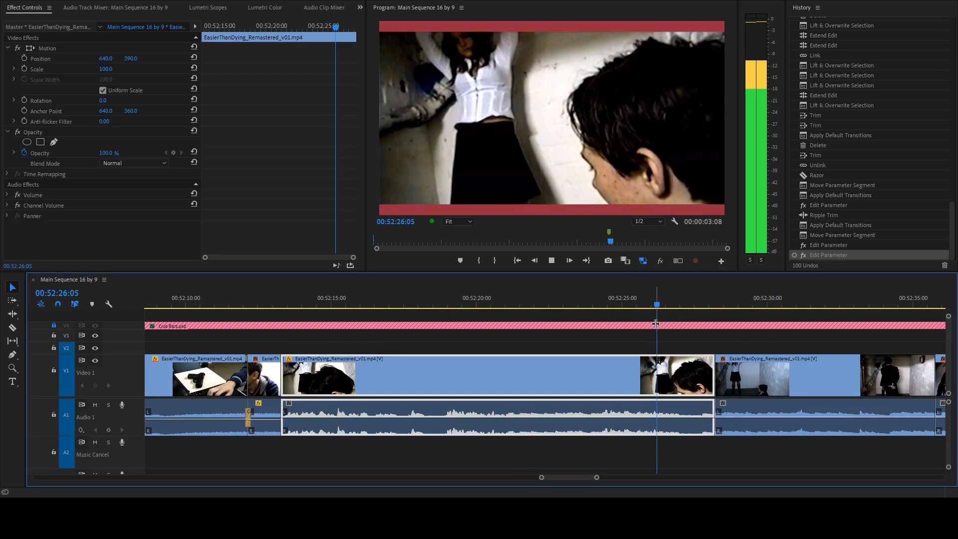
{"action": "scroll", "coordinate": [649, 339], "scroll_direction": "down", "scroll_amount": 2}
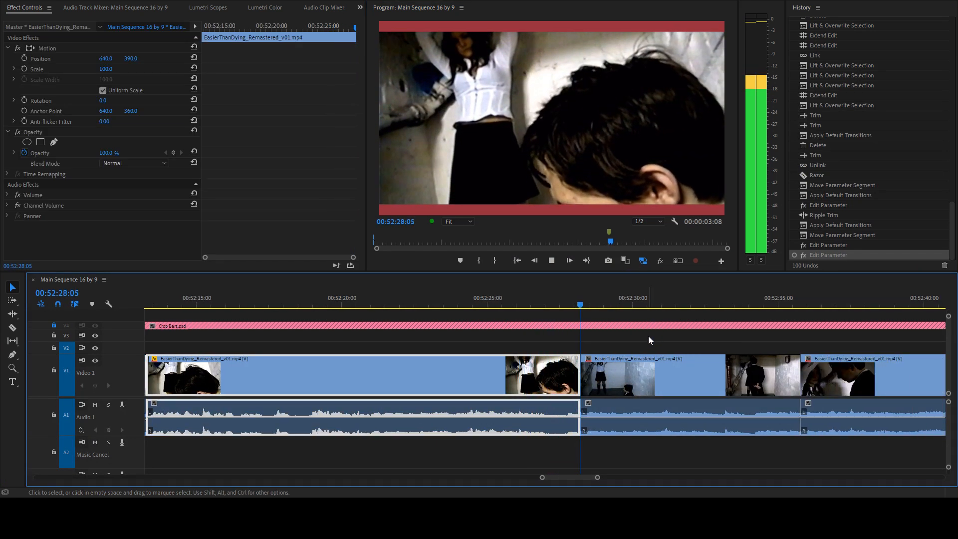
{"action": "key", "text": "space"}
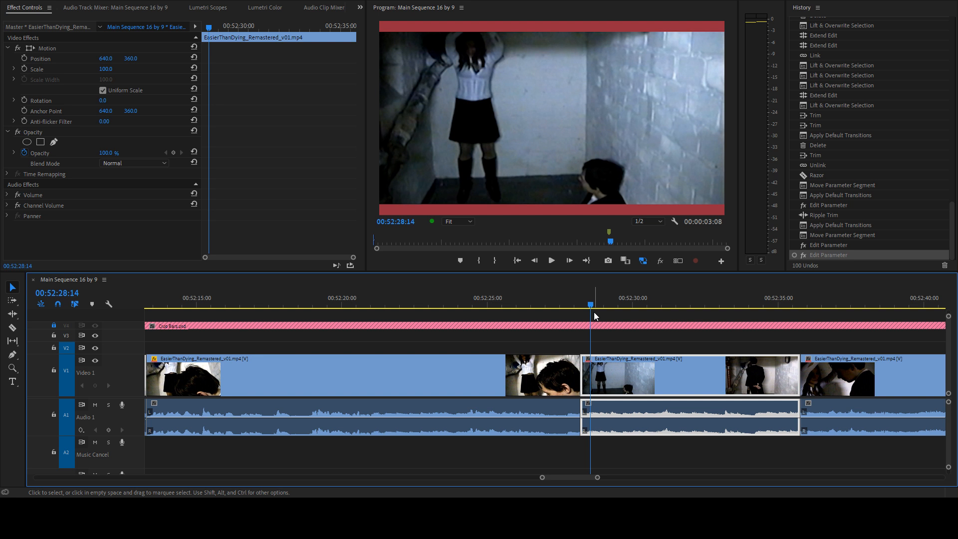
- Try ripple-trimming the wide shot's start to about 00:52:31, play the new cut, and undo the trim
{"action": "left_click_drag", "start_coordinate": [594, 312], "coordinate": [671, 310]}
{"action": "key", "text": "q"}
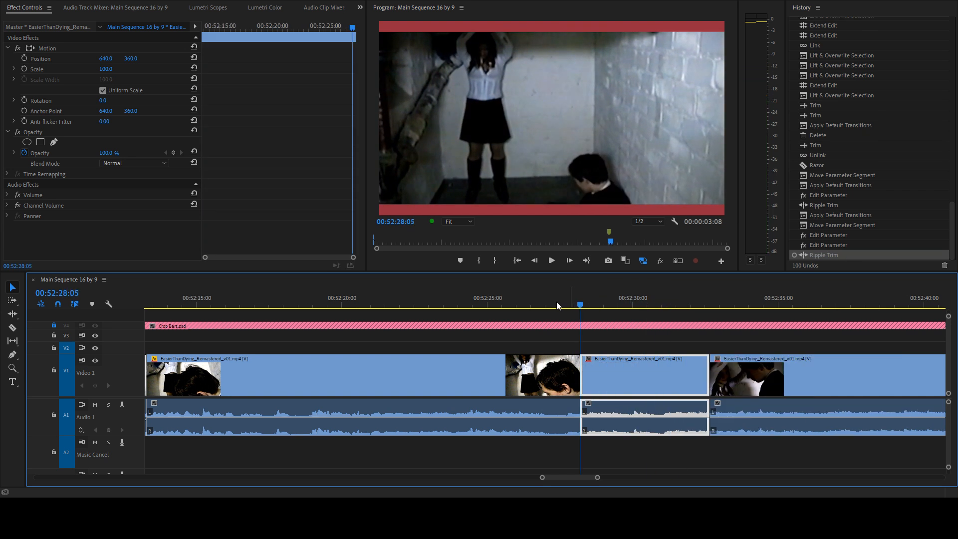
{"action": "left_click", "coordinate": [554, 302]}
{"action": "key", "text": "space"}
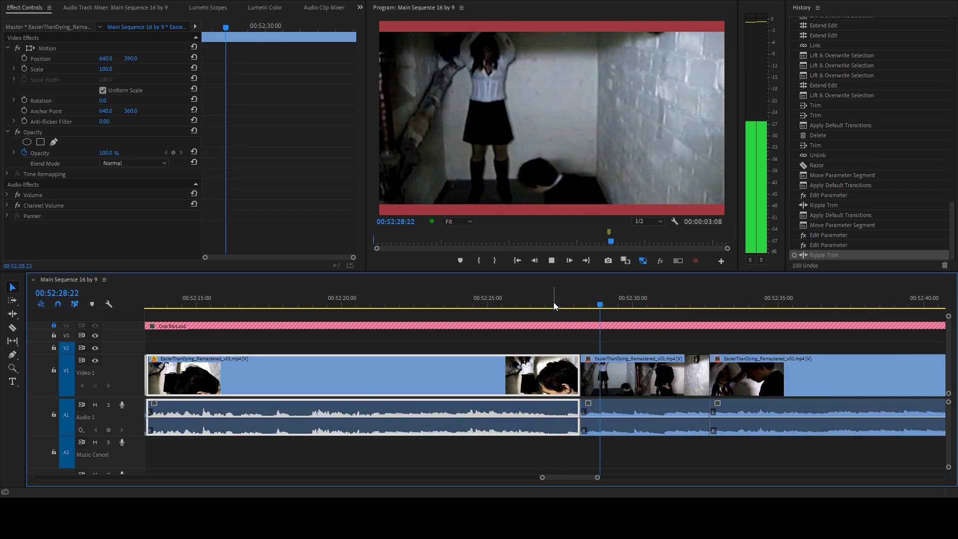
{"action": "key", "text": "ctrl+z"}
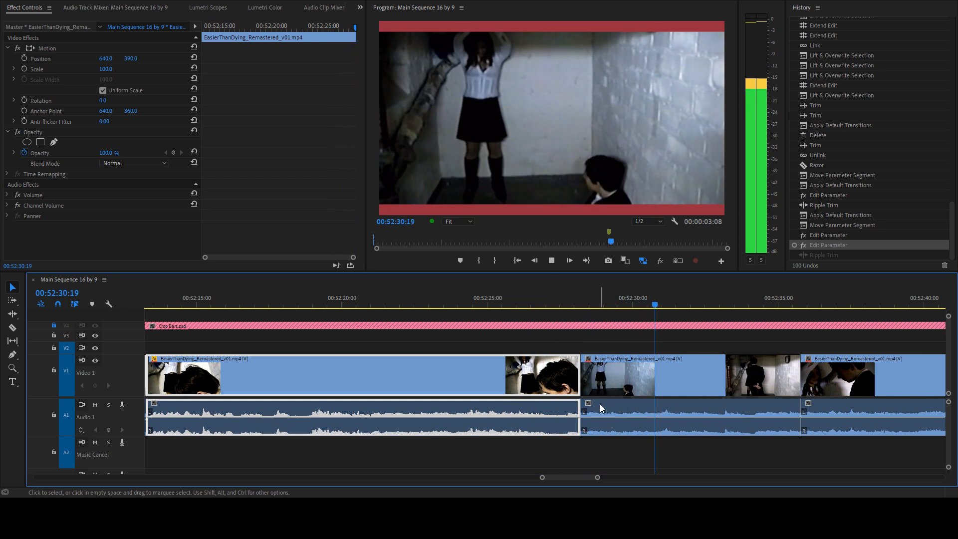
- Play from the end of the over-the-shoulder shot through the wide shot into the close two-shot at about 00:52:35
{"action": "left_click", "coordinate": [547, 302]}
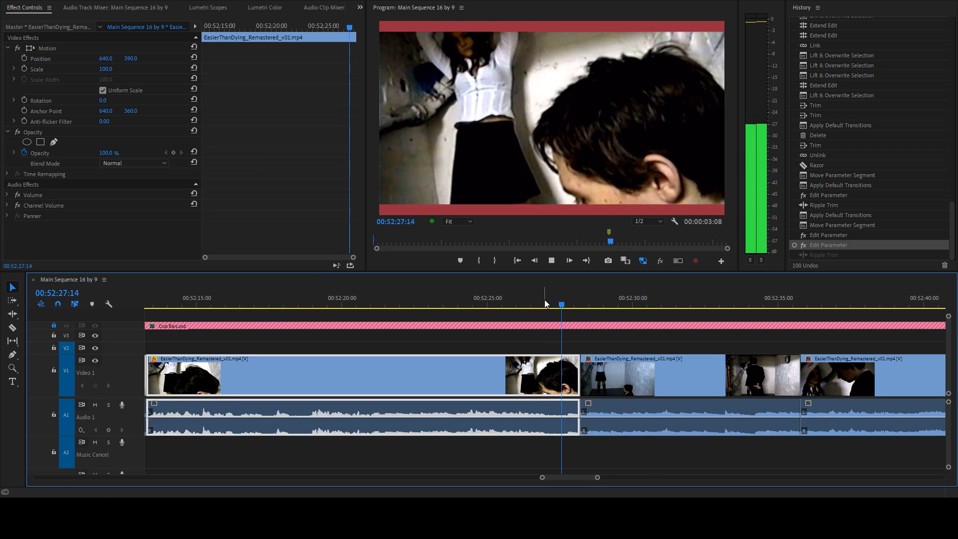
{"action": "left_click_drag", "start_coordinate": [544, 299], "coordinate": [504, 300]}
{"action": "key", "text": "space"}
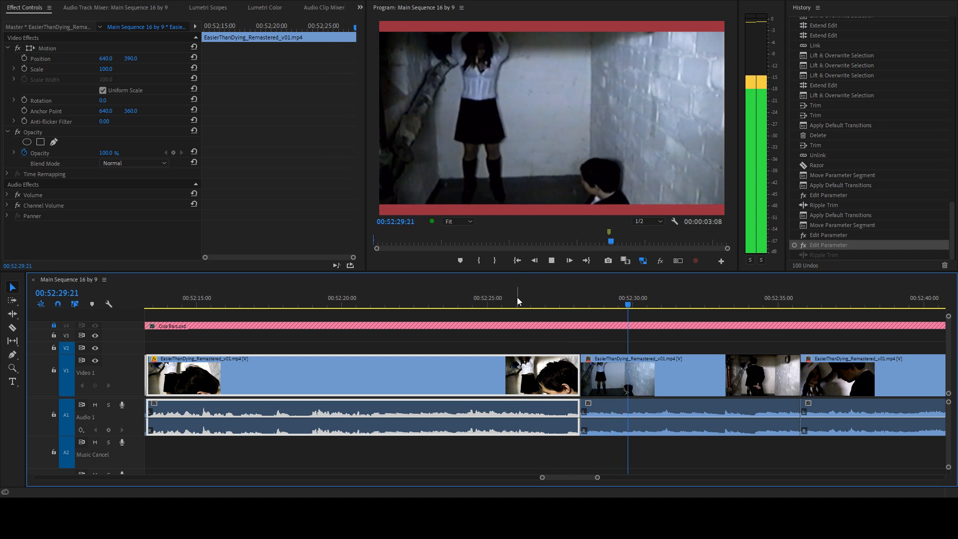
{"action": "left_click", "coordinate": [585, 340]}
{"action": "scroll", "coordinate": [592, 341], "scroll_direction": "down", "scroll_amount": 3}
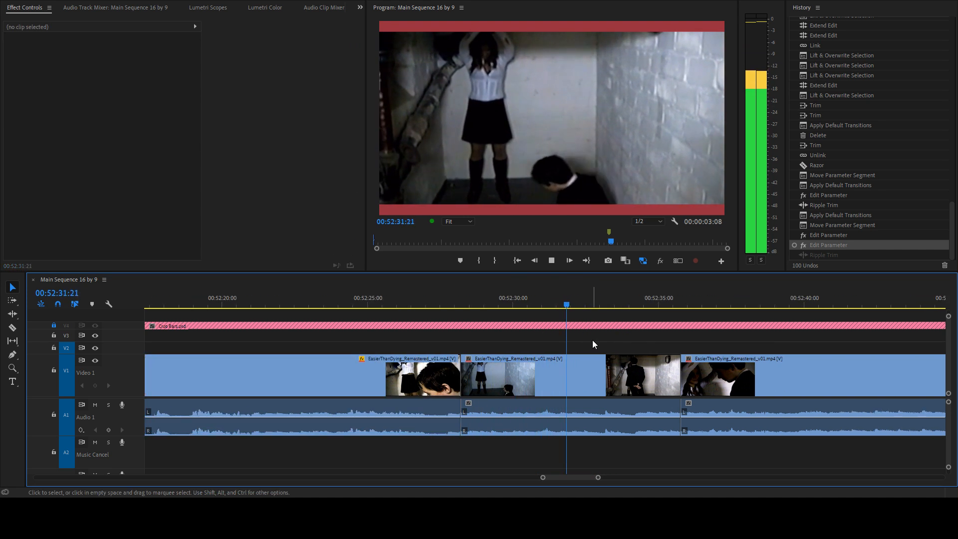
{"action": "scroll", "coordinate": [592, 339], "scroll_direction": "down", "scroll_amount": 3}
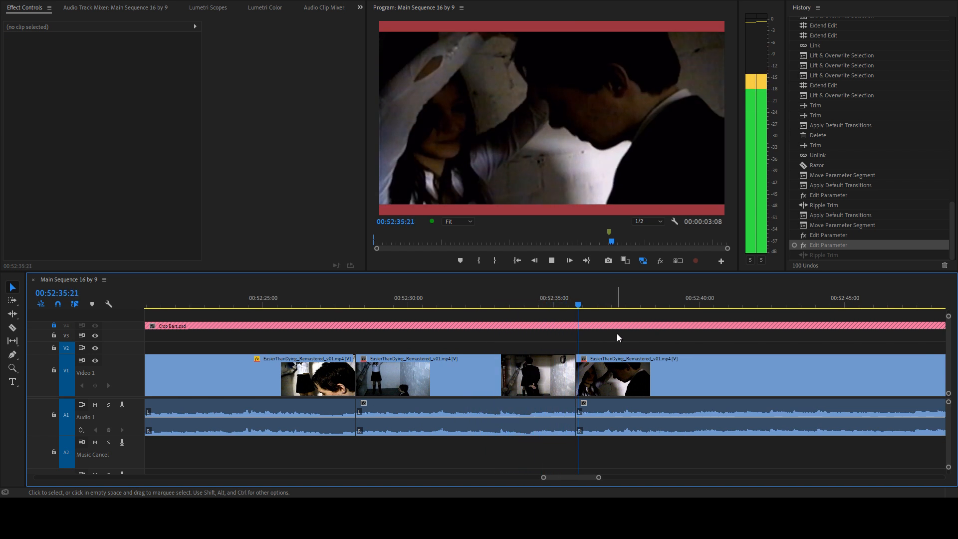
{"action": "key", "text": "space"}
- Ripple-trim a little under a second off the start of the close two-shot after the wide shot and play the cut
{"action": "left_click_drag", "start_coordinate": [587, 305], "coordinate": [562, 304]}
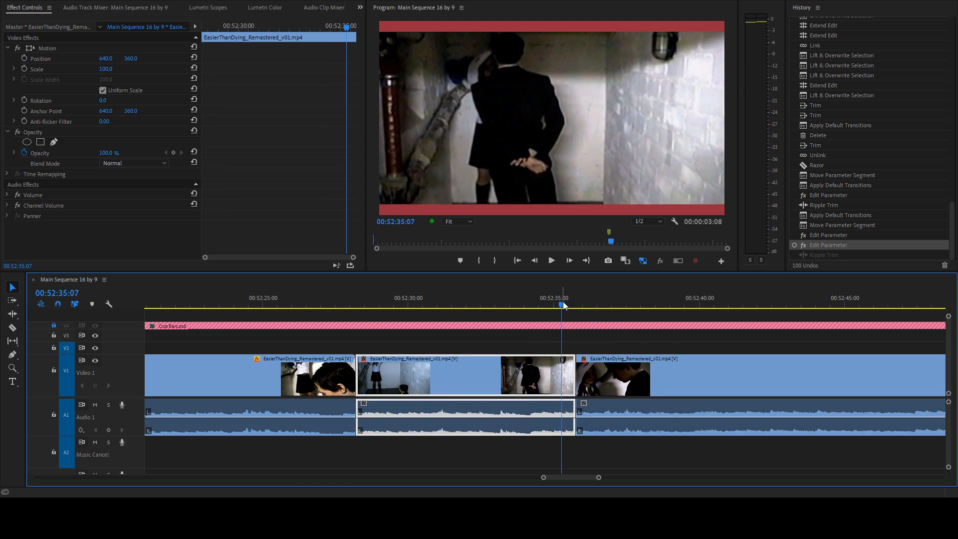
{"action": "key", "text": "Down"}
{"action": "key", "text": "Left"}
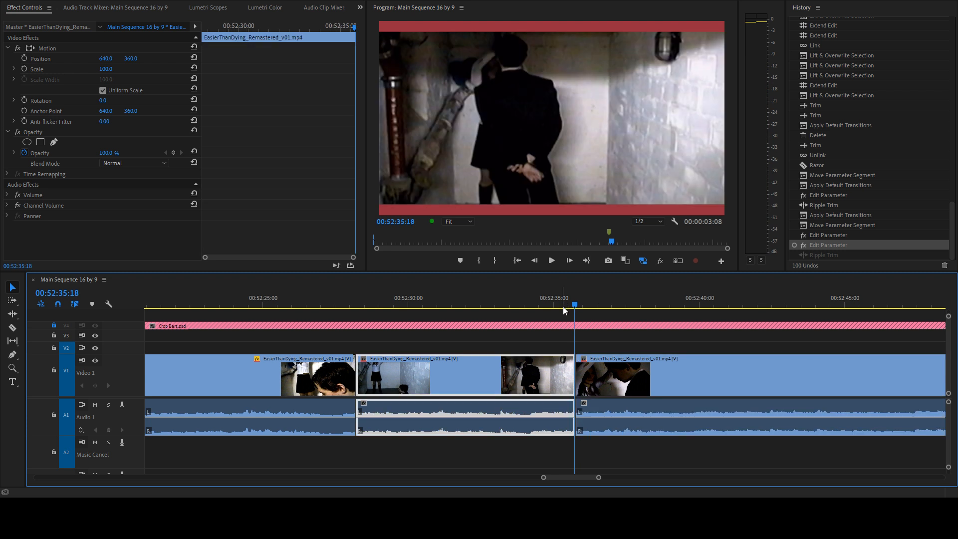
{"action": "key", "text": "Right"}
{"action": "left_click_drag", "start_coordinate": [581, 303], "coordinate": [602, 301]}
{"action": "key", "text": "q"}
{"action": "left_click", "coordinate": [544, 299]}
{"action": "key", "text": "space"}
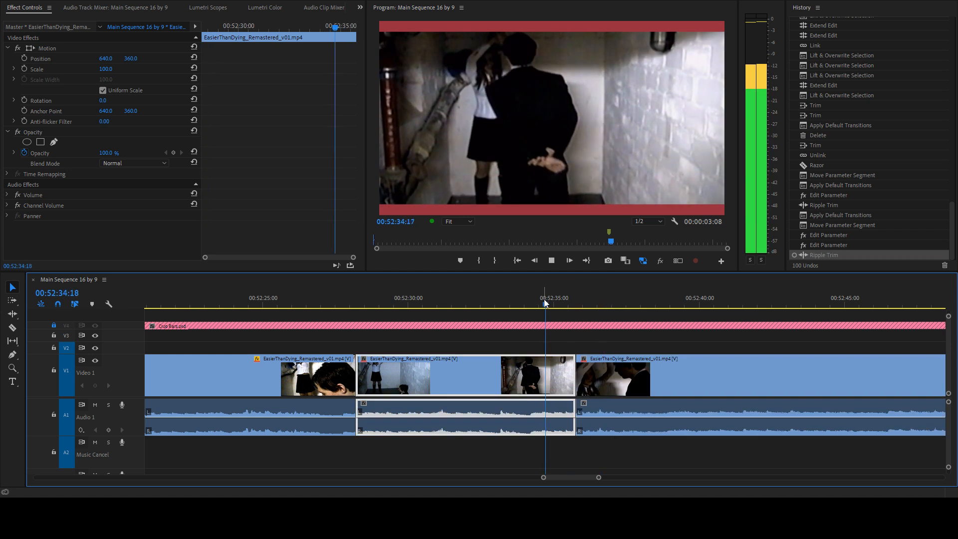
{"action": "key", "text": "space"}
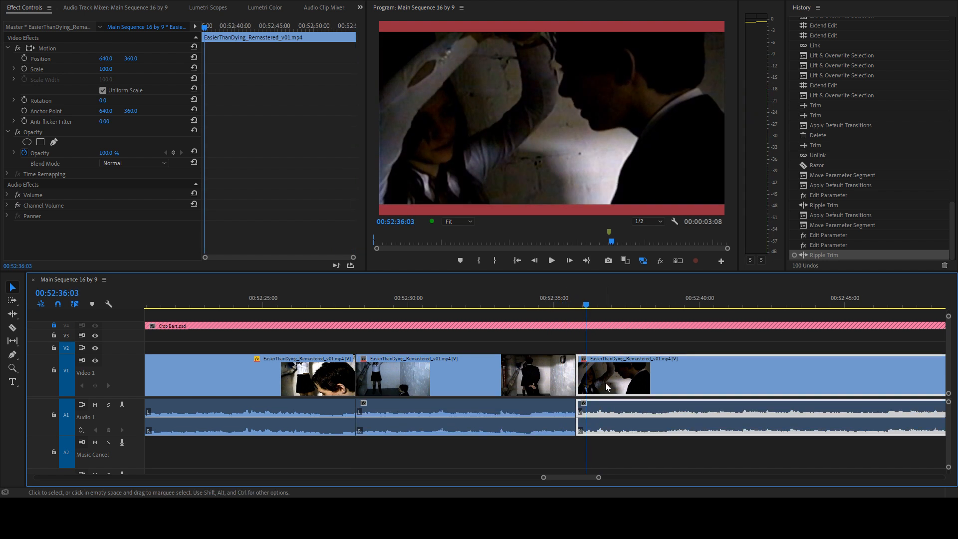
- Move the close two-shot to V2 and A2, slide it about half a second earlier over the wide shot's end, and play the overlap
{"action": "scroll", "coordinate": [608, 394], "scroll_direction": "down", "scroll_amount": 2}
{"action": "scroll", "coordinate": [608, 397], "scroll_direction": "up", "scroll_amount": 2}
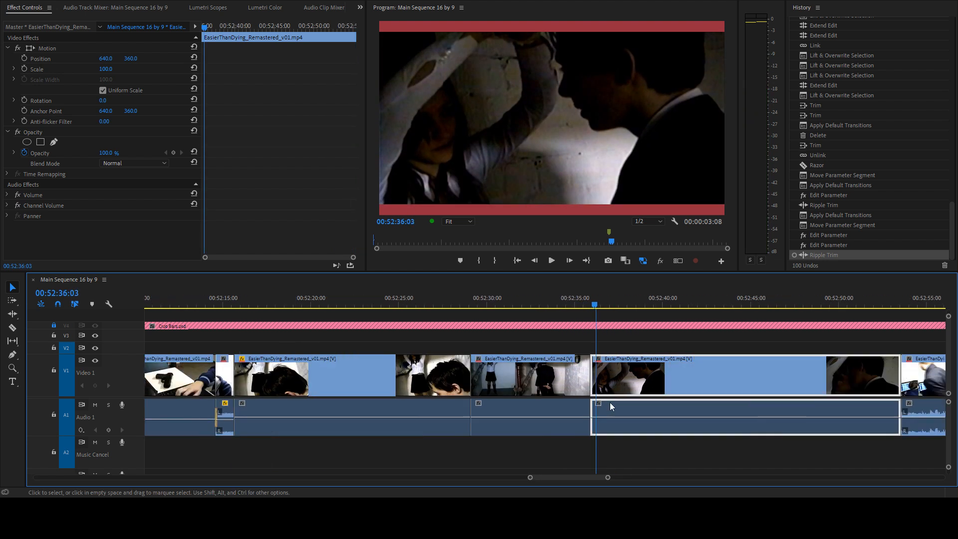
{"action": "left_click_drag", "start_coordinate": [595, 409], "coordinate": [597, 445]}
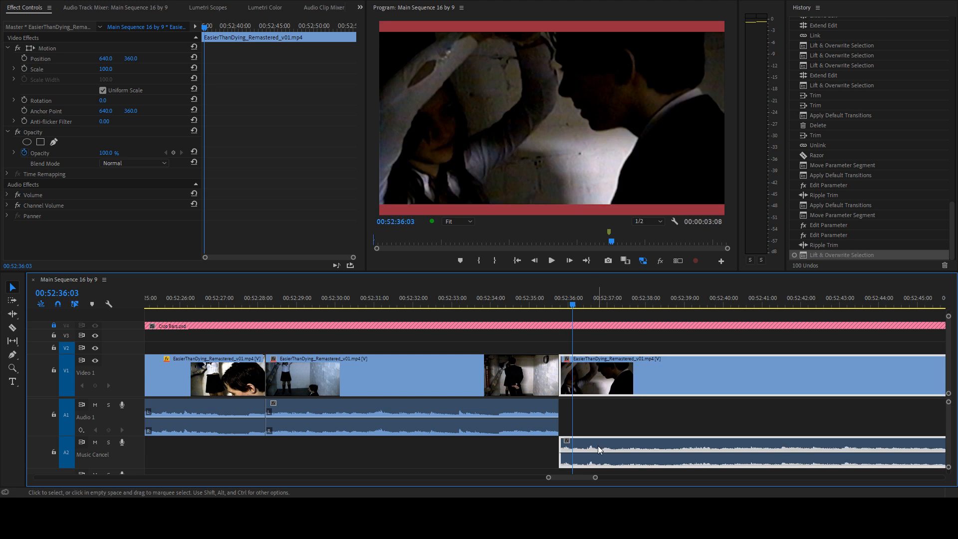
{"action": "mouse_move", "coordinate": [589, 362]}
{"action": "left_mouse_down"}
{"action": "mouse_move", "coordinate": [598, 349]}
{"action": "mouse_move", "coordinate": [580, 349]}
{"action": "left_mouse_up"}
{"action": "left_click", "coordinate": [529, 302]}
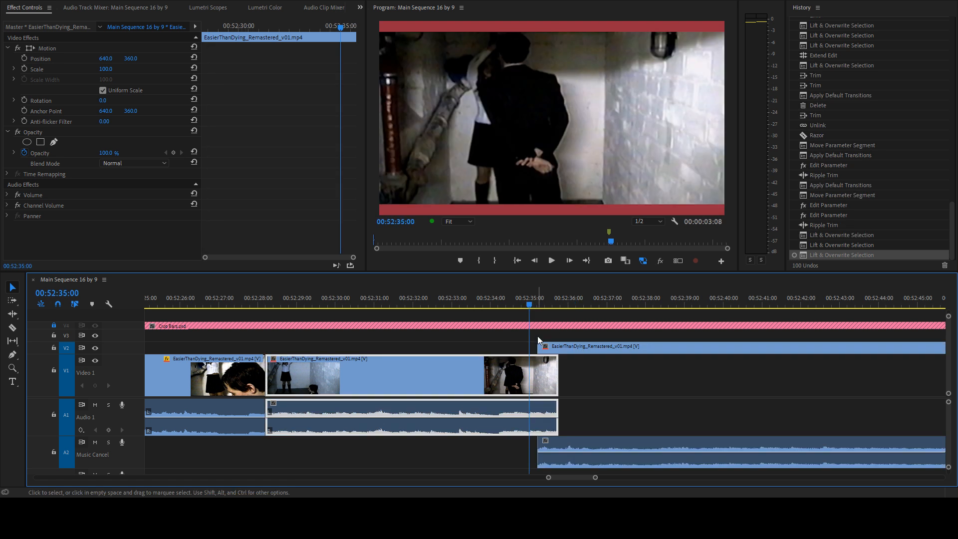
{"action": "key", "text": "space"}
{"action": "left_click", "coordinate": [541, 344]}
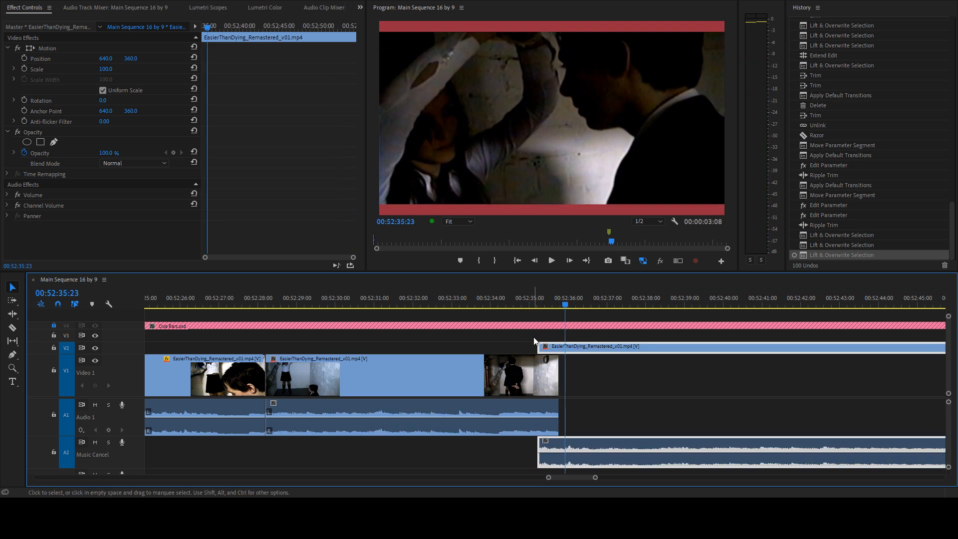
- Trim the two-shot's video and the wide shot's audio so the two-shot's audio leads, and return the clip to V1 and A1
{"action": "left_click_drag", "start_coordinate": [541, 344], "coordinate": [560, 346]}
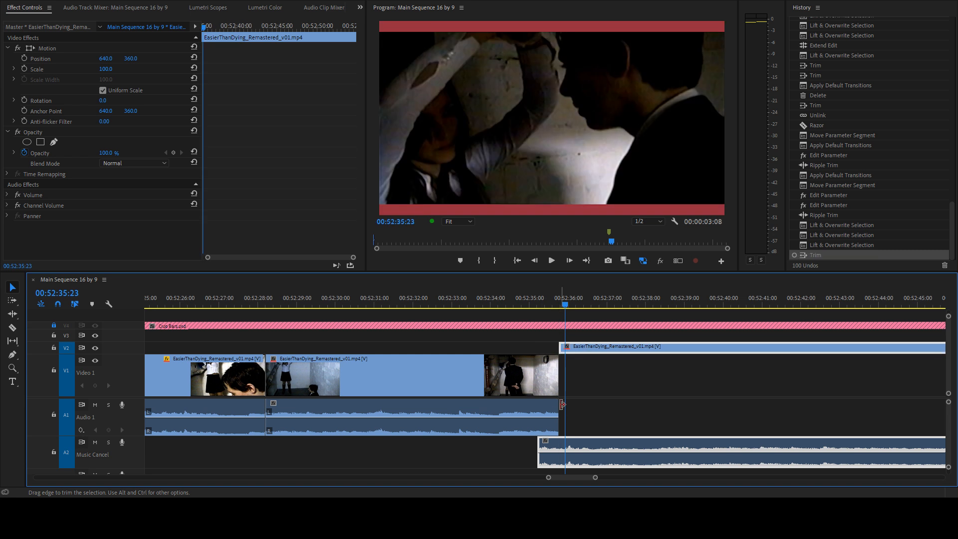
{"action": "left_click_drag", "start_coordinate": [558, 413], "coordinate": [537, 413]}
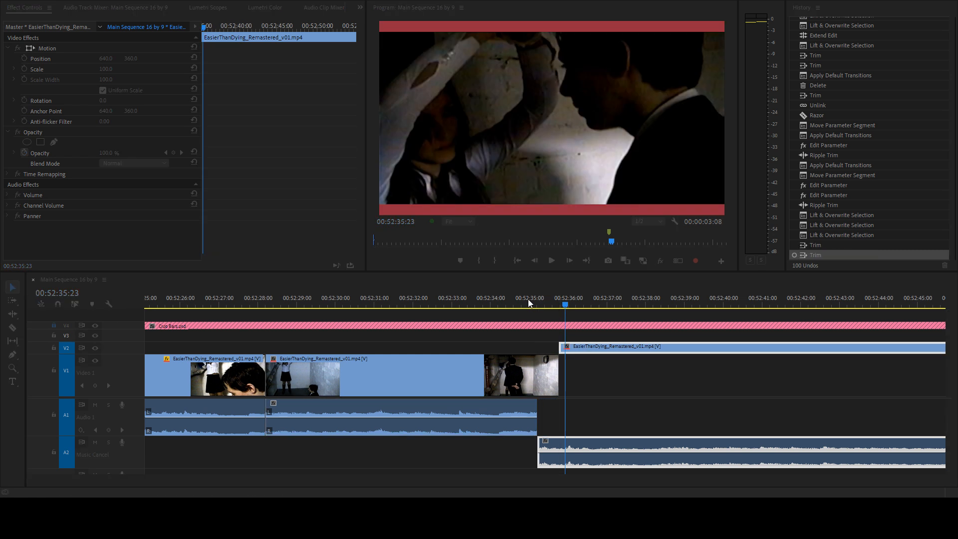
{"action": "left_click_drag", "start_coordinate": [583, 349], "coordinate": [581, 374]}
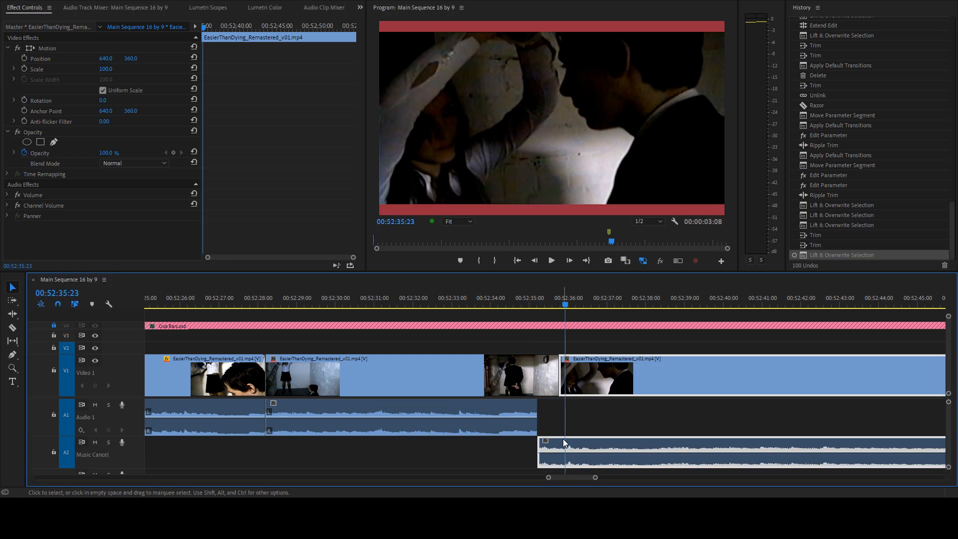
{"action": "left_click_drag", "start_coordinate": [562, 441], "coordinate": [563, 416]}
- Play the new J-cut, apply the default audio transition where the wide shot's audio meets the two-shot's, and play it again
{"action": "left_click", "coordinate": [509, 300]}
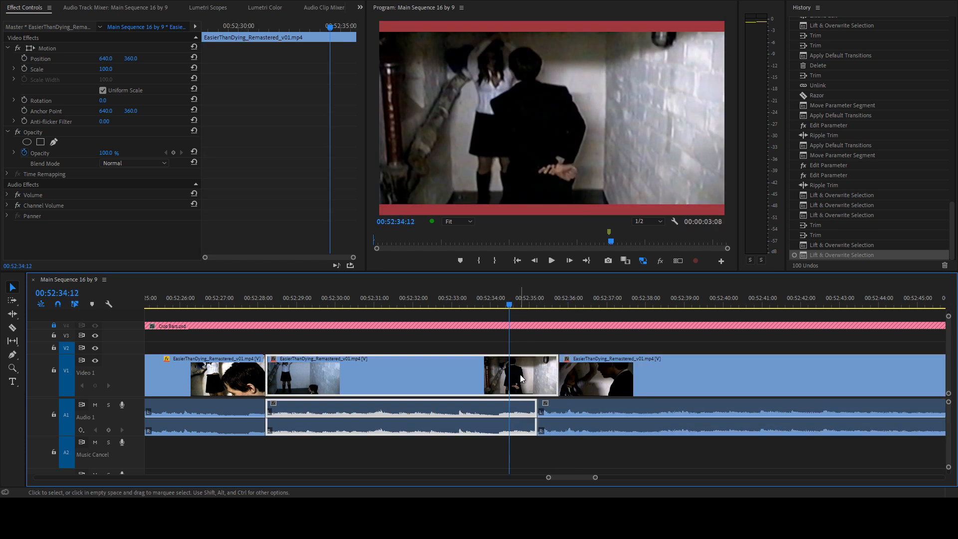
{"action": "key", "text": "space"}
{"action": "key", "text": "space"}
{"action": "left_click", "coordinate": [543, 410]}
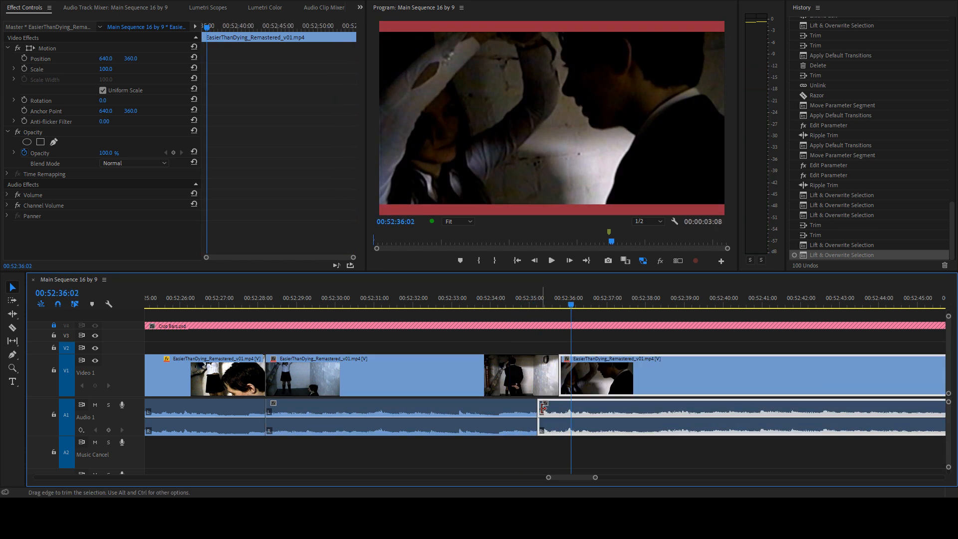
{"action": "left_click", "coordinate": [539, 408]}
{"action": "key", "text": "ctrl+shift+d"}
{"action": "left_click", "coordinate": [507, 296]}
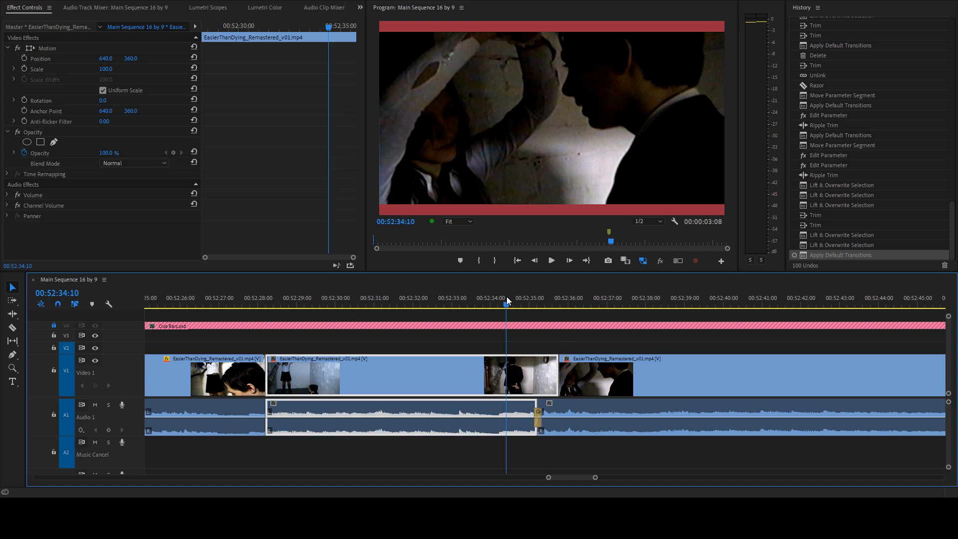
{"action": "key", "text": "space"}
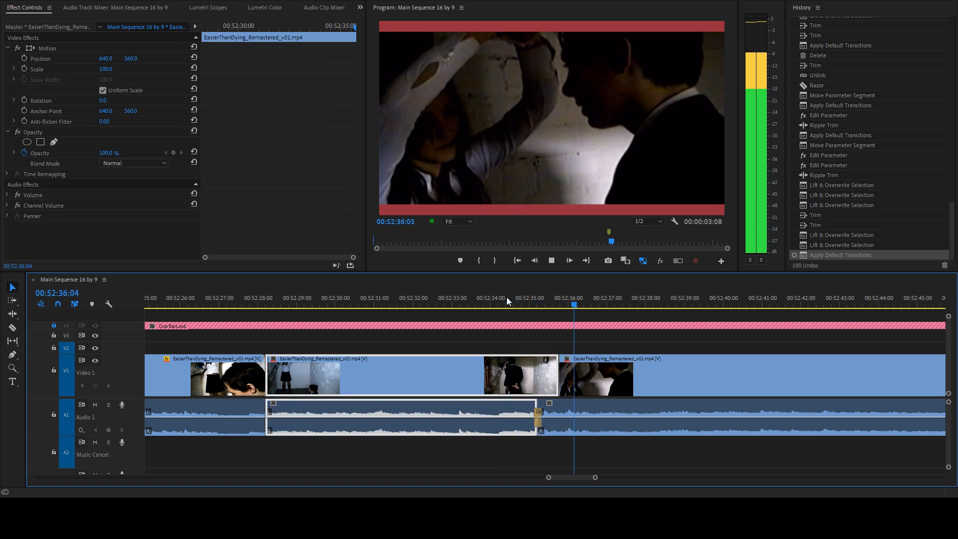
{"action": "key", "text": "space"}
- Slide the close two-shot about 10 frames earlier and roll its video cut with the wide shot forward to about 00:52:35:16
{"action": "left_click", "coordinate": [556, 375]}
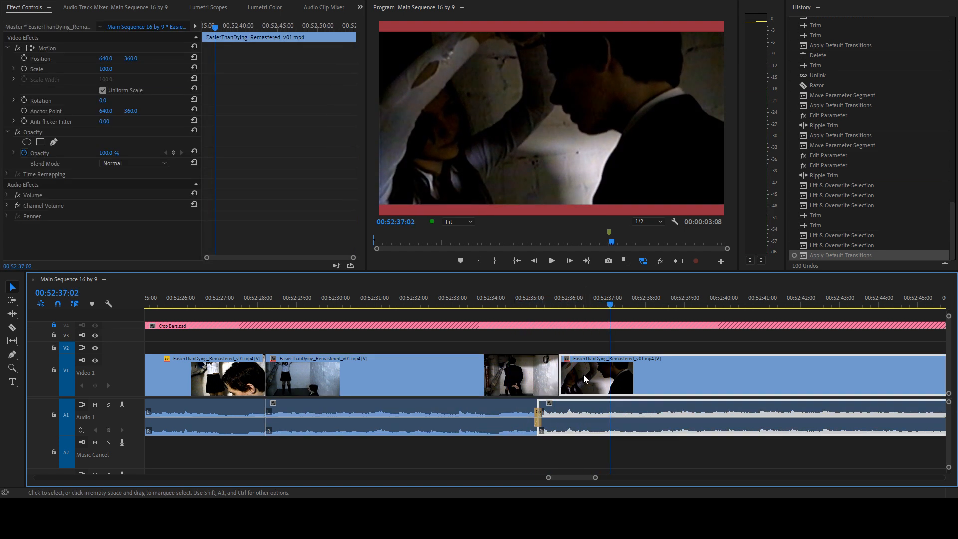
{"action": "left_click_drag", "start_coordinate": [582, 375], "coordinate": [569, 373]}
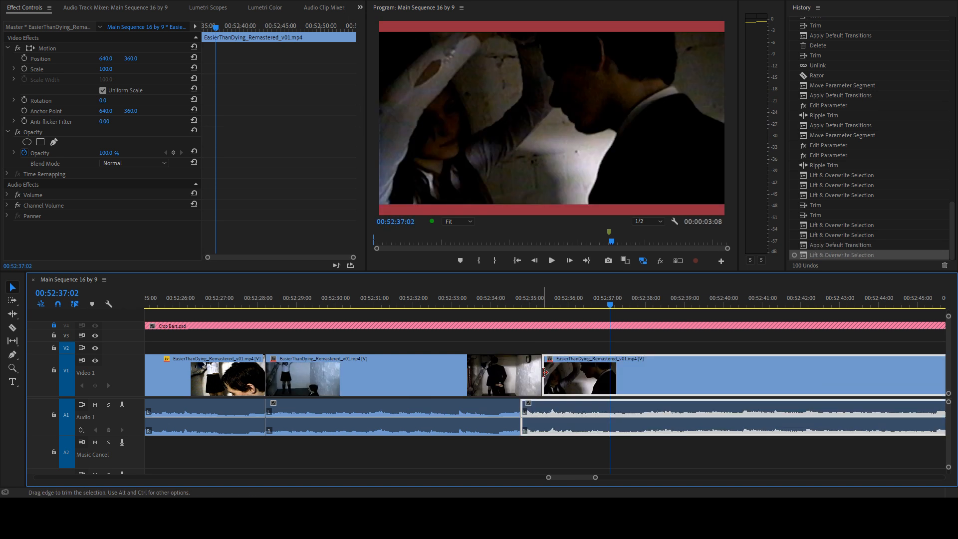
{"action": "key", "text": "b"}
{"action": "key", "text": "n"}
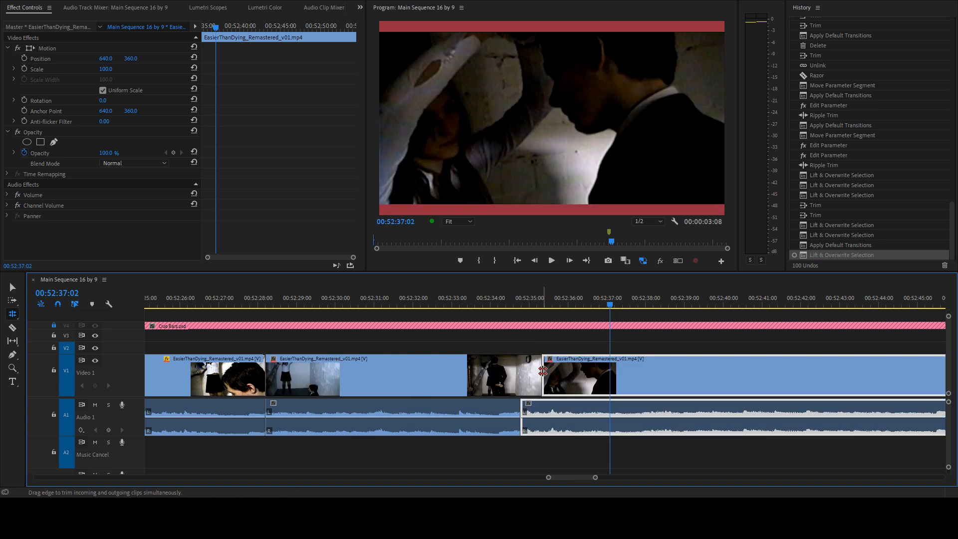
{"action": "mouse_move", "coordinate": [543, 372]}
{"action": "left_mouse_down"}
{"action": "mouse_move", "coordinate": [564, 369]}
{"action": "mouse_move", "coordinate": [556, 366]}
{"action": "left_mouse_up"}
- Play the revised cut from the wide shot to the close two-shot and save the project
{"action": "left_click", "coordinate": [496, 296]}
{"action": "key", "text": "space"}
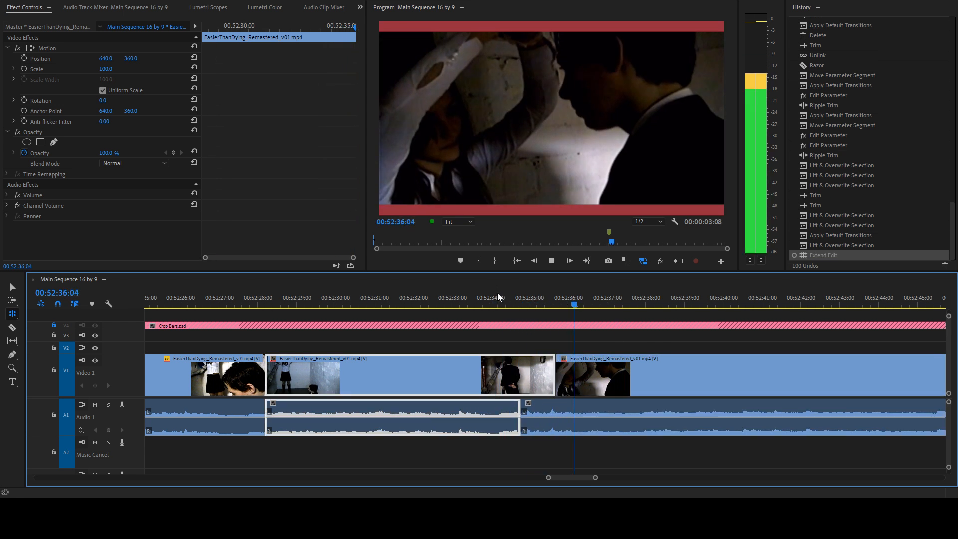
{"action": "key", "text": "space"}
{"action": "key", "text": "v"}
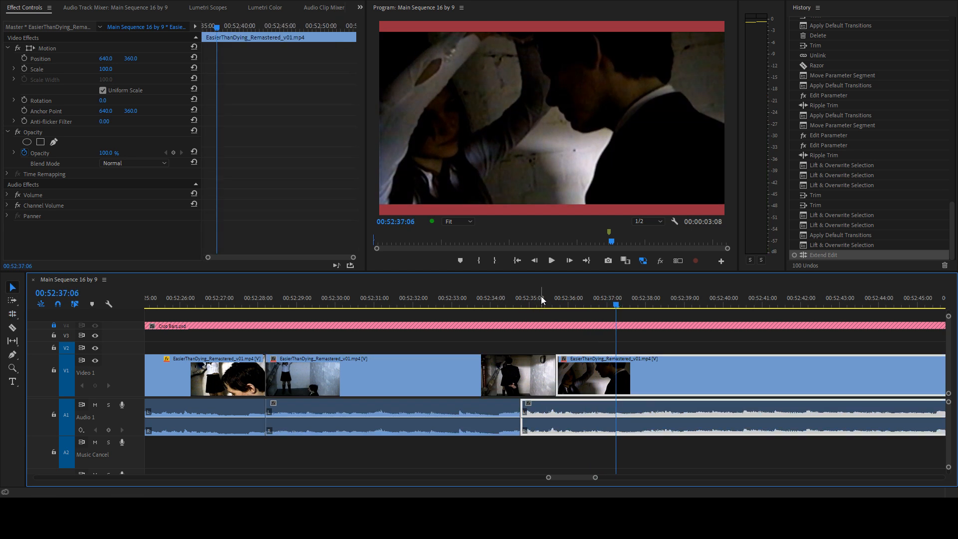
{"action": "left_click", "coordinate": [552, 300]}
{"action": "left_click_drag", "start_coordinate": [553, 301], "coordinate": [553, 301]}
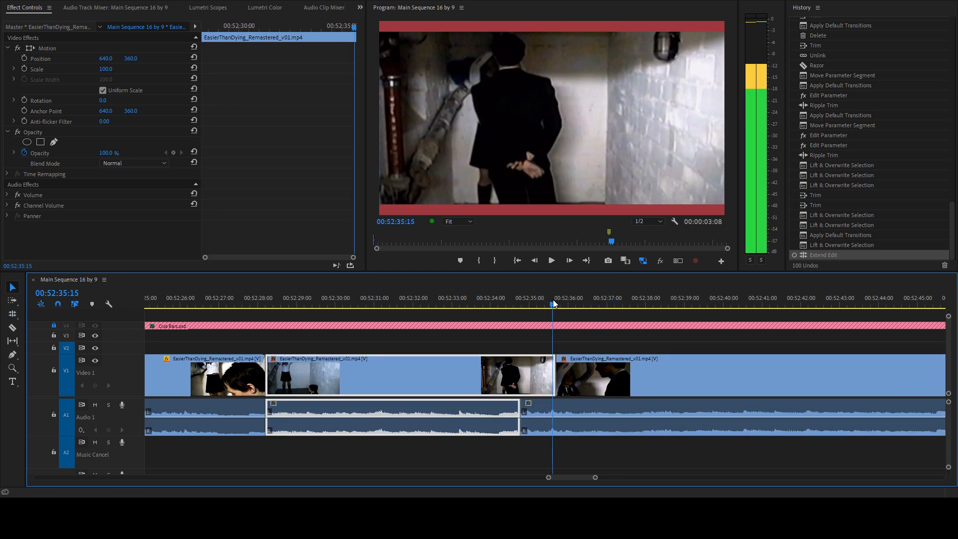
{"action": "key", "text": "ctrl+s"}
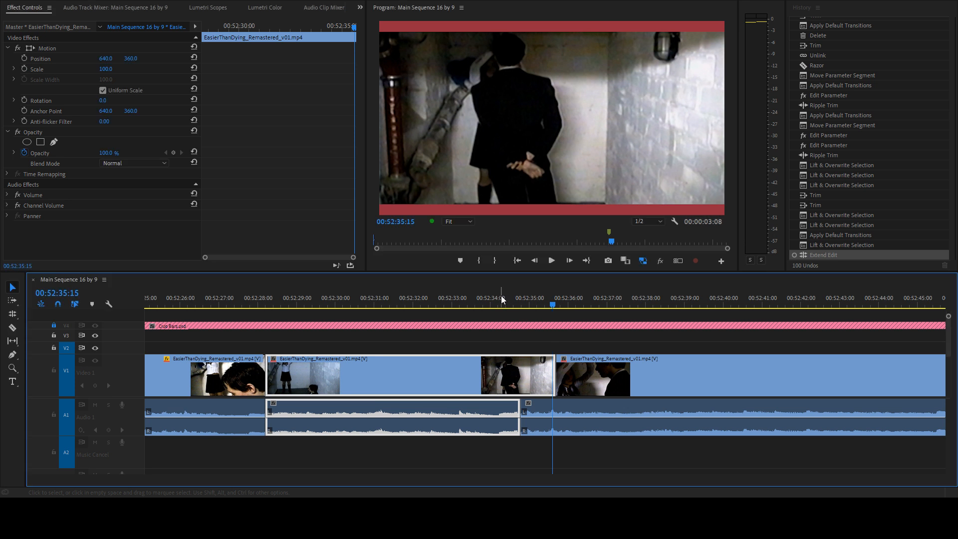
- Play the cut from the wide shot to the close two-shot twice with the Audio 1 track muted
{"action": "left_click", "coordinate": [482, 301]}
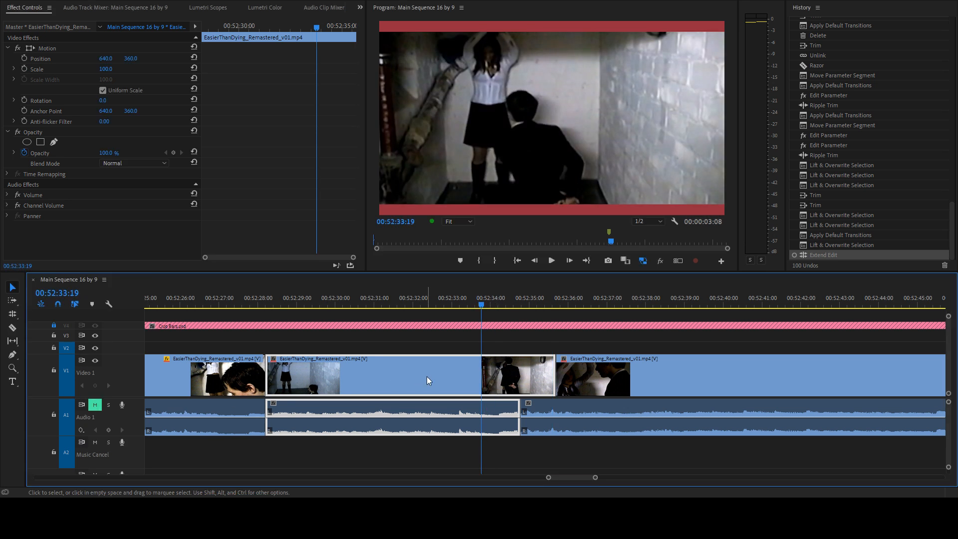
{"action": "key", "text": "space"}
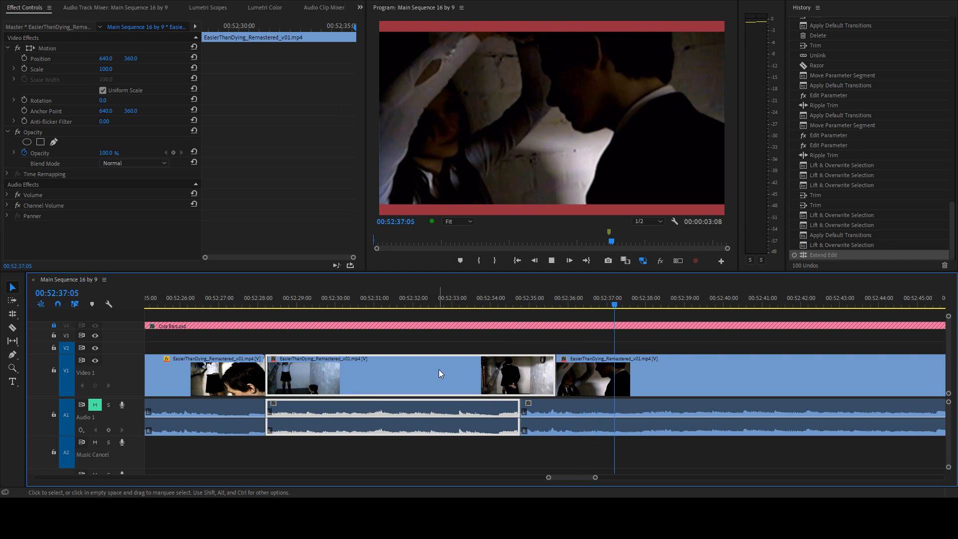
{"action": "key", "text": "space"}
{"action": "left_click", "coordinate": [499, 301]}
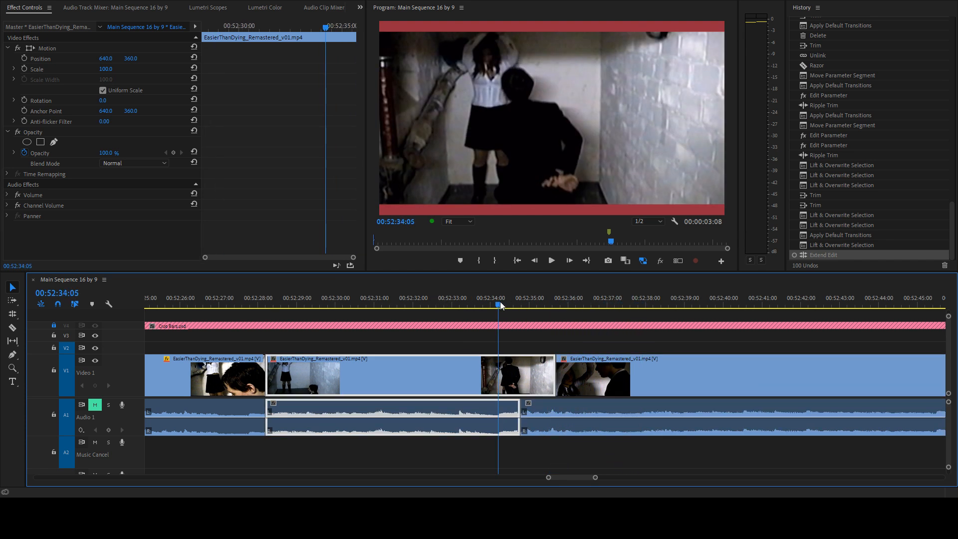
{"action": "key", "text": "space"}
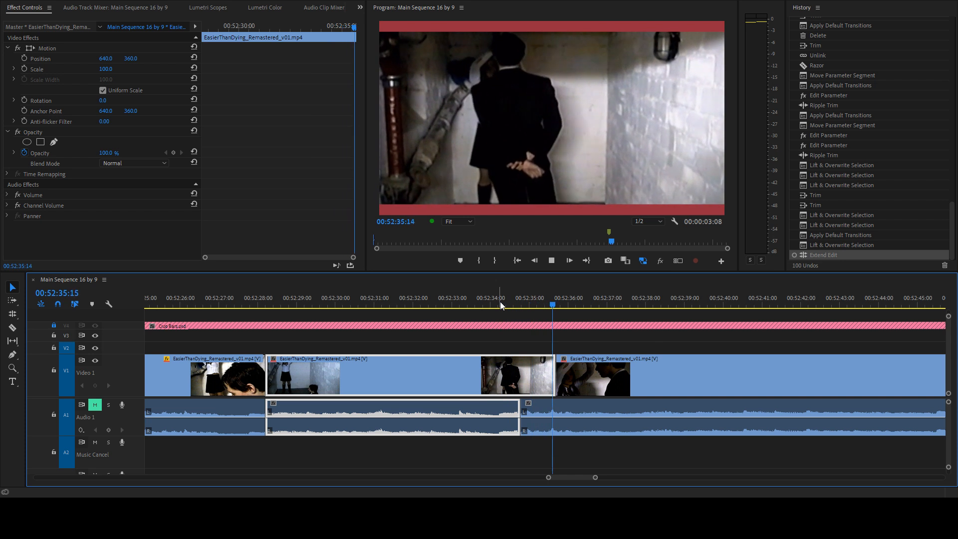
- Unmute the Audio 1 track and play the wide shot's cut into the close two-shot with sound
{"action": "left_click", "coordinate": [514, 301]}
{"action": "left_click_drag", "start_coordinate": [515, 302], "coordinate": [470, 303]}
{"action": "left_click", "coordinate": [95, 405]}
{"action": "key", "text": "space"}
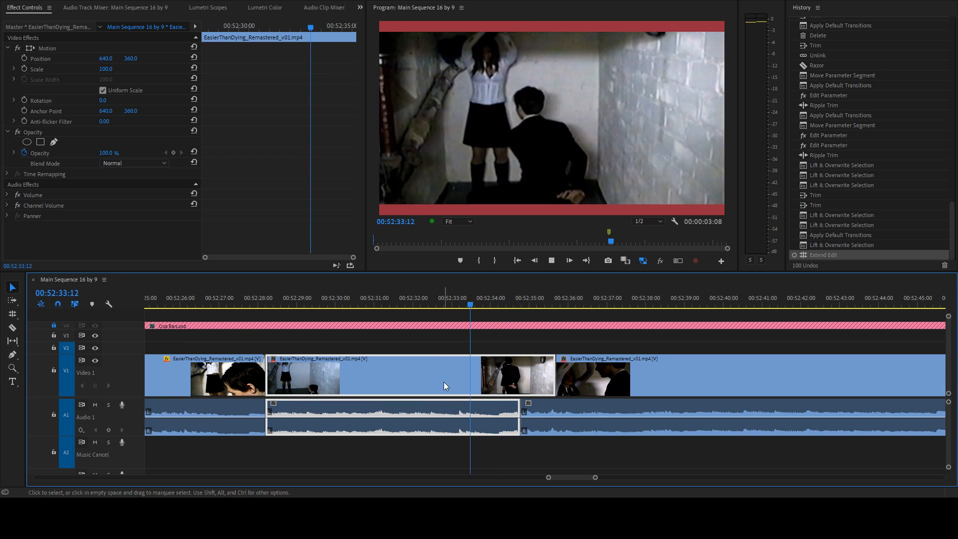
{"action": "left_click_drag", "start_coordinate": [617, 339], "coordinate": [629, 343]}
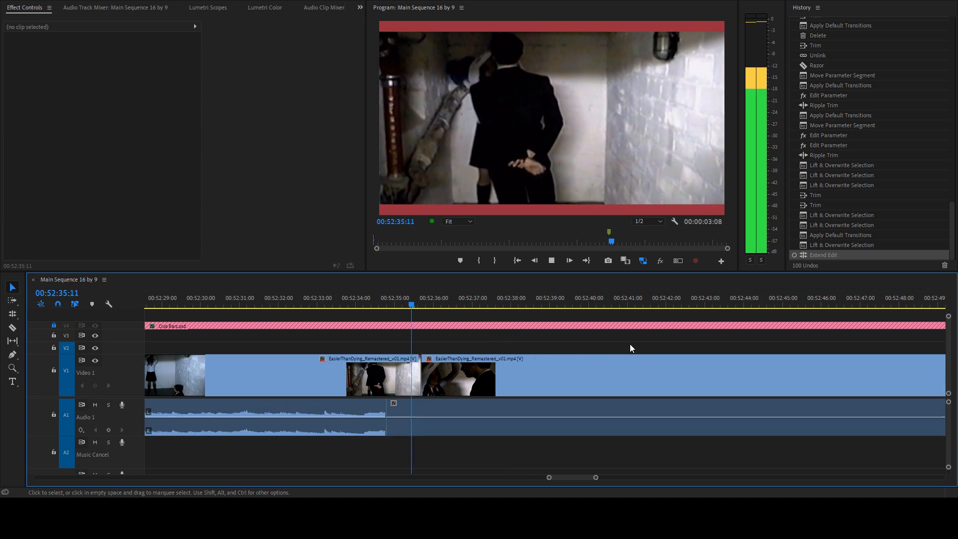
{"action": "scroll", "coordinate": [629, 344], "scroll_direction": "down", "scroll_amount": 5}
{"action": "key", "text": "space"}
{"action": "key", "text": "d"}
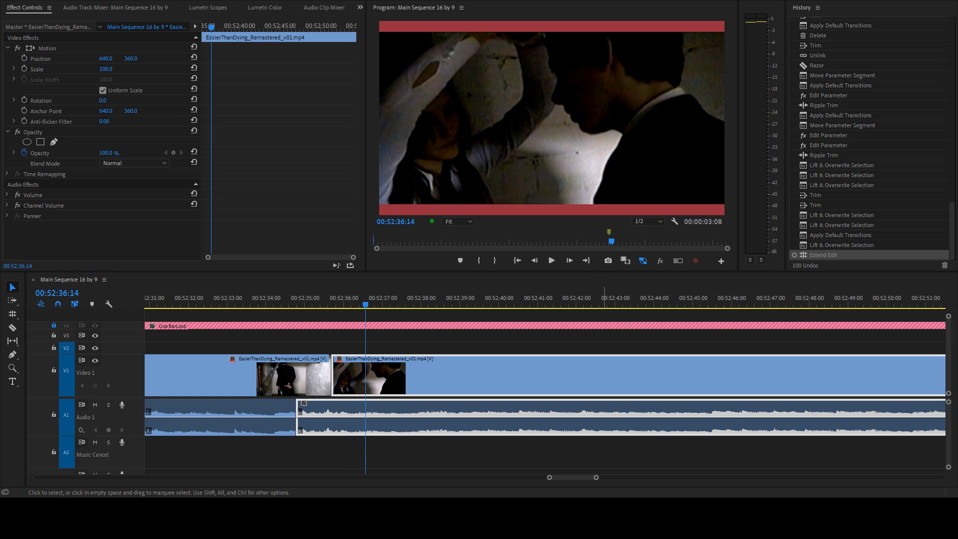
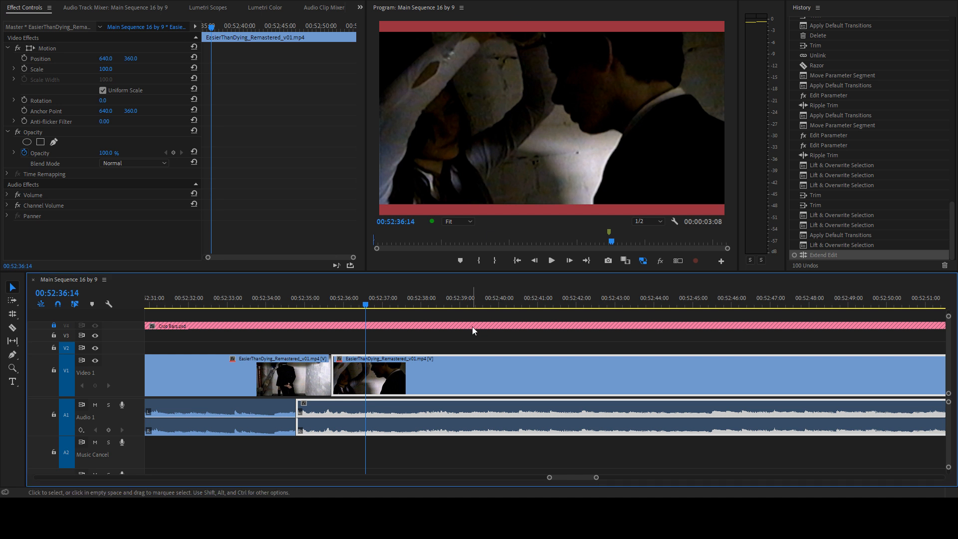
- Play the second half of the close two-shot and ripple delete the gap between it and the following shot
{"action": "left_click", "coordinate": [444, 340]}
{"action": "scroll", "coordinate": [493, 310], "scroll_direction": "down", "scroll_amount": 3}
{"action": "left_click", "coordinate": [597, 300]}
{"action": "key", "text": "space"}
{"action": "scroll", "coordinate": [741, 346], "scroll_direction": "down", "scroll_amount": 3}
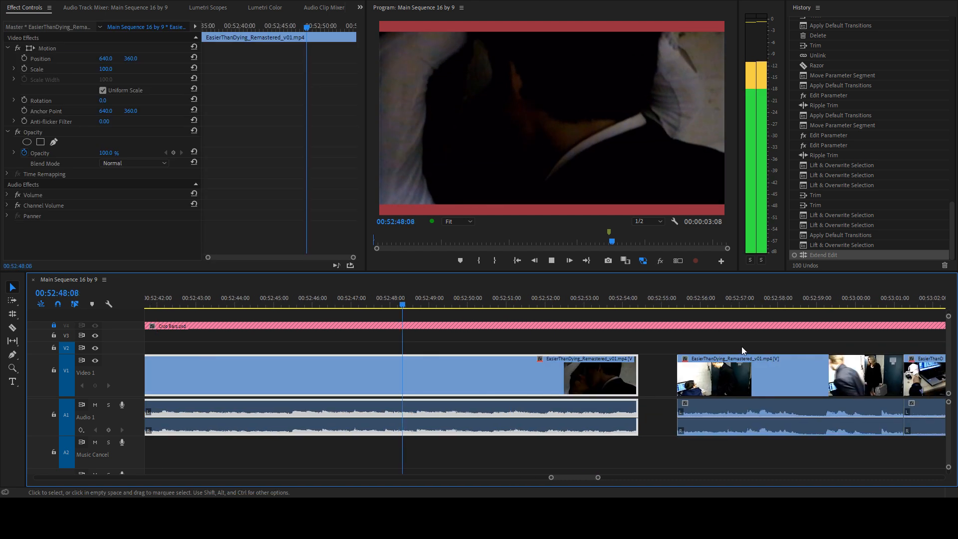
{"action": "left_click", "coordinate": [653, 374]}
{"action": "key", "text": "Delete"}
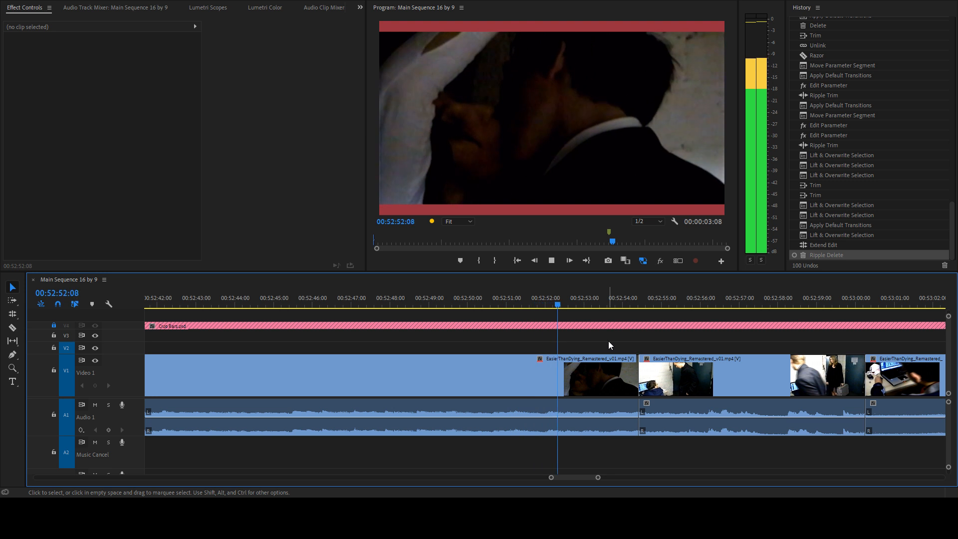
{"action": "left_click", "coordinate": [526, 381]}
{"action": "scroll", "coordinate": [526, 381], "scroll_direction": "down", "scroll_amount": 5}
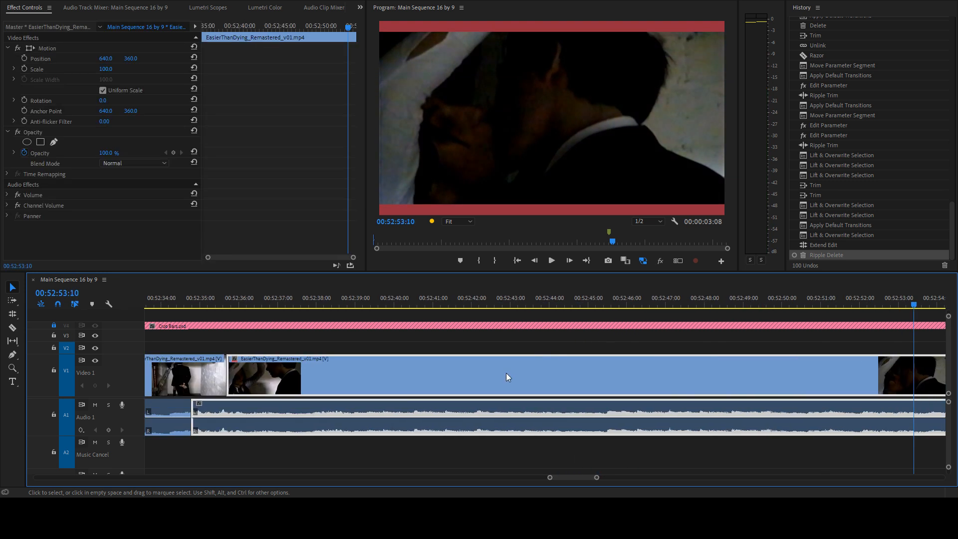
- Place A Kiss.mp3 on the Music Cancel track beneath the wide shot, starting just before 00:52:29
{"action": "left_click", "coordinate": [420, 338]}
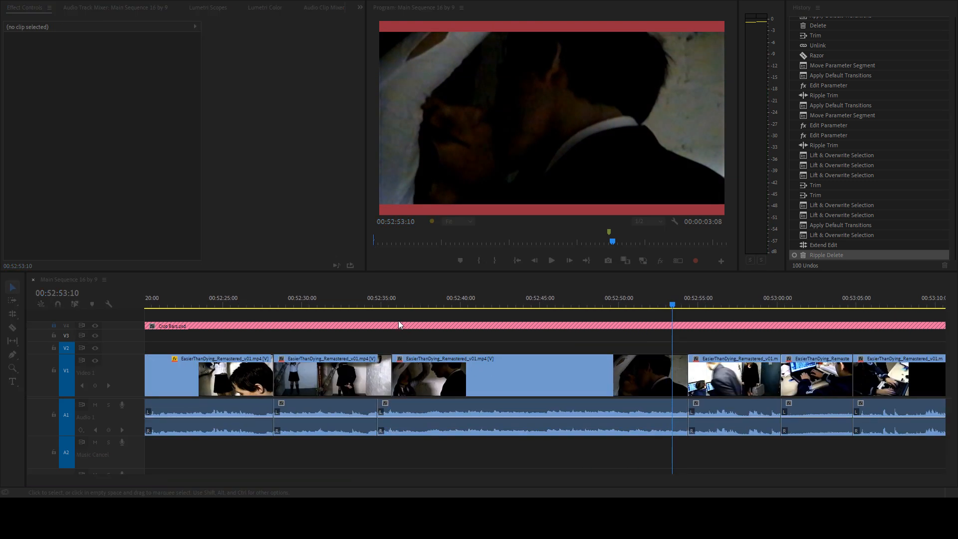
{"action": "left_click_drag", "start_coordinate": [381, 304], "coordinate": [361, 301]}
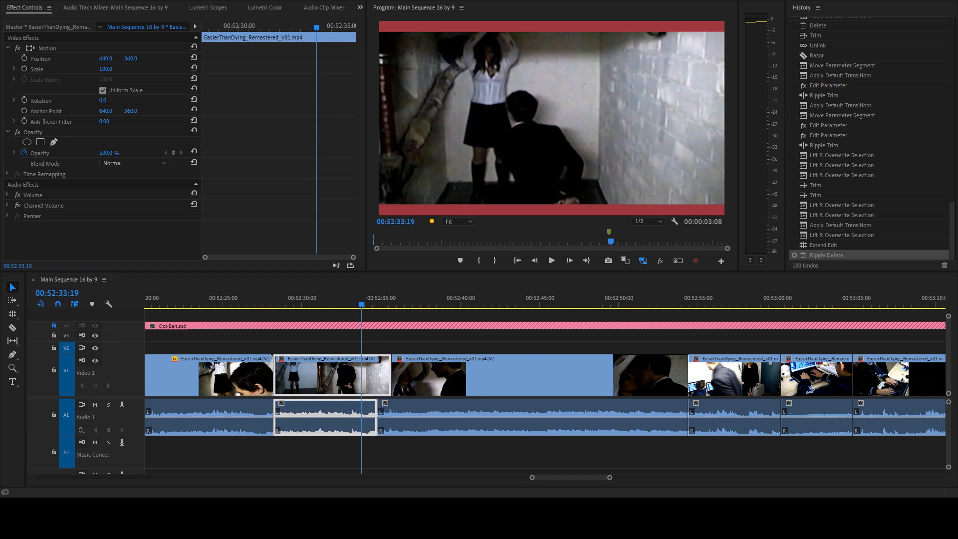
{"action": "left_click_drag", "start_coordinate": [296, 417], "coordinate": [286, 448]}
{"action": "scroll", "coordinate": [306, 433], "scroll_direction": "up", "scroll_amount": 4}
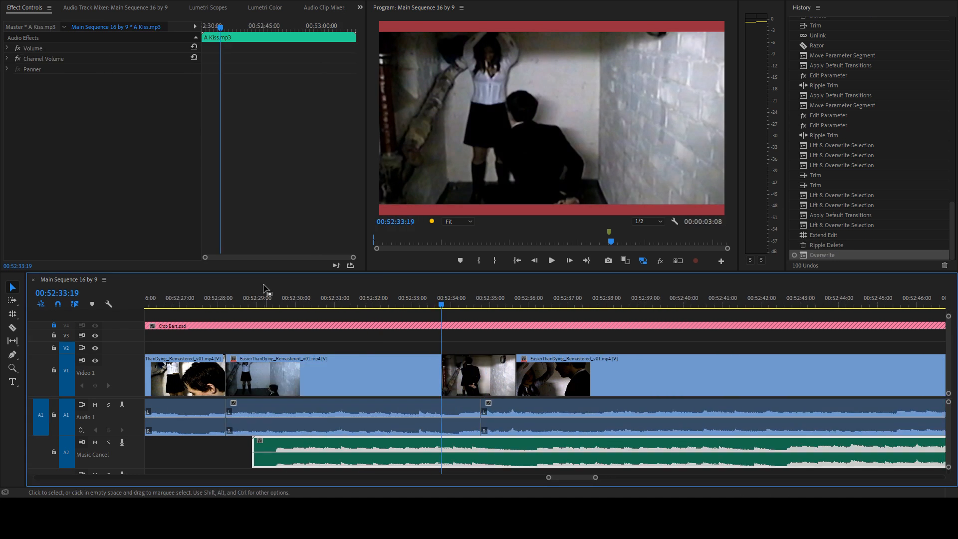
- Look through the audio and colour panels and bring up the Audio Clip Mixer
{"action": "left_click", "coordinate": [103, 10]}
{"action": "scroll", "coordinate": [104, 10], "scroll_direction": "down", "scroll_amount": 1}
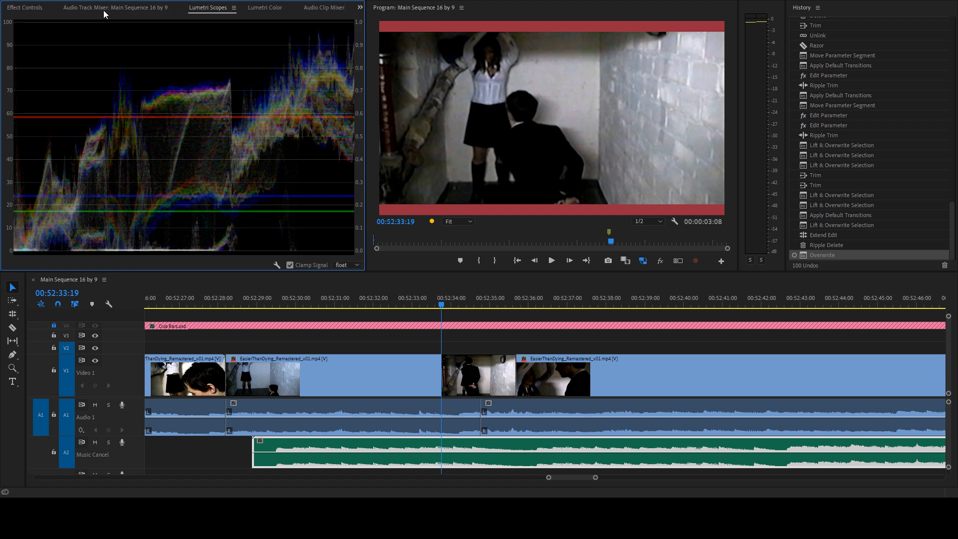
{"action": "scroll", "coordinate": [103, 10], "scroll_direction": "up", "scroll_amount": 2}
{"action": "scroll", "coordinate": [103, 10], "scroll_direction": "down", "scroll_amount": 3}
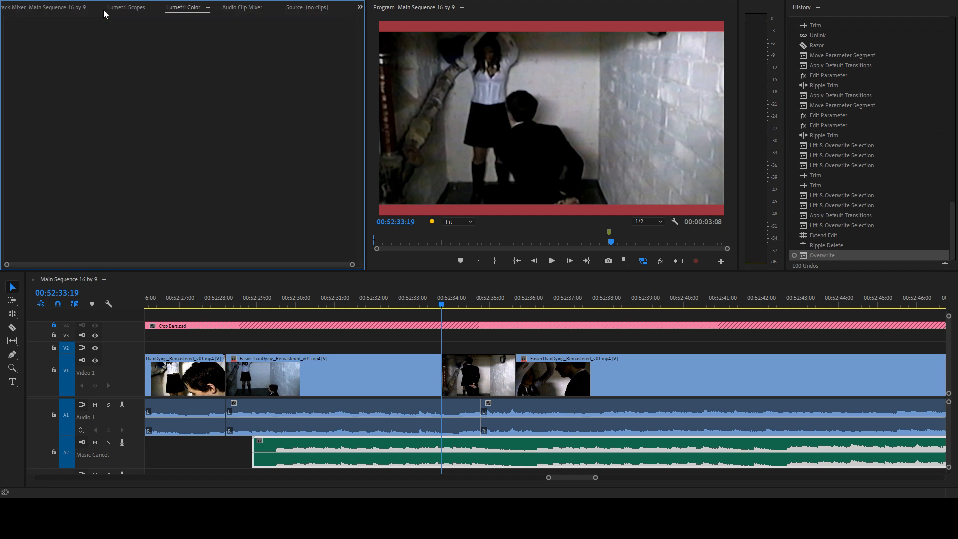
{"action": "scroll", "coordinate": [103, 10], "scroll_direction": "down", "scroll_amount": 1}
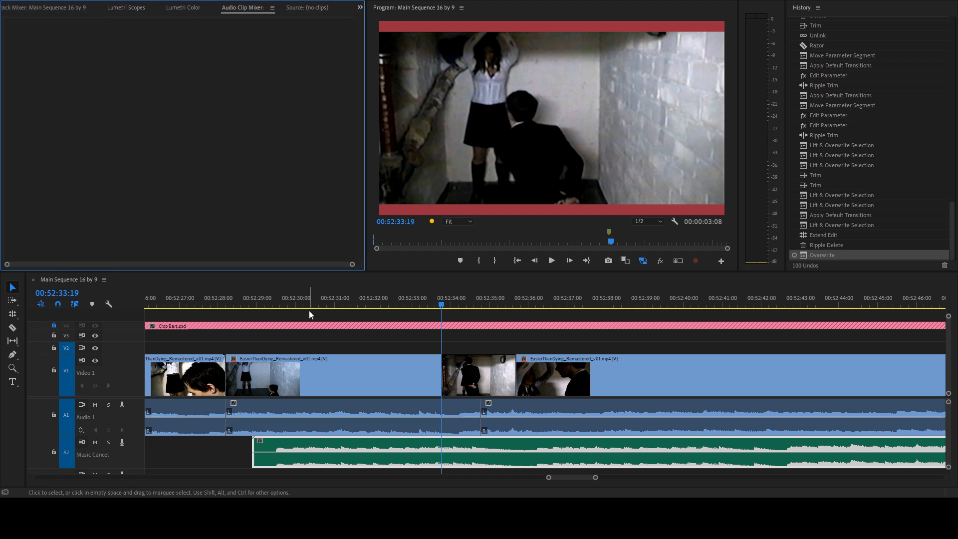
- Slide A Kiss.mp3 slightly earlier on the Music Cancel track and mute that track
{"action": "scroll", "coordinate": [349, 304], "scroll_direction": "up", "scroll_amount": 3}
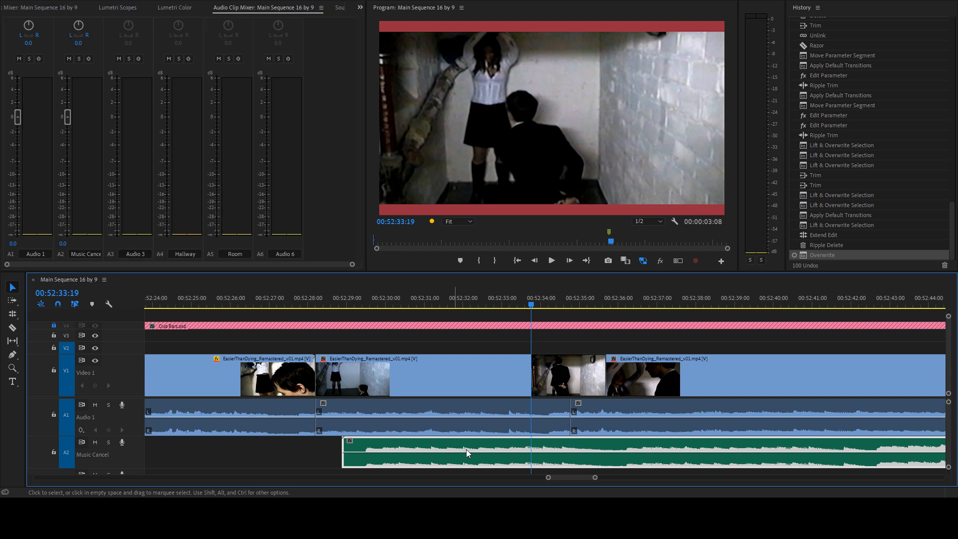
{"action": "left_click_drag", "start_coordinate": [466, 449], "coordinate": [439, 444]}
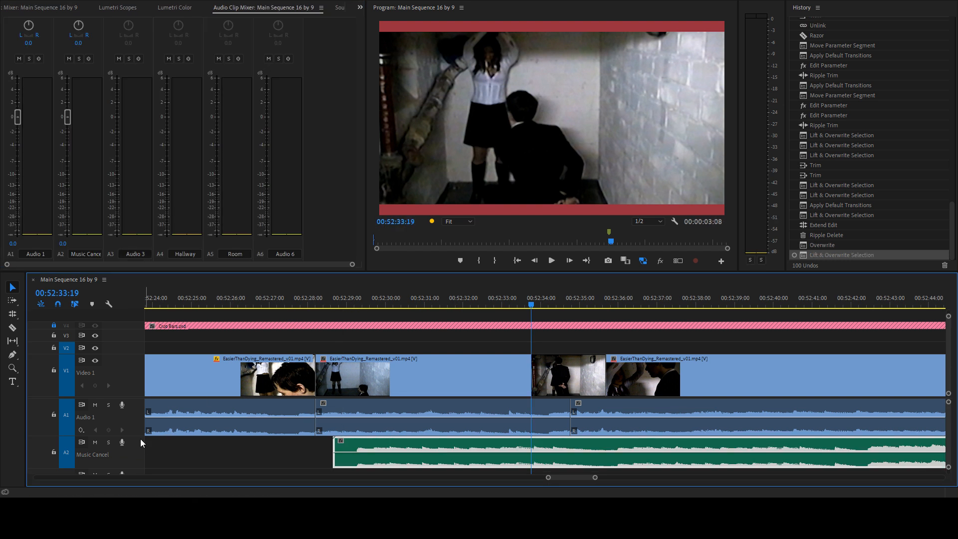
{"action": "left_click", "coordinate": [92, 443]}
- Play back from progressively earlier points before the wide shot to locate where the music begins in the dialogue audio
{"action": "left_click", "coordinate": [333, 308]}
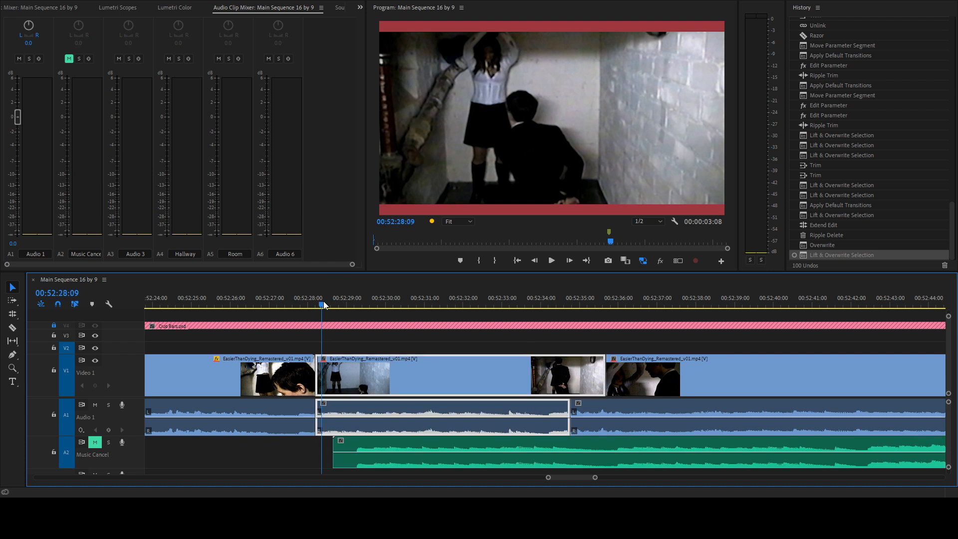
{"action": "key", "text": "space"}
{"action": "left_click", "coordinate": [252, 299]}
{"action": "scroll", "coordinate": [271, 330], "scroll_direction": "up", "scroll_amount": 1}
{"action": "key", "text": "space"}
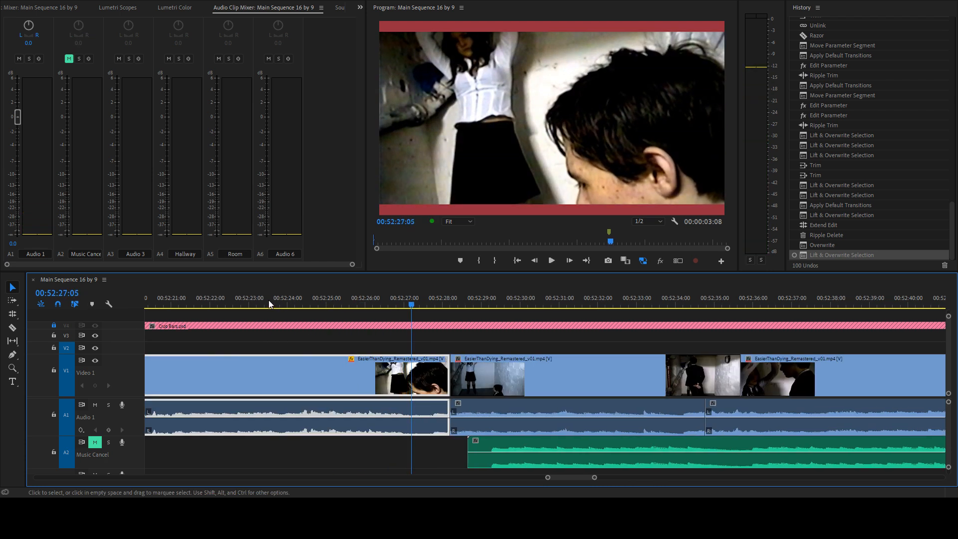
{"action": "left_click", "coordinate": [148, 302]}
{"action": "key", "text": "space"}
{"action": "scroll", "coordinate": [379, 335], "scroll_direction": "up", "scroll_amount": 1}
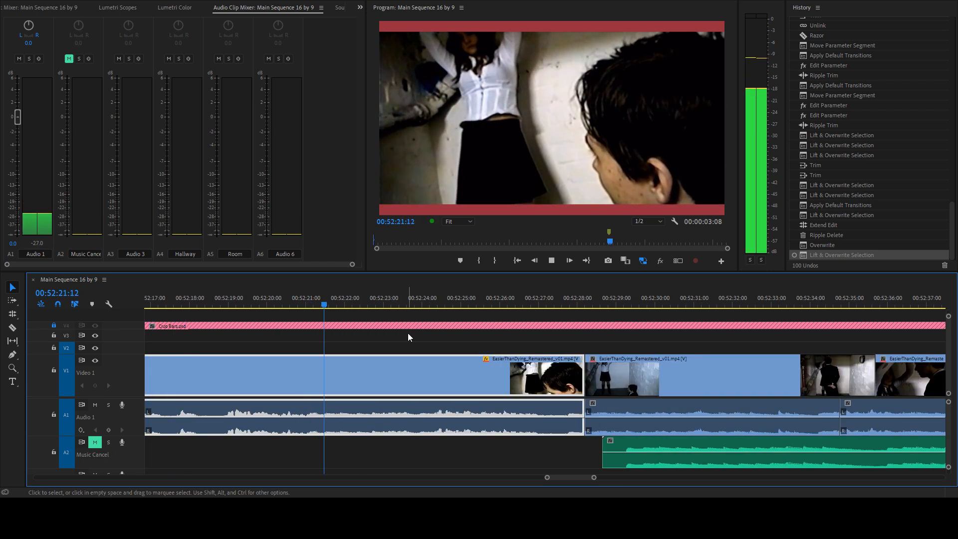
{"action": "key", "text": "space"}
- Enlarge the Audio 1 waveform around 00:52:21 and replay the music's entry from about 00:52:20:16
{"action": "scroll", "coordinate": [310, 383], "scroll_direction": "up", "scroll_amount": 5}
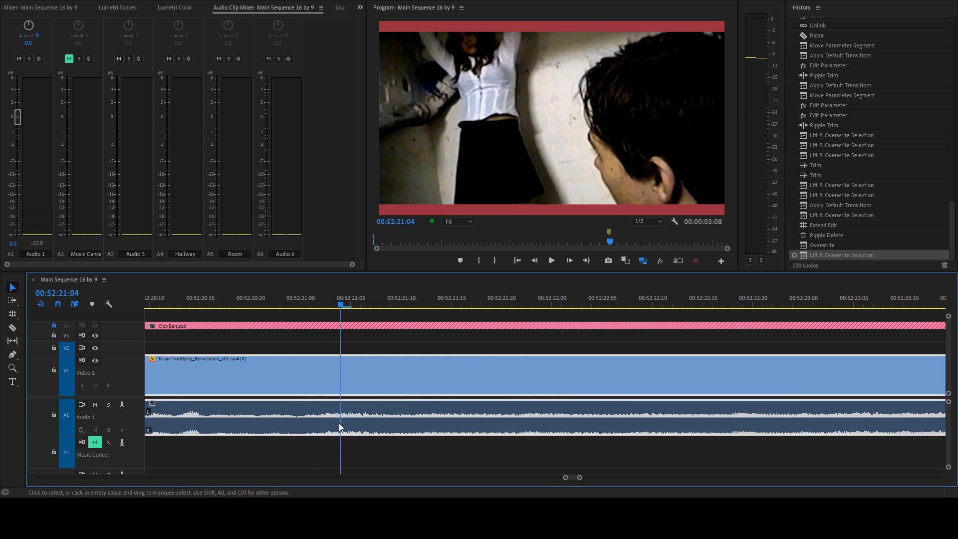
{"action": "scroll", "coordinate": [132, 377], "scroll_direction": "down", "scroll_amount": 1}
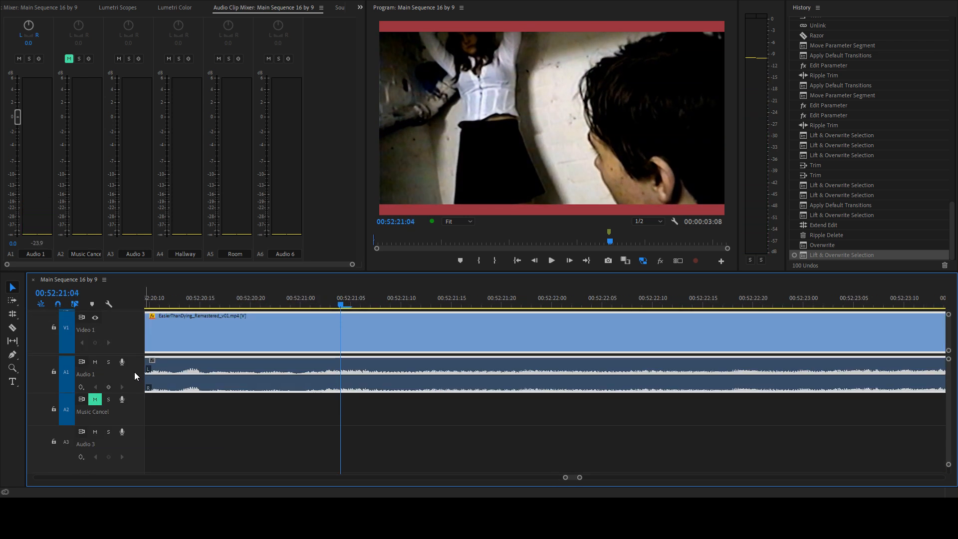
{"action": "scroll", "coordinate": [134, 372], "scroll_direction": "up", "scroll_amount": 4}
{"action": "left_click_drag", "start_coordinate": [272, 298], "coordinate": [212, 292]}
{"action": "key", "text": "space"}
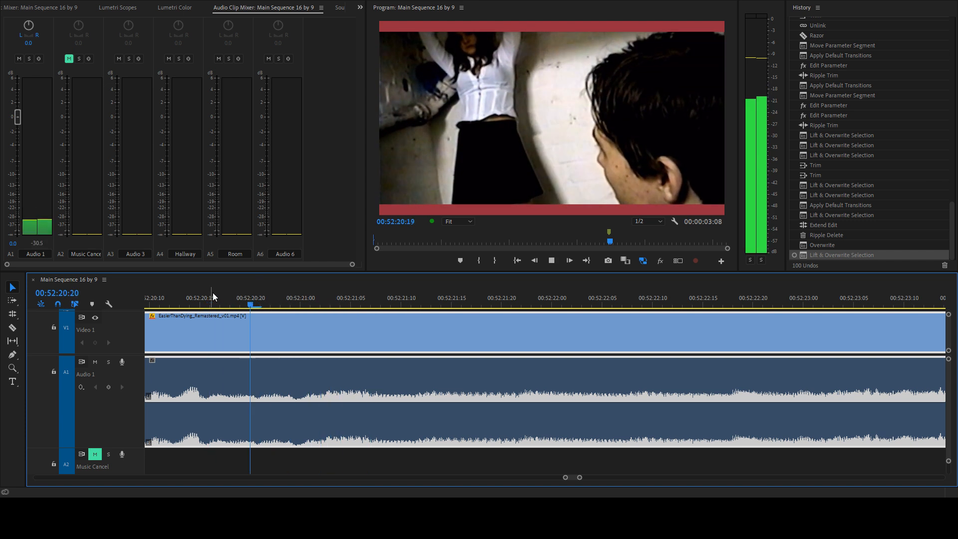
{"action": "key", "text": "space"}
{"action": "key", "text": "space"}
{"action": "key", "text": "space"}
- Step the playhead back to the music's entry just after 00:52:21 and display the timeline in audio time units
{"action": "key", "text": "Left"}
{"action": "key", "text": "Left"}
{"action": "key", "text": "Left"}
{"action": "key", "text": "Left"}
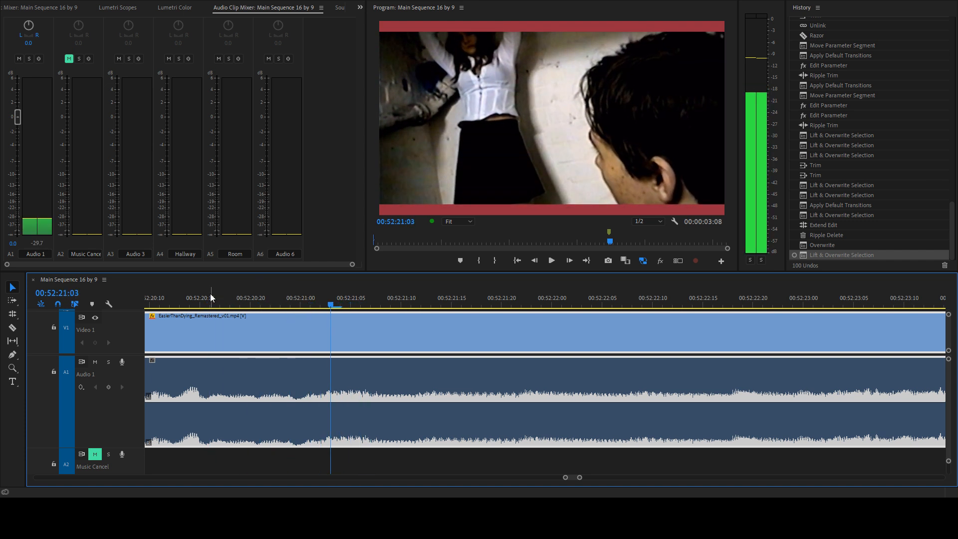
{"action": "key", "text": "Left"}
{"action": "left_click", "coordinate": [375, 286]}
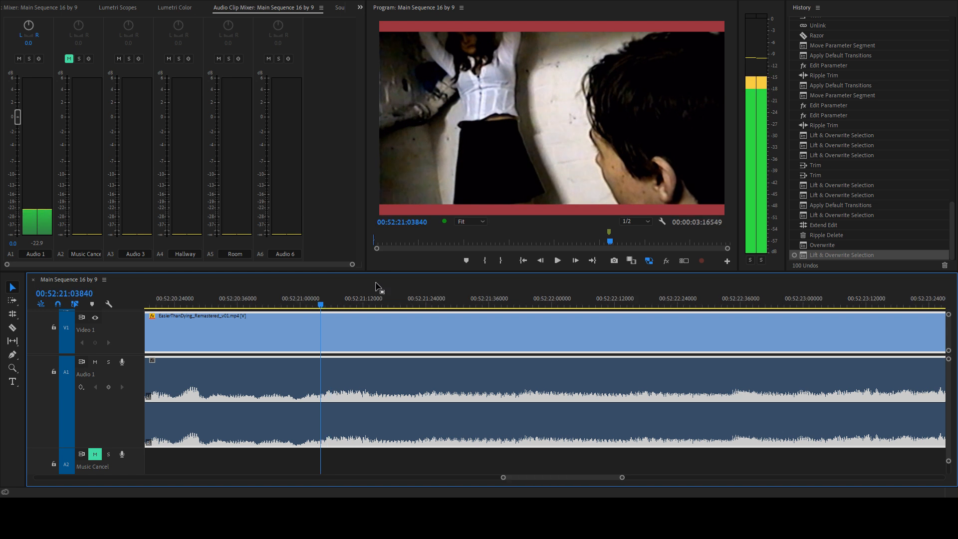
- Slide A Kiss.mp3 earlier so its first sound lines up with the playhead at about 00:52:21:03840
{"action": "scroll", "coordinate": [357, 443], "scroll_direction": "down", "scroll_amount": 3}
{"action": "scroll", "coordinate": [534, 453], "scroll_direction": "down", "scroll_amount": 3}
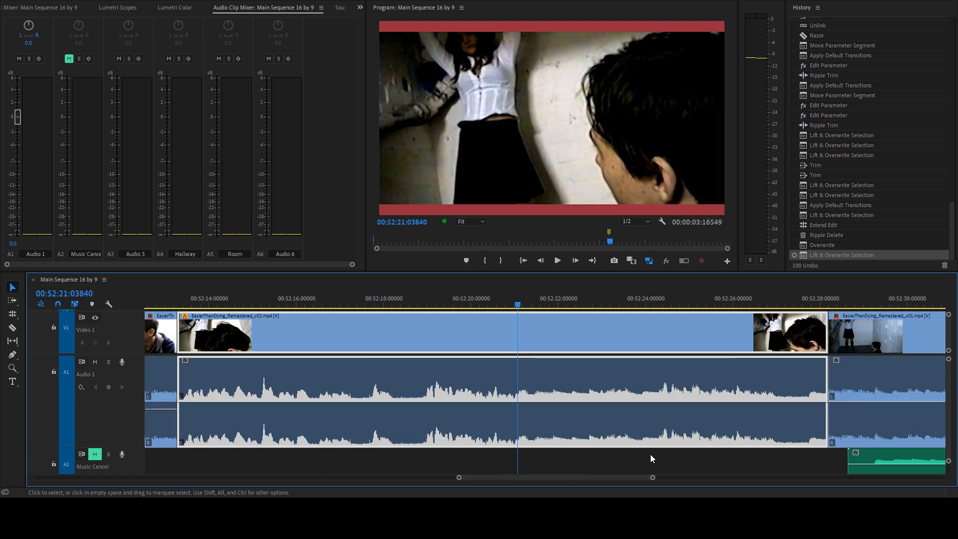
{"action": "left_click_drag", "start_coordinate": [890, 459], "coordinate": [466, 458]}
{"action": "scroll", "coordinate": [544, 456], "scroll_direction": "up", "scroll_amount": 6}
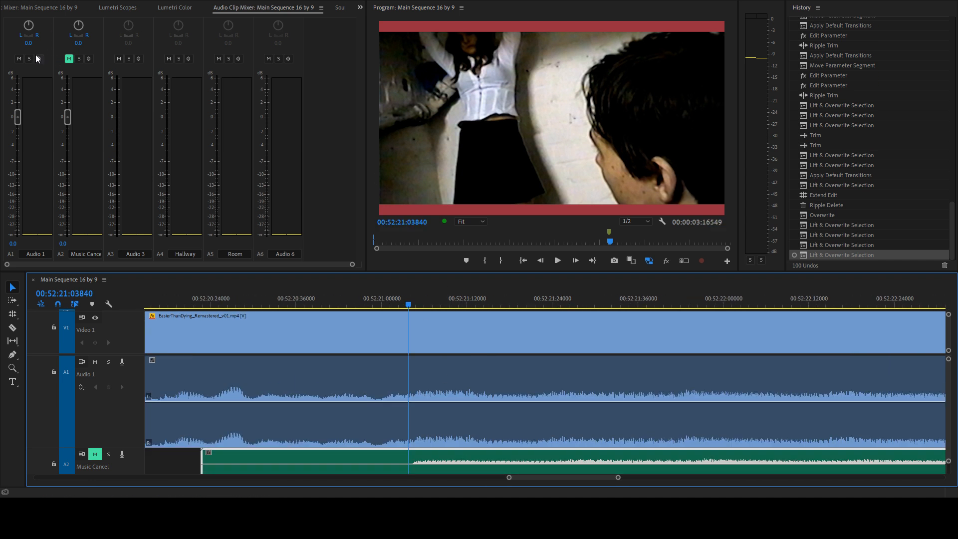
- Show the Audio Track Mixer and unmute the Music Cancel track that carries the Invert effect
{"action": "left_click", "coordinate": [9, 27]}
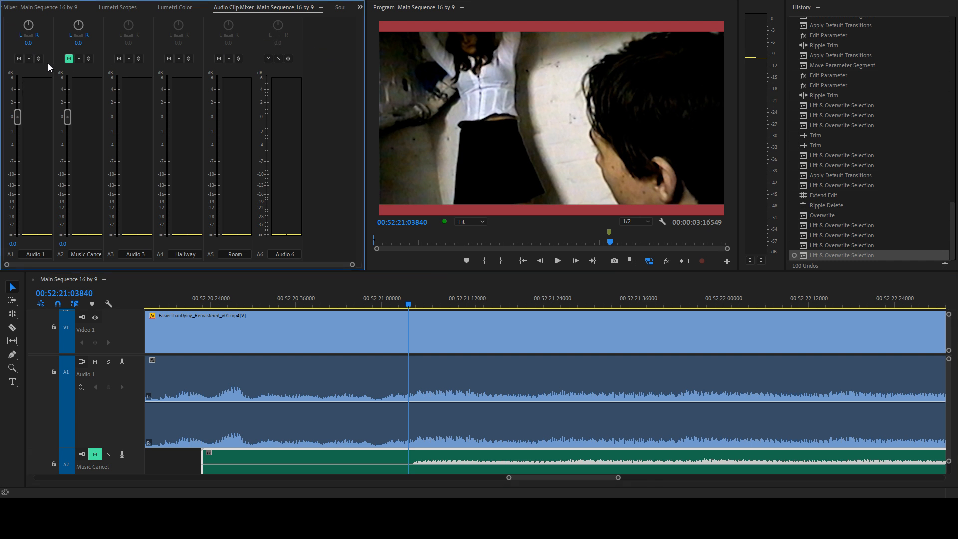
{"action": "scroll", "coordinate": [162, 11], "scroll_direction": "up", "scroll_amount": 4}
{"action": "left_click", "coordinate": [157, 11]}
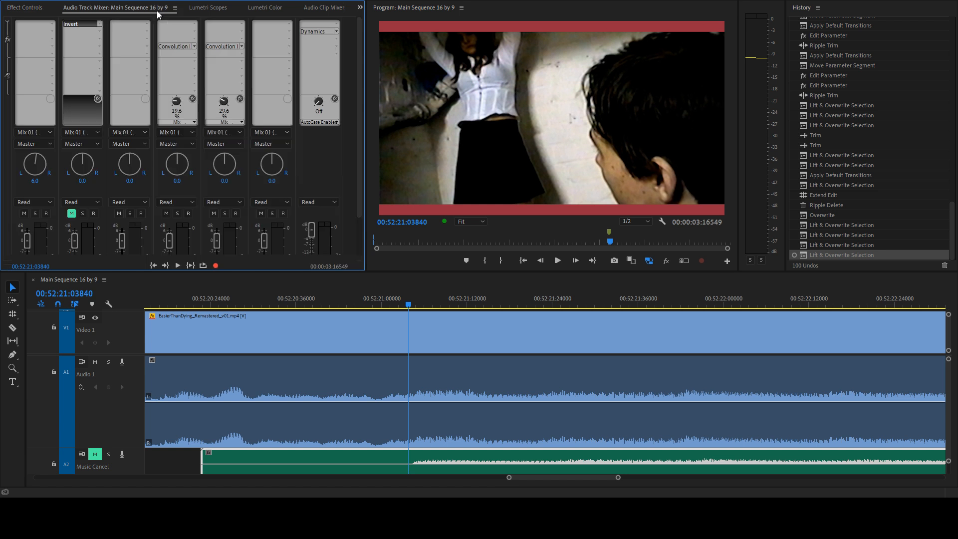
{"action": "left_click", "coordinate": [95, 454]}
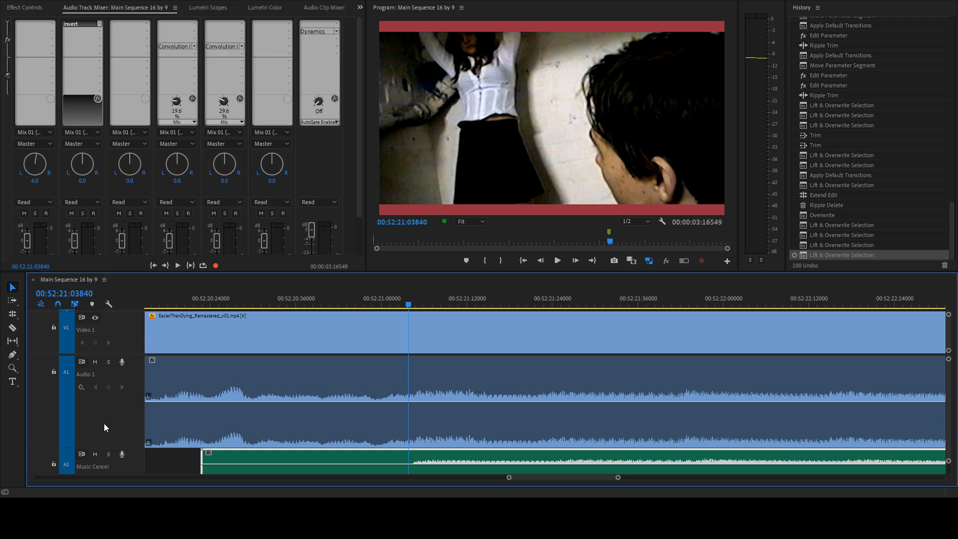
{"action": "left_click", "coordinate": [85, 24]}
- Play both audio tracks together from about 00:52:20:25510 to check the music cancellation
{"action": "left_click", "coordinate": [221, 299]}
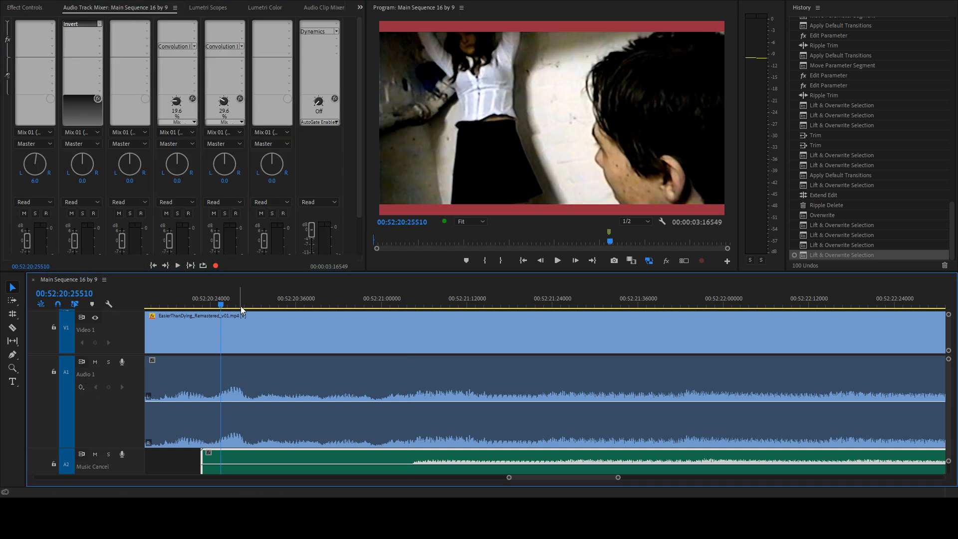
{"action": "key", "text": "space"}
{"action": "key", "text": "space"}
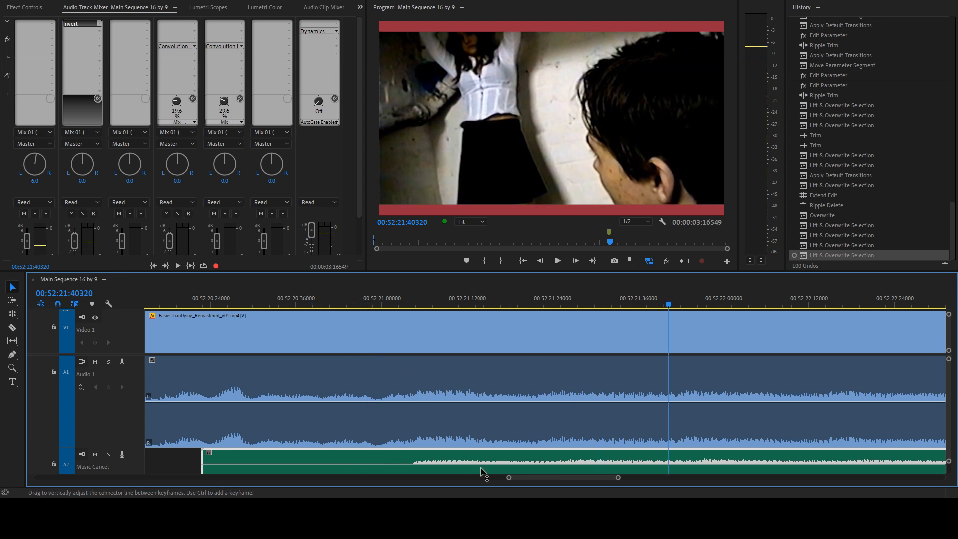
- Adjust the volume line of A Kiss.mp3 and delete the clip from the Music Cancel track
{"action": "left_click_drag", "start_coordinate": [482, 469], "coordinate": [482, 456]}
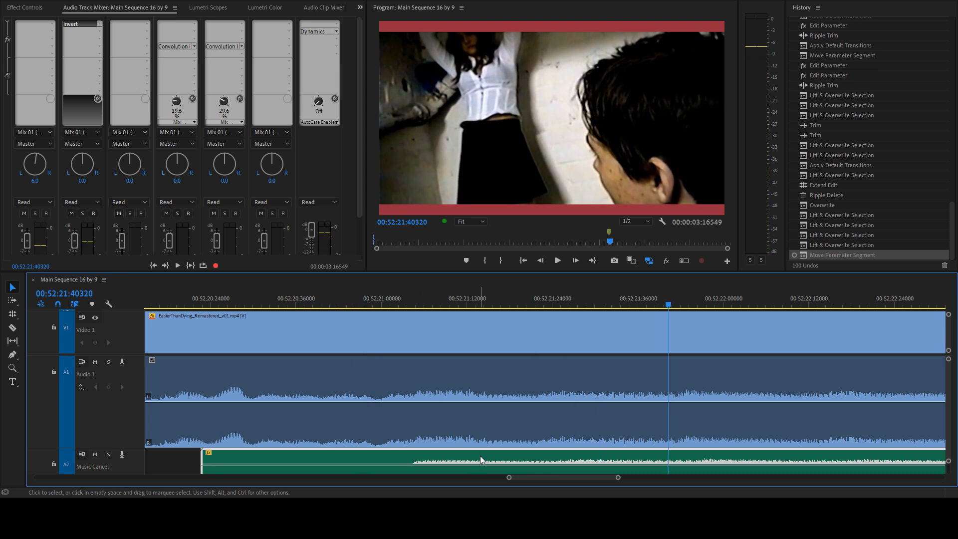
{"action": "key", "text": "Delete"}
{"action": "key", "text": "minus"}
{"action": "key", "text": "minus"}
{"action": "key", "text": "minus"}
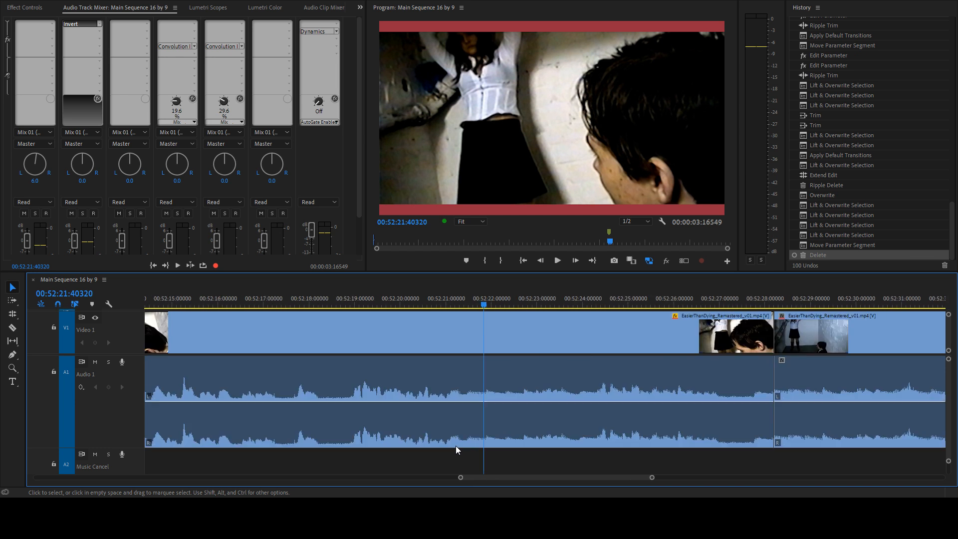
{"action": "key", "text": "minus"}
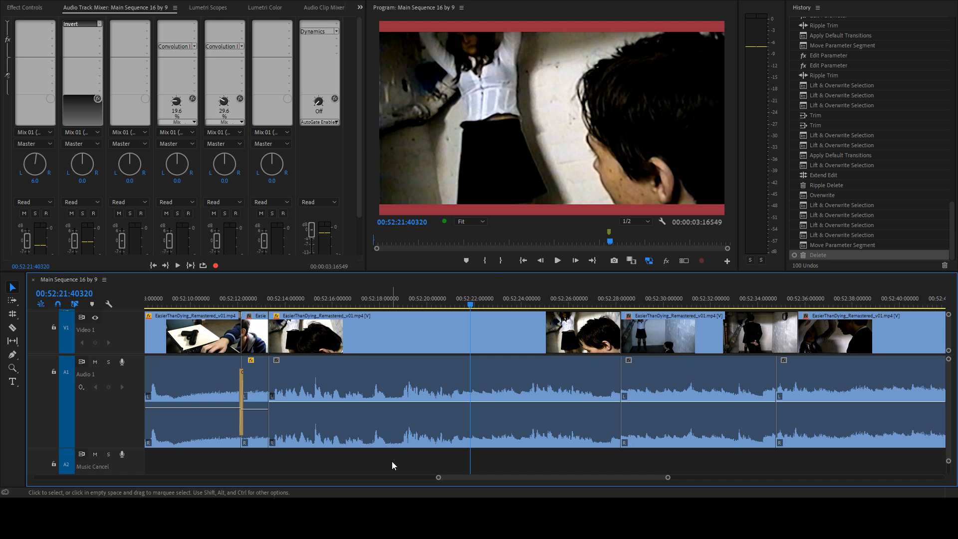
- Play the dialogue from about 00:52:21 in sections, through the cut to the wide shot and on towards the close two-shot
{"action": "left_click_drag", "start_coordinate": [488, 301], "coordinate": [461, 303]}
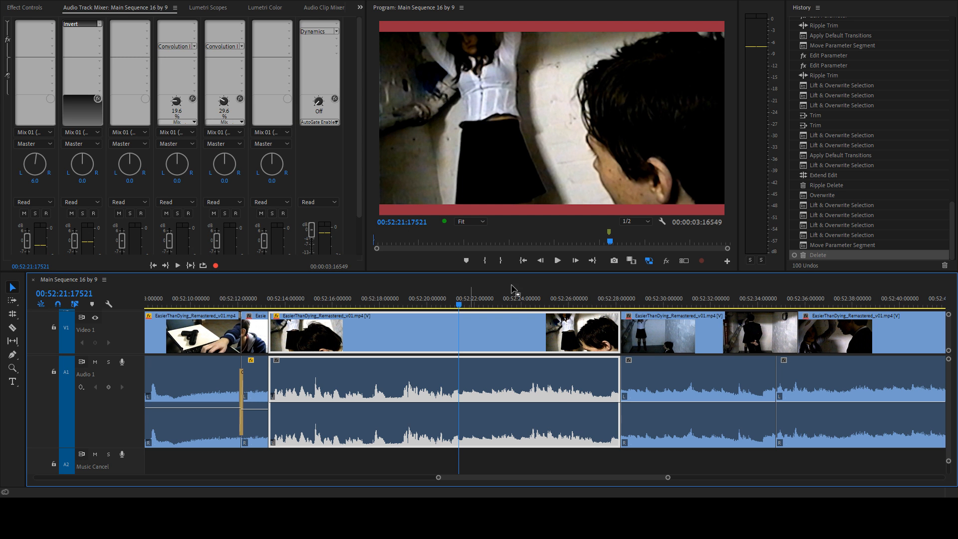
{"action": "key", "text": "space"}
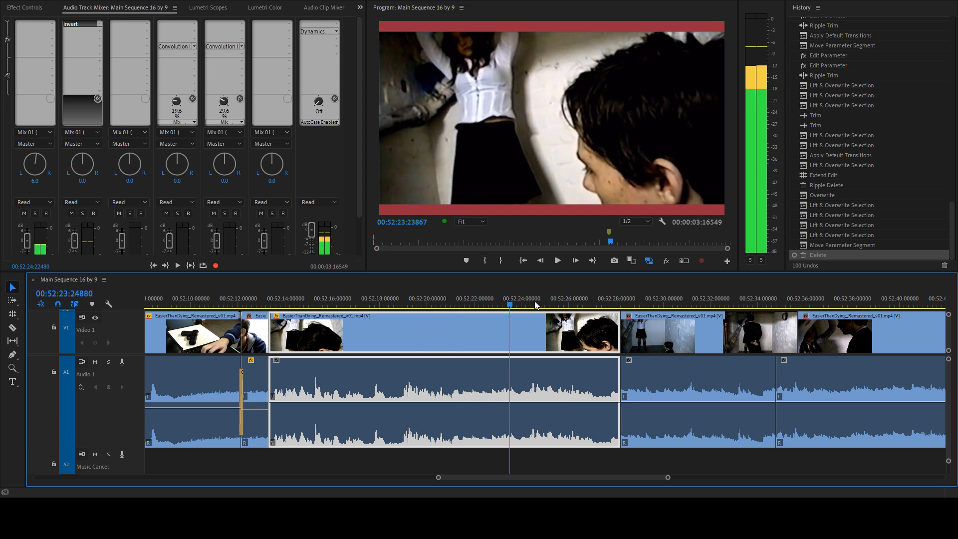
{"action": "key", "text": "space"}
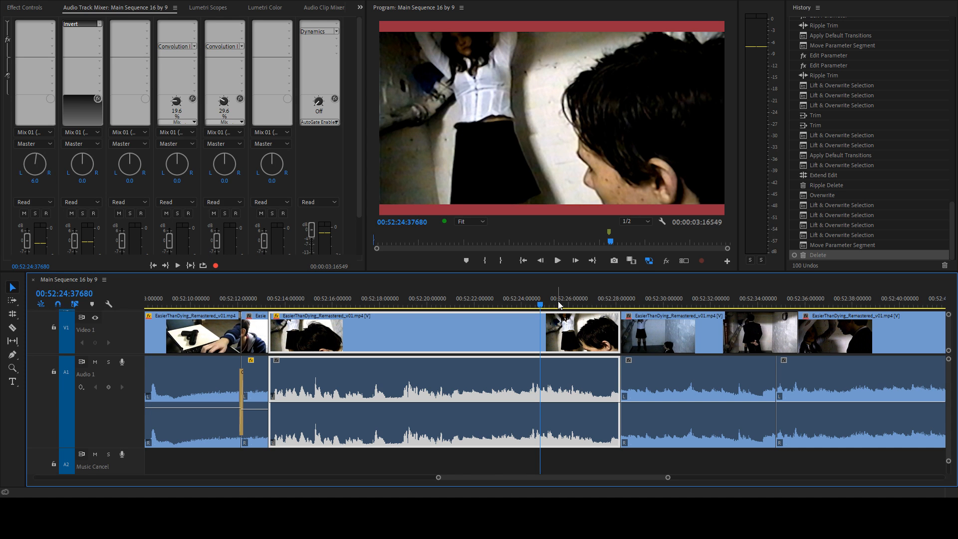
{"action": "left_click_drag", "start_coordinate": [587, 305], "coordinate": [600, 305]}
{"action": "key", "text": "space"}
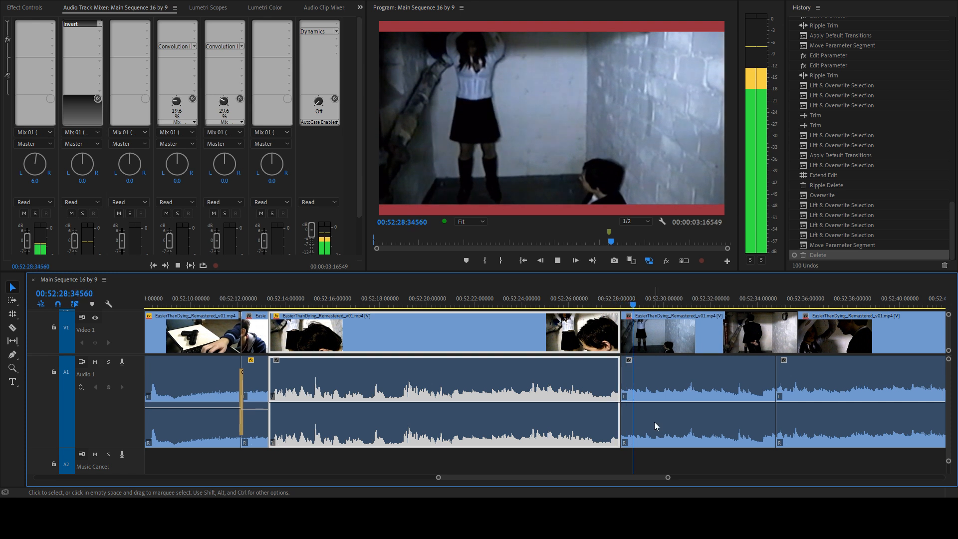
{"action": "left_click", "coordinate": [603, 333]}
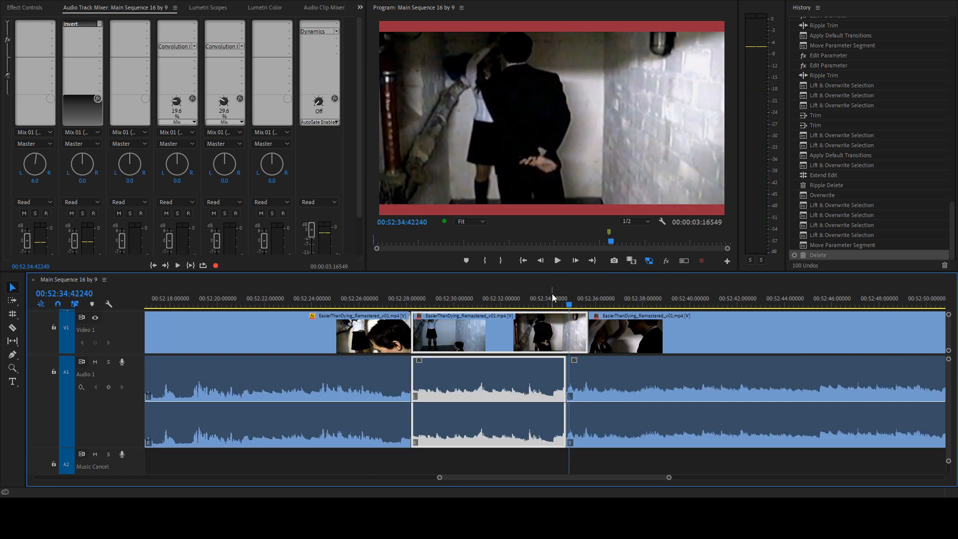
{"action": "left_click", "coordinate": [537, 298]}
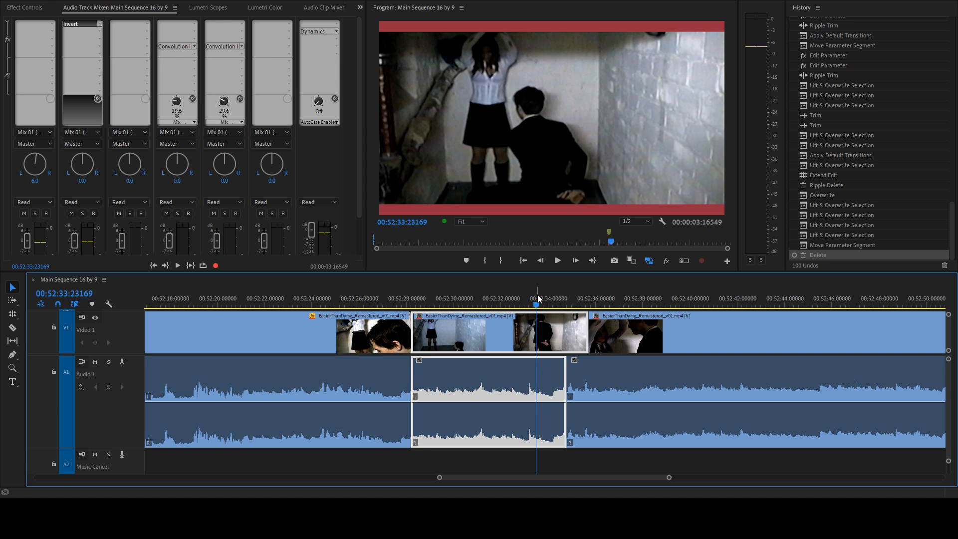
- Play on from 00:52:33:23169 past the close two-shot and through the doorway shot to about 00:53:00
{"action": "key", "text": "space"}
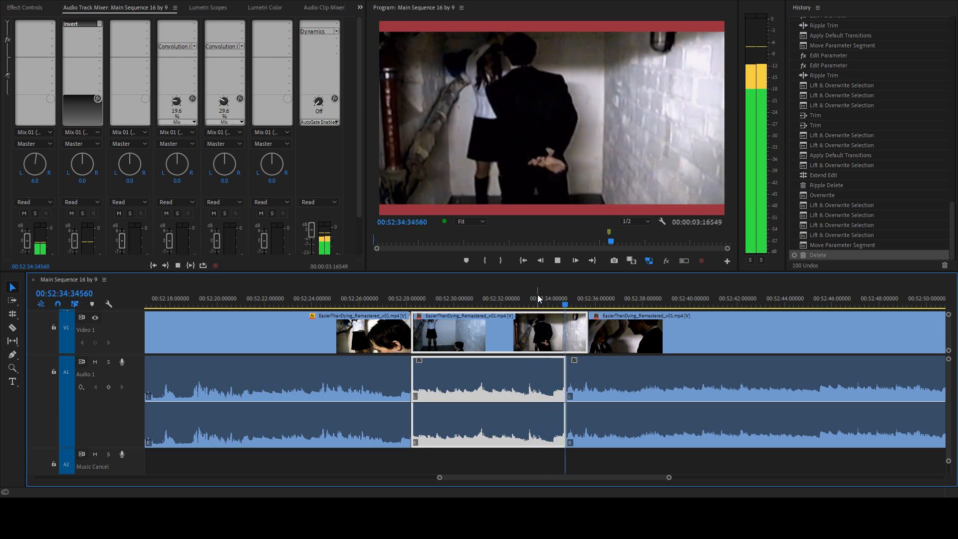
{"action": "scroll", "coordinate": [609, 369], "scroll_direction": "down", "scroll_amount": 4}
{"action": "left_click_drag", "start_coordinate": [593, 300], "coordinate": [826, 302]}
{"action": "scroll", "coordinate": [838, 344], "scroll_direction": "down", "scroll_amount": 1}
{"action": "key", "text": "space"}
{"action": "scroll", "coordinate": [837, 344], "scroll_direction": "down", "scroll_amount": 1}
{"action": "scroll", "coordinate": [770, 359], "scroll_direction": "down", "scroll_amount": 1}
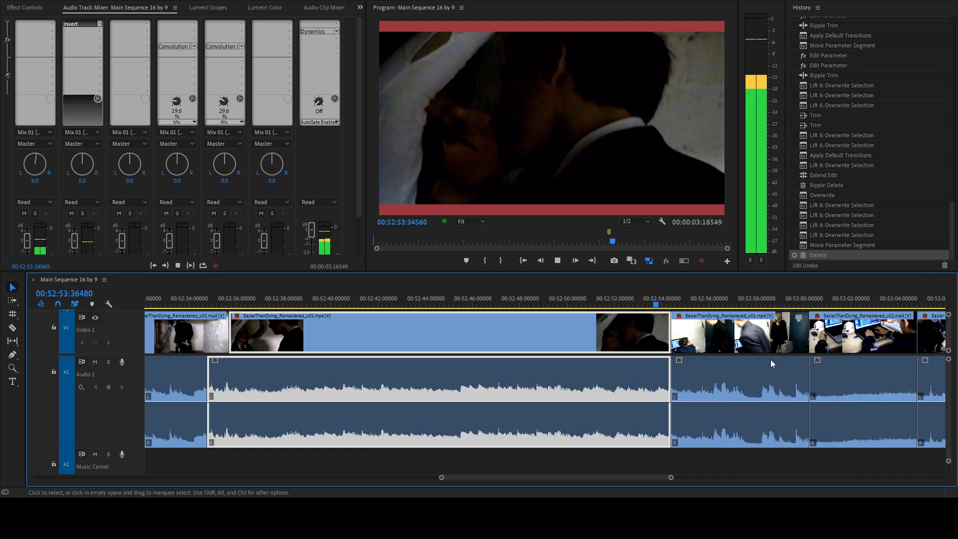
{"action": "scroll", "coordinate": [756, 357], "scroll_direction": "down", "scroll_amount": 1}
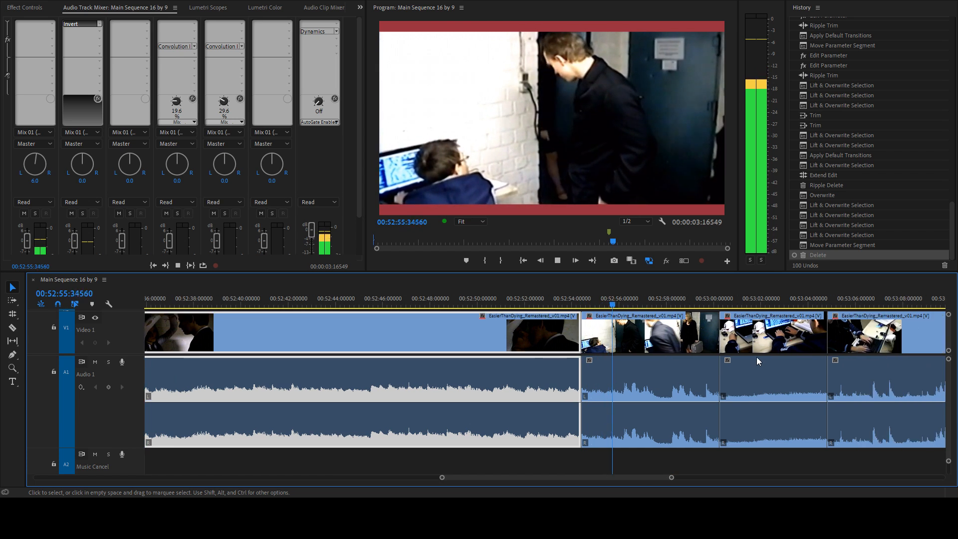
{"action": "scroll", "coordinate": [745, 351], "scroll_direction": "down", "scroll_amount": 1}
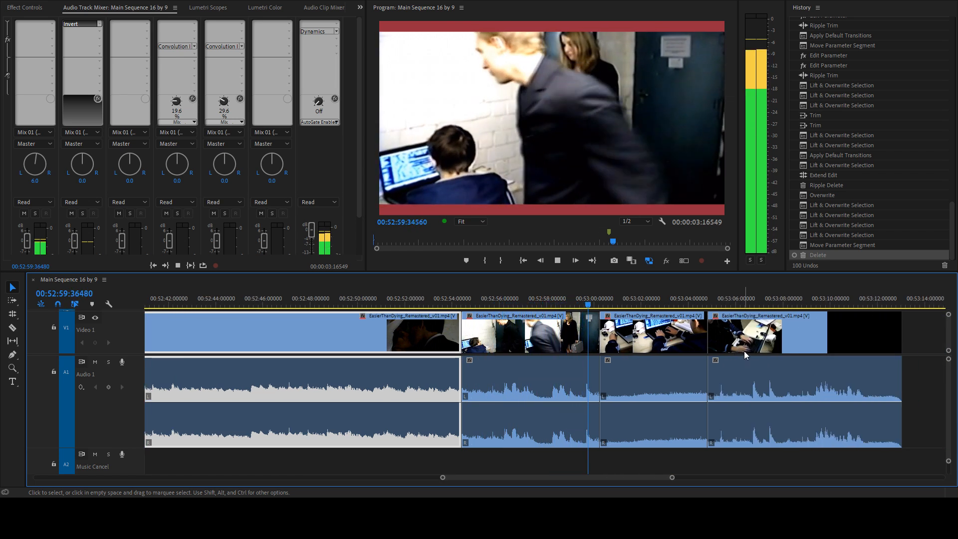
{"action": "key", "text": "space"}
- Find the end of the movement in the doorway shot and ripple-trim the shot's end to just after 00:53:00
{"action": "left_click", "coordinate": [685, 346]}
{"action": "key", "text": "equal"}
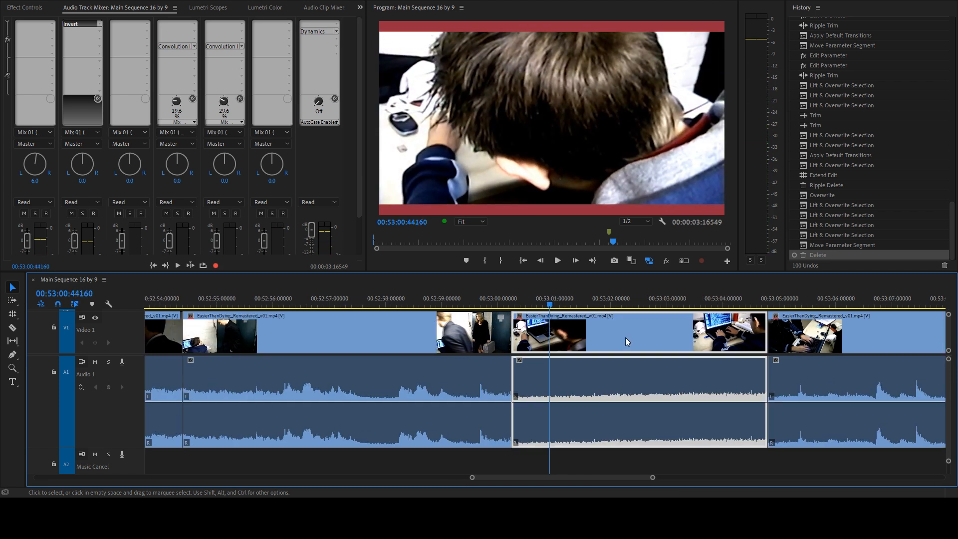
{"action": "left_click_drag", "start_coordinate": [547, 304], "coordinate": [483, 304]}
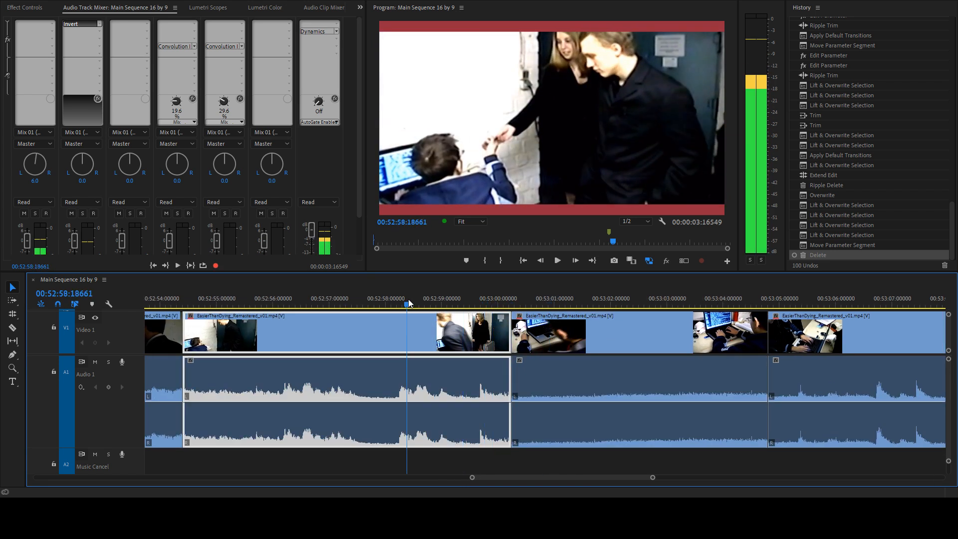
{"action": "left_click_drag", "start_coordinate": [408, 301], "coordinate": [474, 307]}
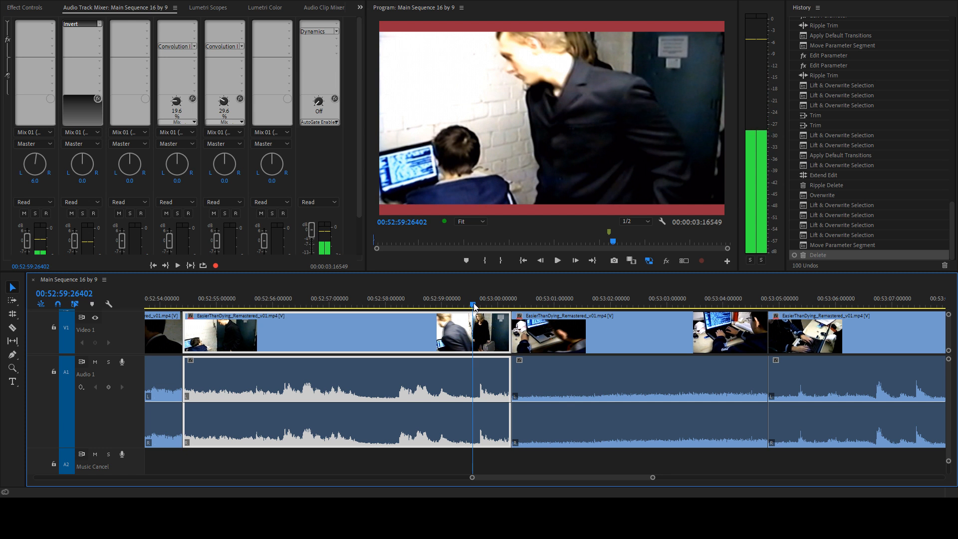
{"action": "left_click_drag", "start_coordinate": [474, 307], "coordinate": [501, 305]}
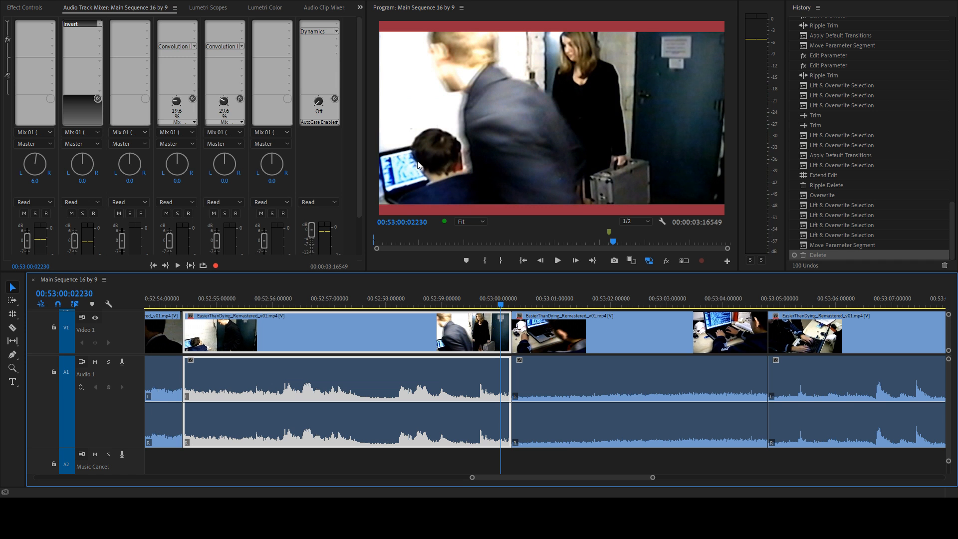
{"action": "left_click_drag", "start_coordinate": [502, 307], "coordinate": [480, 307]}
{"action": "key", "text": "w"}
- Try a short ripple trim at the start of the laptop shot, review the cut and undo the trim
{"action": "key", "text": "q"}
{"action": "key", "text": "space"}
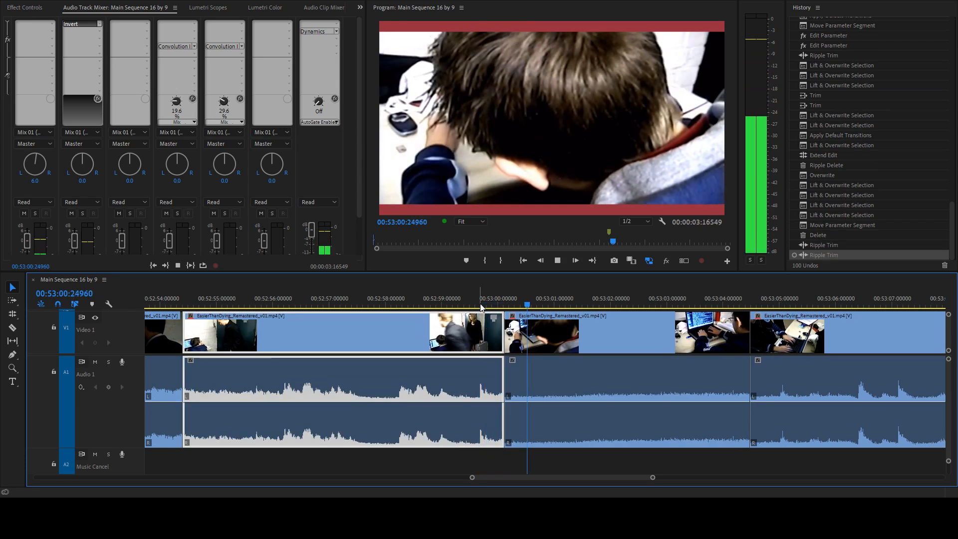
{"action": "left_click", "coordinate": [480, 306]}
{"action": "left_click", "coordinate": [517, 306]}
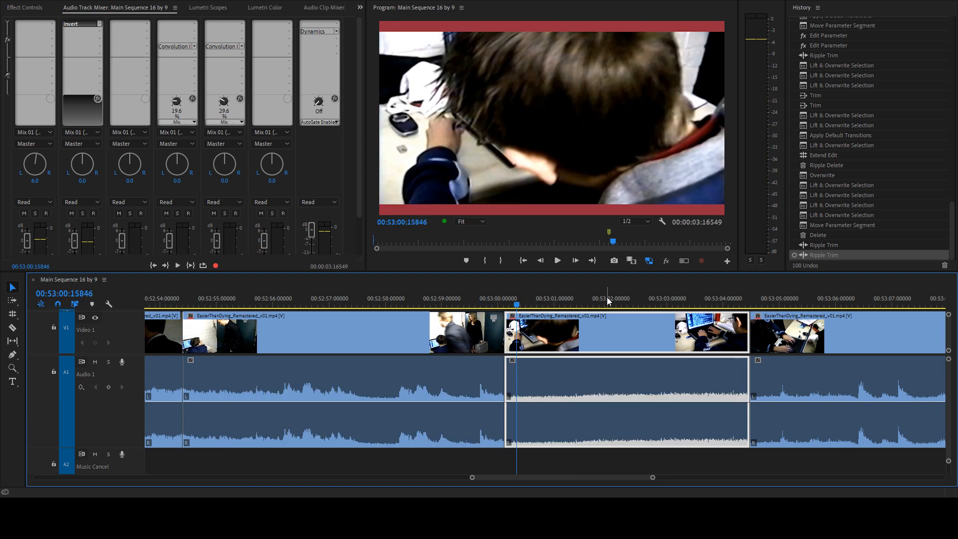
{"action": "key", "text": "ctrl+z"}
- Play across the cut from the doorway shot to the laptop shot and apply the default audio transition there
{"action": "left_click_drag", "start_coordinate": [598, 306], "coordinate": [464, 306]}
{"action": "key", "text": "space"}
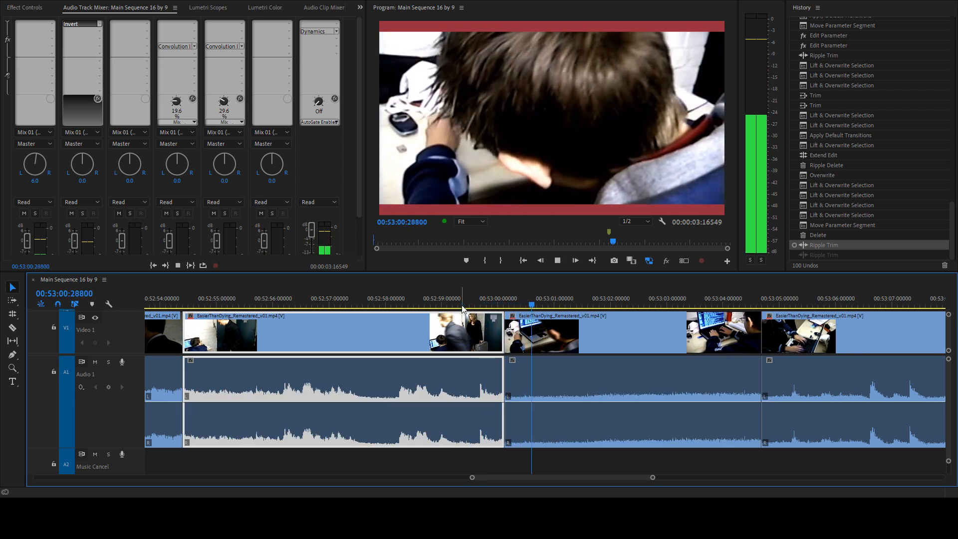
{"action": "key", "text": "space"}
{"action": "left_click", "coordinate": [499, 382]}
{"action": "key", "text": "ctrl+shift+d"}
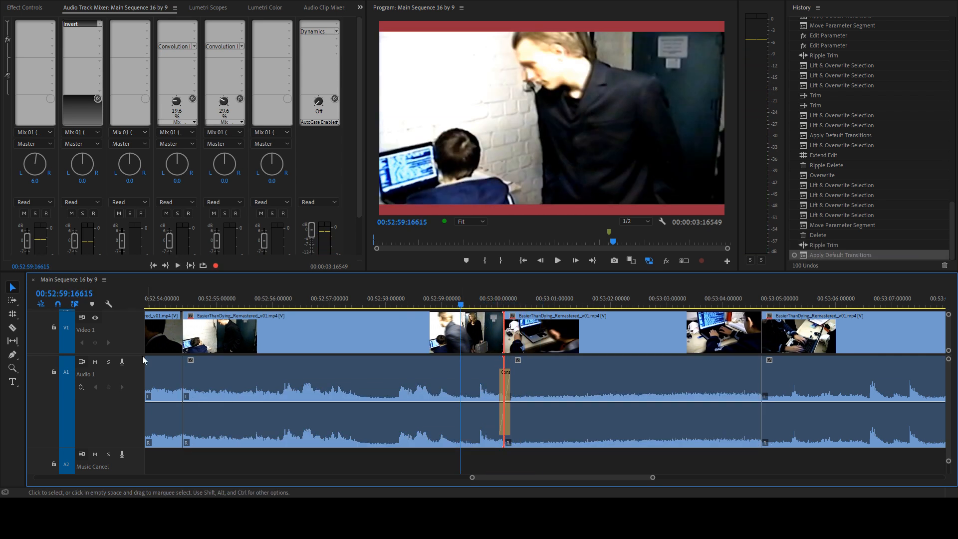
- Review the doorway-to-laptop cut with Audio 1 muted, unmute the track and play on into the last shot
{"action": "left_click", "coordinate": [95, 361]}
{"action": "left_click", "coordinate": [415, 299]}
{"action": "key", "text": "space"}
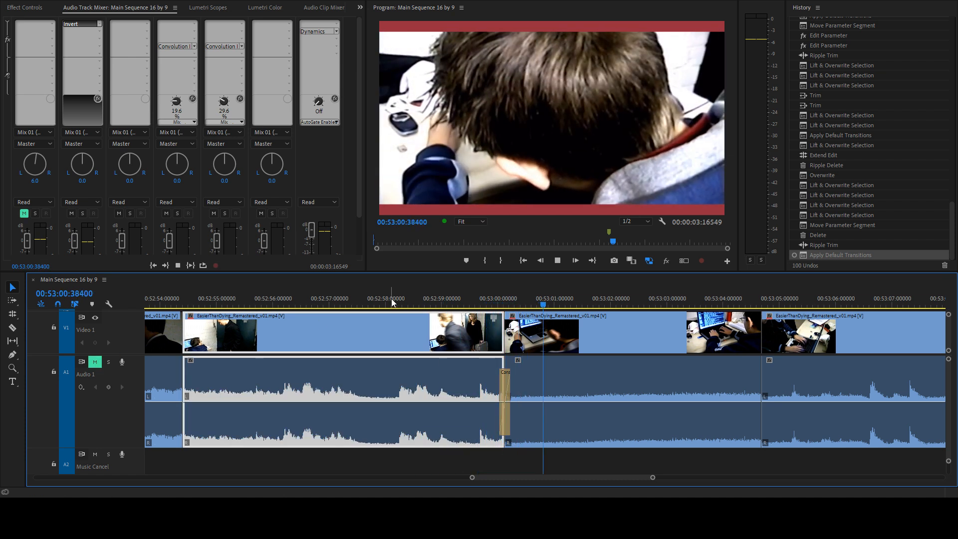
{"action": "left_click", "coordinate": [438, 297]}
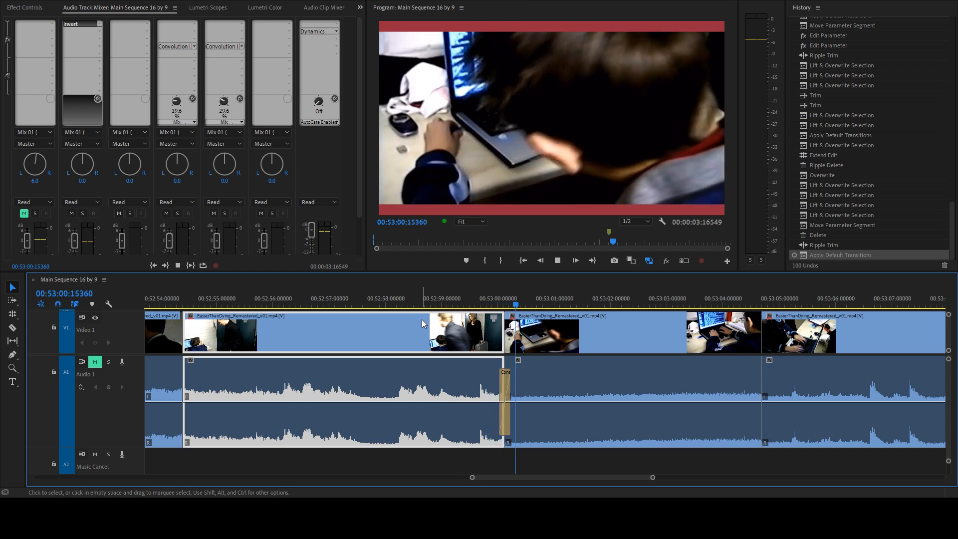
{"action": "key", "text": "space"}
{"action": "left_click", "coordinate": [431, 298]}
{"action": "left_click", "coordinate": [82, 362]}
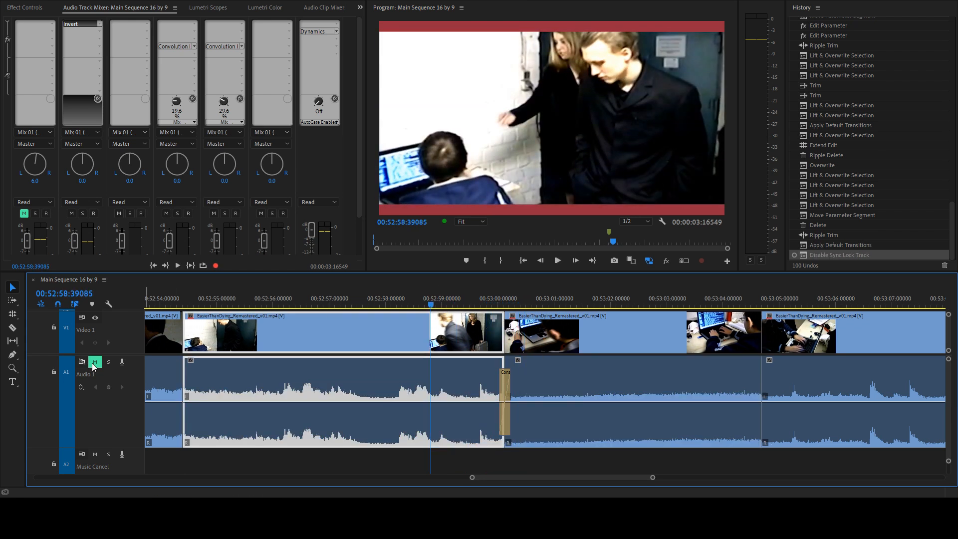
{"action": "left_click", "coordinate": [83, 362]}
{"action": "key", "text": "space"}
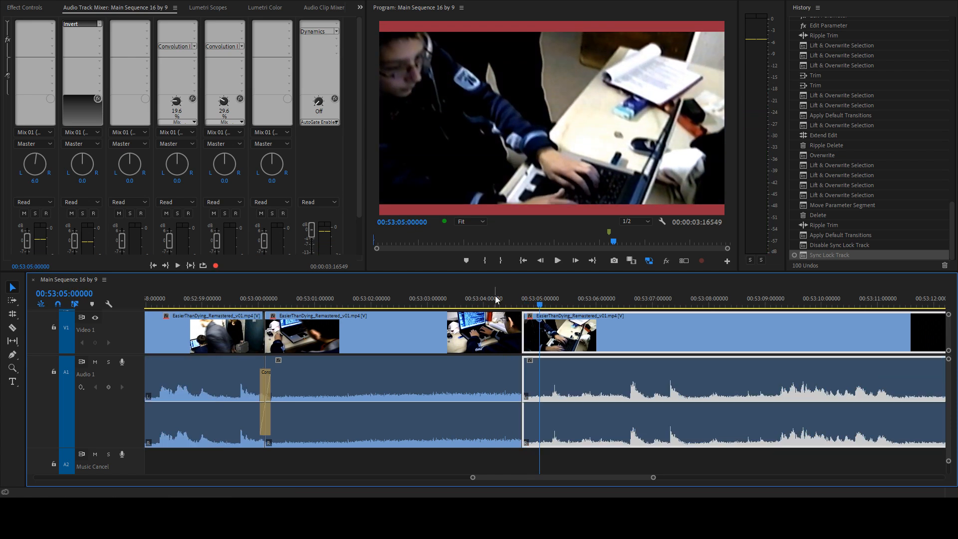
- Try ripple-trimming the end of the laptop shot to about 00:53:03, play the cut and undo the trim
{"action": "left_click", "coordinate": [450, 296]}
{"action": "key", "text": "w"}
{"action": "left_click", "coordinate": [247, 299]}
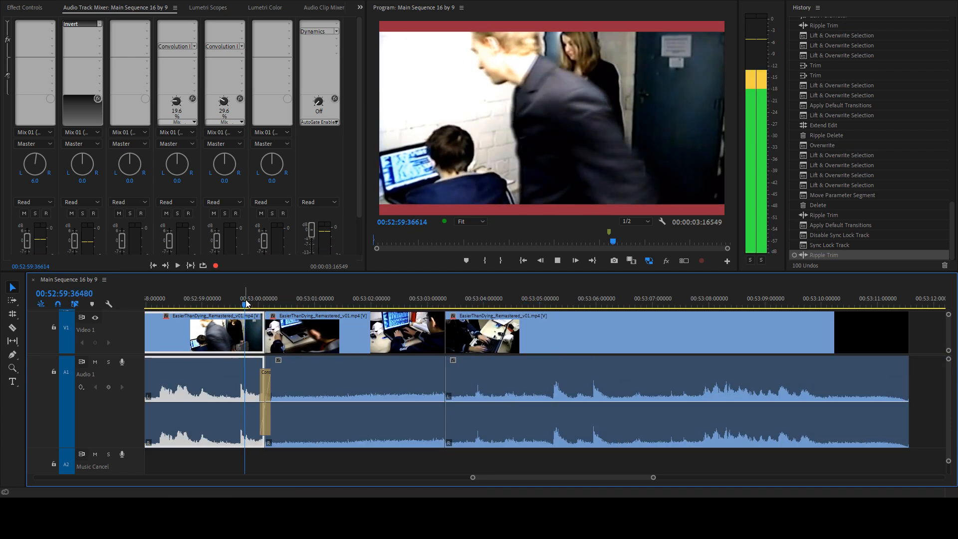
{"action": "key", "text": "space"}
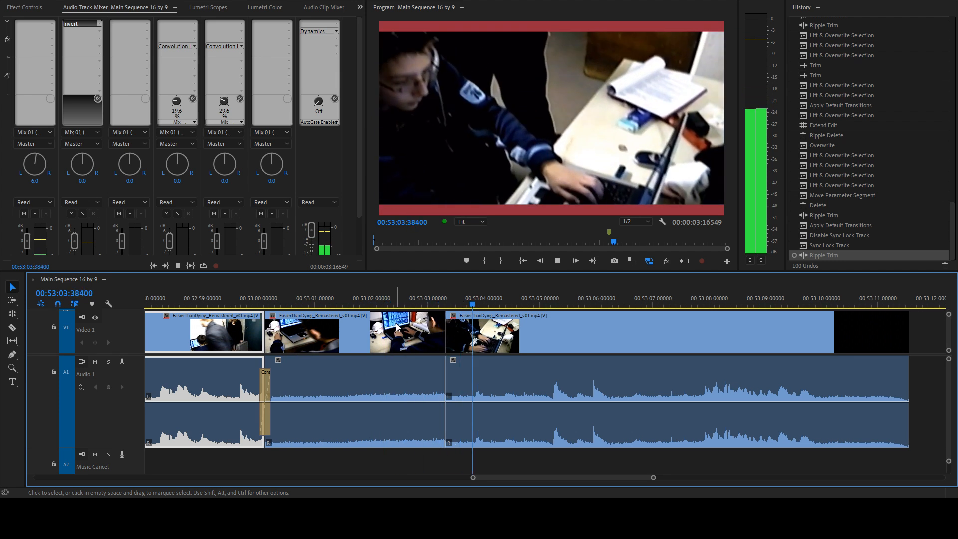
{"action": "key", "text": "ctrl+z"}
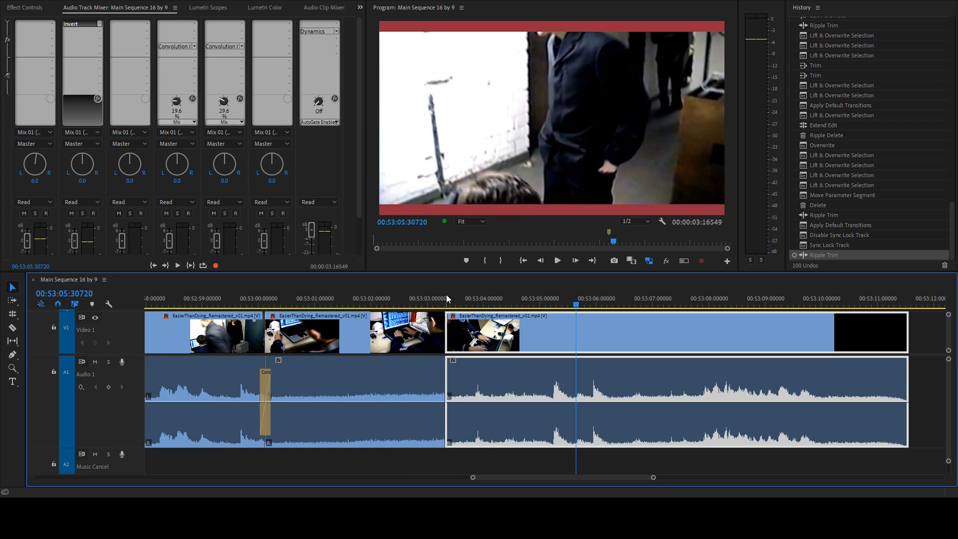
- Ripple-trim the end of the laptop shot to 00:53:03:42896 and play across the cut
{"action": "left_click", "coordinate": [446, 295]}
{"action": "key", "text": "space"}
{"action": "key", "text": "w"}
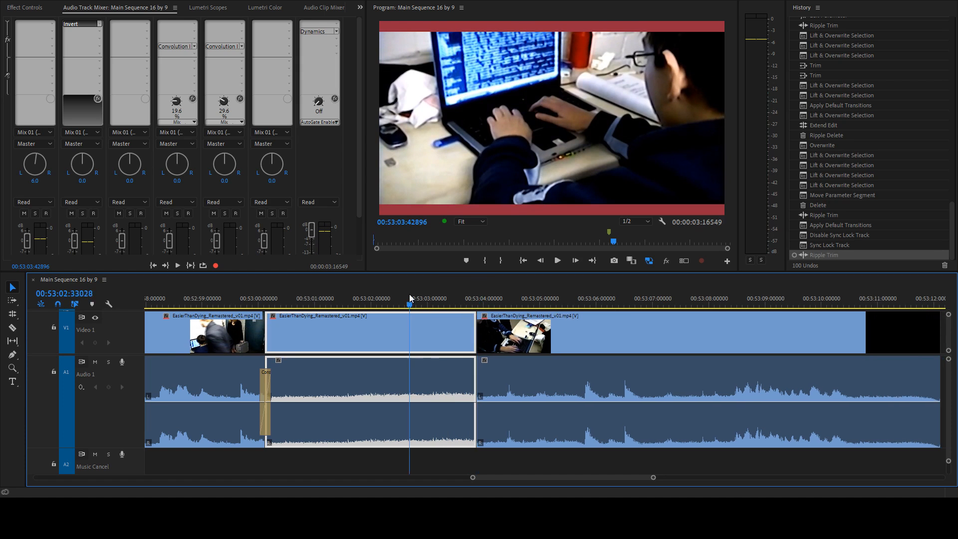
{"action": "left_click", "coordinate": [215, 294]}
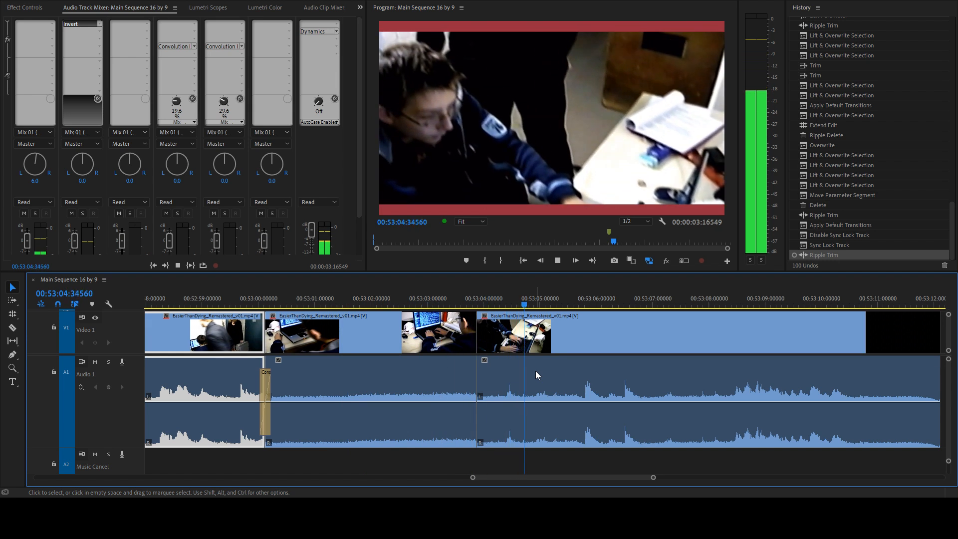
- Ripple-trim the start of the last shot, apply the default audio transition at its cut with the laptop shot and play it back
{"action": "left_click", "coordinate": [540, 360]}
{"action": "left_click_drag", "start_coordinate": [476, 295], "coordinate": [358, 298]}
{"action": "key", "text": "q"}
{"action": "key", "text": "space"}
{"action": "key", "text": "space"}
{"action": "left_click", "coordinate": [474, 375]}
{"action": "key", "text": "ctrl+shift+d"}
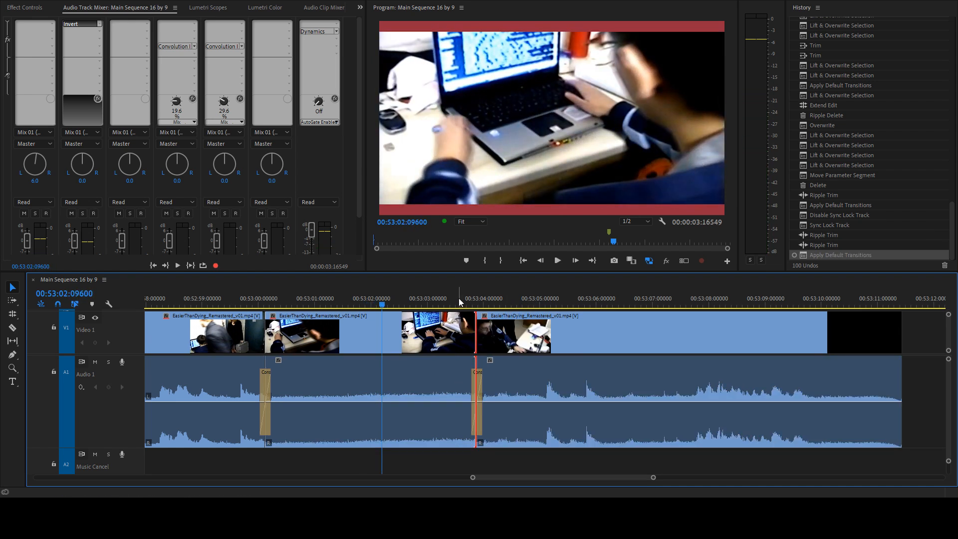
{"action": "key", "text": "space"}
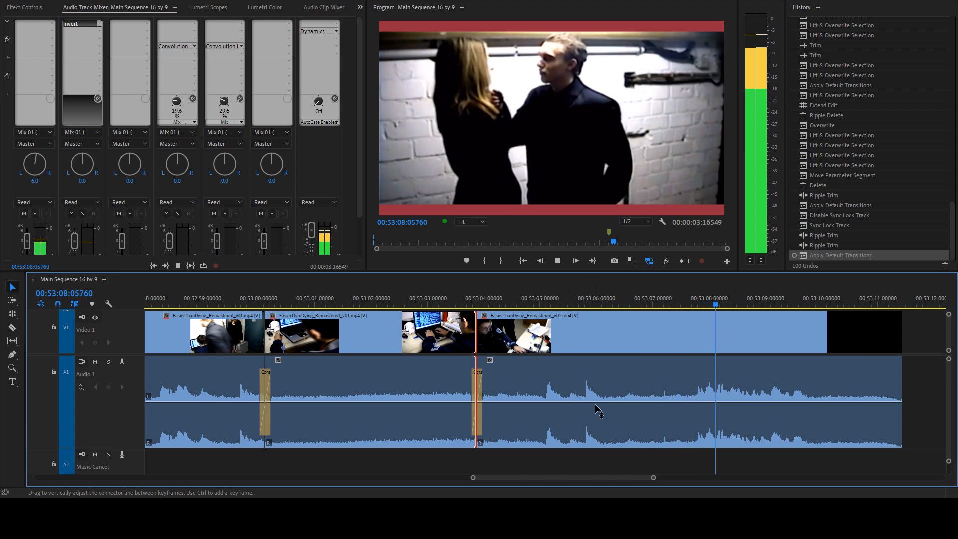
- Try ripple-trimming the start of the last shot up to about 00:53:07, play the shortened version and undo the trim
{"action": "left_click", "coordinate": [594, 403]}
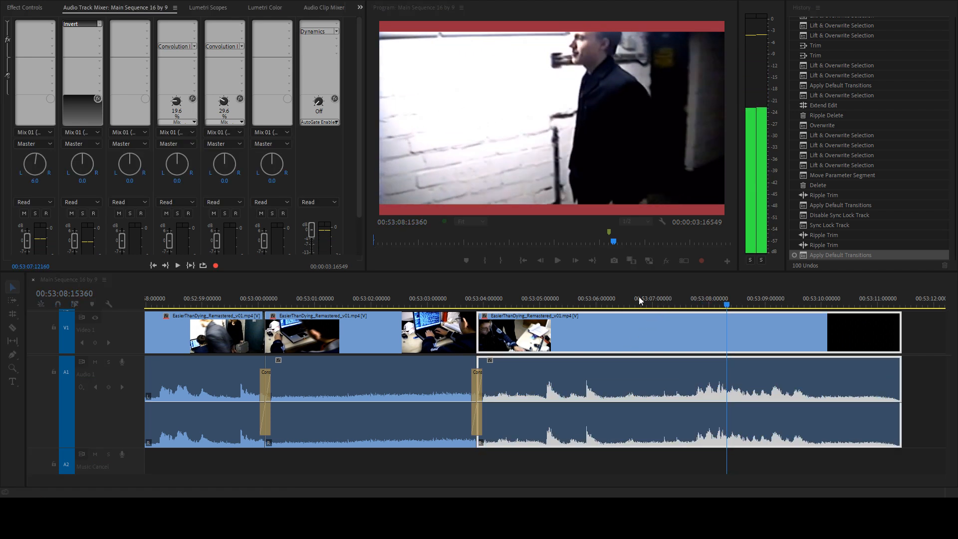
{"action": "mouse_move", "coordinate": [479, 300]}
{"action": "left_mouse_down"}
{"action": "mouse_move", "coordinate": [461, 299]}
{"action": "mouse_move", "coordinate": [487, 299]}
{"action": "left_mouse_up"}
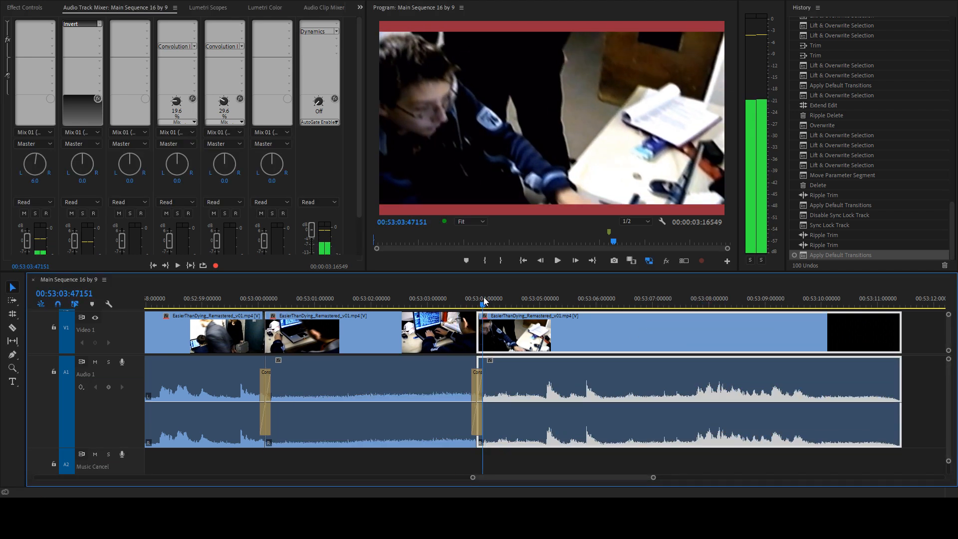
{"action": "key", "text": "space"}
{"action": "left_click", "coordinate": [469, 298]}
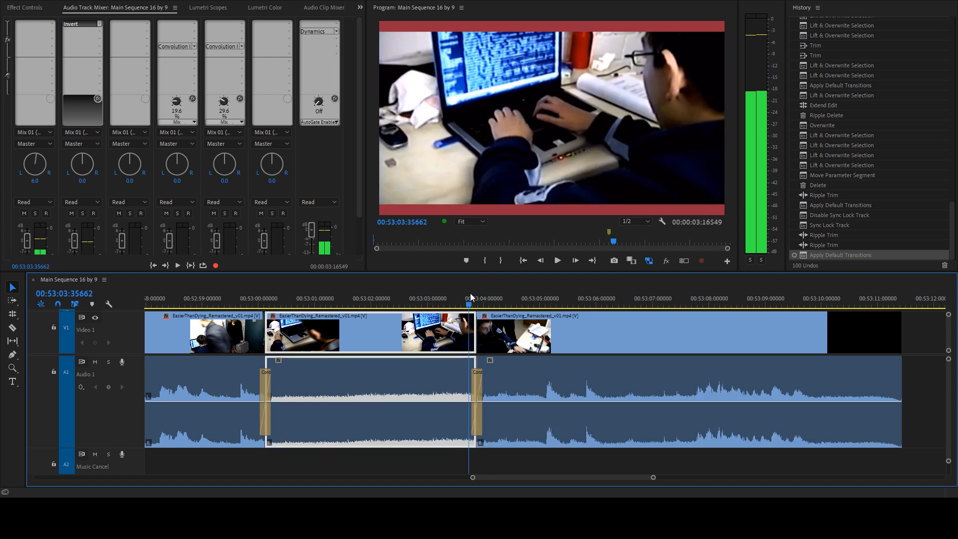
{"action": "left_click_drag", "start_coordinate": [471, 298], "coordinate": [666, 306]}
{"action": "key", "text": "q"}
{"action": "left_click", "coordinate": [438, 294]}
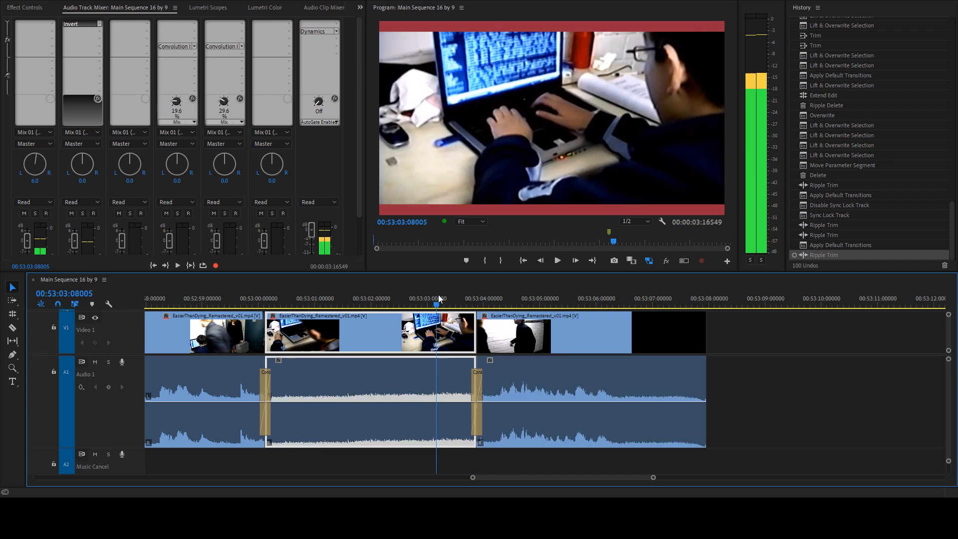
{"action": "key", "text": "space"}
{"action": "key", "text": "ctrl+z"}
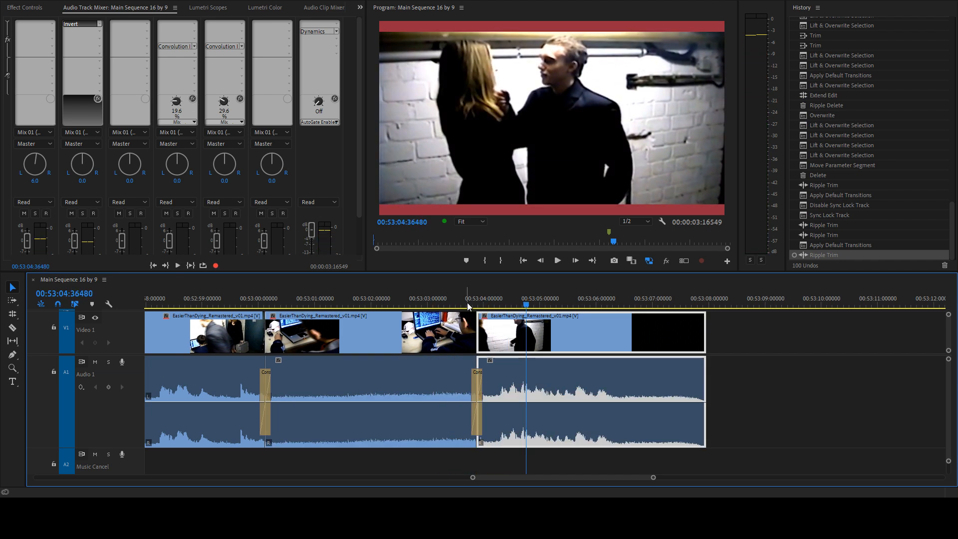
- Replay the cut from the laptop shot into the last shot several times, continuing to about 00:53:06
{"action": "left_click", "coordinate": [408, 298]}
{"action": "key", "text": "space"}
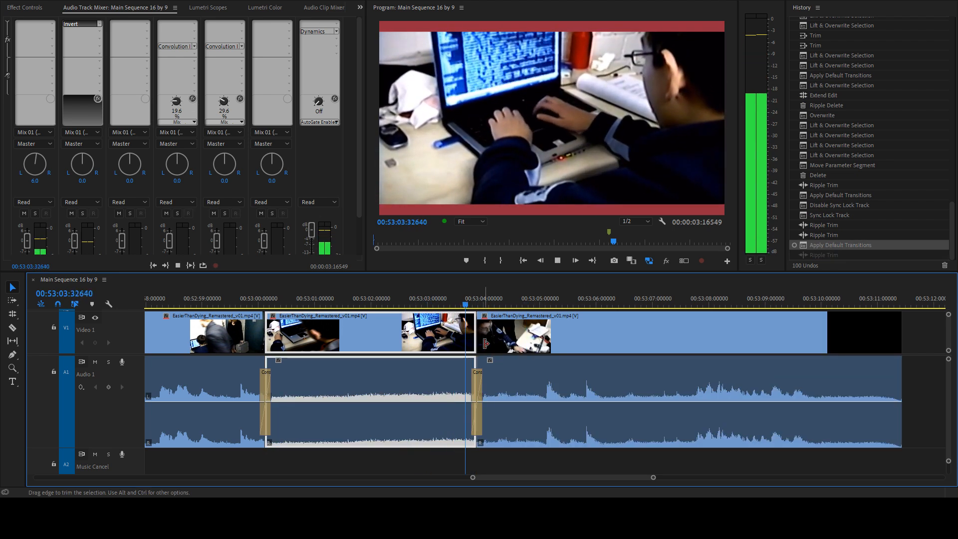
{"action": "scroll", "coordinate": [623, 402], "scroll_direction": "down", "scroll_amount": 3}
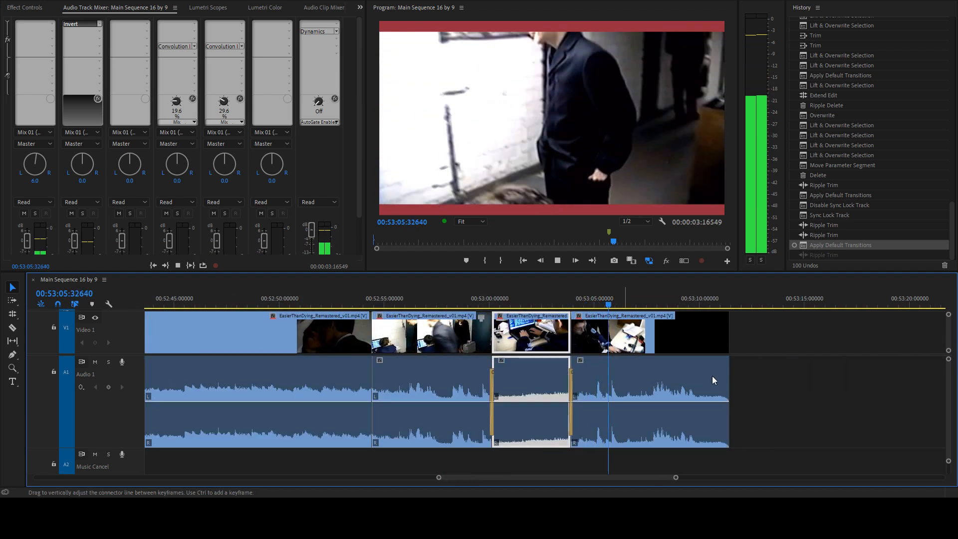
{"action": "left_click_drag", "start_coordinate": [754, 378], "coordinate": [683, 337]}
{"action": "left_click", "coordinate": [574, 292]}
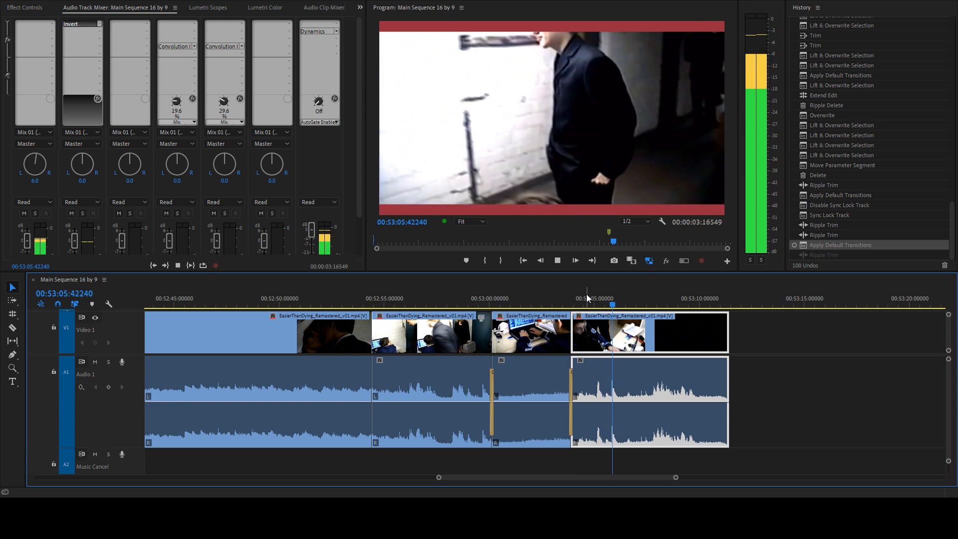
{"action": "left_click", "coordinate": [557, 257]}
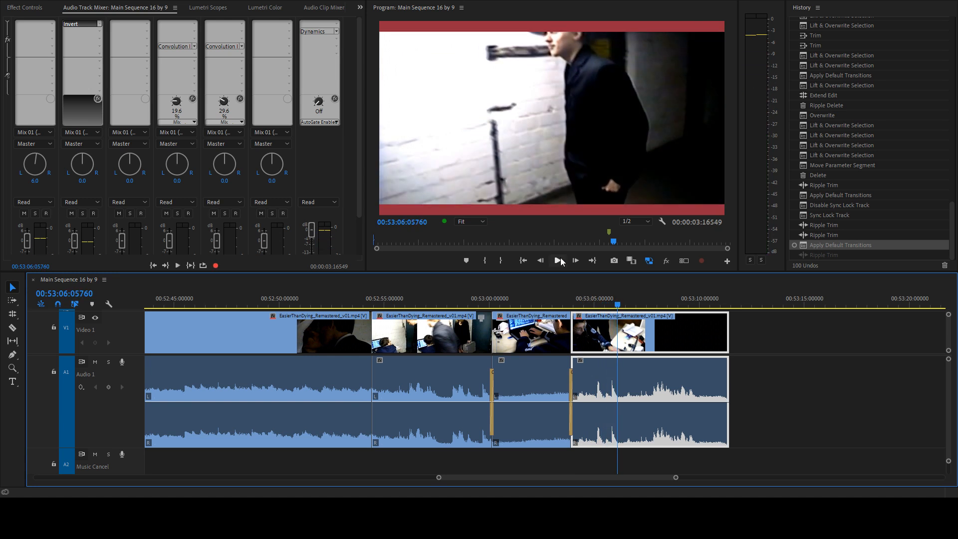
{"action": "left_click", "coordinate": [560, 257]}
{"action": "left_click_drag", "start_coordinate": [609, 299], "coordinate": [561, 297]}
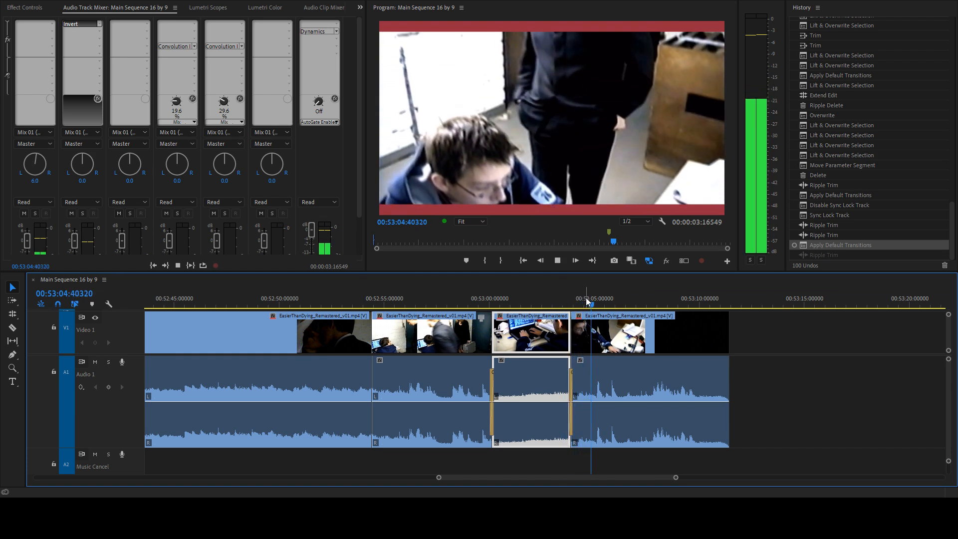
- Maximize the Program monitor and replay the start of the last shot at the larger size
{"action": "key", "text": "grave"}
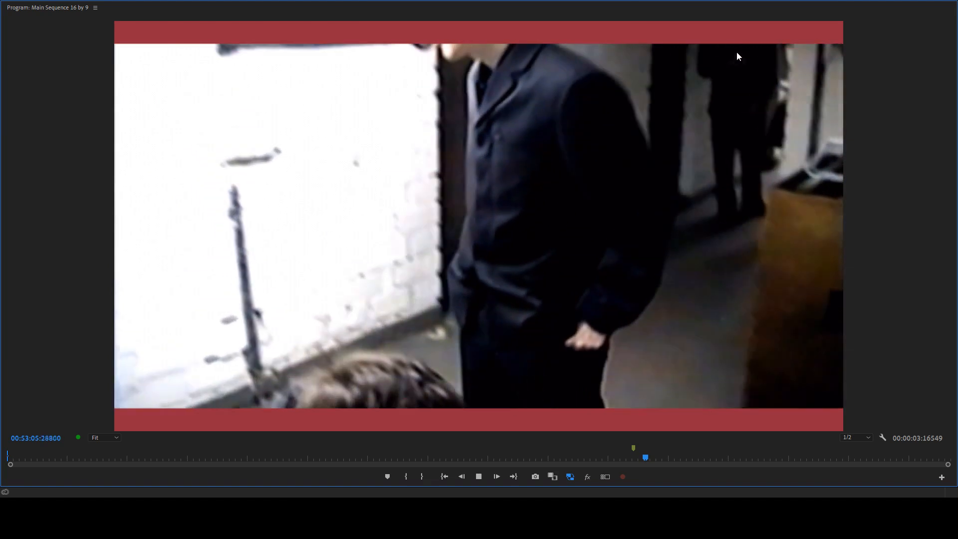
{"action": "key", "text": "space"}
{"action": "key", "text": "space"}
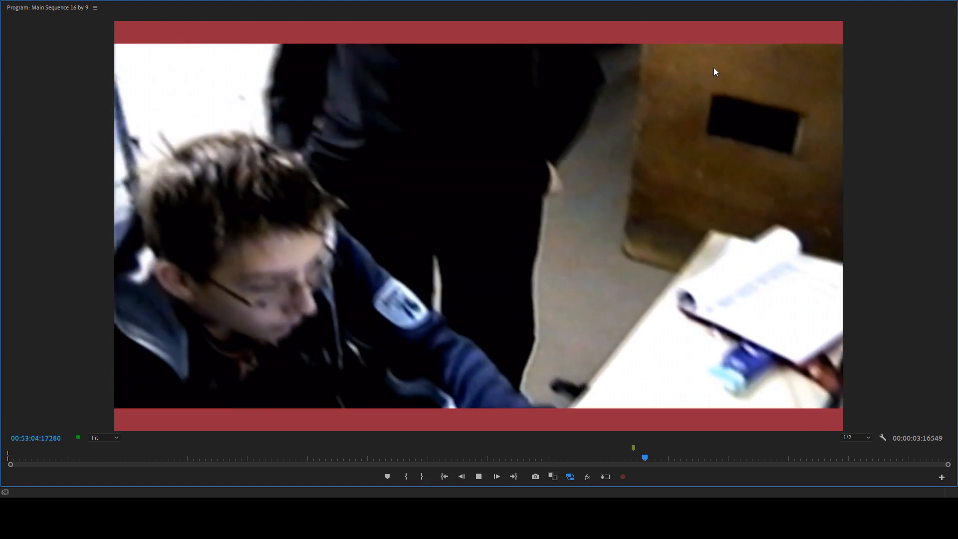
- Restore the Program monitor to its normal size and replay the last shot from its start through its closing black
{"action": "key", "text": "space"}
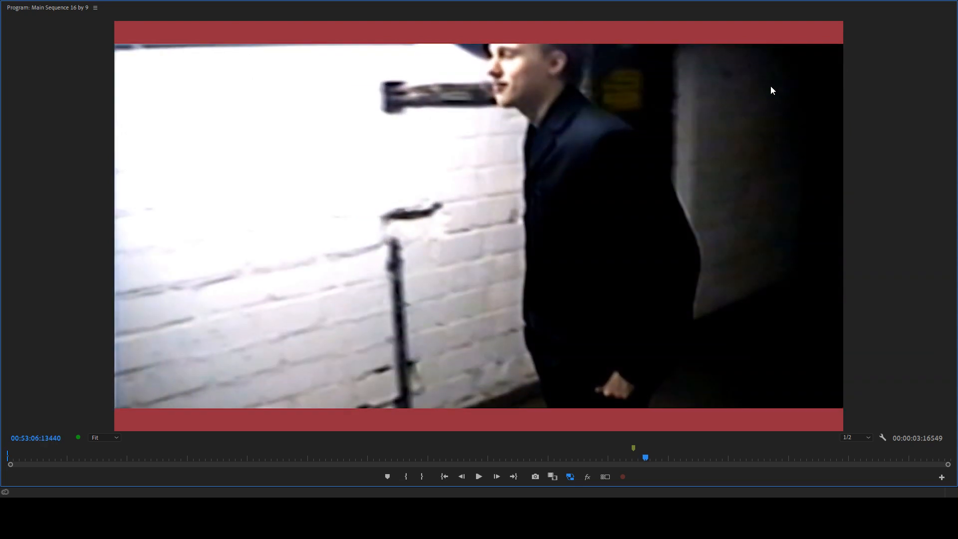
{"action": "key", "text": "grave"}
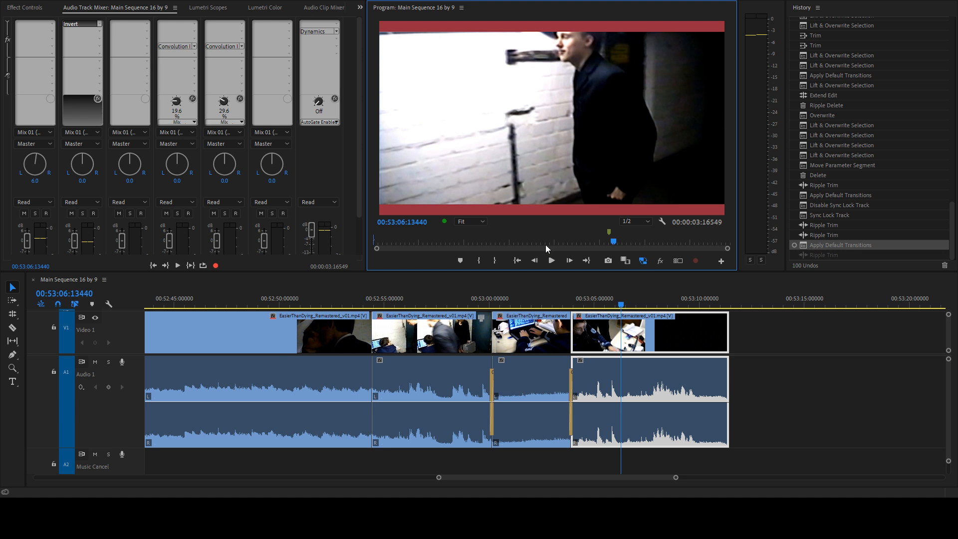
{"action": "key", "text": "Up"}
{"action": "key", "text": "space"}
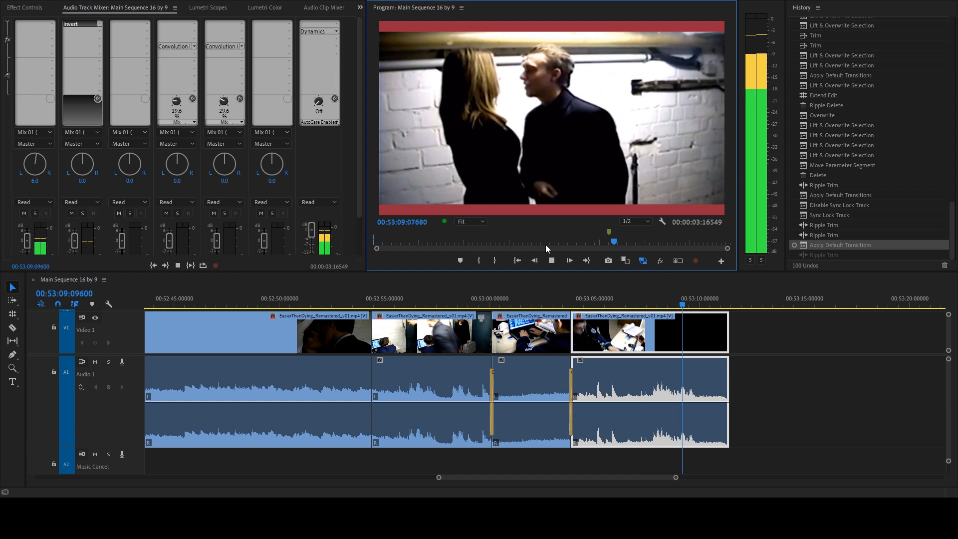
- Select all the clips of the finished scene up to its closing shot and change their label color to Light Green
{"action": "scroll", "coordinate": [741, 388], "scroll_direction": "down", "scroll_amount": 3}
{"action": "scroll", "coordinate": [768, 390], "scroll_direction": "down", "scroll_amount": 2}
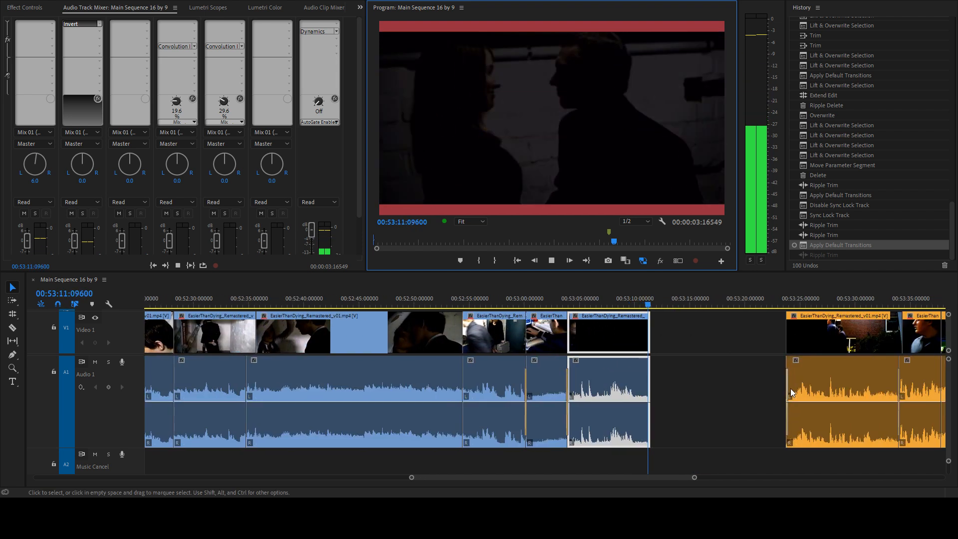
{"action": "scroll", "coordinate": [793, 394], "scroll_direction": "down", "scroll_amount": 2}
{"action": "left_click_drag", "start_coordinate": [822, 334], "coordinate": [371, 399]}
{"action": "scroll", "coordinate": [533, 394], "scroll_direction": "down", "scroll_amount": 2}
{"action": "left_click_drag", "start_coordinate": [709, 329], "coordinate": [287, 412]}
{"action": "key", "text": "ctrl+1"}
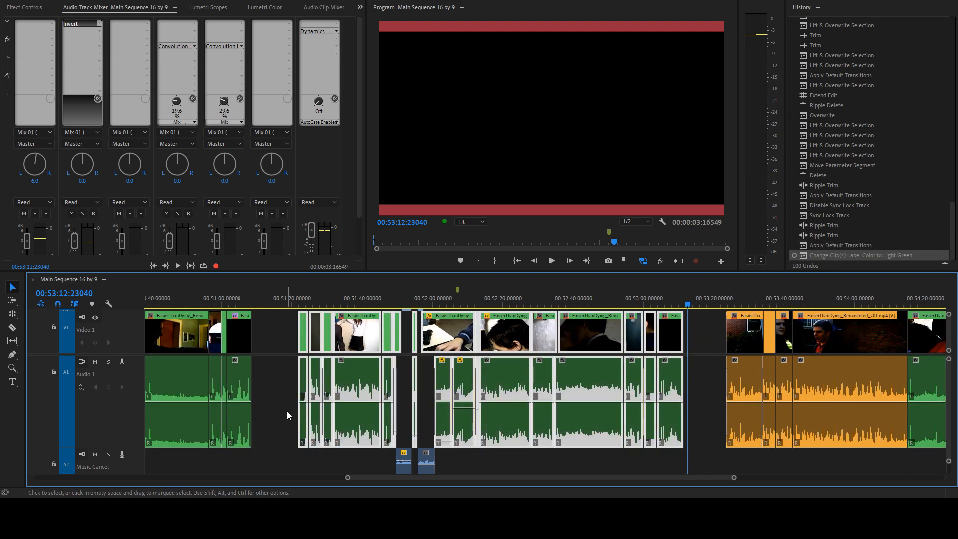
- Ripple delete the gap before the newly labelled scene and move the playhead to about 00:51:05
{"action": "left_click", "coordinate": [286, 329]}
{"action": "key", "text": "Delete"}
{"action": "left_click", "coordinate": [238, 304]}
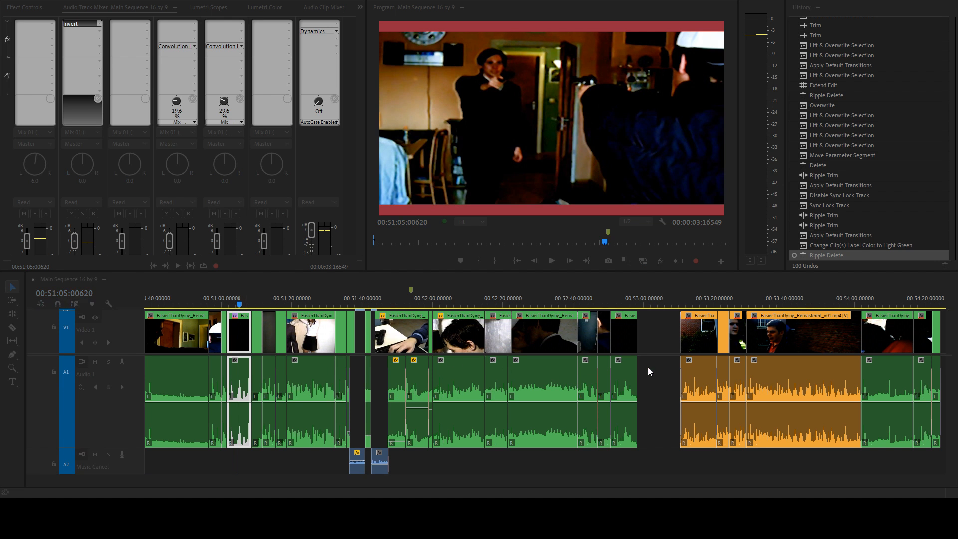
- Label the scene's clips on the Music Cancel track and on Video 2 Light Green as well, and save the project
{"action": "left_click_drag", "start_coordinate": [444, 463], "coordinate": [326, 459]}
{"action": "key", "text": "g"}
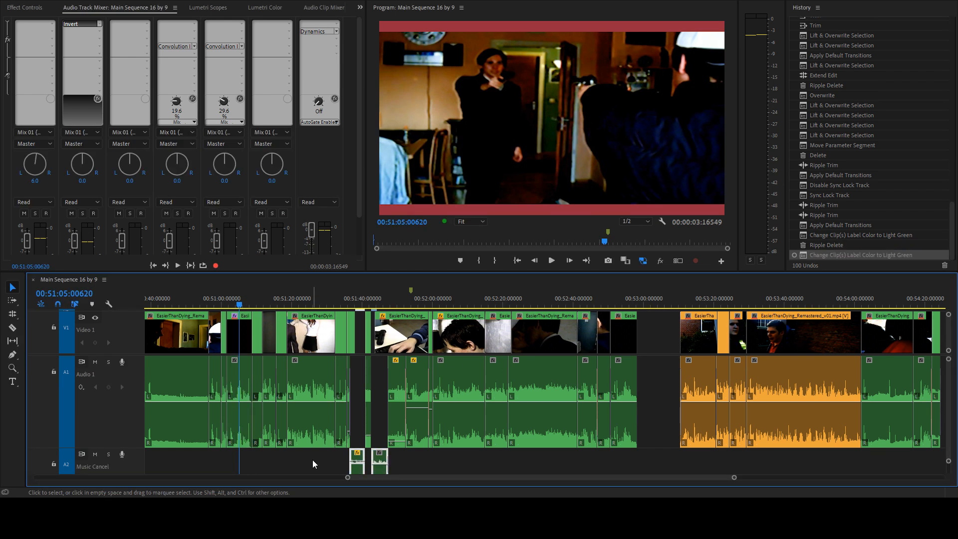
{"action": "scroll", "coordinate": [99, 400], "scroll_direction": "down", "scroll_amount": 2}
{"action": "scroll", "coordinate": [109, 346], "scroll_direction": "down", "scroll_amount": 1}
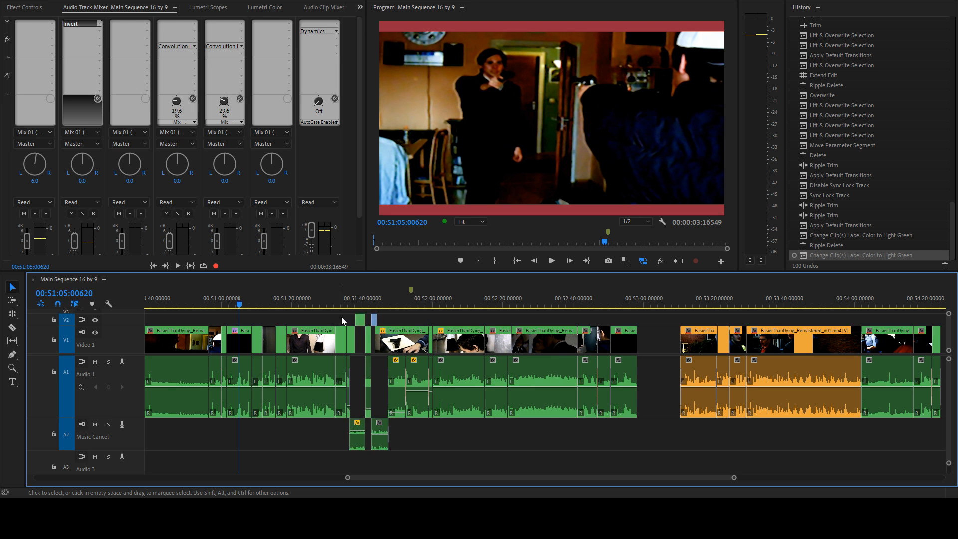
{"action": "left_click_drag", "start_coordinate": [341, 316], "coordinate": [393, 315]}
{"action": "key", "text": "g"}
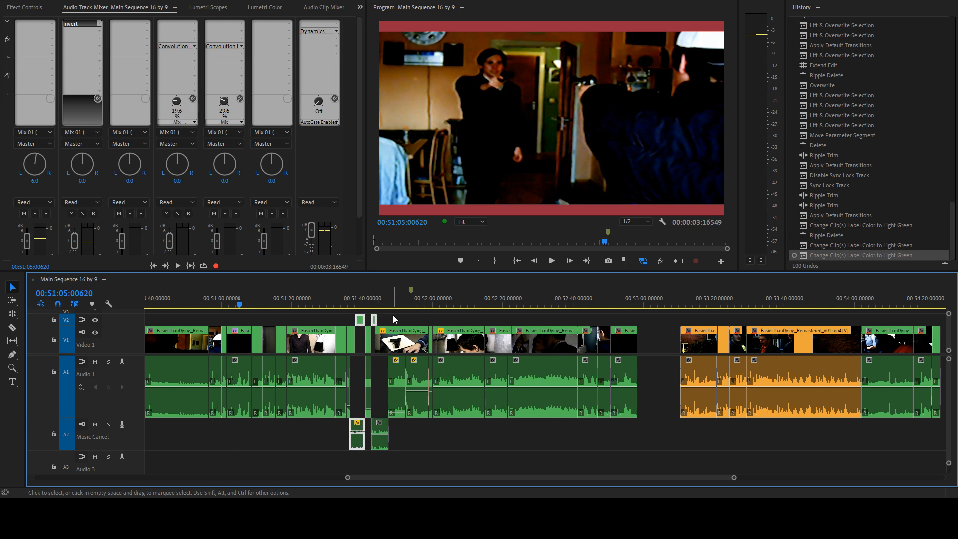
{"action": "key", "text": "ctrl+s"}
- Play the joined scenes from the cut at 00:51:08:32640 to about 00:51:19, viewing the picture in the maximized Program monitor
{"action": "left_click", "coordinate": [417, 323]}
{"action": "key", "text": "Down"}
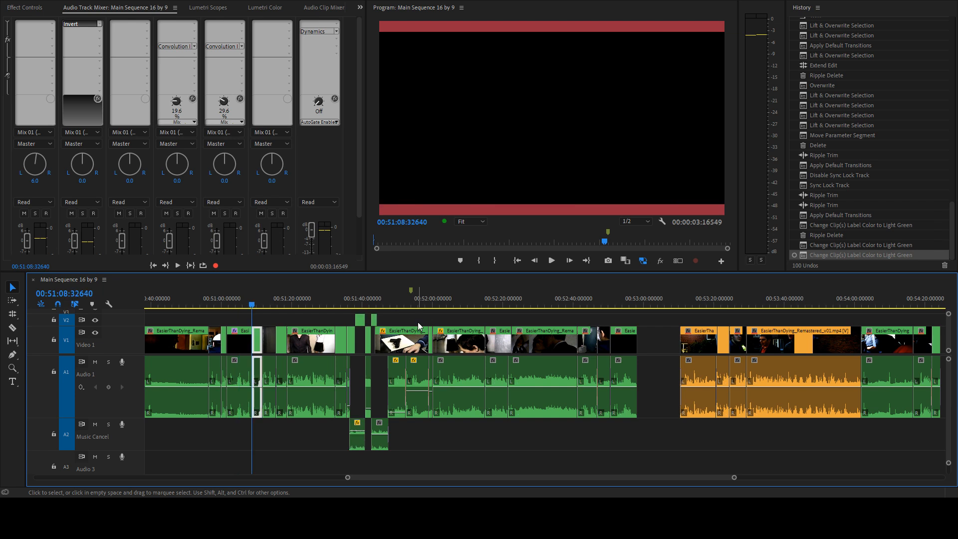
{"action": "key", "text": "space"}
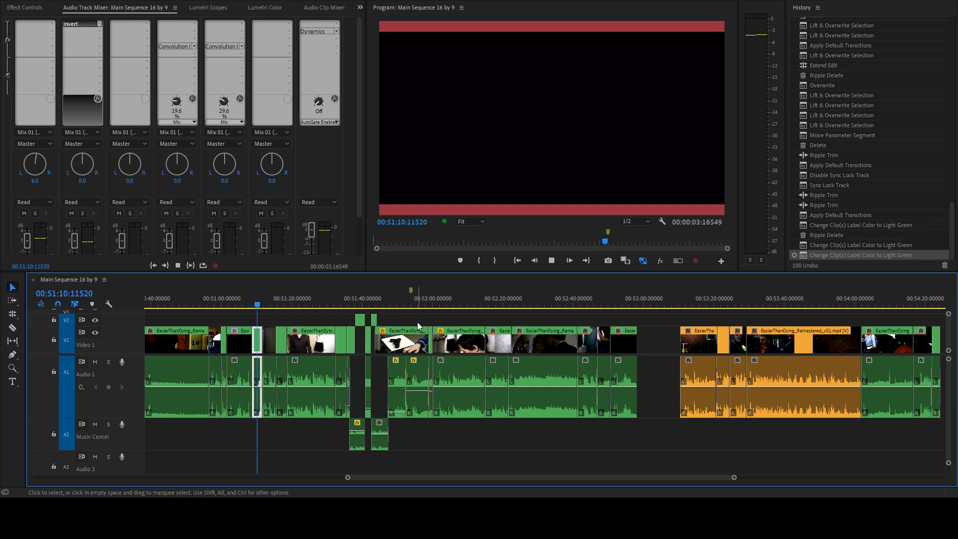
{"action": "key", "text": "grave"}
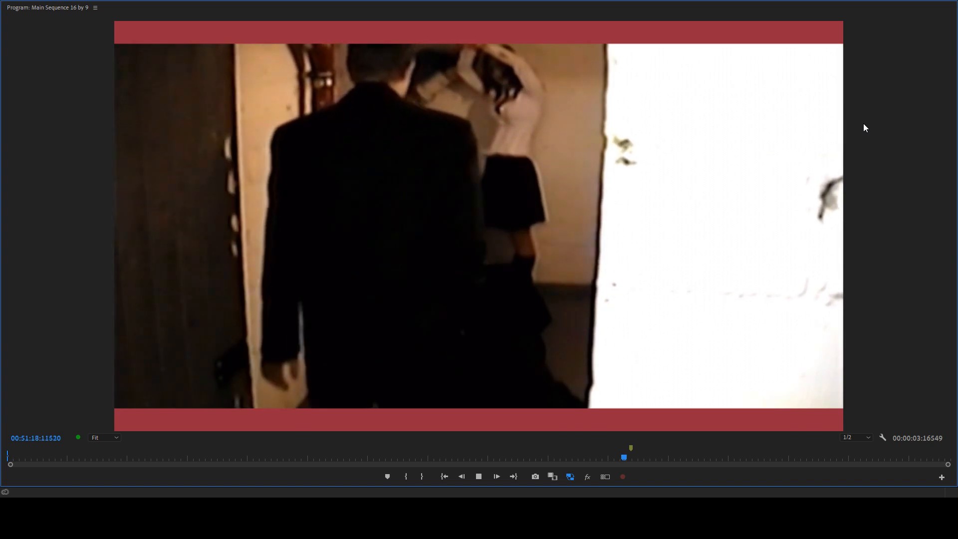
{"action": "key", "text": "space"}
{"action": "key", "text": "grave"}
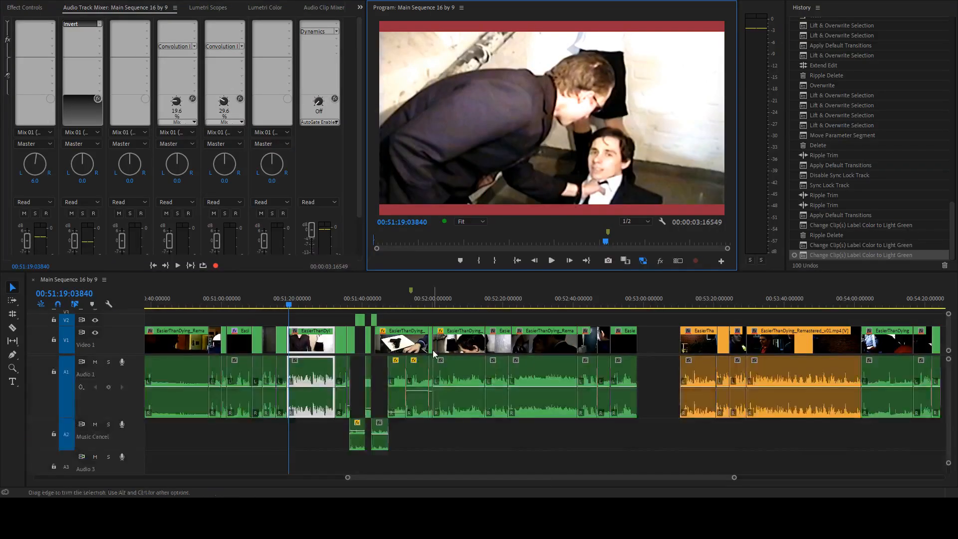
- Replay the doorway shot and its cut into the next shot at about 00:51:15, repeating from about 00:51:14
{"action": "scroll", "coordinate": [432, 349], "scroll_direction": "up", "scroll_amount": 6}
{"action": "scroll", "coordinate": [406, 322], "scroll_direction": "left", "scroll_amount": 7}
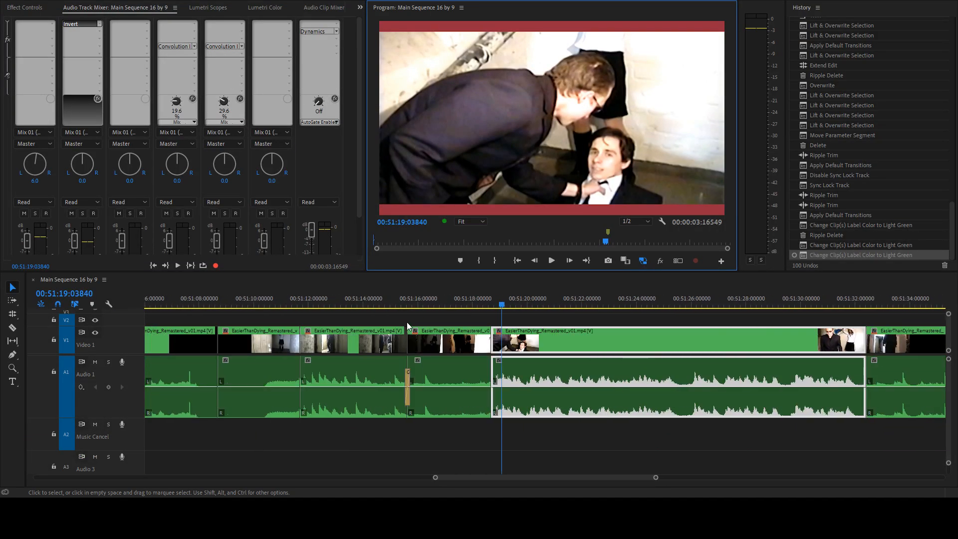
{"action": "key", "text": "Up"}
{"action": "key", "text": "Up"}
{"action": "key", "text": "Up"}
{"action": "key", "text": "Down"}
{"action": "key", "text": "space"}
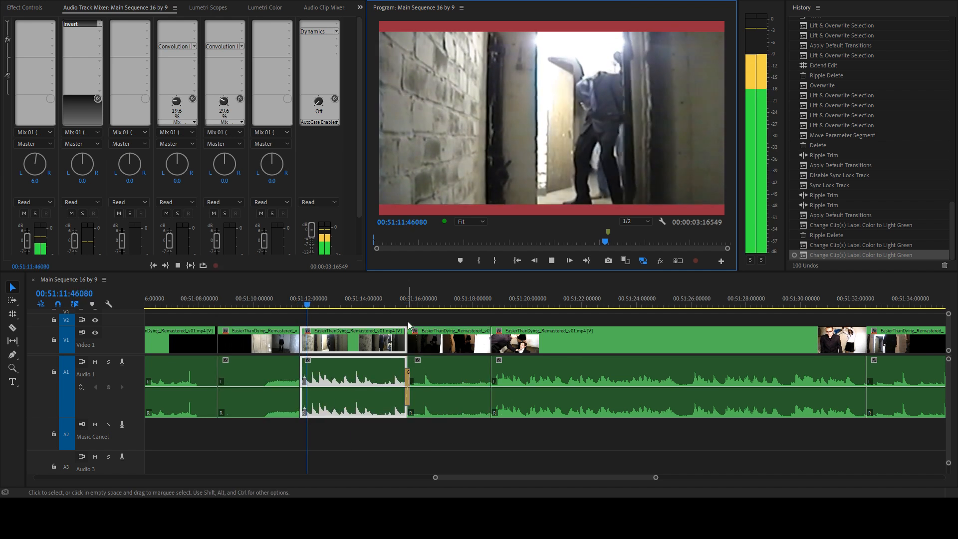
{"action": "left_click", "coordinate": [375, 301]}
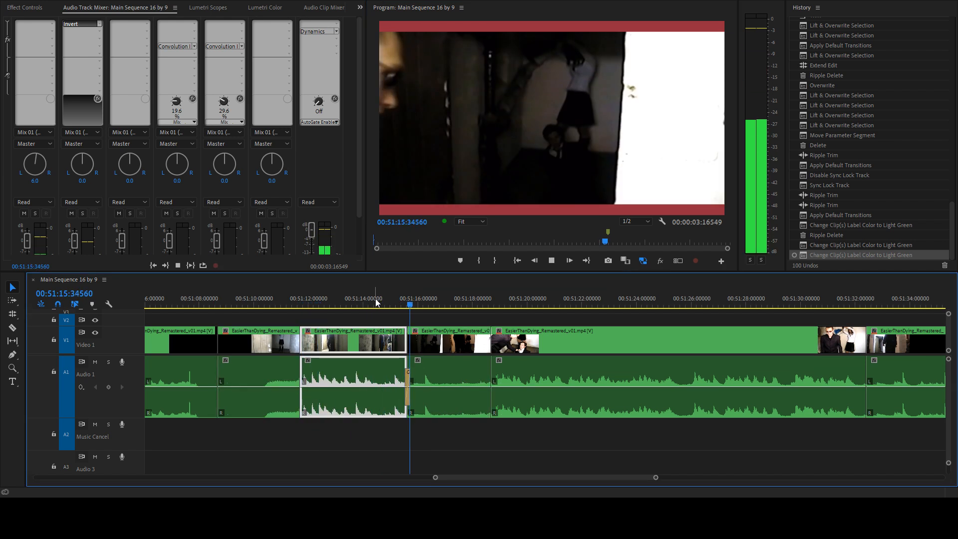
{"action": "left_click", "coordinate": [377, 301]}
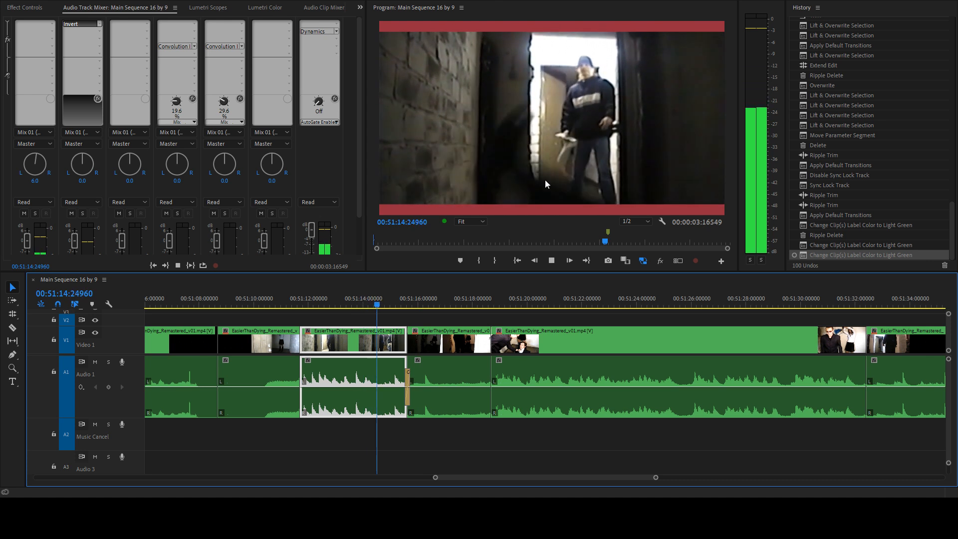
- Shuttle and step through the end of the doorway shot, parking the playhead at 00:51:15:15360
{"action": "key", "text": "space"}
{"action": "key", "text": "Up"}
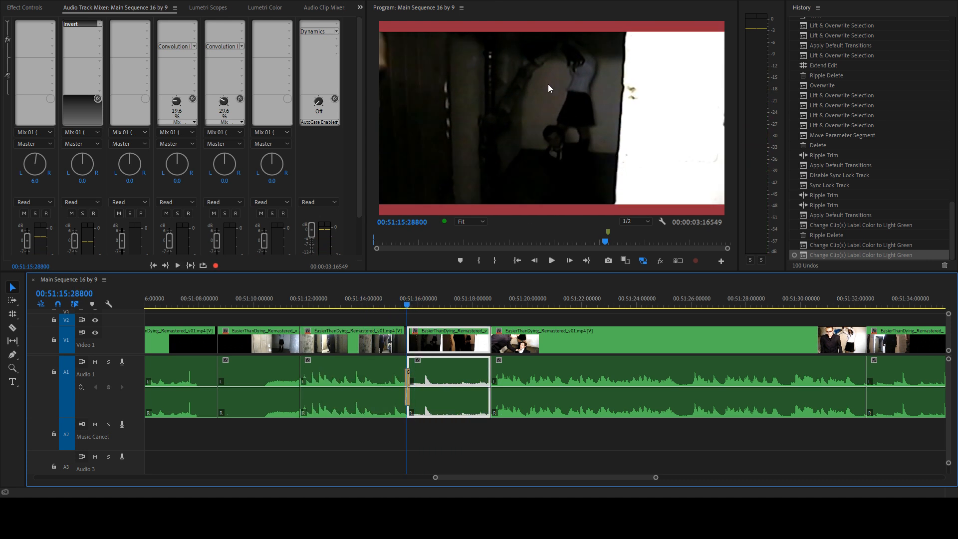
{"action": "key", "text": "j"}
{"action": "key", "text": "space"}
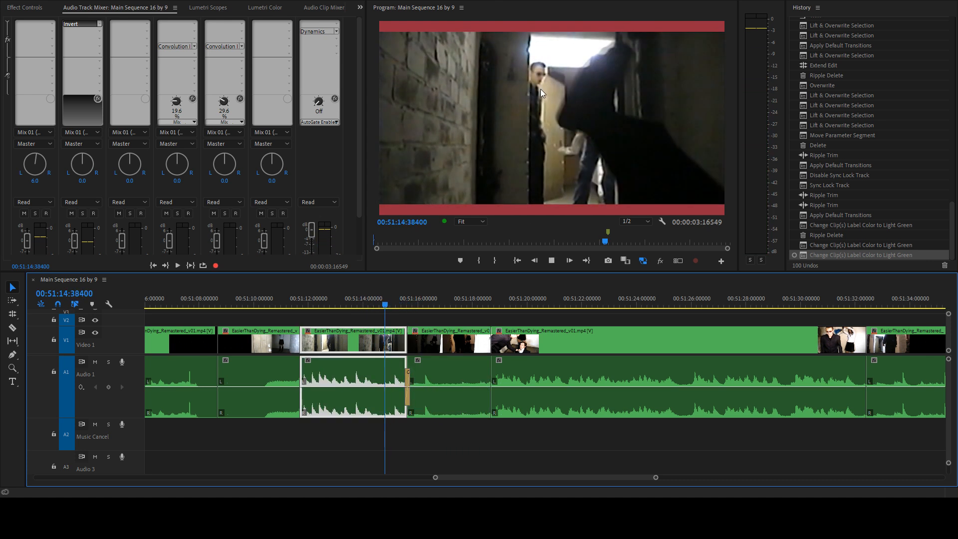
{"action": "key", "text": "space"}
{"action": "key", "text": "space"}
{"action": "key", "text": "j"}
{"action": "key", "text": "space"}
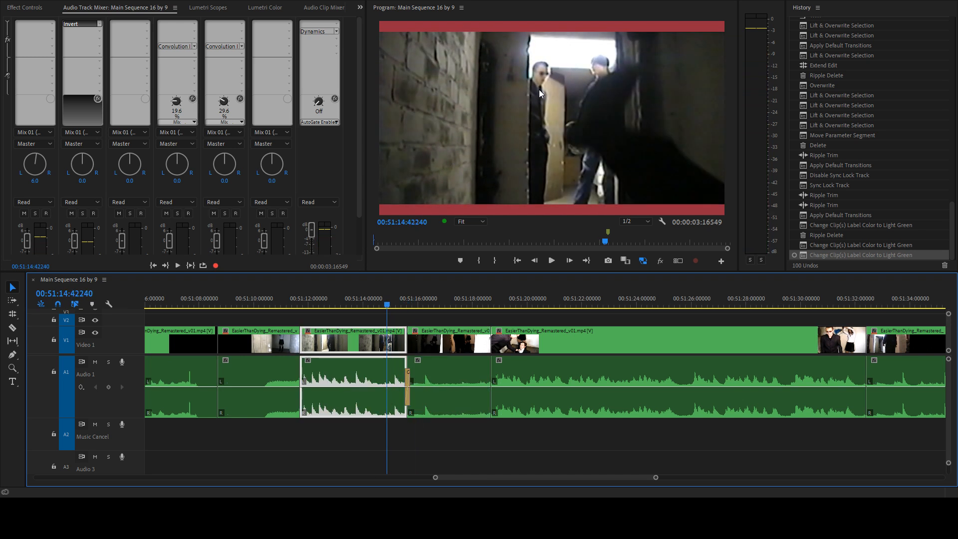
{"action": "key", "text": "space"}
{"action": "key", "text": "space"}
{"action": "key", "text": "Right"}
{"action": "key", "text": "Right"}
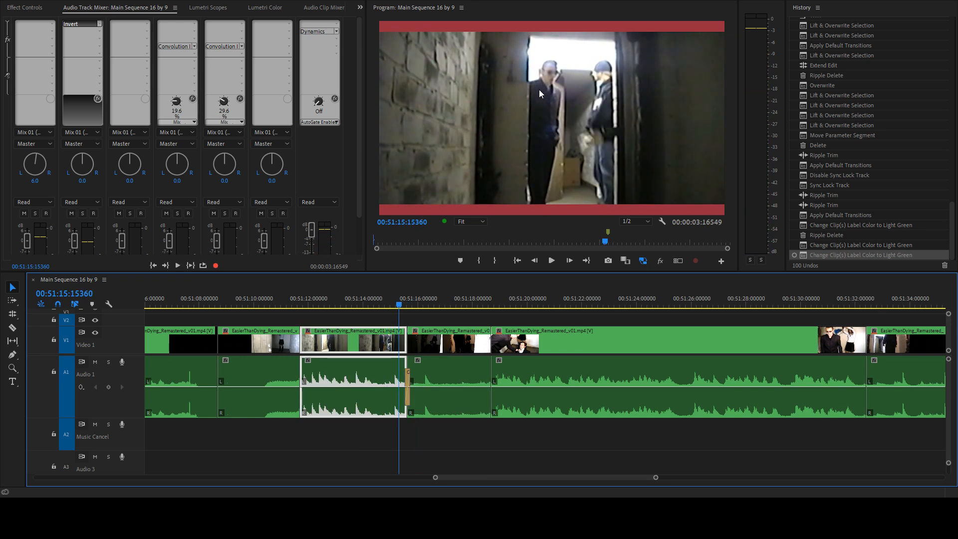
{"action": "key", "text": "Left"}
{"action": "key", "text": "Left"}
{"action": "key", "text": "Left"}
{"action": "key", "text": "Left"}
{"action": "key", "text": "space"}
{"action": "key", "text": "space"}
- Move the shot after the doorway shot to Video 2 and Music Cancel, and apply default audio transitions on both sides of the cut
{"action": "left_click_drag", "start_coordinate": [378, 366], "coordinate": [379, 430]}
{"action": "key", "text": "ctrl+z"}
{"action": "left_click_drag", "start_coordinate": [432, 344], "coordinate": [422, 433]}
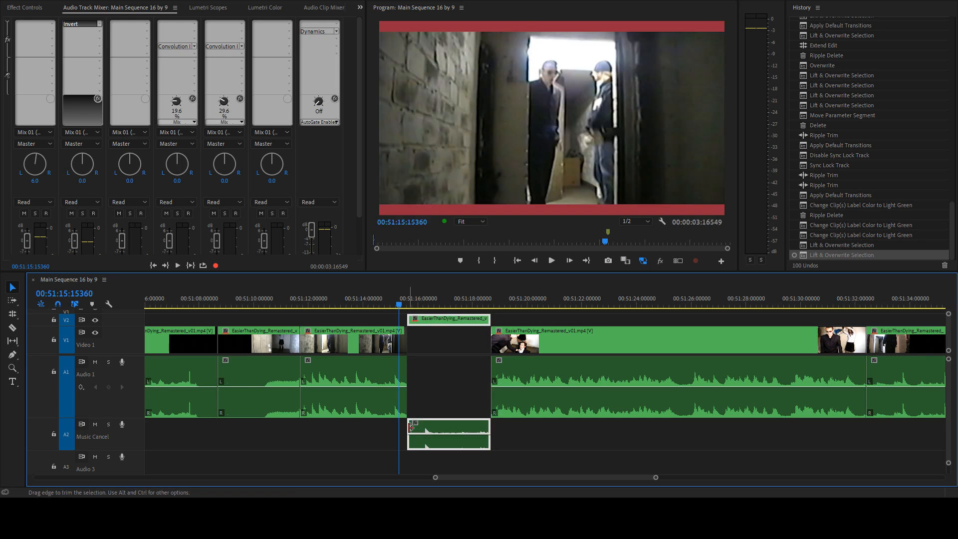
{"action": "key", "text": "shift+d"}
{"action": "key", "text": "shift+d"}
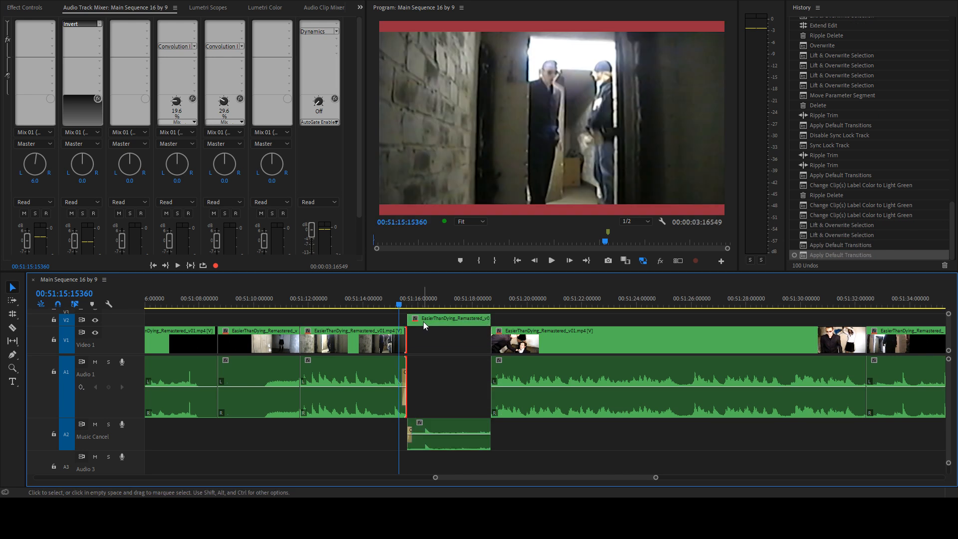
- Shift the raised shot and everything after it earlier to start at 00:51:15:15360, overlapping the doorway shot, and play the cut
{"action": "key", "text": "a"}
{"action": "left_click", "coordinate": [425, 322]}
{"action": "left_click_drag", "start_coordinate": [434, 320], "coordinate": [429, 319]}
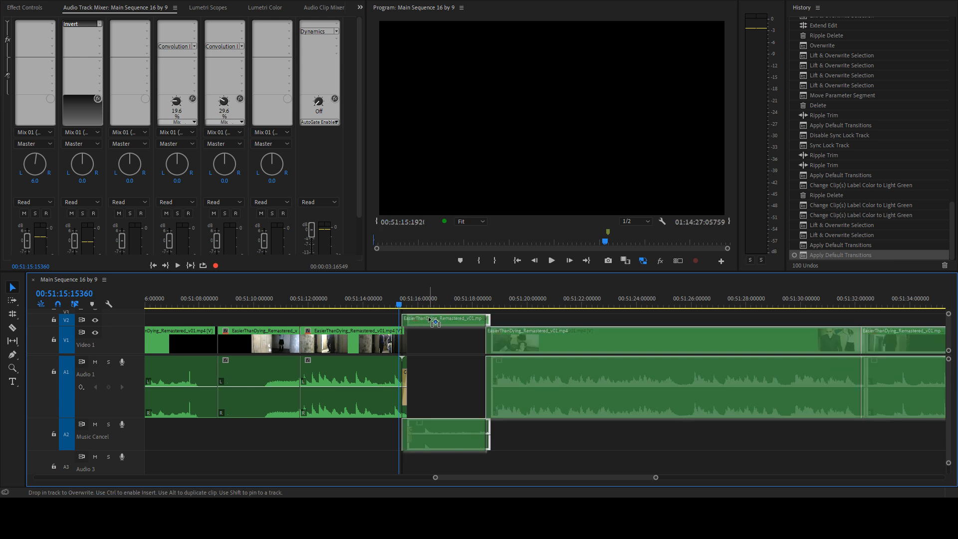
{"action": "left_click_drag", "start_coordinate": [426, 321], "coordinate": [426, 323]}
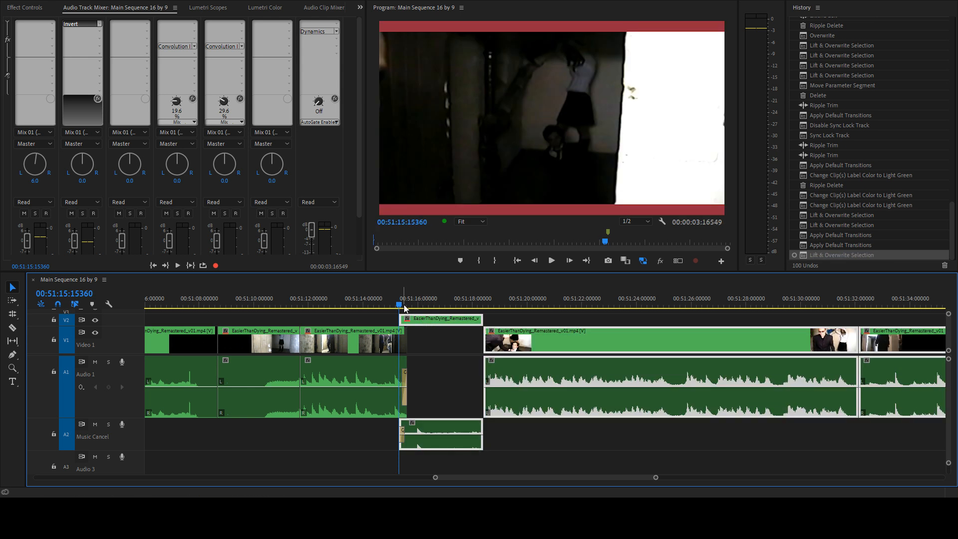
{"action": "key", "text": "space"}
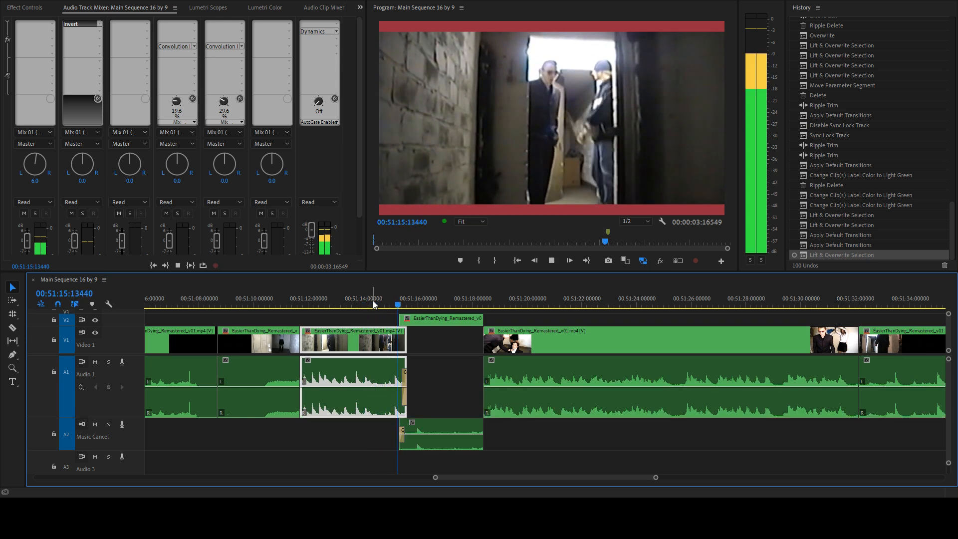
{"action": "key", "text": "space"}
- Shift the raised shot and all following clips slightly earlier to increase the overlap with the doorway shot, and replay the cut
{"action": "scroll", "coordinate": [382, 312], "scroll_direction": "up", "scroll_amount": 3}
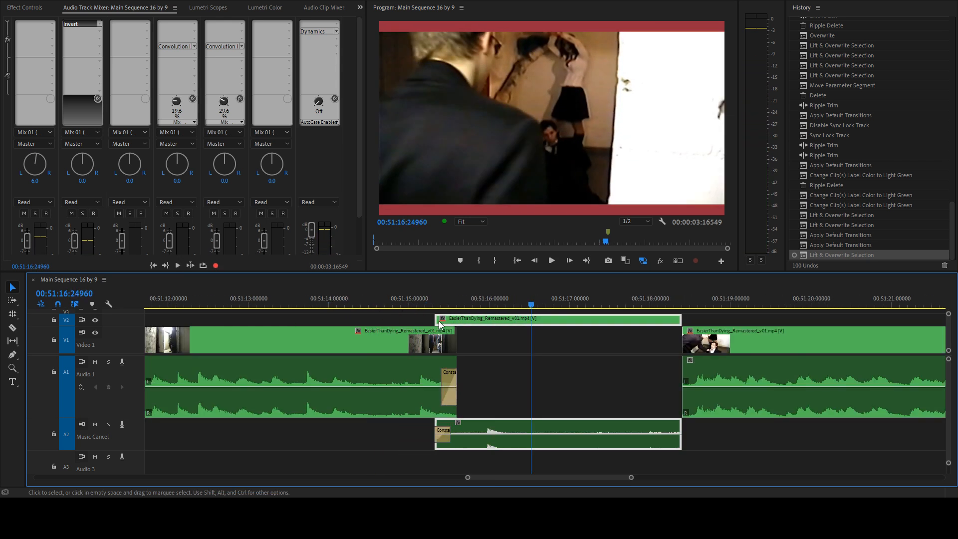
{"action": "mouse_move", "coordinate": [467, 319]}
{"action": "left_mouse_down"}
{"action": "mouse_move", "coordinate": [475, 323]}
{"action": "mouse_move", "coordinate": [467, 320]}
{"action": "left_mouse_up"}
{"action": "left_click_drag", "start_coordinate": [421, 298], "coordinate": [328, 298]}
{"action": "key", "text": "space"}
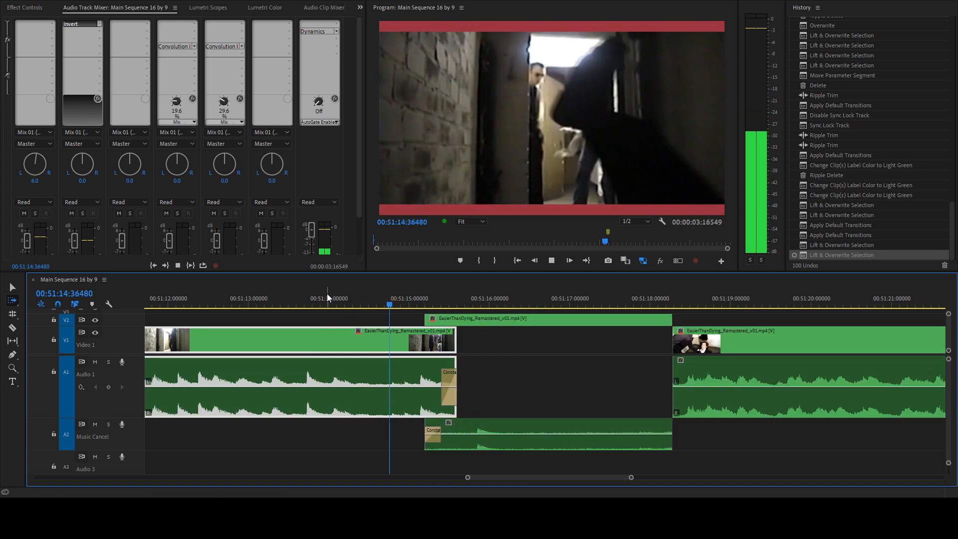
{"action": "key", "text": "v"}
{"action": "key", "text": "space"}
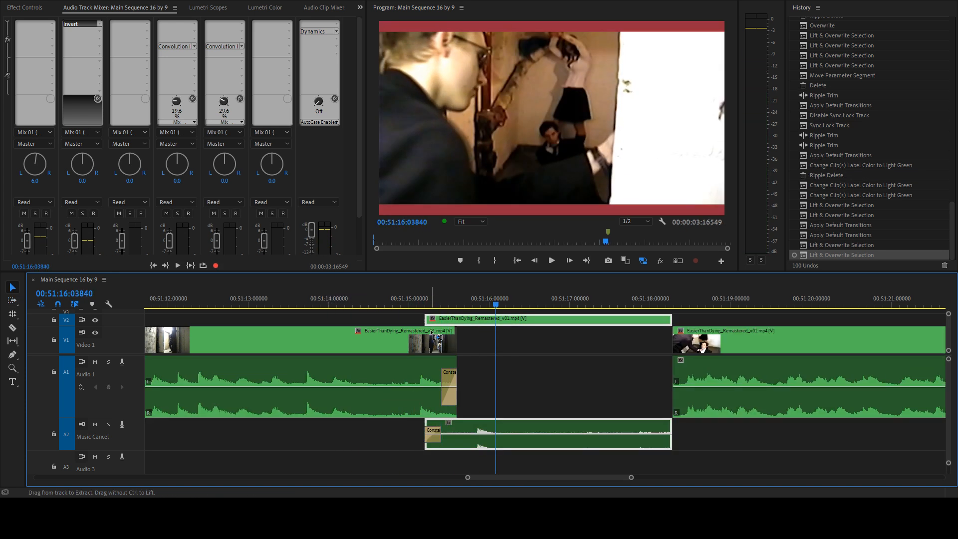
- Play the overlapped cut from about 00:51:13 and continue reviewing the scene to about 00:51:35
{"action": "scroll", "coordinate": [529, 363], "scroll_direction": "down", "scroll_amount": 5}
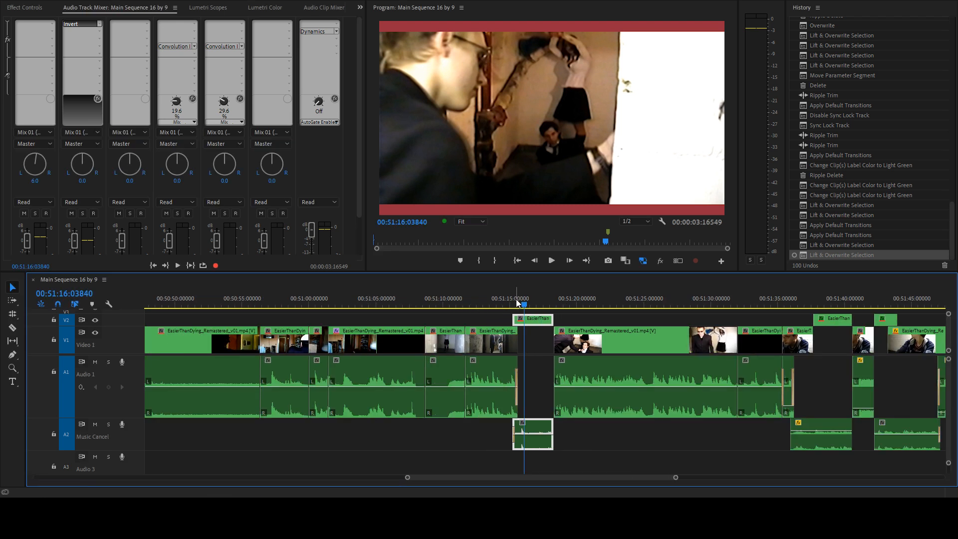
{"action": "left_click_drag", "start_coordinate": [517, 302], "coordinate": [485, 303]}
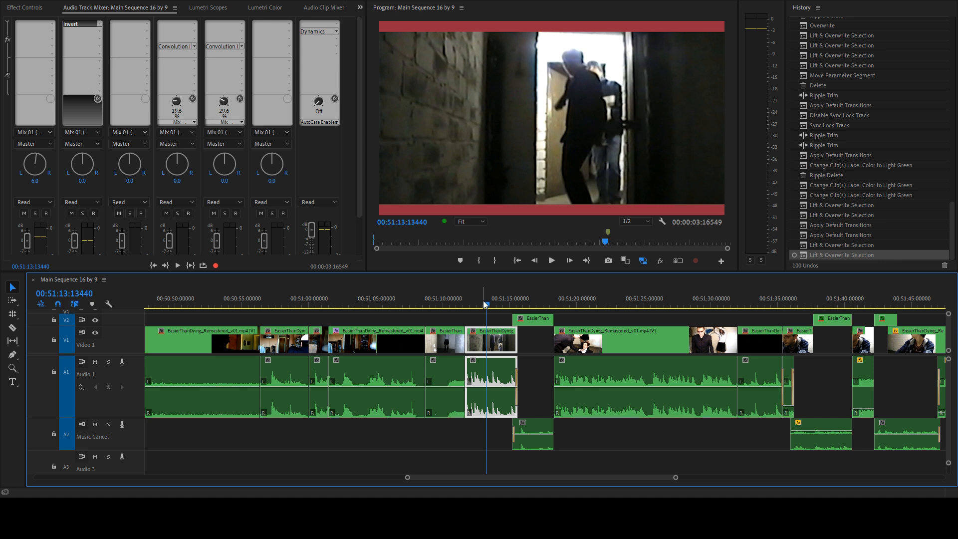
{"action": "key", "text": "space"}
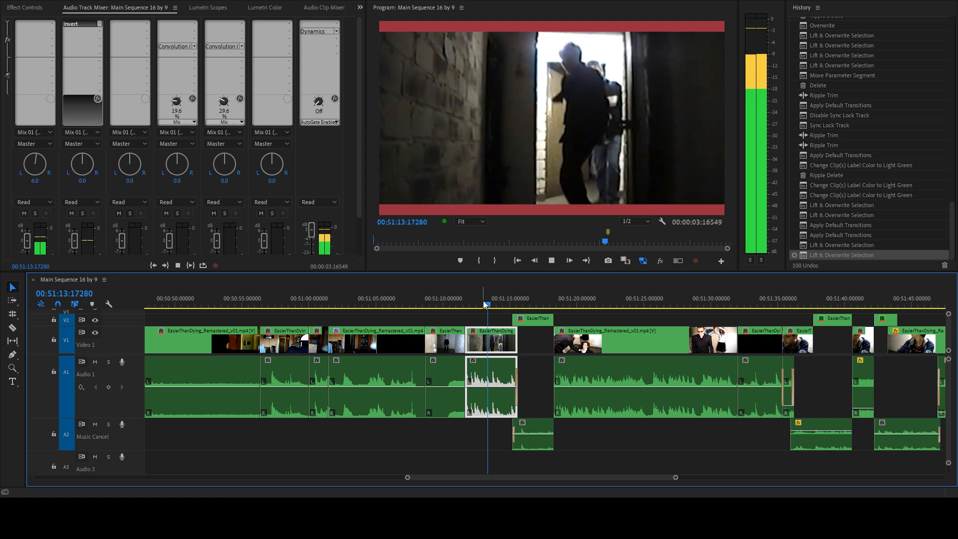
{"action": "key", "text": "c"}
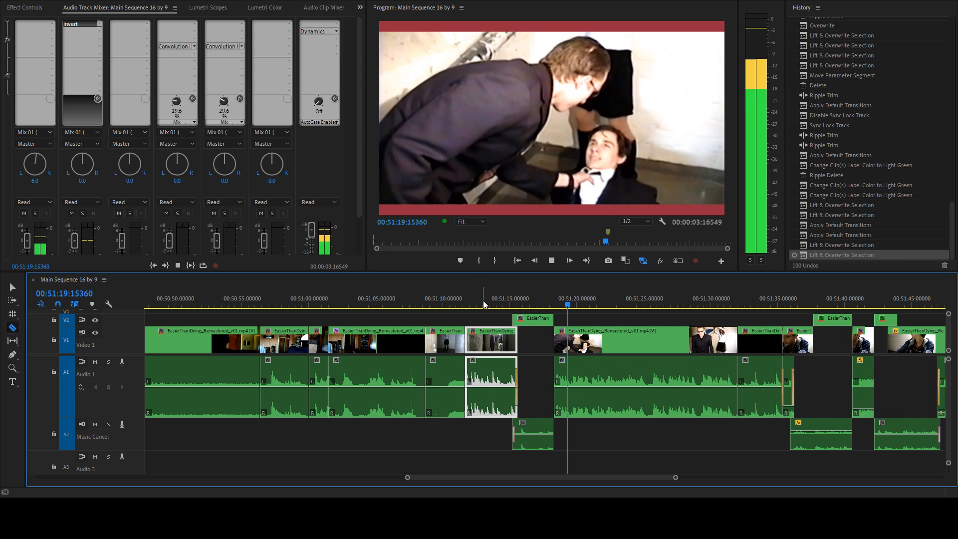
{"action": "scroll", "coordinate": [524, 429], "scroll_direction": "down", "scroll_amount": 6}
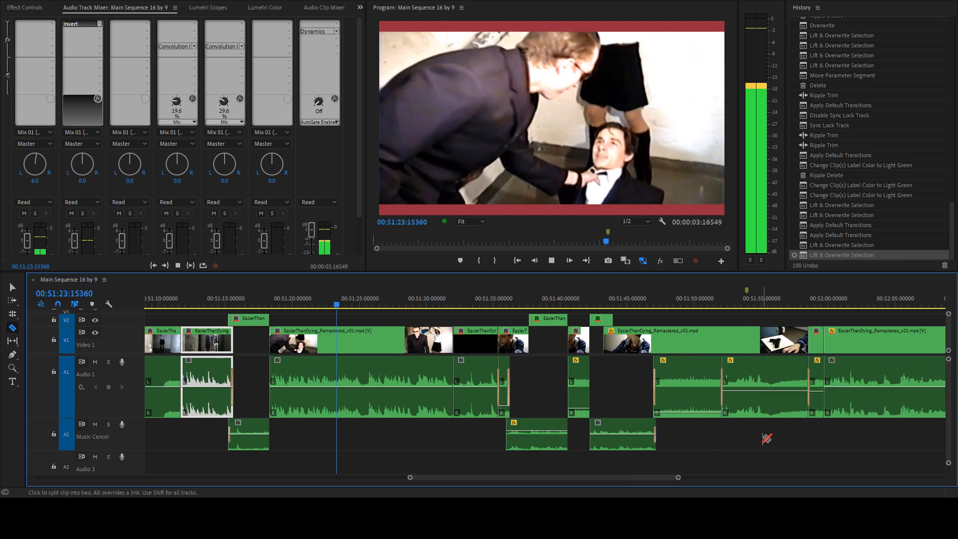
{"action": "key", "text": "v"}
{"action": "scroll", "coordinate": [758, 452], "scroll_direction": "down", "scroll_amount": 3}
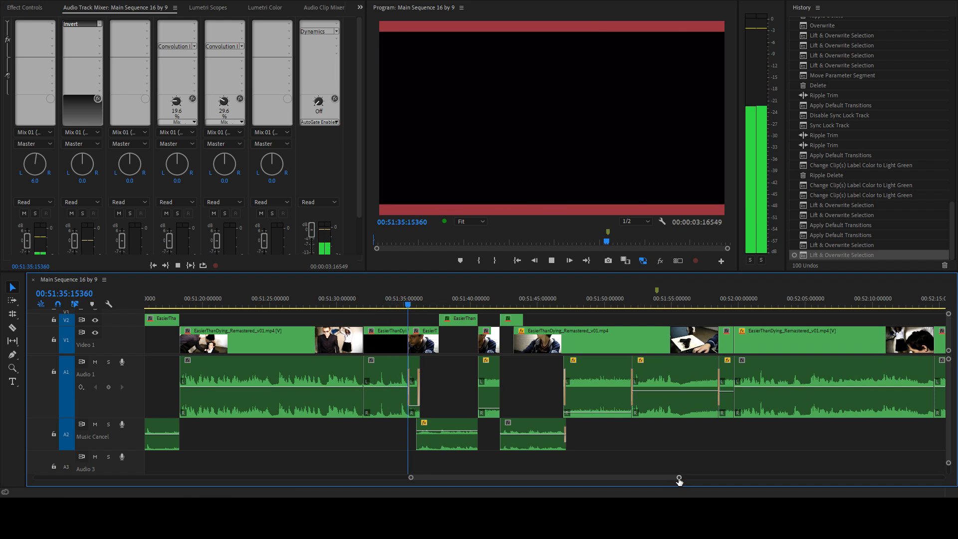
- Continue playing the scene to about 00:52:17 with an enlarged Program monitor, stopping on the wide basement shot and restoring the normal layout
{"action": "left_click_drag", "start_coordinate": [678, 480], "coordinate": [660, 462]}
{"action": "scroll", "coordinate": [762, 456], "scroll_direction": "down", "scroll_amount": 1}
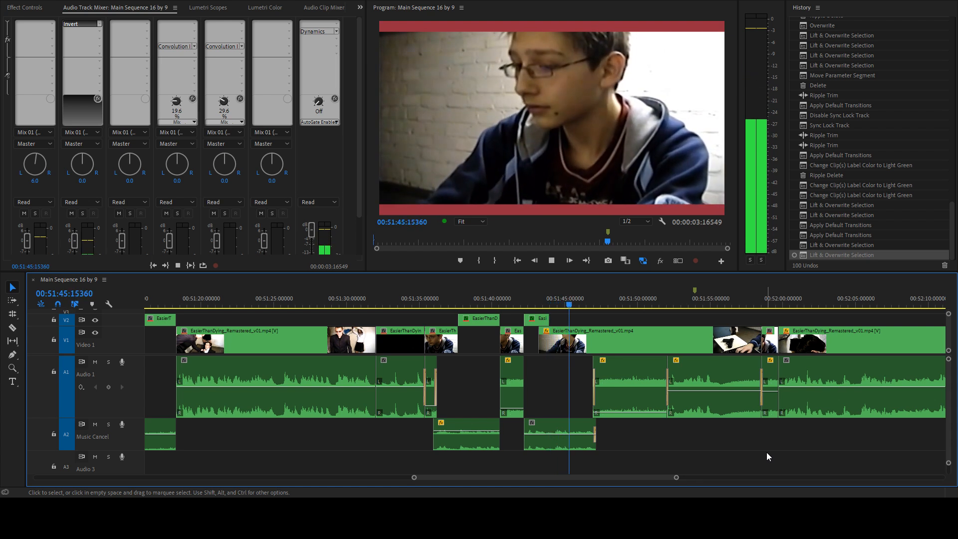
{"action": "key", "text": "grave"}
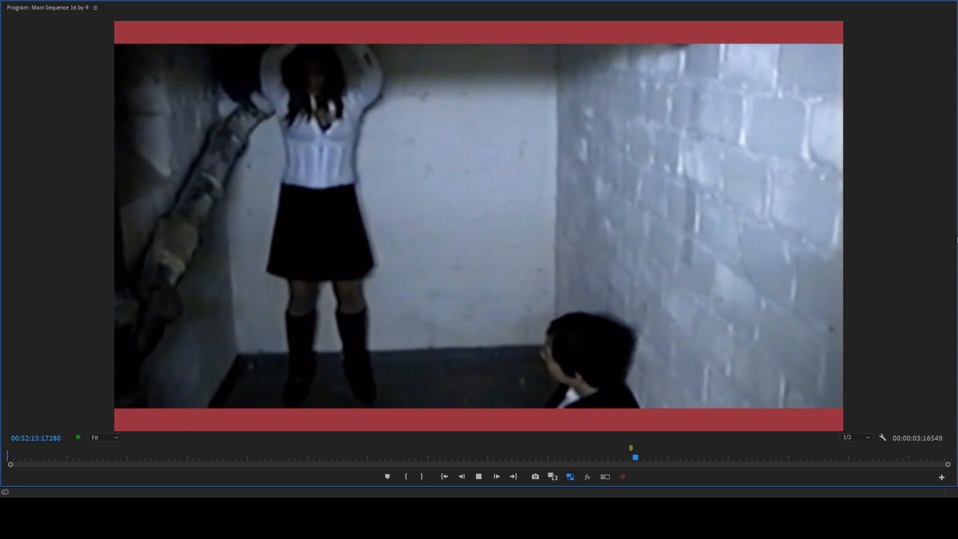
{"action": "key", "text": "space"}
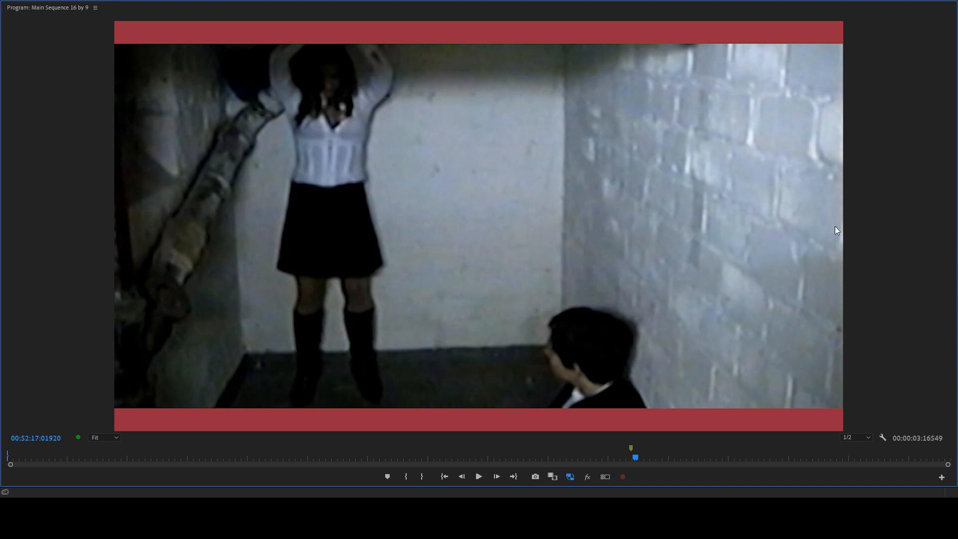
{"action": "key", "text": "grave"}
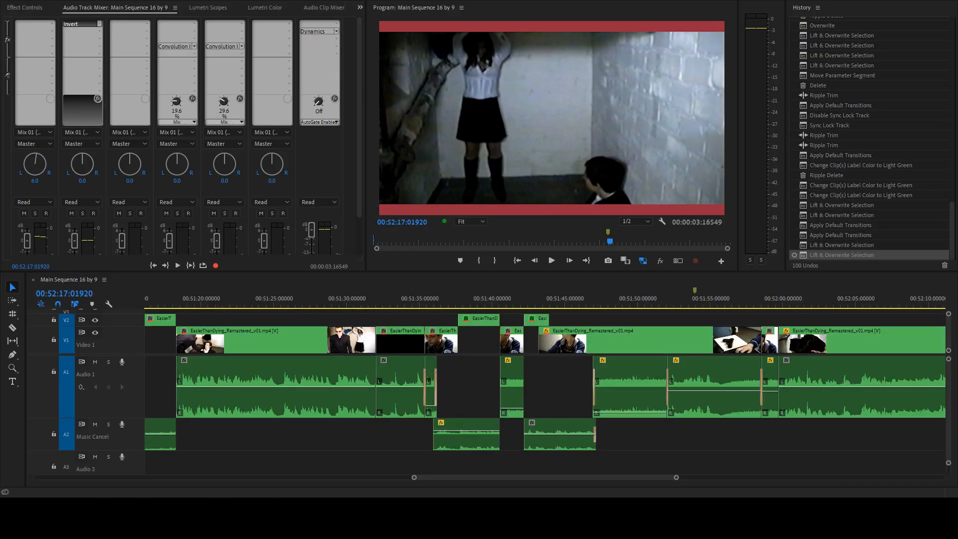
- Duplicate Main Sequence 16 by 9 and open the copy at the same scene
{"action": "key", "text": "ctrl+shift+slash"}
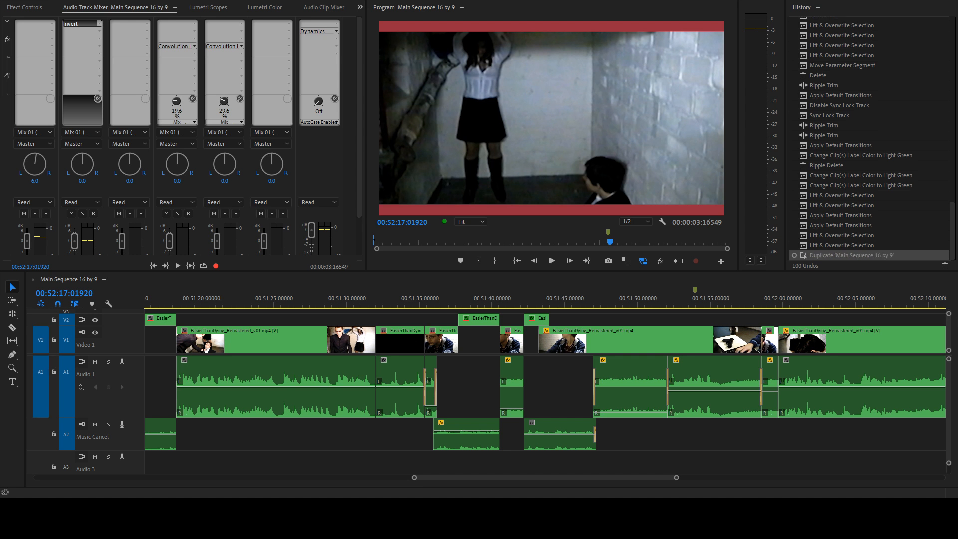
{"action": "scroll", "coordinate": [476, 377], "scroll_direction": "down", "scroll_amount": 3}
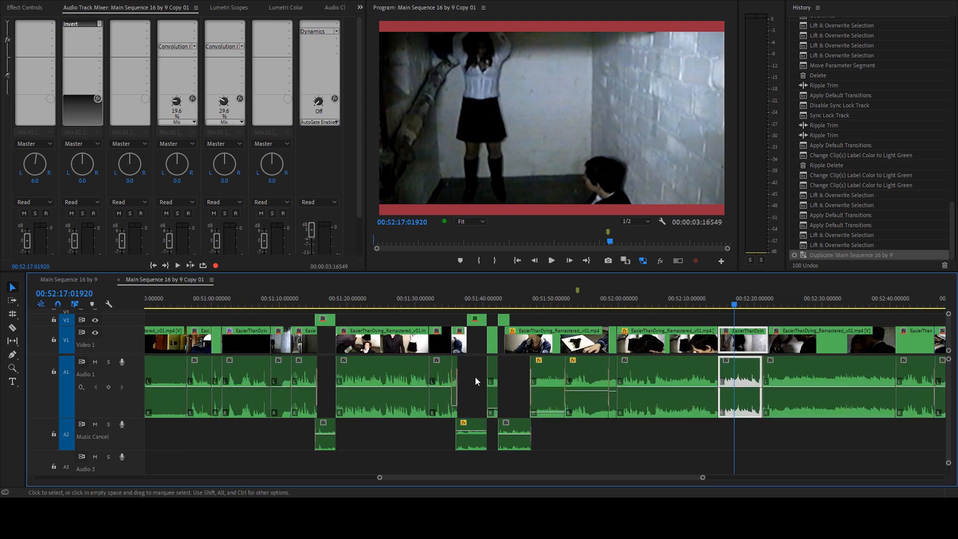
{"action": "scroll", "coordinate": [476, 377], "scroll_direction": "up", "scroll_amount": 2}
{"action": "scroll", "coordinate": [517, 384], "scroll_direction": "down", "scroll_amount": 2}
- Cut the over-the-shoulder shot spanning about 00:52:00 to 00:52:15 and ripple delete the gap it leaves
{"action": "left_click", "coordinate": [680, 301]}
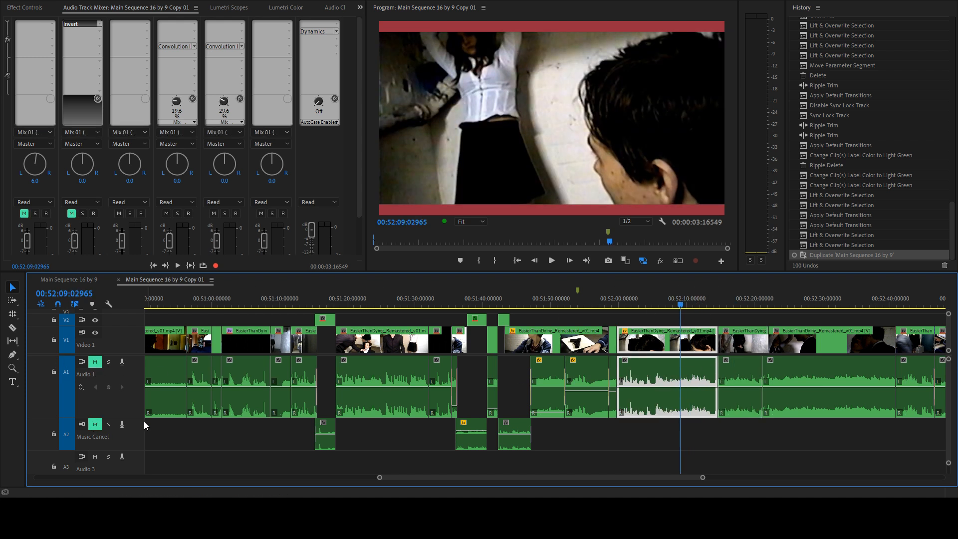
{"action": "left_click_drag", "start_coordinate": [657, 301], "coordinate": [630, 298]}
{"action": "mouse_move", "coordinate": [695, 296]}
{"action": "left_mouse_down"}
{"action": "mouse_move", "coordinate": [735, 293]}
{"action": "mouse_move", "coordinate": [687, 299]}
{"action": "mouse_move", "coordinate": [728, 295]}
{"action": "mouse_move", "coordinate": [703, 300]}
{"action": "left_mouse_up"}
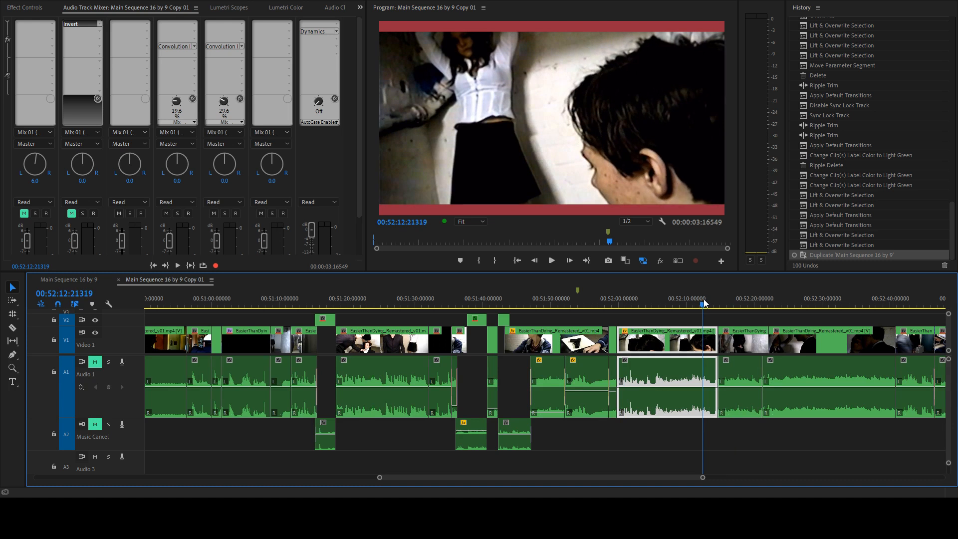
{"action": "key", "text": "ctrl+x"}
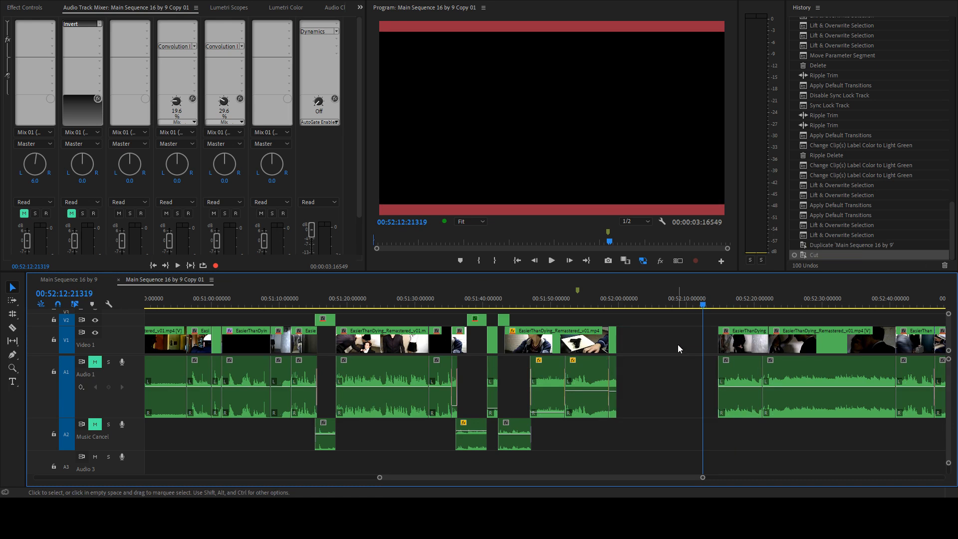
{"action": "key", "text": "ctrl+z"}
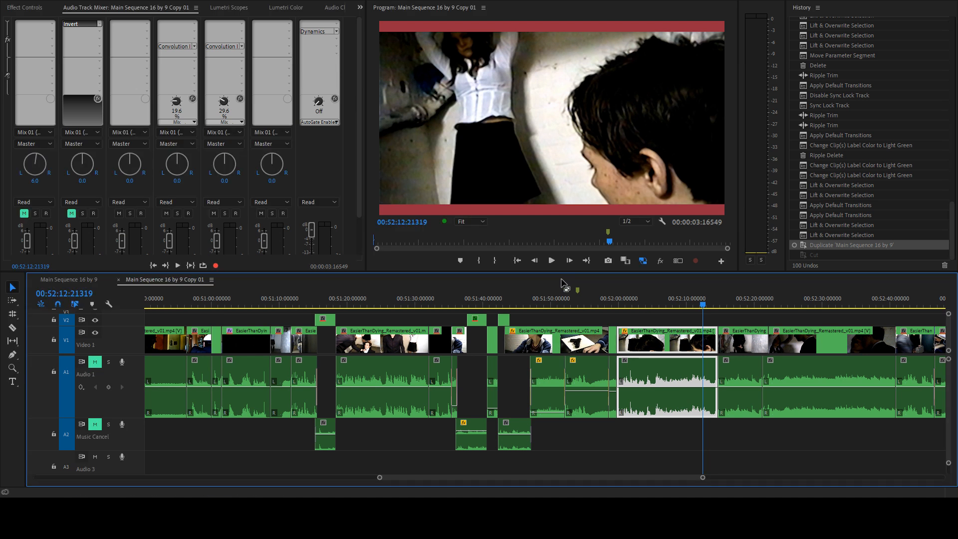
{"action": "key", "text": "ctrl+x"}
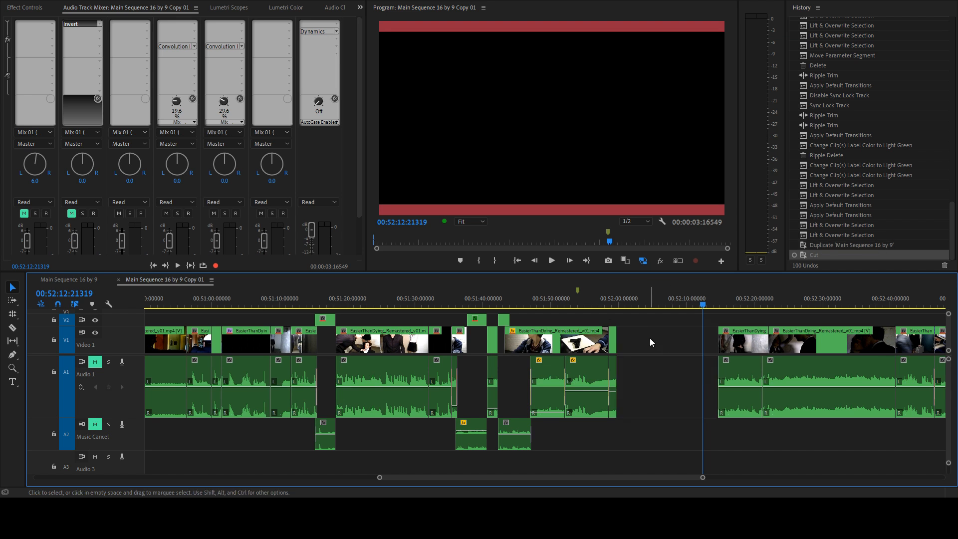
{"action": "left_click", "coordinate": [626, 339]}
{"action": "key", "text": "Delete"}
- Paste-insert the cut shot after the short dark shot at about 00:51:35
{"action": "scroll", "coordinate": [465, 294], "scroll_direction": "up", "scroll_amount": 3}
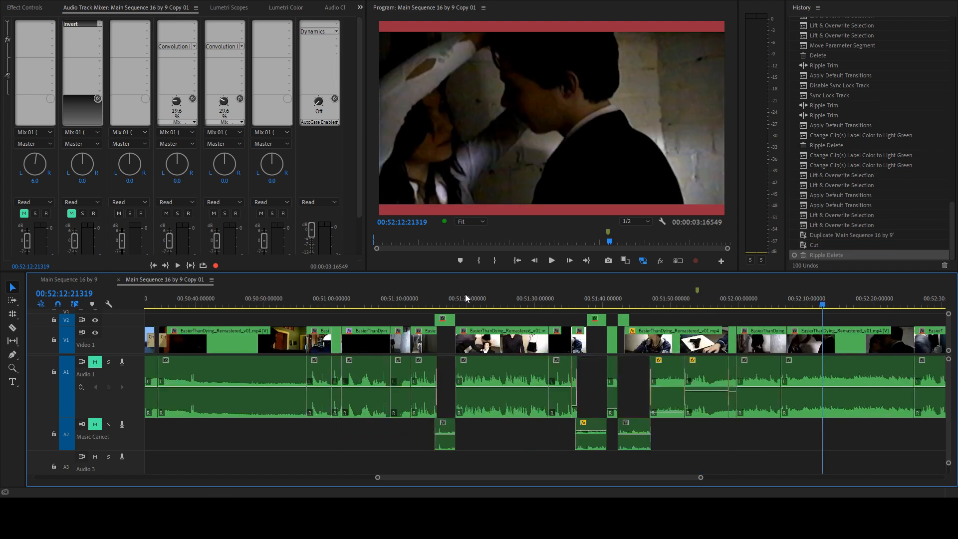
{"action": "left_click", "coordinate": [471, 295]}
{"action": "left_click_drag", "start_coordinate": [486, 296], "coordinate": [546, 301]}
{"action": "key", "text": "ctrl+shift+v"}
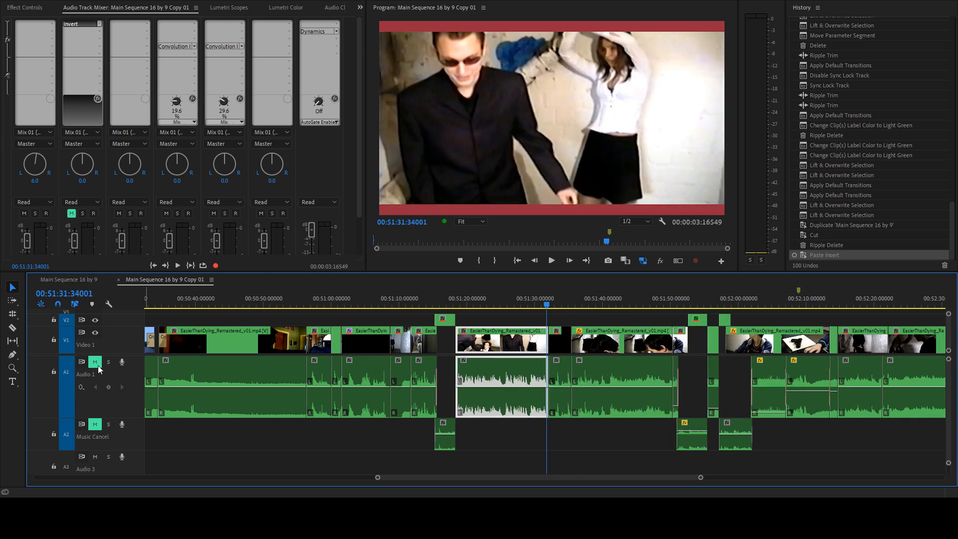
- Play the rearranged scene to about 00:51:51, ripple delete the short shot of the boy after the inserted shot, and go to the cut point
{"action": "key", "text": "space"}
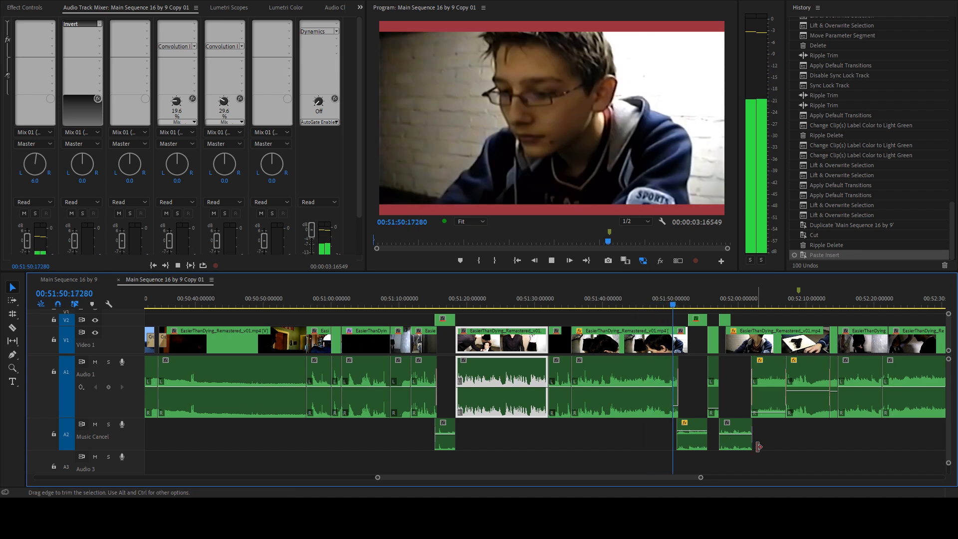
{"action": "scroll", "coordinate": [757, 448], "scroll_direction": "up", "scroll_amount": 5}
{"action": "key", "text": "space"}
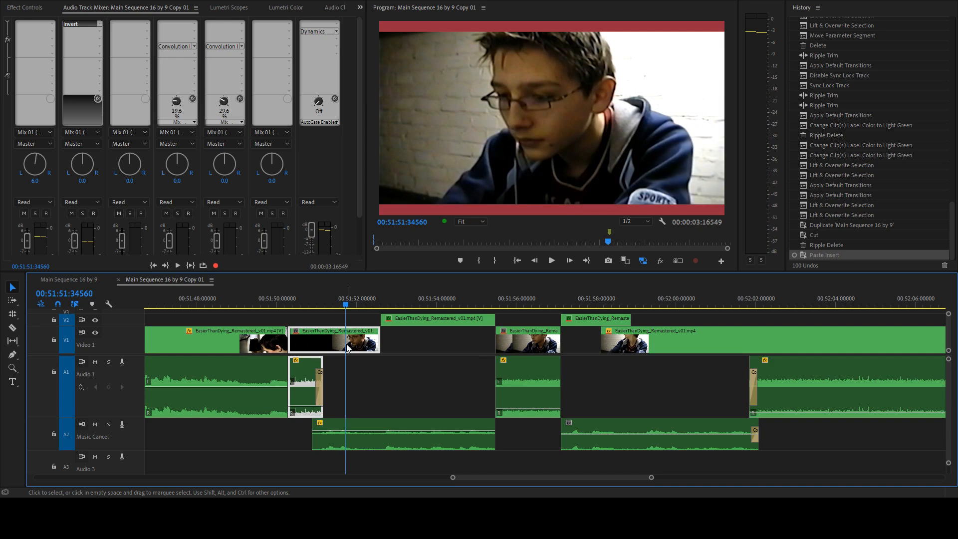
{"action": "key", "text": "shift+Delete"}
{"action": "key", "text": "Up"}
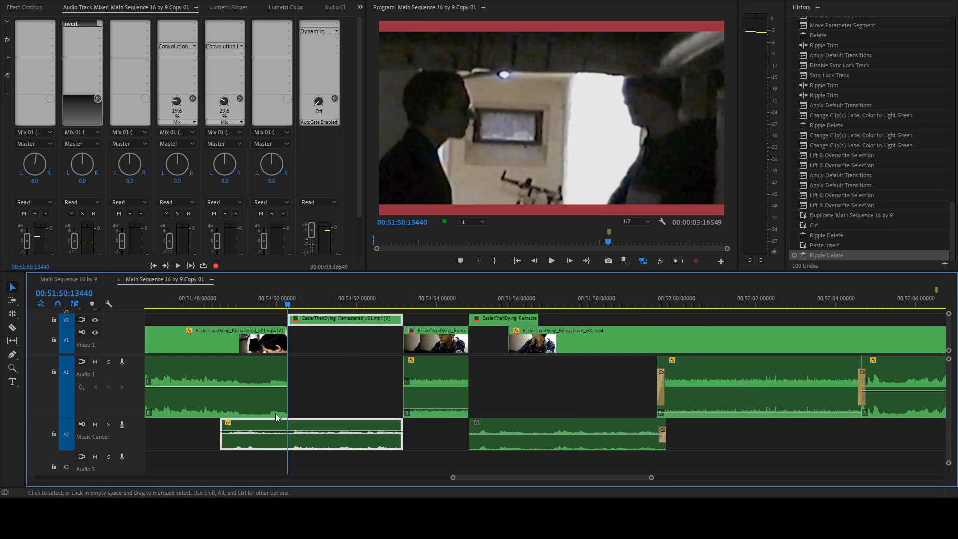
- Shift the following clips later to start at 00:51:50:13440 and extend the start of the Video 2 doorway shot back to that point
{"action": "key", "text": "c"}
{"action": "key", "text": "v"}
{"action": "key", "text": "a"}
{"action": "left_click", "coordinate": [329, 320]}
{"action": "key", "text": "v"}
{"action": "left_click_drag", "start_coordinate": [324, 321], "coordinate": [289, 319]}
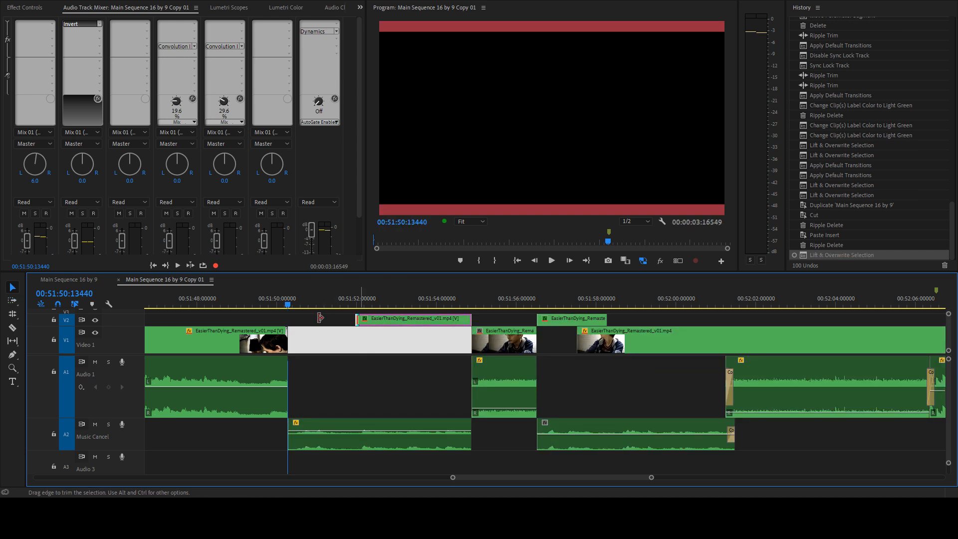
- Play the join into the doorway shot from about 00:51:48 and again from 00:51:47, briefly muting Audio 1 to compare the sound
{"action": "left_click", "coordinate": [209, 302]}
{"action": "key", "text": "space"}
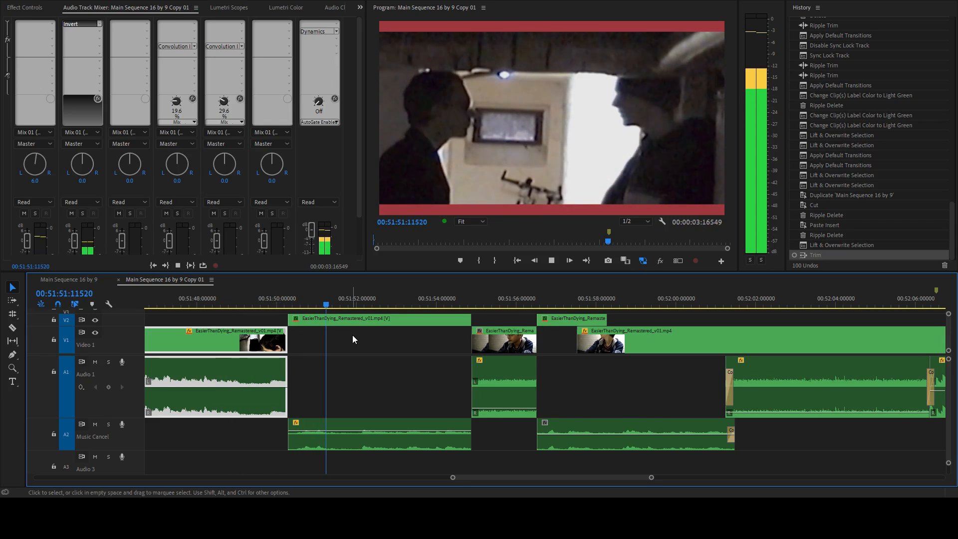
{"action": "key", "text": "space"}
{"action": "scroll", "coordinate": [416, 355], "scroll_direction": "down", "scroll_amount": 3}
{"action": "left_click", "coordinate": [282, 299]}
{"action": "key", "text": "space"}
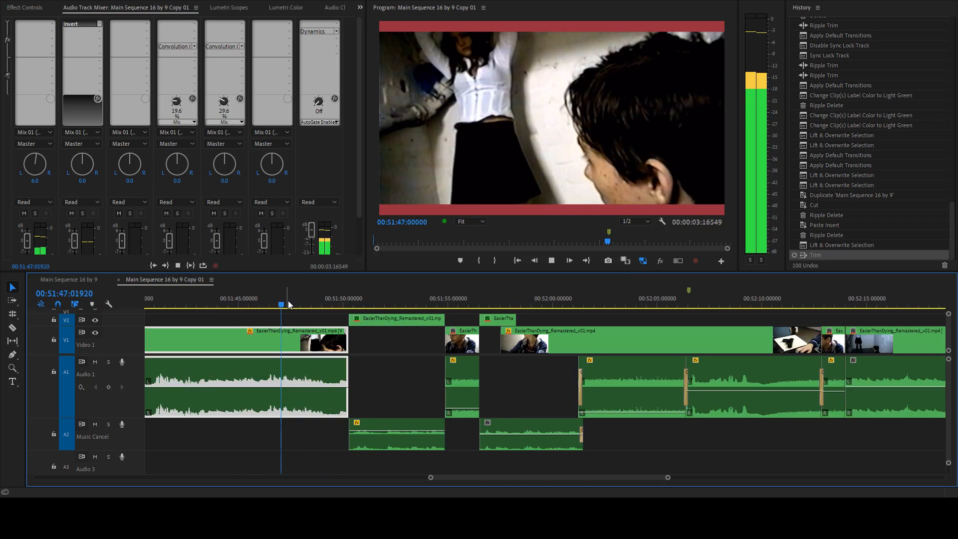
{"action": "left_click", "coordinate": [95, 362]}
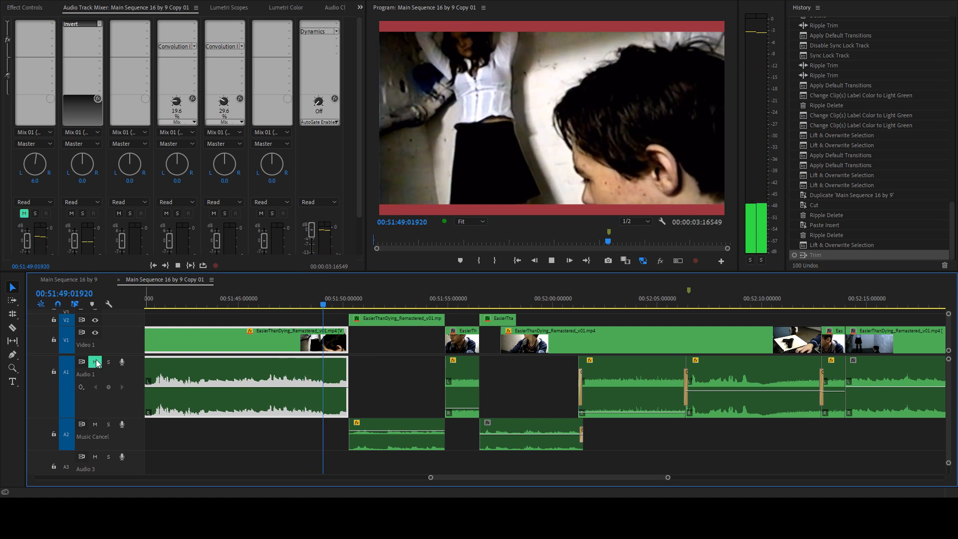
{"action": "left_click", "coordinate": [96, 362]}
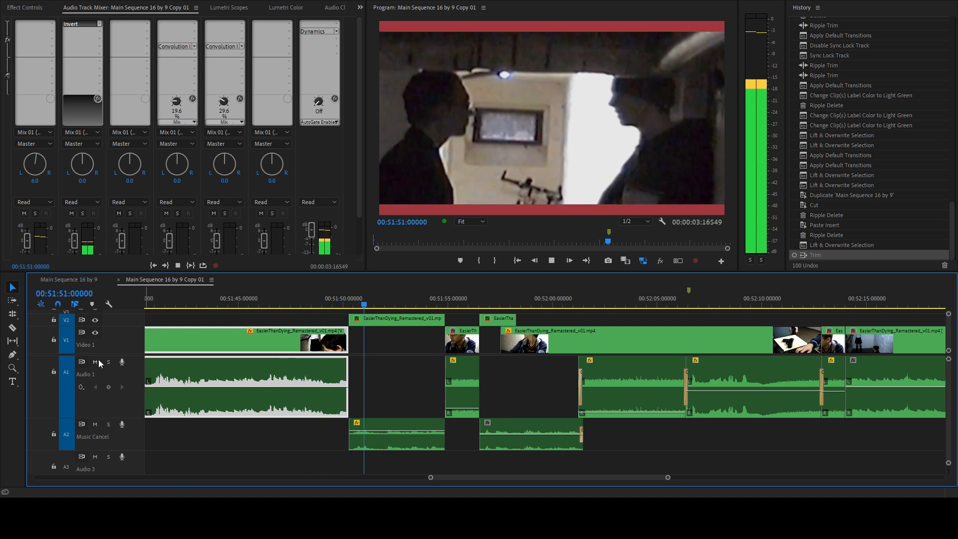
- Scrub back through the over-the-shoulder shot to about 00:51:37, and play the scene from the start of the doorway shot
{"action": "key", "text": "space"}
{"action": "scroll", "coordinate": [430, 365], "scroll_direction": "up", "scroll_amount": 1}
{"action": "left_click_drag", "start_coordinate": [282, 300], "coordinate": [182, 301]}
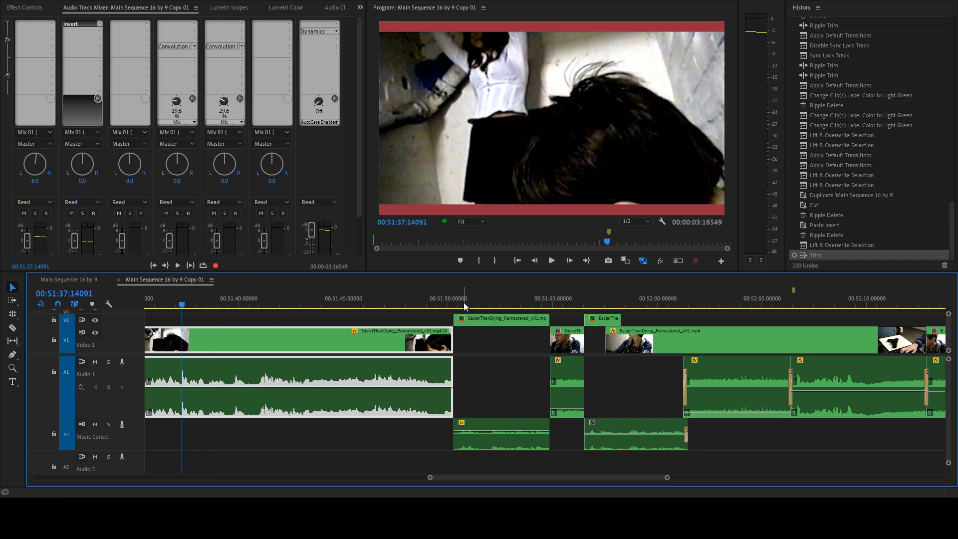
{"action": "mouse_move", "coordinate": [463, 303]}
{"action": "left_mouse_down"}
{"action": "mouse_move", "coordinate": [502, 295]}
{"action": "mouse_move", "coordinate": [478, 295]}
{"action": "left_mouse_up"}
{"action": "key", "text": "space"}
{"action": "scroll", "coordinate": [555, 376], "scroll_direction": "down", "scroll_amount": 1}
{"action": "scroll", "coordinate": [539, 366], "scroll_direction": "down", "scroll_amount": 1}
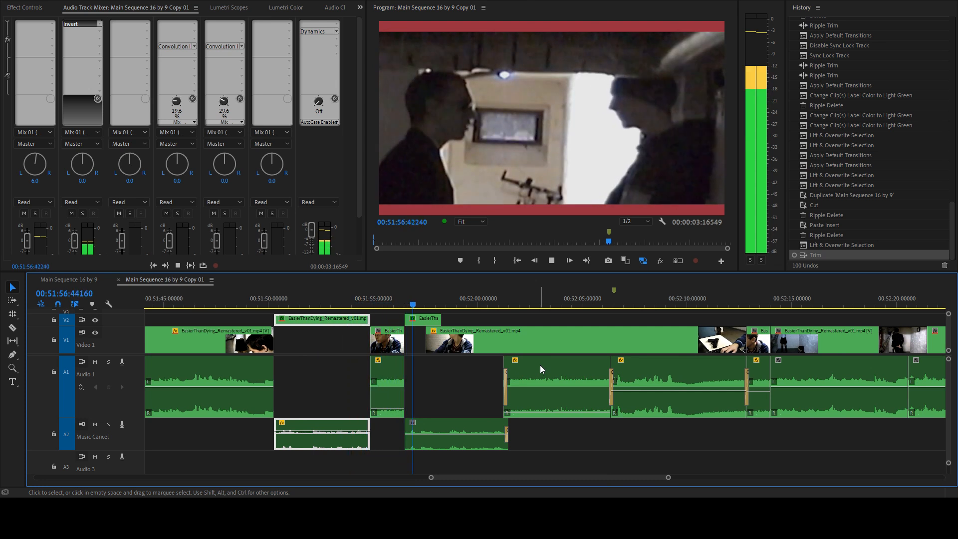
- Play the scene from about 00:52:09 through the wide basement shot and stop at about 00:52:24 in the close-up
{"action": "left_click", "coordinate": [666, 299]}
{"action": "key", "text": "space"}
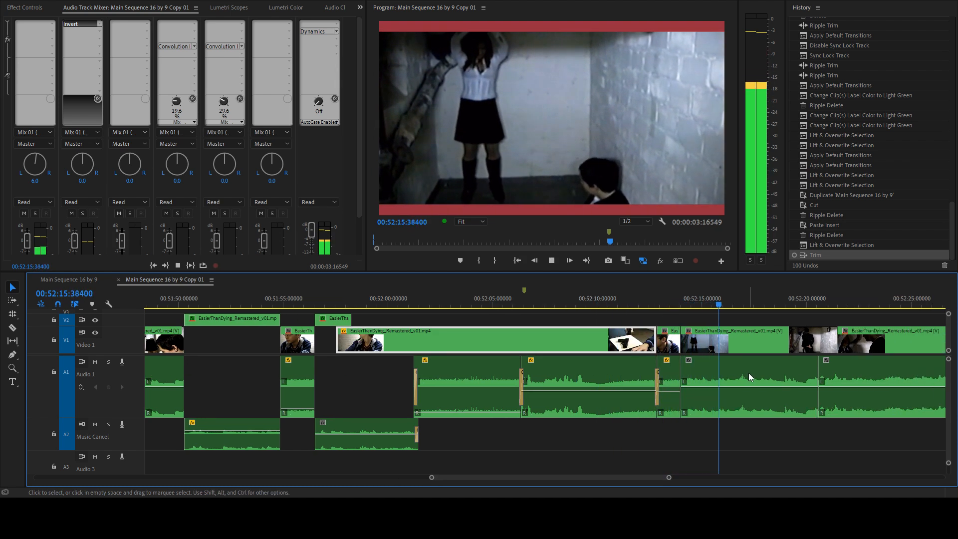
{"action": "left_click", "coordinate": [748, 374]}
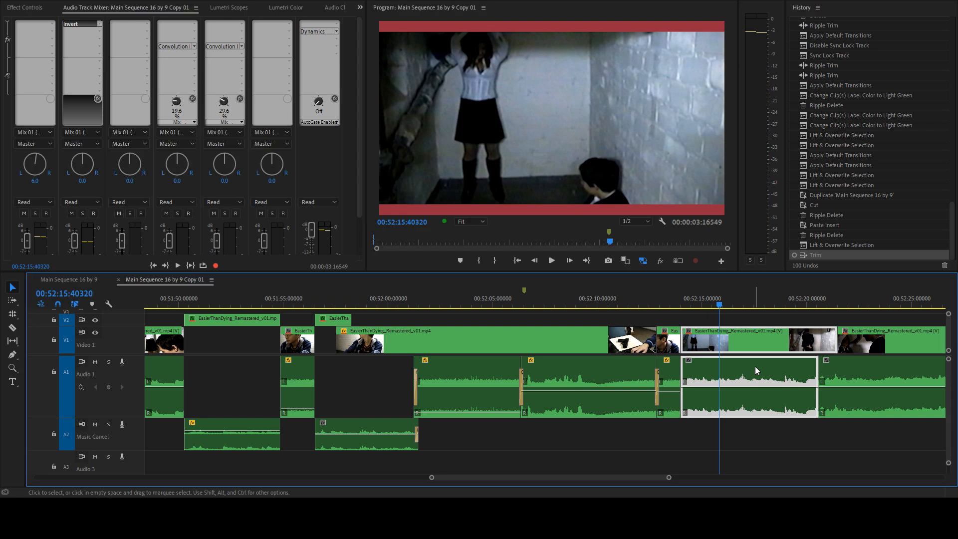
{"action": "key", "text": "space"}
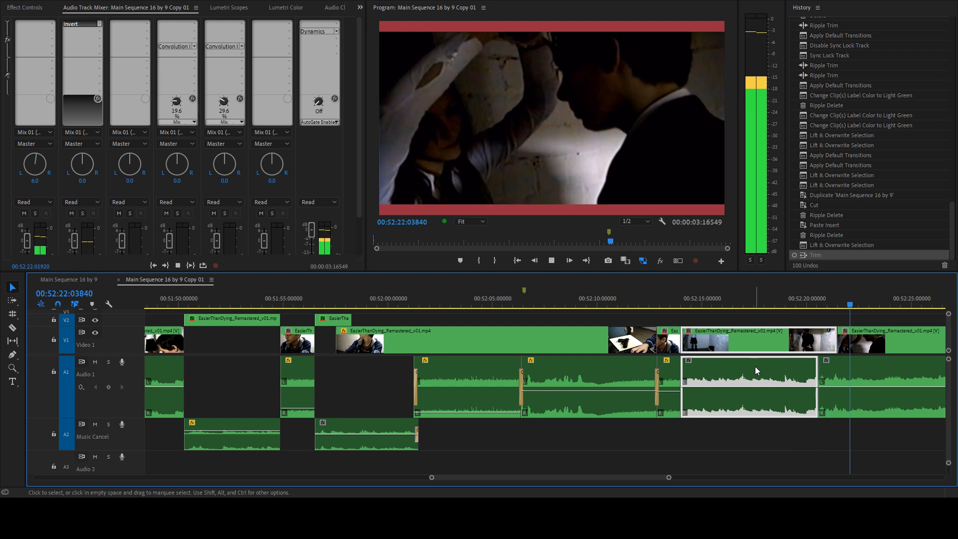
{"action": "key", "text": "minus"}
{"action": "key", "text": "minus"}
{"action": "key", "text": "minus"}
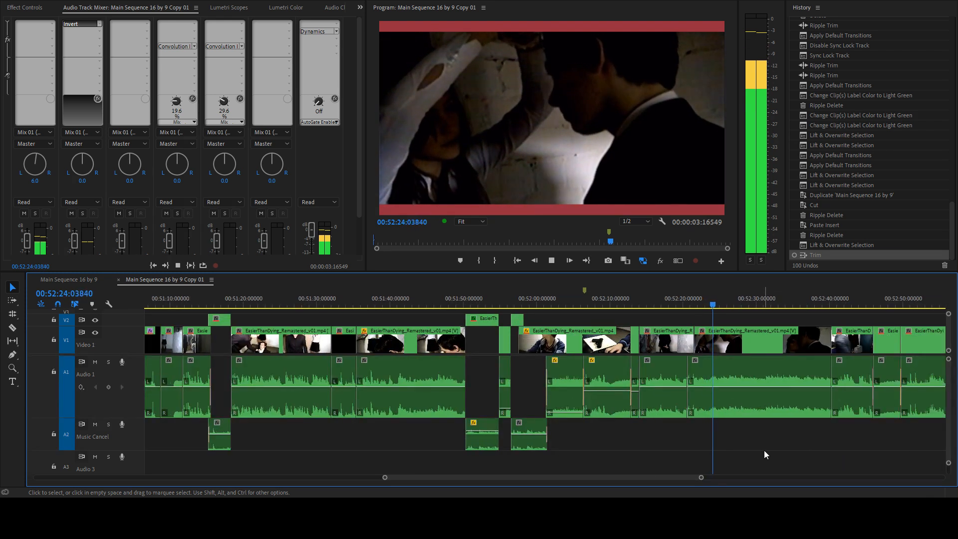
{"action": "key", "text": "space"}
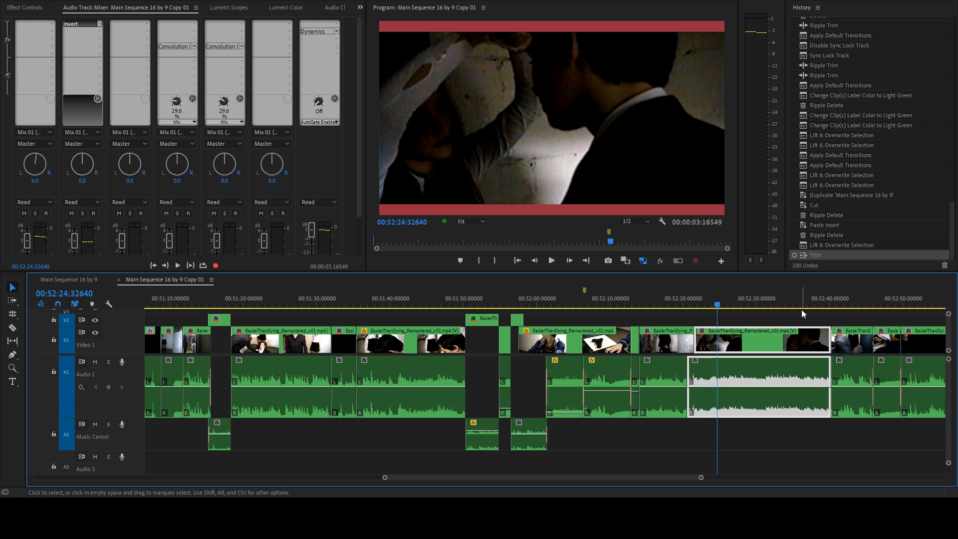
- Scrub across the rearranged shots between about 00:51:31 and 00:52:37 to review their order
{"action": "left_click_drag", "start_coordinate": [721, 302], "coordinate": [638, 303]}
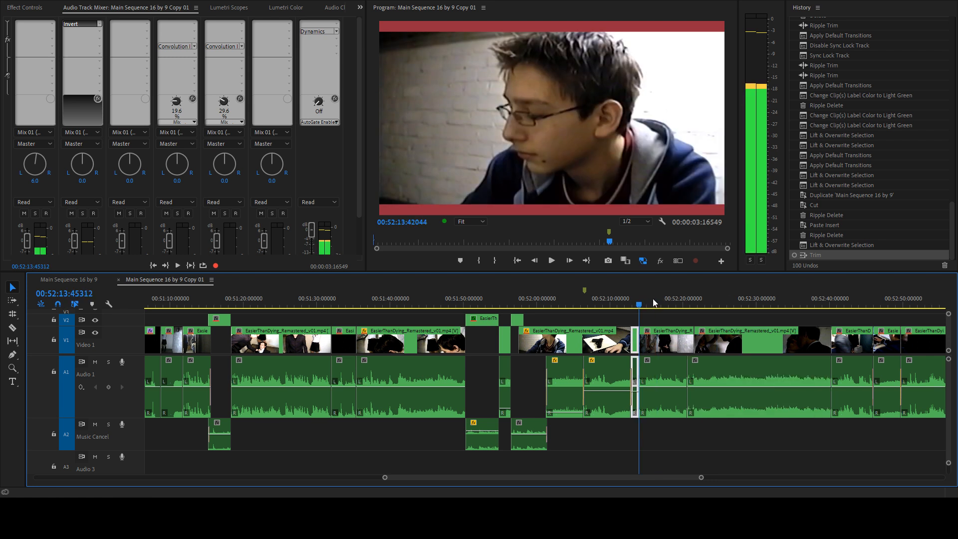
{"action": "left_click", "coordinate": [661, 302]}
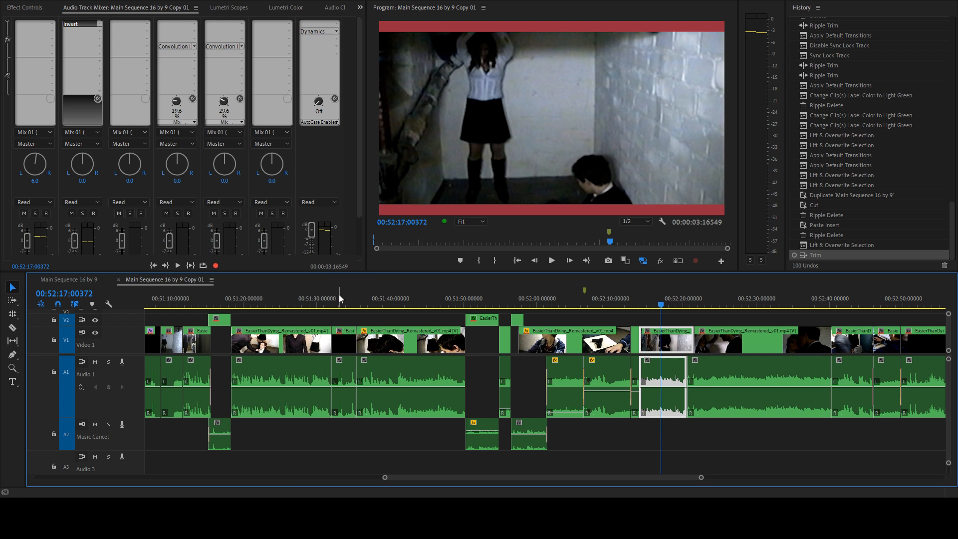
{"action": "left_click_drag", "start_coordinate": [339, 294], "coordinate": [488, 299]}
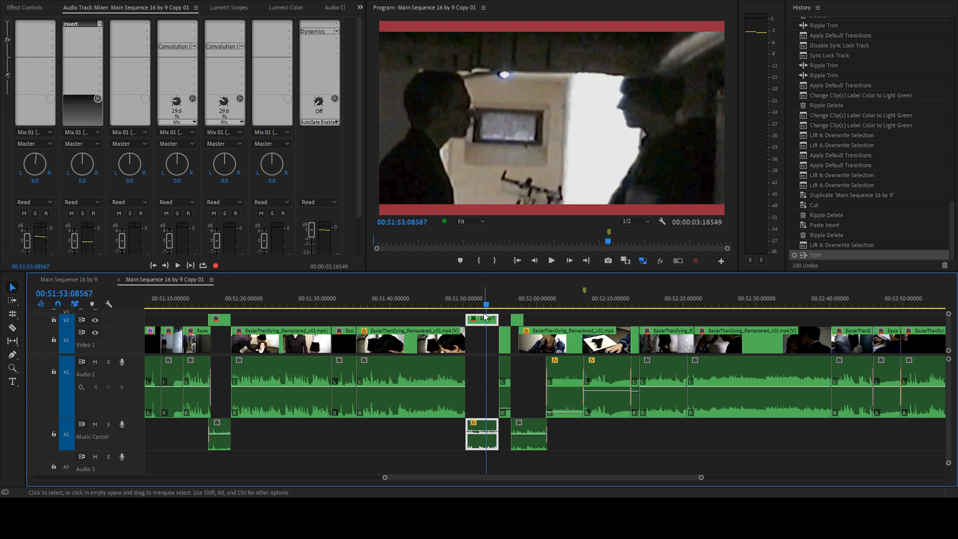
{"action": "left_click_drag", "start_coordinate": [487, 298], "coordinate": [812, 308]}
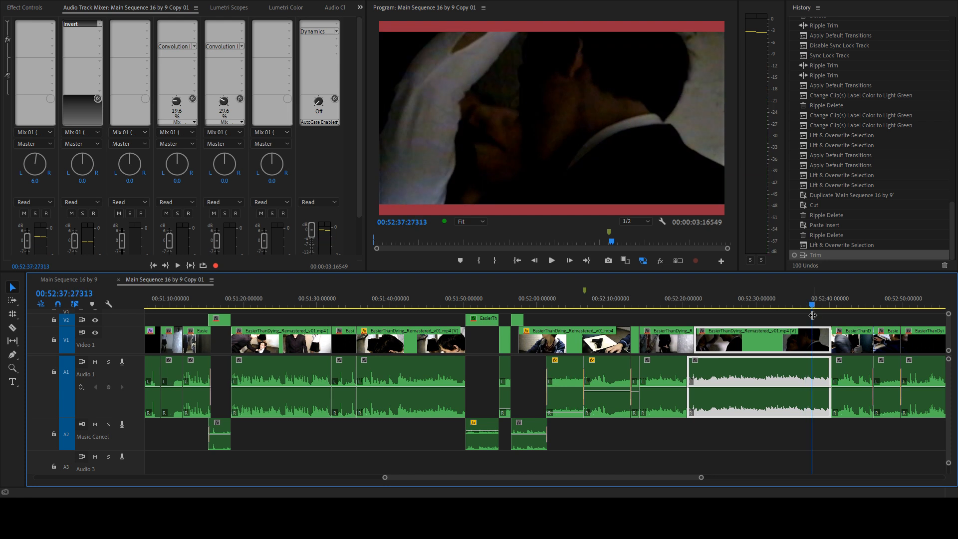
- Play the end of the dark close-up from 00:52:32:45088 into the following scene with the Program monitor enlarged
{"action": "left_click", "coordinate": [778, 303]}
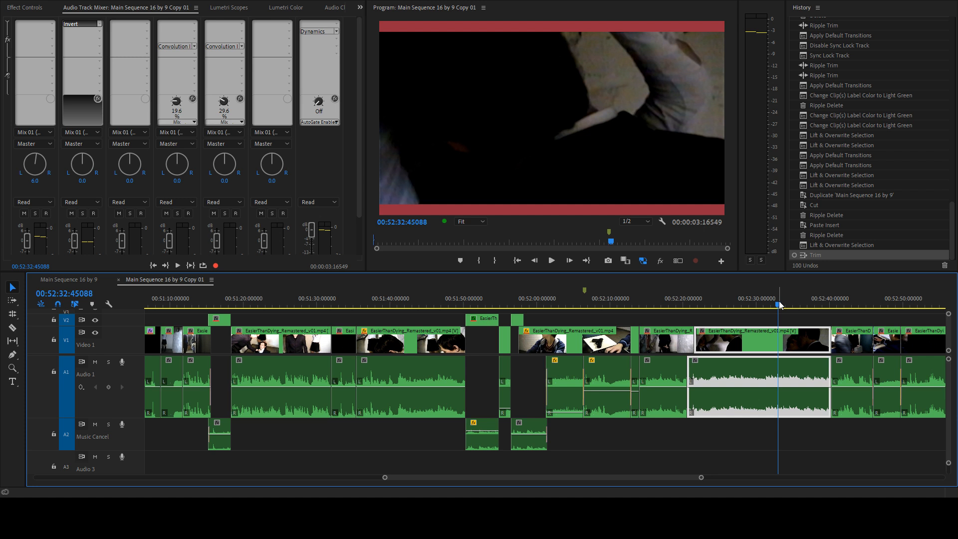
{"action": "key", "text": "space"}
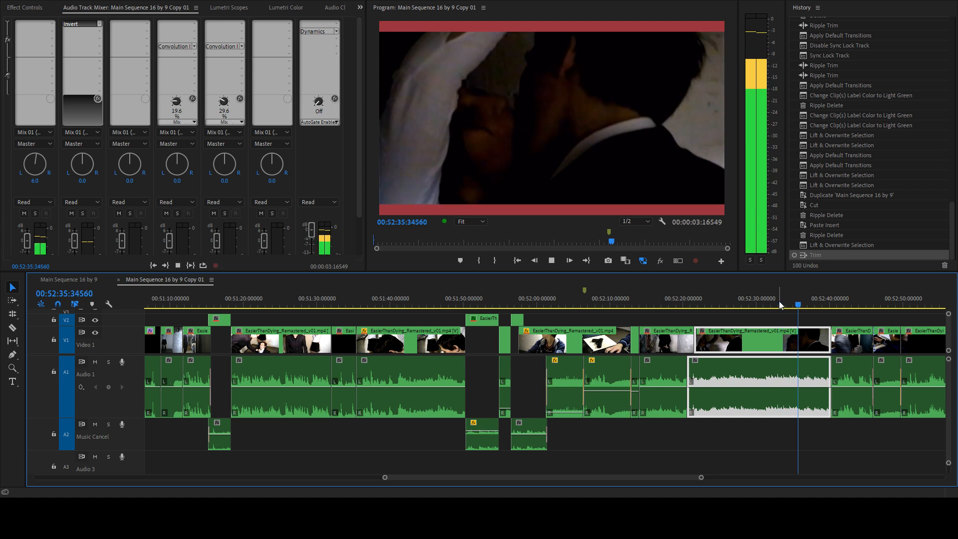
{"action": "key", "text": "grave"}
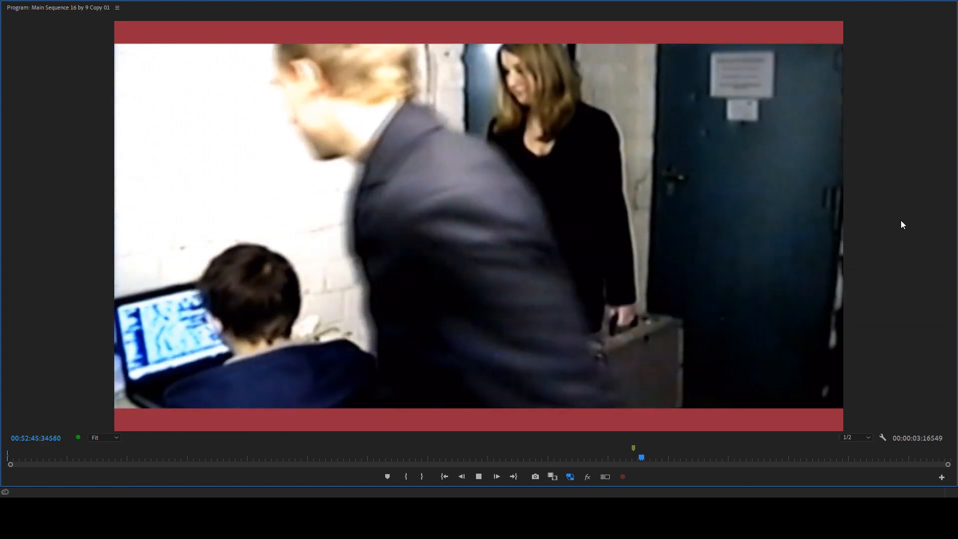
- Play the following scene through the kiss shot and stop at about 00:52:56, then restore the normal panel layout
{"action": "key", "text": "grave"}
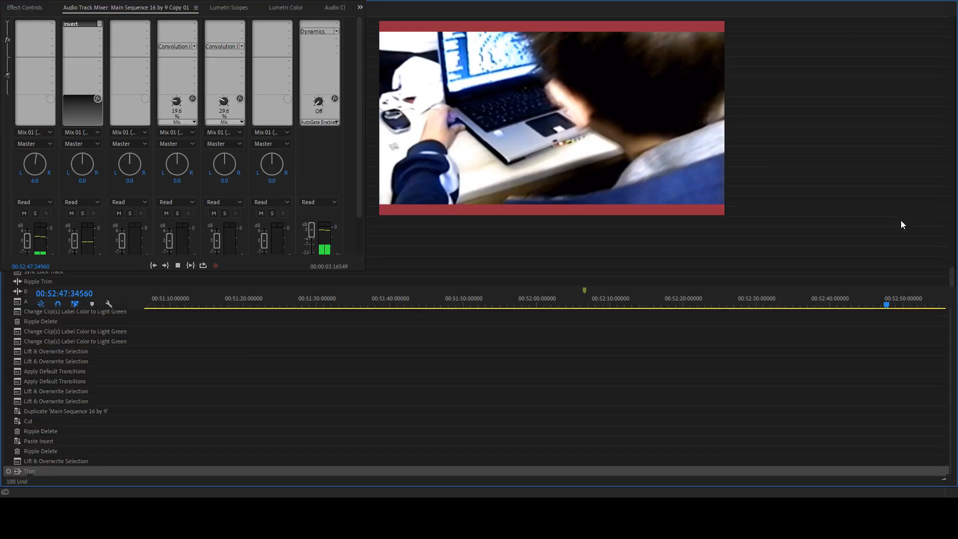
{"action": "key", "text": "grave"}
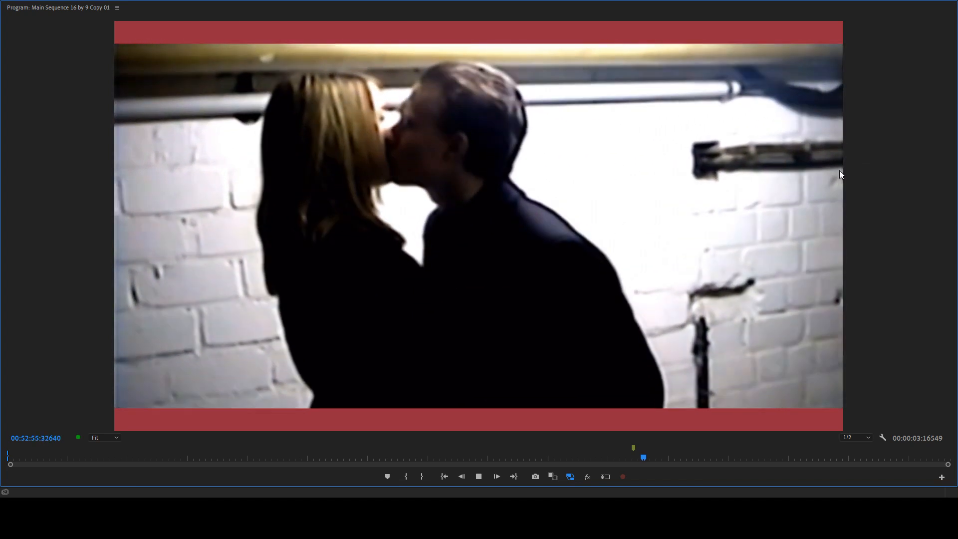
{"action": "key", "text": "grave"}
{"action": "key", "text": "space"}
- Close the original Main Sequence 16 by 9 timeline, keeping Main Sequence 16 by 9 Copy 01 open
{"action": "scroll", "coordinate": [568, 368], "scroll_direction": "down", "scroll_amount": 3}
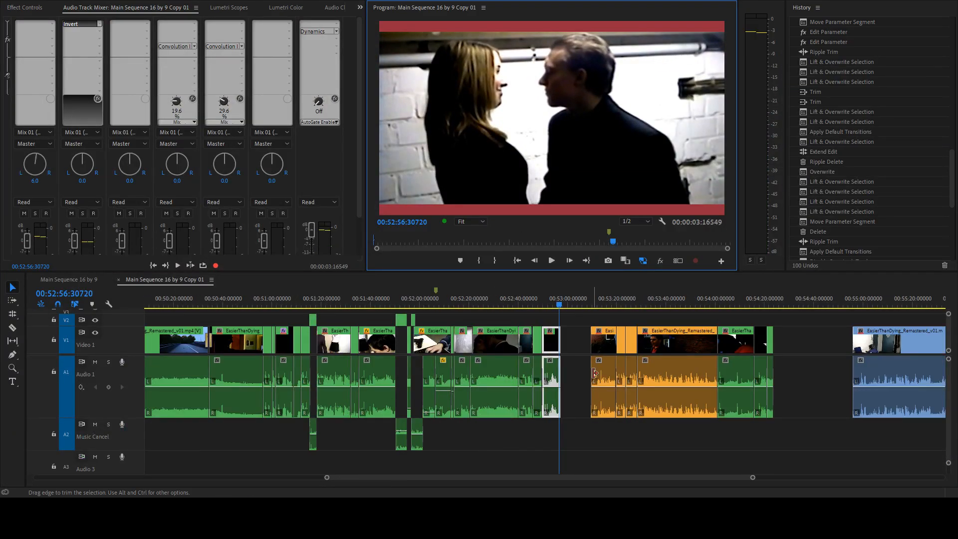
{"action": "scroll", "coordinate": [596, 370], "scroll_direction": "up", "scroll_amount": 2}
{"action": "left_click", "coordinate": [676, 349]}
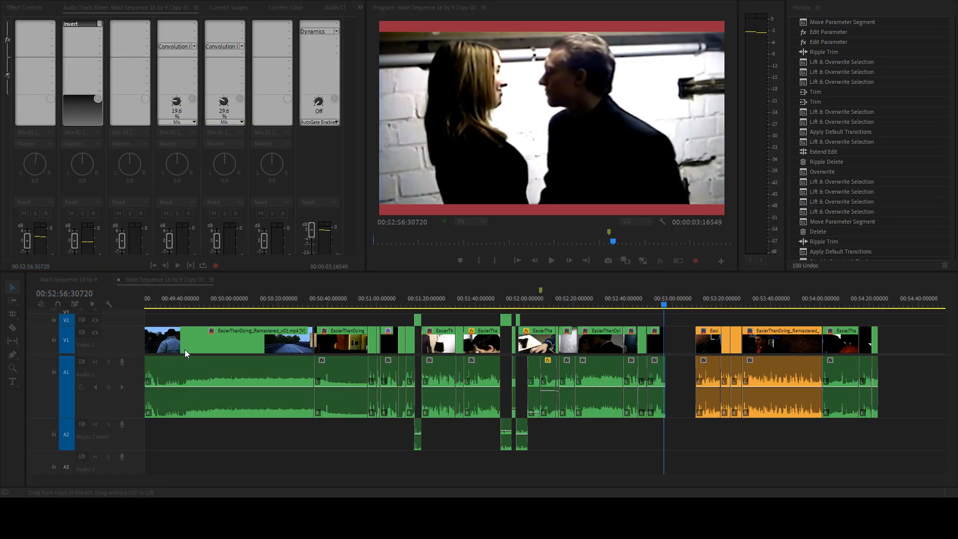
{"action": "key", "text": "d"}
{"action": "left_click", "coordinate": [33, 280]}
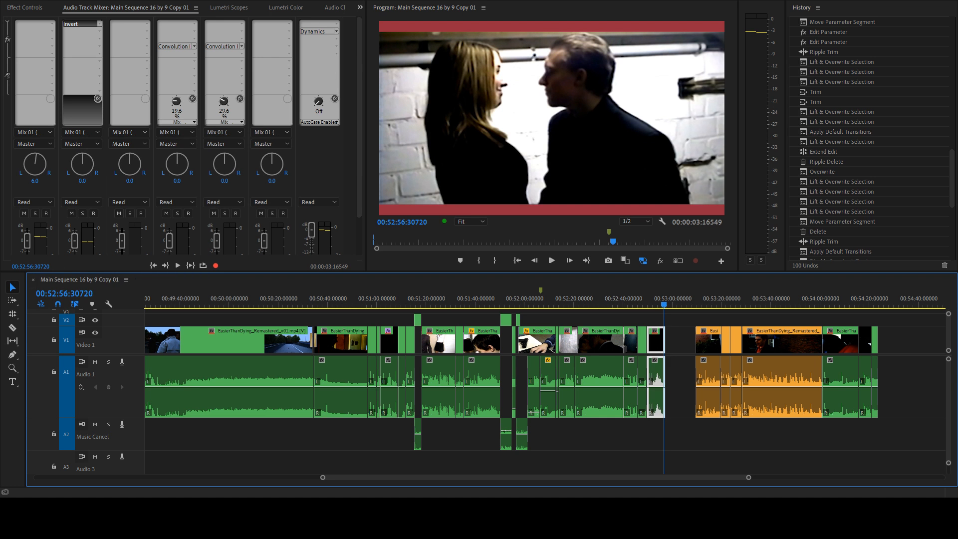
- Create a new bin in the project and move project items into it
{"action": "key", "text": "f"}
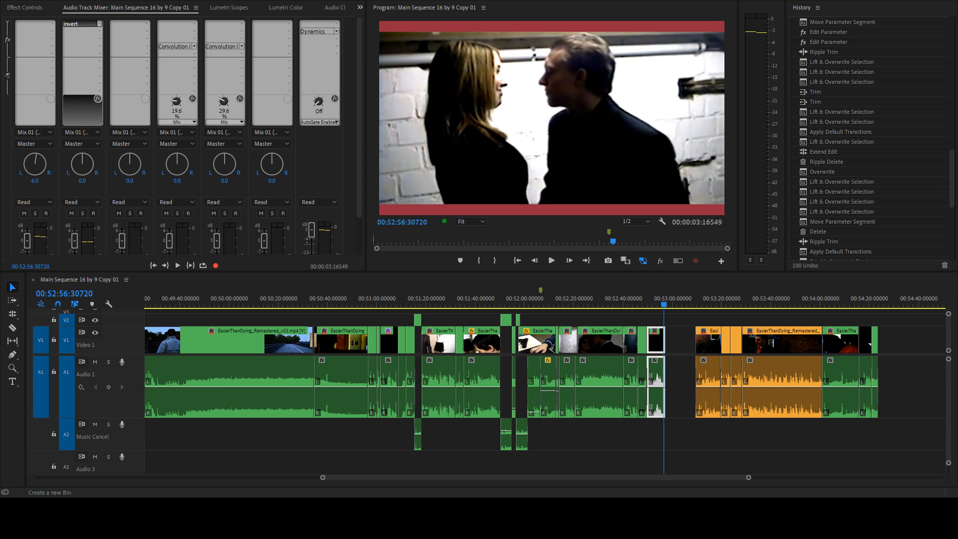
{"action": "key", "text": "ctrl+b"}
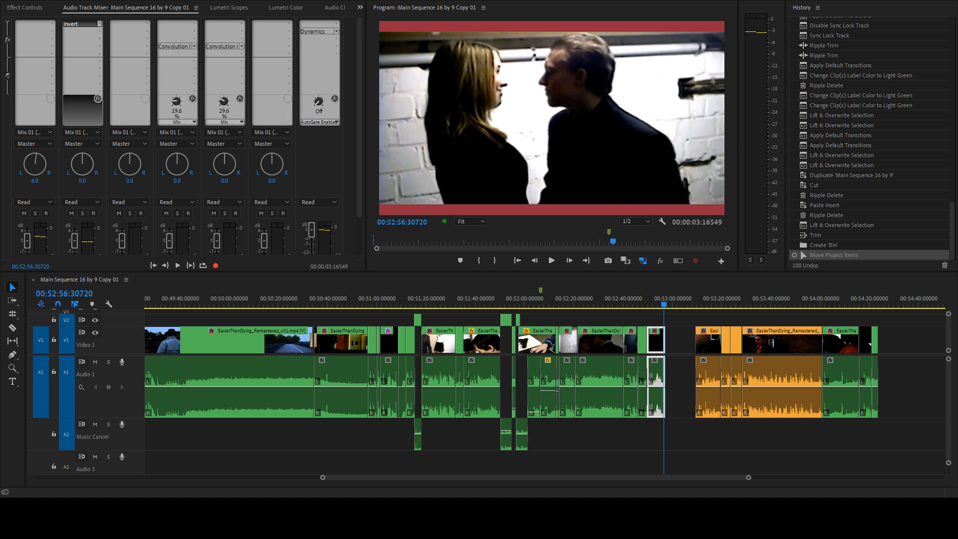
{"action": "left_click", "coordinate": [711, 443]}
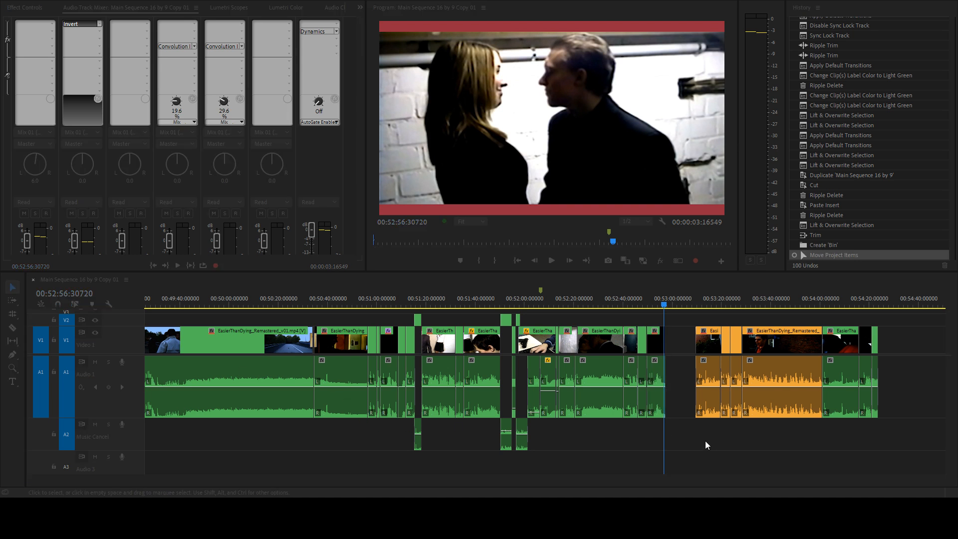
- Ripple delete the gap between the last green basement clip and the first orange clip at about 00:52:57
{"action": "scroll", "coordinate": [703, 439], "scroll_direction": "up", "scroll_amount": 5}
{"action": "left_click", "coordinate": [486, 345]}
{"action": "key", "text": "Delete"}
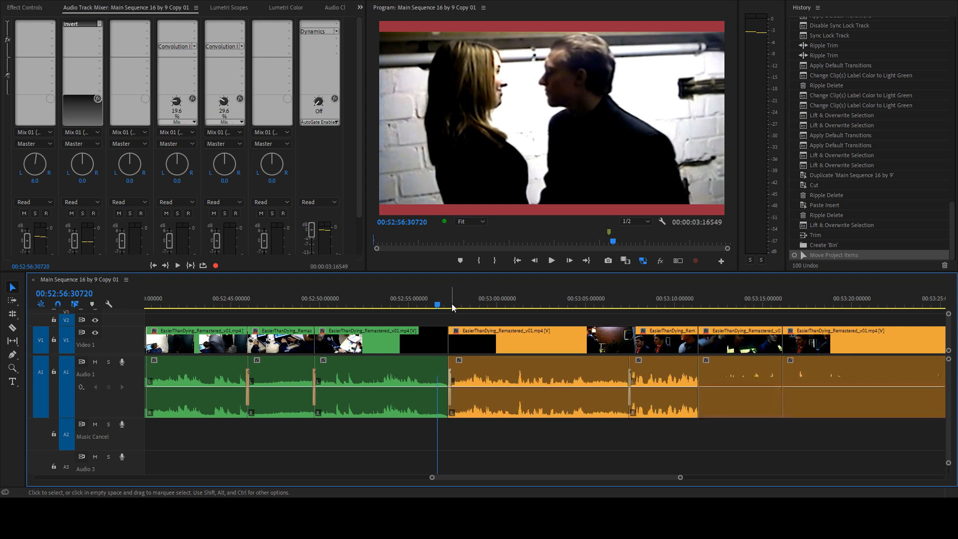
- Play across the cut into the first orange clip to about 00:52:58 and save the project
{"action": "key", "text": "space"}
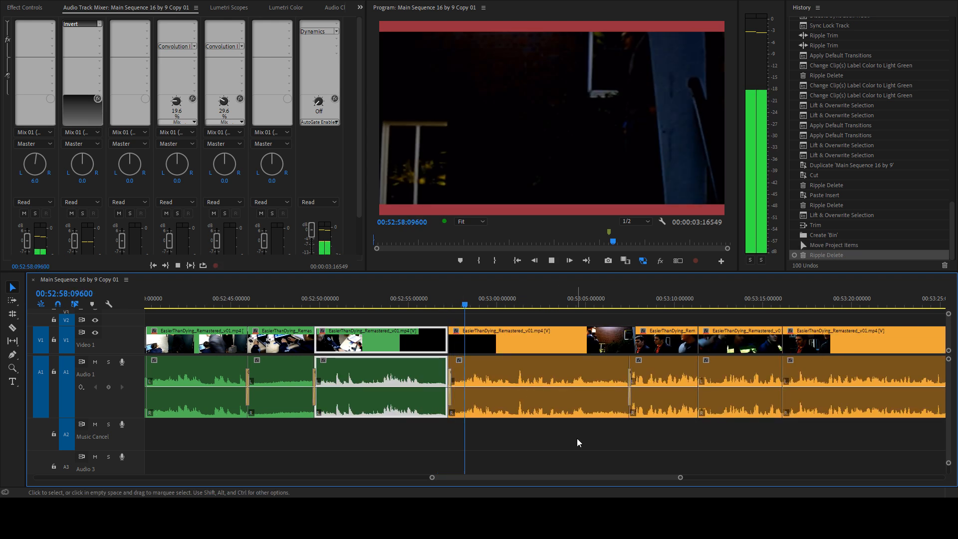
{"action": "key", "text": "space"}
{"action": "left_click", "coordinate": [631, 445]}
{"action": "key", "text": "ctrl+s"}
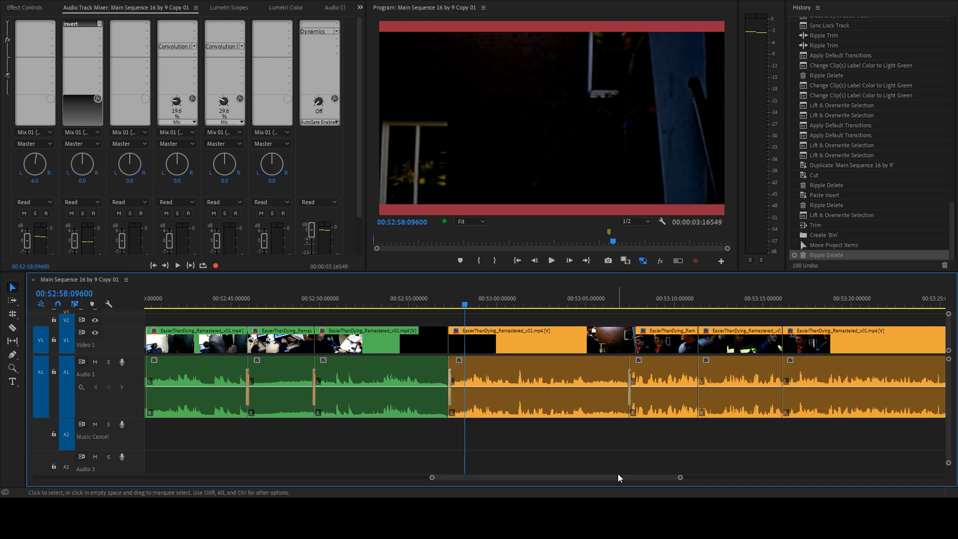
- Scrub ahead through the rest of the sequence to about 01:09:27 and return to 00:55:07 in the long blue clip
{"action": "mouse_move", "coordinate": [618, 475]}
{"action": "left_mouse_down"}
{"action": "mouse_move", "coordinate": [644, 478]}
{"action": "mouse_move", "coordinate": [619, 472]}
{"action": "left_mouse_up"}
{"action": "scroll", "coordinate": [606, 434], "scroll_direction": "down", "scroll_amount": 7}
{"action": "scroll", "coordinate": [603, 433], "scroll_direction": "down", "scroll_amount": 8}
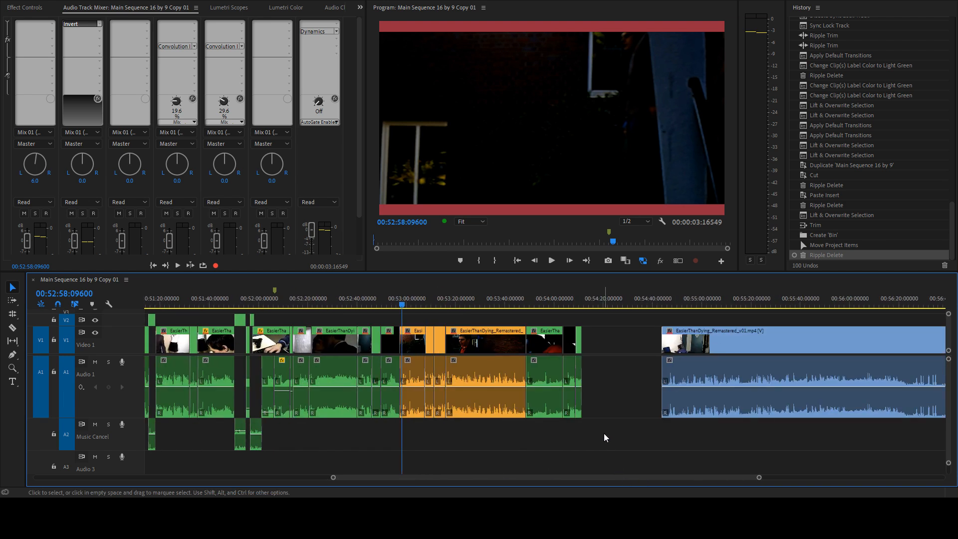
{"action": "left_click_drag", "start_coordinate": [391, 305], "coordinate": [822, 303]}
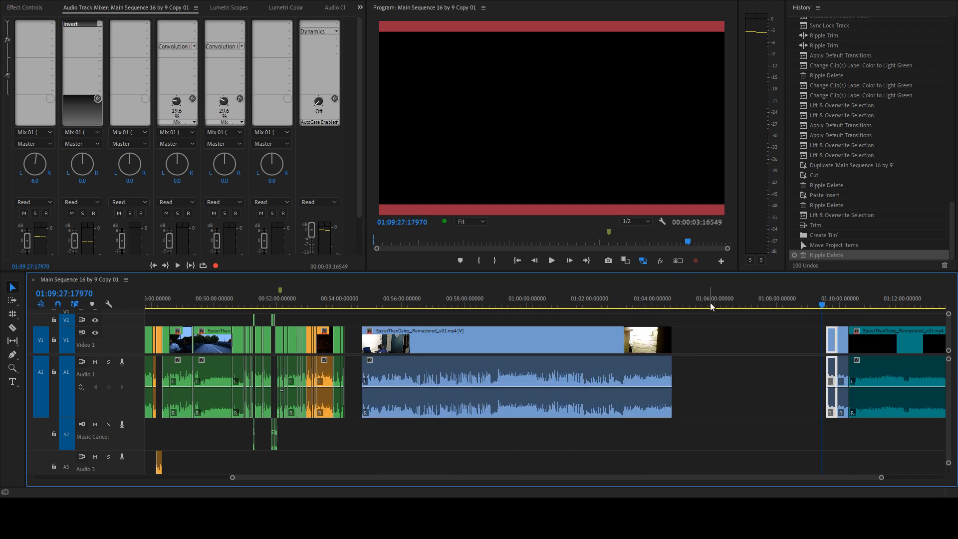
{"action": "left_click_drag", "start_coordinate": [573, 302], "coordinate": [415, 302]}
{"action": "left_click", "coordinate": [374, 289]}
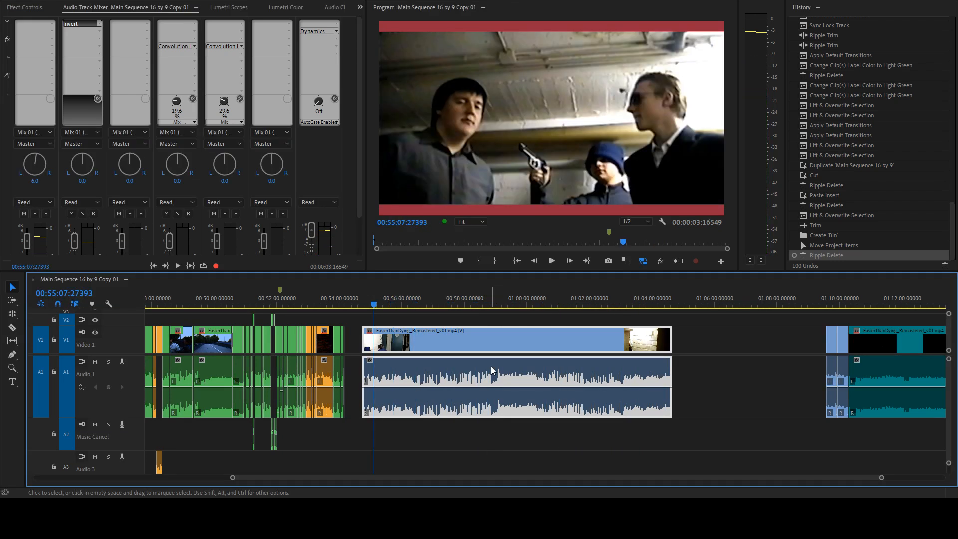
{"action": "left_click_drag", "start_coordinate": [728, 337], "coordinate": [765, 378]}
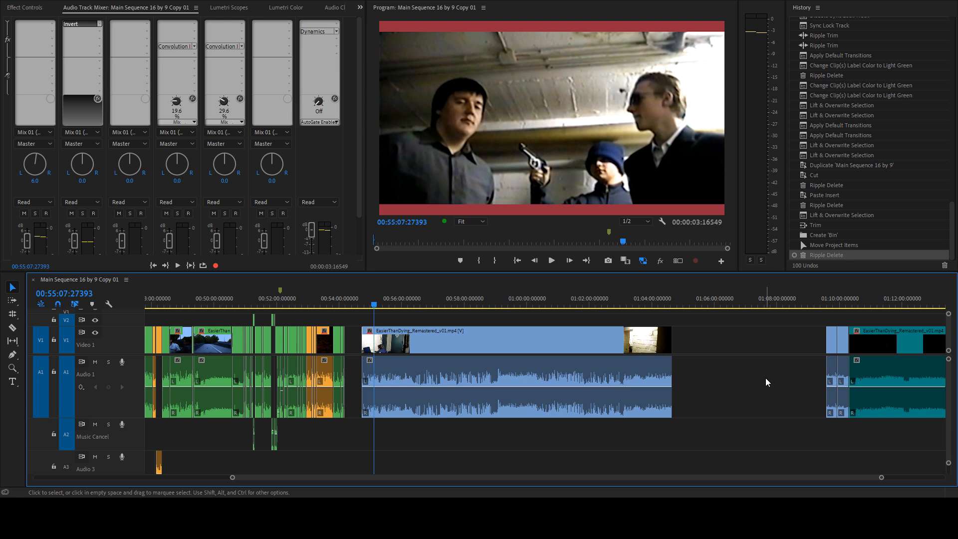